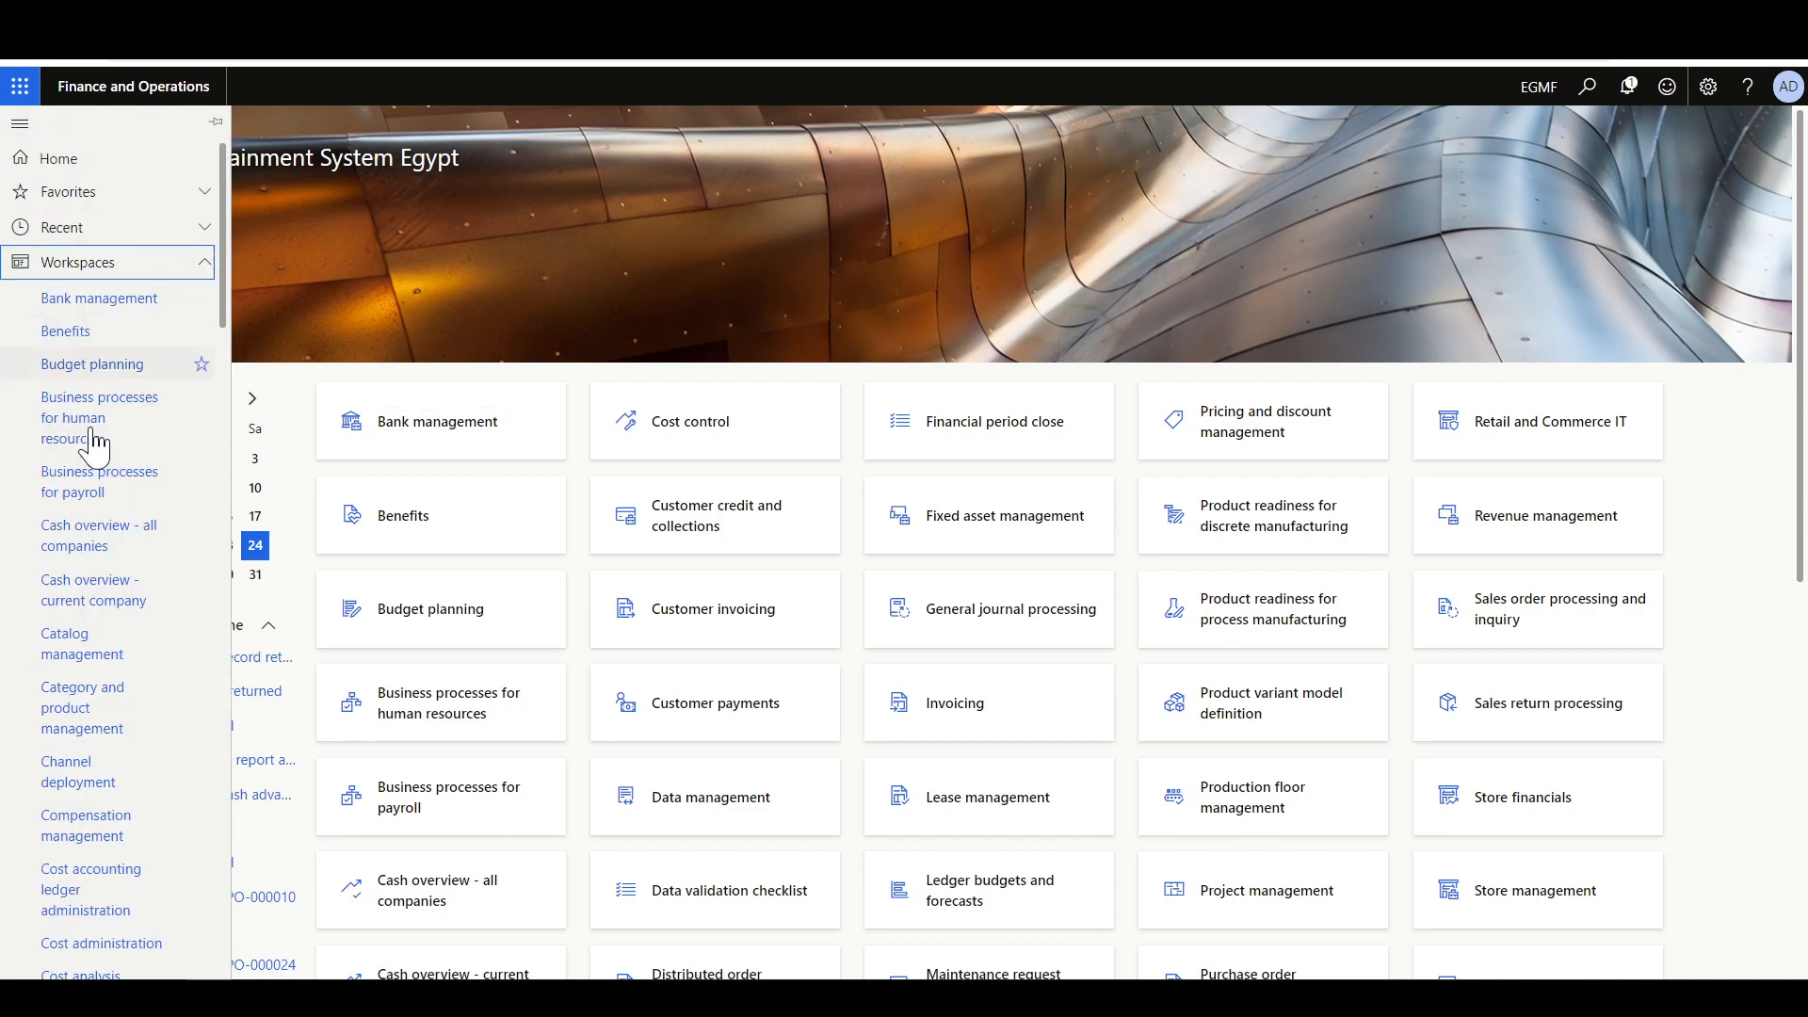
- Open the Cost type codes page from the costing setup of the Landed cost module
{"action": "left_click", "coordinate": [80, 263]}
{"action": "left_click", "coordinate": [68, 297]}
{"action": "scroll", "coordinate": [113, 612], "scroll_direction": "down", "scroll_amount": 5}
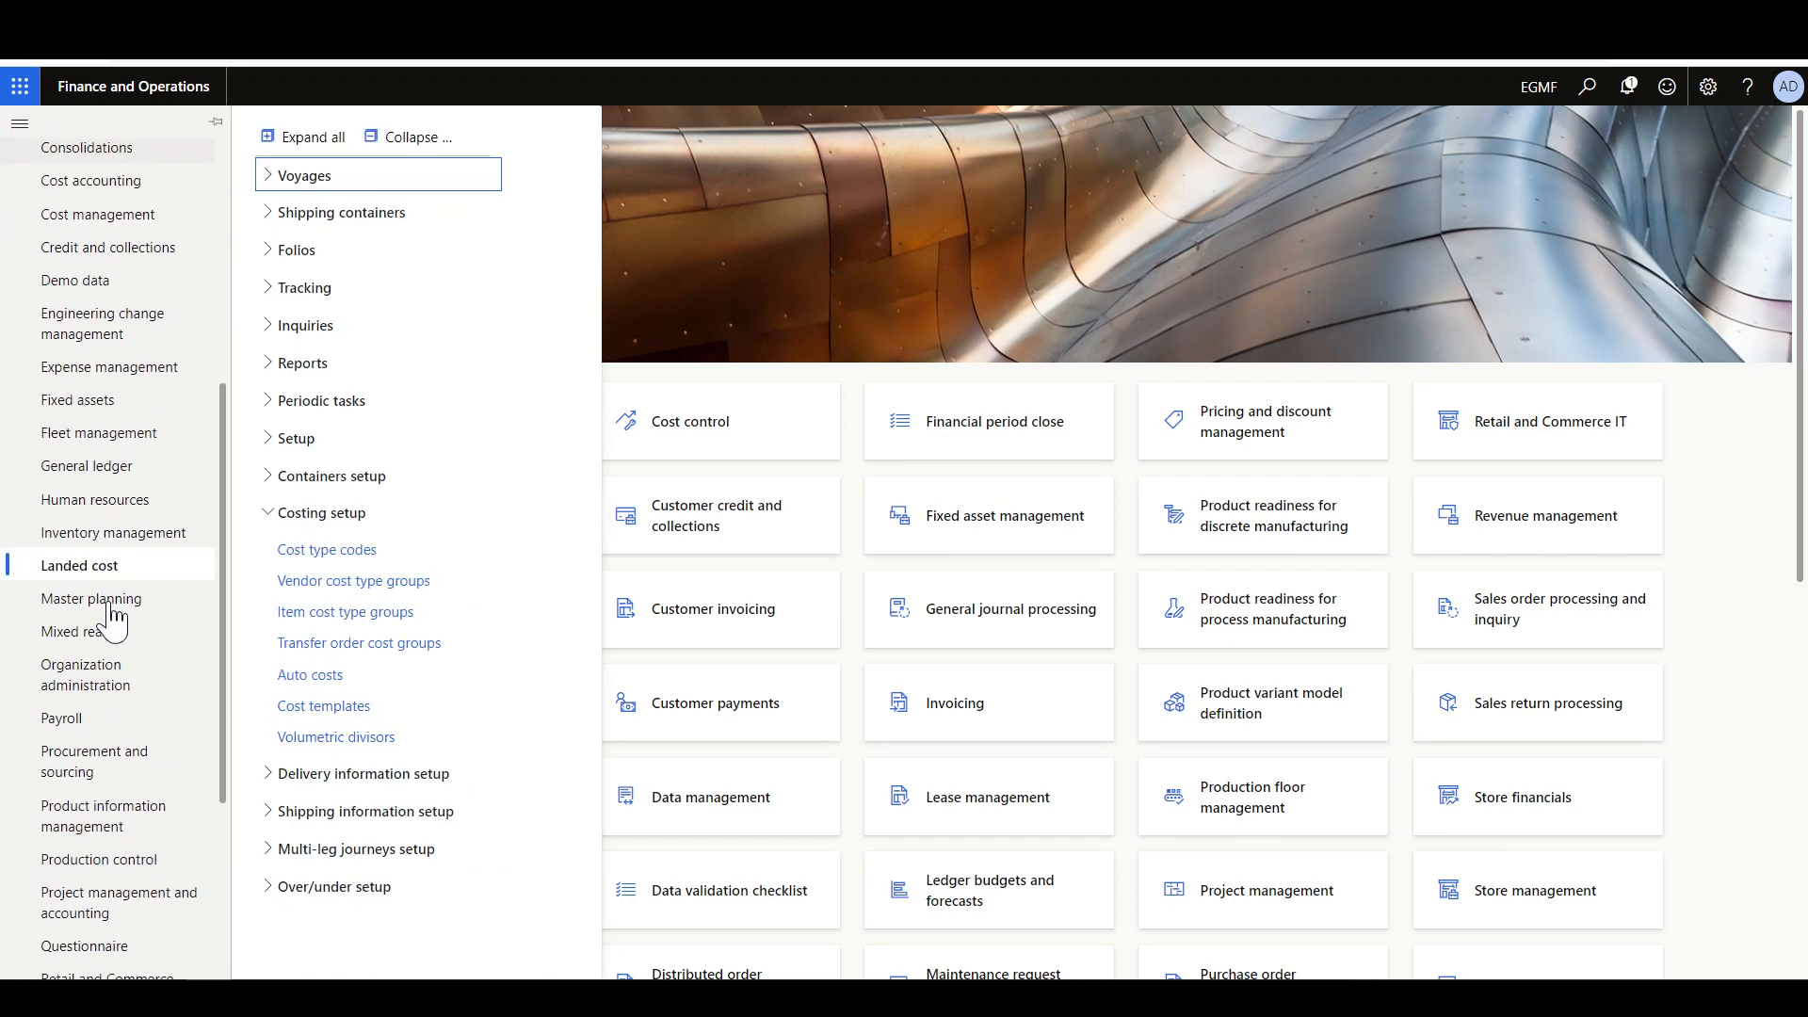
{"action": "left_click", "coordinate": [351, 513]}
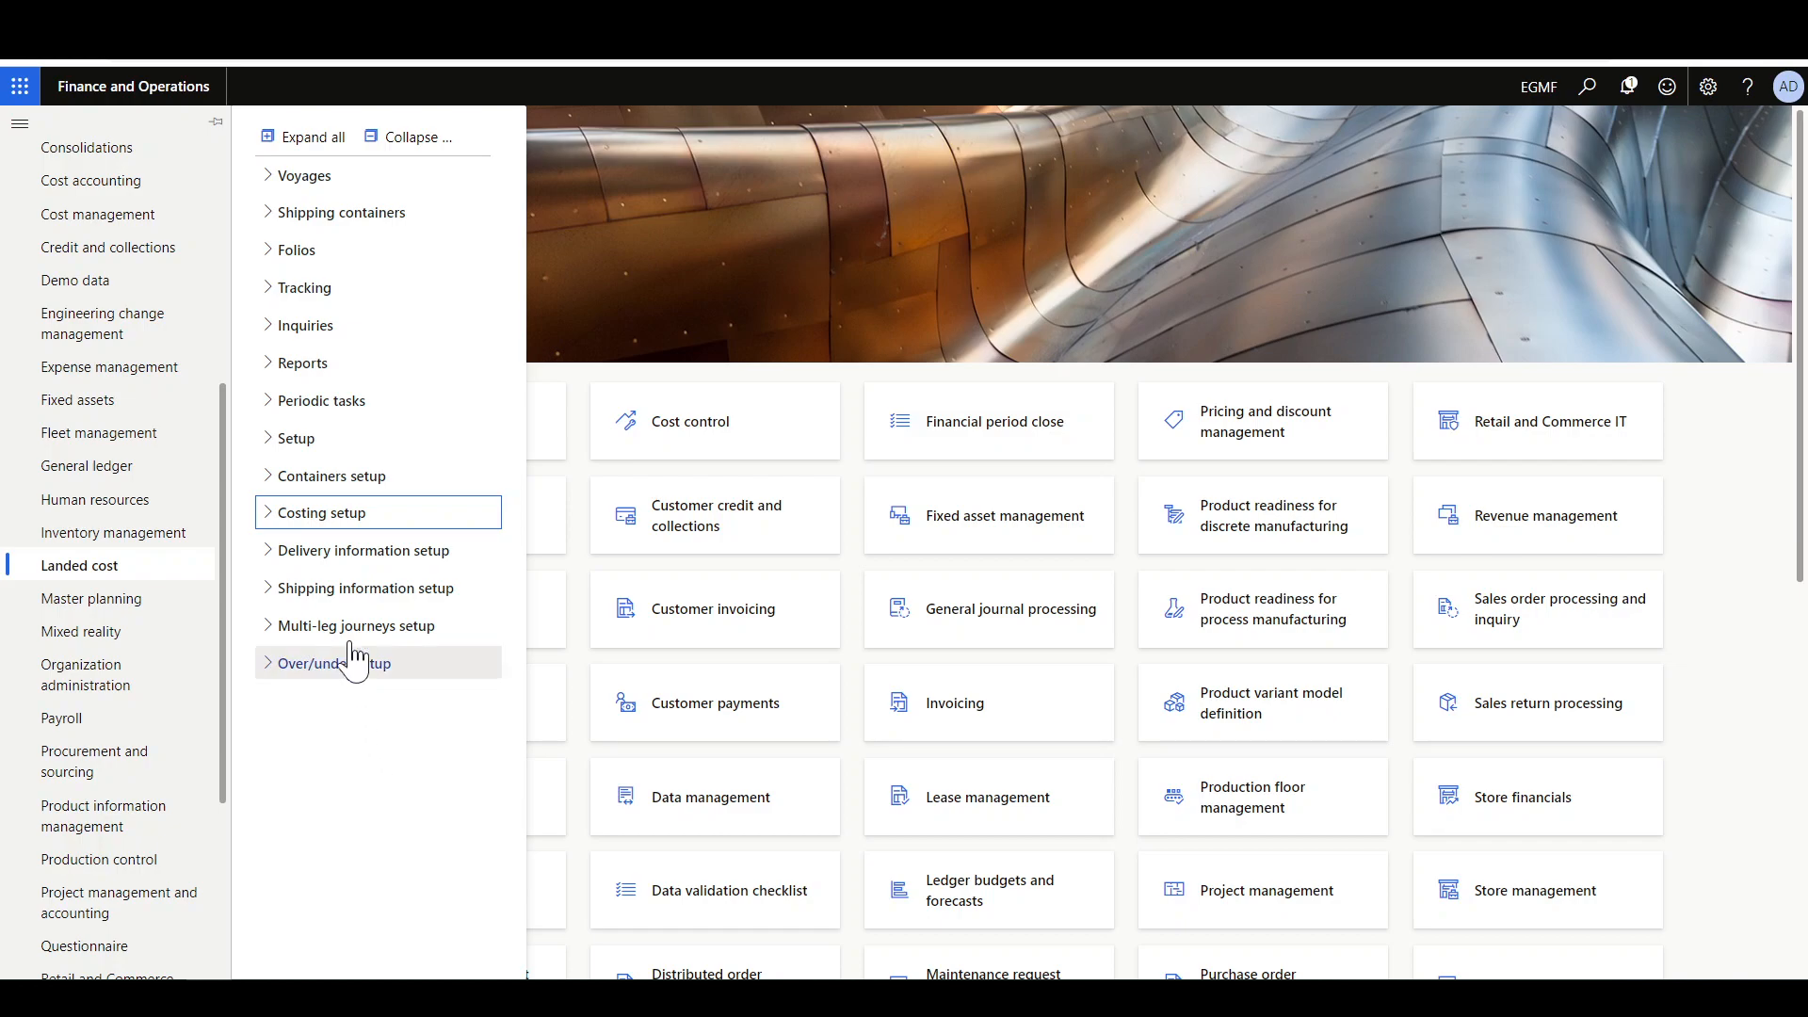
{"action": "left_click", "coordinate": [318, 513]}
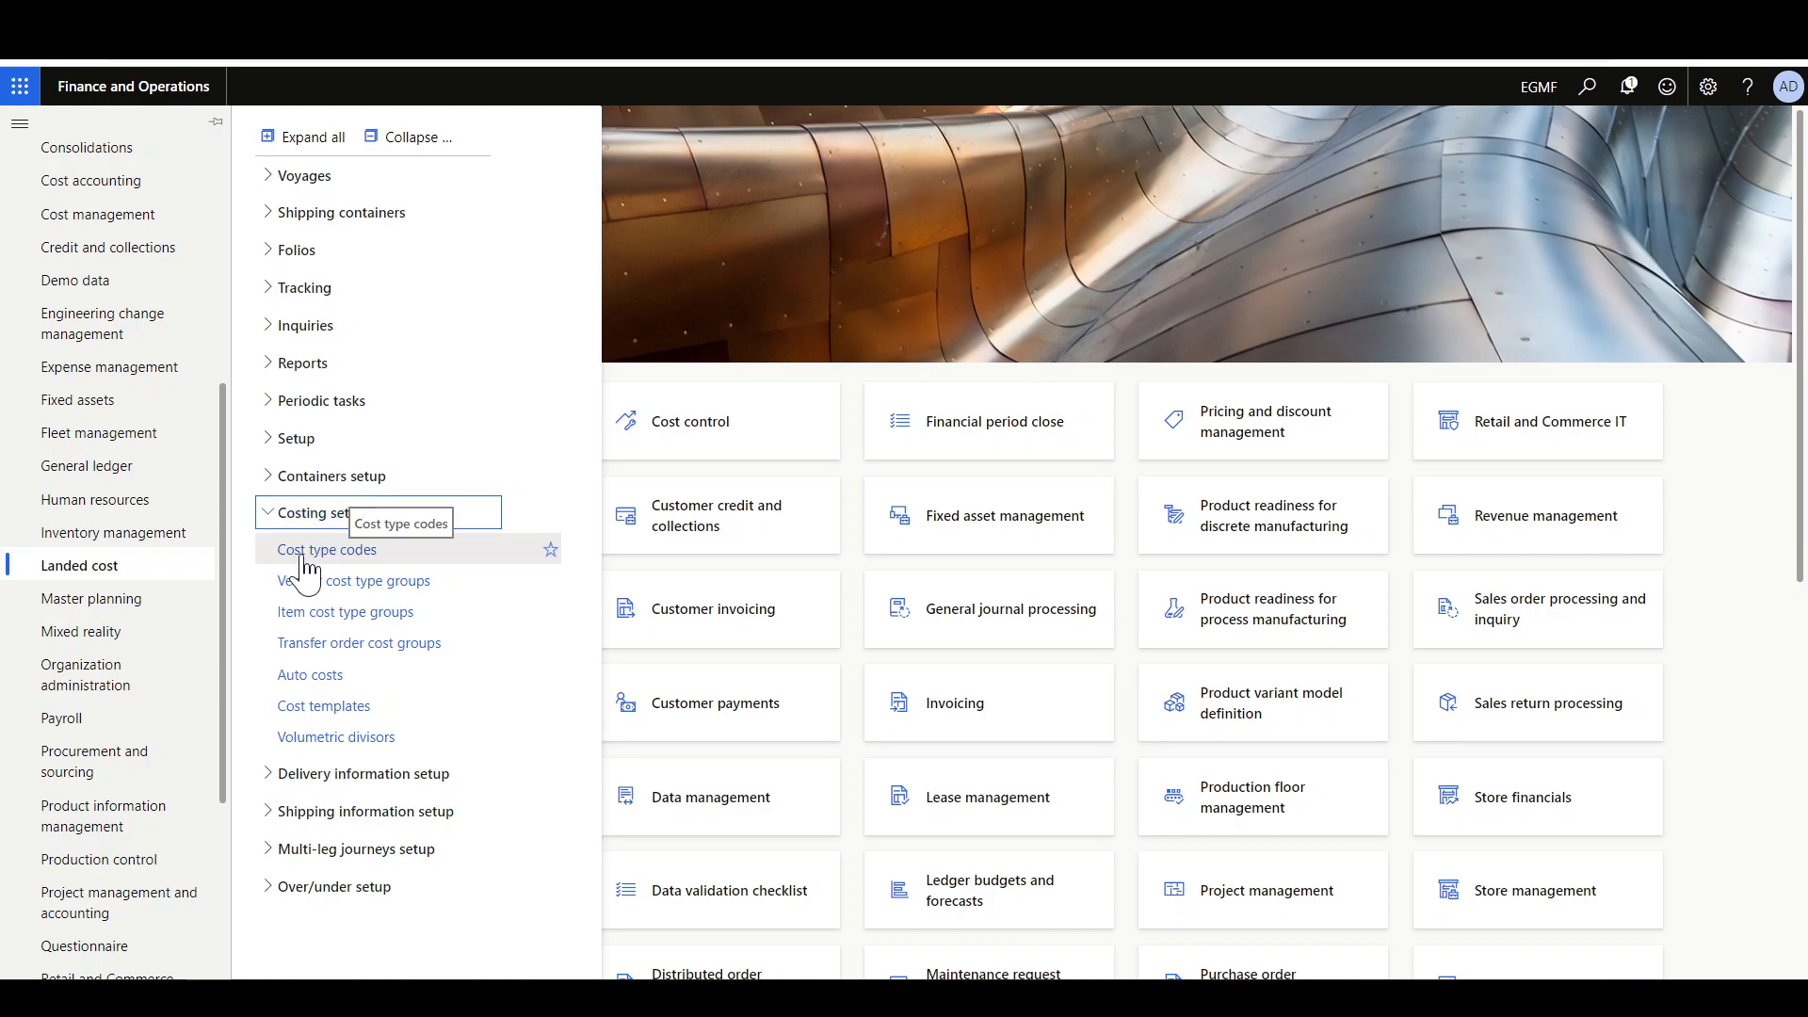
{"action": "left_click", "coordinate": [328, 550]}
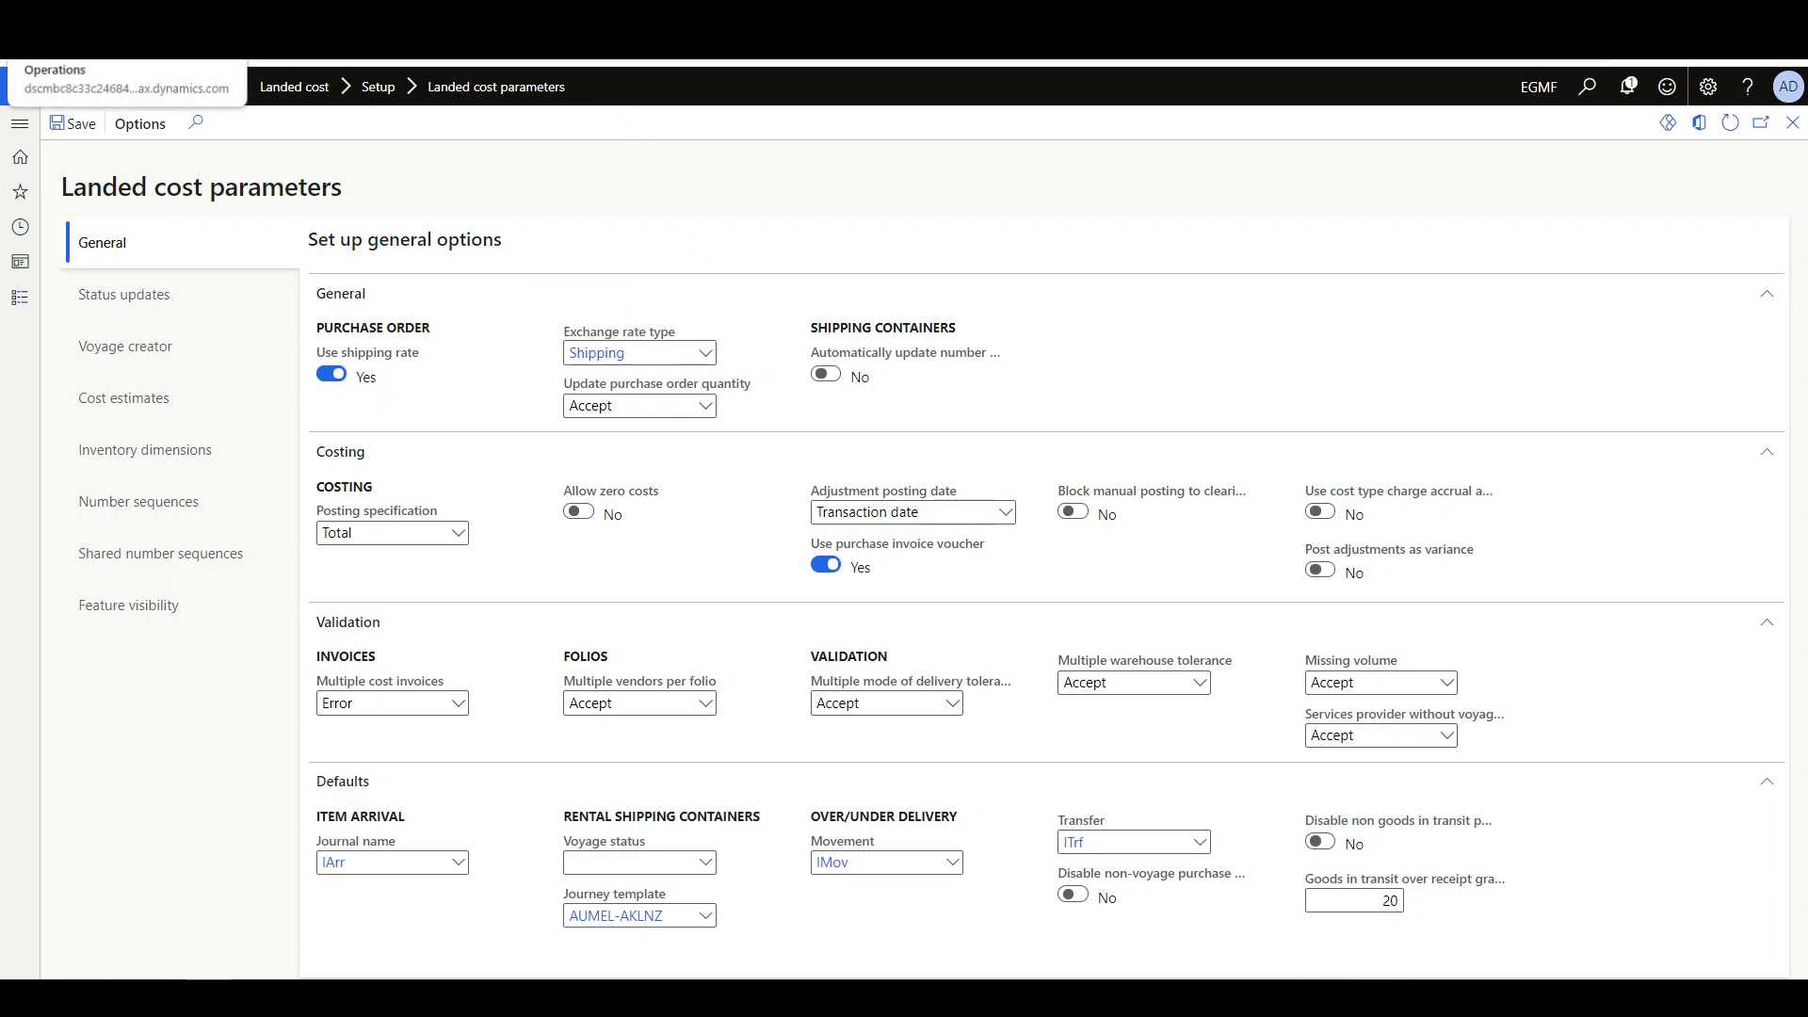
- Check the Landed cost parameters page against the Cost type codes page, finishing on the Air cost type code
{"action": "left_click", "coordinate": [113, 17]}
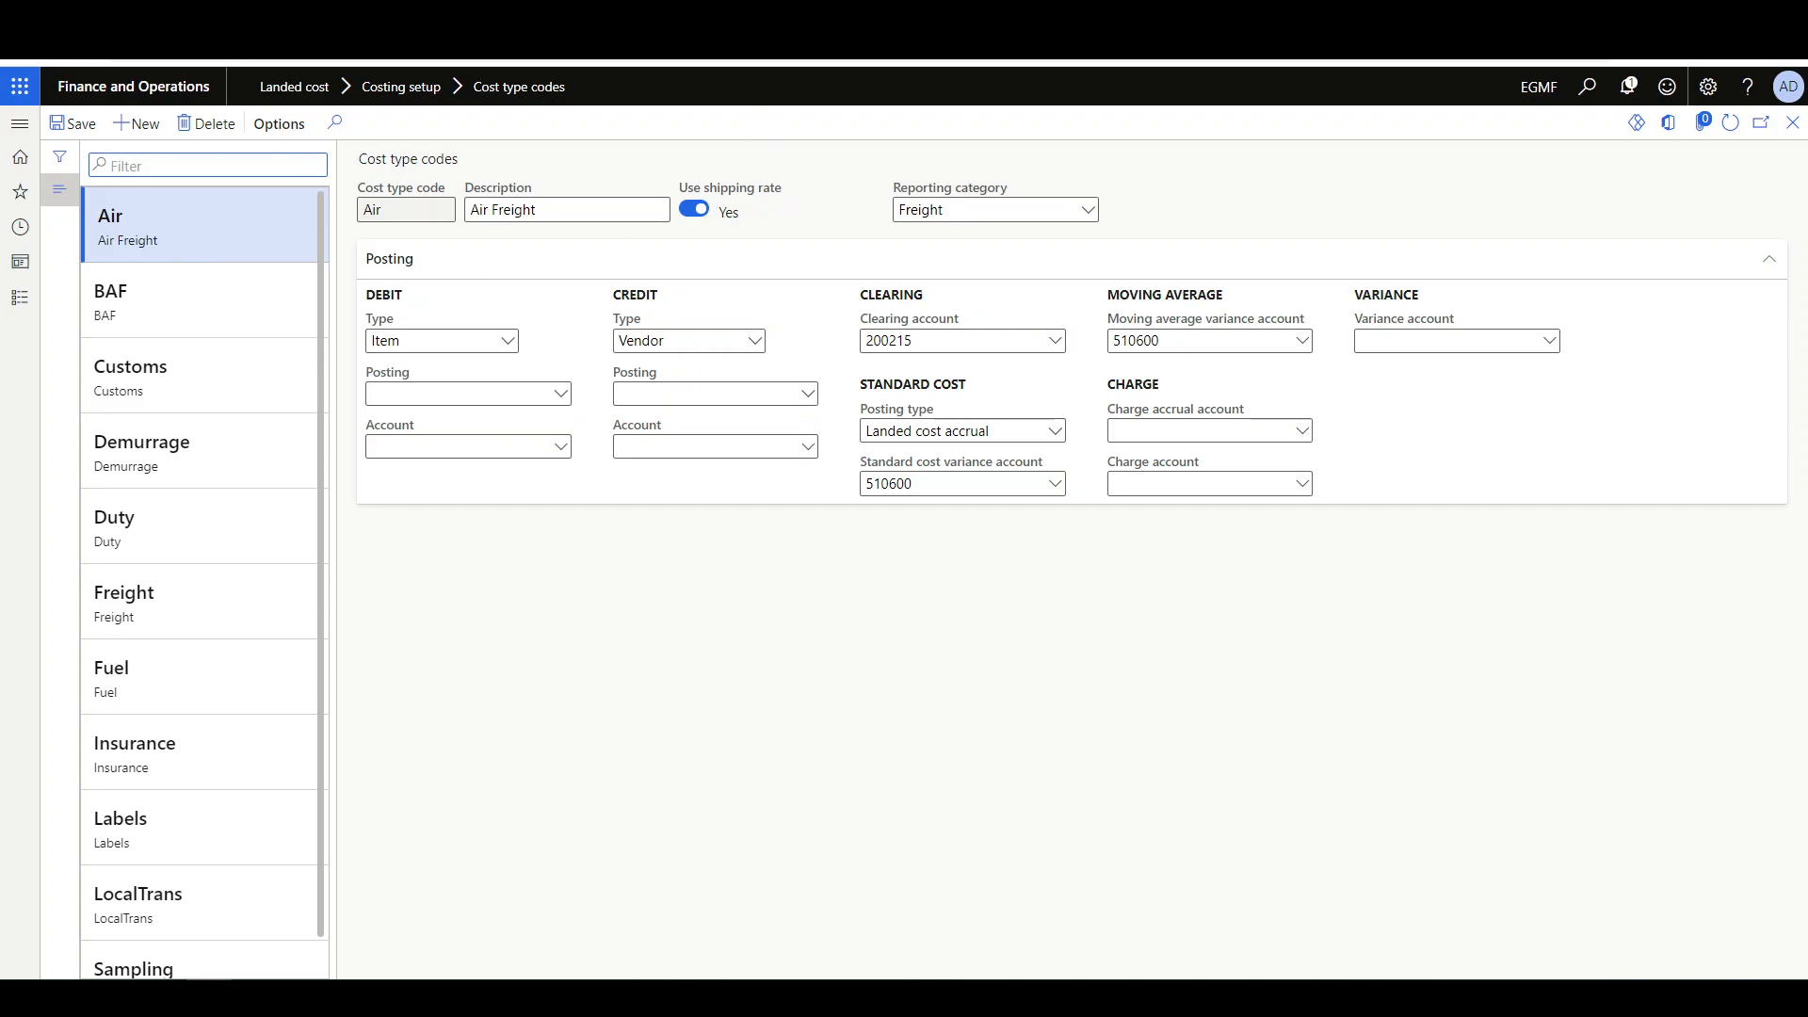
{"action": "left_click", "coordinate": [730, 17]}
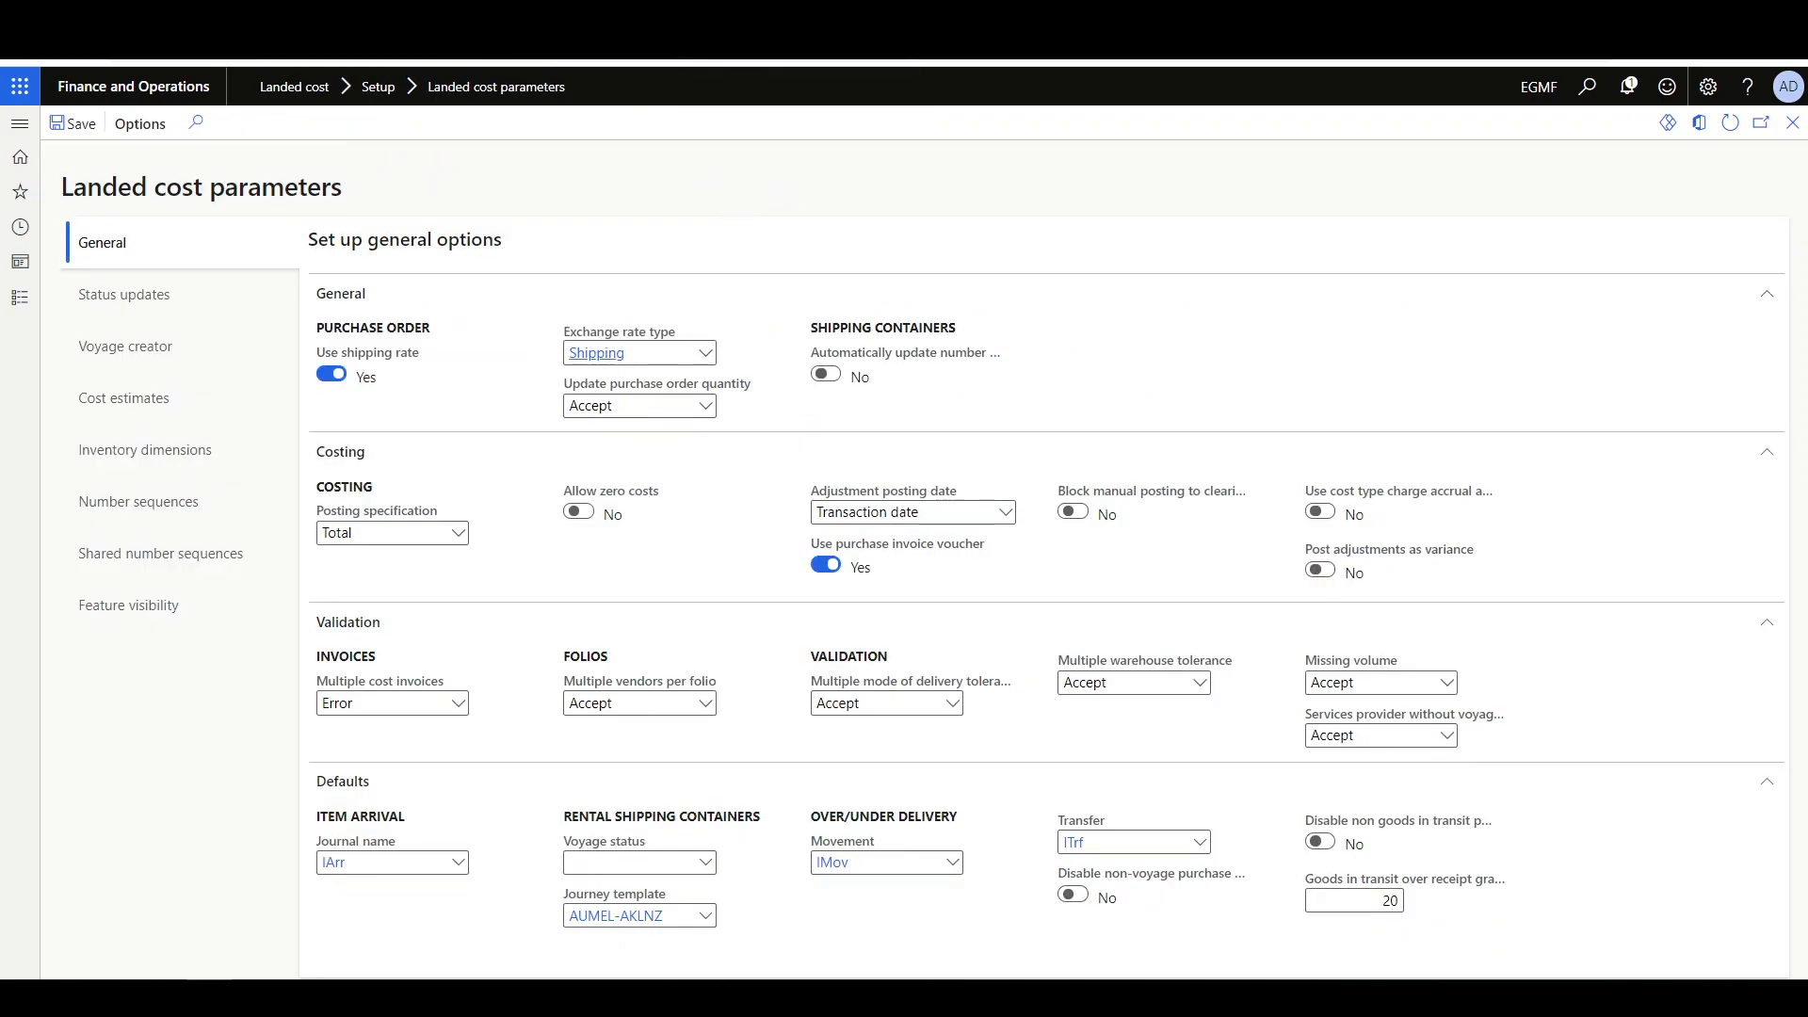
{"action": "left_click", "coordinate": [490, 17]}
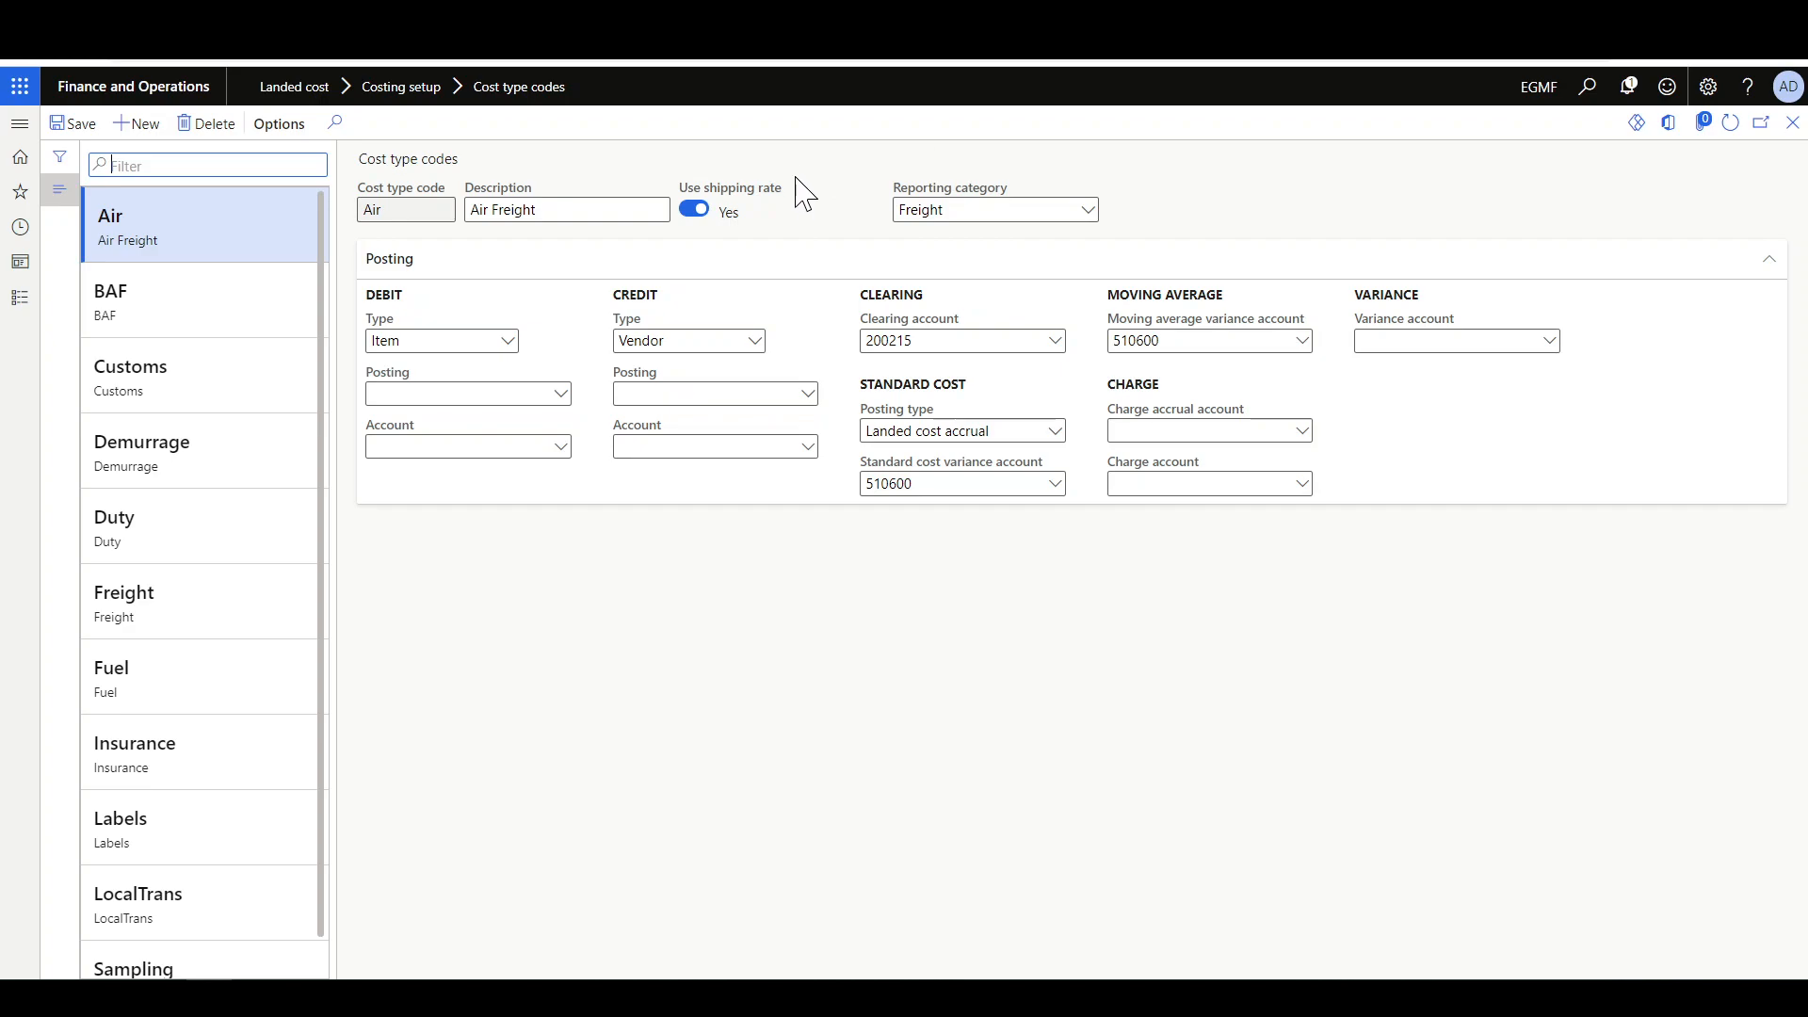
- Review the reporting category options available for the Air cost type code, leaving Freight selected
{"action": "left_click", "coordinate": [1087, 210]}
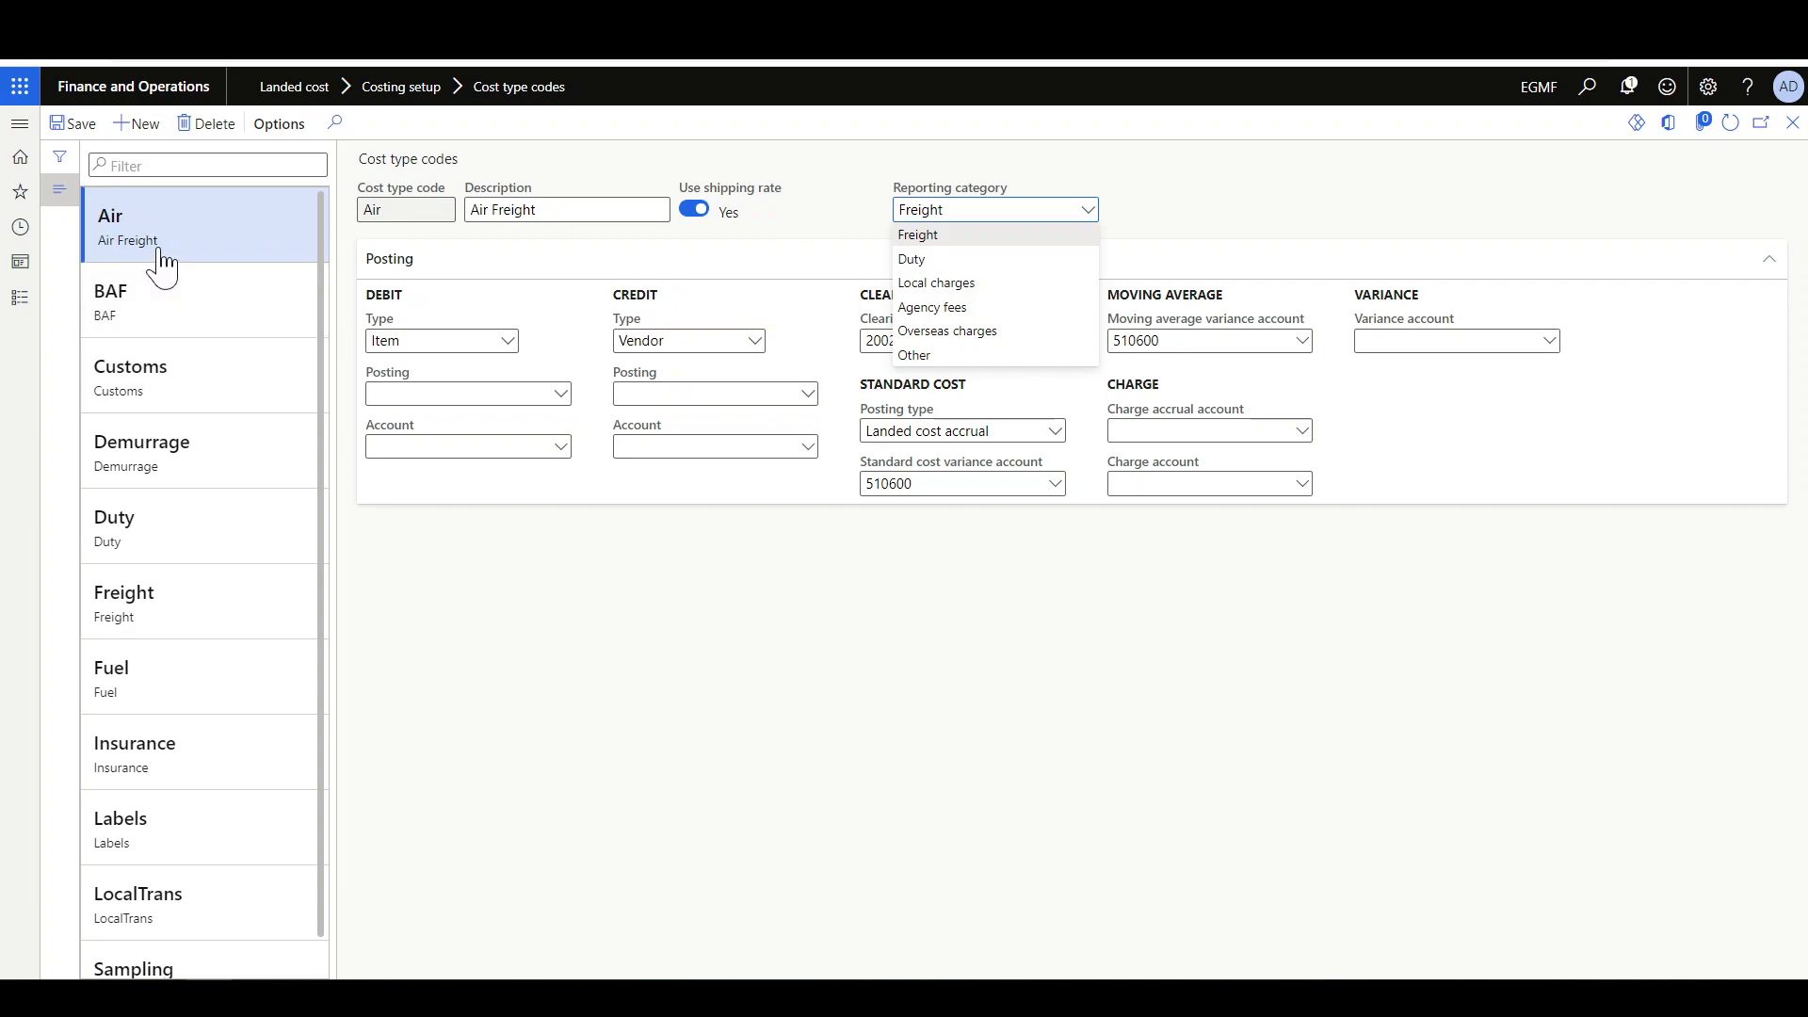
{"action": "triple_click", "coordinate": [976, 189]}
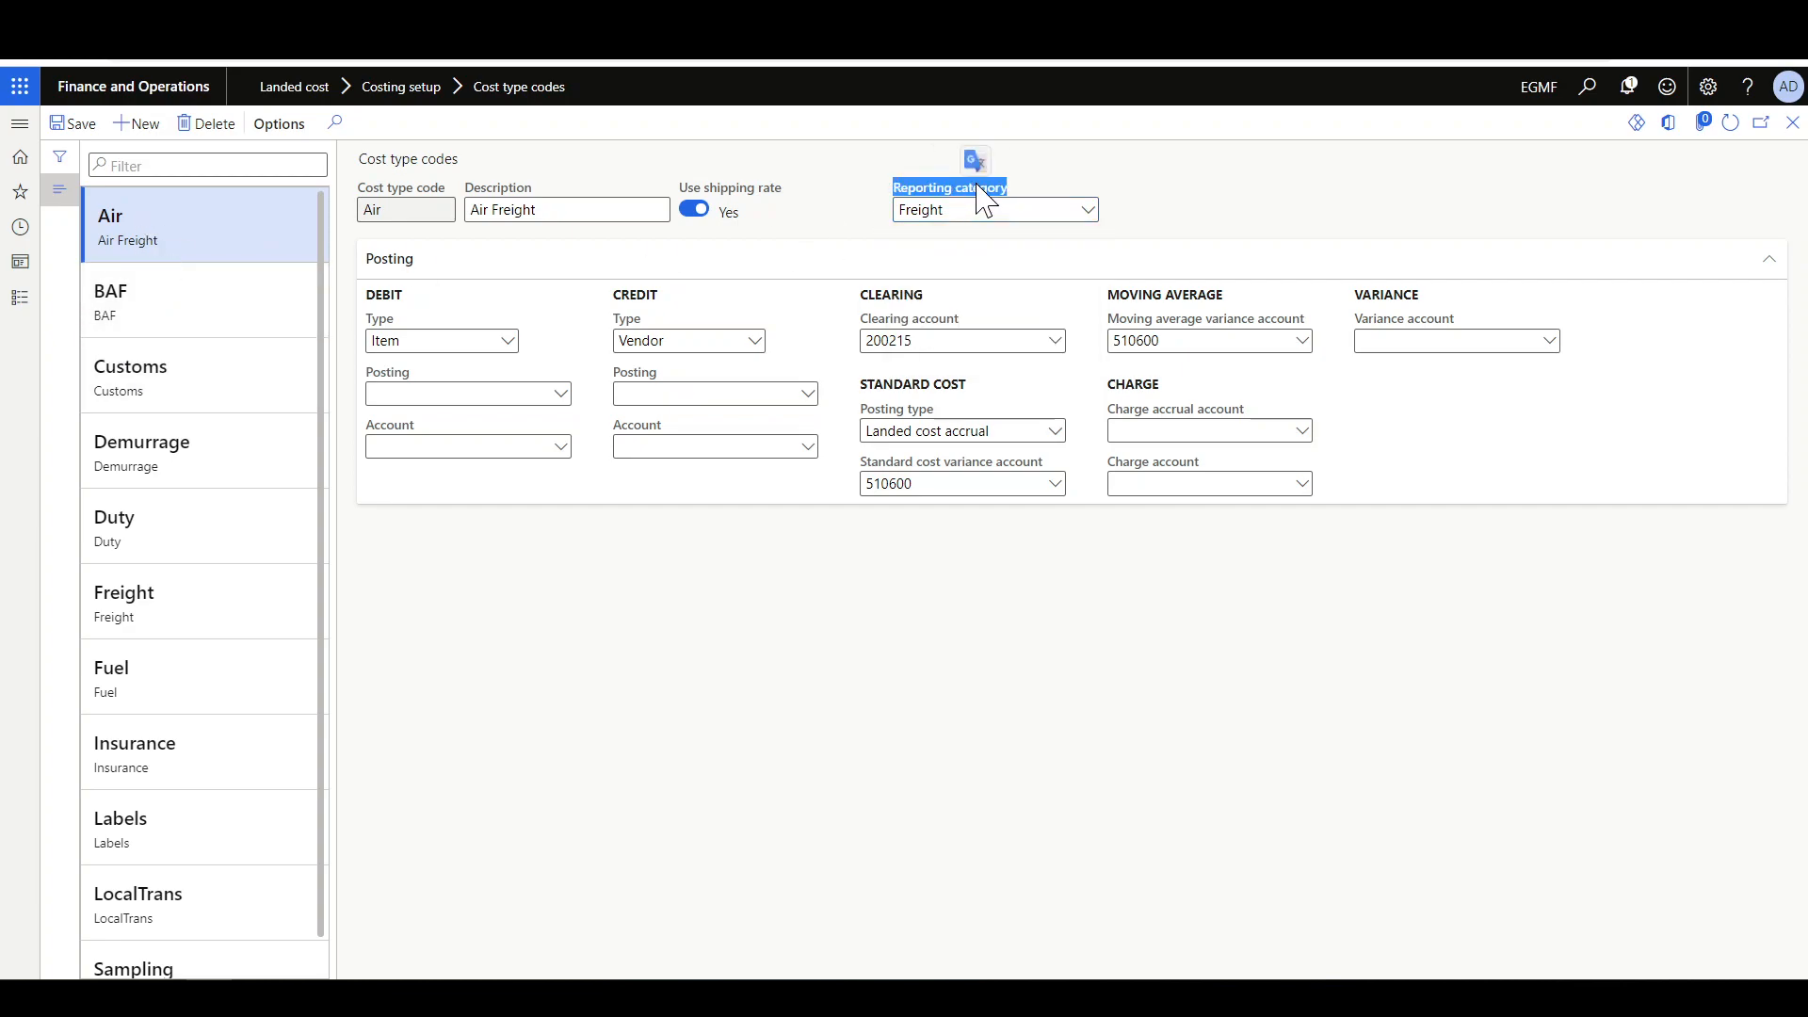
{"action": "left_click", "coordinate": [888, 163]}
{"action": "left_click", "coordinate": [1087, 211]}
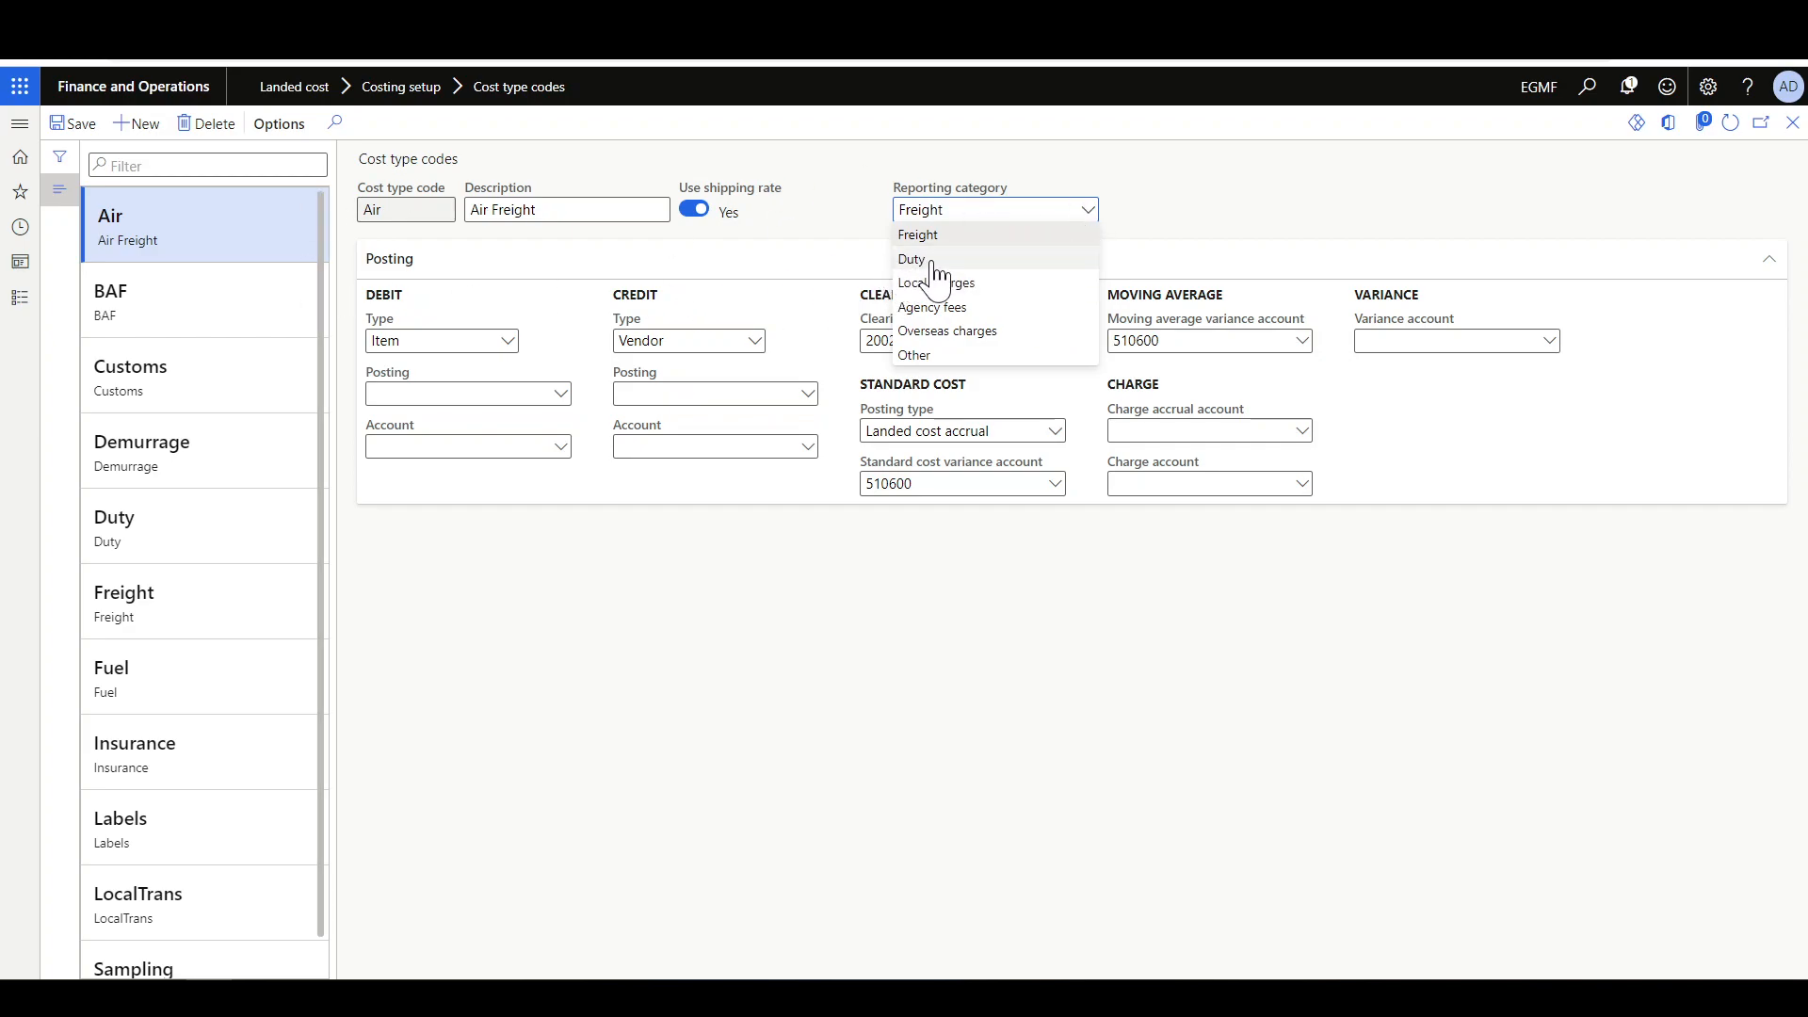
{"action": "left_click", "coordinate": [1039, 173]}
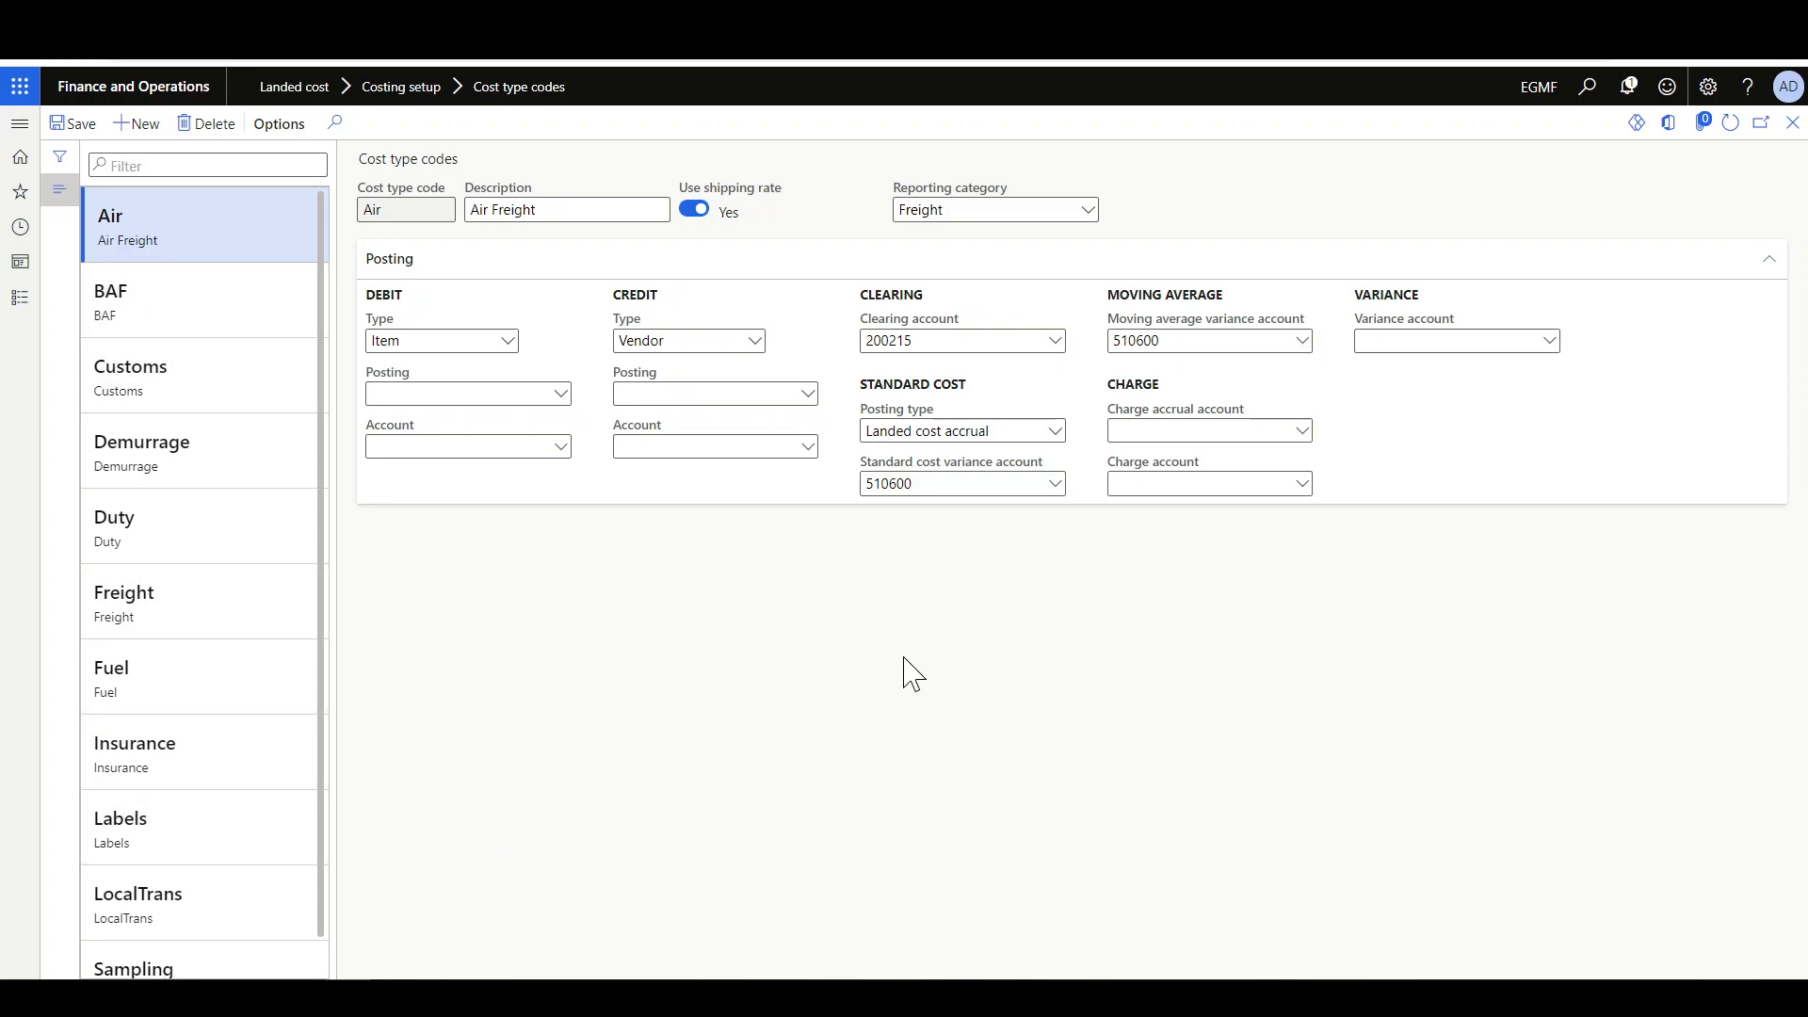
- Return to the home page and open the Auto costs page from the Landed cost costing setup
{"action": "left_click", "coordinate": [122, 86]}
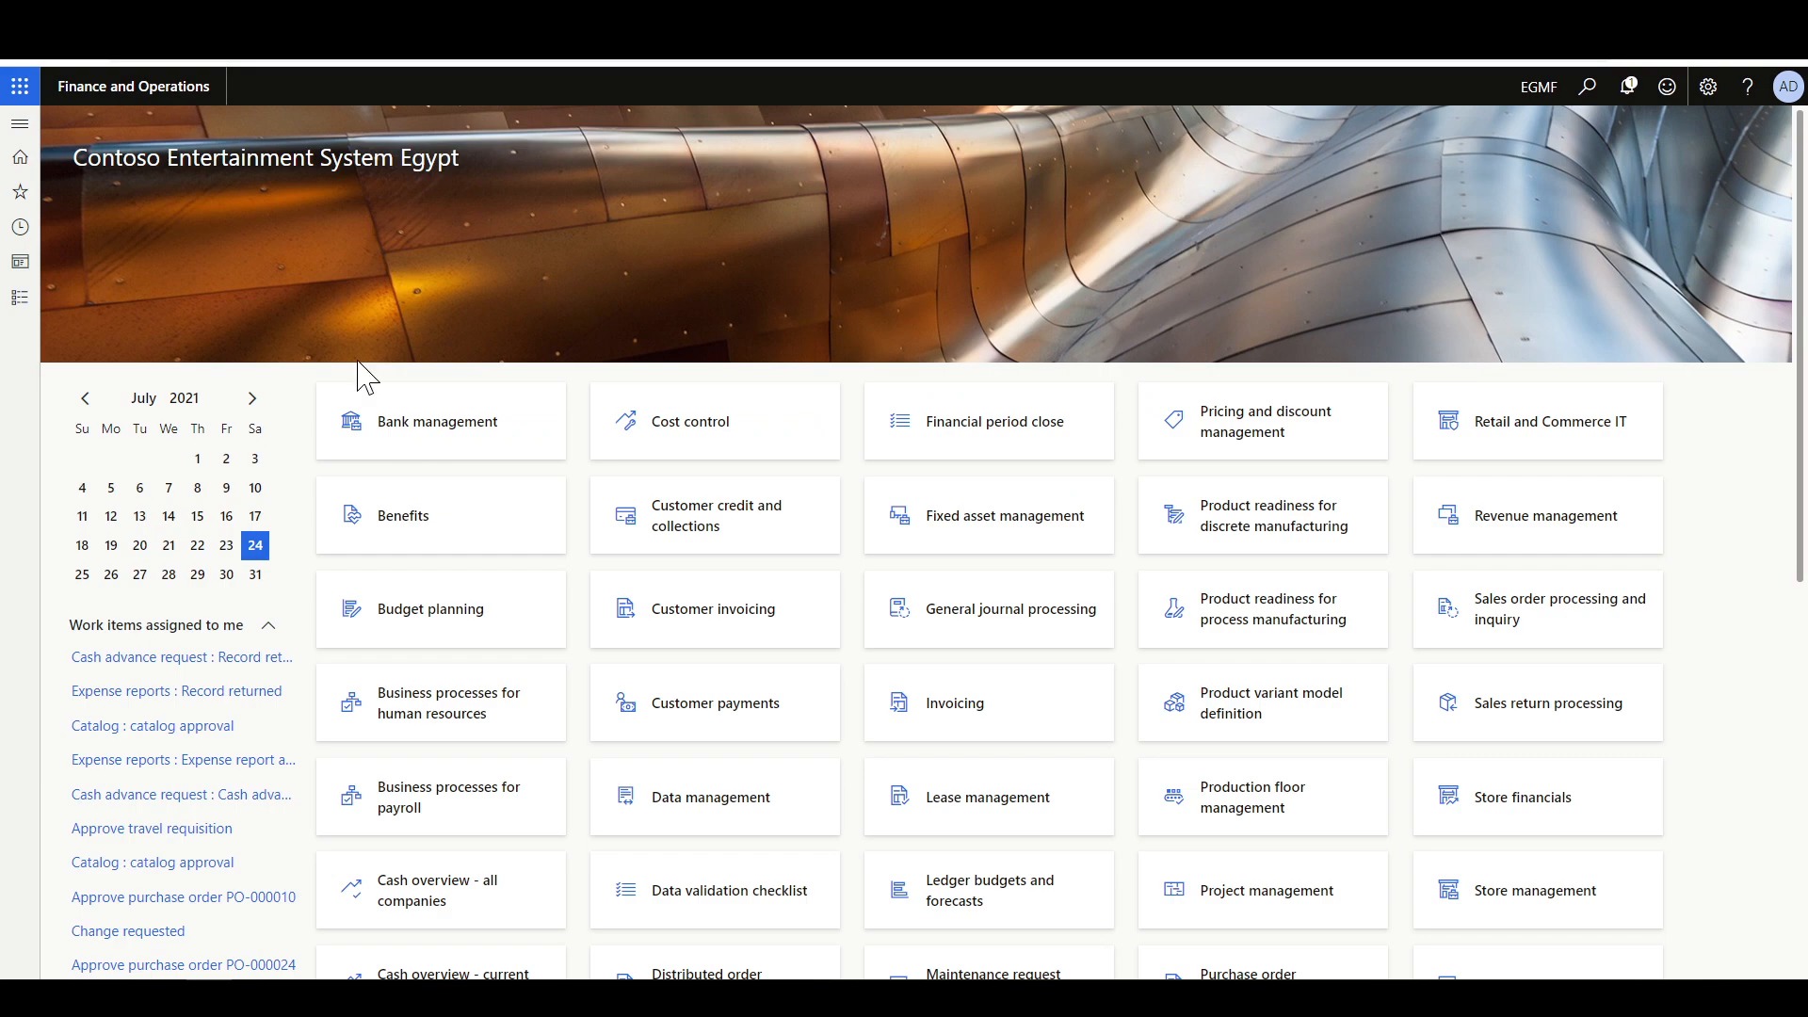
{"action": "left_click", "coordinate": [20, 123]}
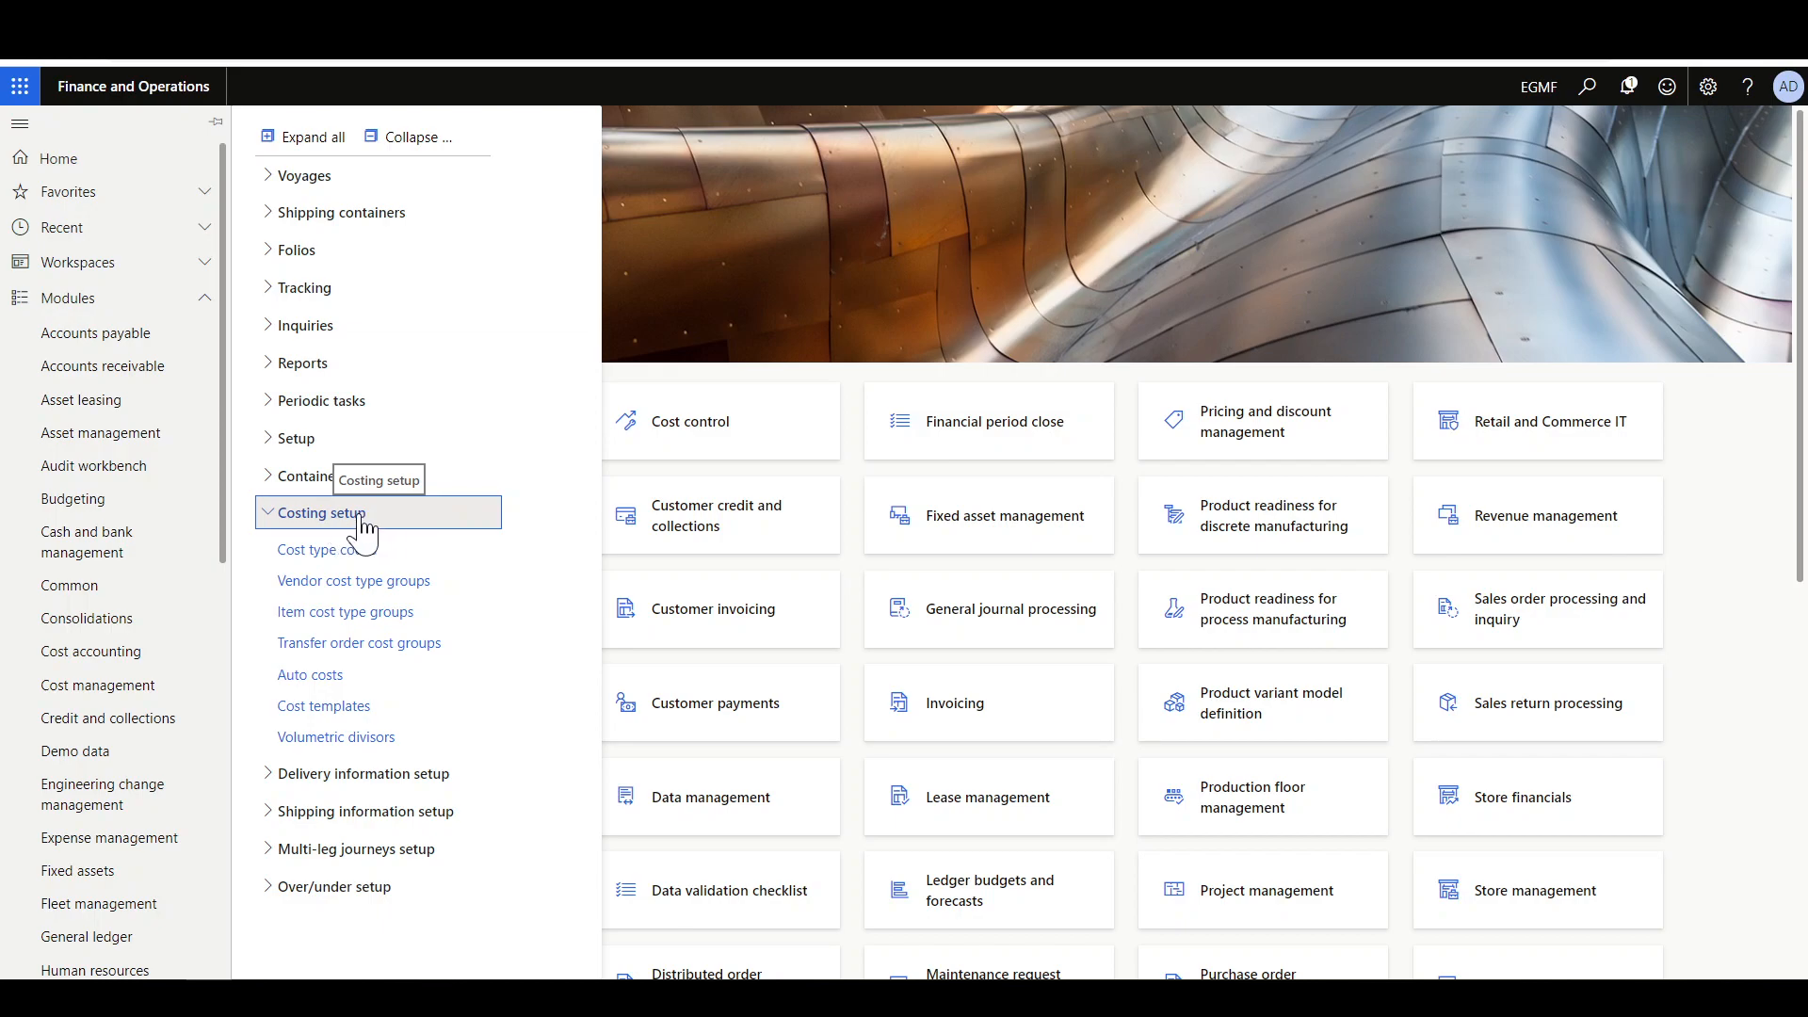
{"action": "left_click", "coordinate": [334, 677]}
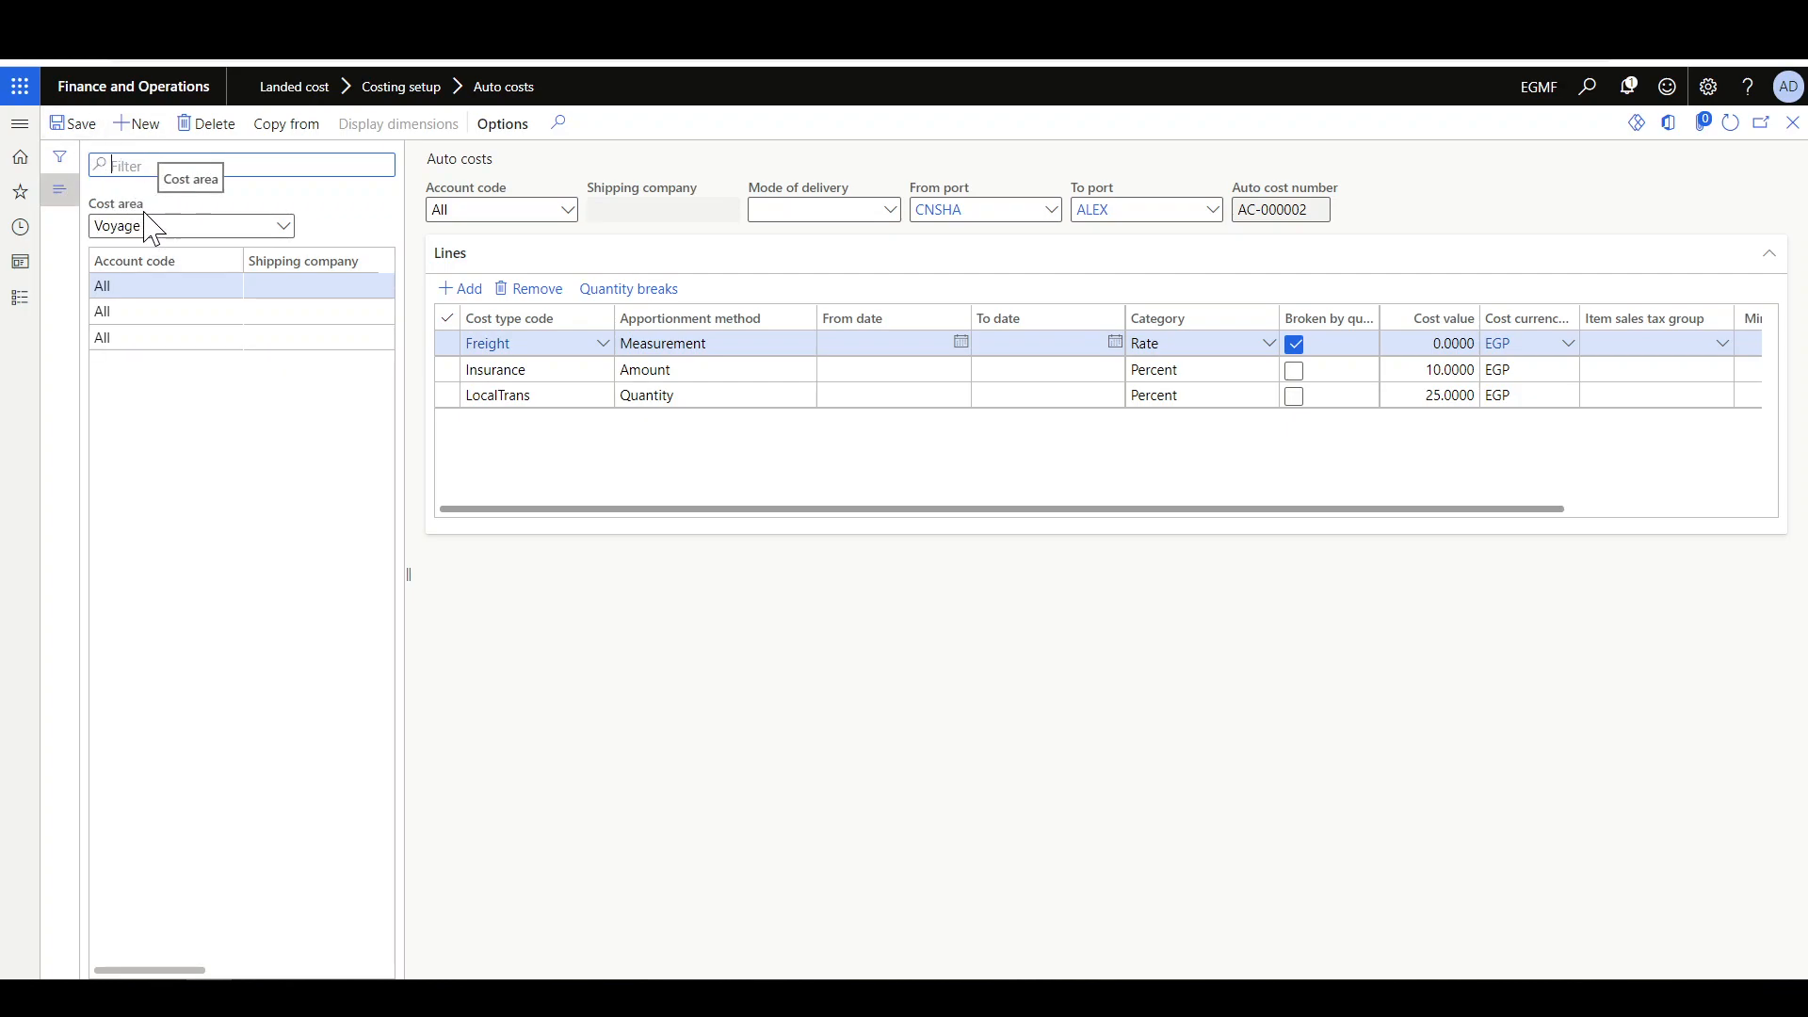
- Review the cost area, From port and To port choices for the first Voyage auto cost record
{"action": "left_click", "coordinate": [285, 229]}
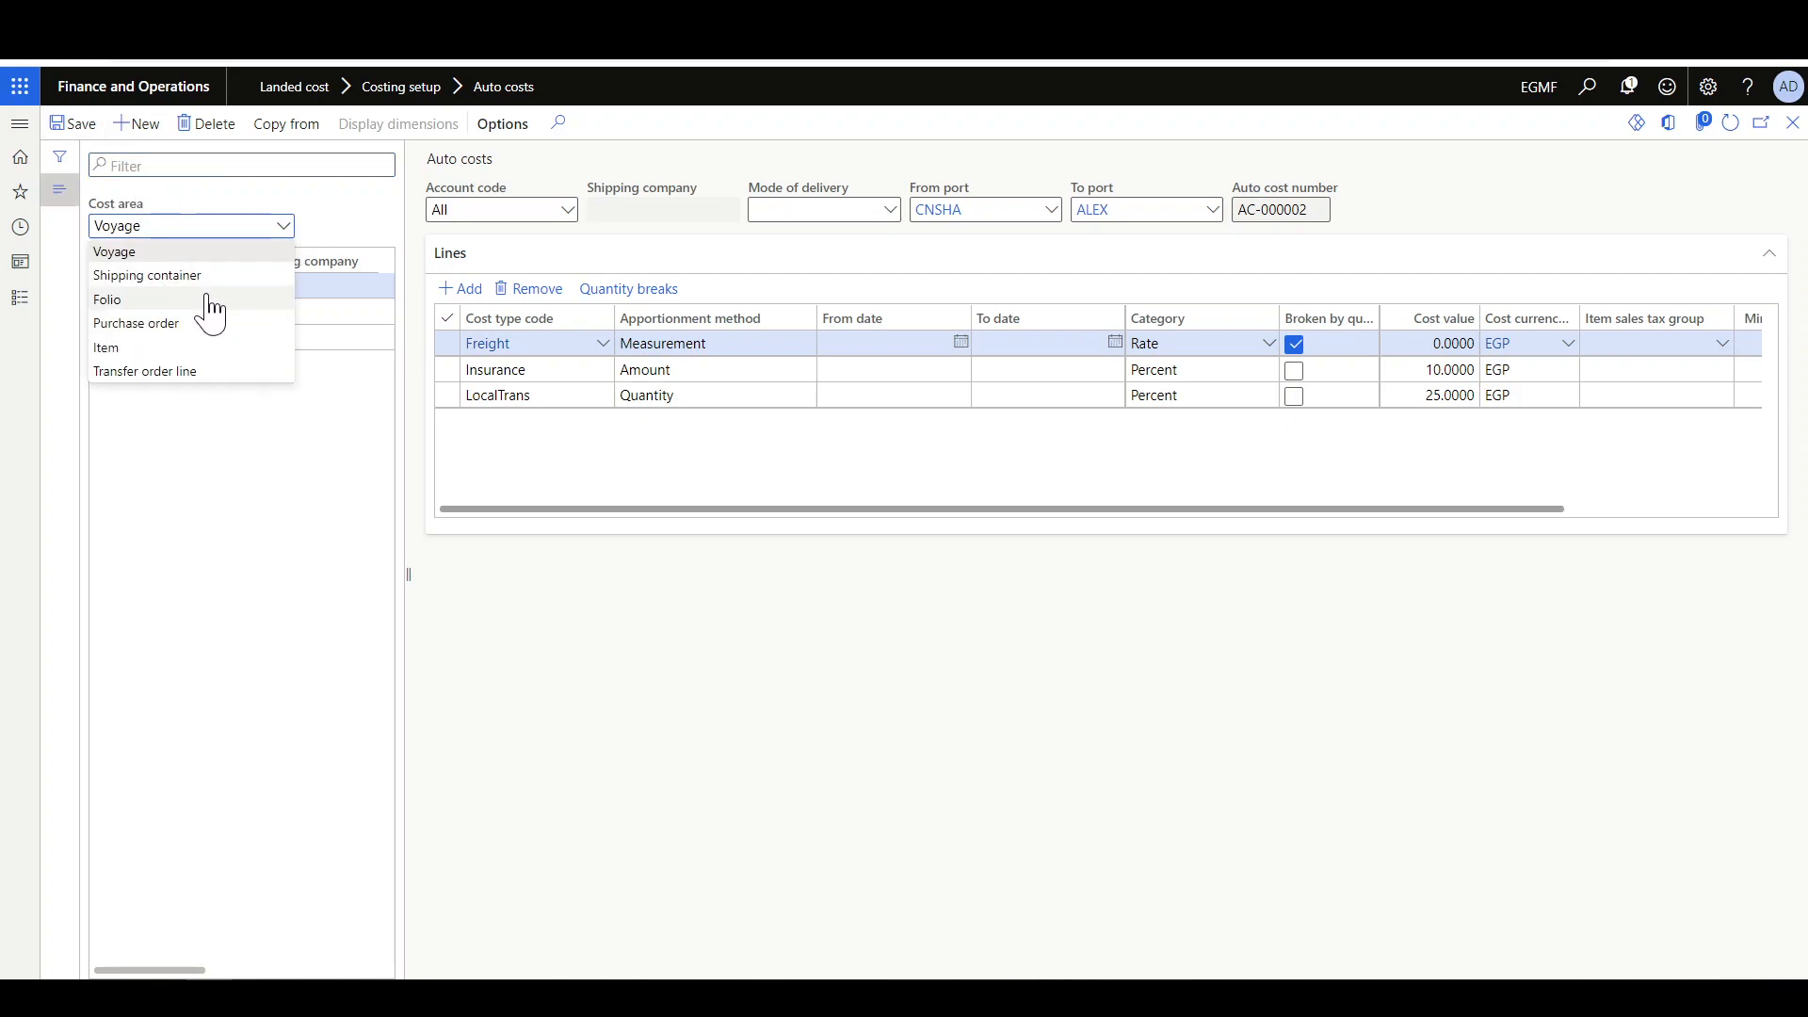
{"action": "left_click", "coordinate": [226, 475]}
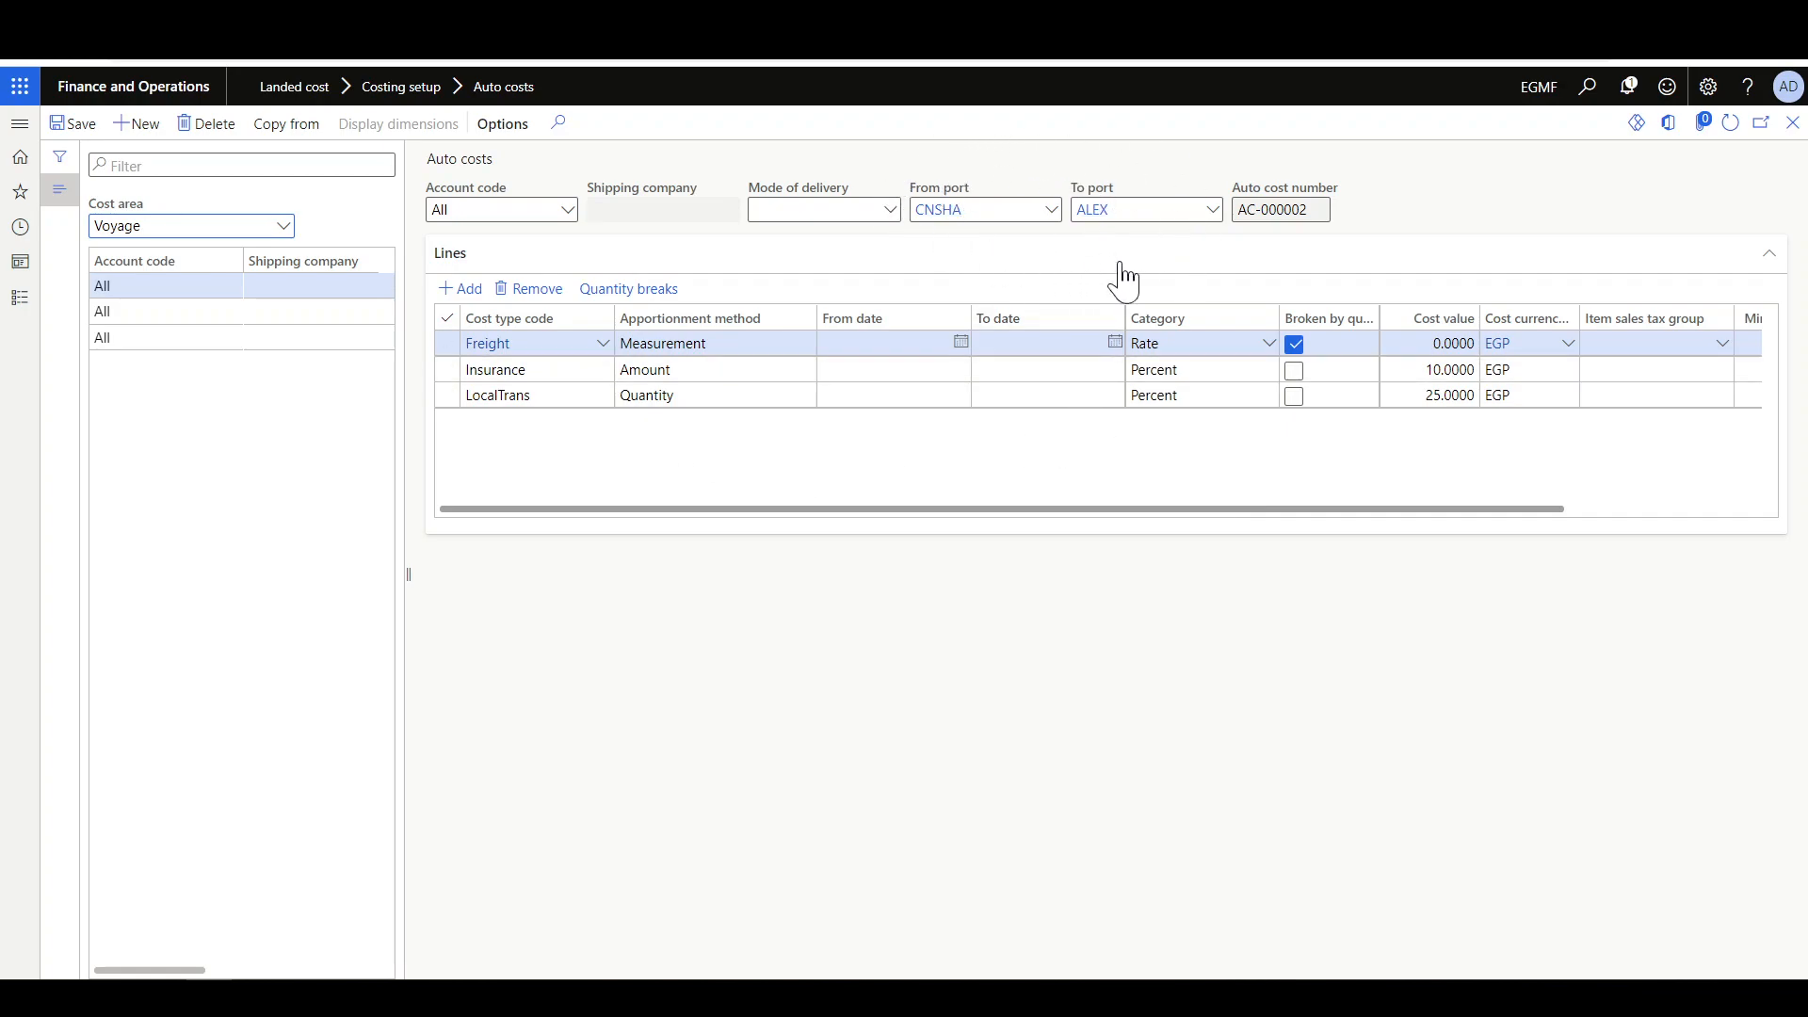
{"action": "left_click", "coordinate": [1048, 210]}
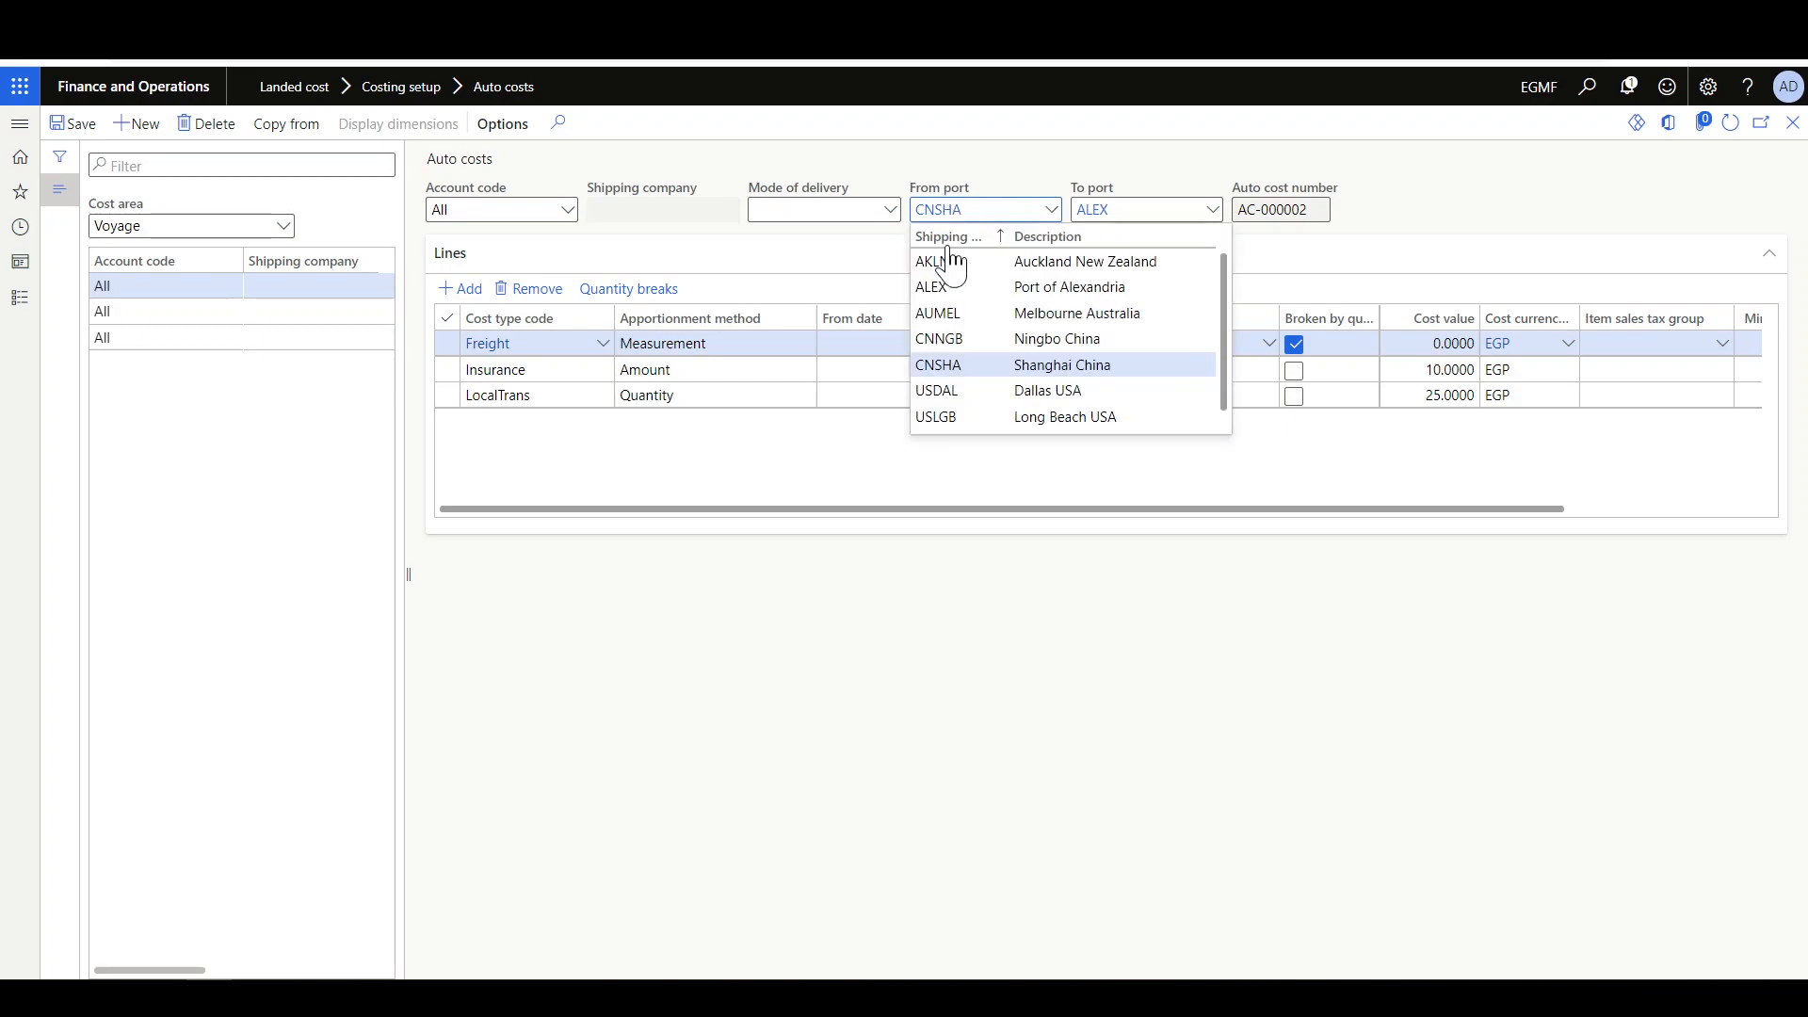
{"action": "left_click", "coordinate": [1400, 216]}
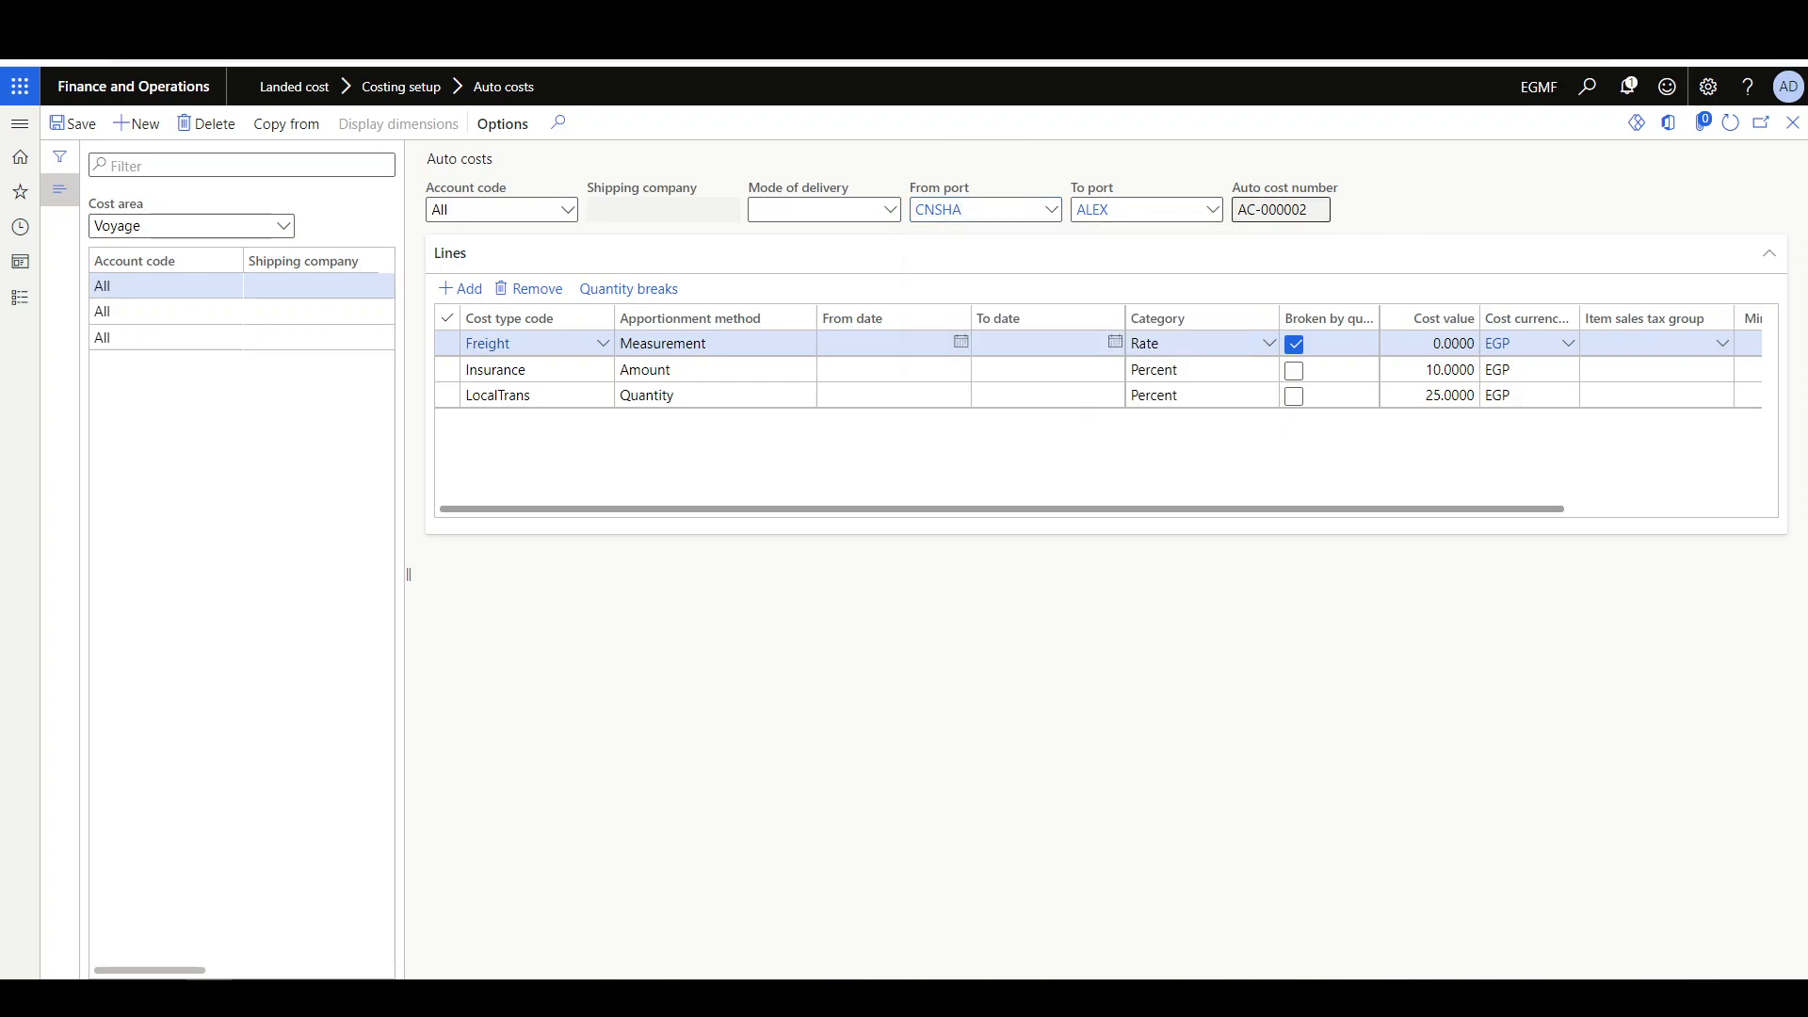
{"action": "left_click", "coordinate": [1212, 209]}
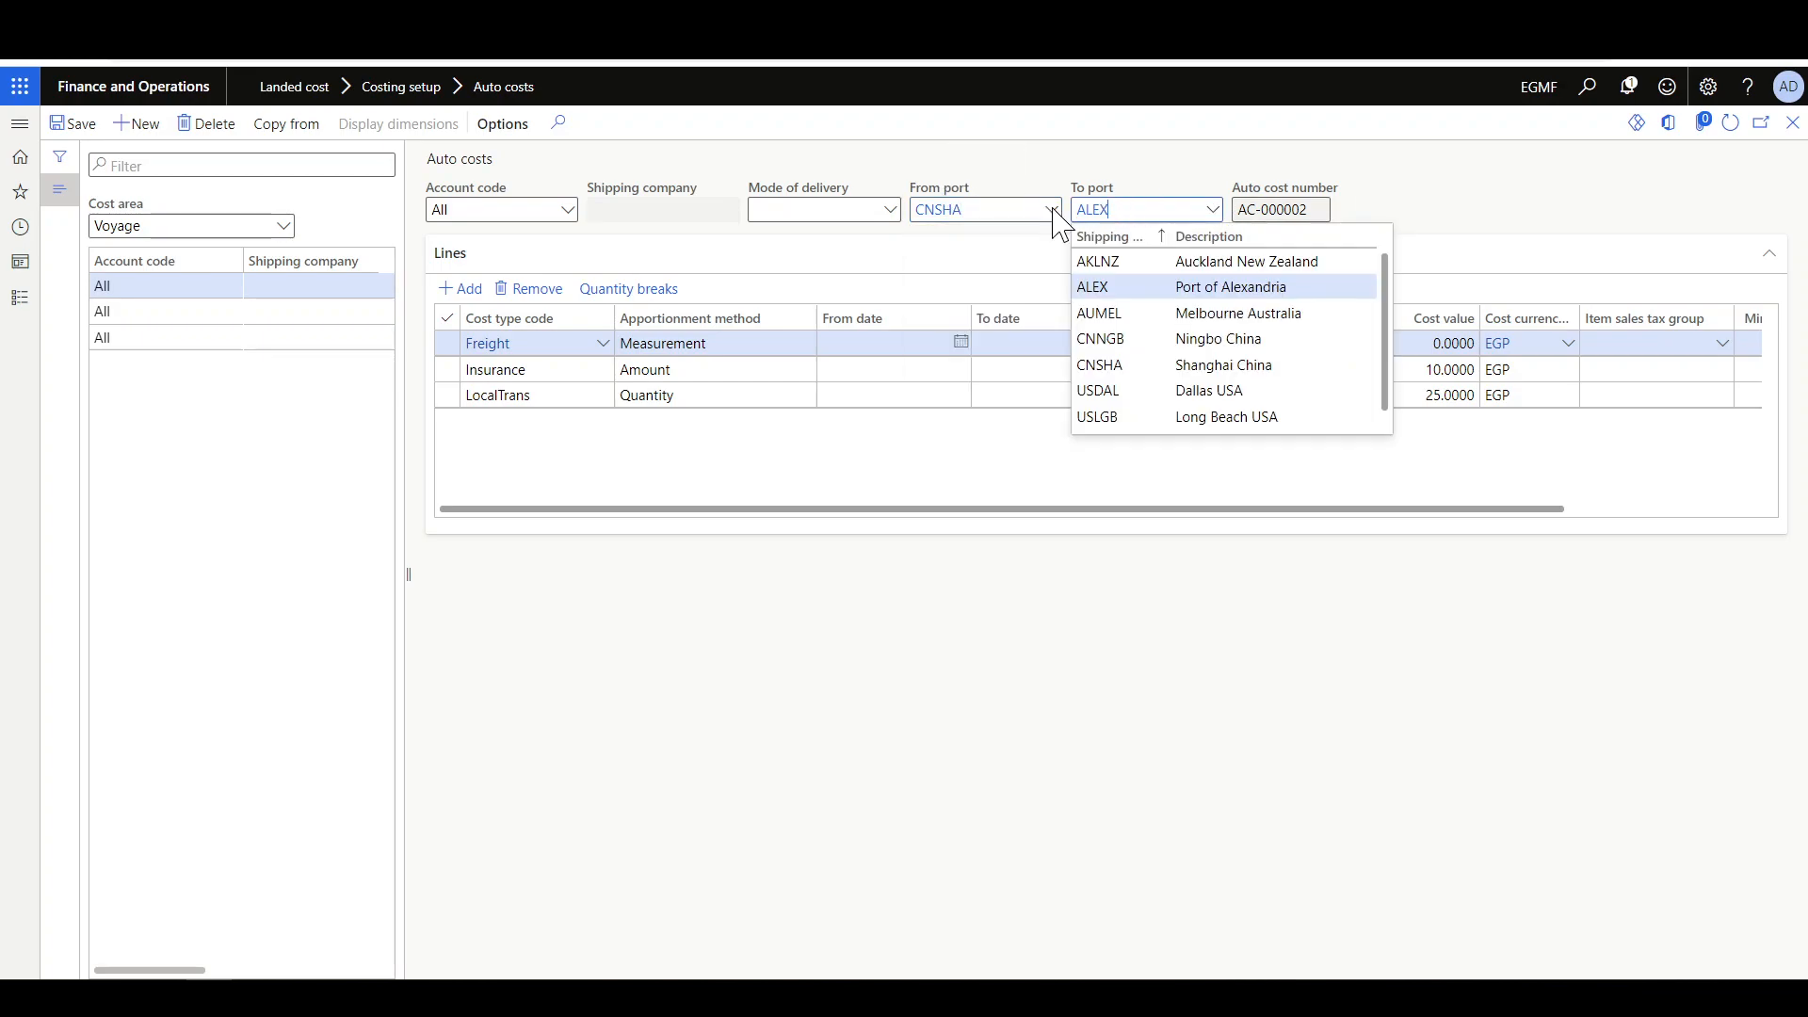
{"action": "left_click", "coordinate": [885, 158]}
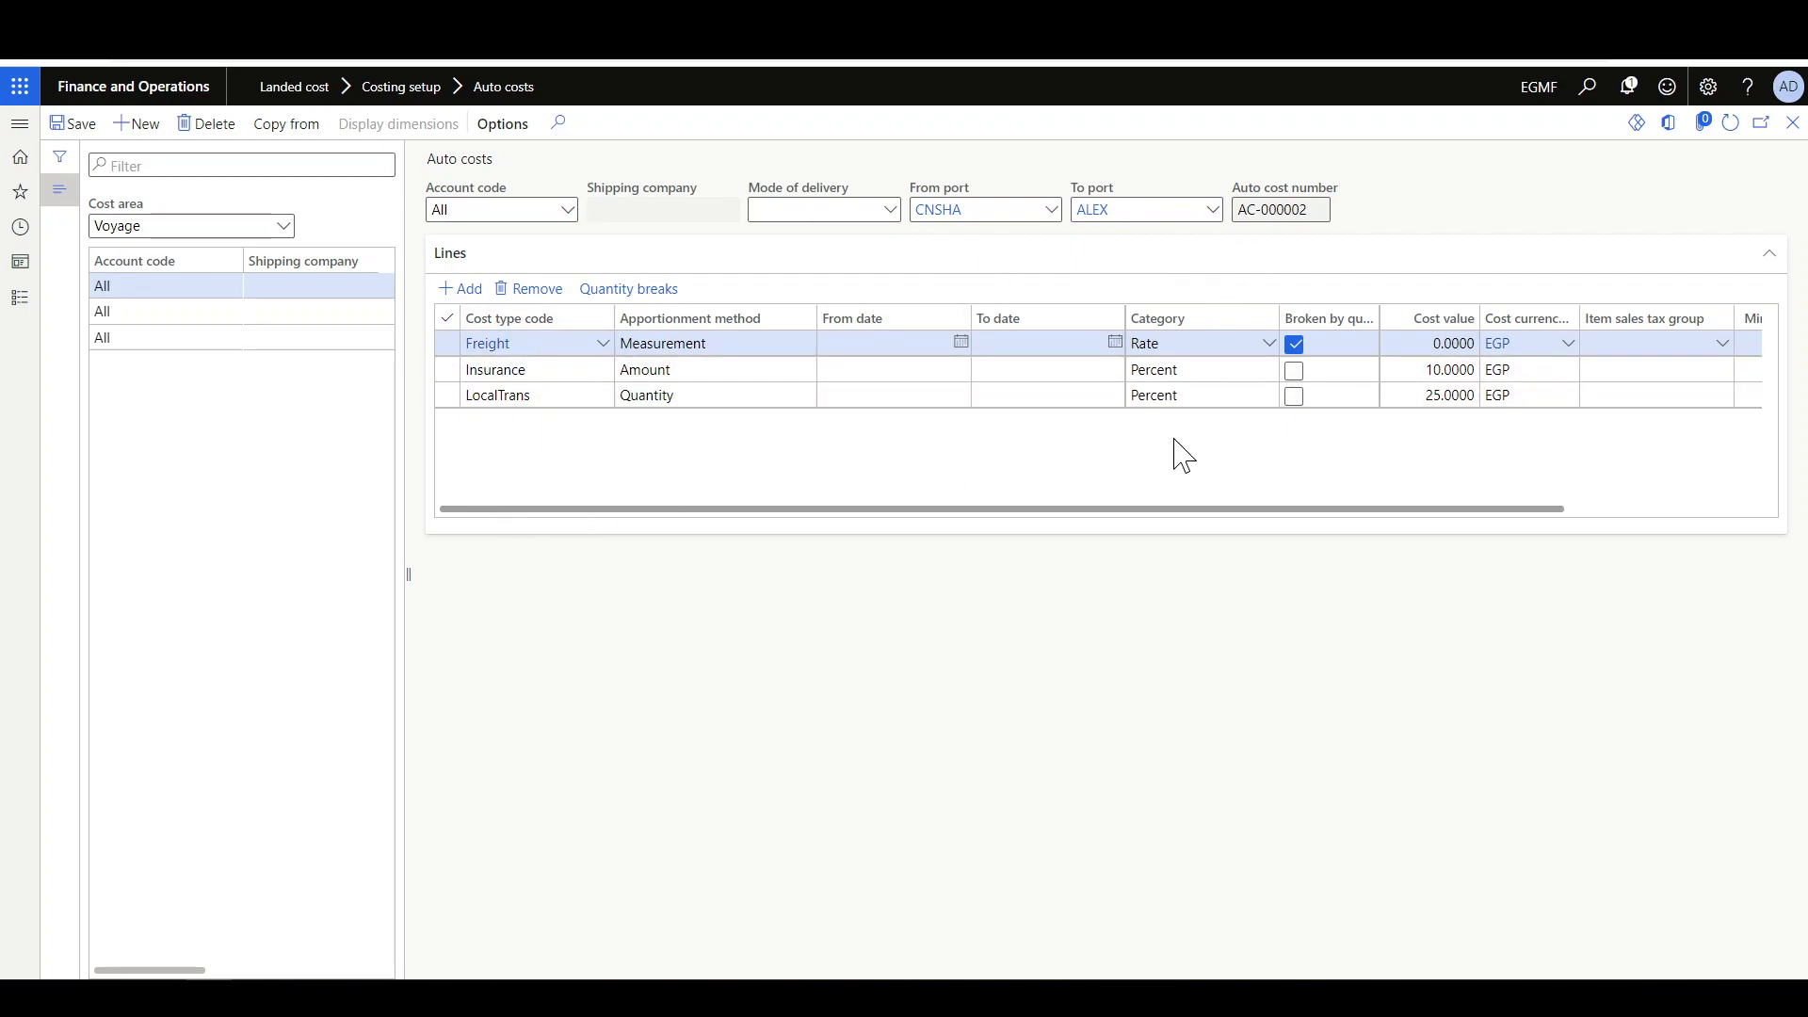
- Set the auto costs' cost area to Item and duplicate the page in a second browser tab
{"action": "left_click", "coordinate": [283, 226]}
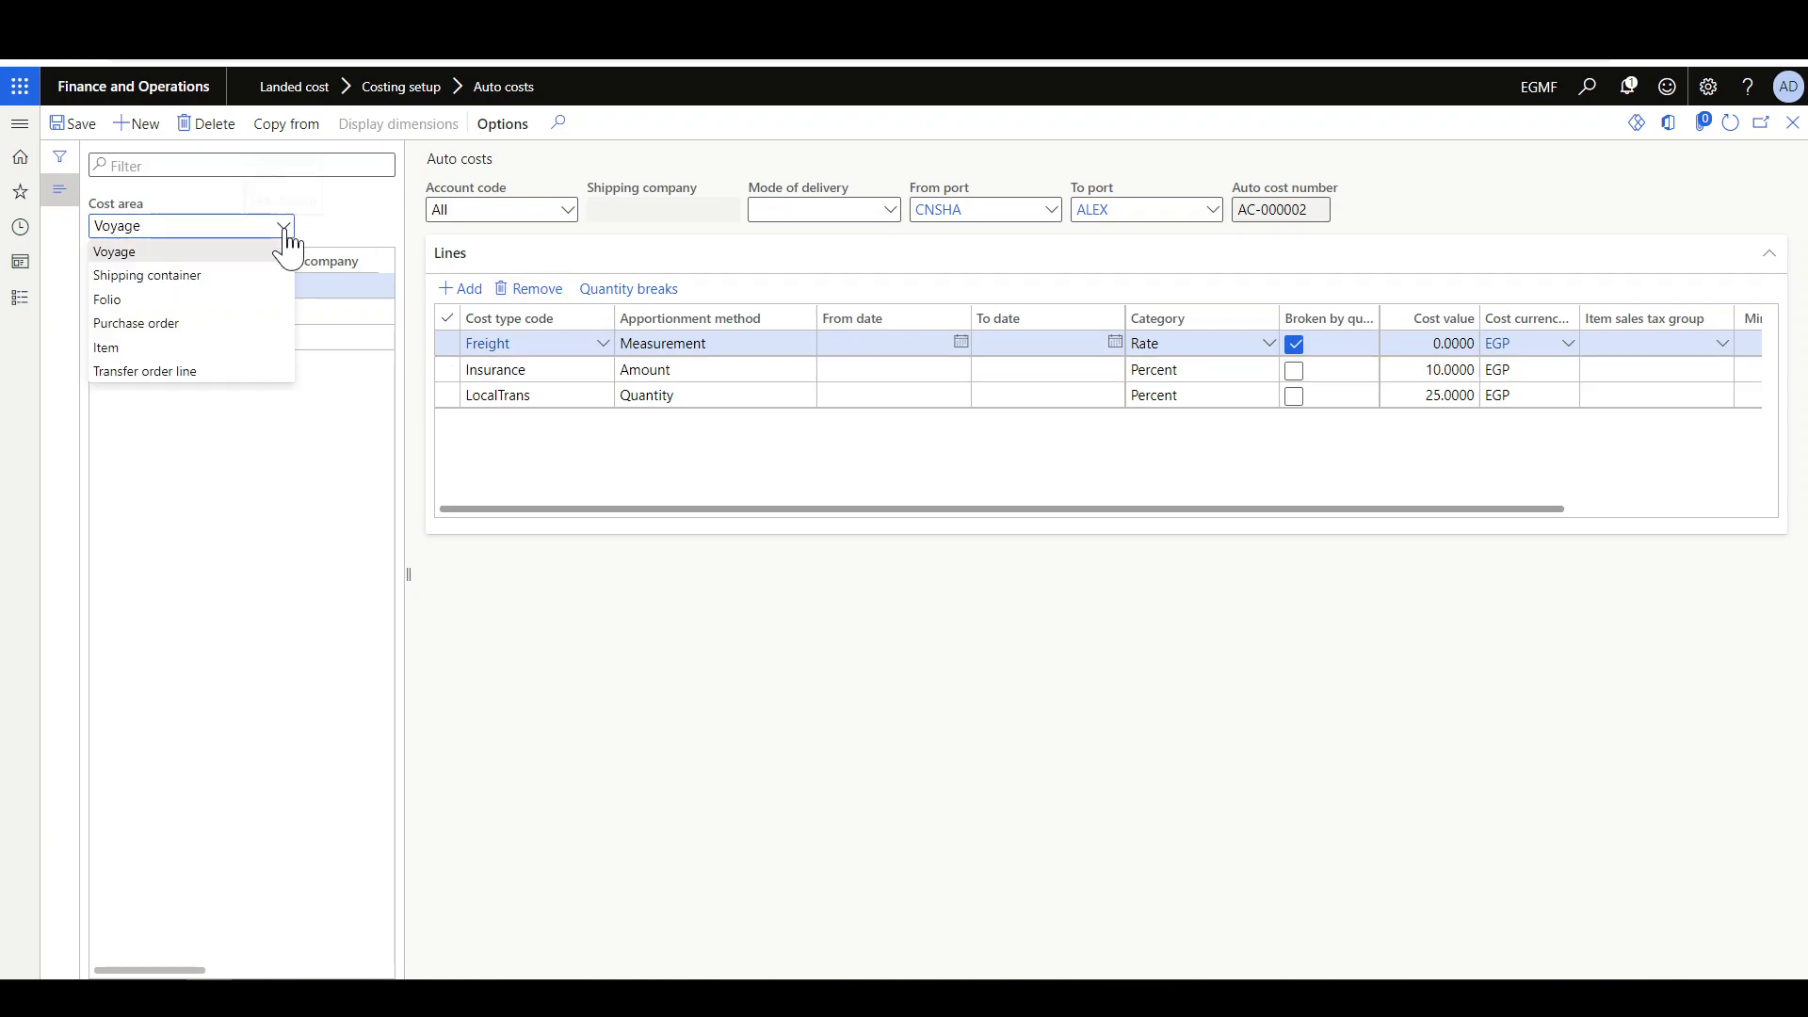
{"action": "left_click", "coordinate": [184, 349]}
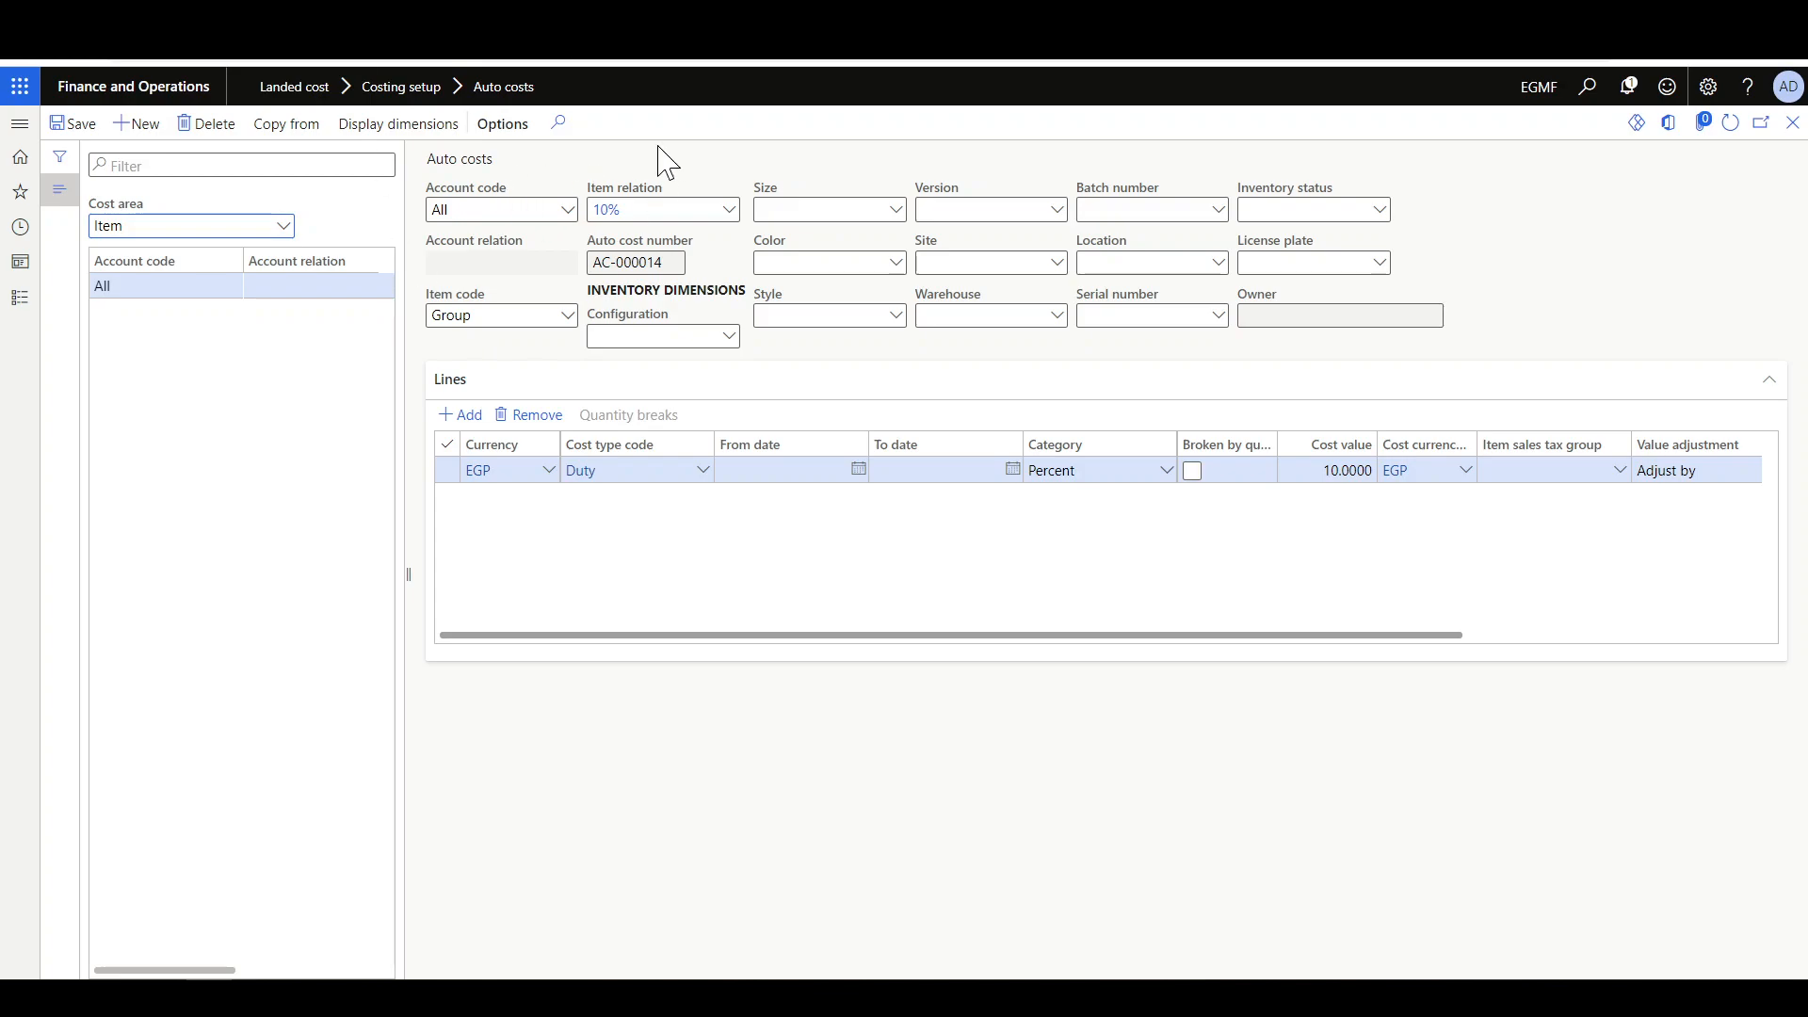
{"action": "right_click", "coordinate": [146, 28]}
{"action": "left_click", "coordinate": [252, 149]}
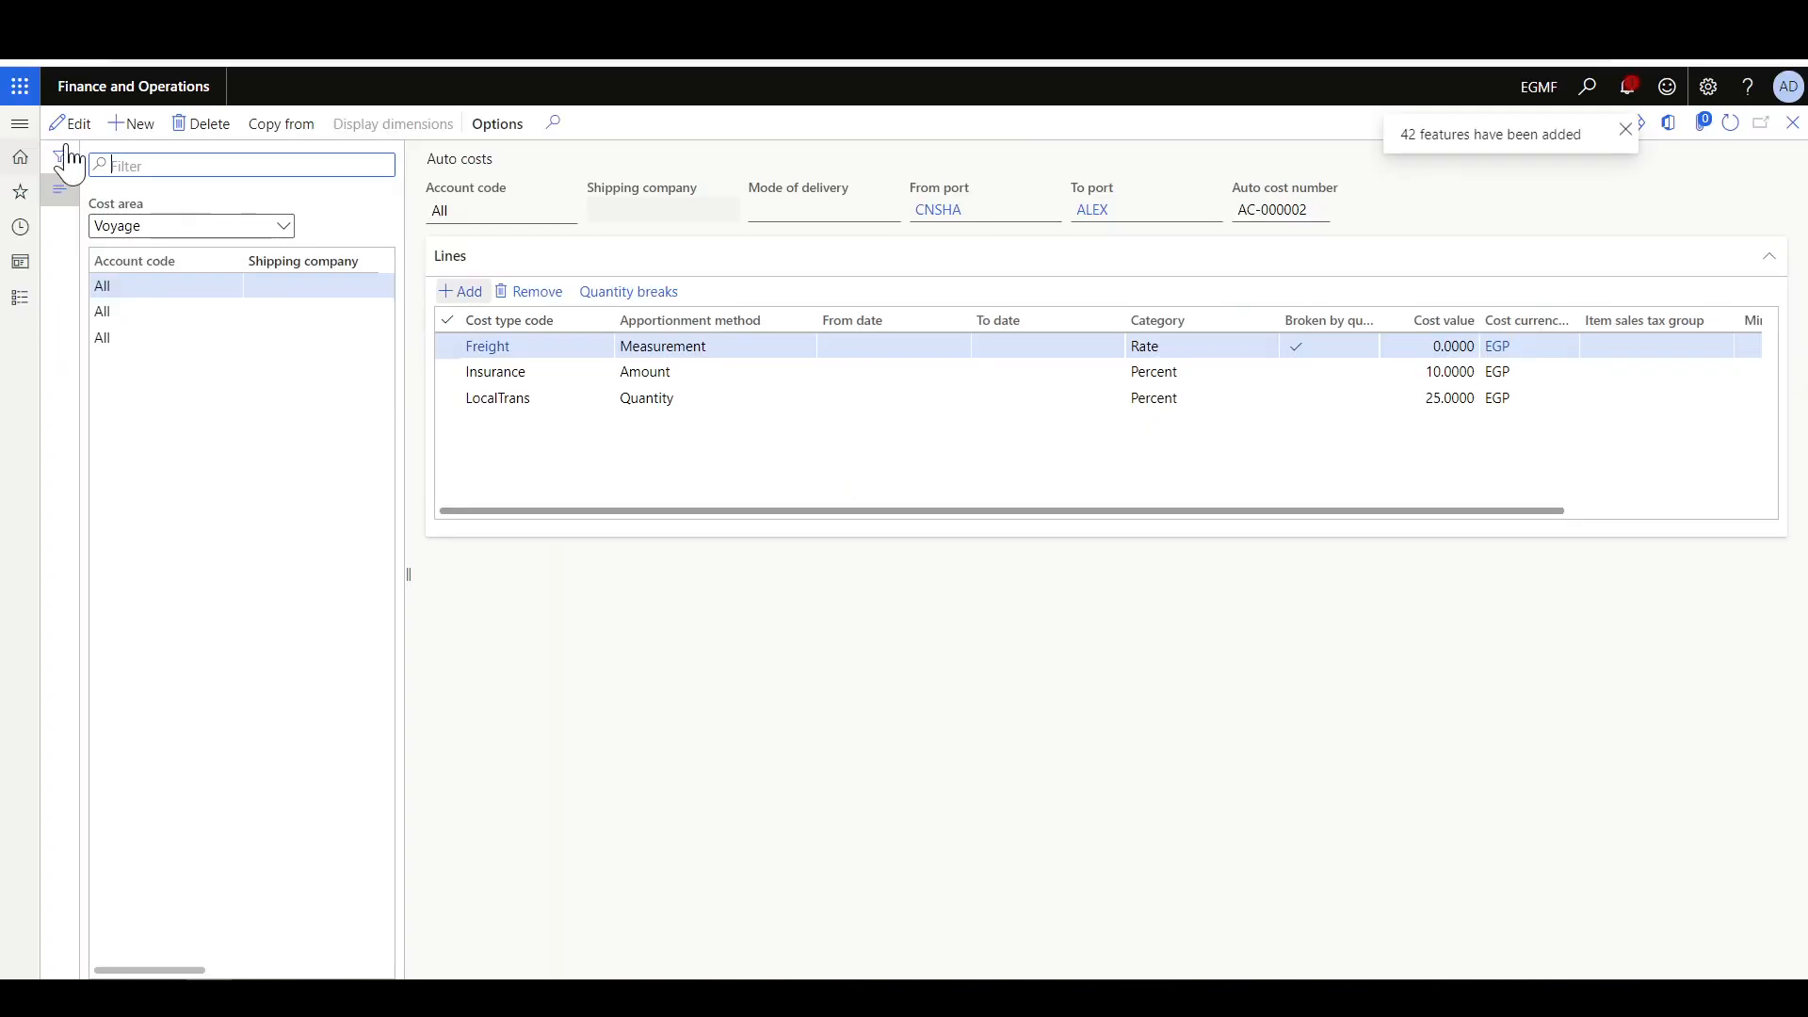
- Open the Vendor cost type groups page from the Landed cost costing setup in edit mode
{"action": "left_click", "coordinate": [19, 125]}
{"action": "left_click", "coordinate": [111, 331]}
{"action": "scroll", "coordinate": [121, 344], "scroll_direction": "down", "scroll_amount": 10}
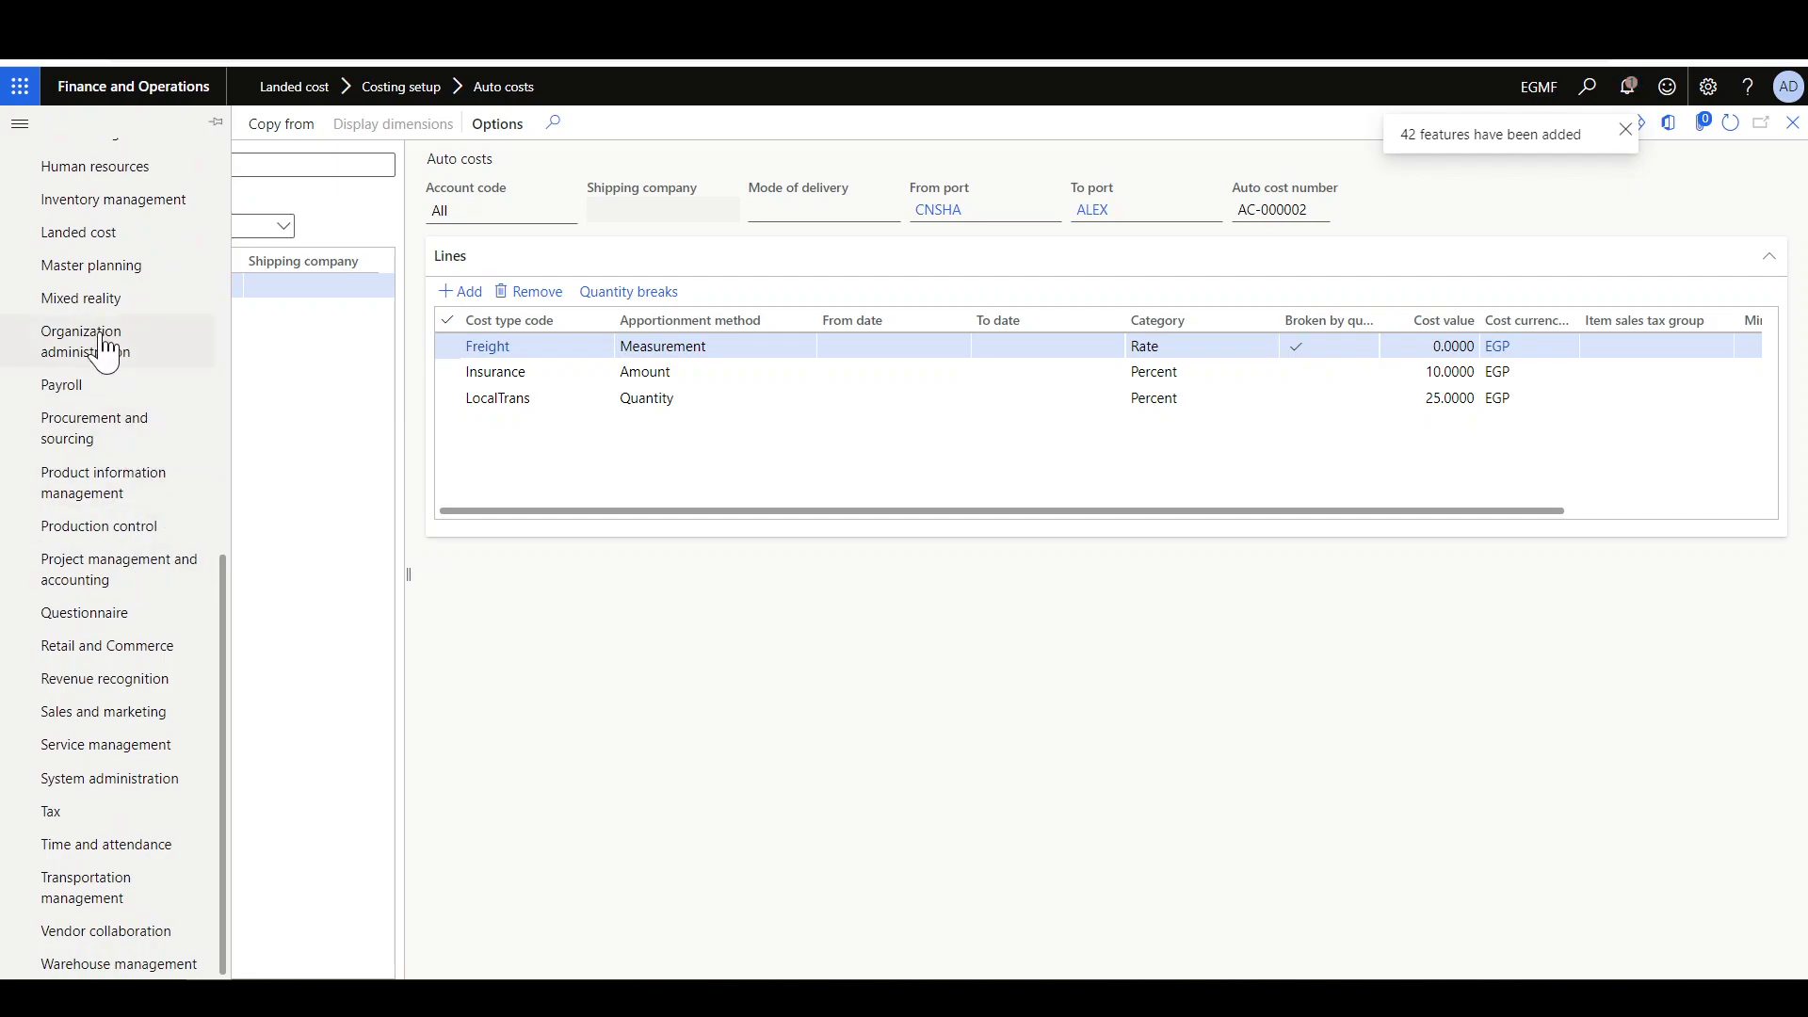
{"action": "left_click", "coordinate": [94, 235]}
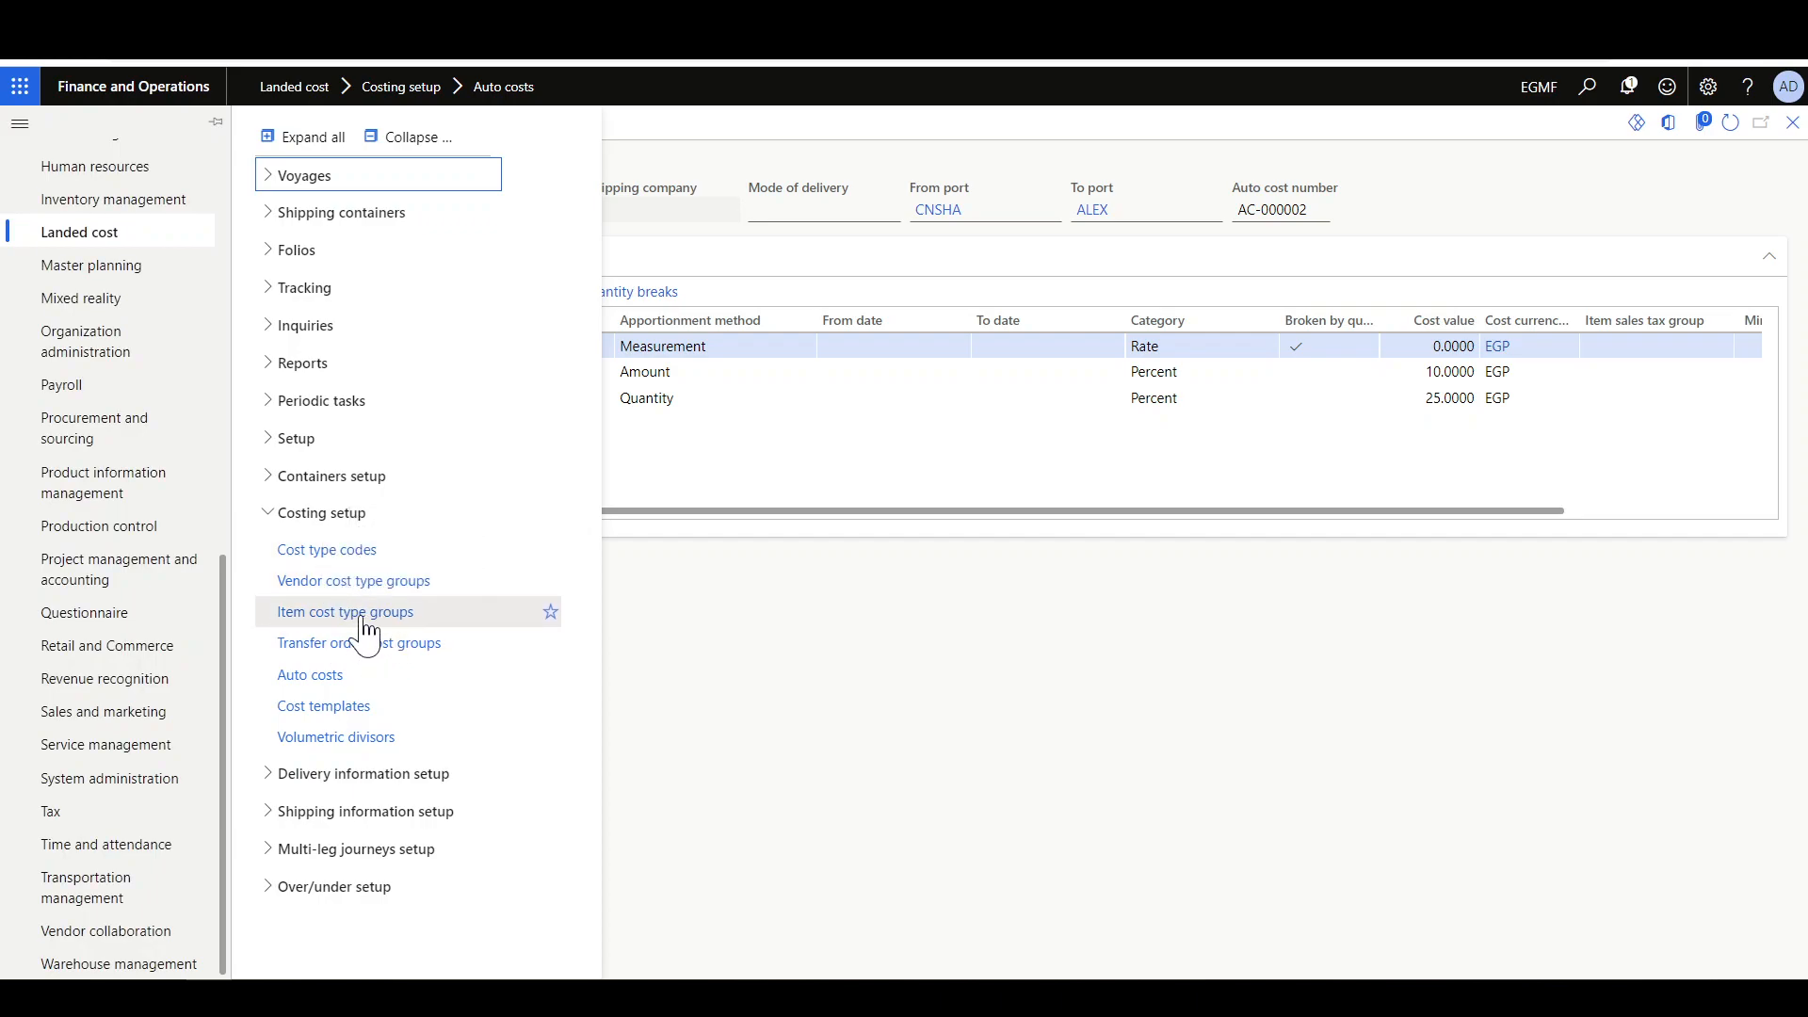
{"action": "left_click", "coordinate": [353, 581]}
{"action": "left_click", "coordinate": [60, 129]}
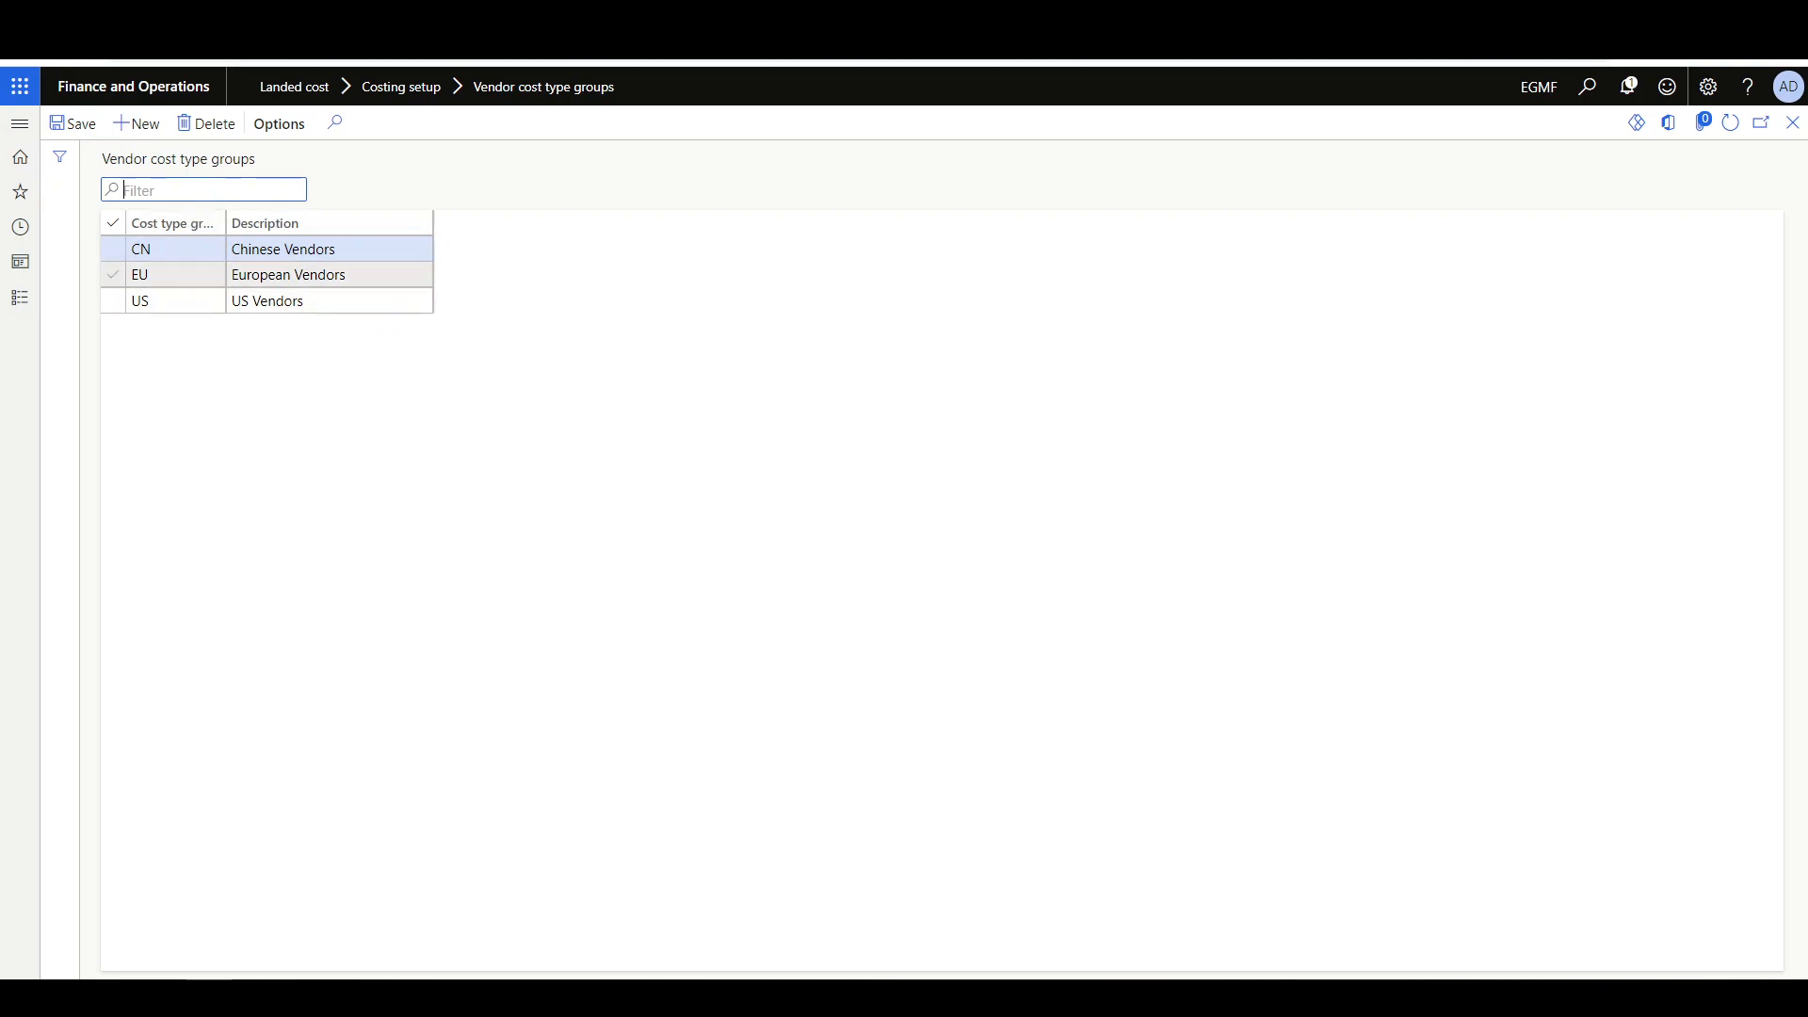
- Open the Item cost type groups page from the Landed cost costing setup
{"action": "left_click", "coordinate": [20, 124]}
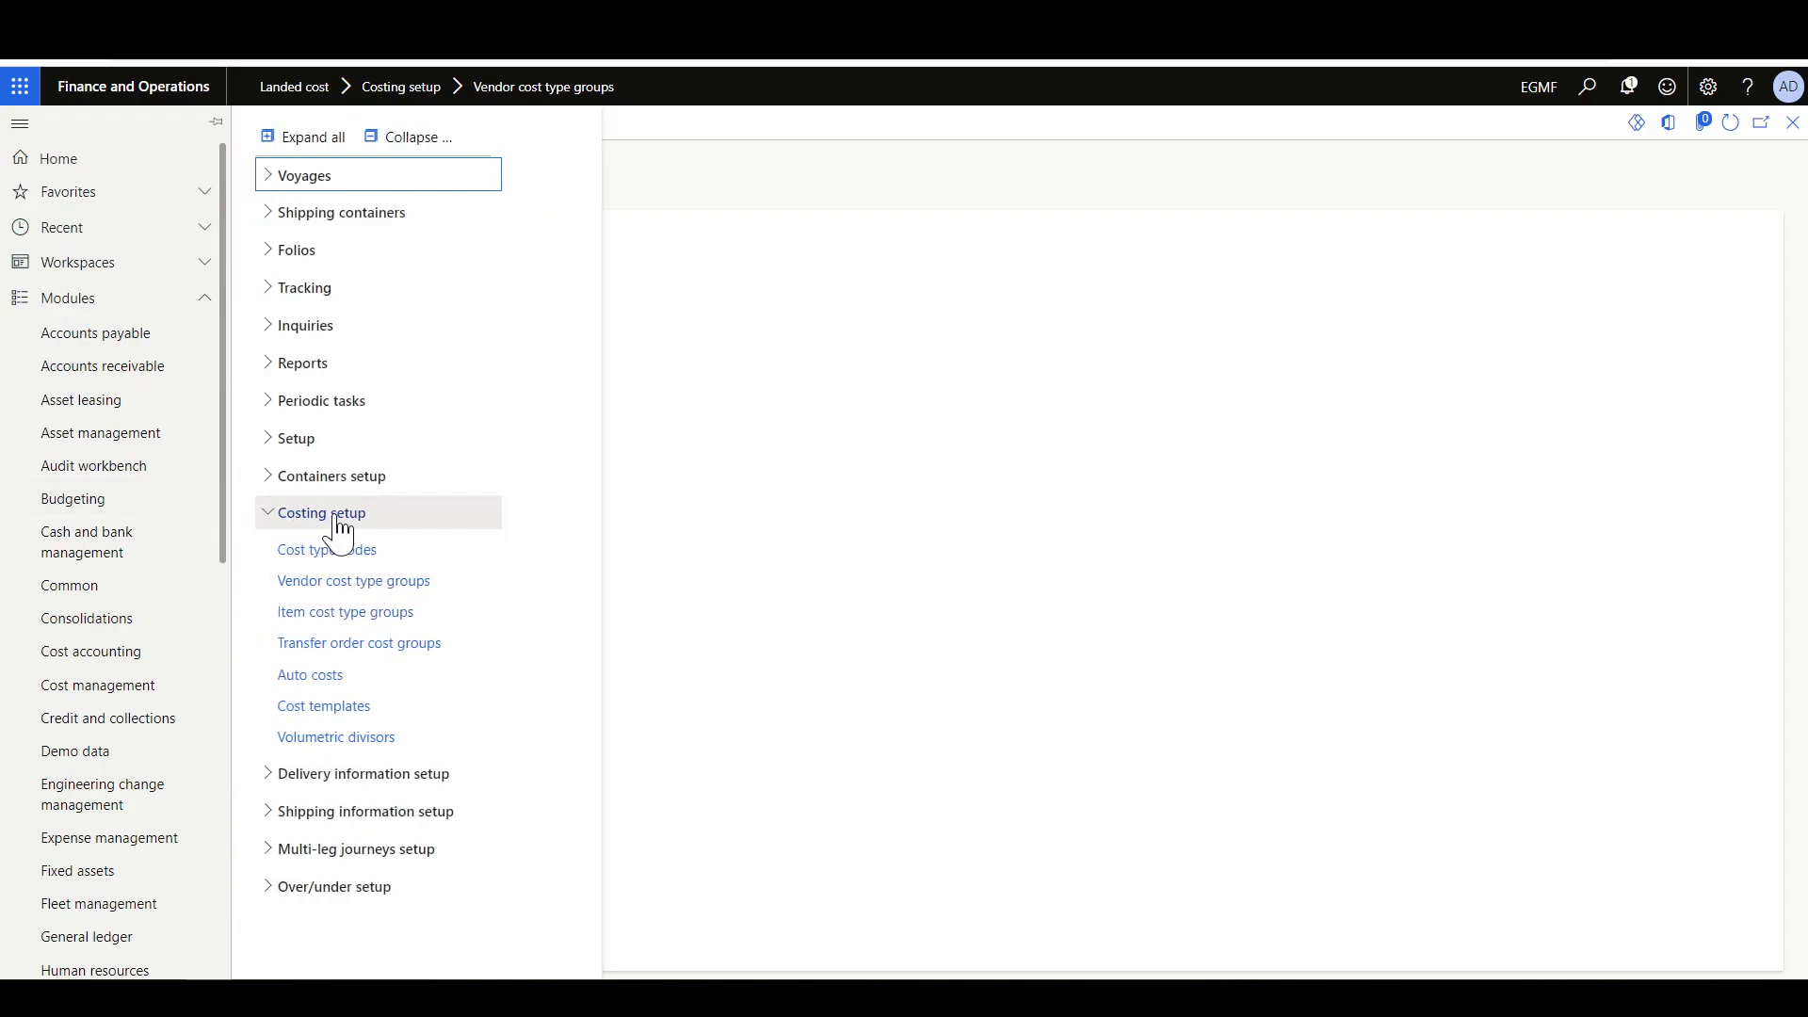
{"action": "left_click", "coordinate": [349, 612]}
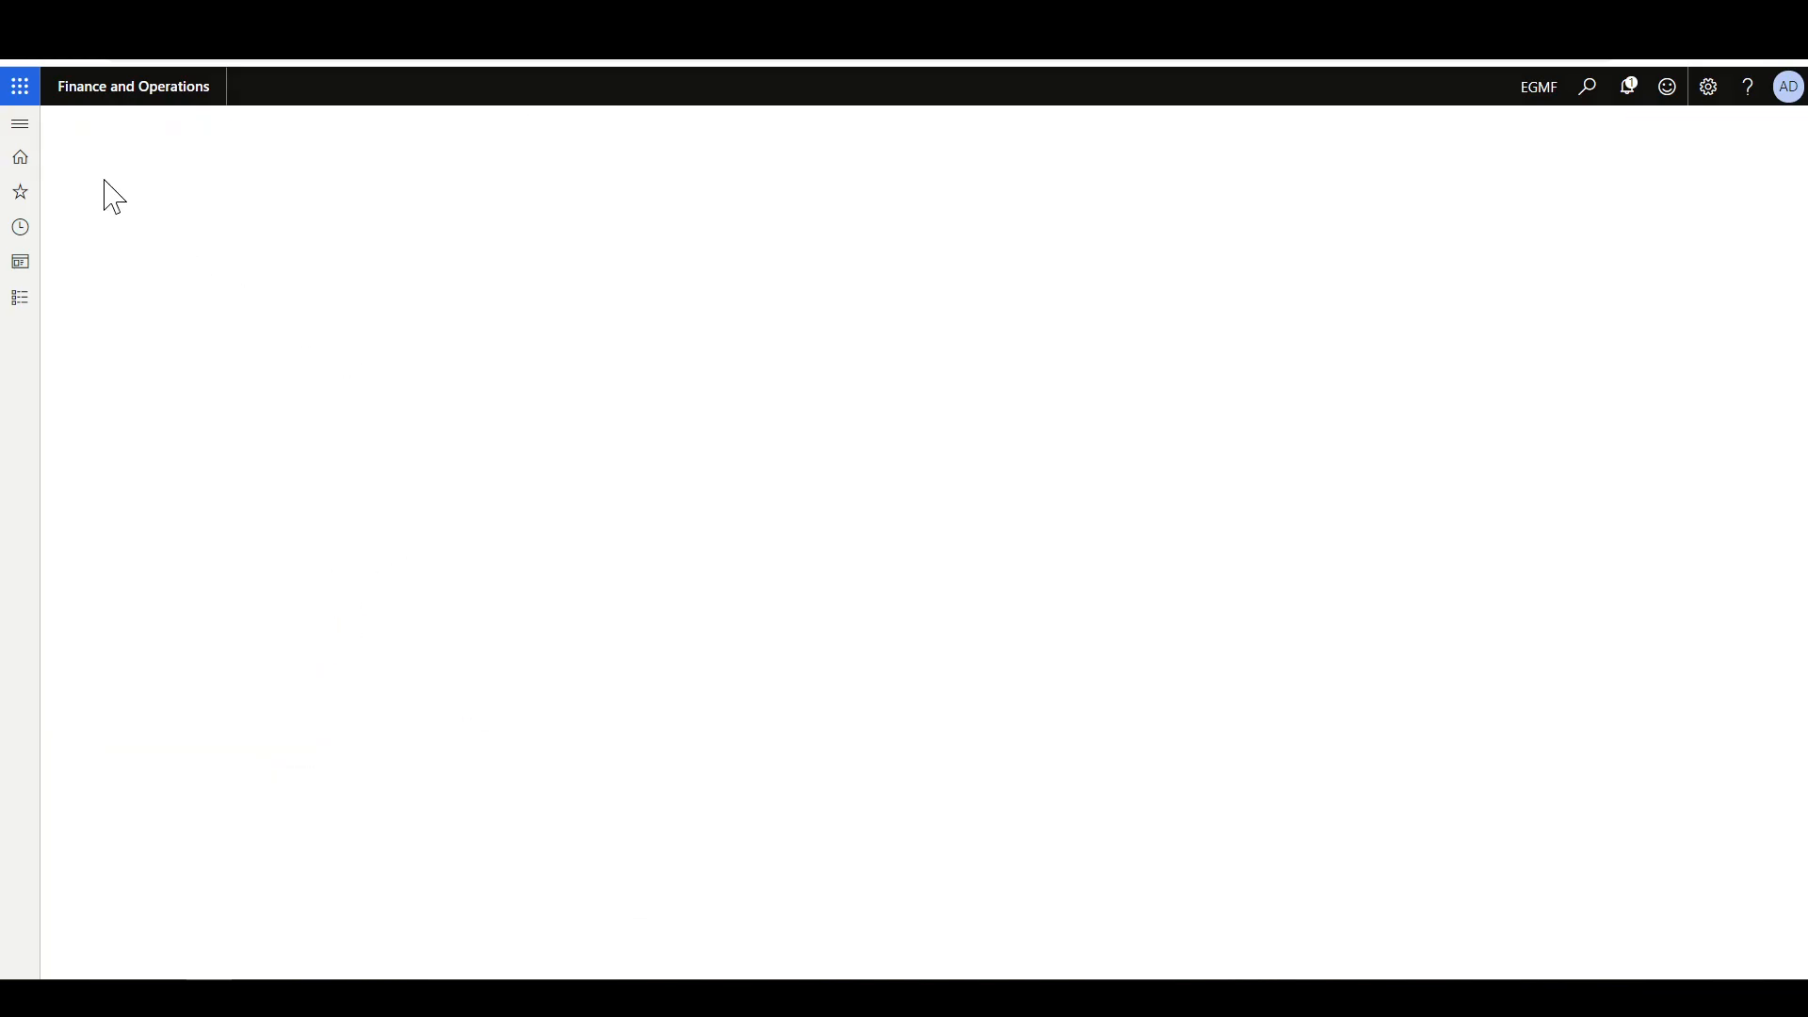
{"action": "left_click", "coordinate": [21, 124]}
{"action": "left_click", "coordinate": [670, 420]}
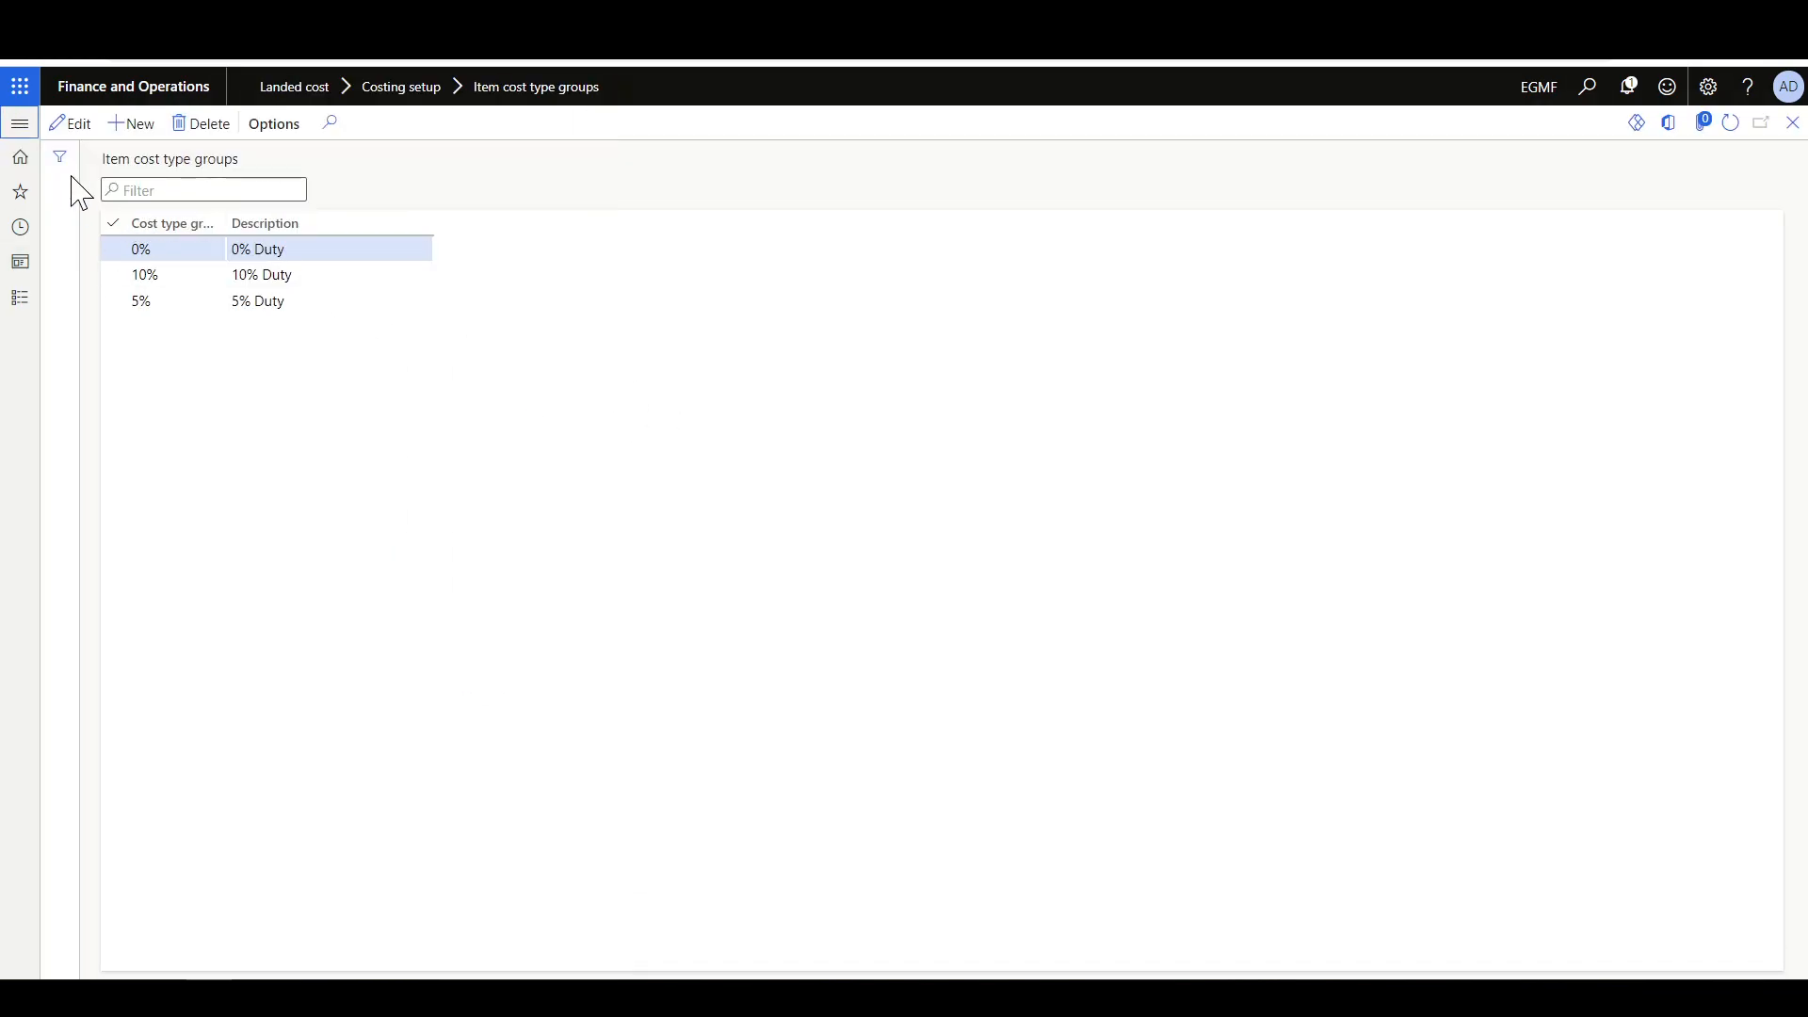
- Put the item cost type groups in edit mode and widen the Cost type group and Description columns
{"action": "left_click", "coordinate": [71, 124]}
{"action": "left_click_drag", "start_coordinate": [212, 222], "coordinate": [321, 223]}
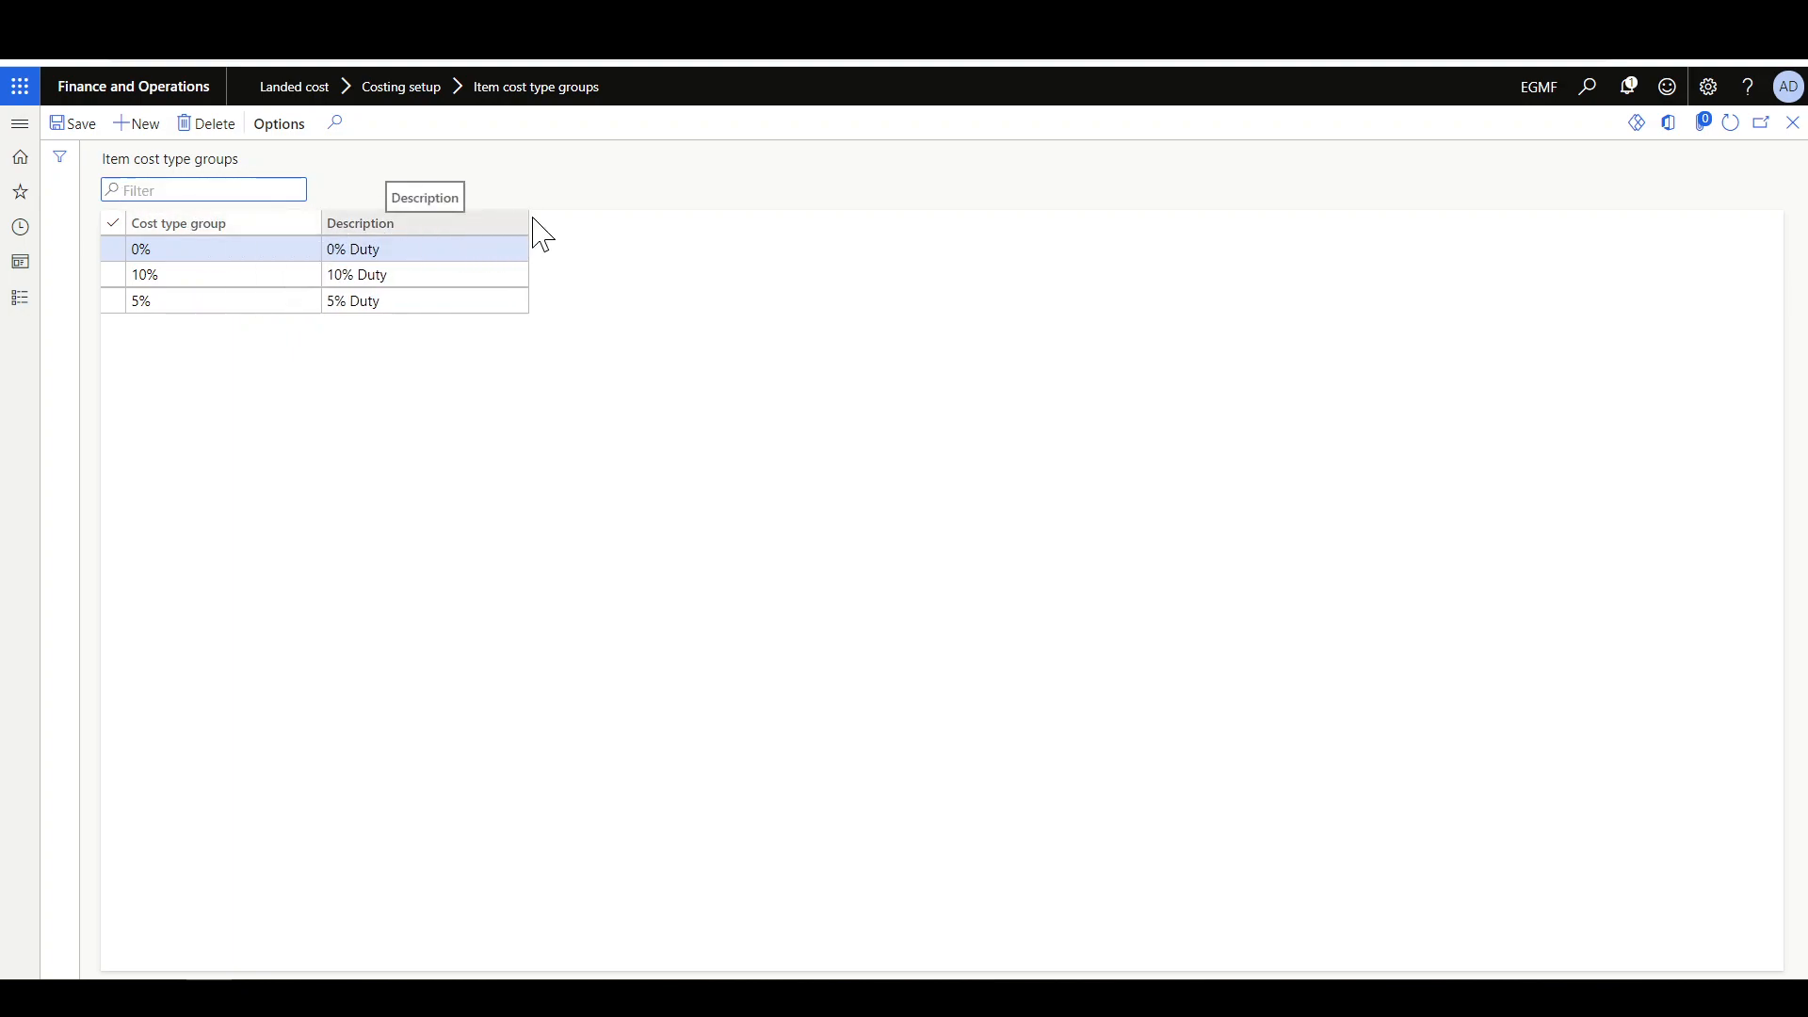
{"action": "left_click_drag", "start_coordinate": [529, 223], "coordinate": [588, 223]}
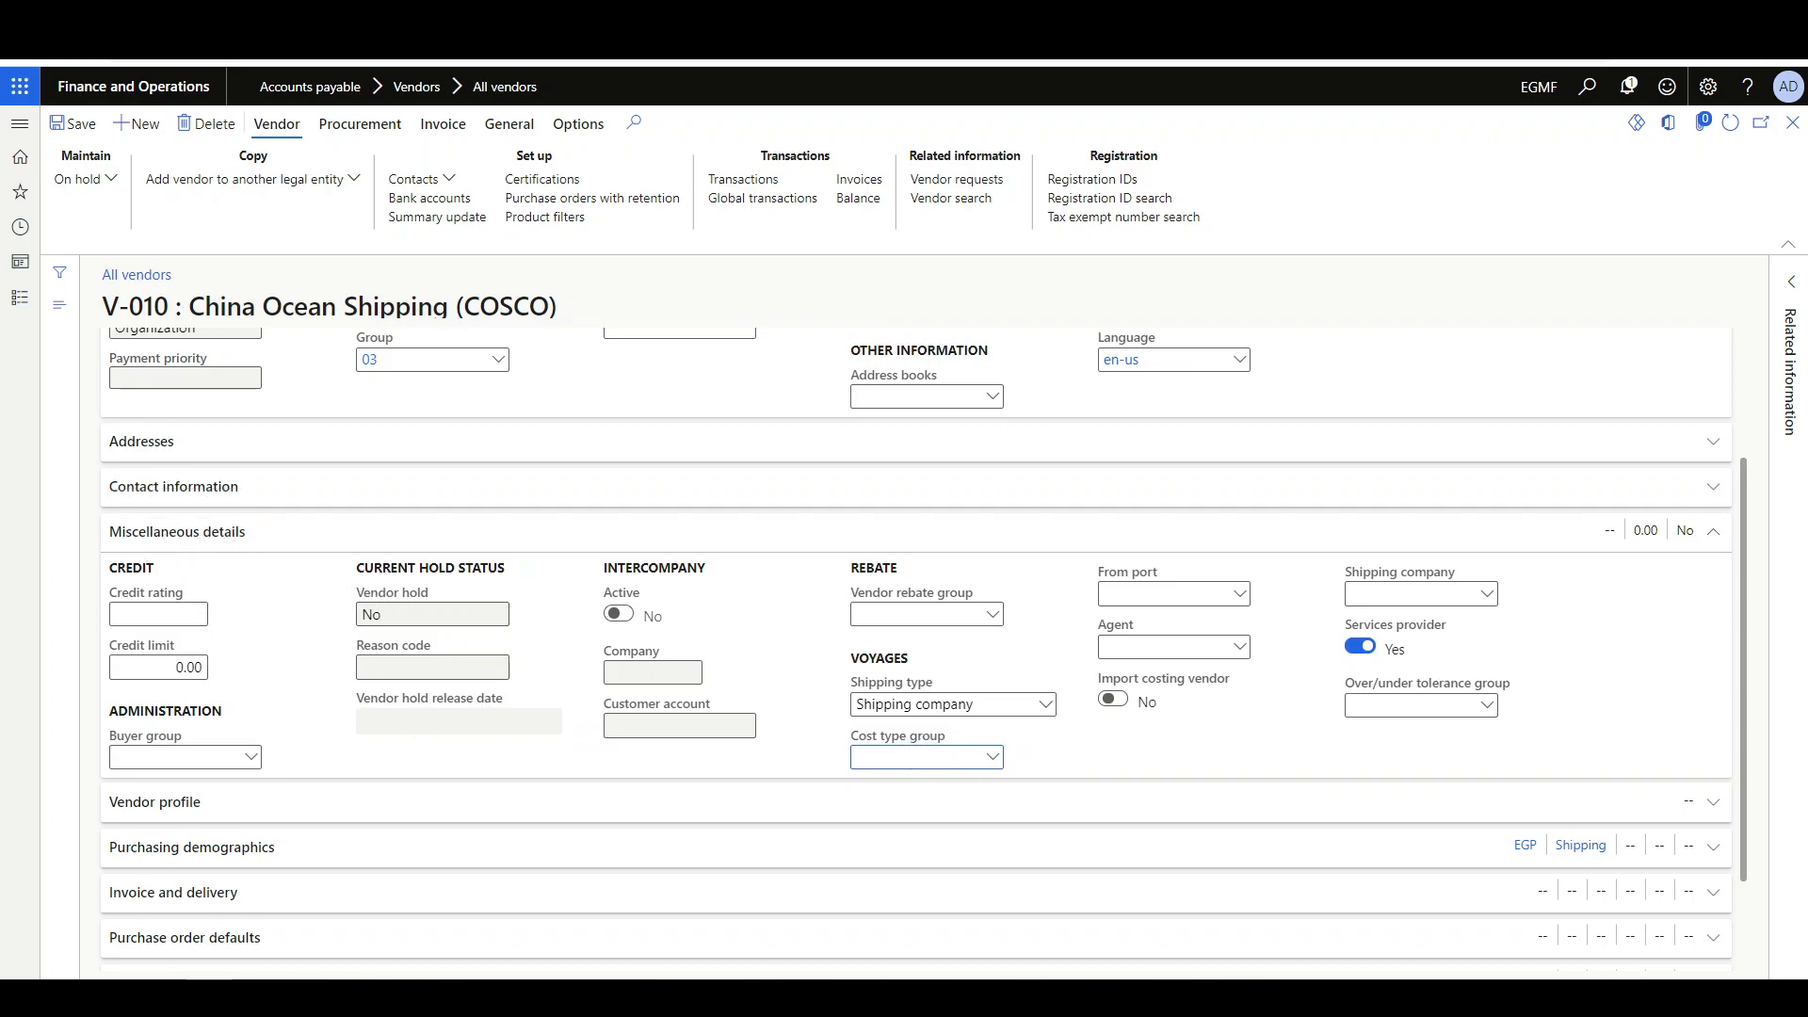
- Review the cost type group and shipping type options in the China Ocean Shipping (COSCO) vendor's voyage details, keeping Shipping company
{"action": "left_click", "coordinate": [989, 758]}
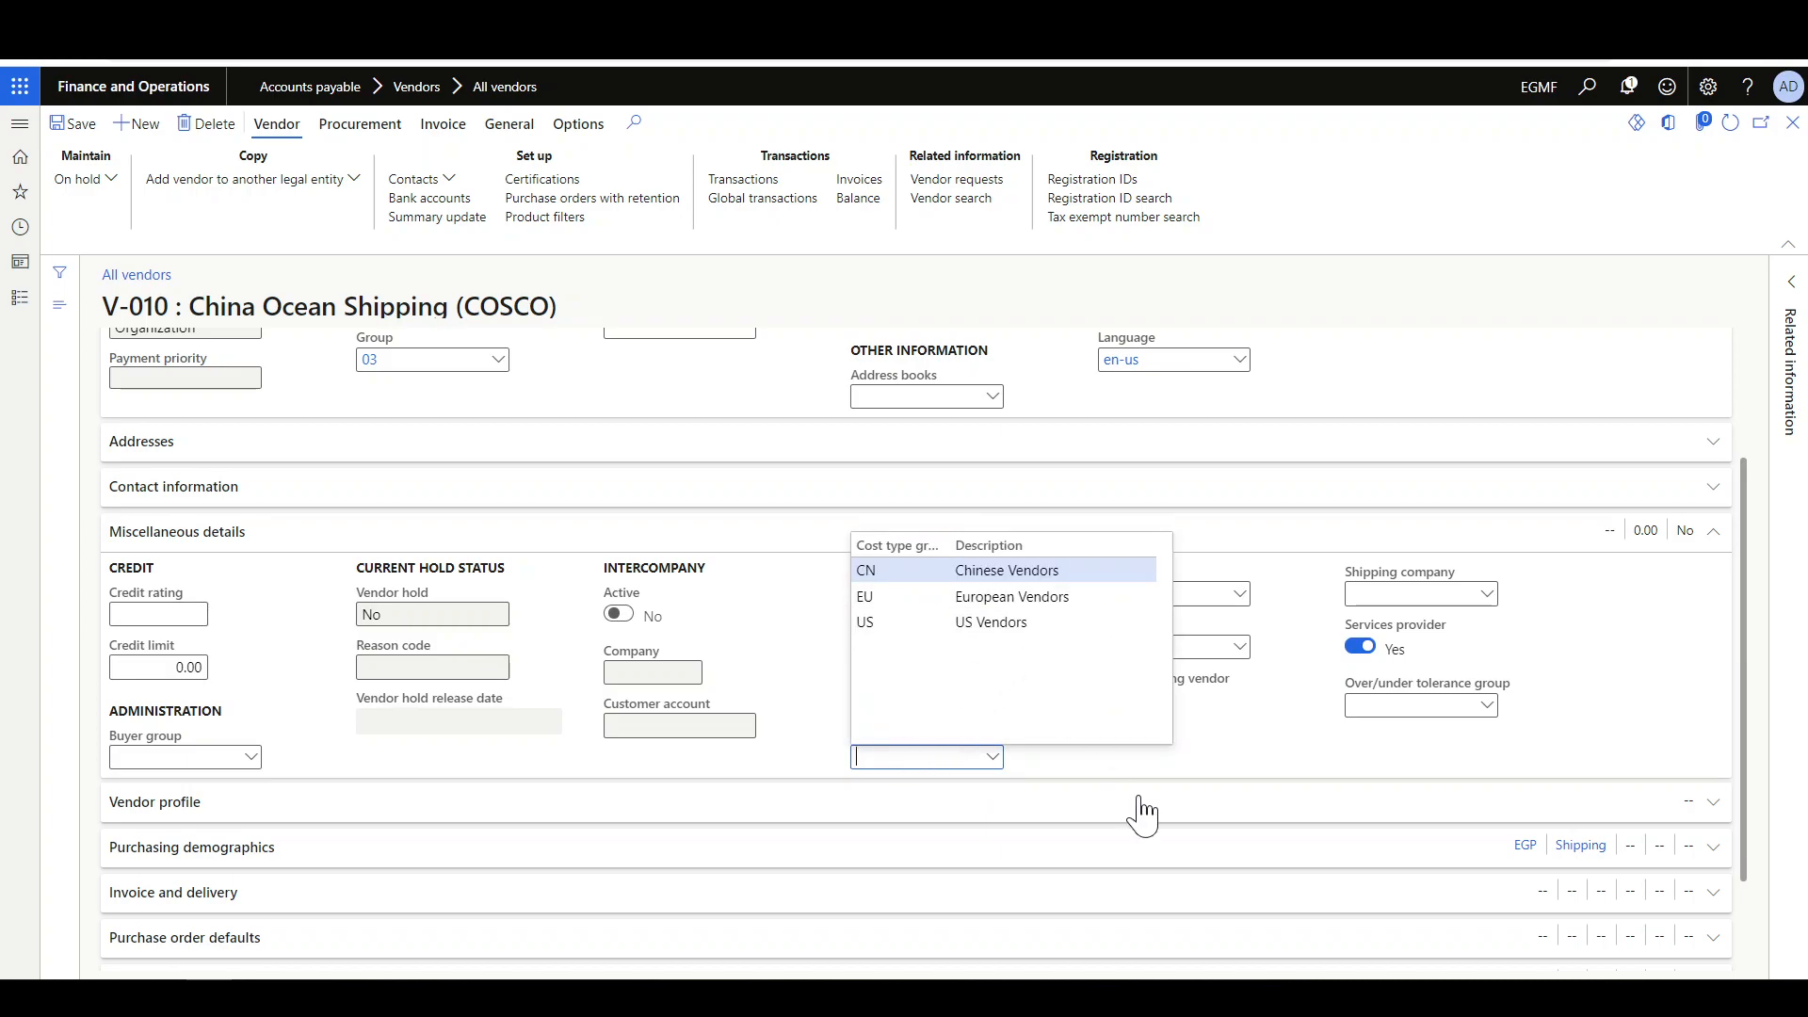
{"action": "left_click", "coordinate": [1116, 767]}
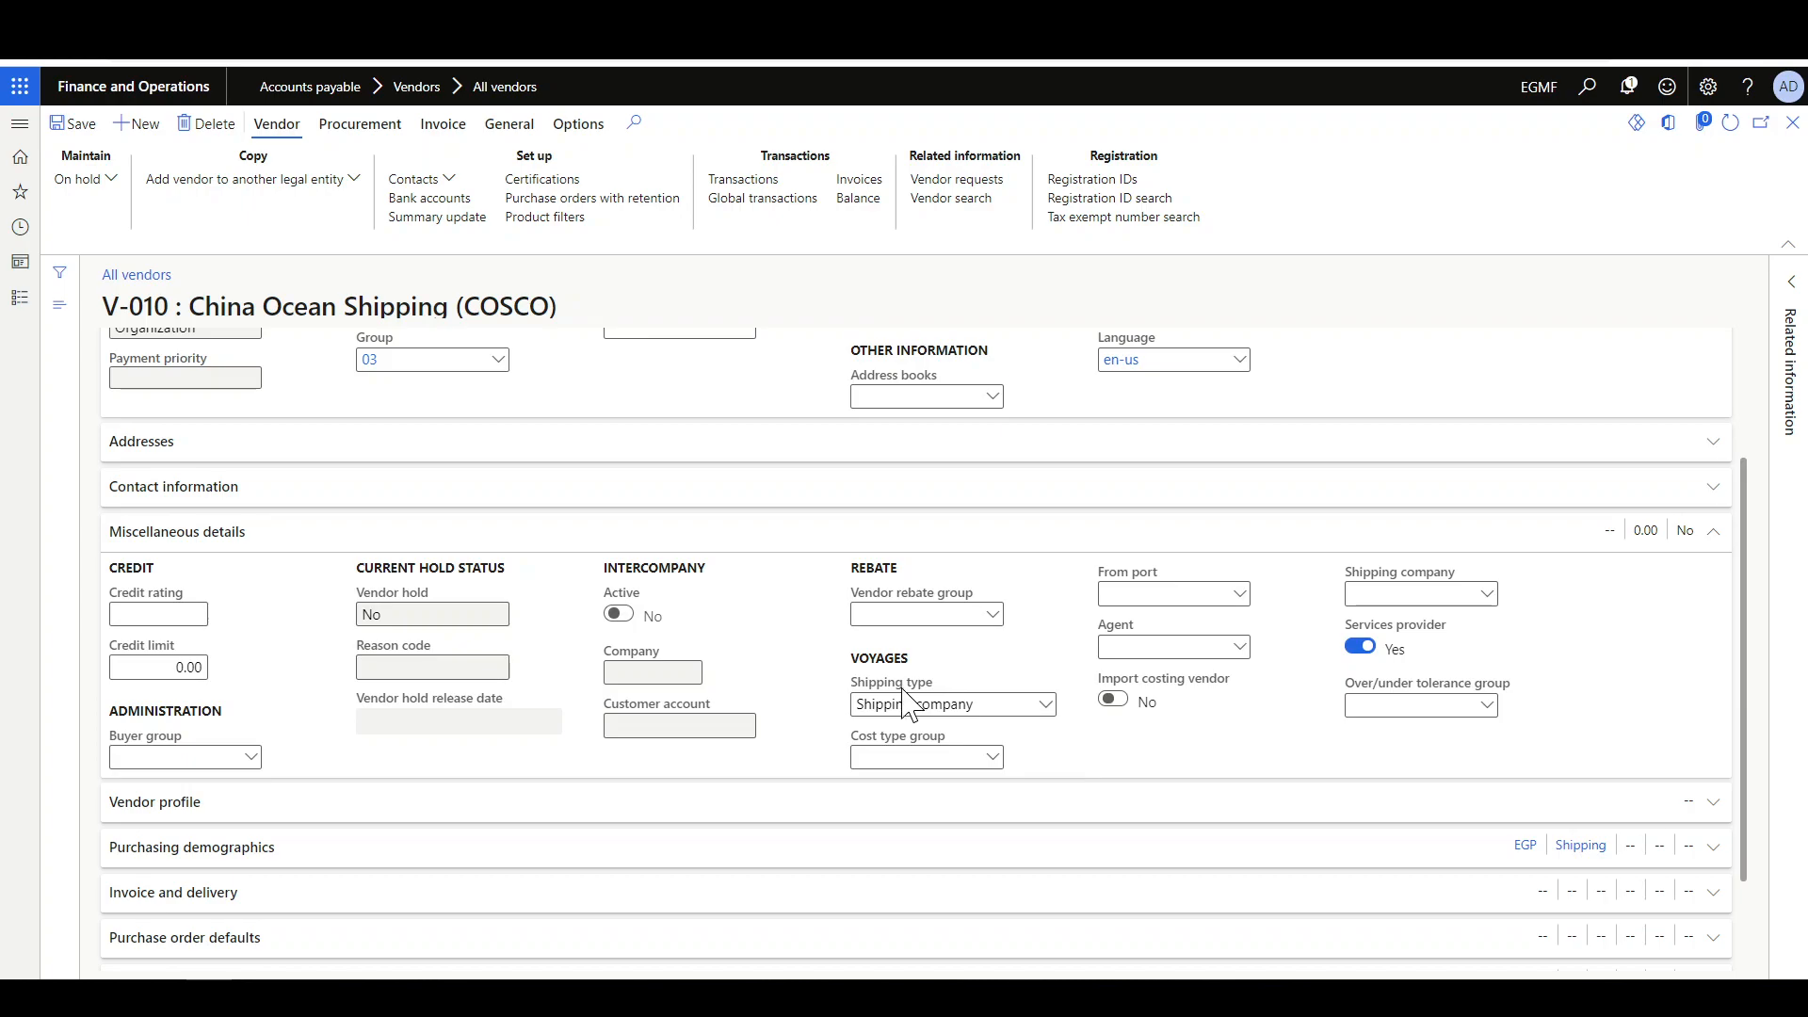
{"action": "left_click", "coordinate": [1045, 708]}
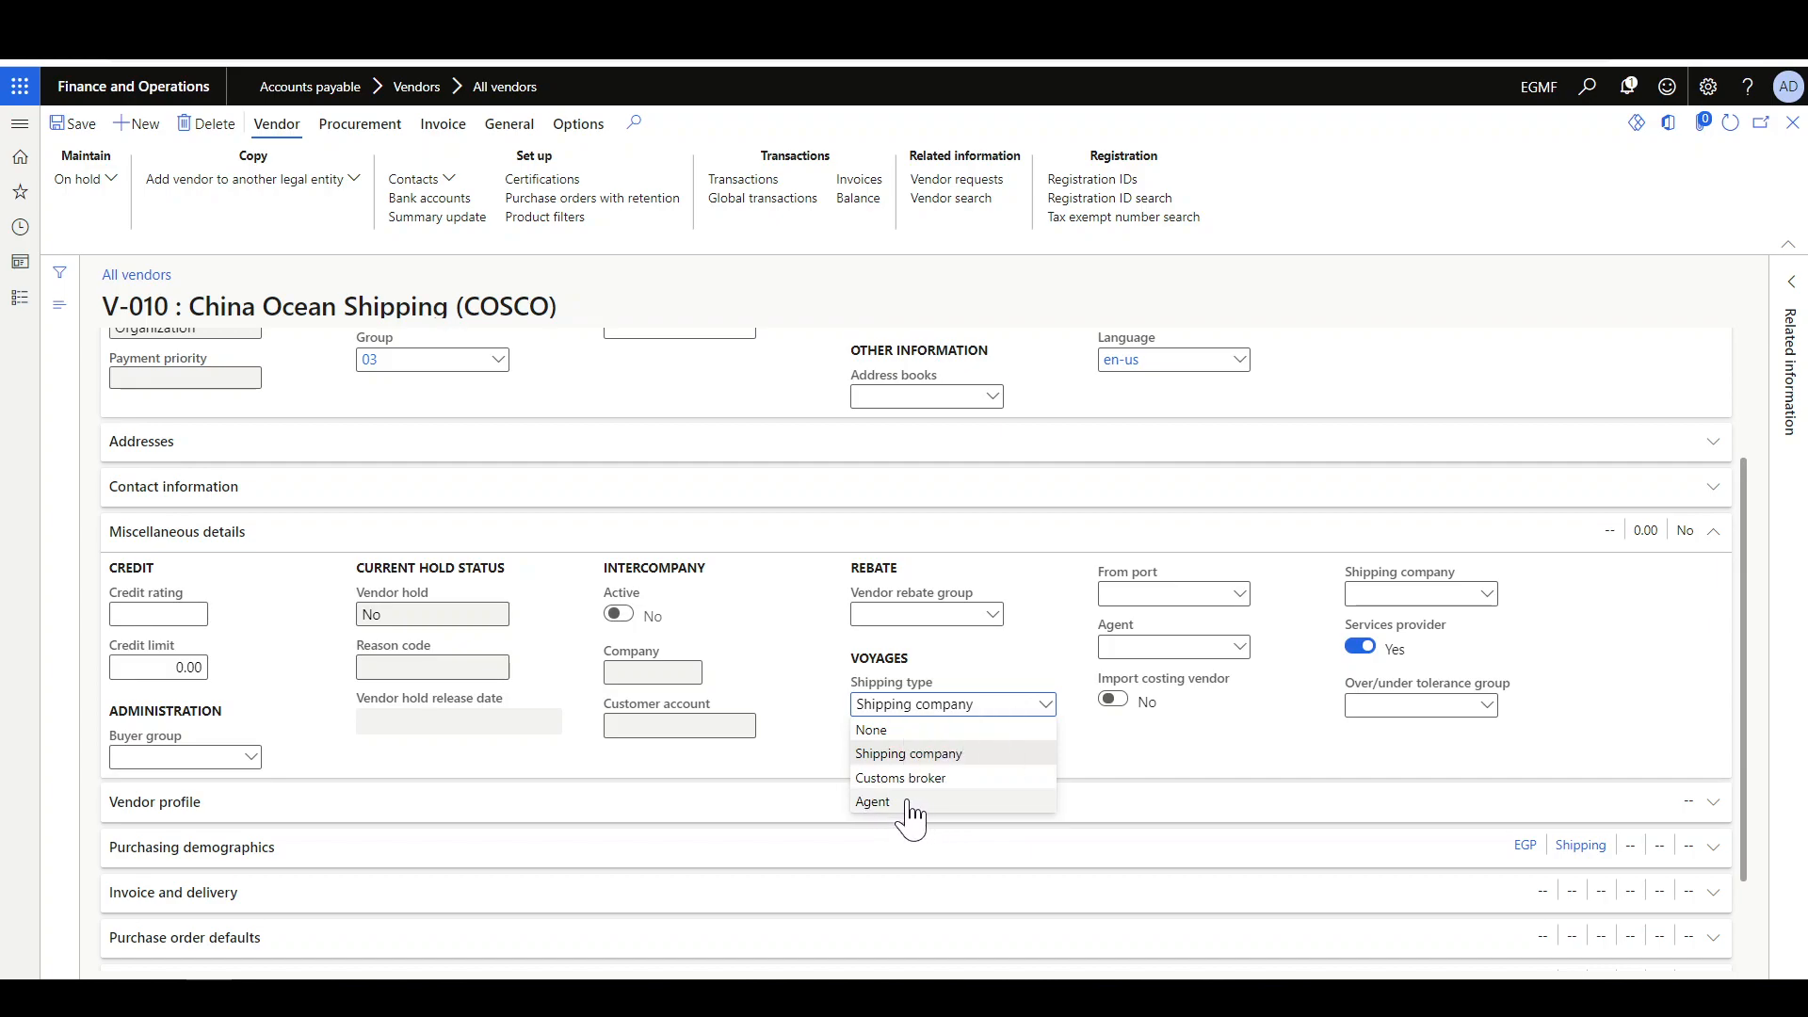
{"action": "left_click", "coordinate": [1040, 642]}
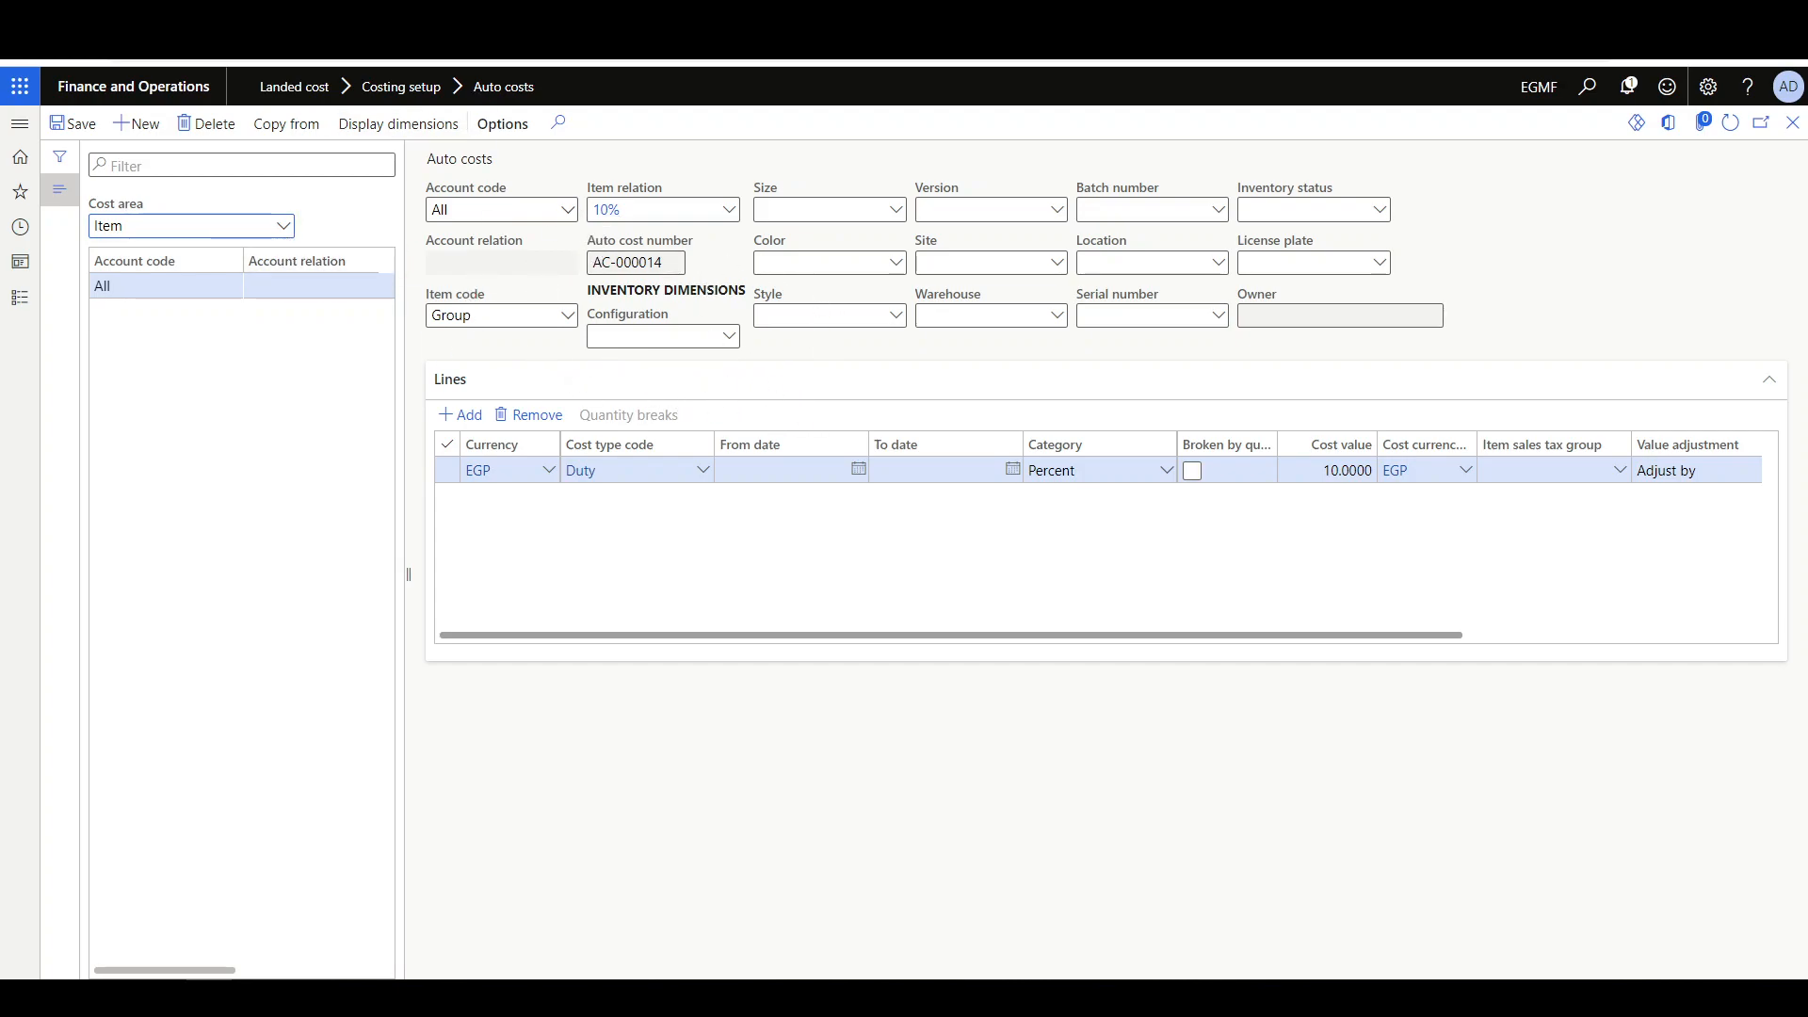
- Display the auto costs for the Shipping container cost area, switch to the Voyage cost area, and view its lines' remaining columns
{"action": "left_click", "coordinate": [285, 226]}
{"action": "left_click", "coordinate": [141, 271]}
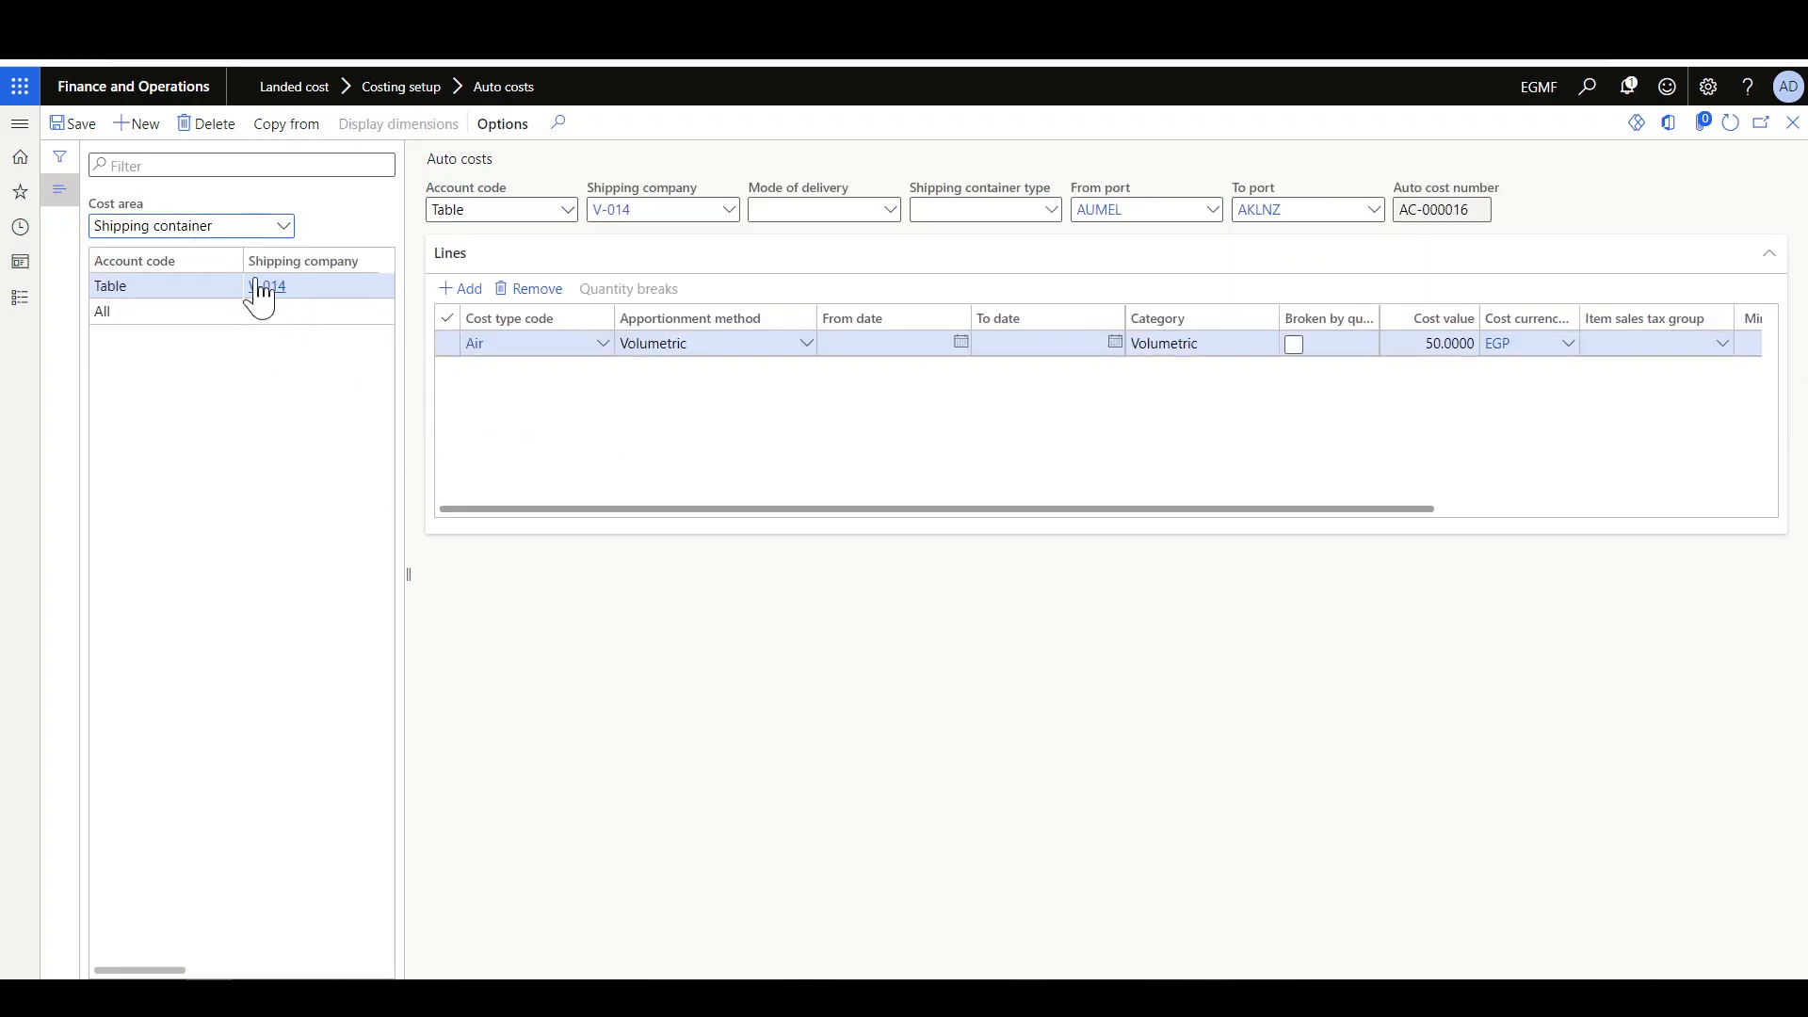
{"action": "left_click", "coordinate": [282, 228]}
{"action": "left_click", "coordinate": [179, 251]}
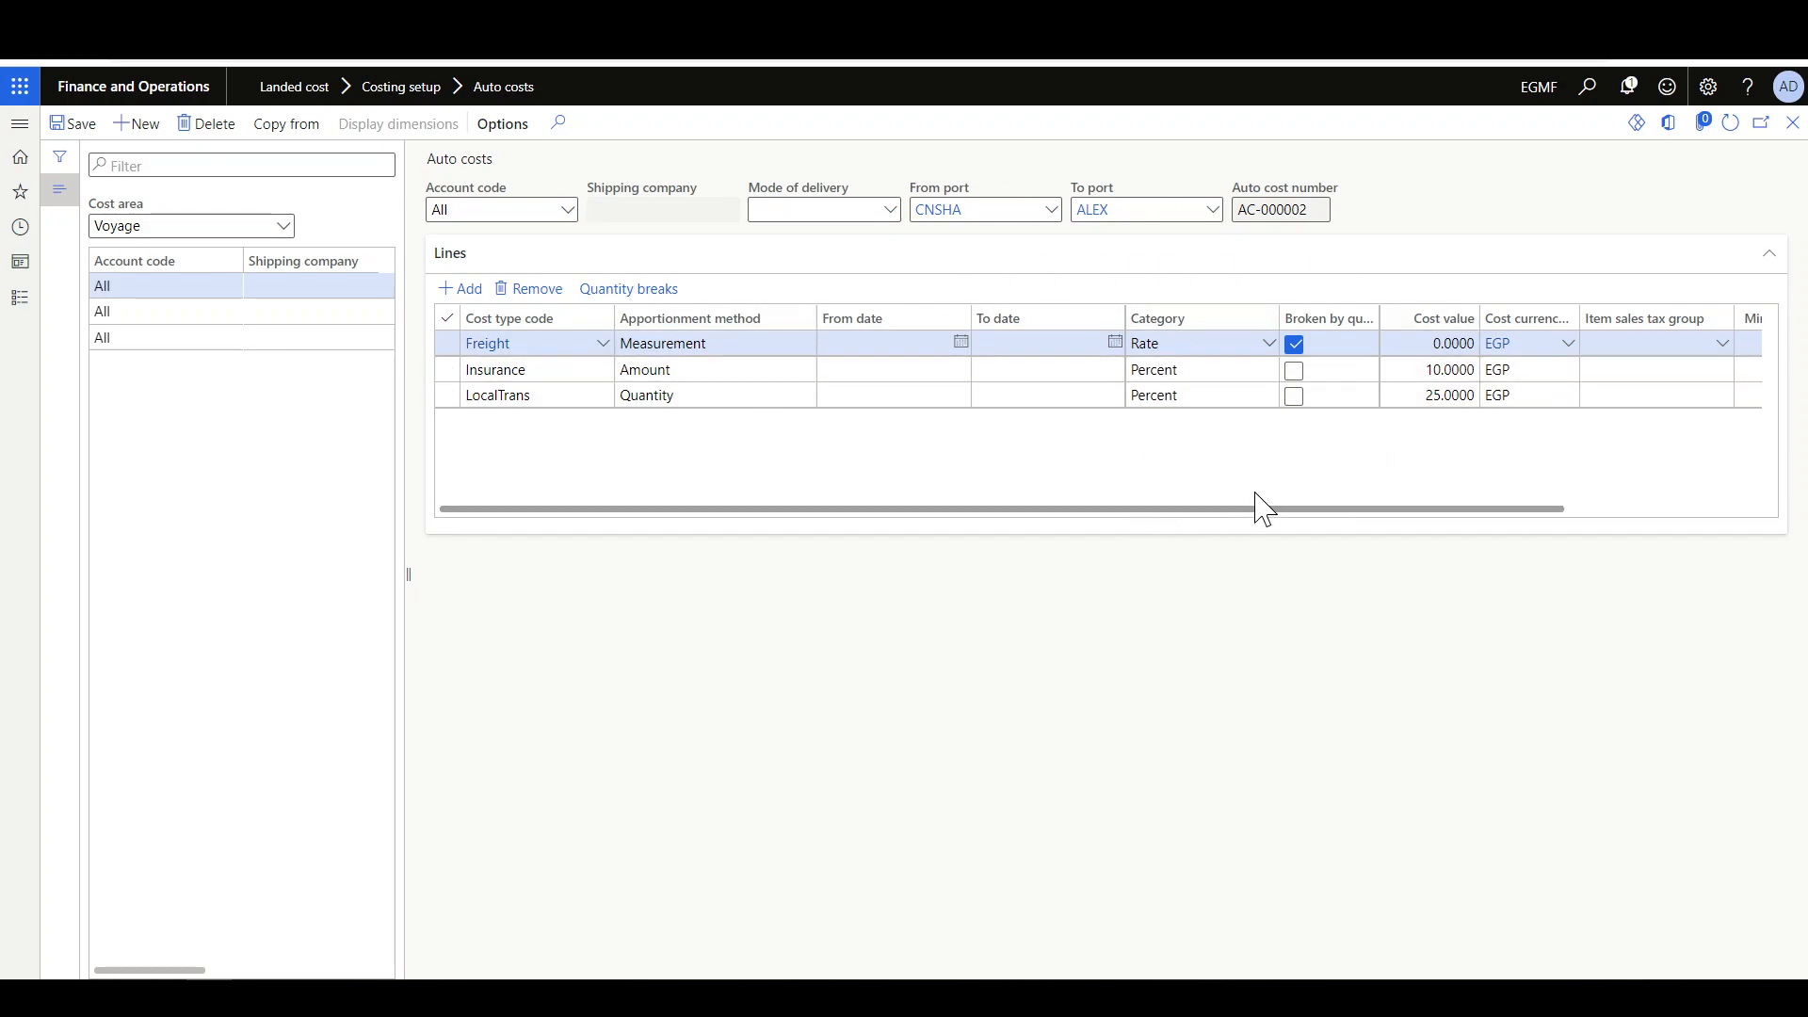
{"action": "left_click_drag", "start_coordinate": [1348, 509], "coordinate": [1076, 481]}
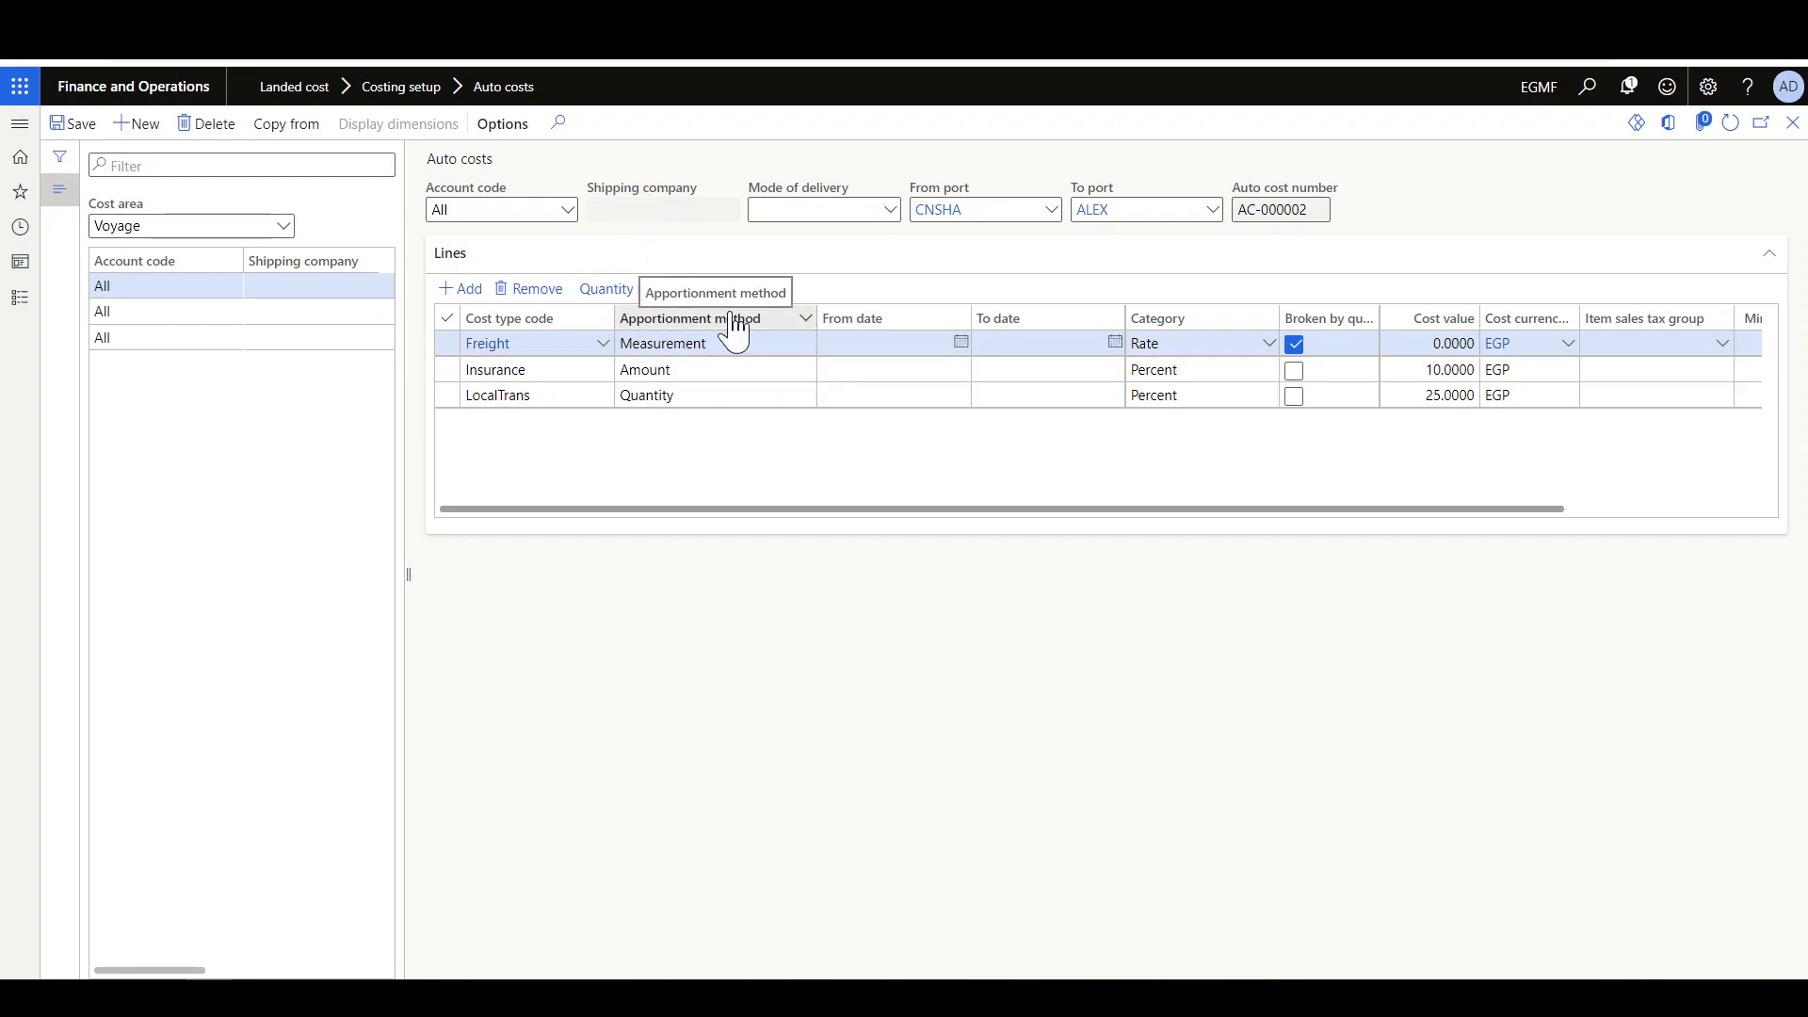
- Review the apportionment method options on a new voyage auto cost line and the category options on the Freight line
{"action": "left_click", "coordinate": [461, 288]}
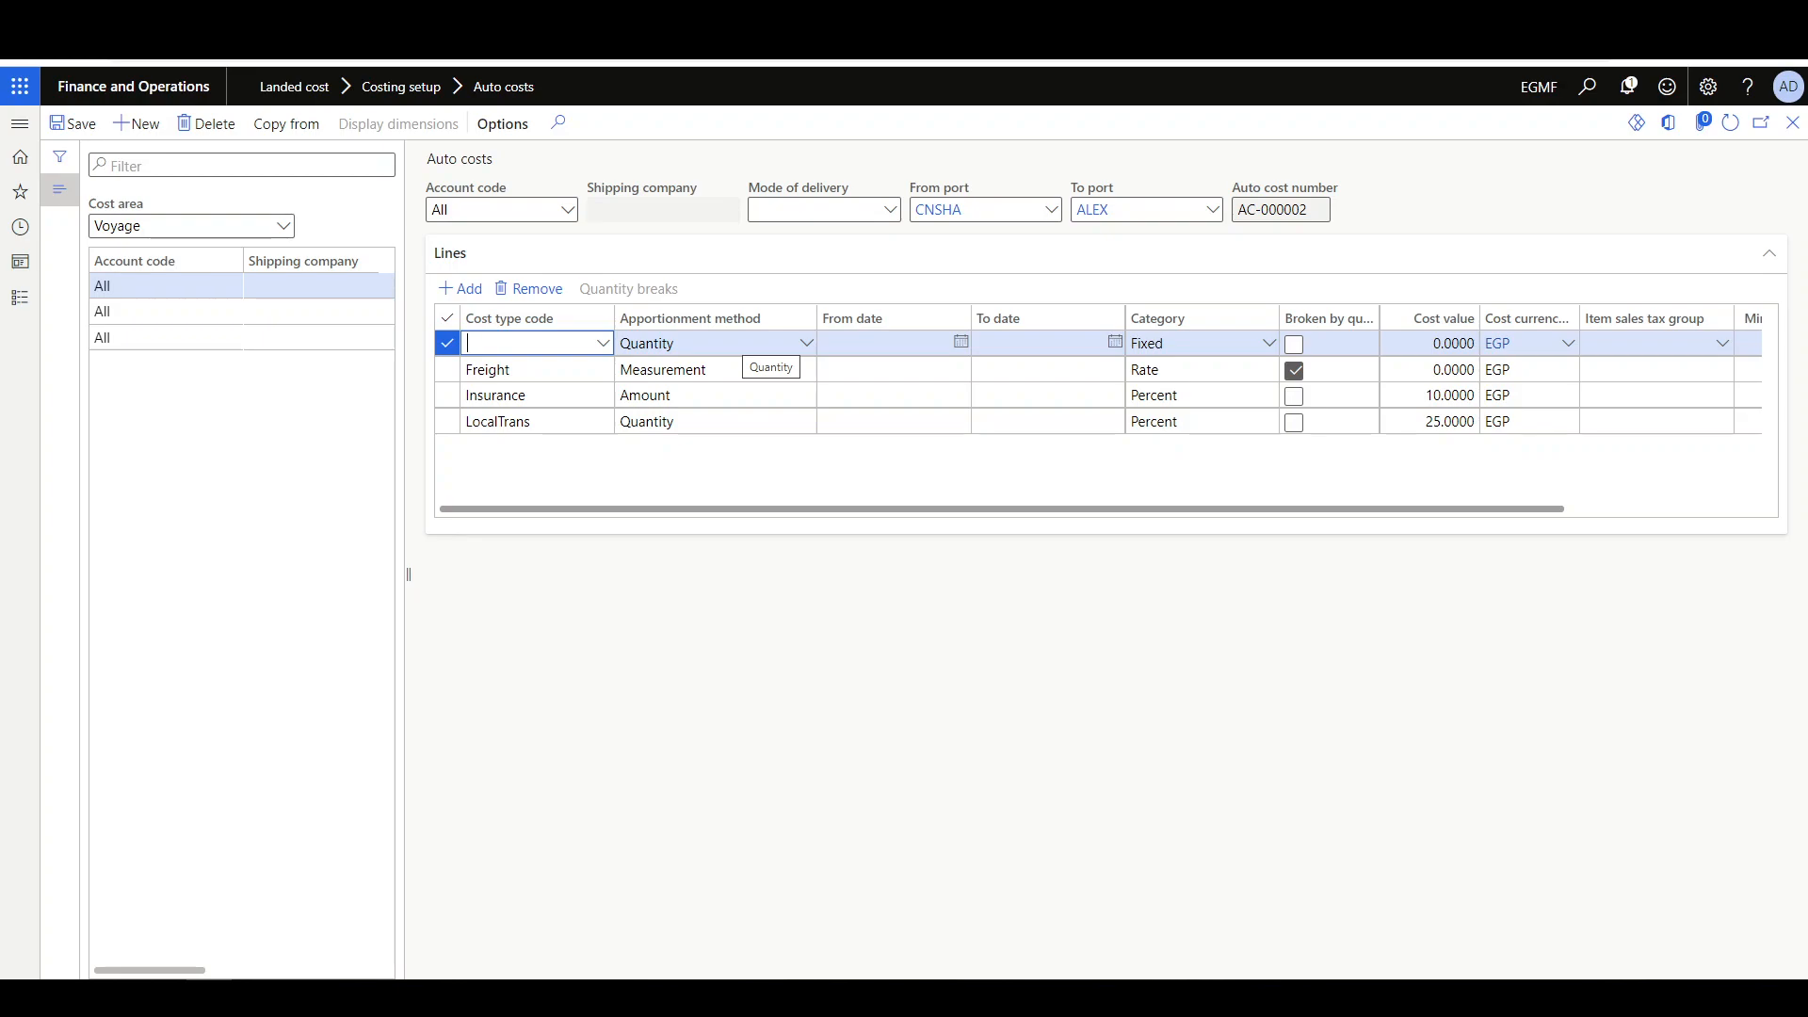
{"action": "left_click", "coordinate": [806, 343]}
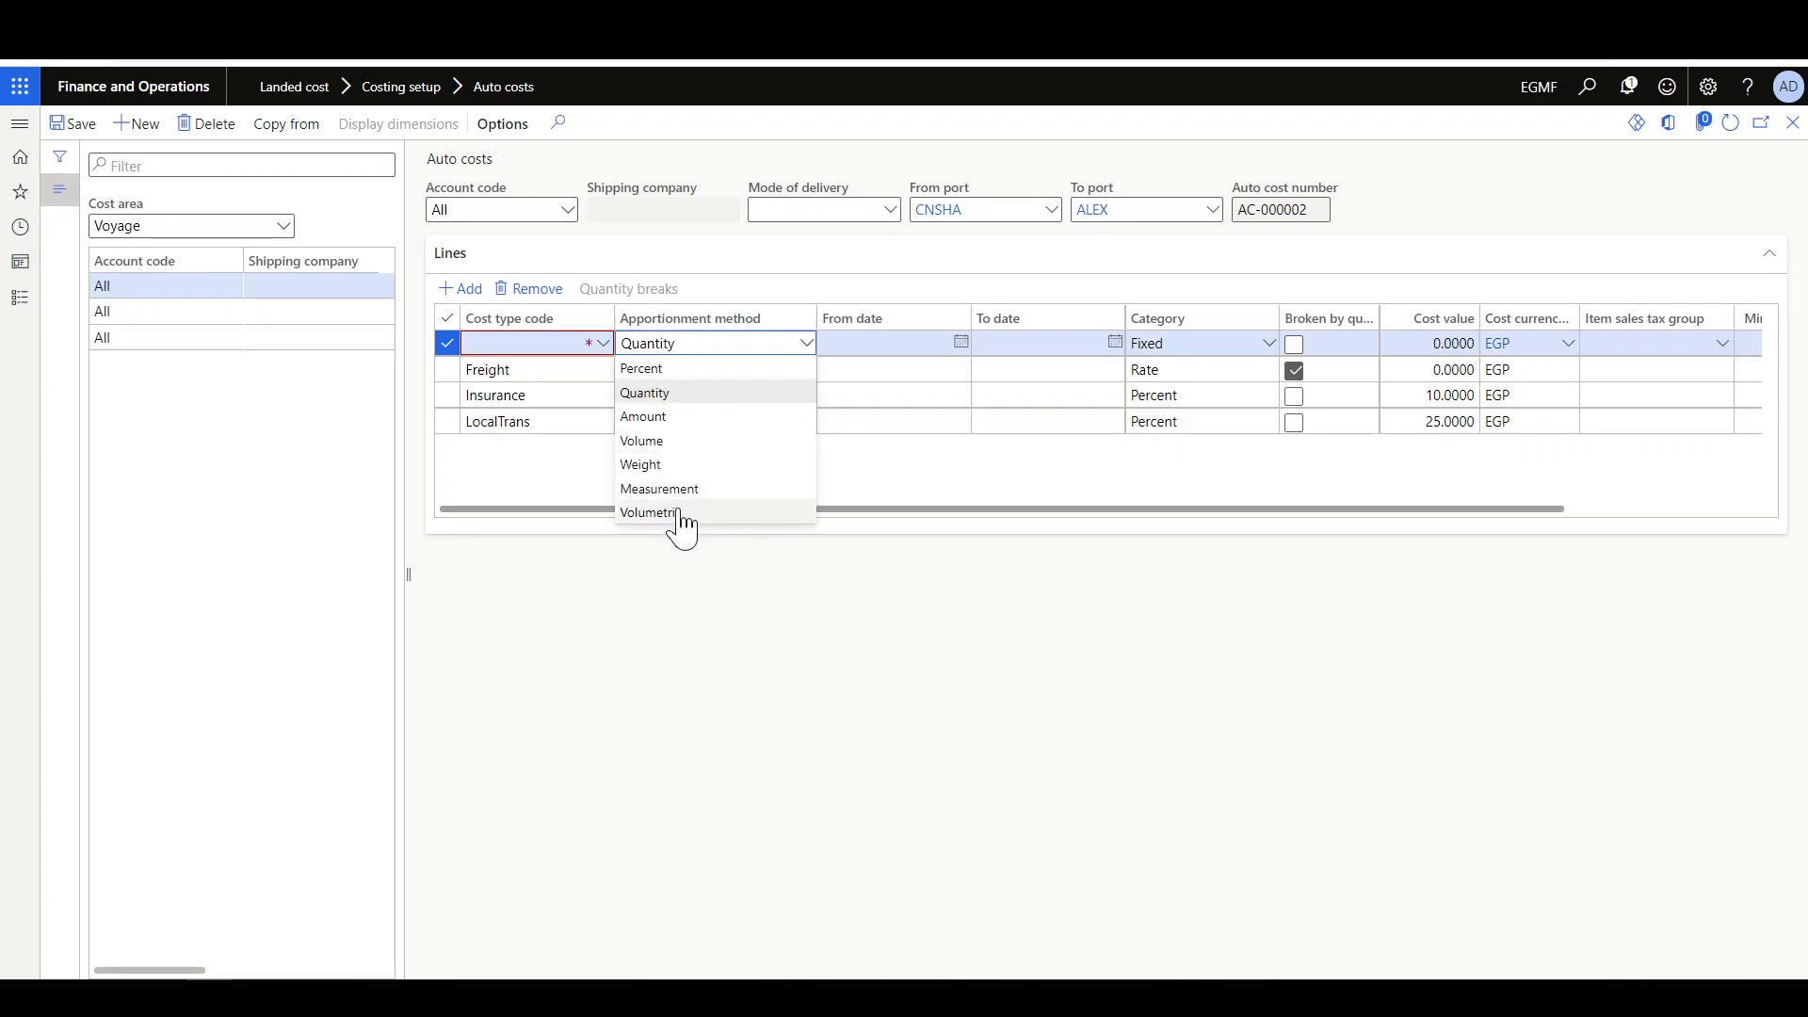
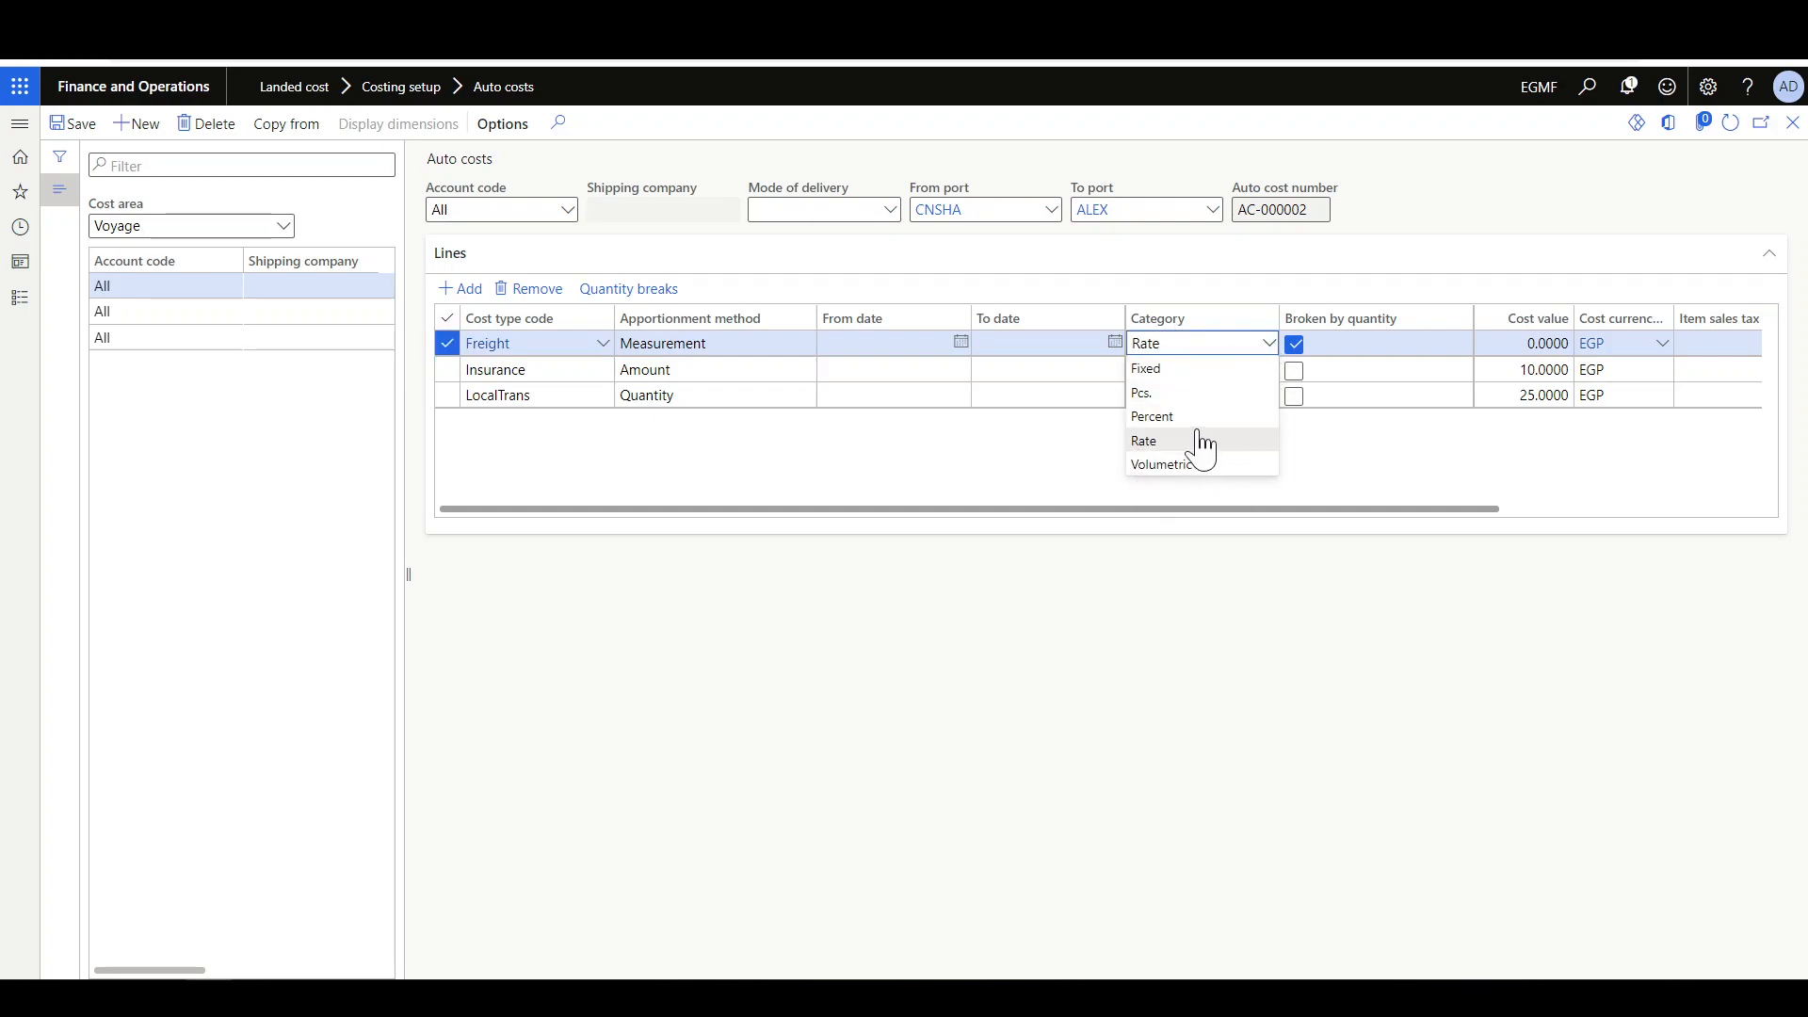
{"action": "left_click", "coordinate": [1354, 466]}
{"action": "left_click", "coordinate": [1131, 453]}
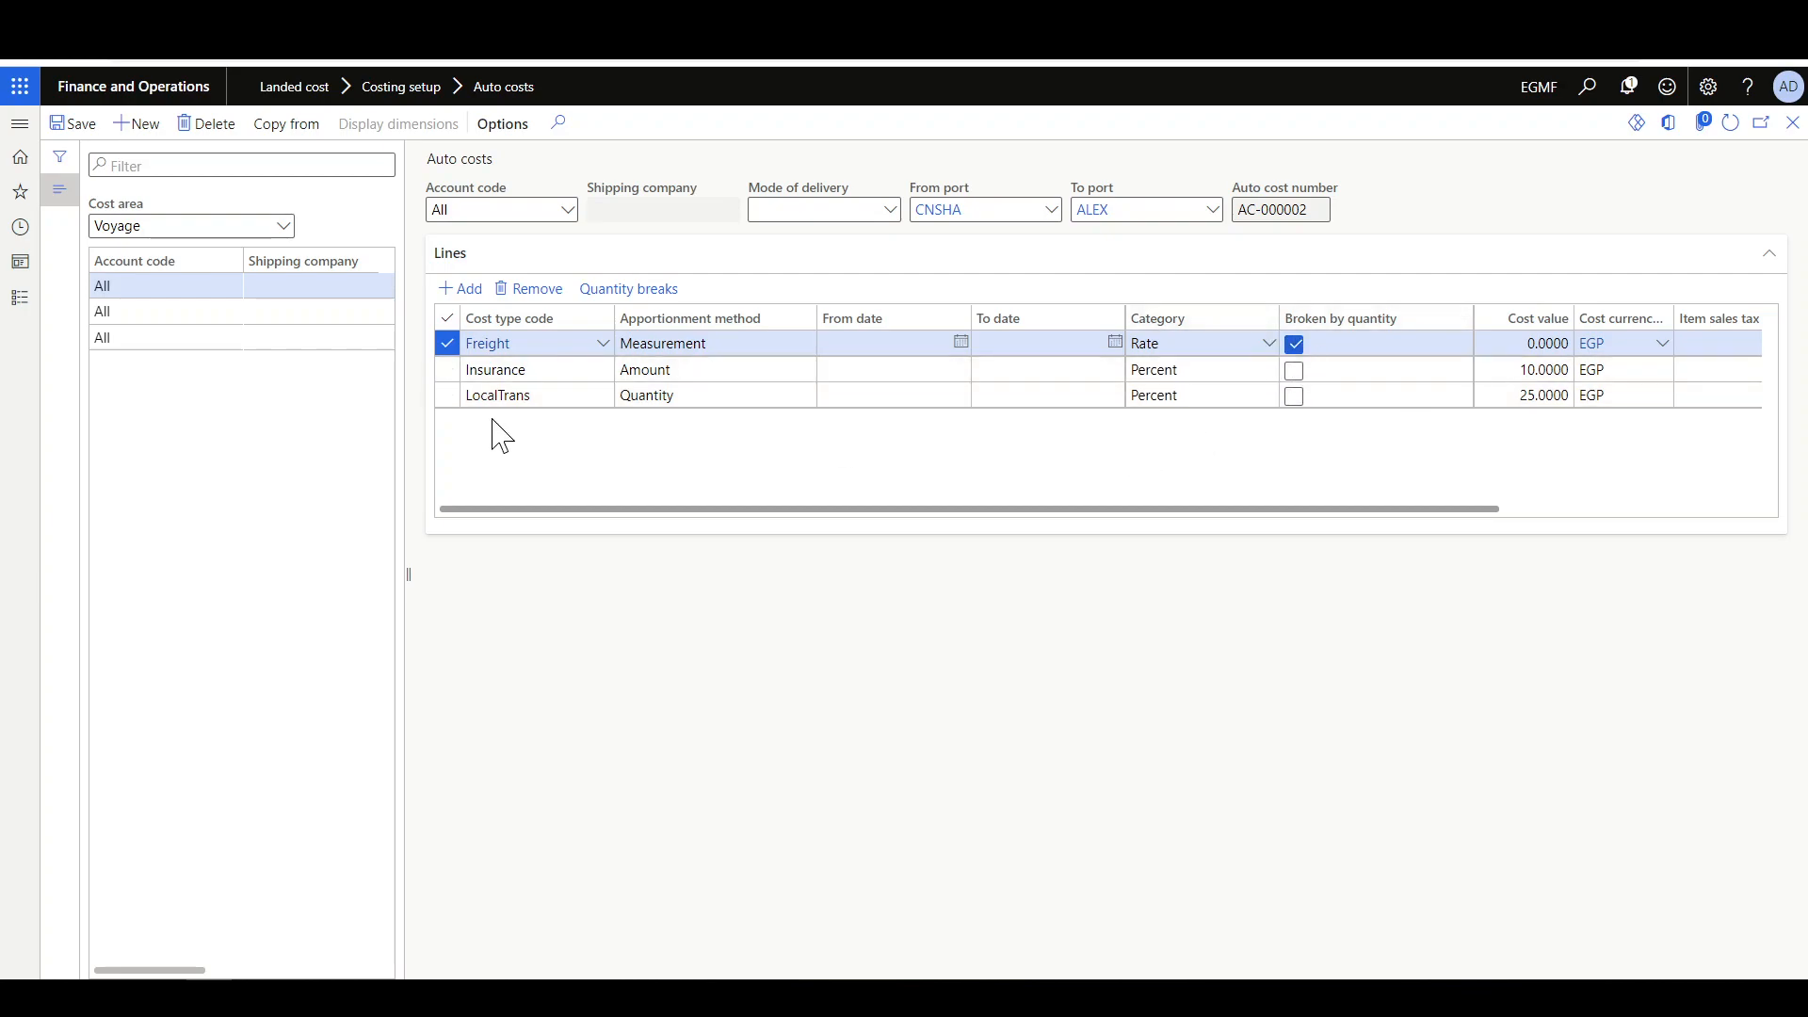
- Examine the quantity breaks of the Freight auto cost line and return to the voyage auto costs
{"action": "left_click", "coordinate": [637, 290]}
{"action": "left_click", "coordinate": [222, 372]}
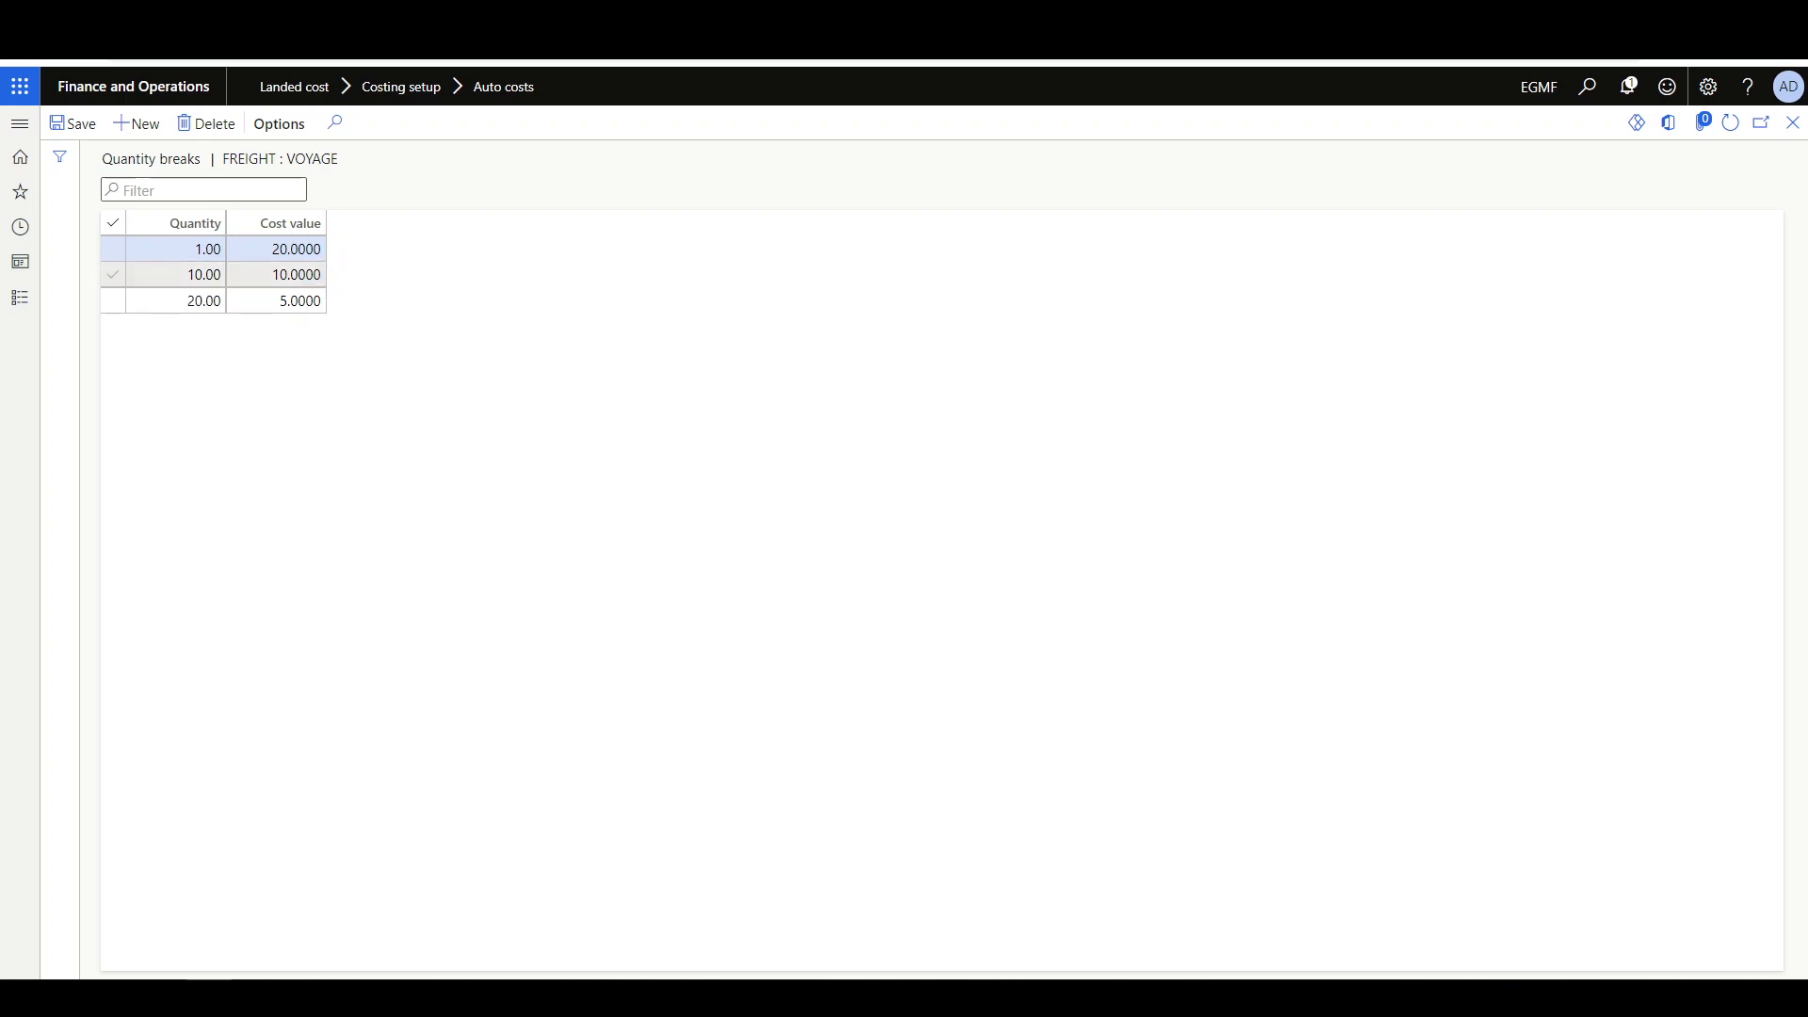
{"action": "left_click", "coordinate": [188, 301]}
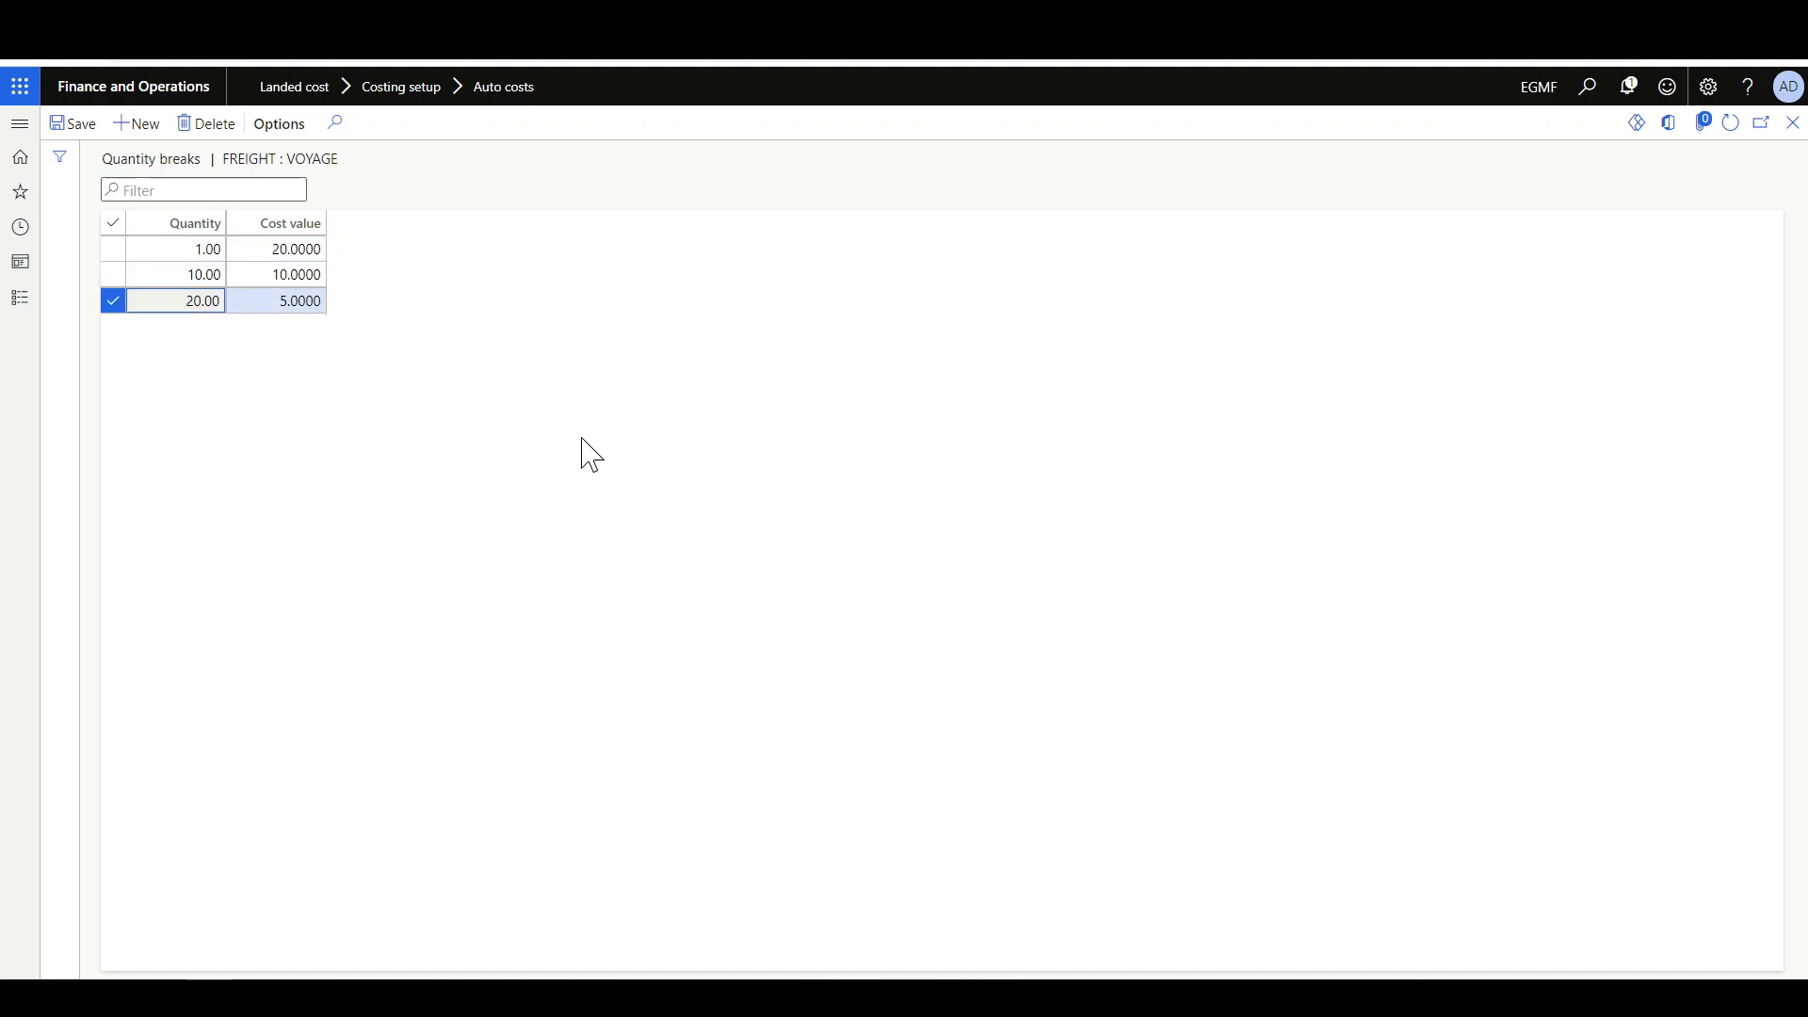
{"action": "key", "text": "Escape"}
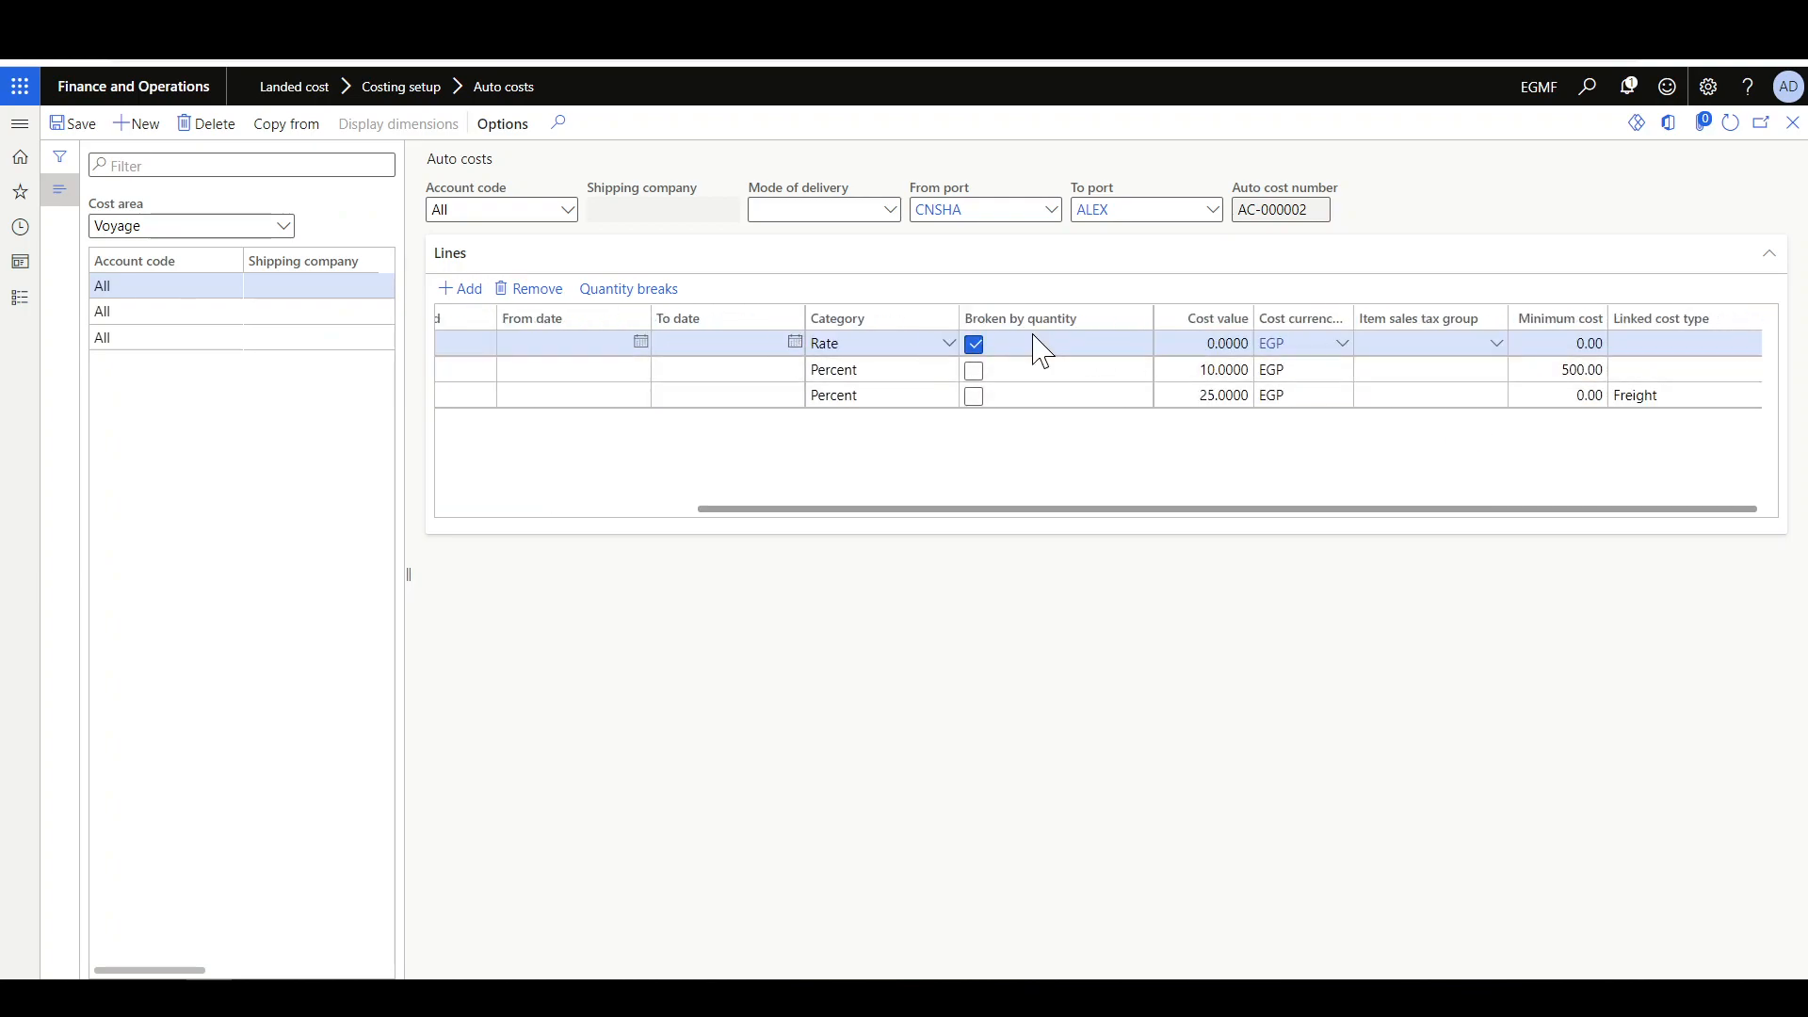
- Review the Freight line's cost value and currency, and the Insurance line's category, cost value and minimum cost
{"action": "left_click", "coordinate": [1203, 343]}
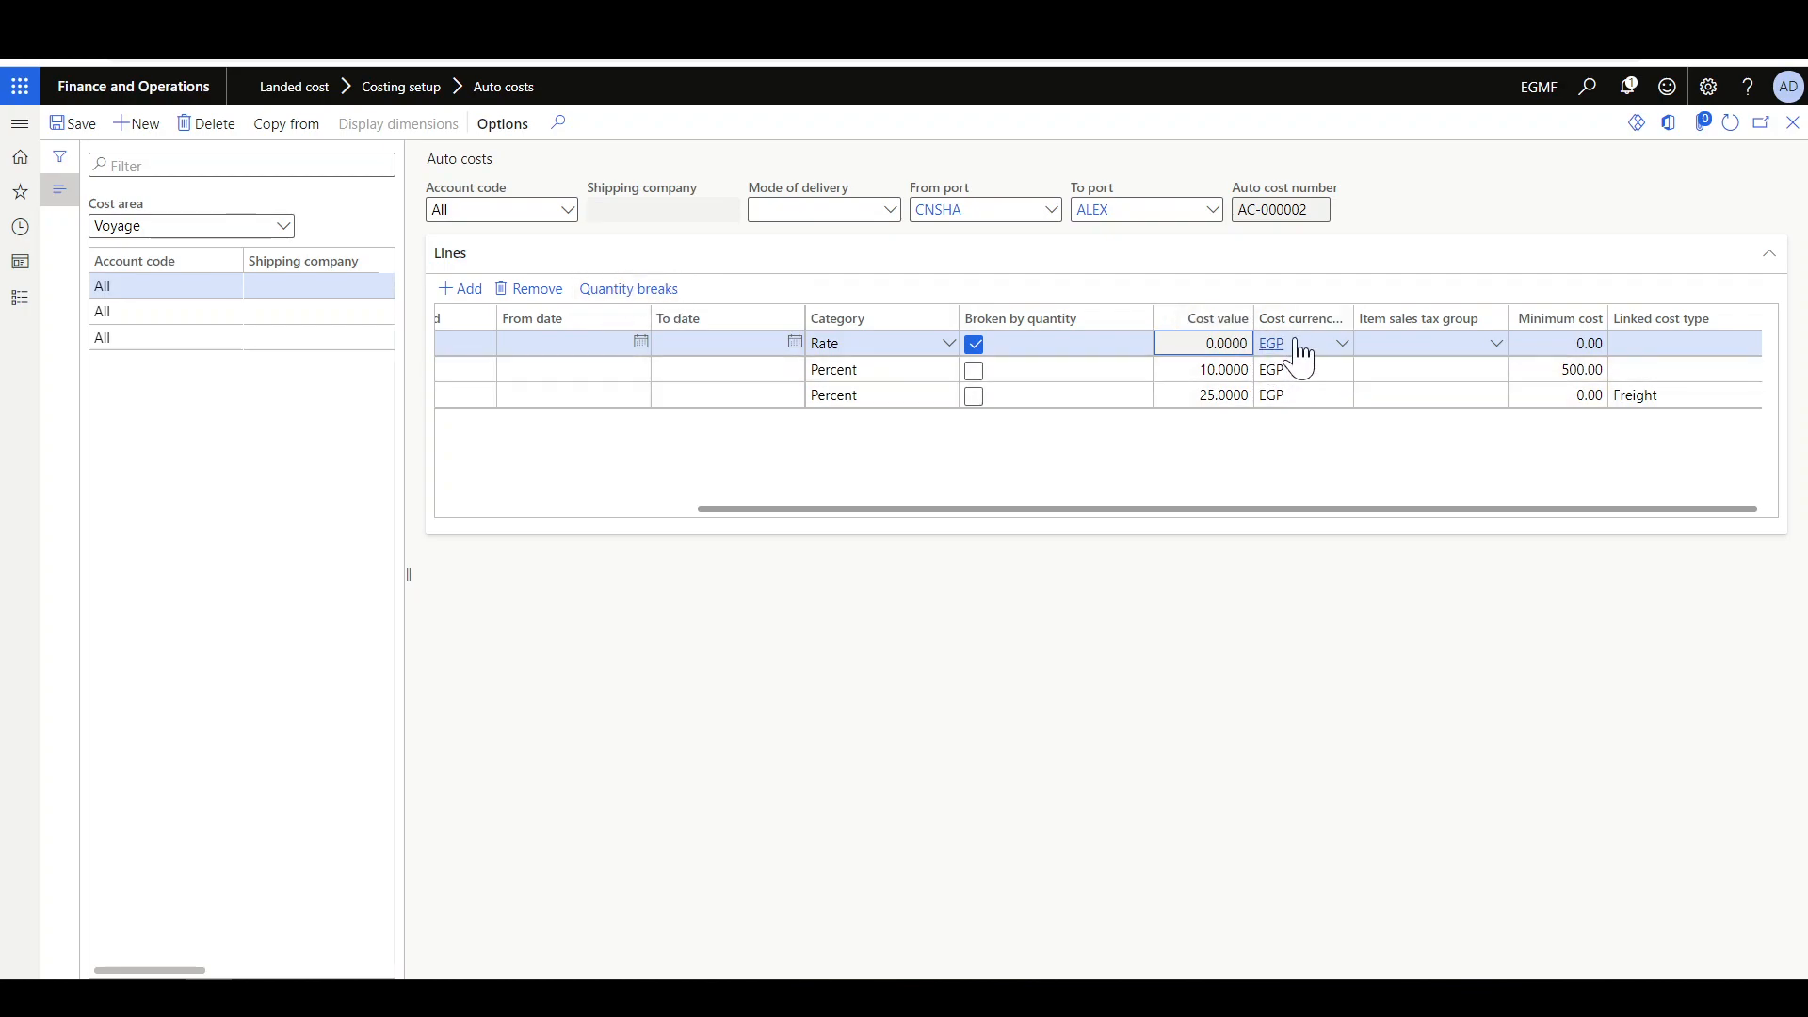
{"action": "scroll", "coordinate": [1232, 414], "scroll_direction": "left", "scroll_amount": 3}
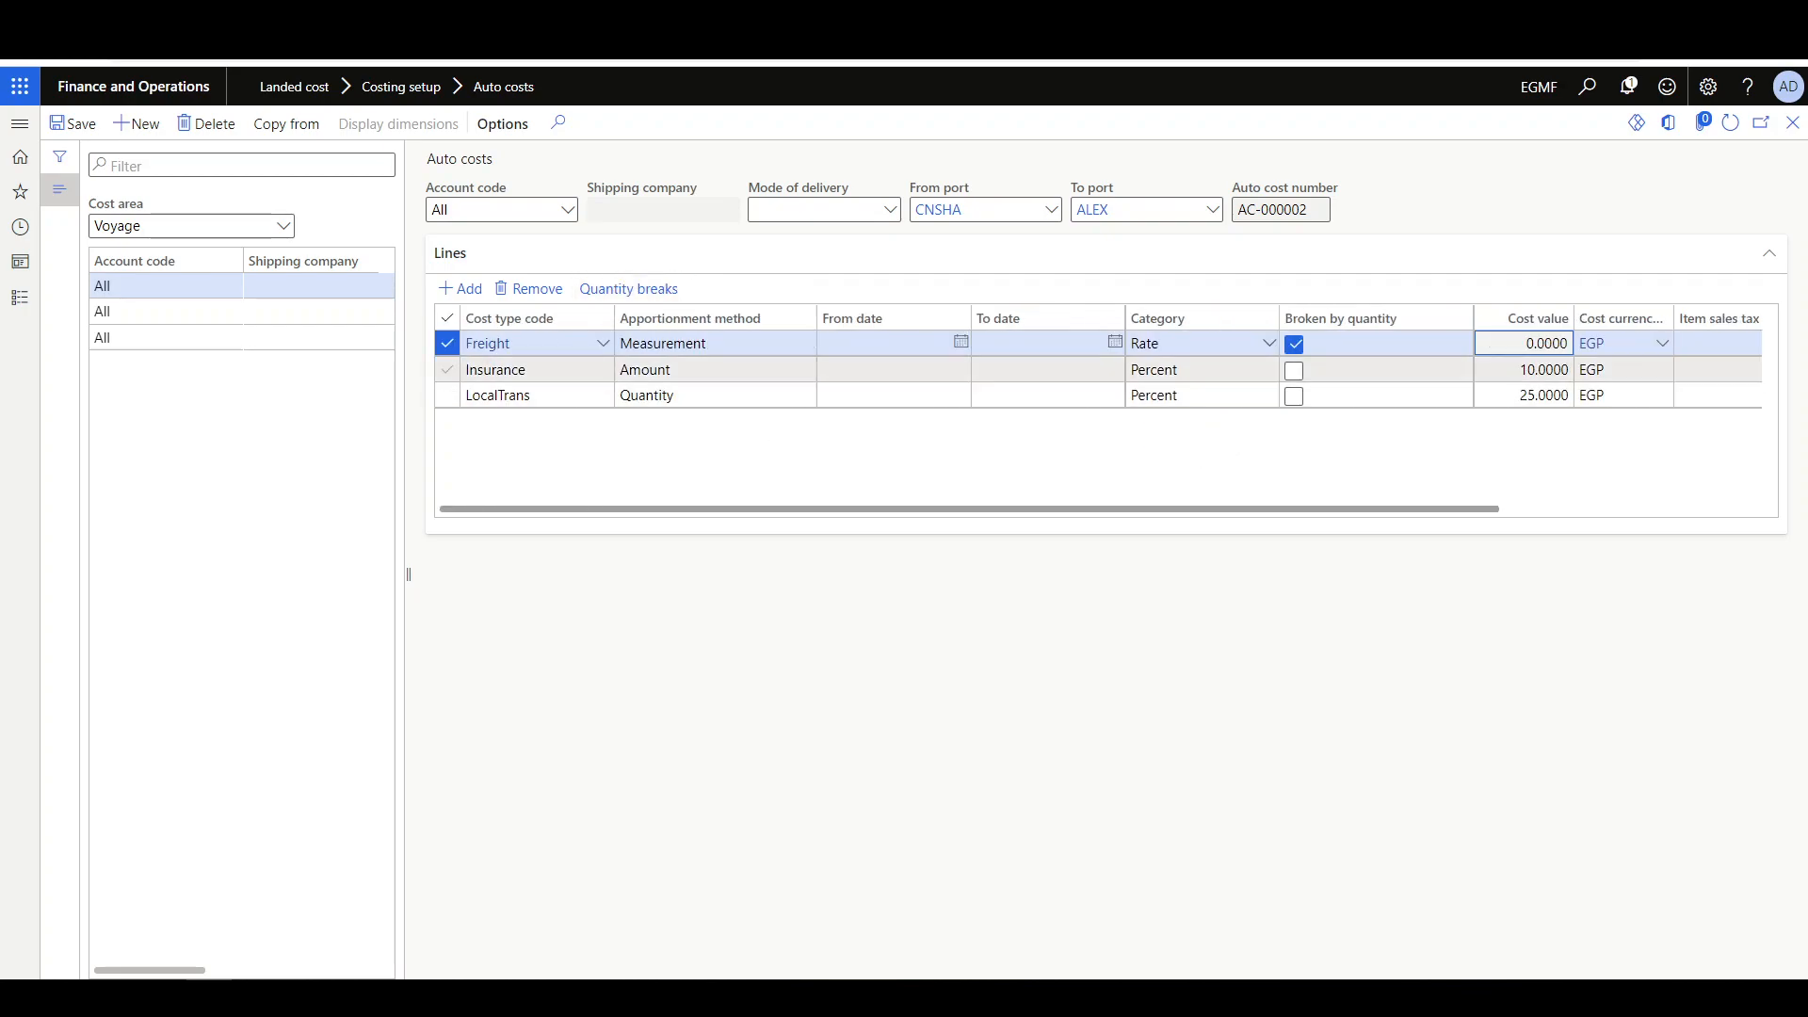
{"action": "left_click", "coordinate": [527, 370]}
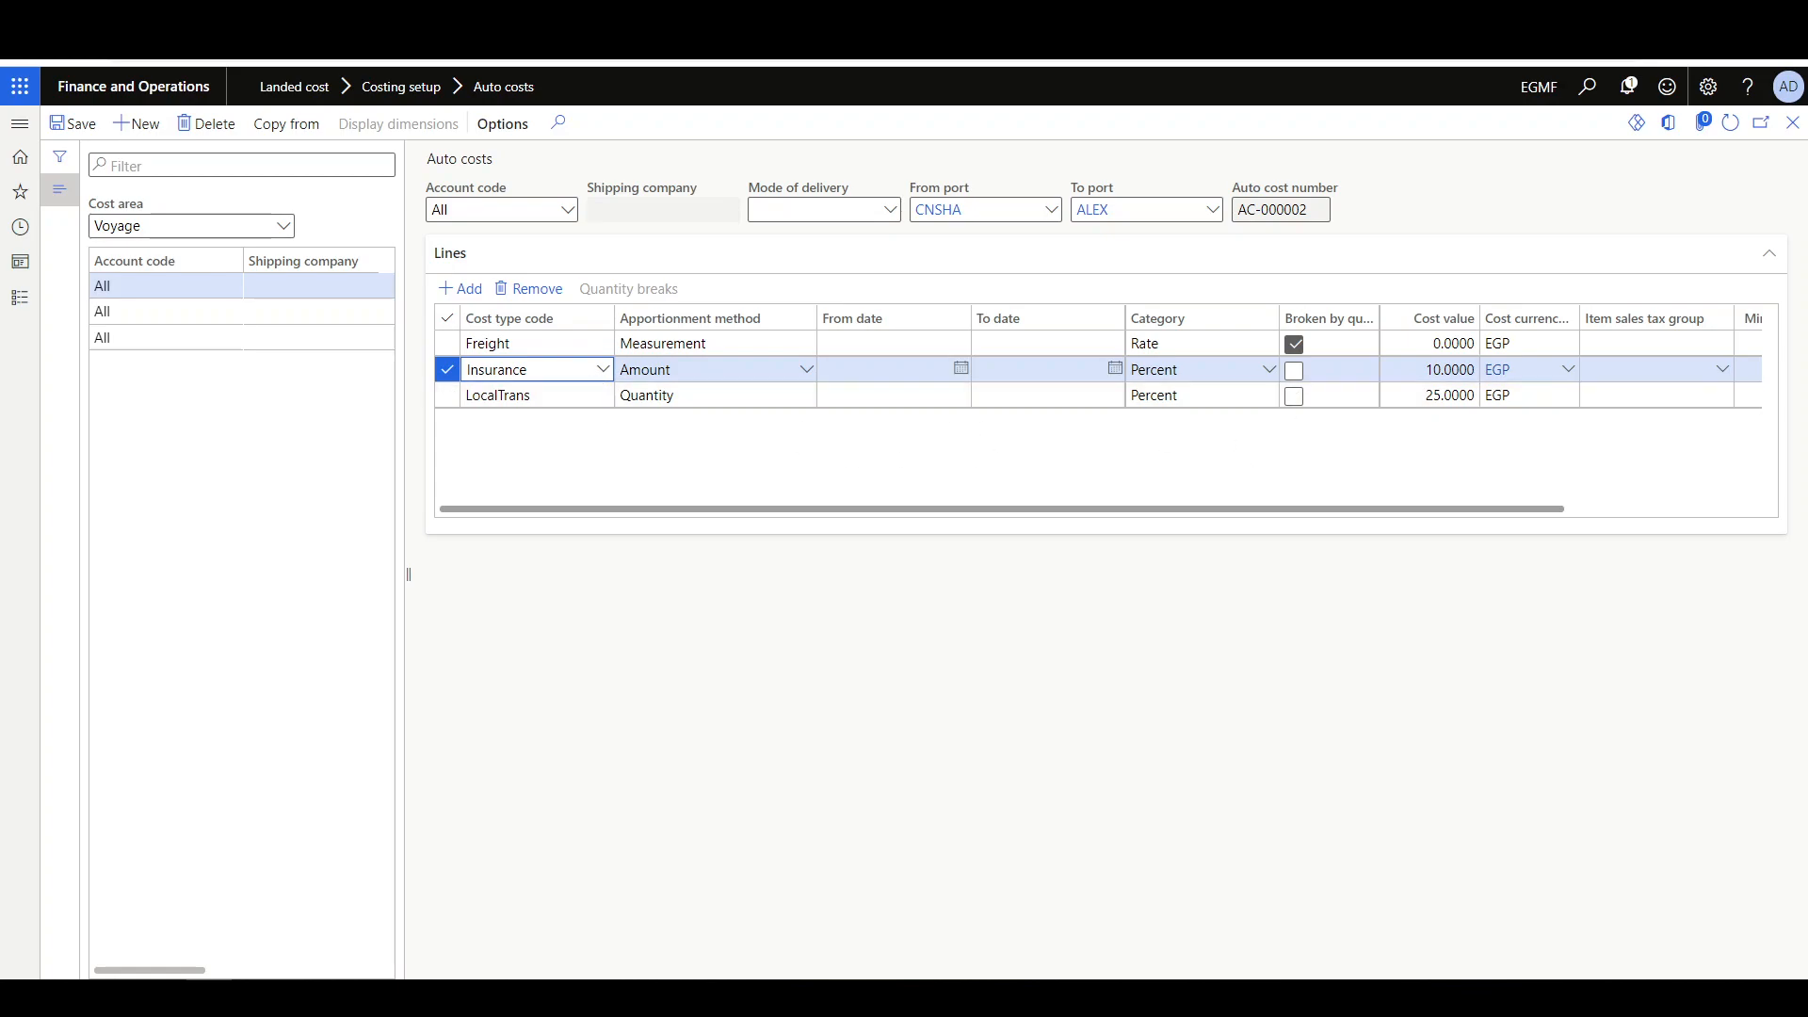
{"action": "scroll", "coordinate": [1318, 467], "scroll_direction": "right", "scroll_amount": 3}
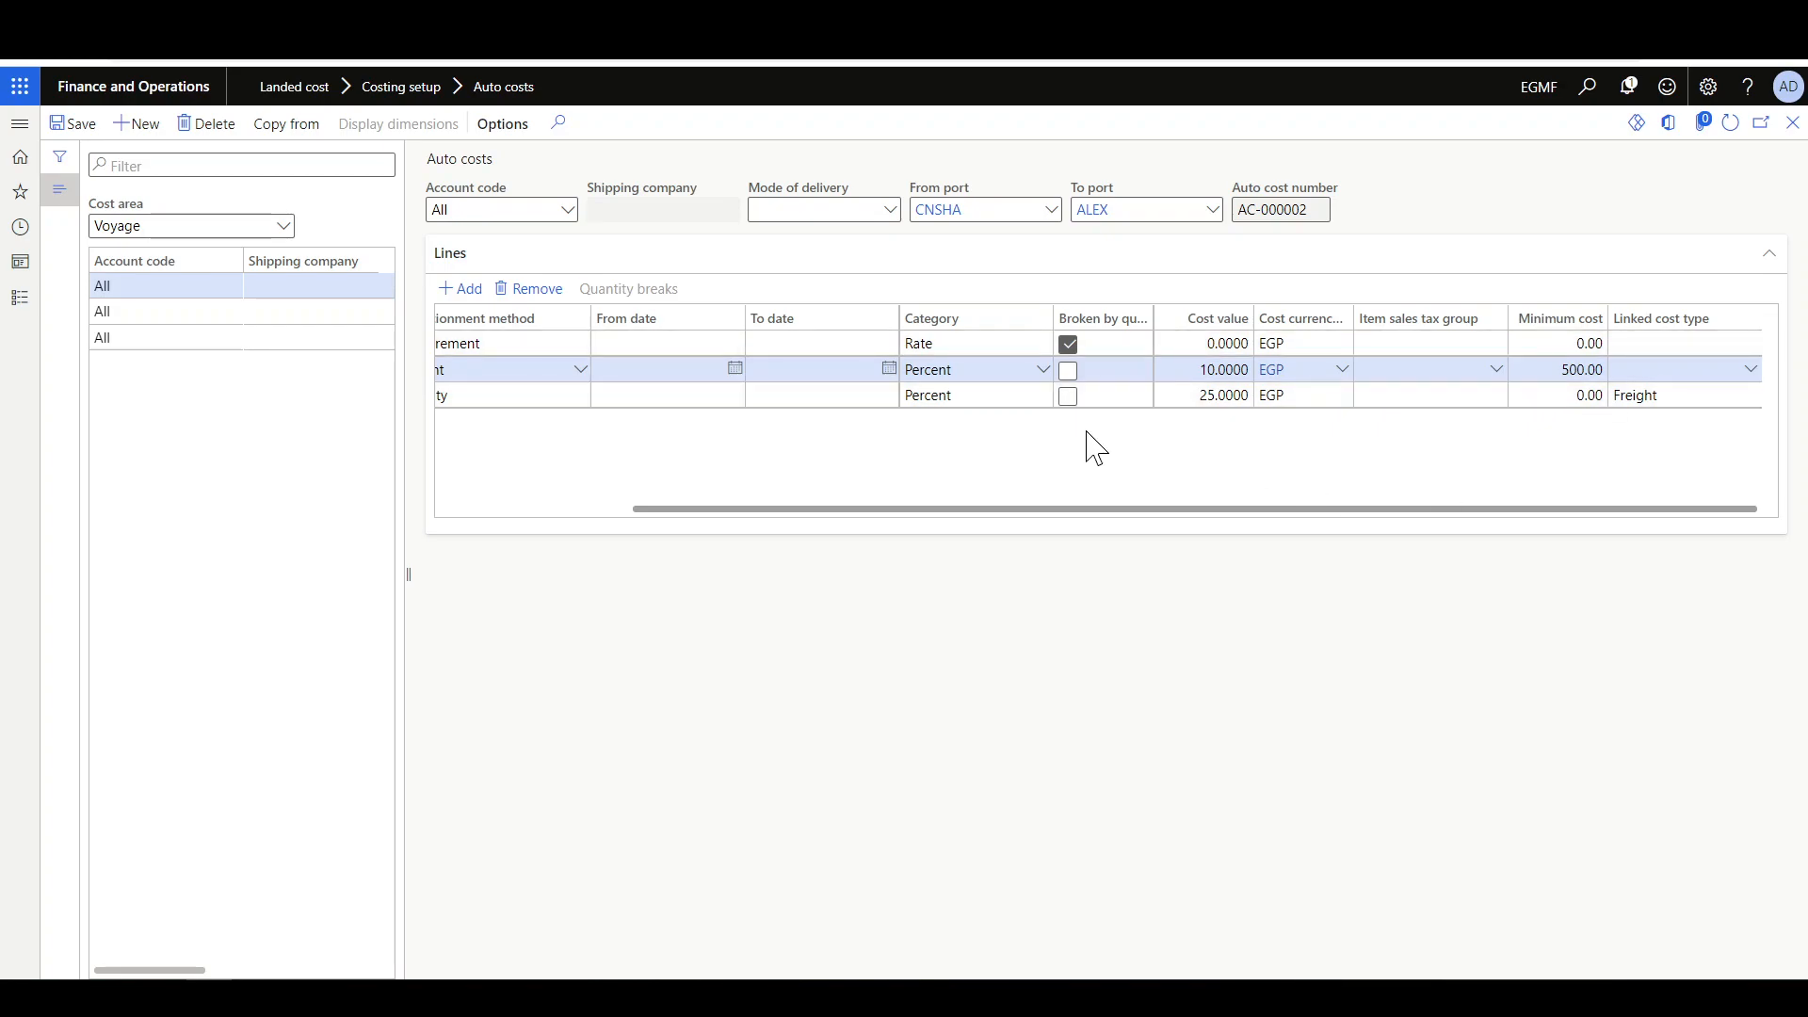
{"action": "scroll", "coordinate": [1086, 431], "scroll_direction": "left", "scroll_amount": 3}
- Review the LocalTrans line's apportionment method, category, cost value and linked cost type
{"action": "left_click", "coordinate": [496, 397]}
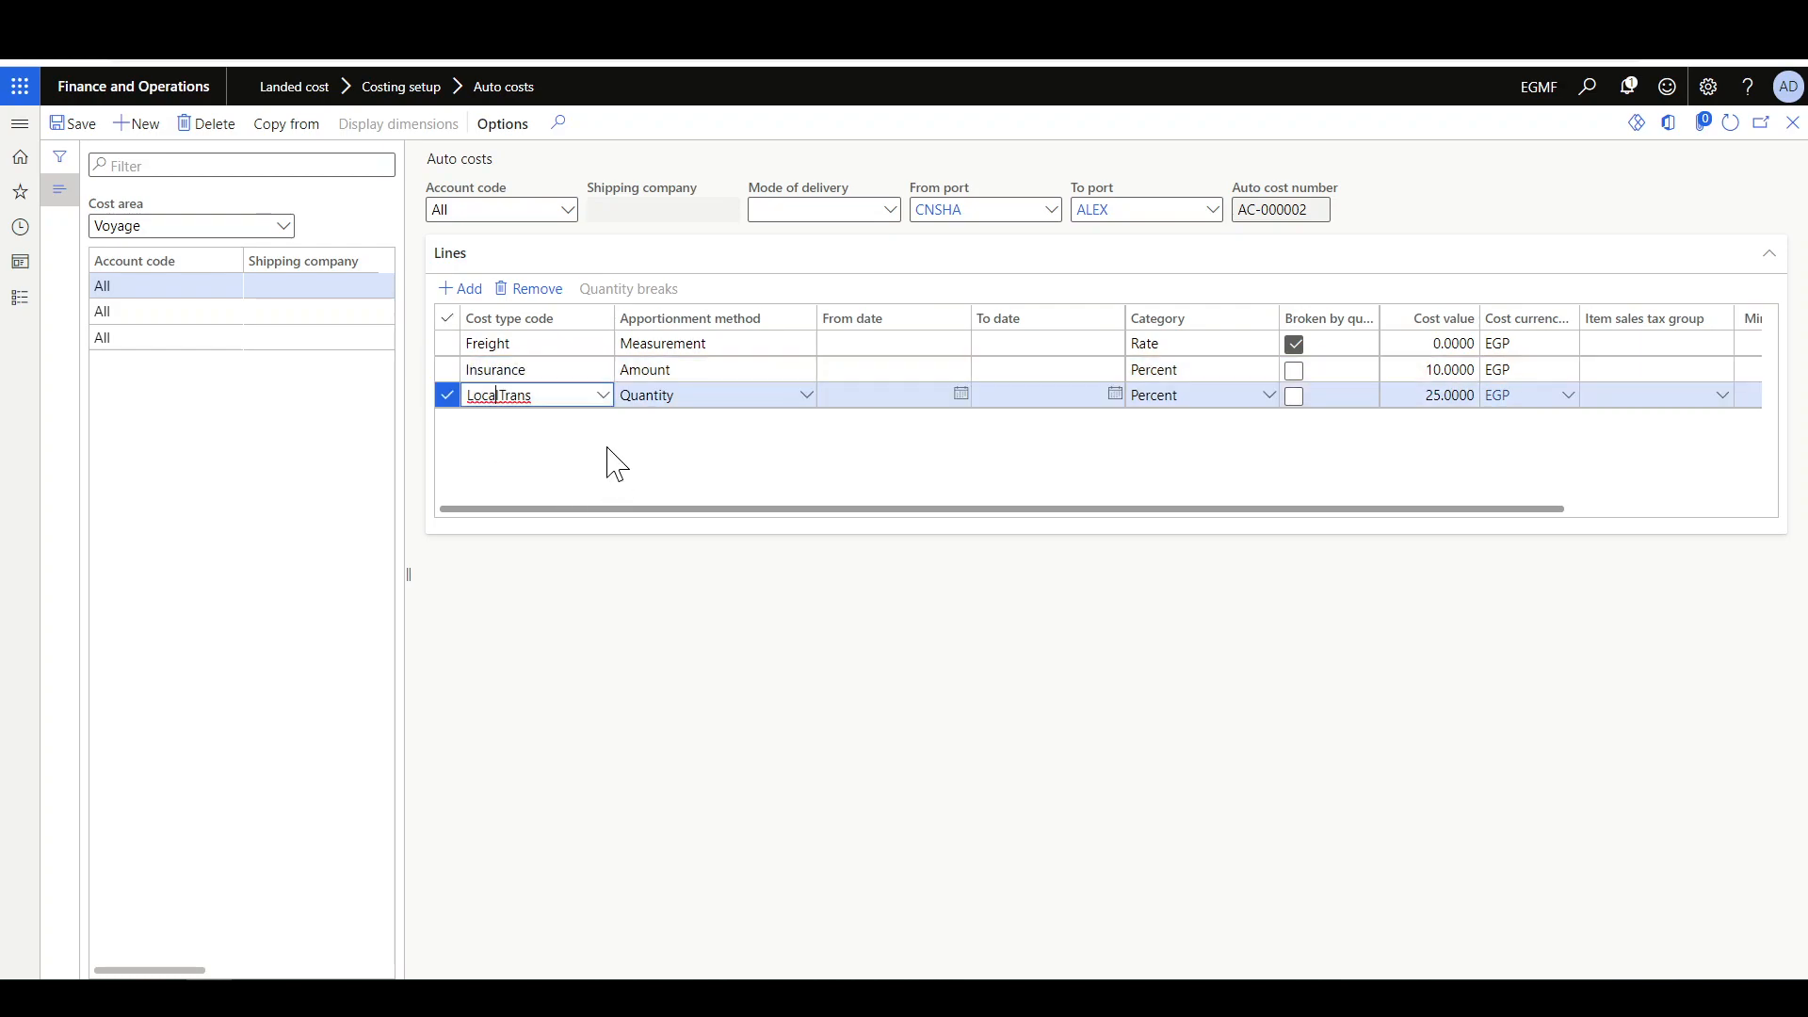
{"action": "left_click", "coordinate": [562, 440]}
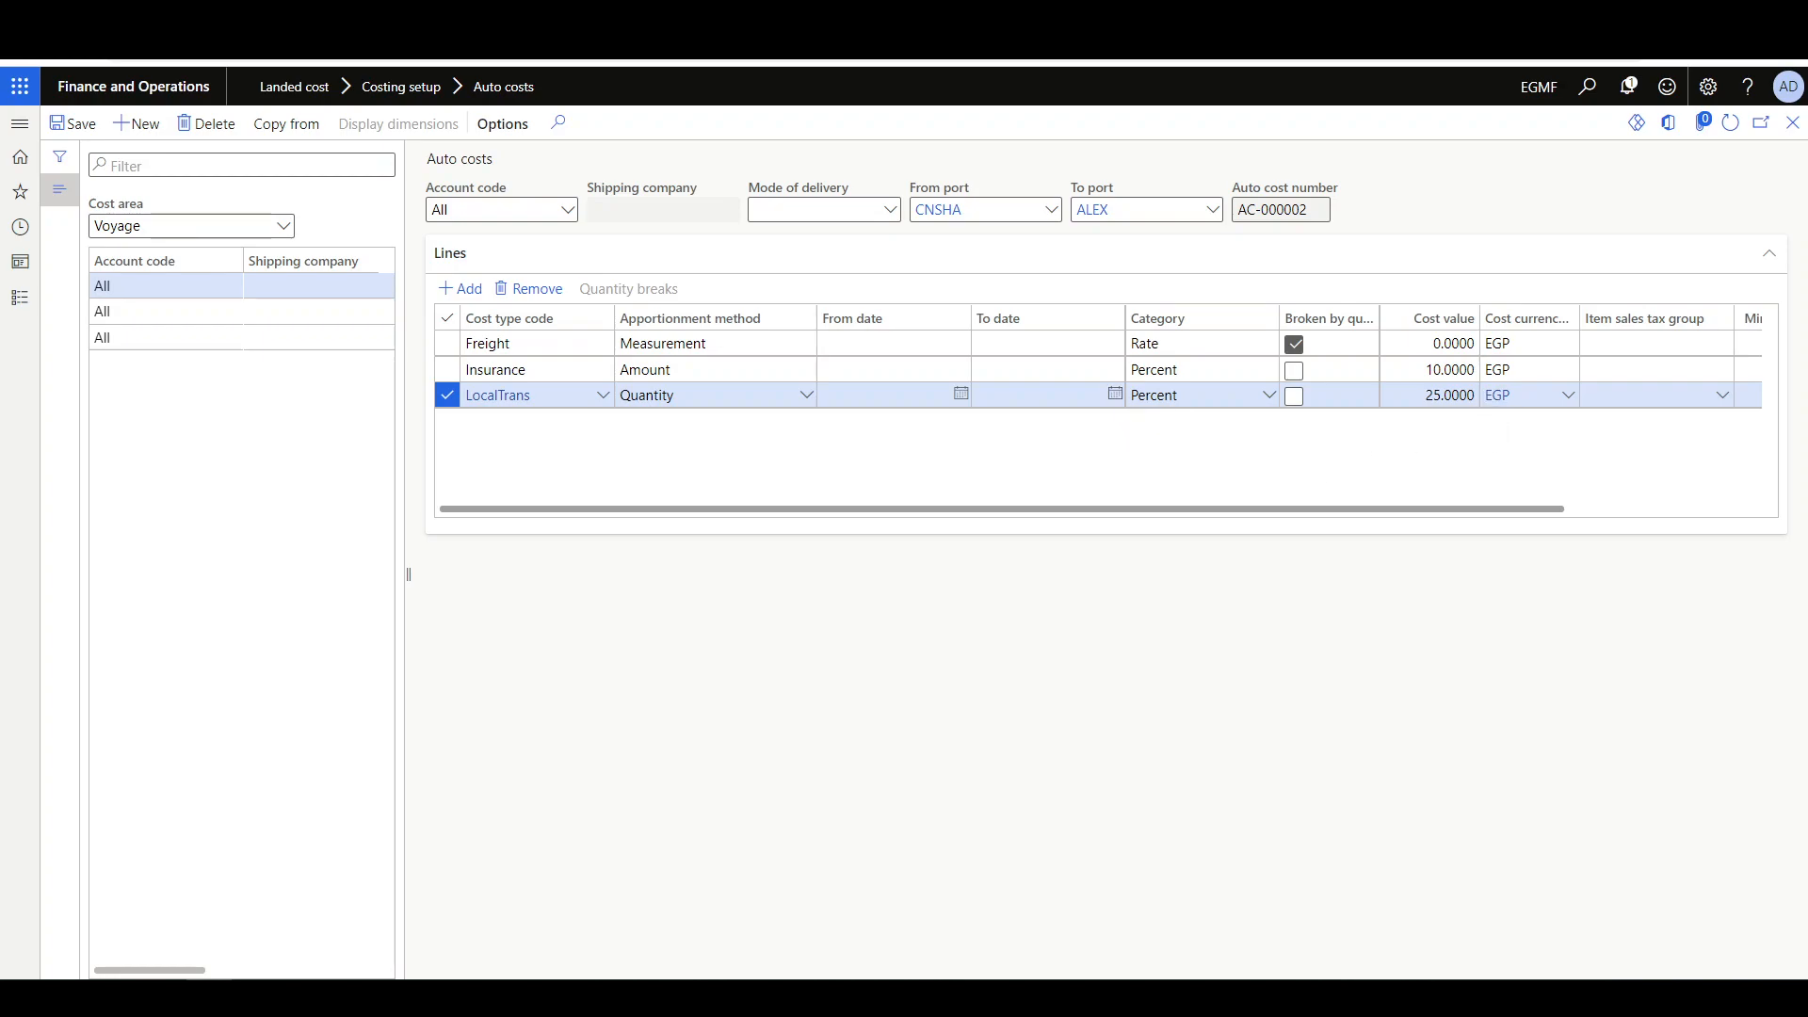
{"action": "scroll", "coordinate": [1464, 453], "scroll_direction": "right", "scroll_amount": 3}
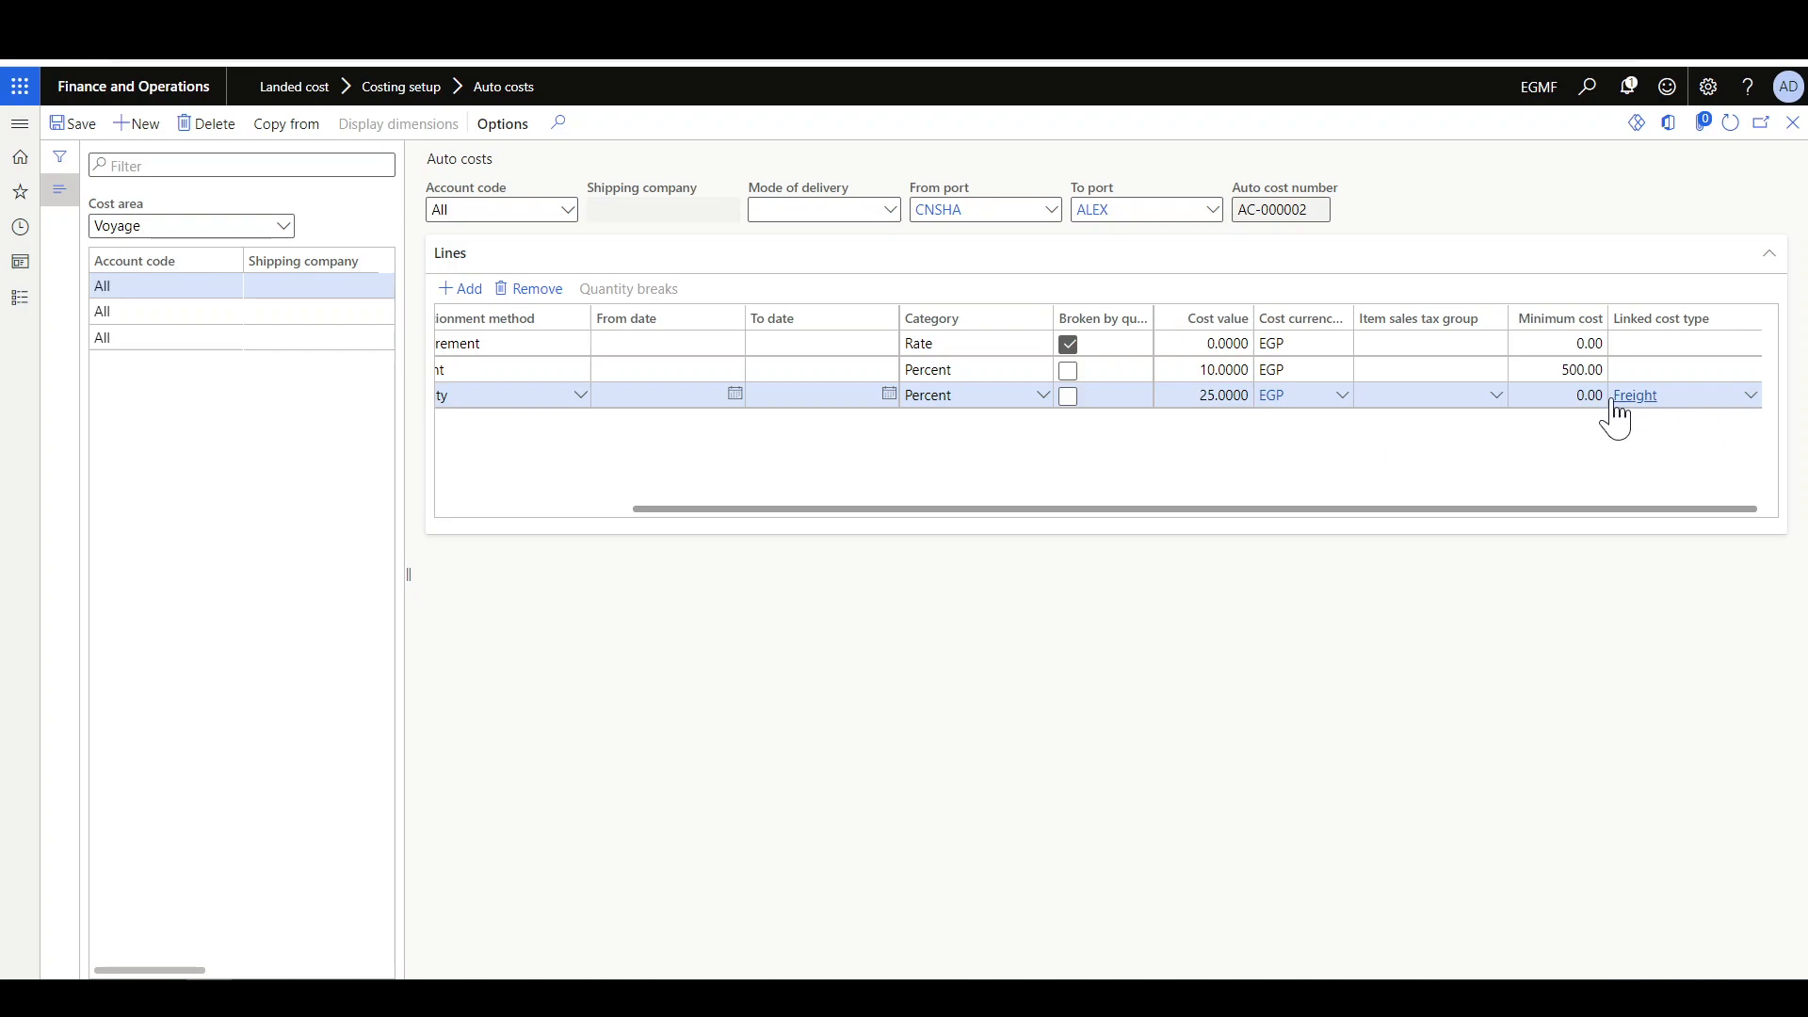
{"action": "scroll", "coordinate": [1080, 432], "scroll_direction": "left", "scroll_amount": 5}
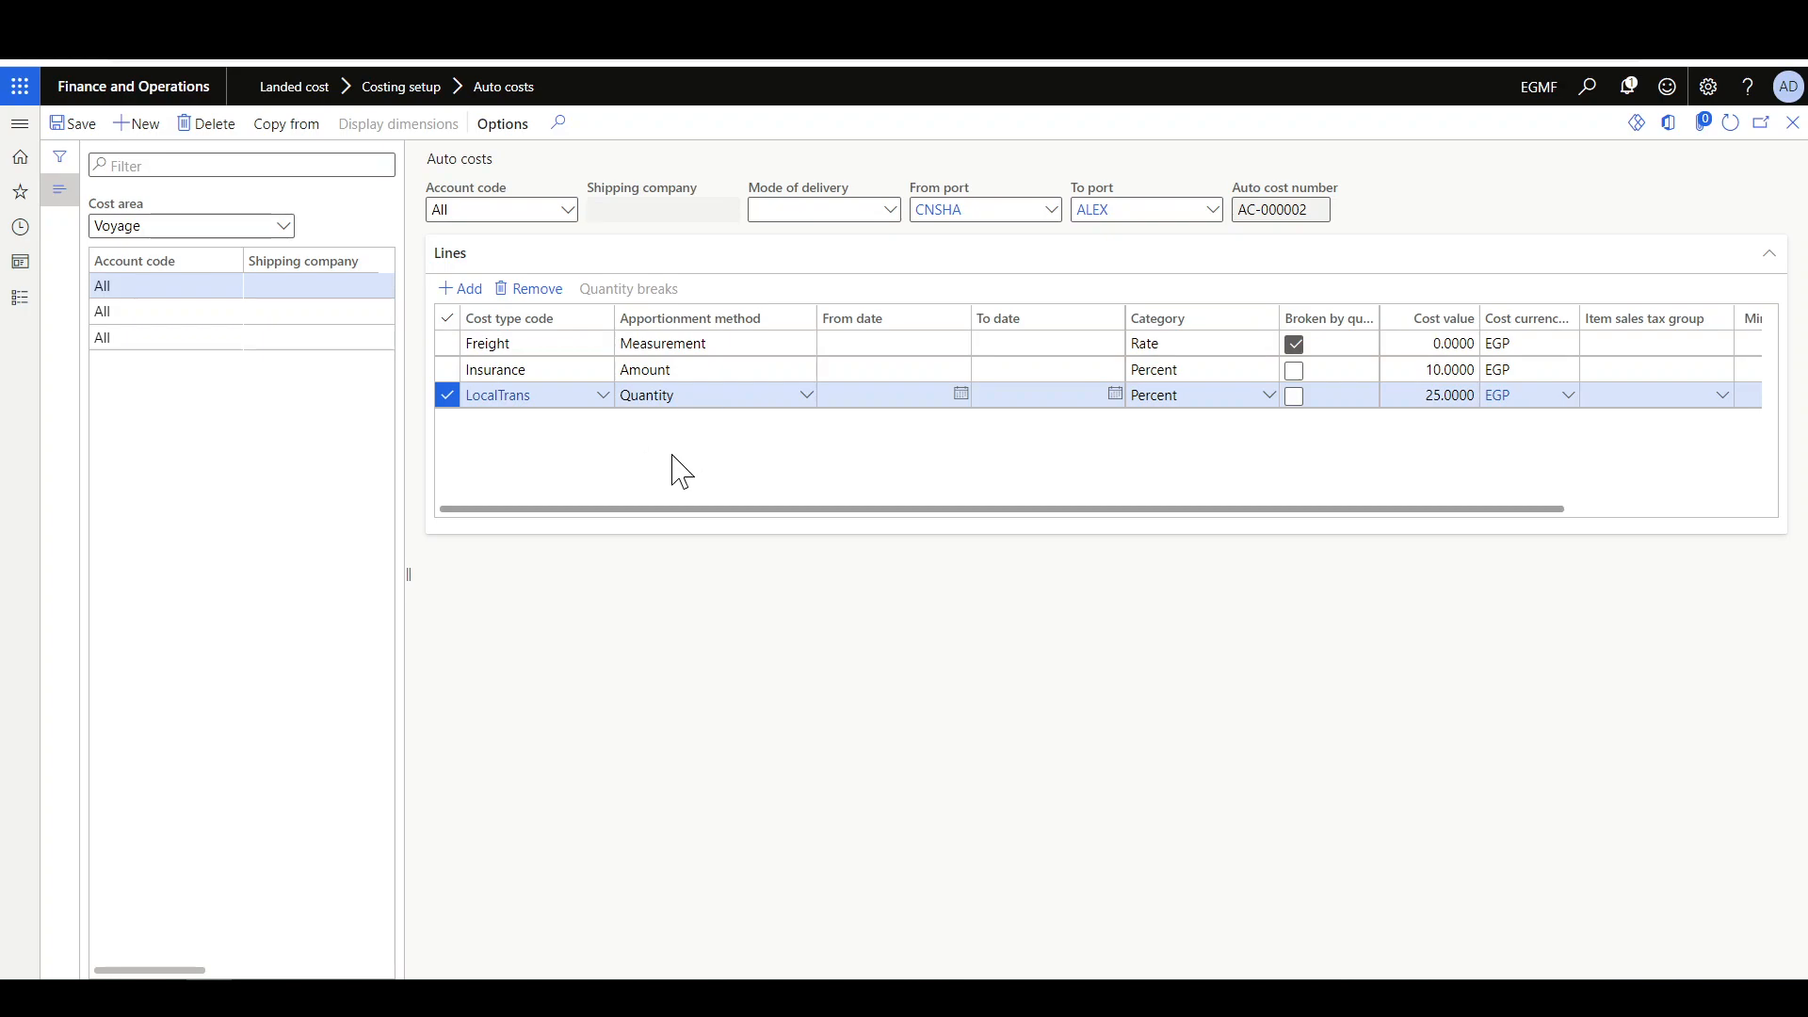
- Switch the auto costs from the Voyage to the Item cost area
{"action": "left_click", "coordinate": [282, 226]}
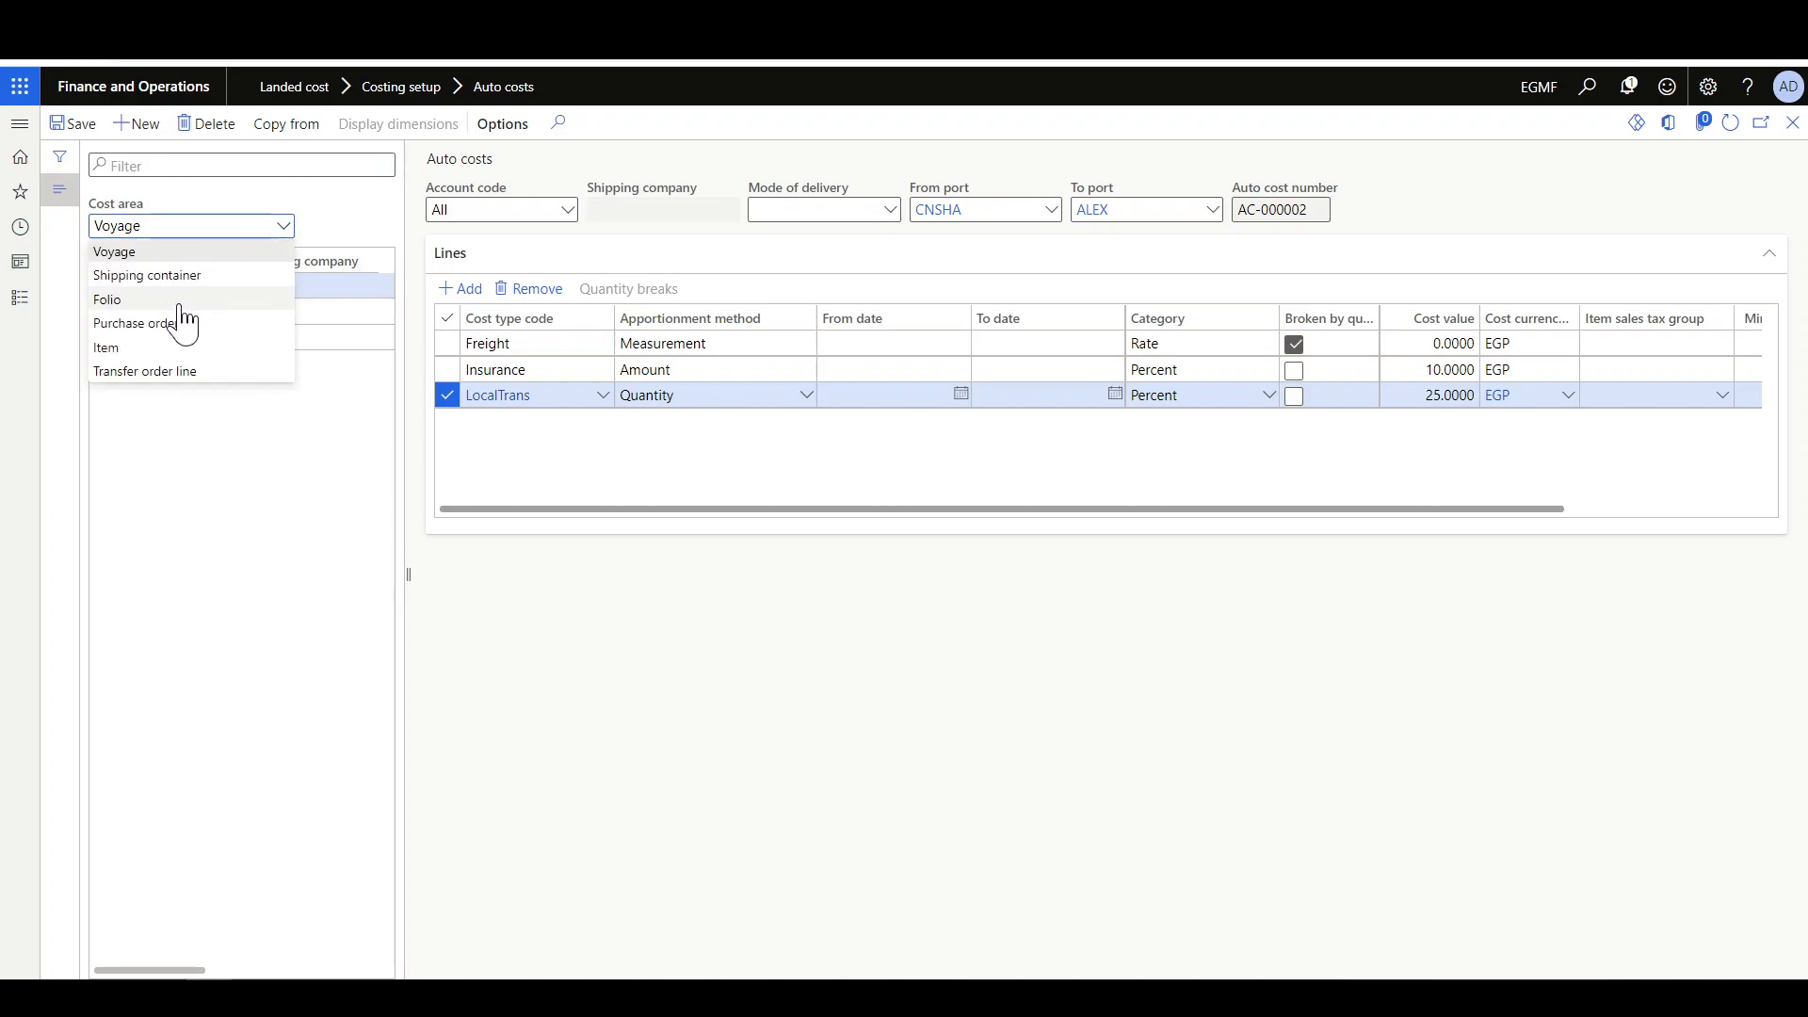
{"action": "left_click", "coordinate": [138, 349]}
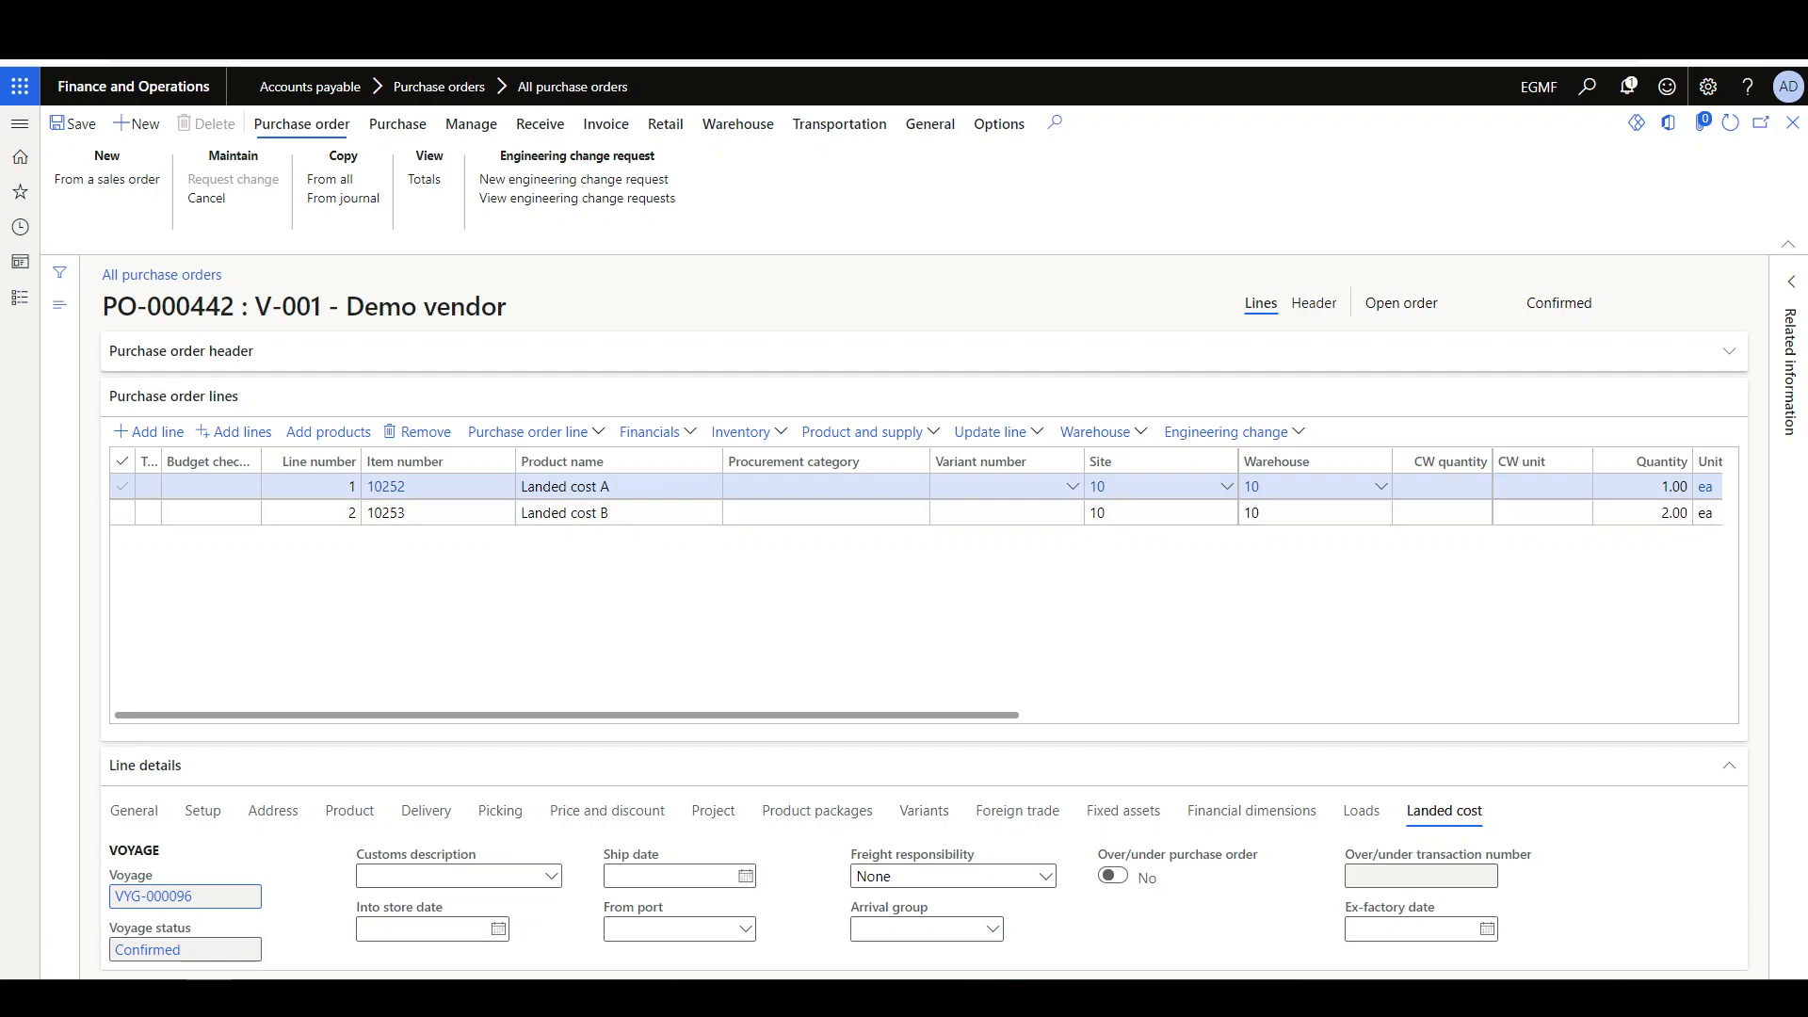
- Review the quantities, unit prices and net amounts of the Landed cost A and Landed cost B lines on the purchase order
{"action": "scroll", "coordinate": [1260, 583], "scroll_direction": "right", "scroll_amount": 3}
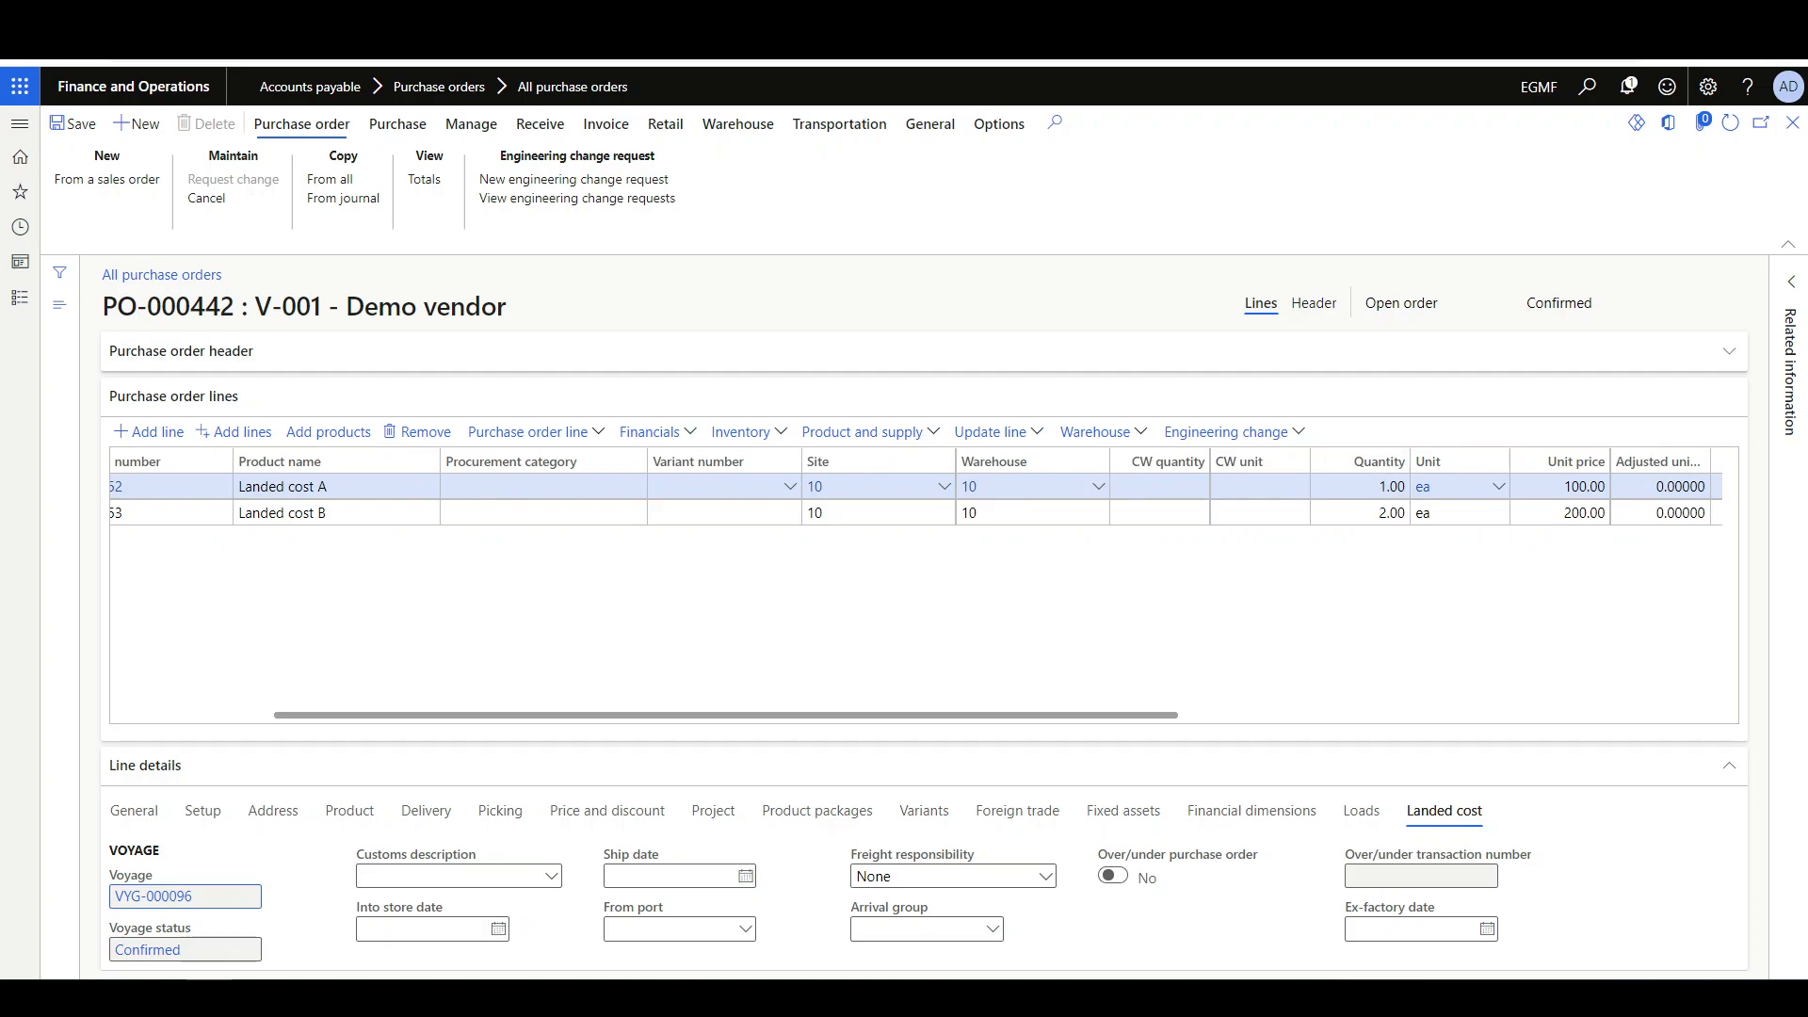
{"action": "scroll", "coordinate": [923, 593], "scroll_direction": "right", "scroll_amount": 3}
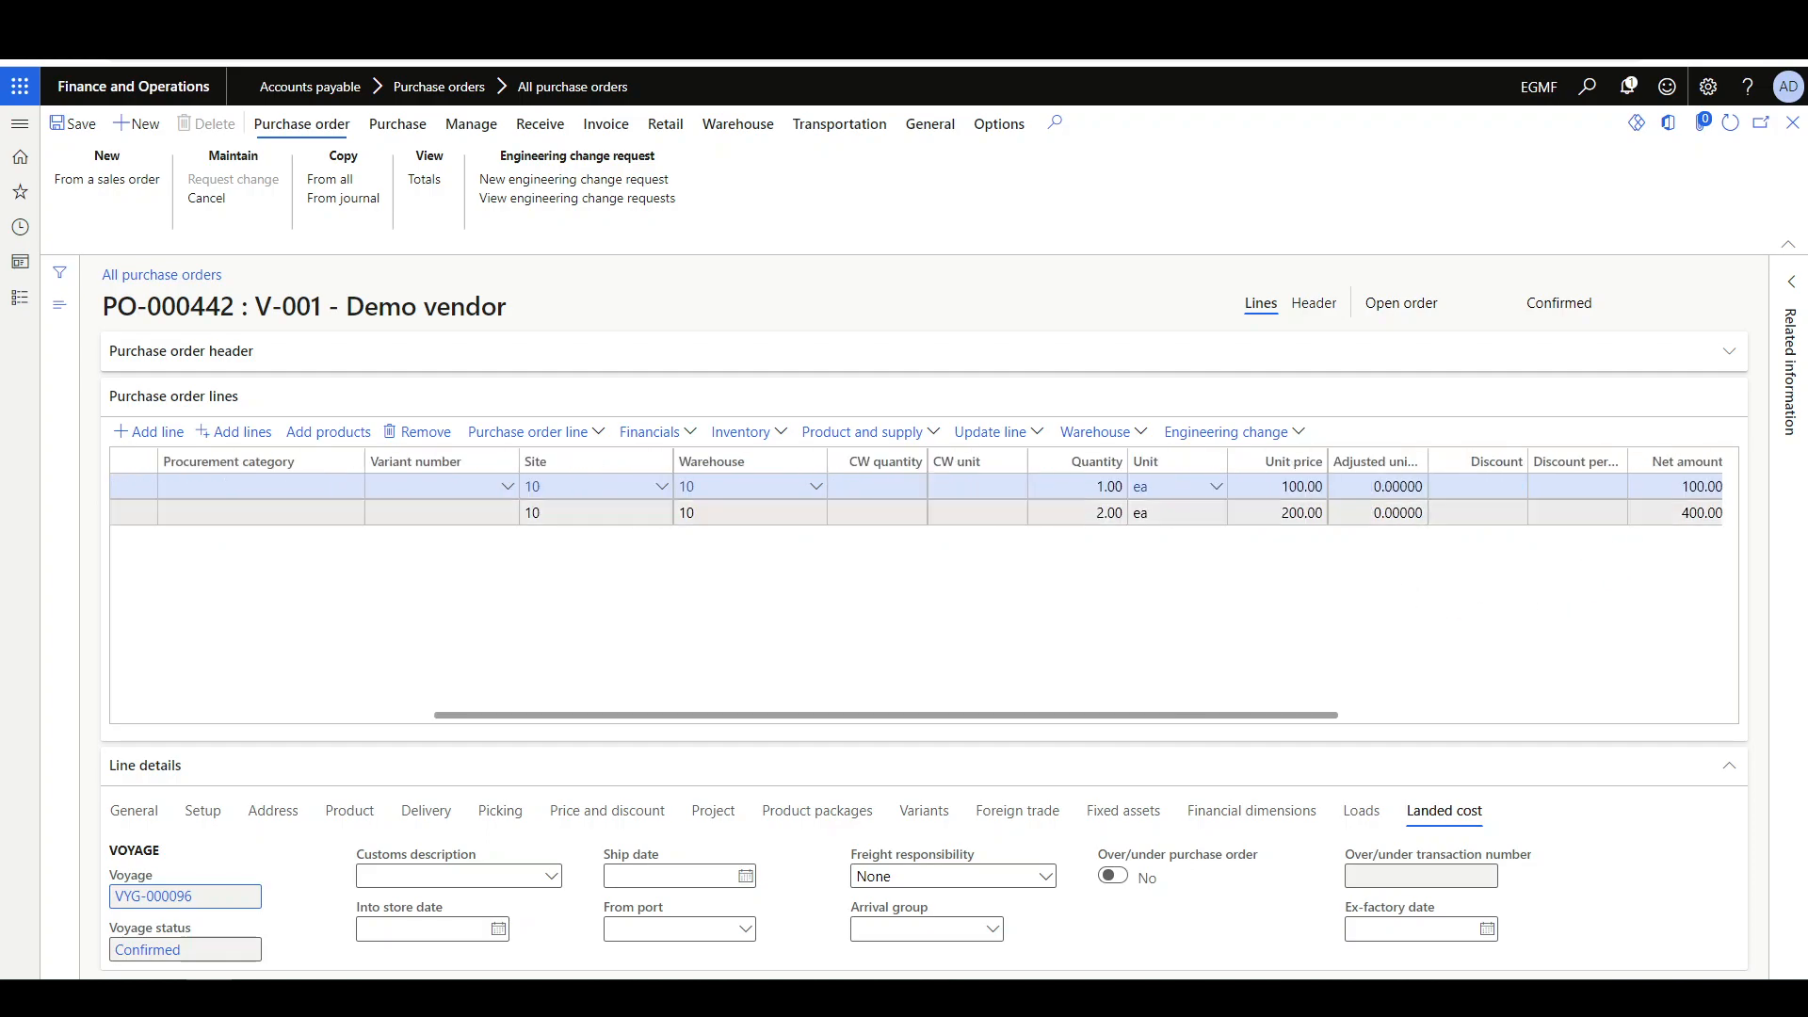
{"action": "scroll", "coordinate": [753, 612], "scroll_direction": "left", "scroll_amount": 3}
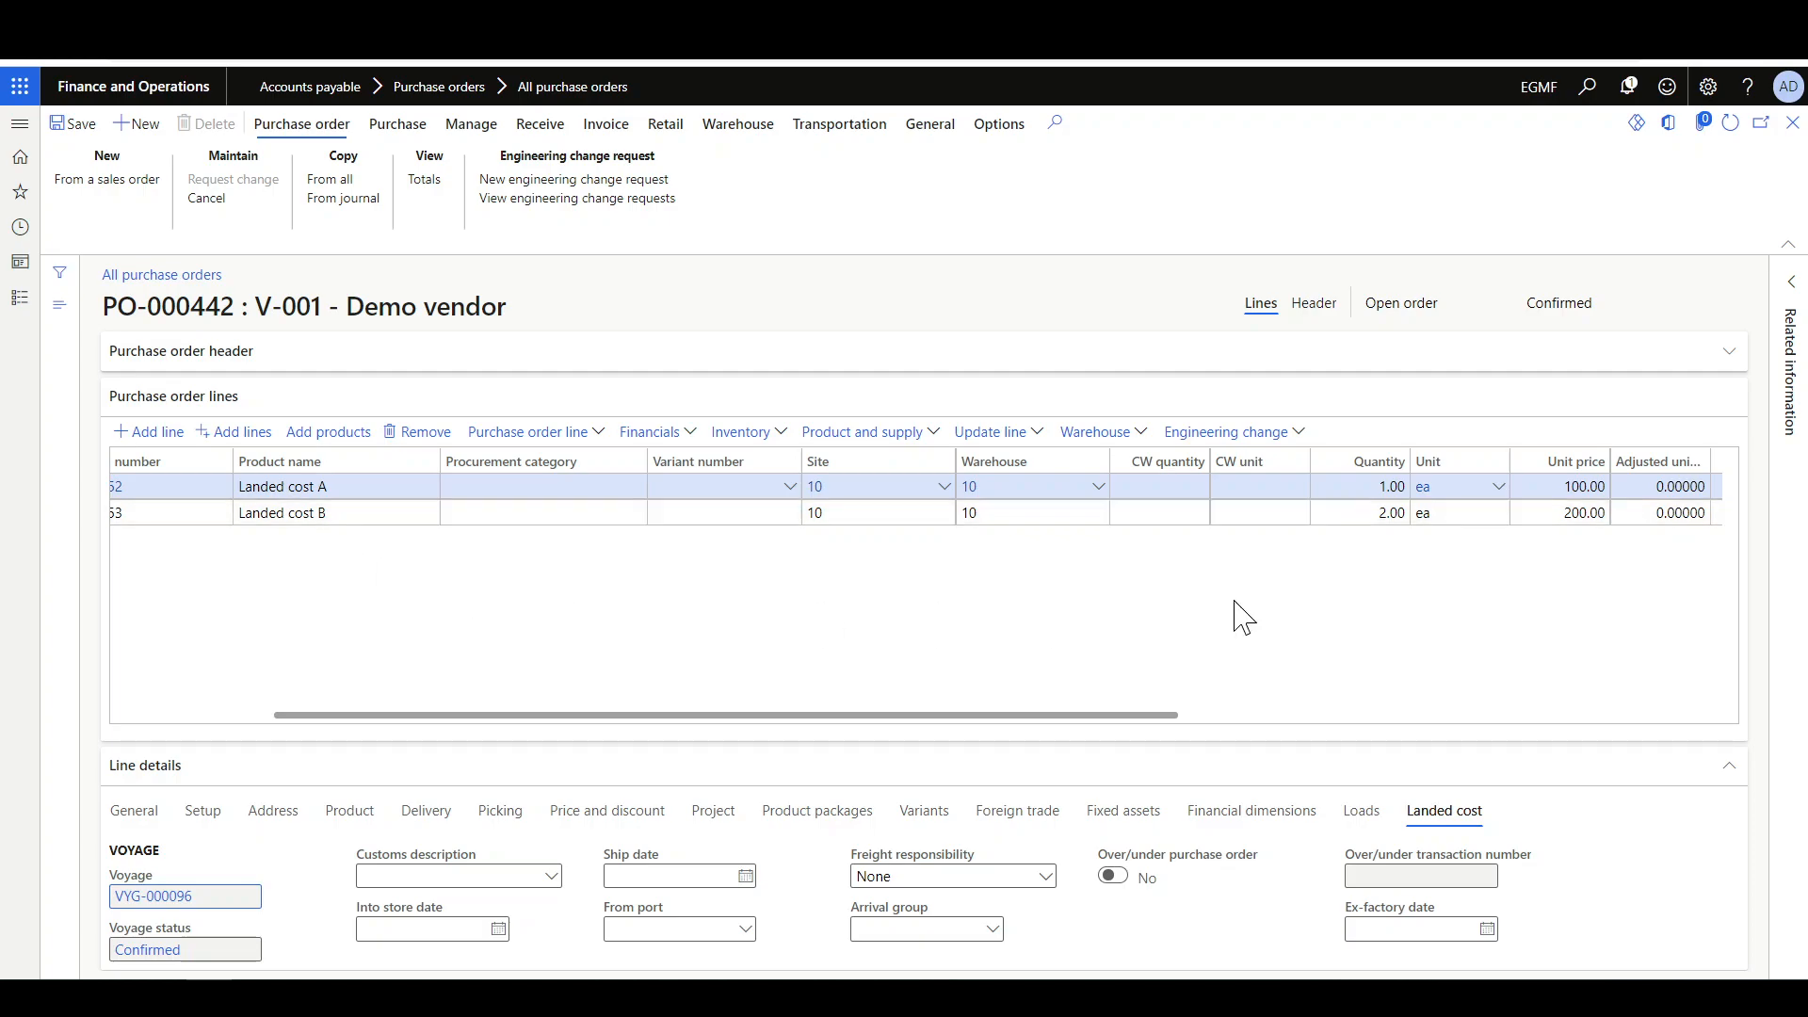
{"action": "scroll", "coordinate": [1311, 594], "scroll_direction": "right", "scroll_amount": 1}
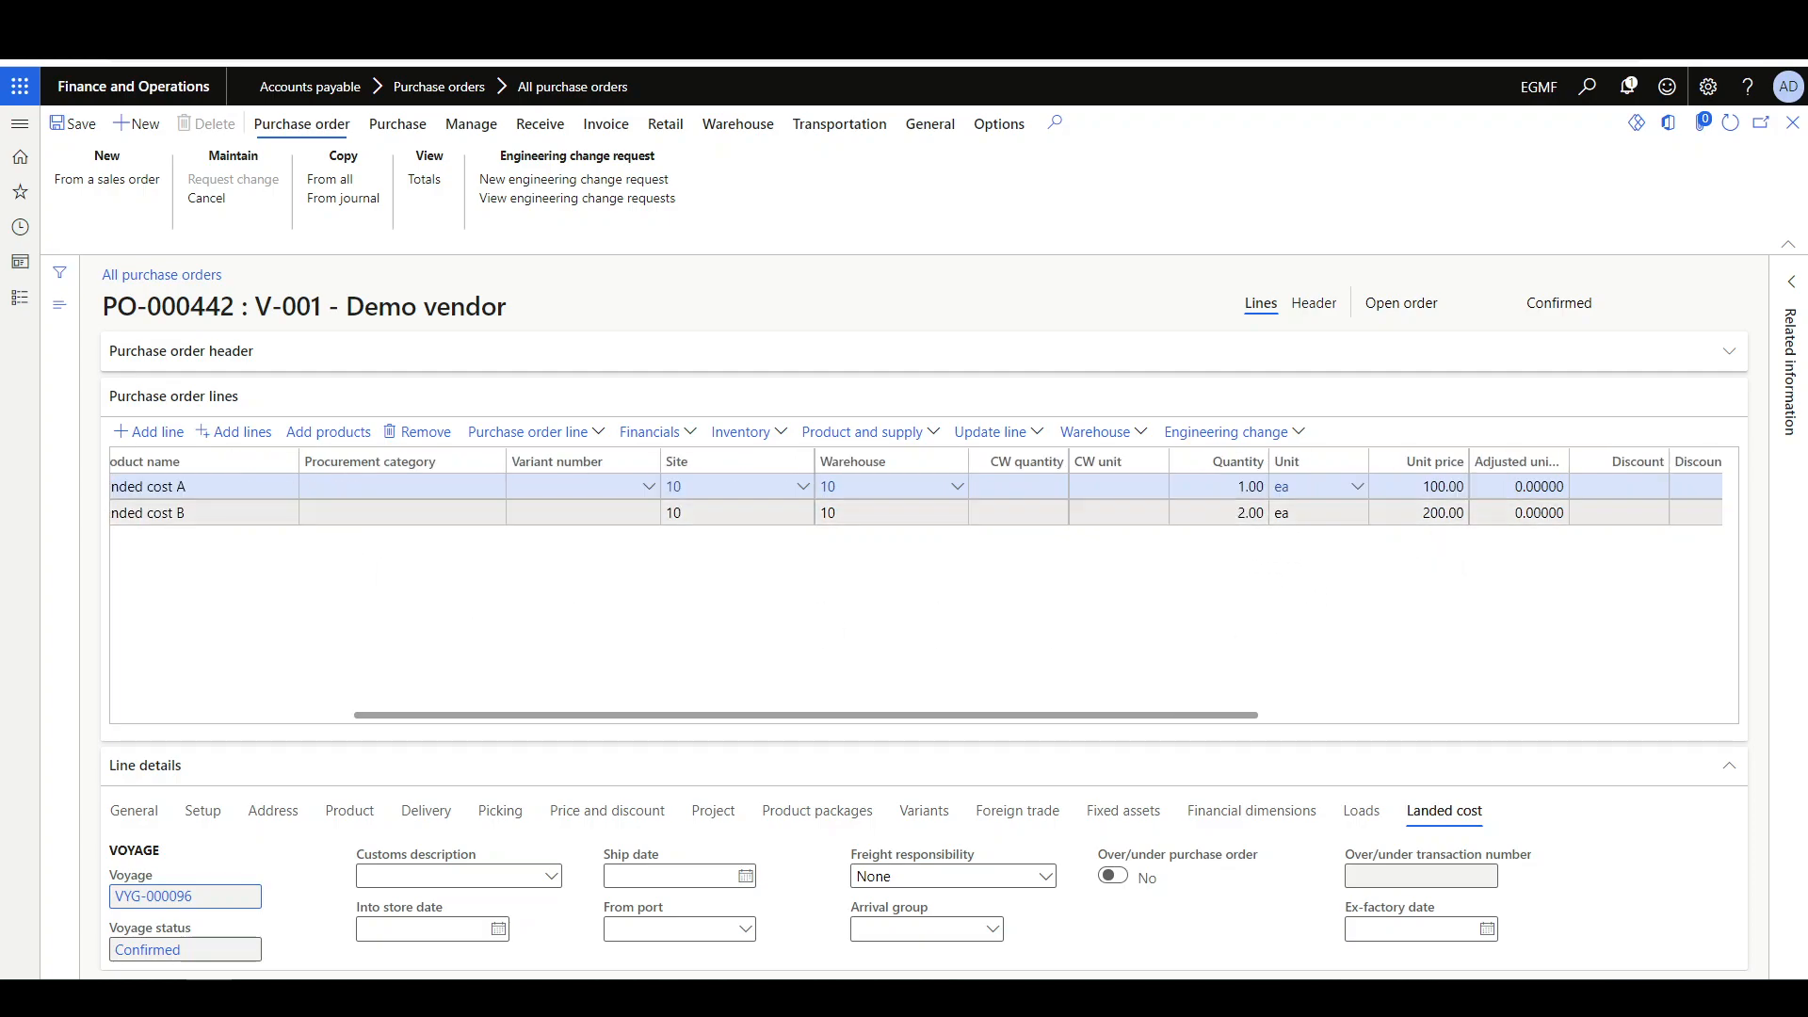
{"action": "left_click", "coordinate": [1417, 513]}
{"action": "scroll", "coordinate": [1509, 610], "scroll_direction": "right", "scroll_amount": 1}
{"action": "scroll", "coordinate": [1516, 614], "scroll_direction": "right", "scroll_amount": 1}
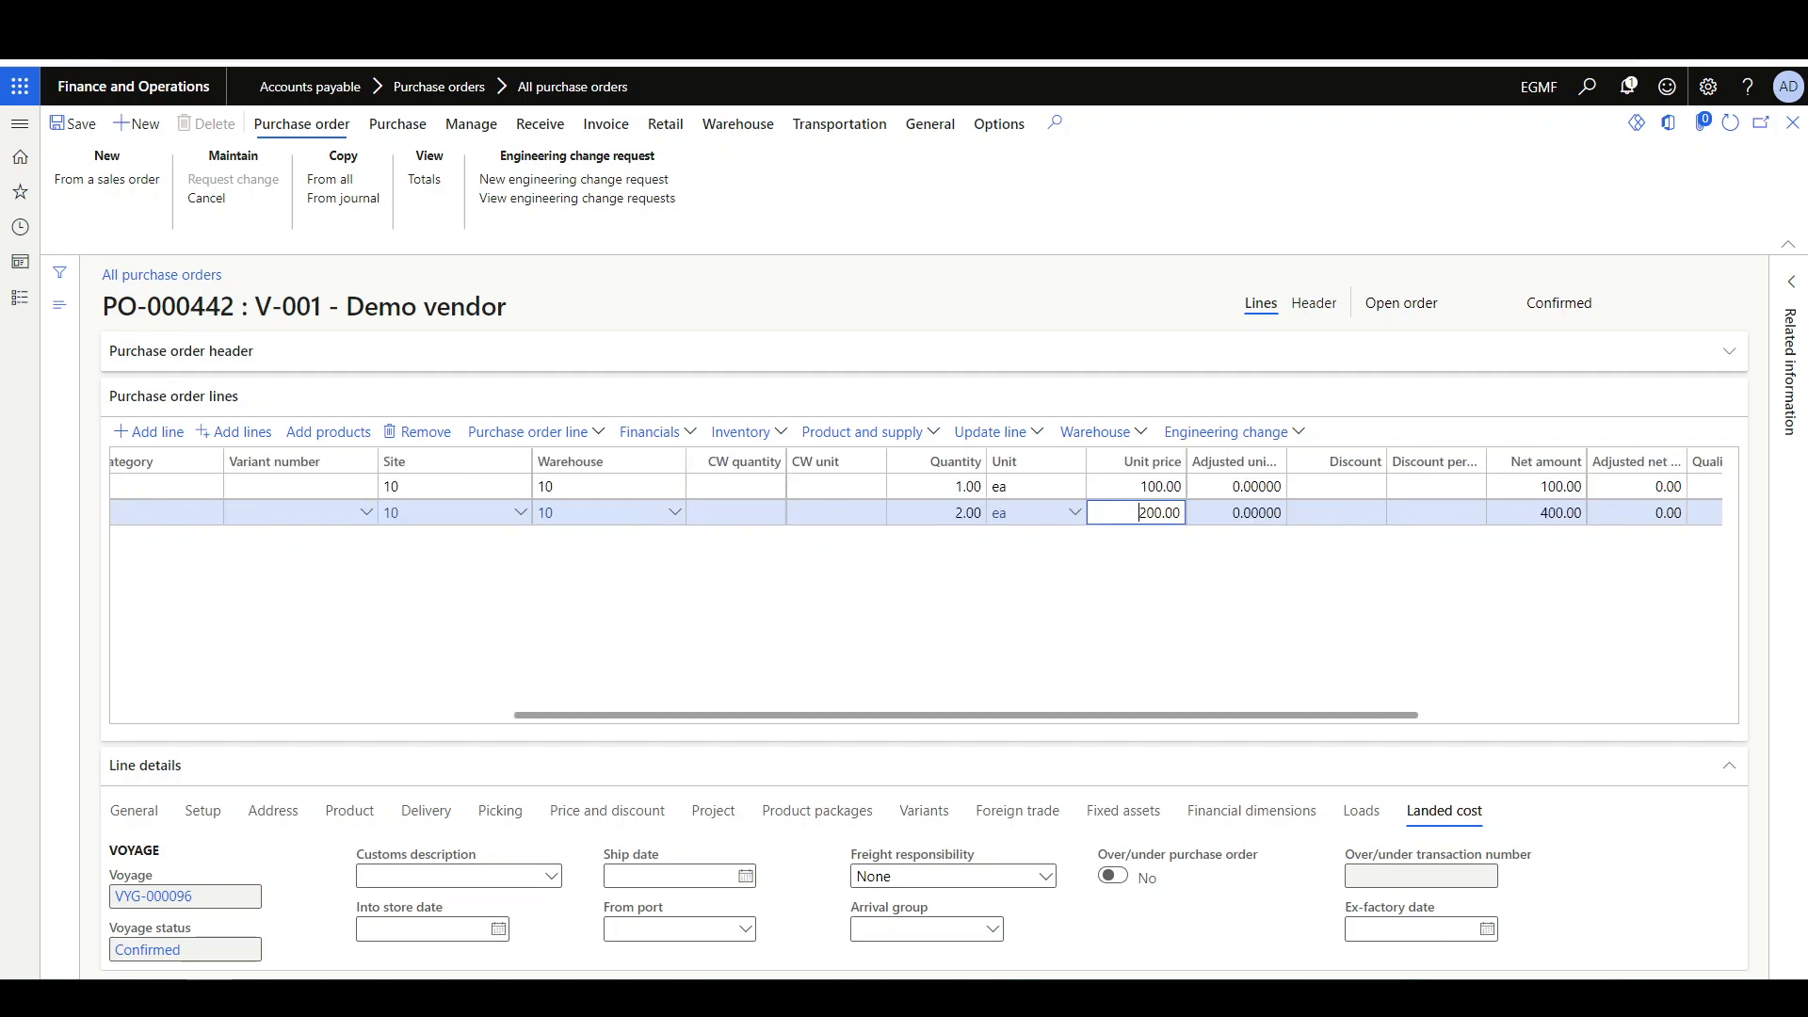
{"action": "left_click", "coordinate": [1038, 621]}
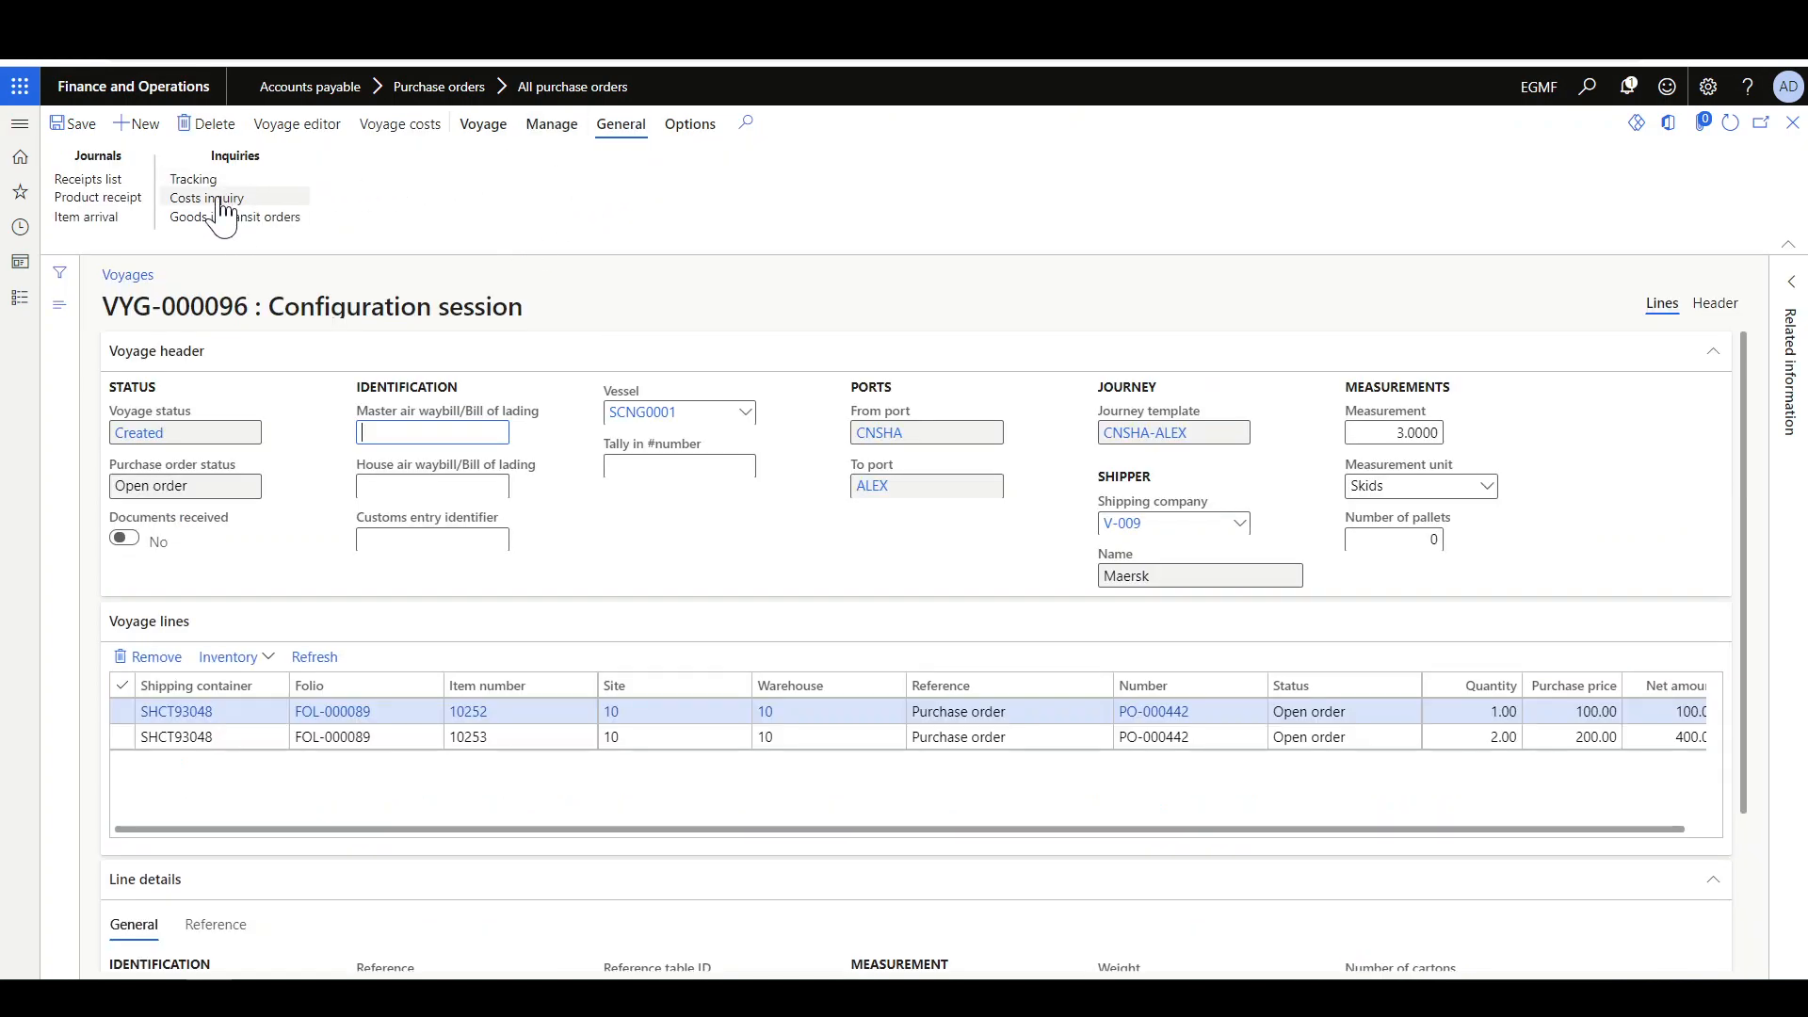
- Sort the Configuration session voyage's costs inquiry by cost type code in ascending order
{"action": "left_click", "coordinate": [932, 224]}
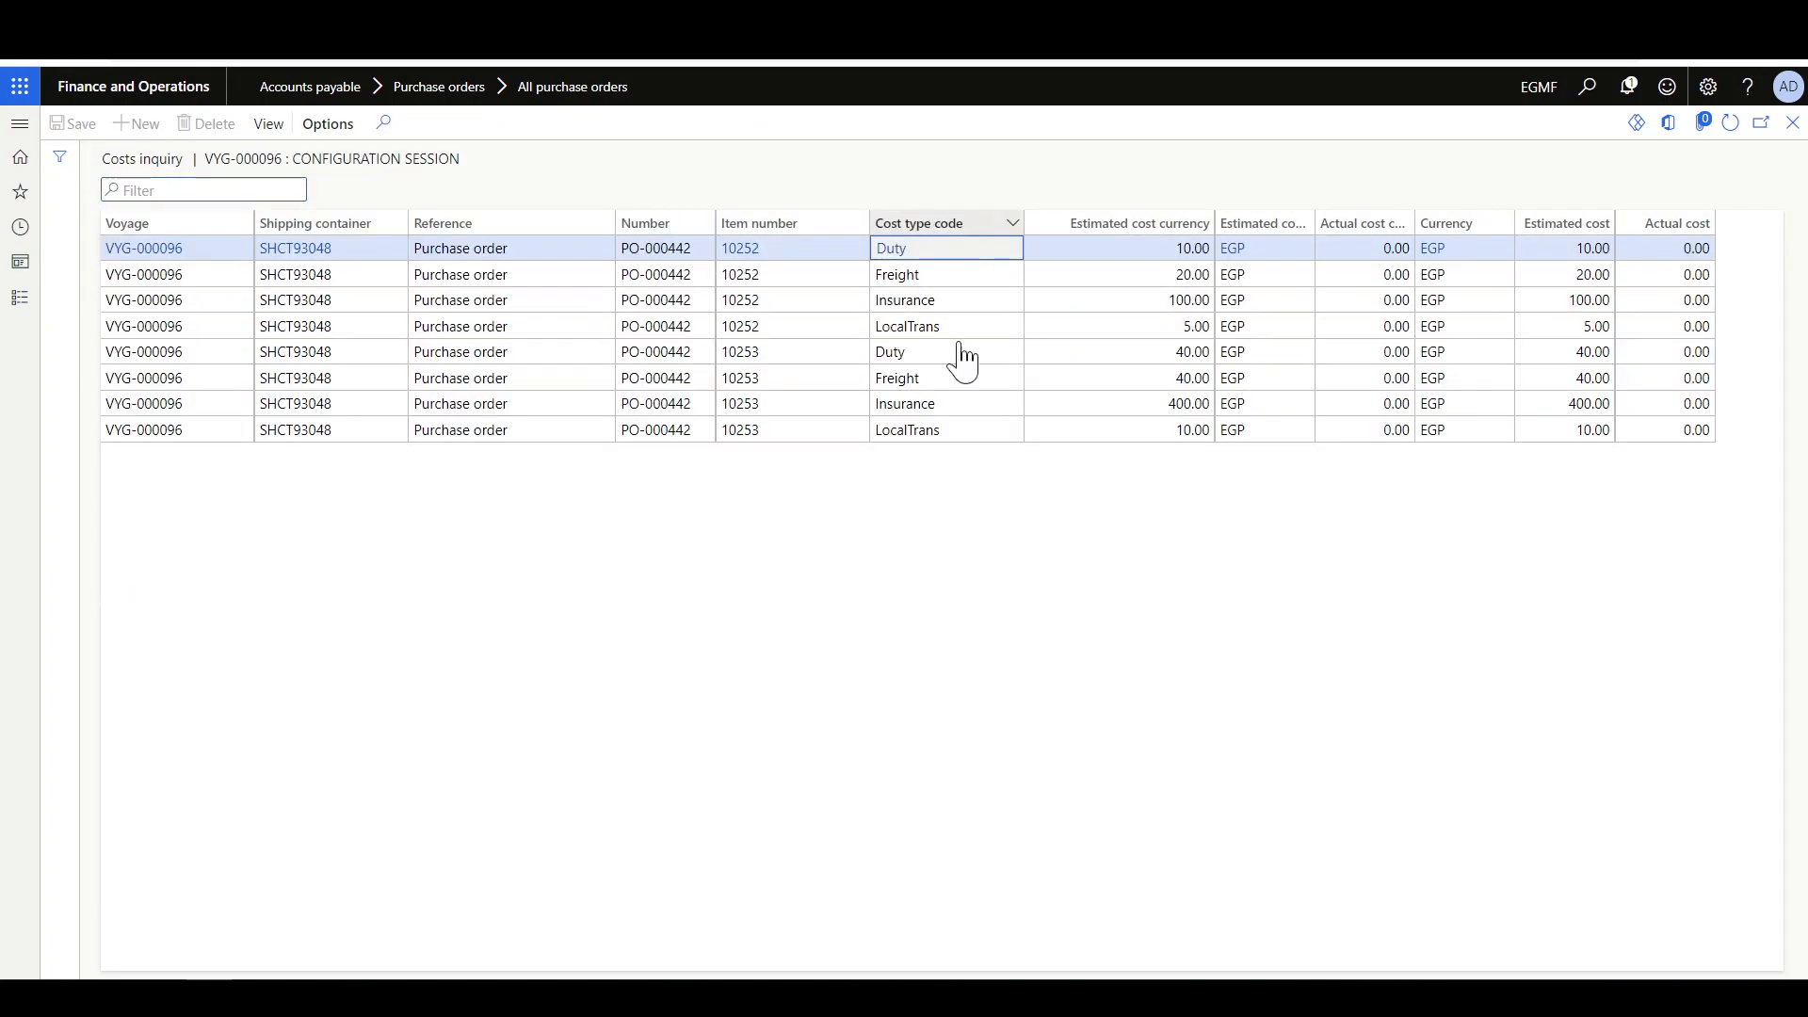
{"action": "left_click", "coordinate": [933, 252]}
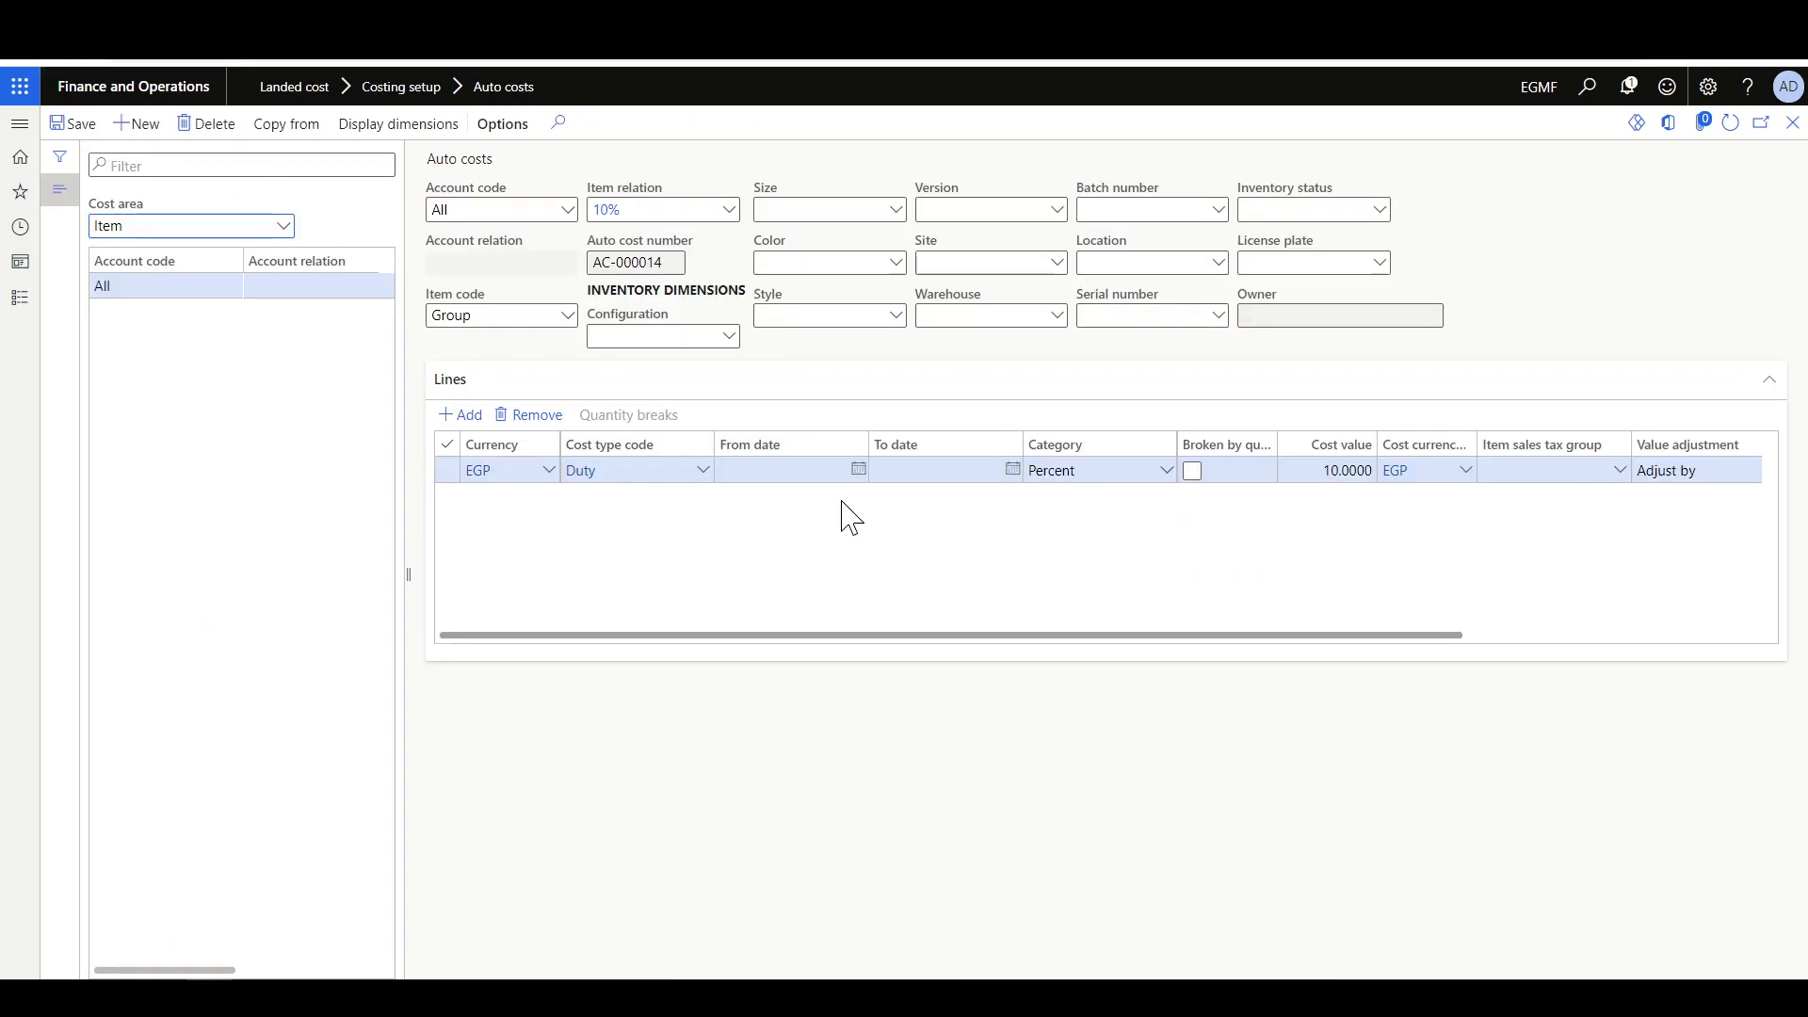
- Switch the auto costs from the Item back to the Voyage cost area
{"action": "left_click", "coordinate": [283, 226]}
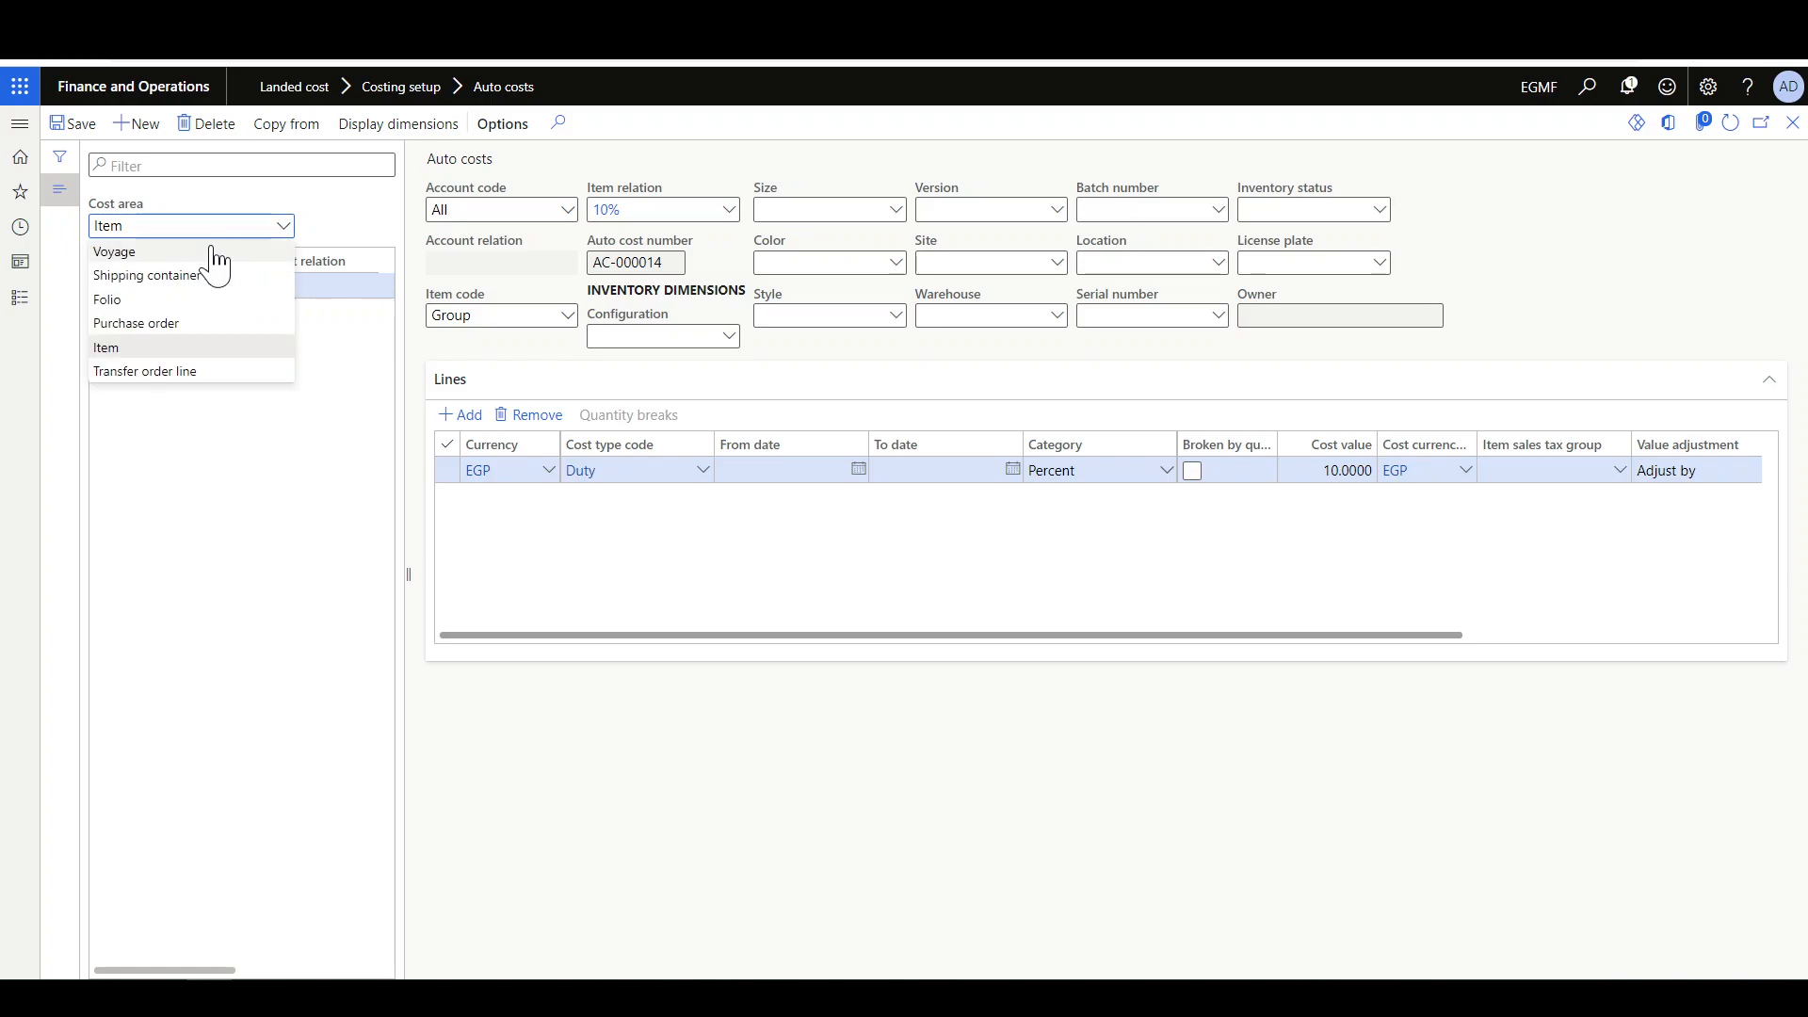
{"action": "left_click", "coordinate": [215, 252]}
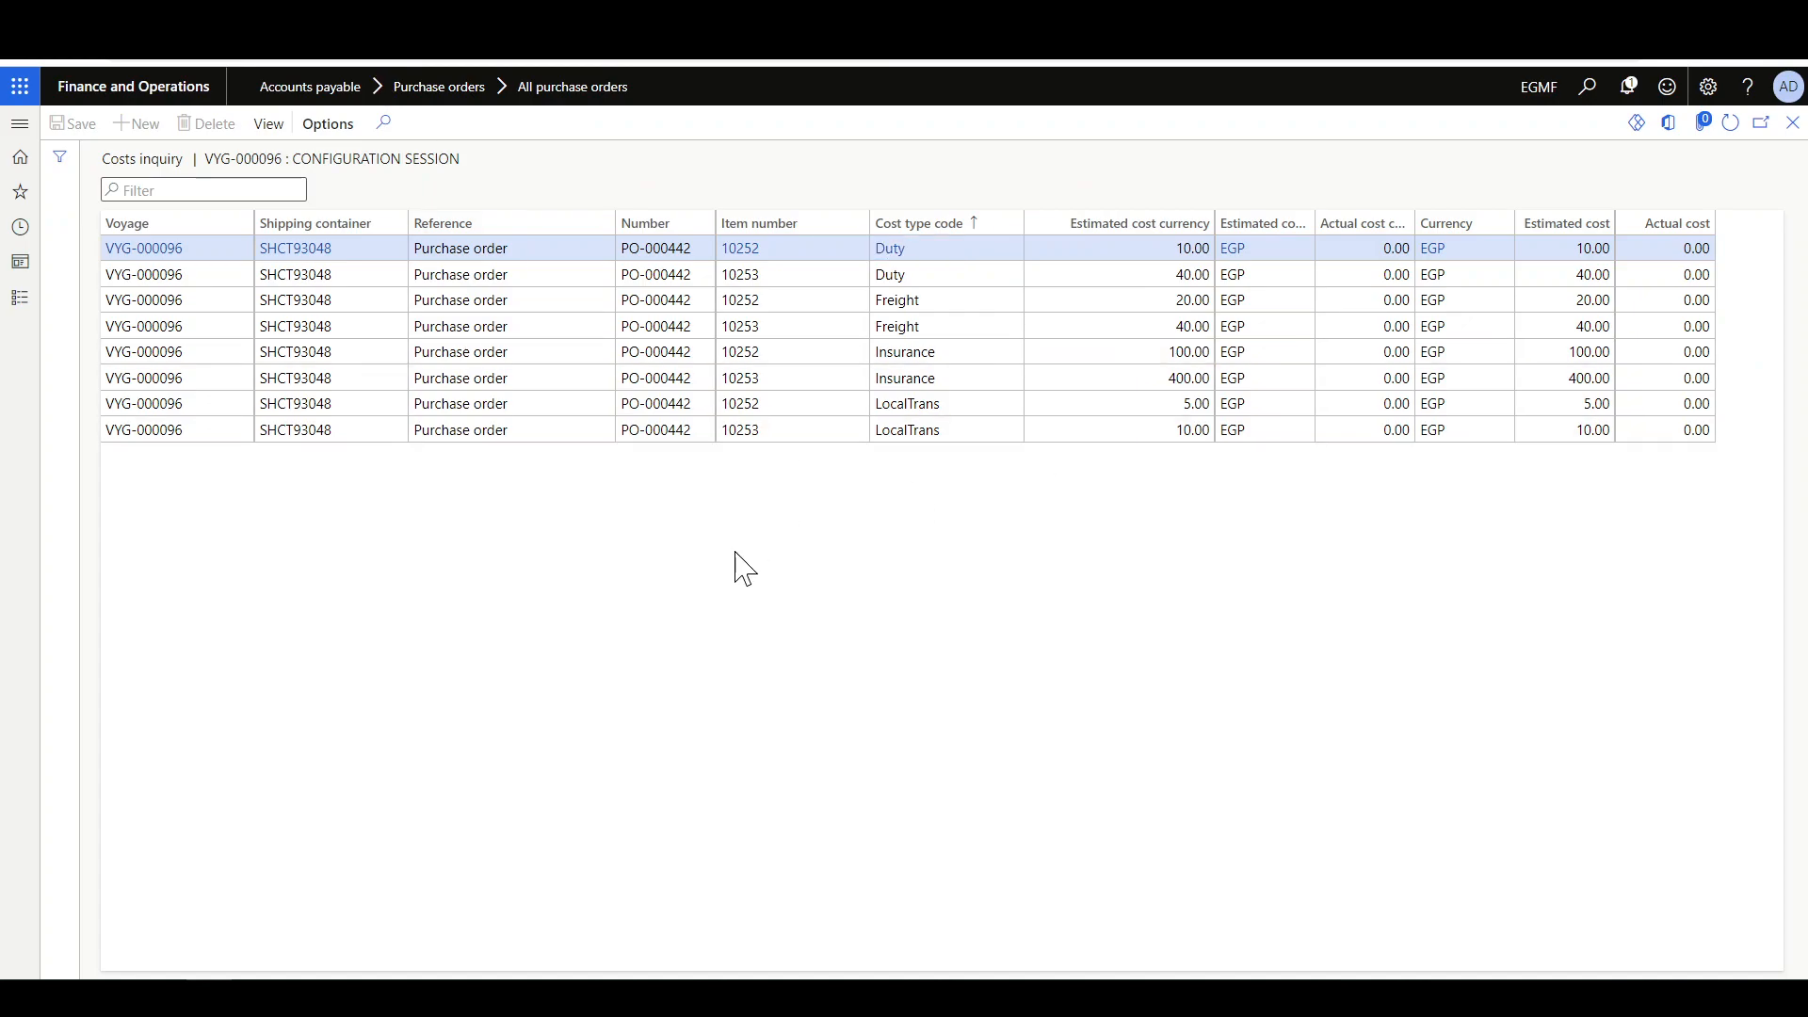
- Leave the costs inquiry and check the measurement in the voyage header and in the details of both voyage lines
{"action": "key", "text": "Escape"}
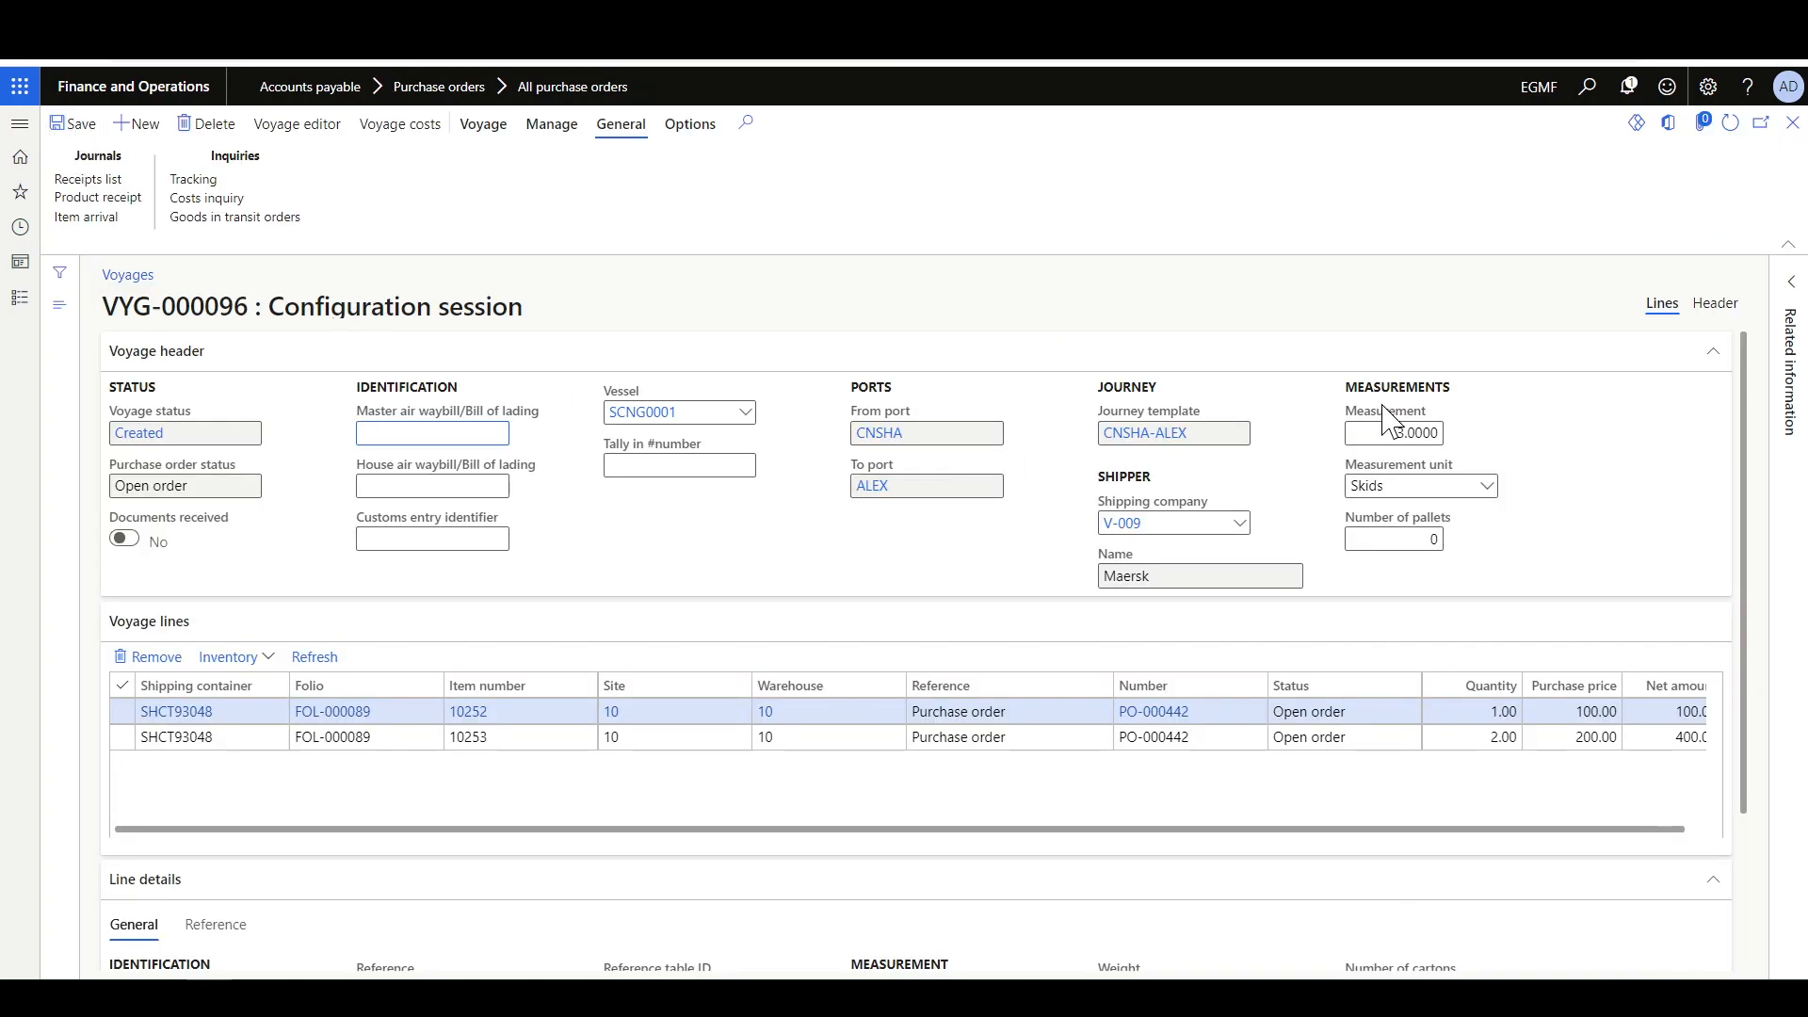
{"action": "left_click_drag", "start_coordinate": [1394, 434], "coordinate": [1440, 434]}
{"action": "left_click", "coordinate": [1471, 437]}
{"action": "scroll", "coordinate": [1275, 422], "scroll_direction": "down", "scroll_amount": 2}
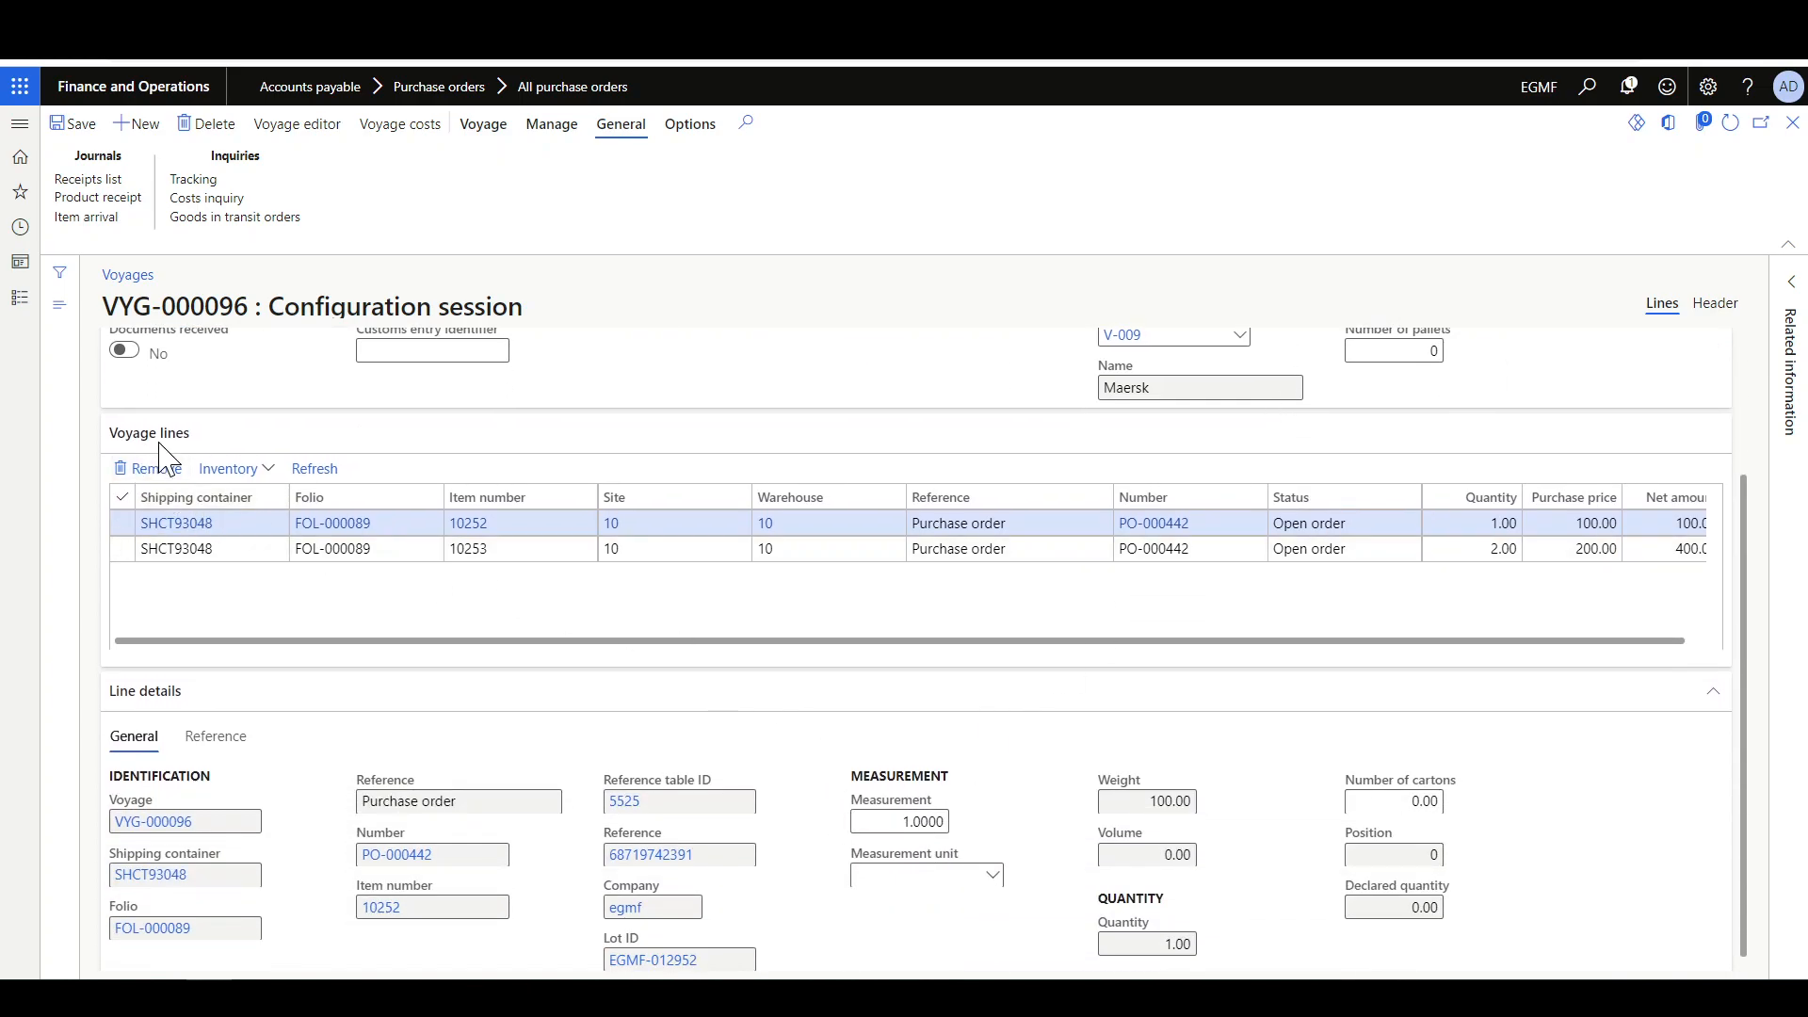
{"action": "scroll", "coordinate": [793, 848], "scroll_direction": "down", "scroll_amount": 1}
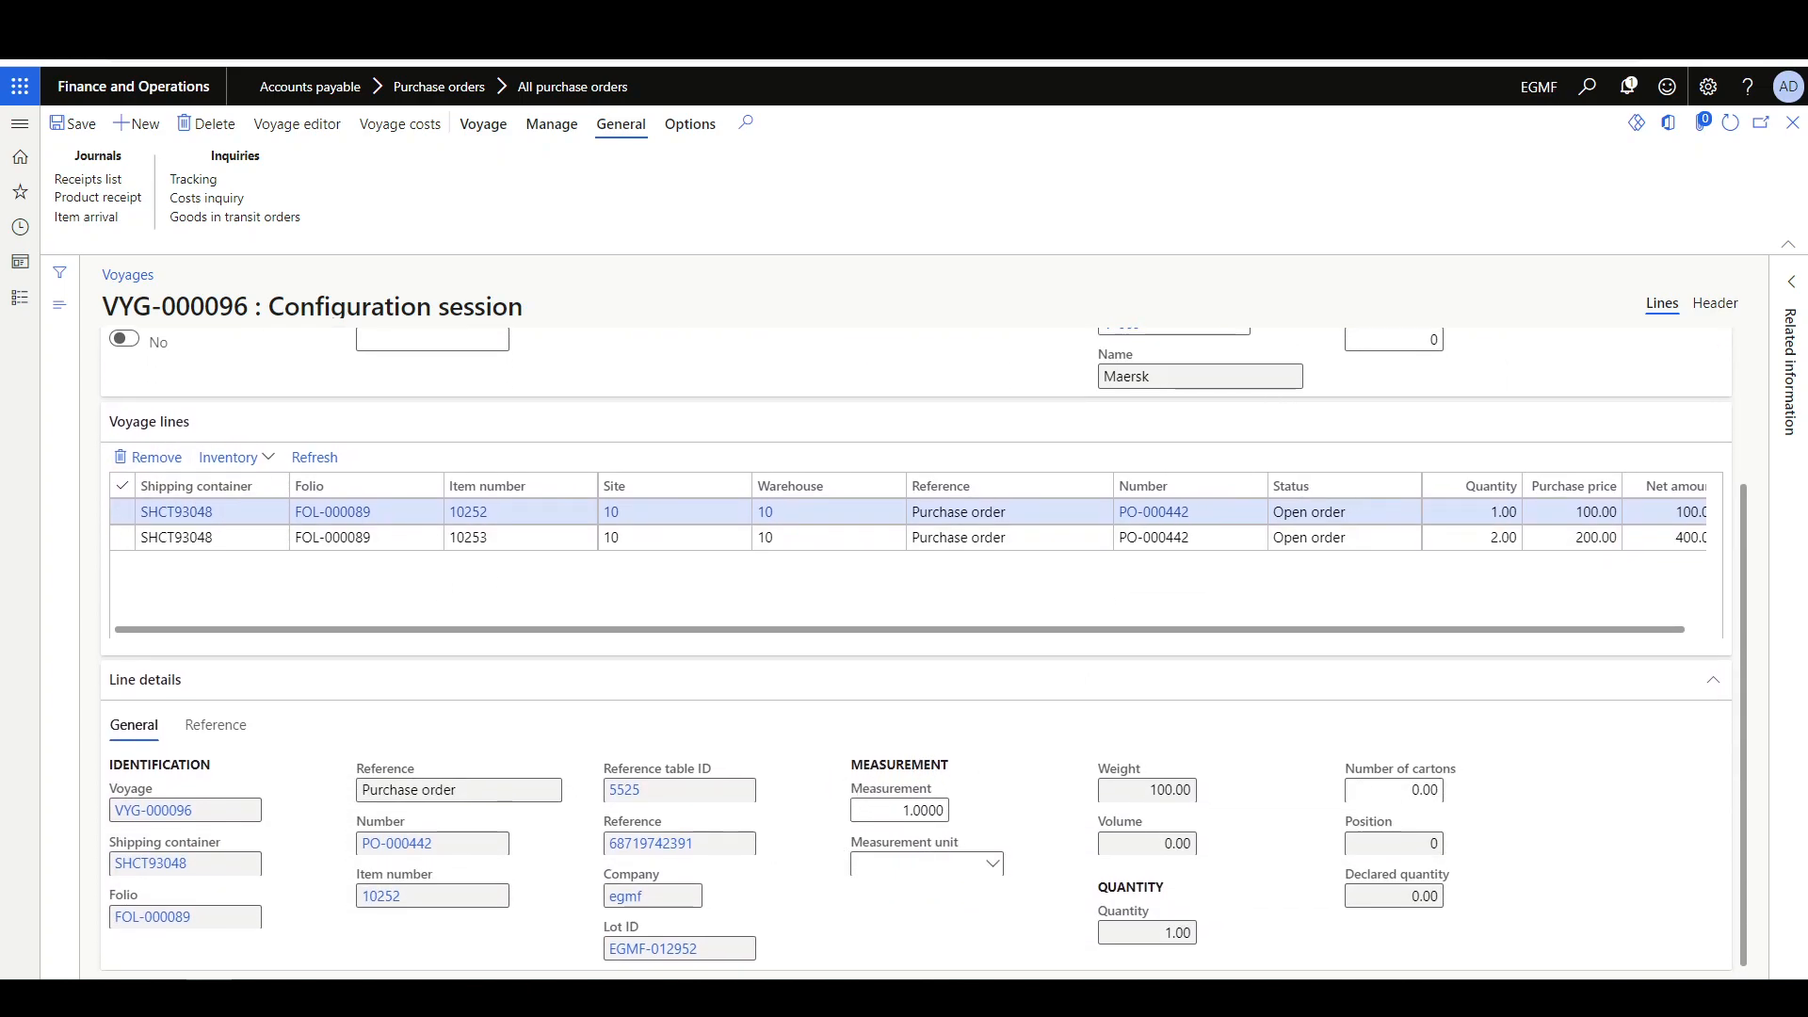
{"action": "left_click", "coordinate": [927, 811]}
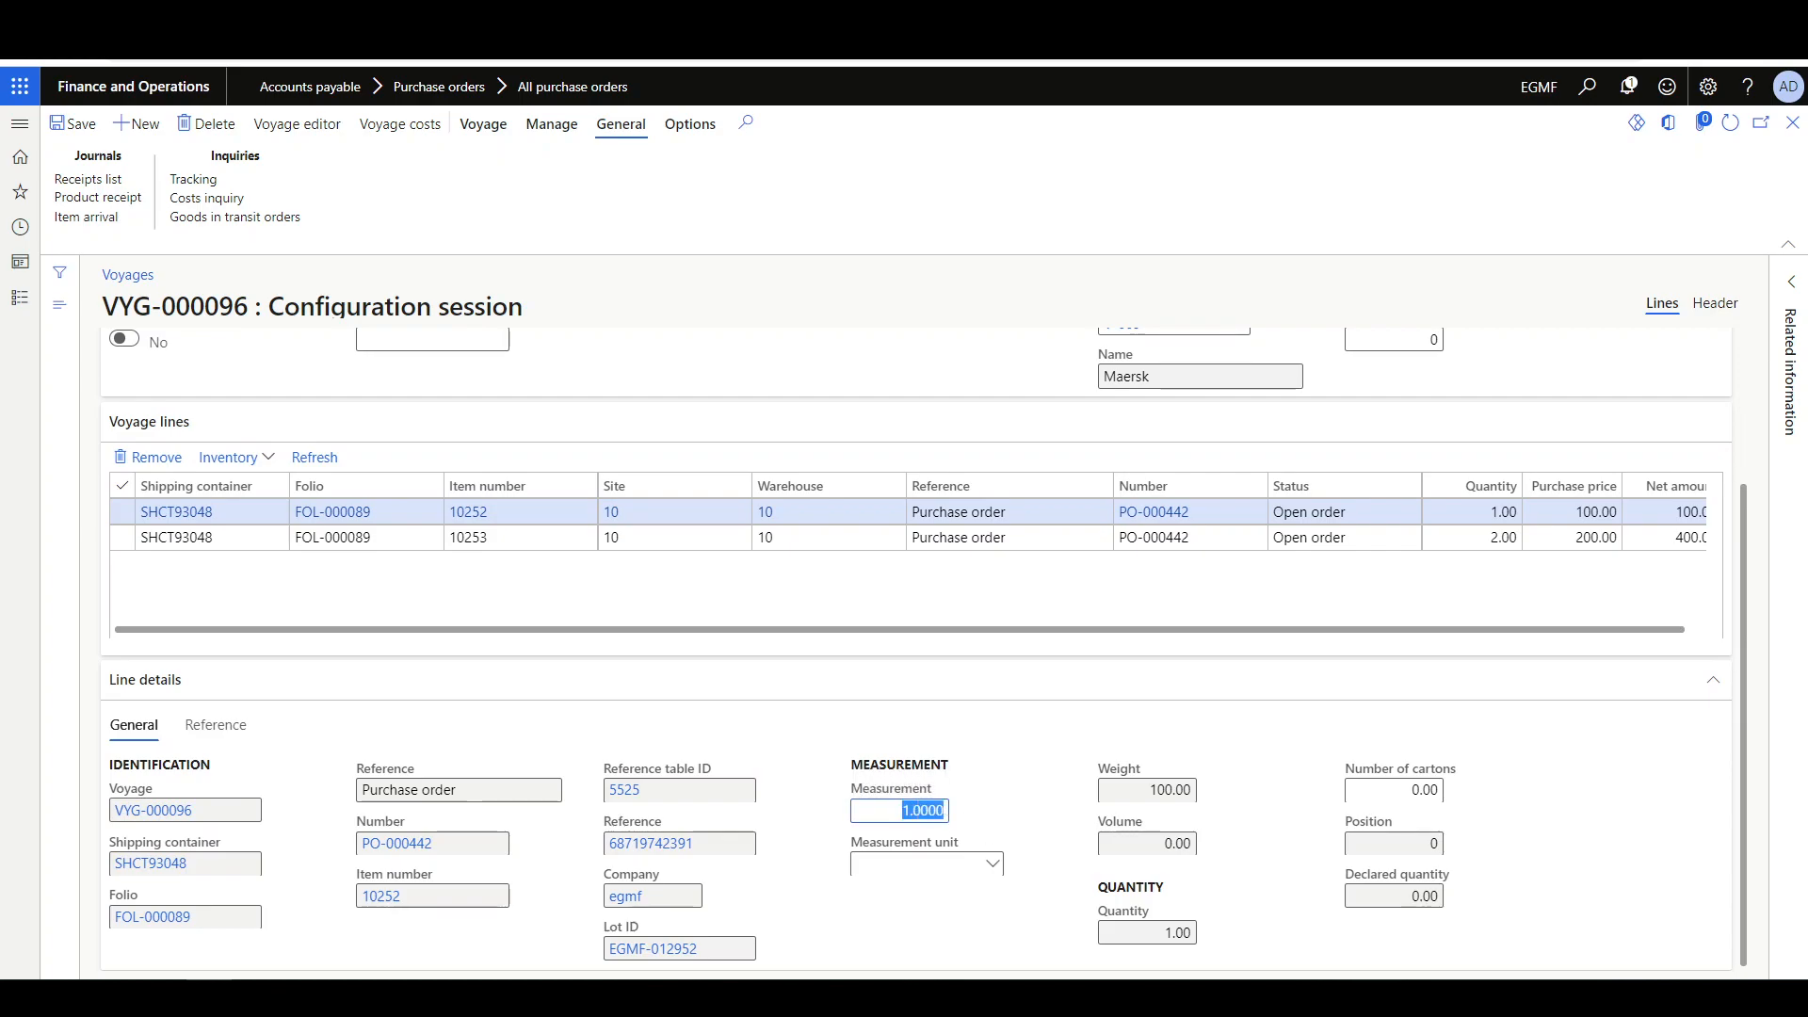
{"action": "left_click", "coordinate": [801, 537]}
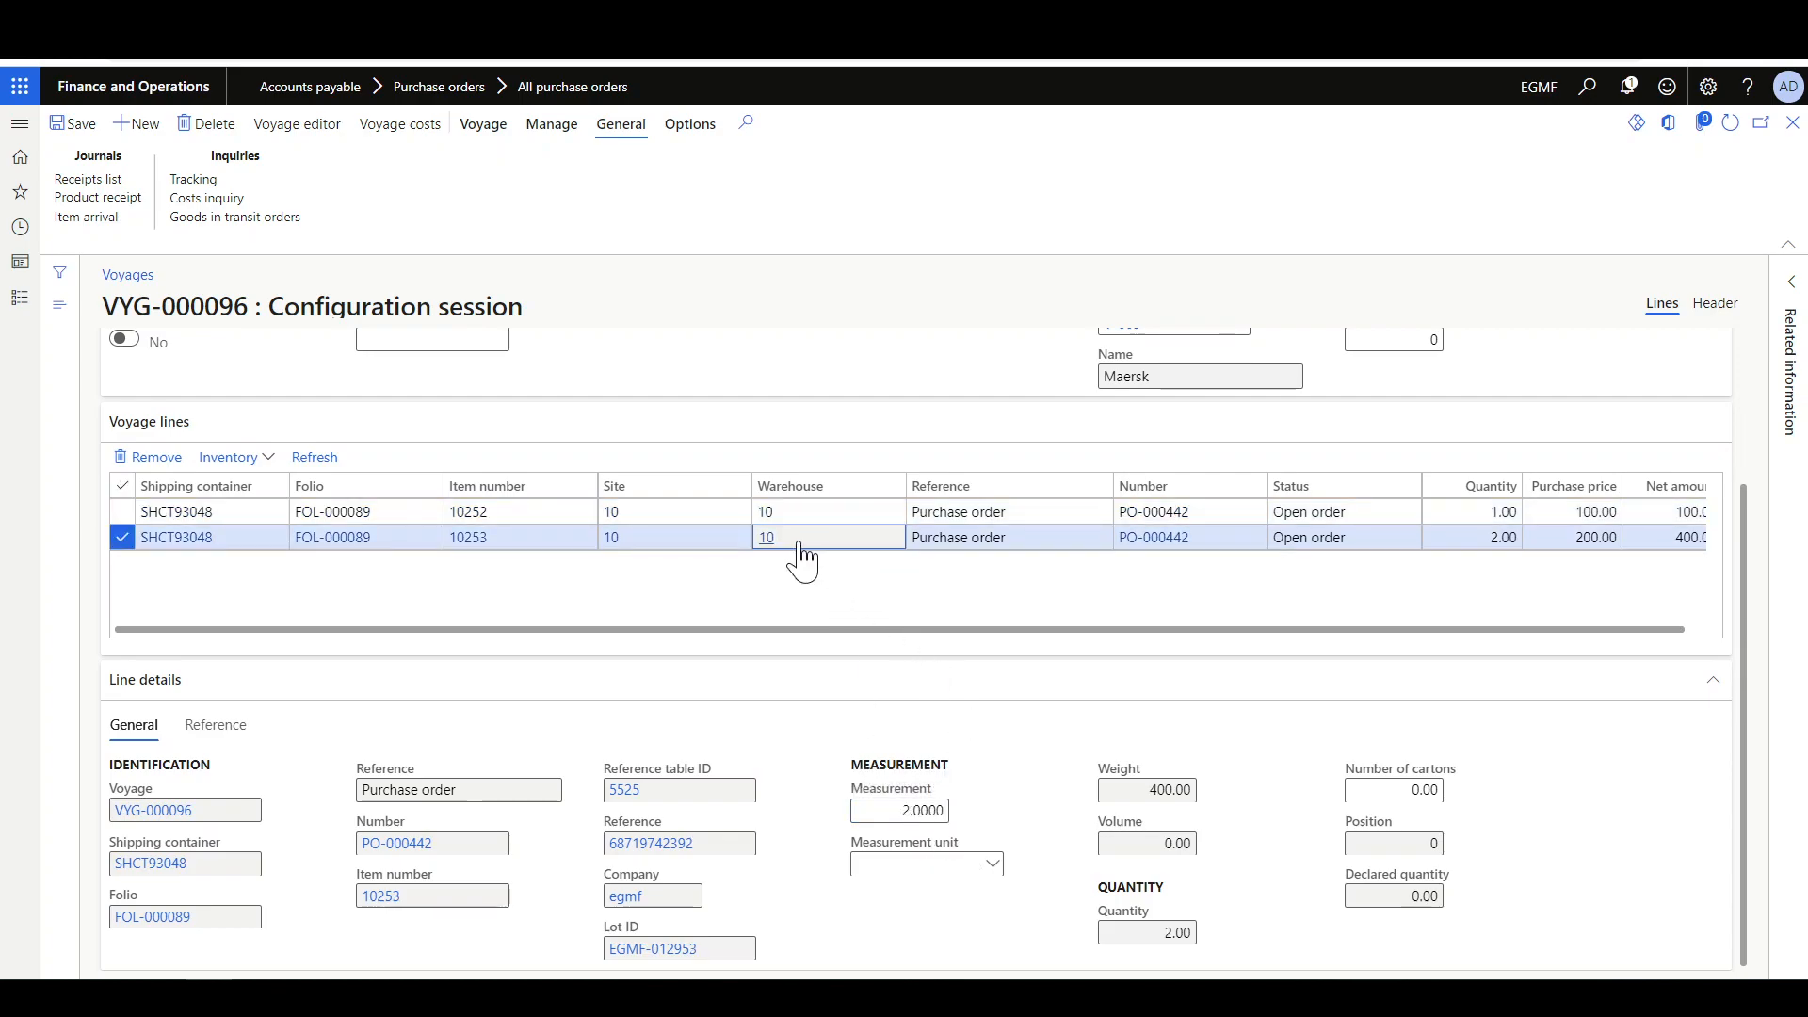
- Reopen the voyage's costs inquiry and sort its lines by cost type code in descending order
{"action": "scroll", "coordinate": [921, 739], "scroll_direction": "up", "scroll_amount": 2}
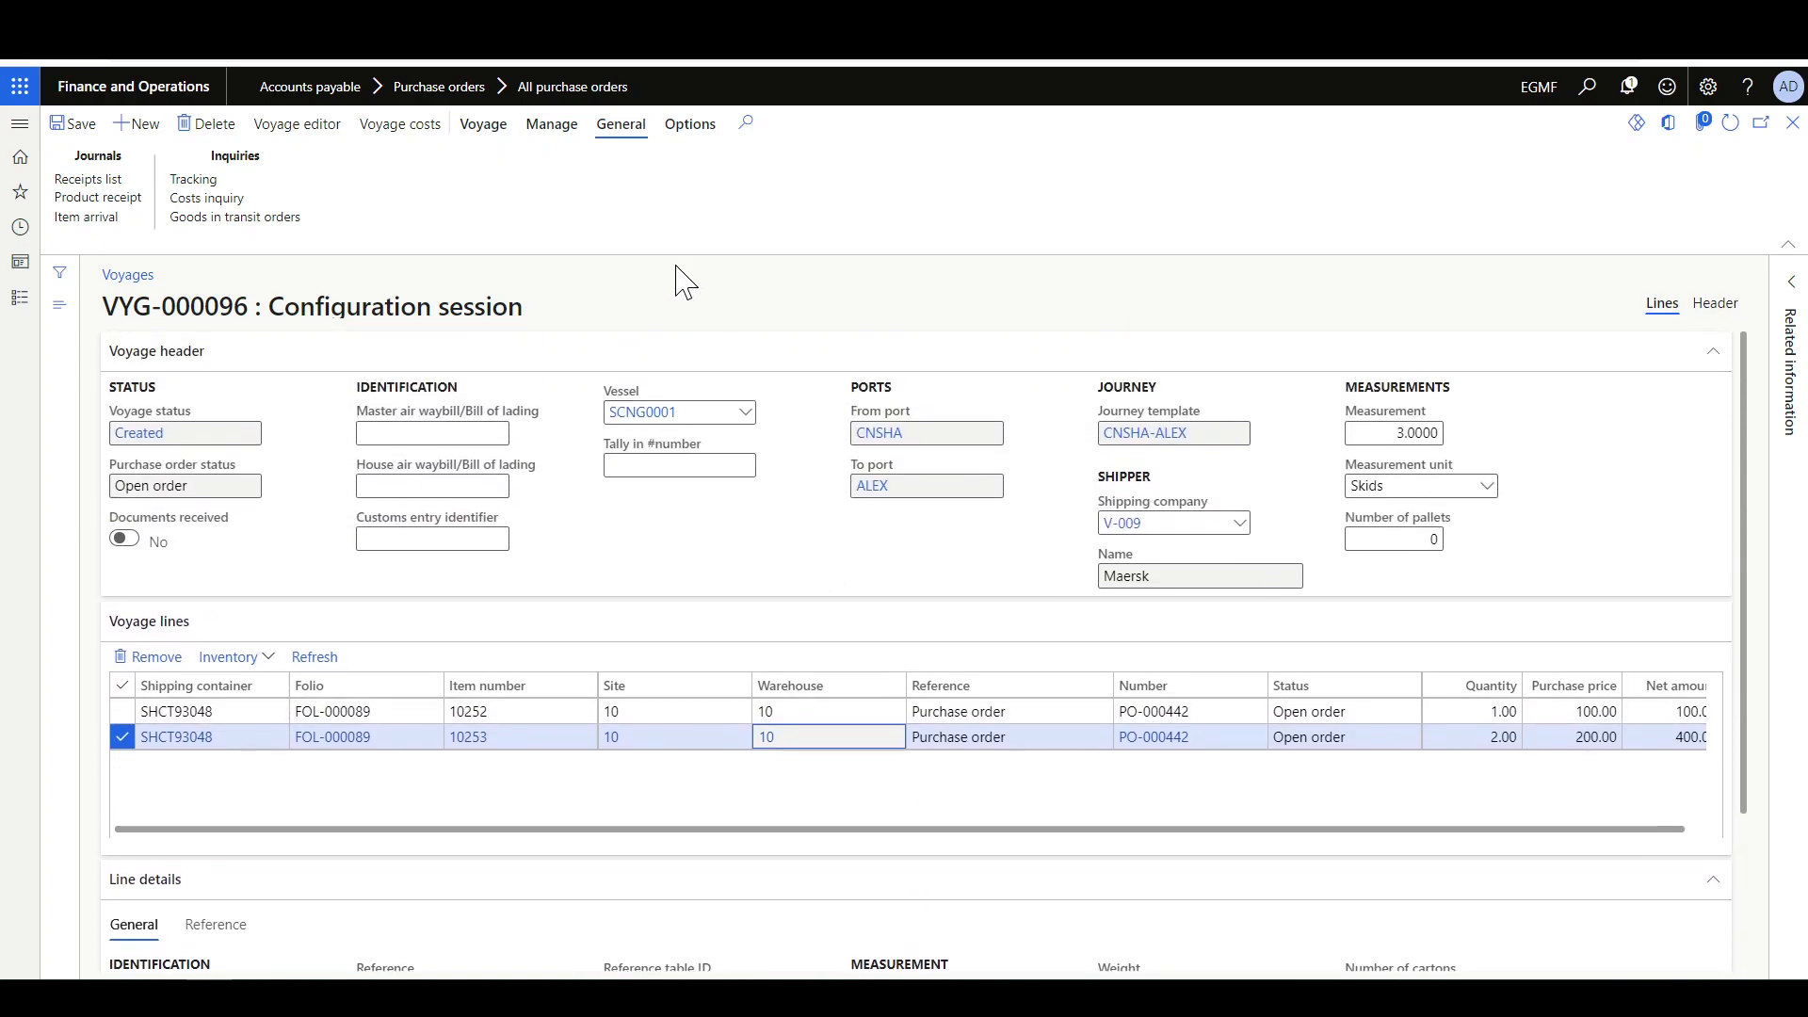
{"action": "left_click", "coordinate": [217, 200]}
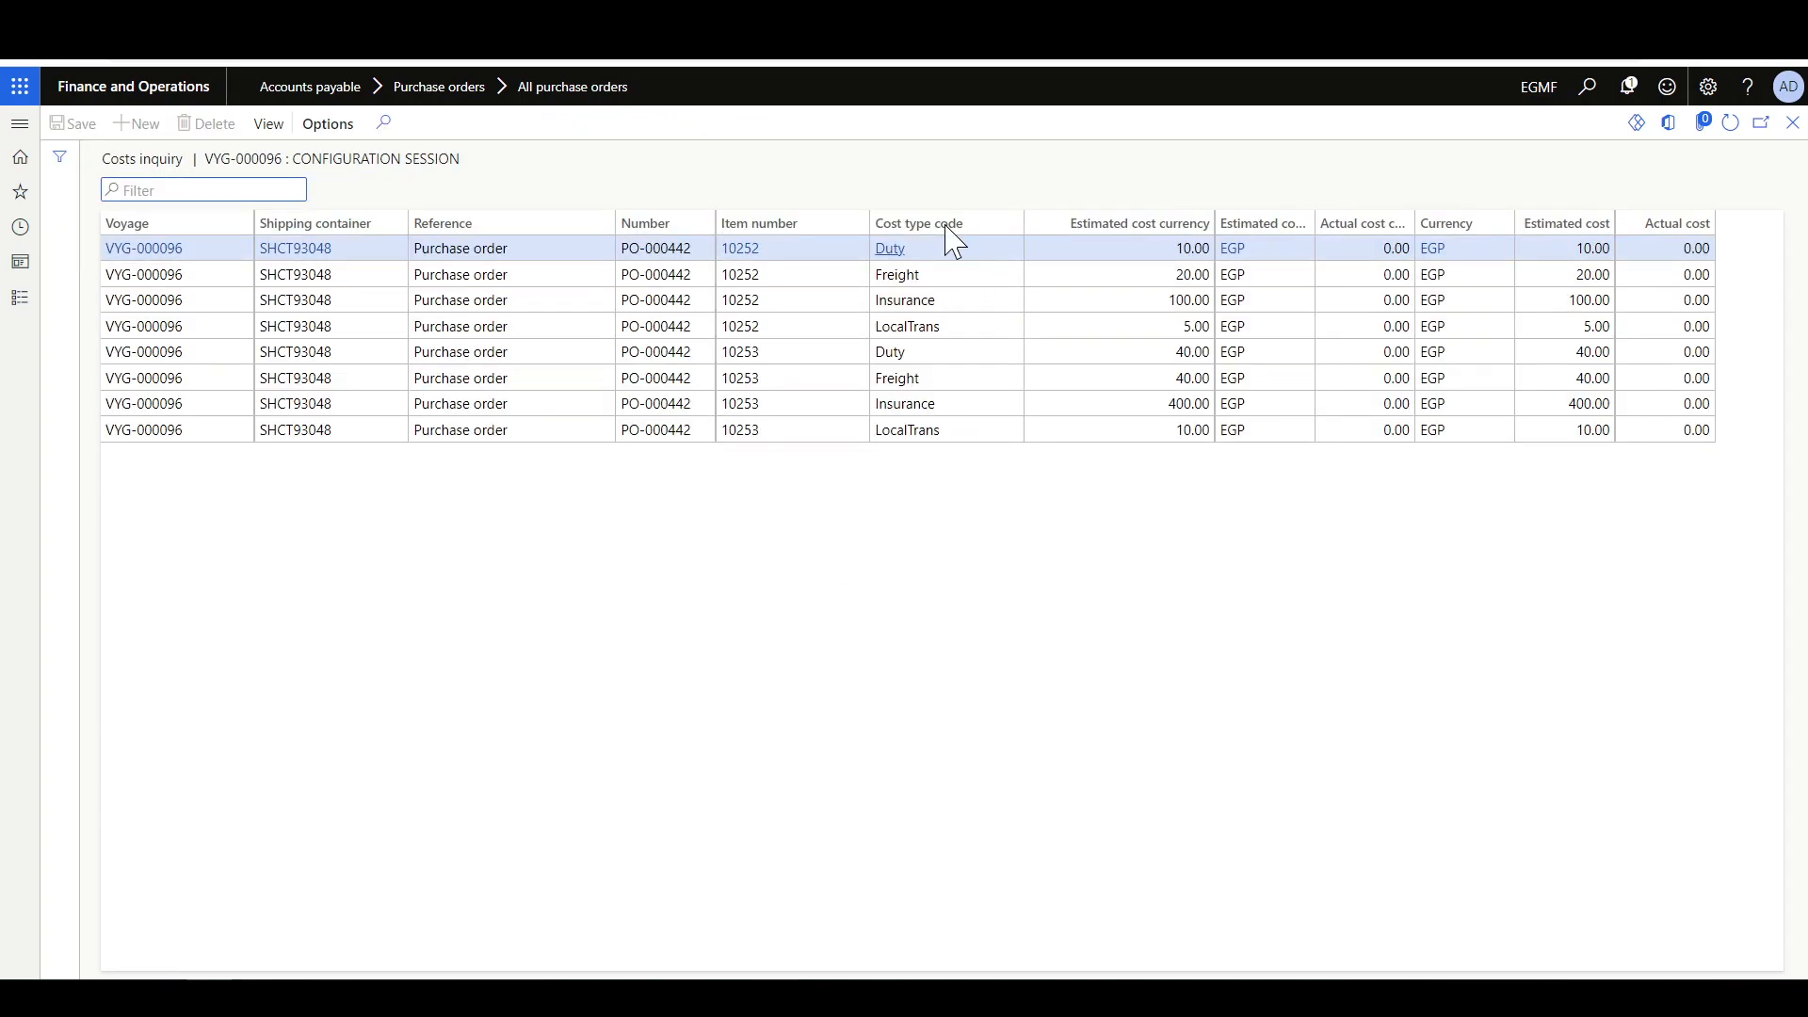
{"action": "left_click", "coordinate": [947, 226]}
{"action": "left_click", "coordinate": [936, 278]}
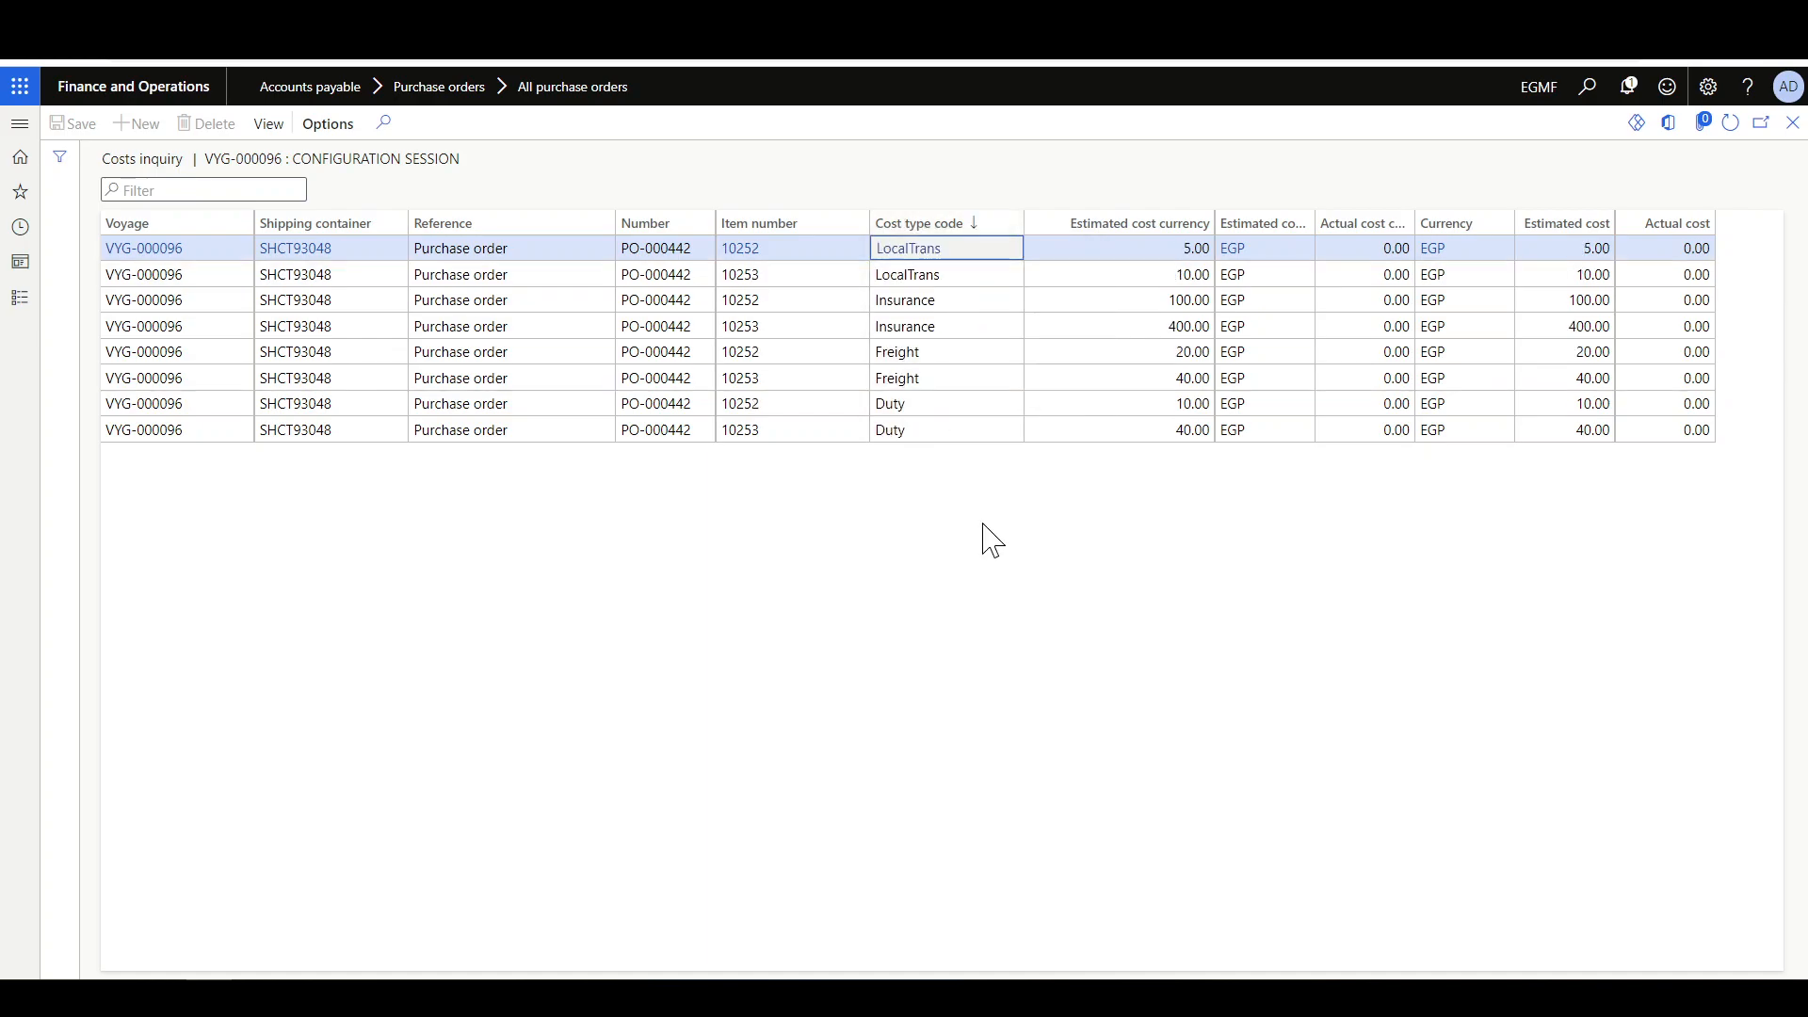
- Compare the Freight estimated costs of both items with the quantity breaks of the Freight voyage auto cost
{"action": "left_click", "coordinate": [947, 351]}
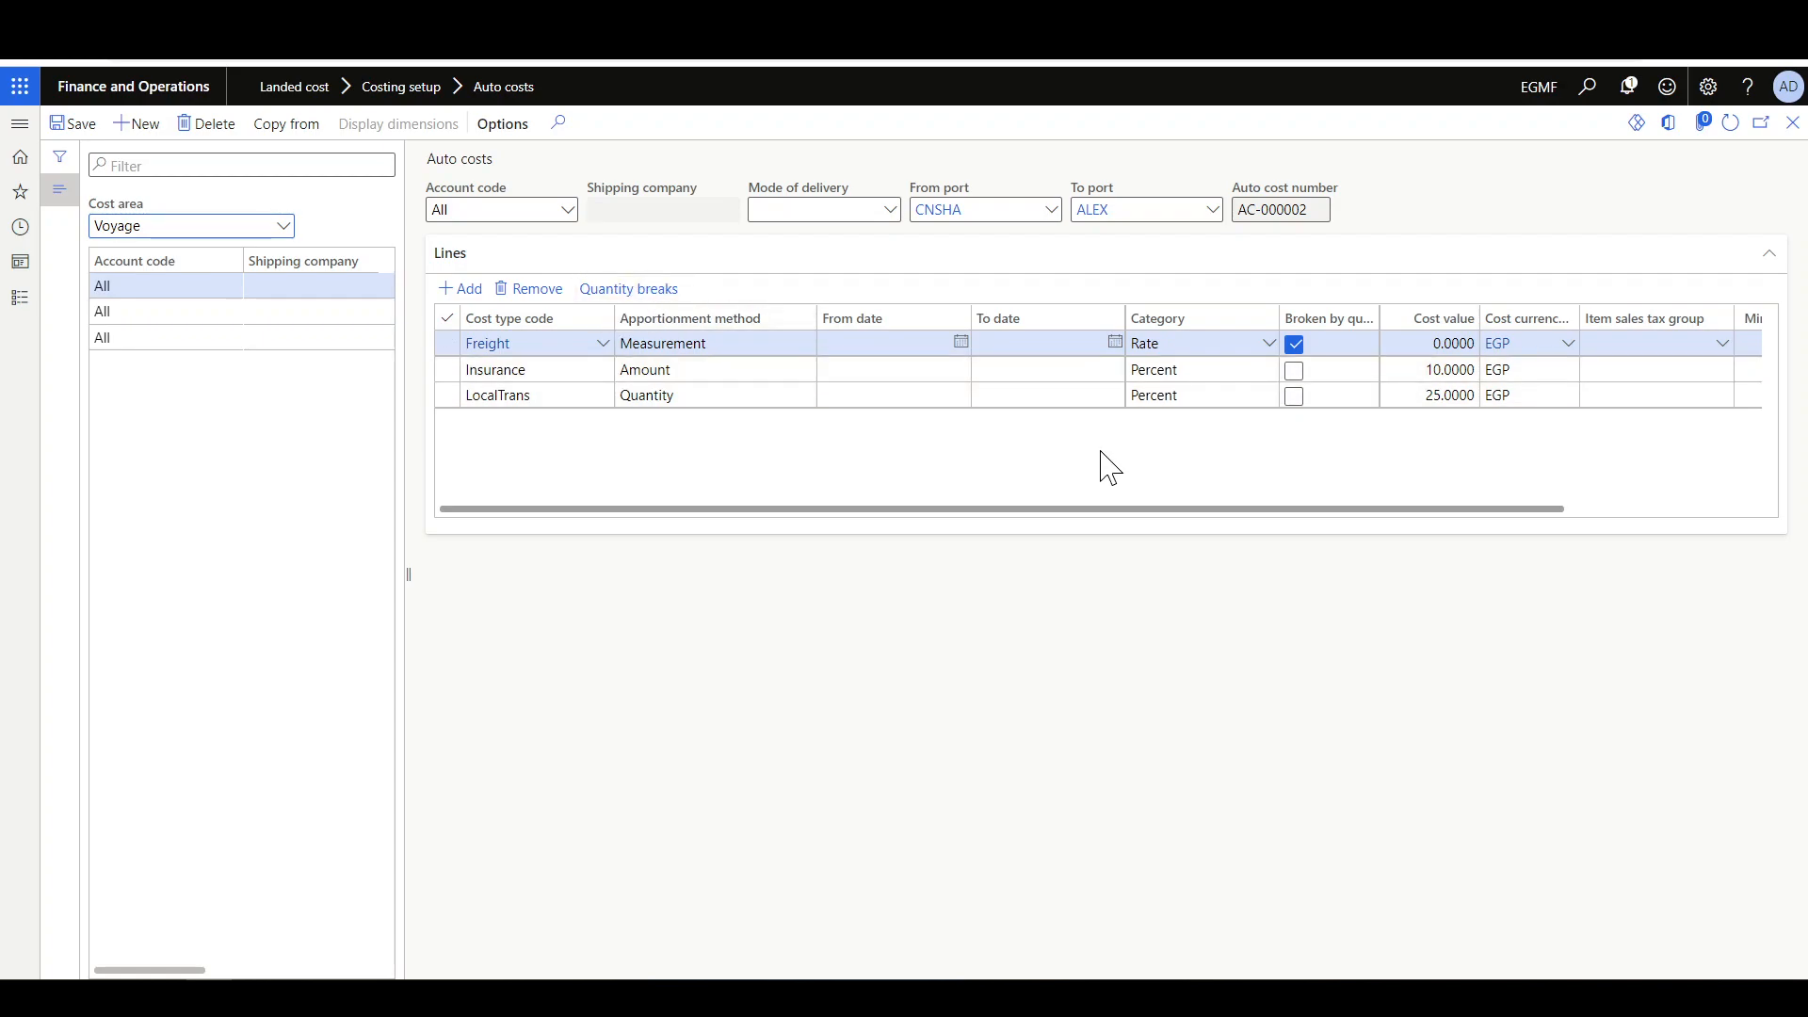
{"action": "left_click", "coordinate": [629, 288]}
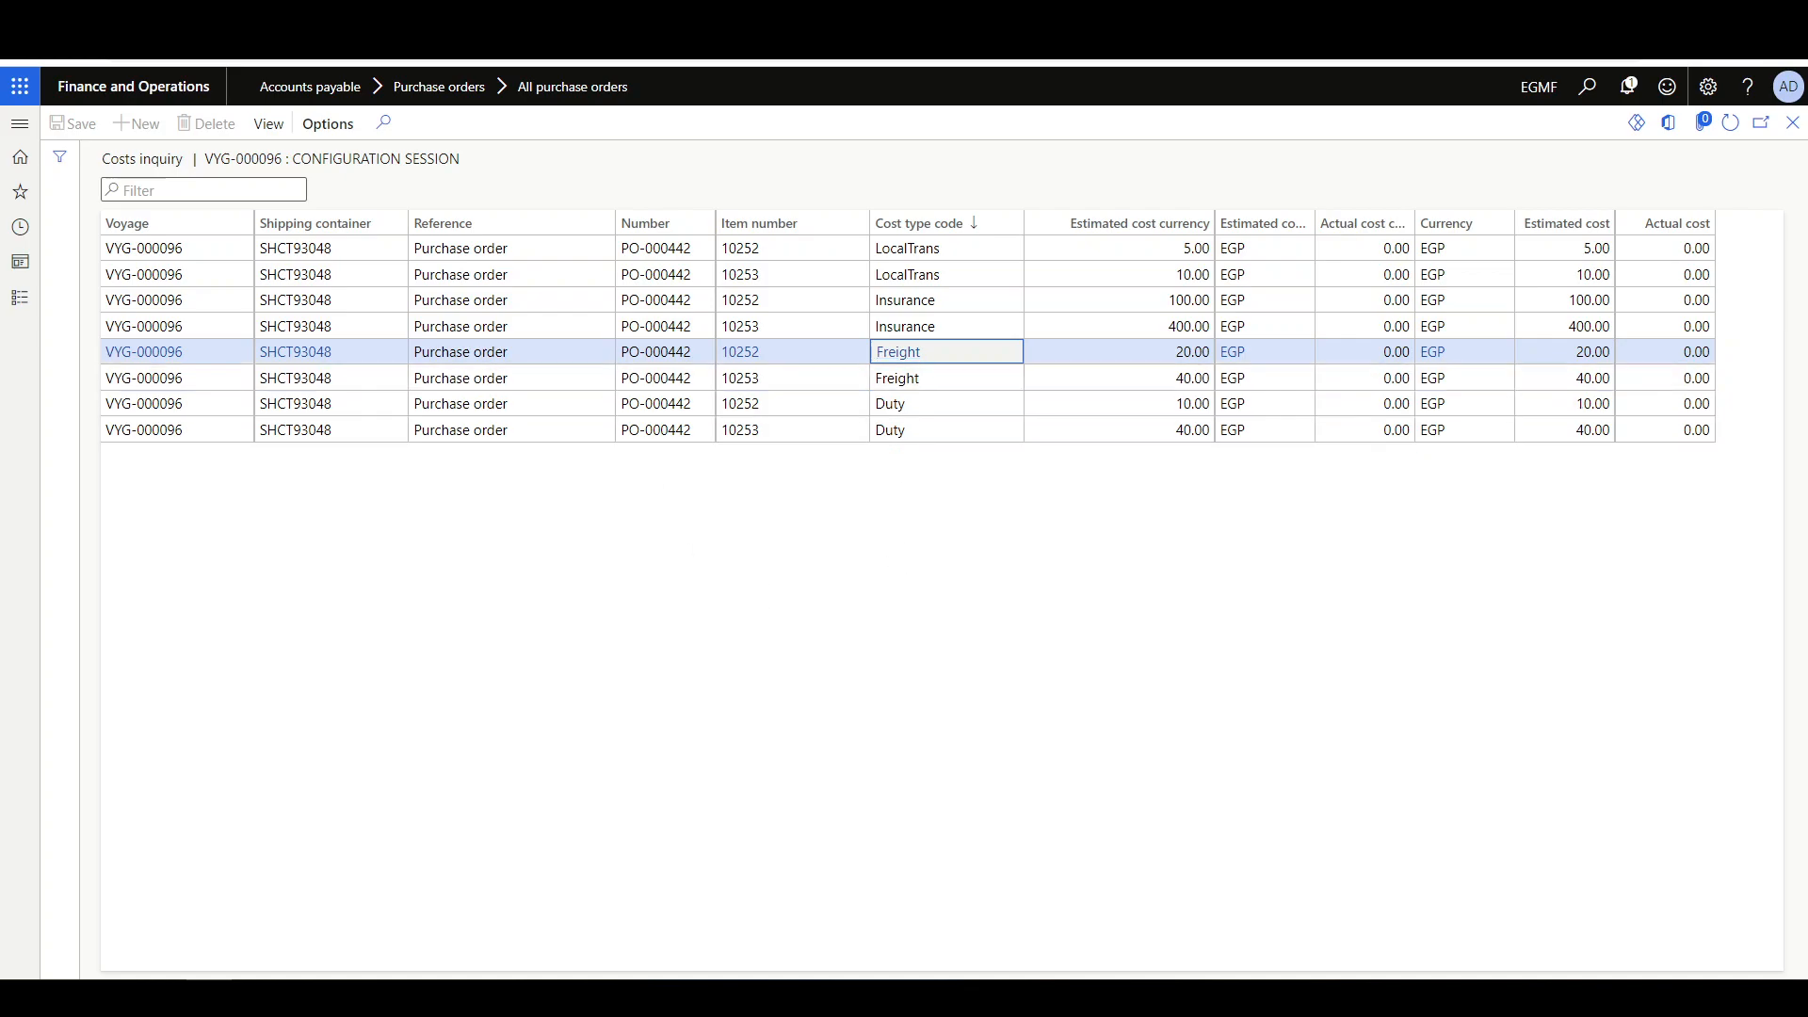
{"action": "left_click", "coordinate": [907, 378]}
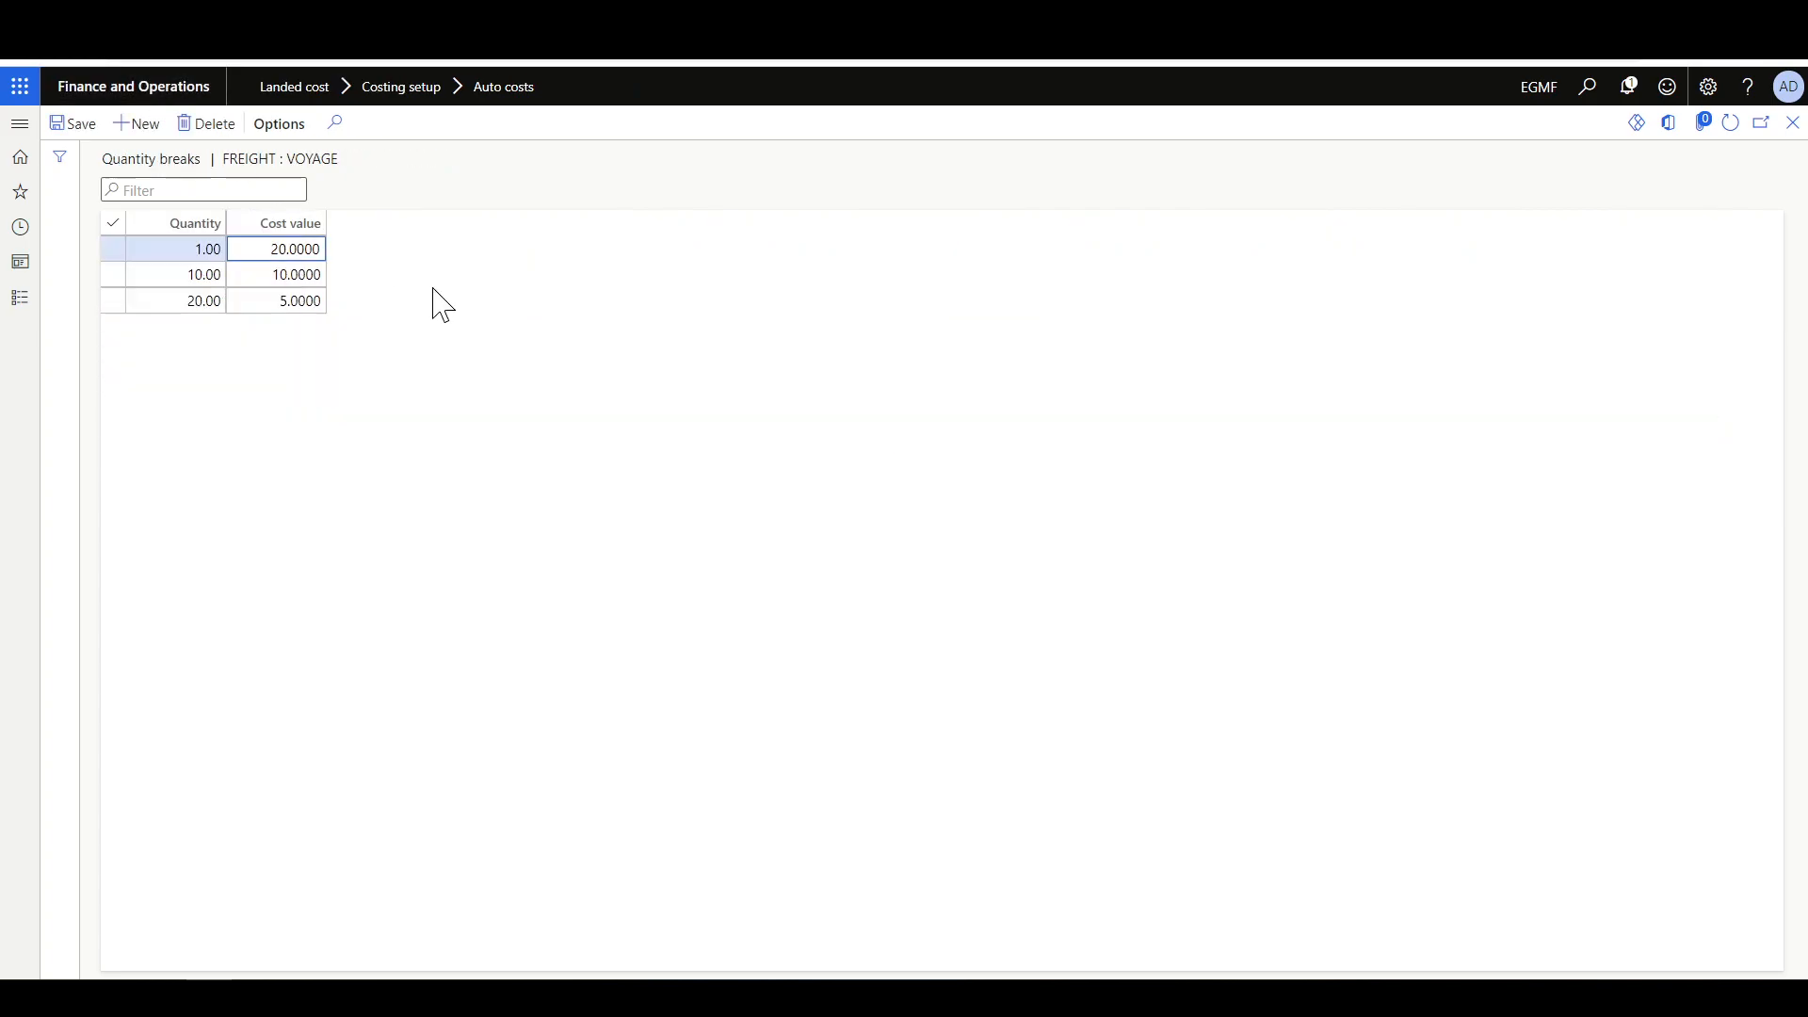
{"action": "key", "text": "Escape"}
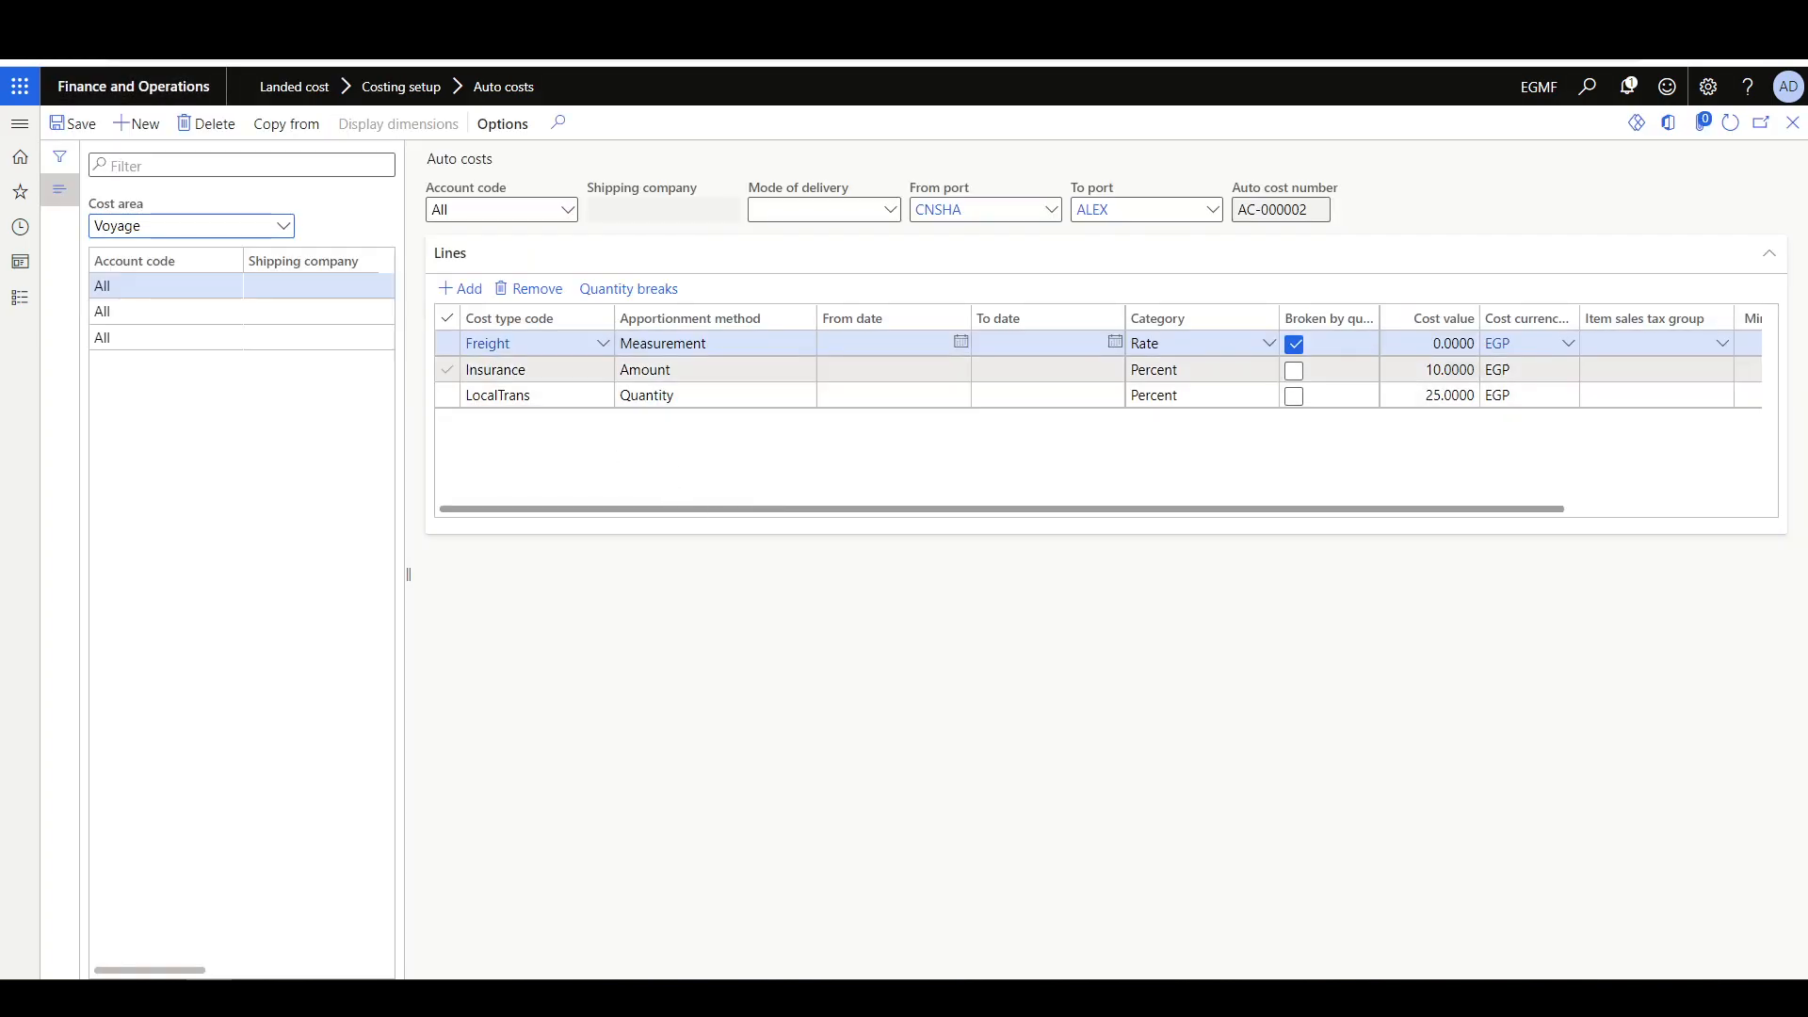
- Check the Insurance auto cost's percentage and minimum cost against the Insurance estimated costs in the costs inquiry
{"action": "left_click", "coordinate": [546, 370]}
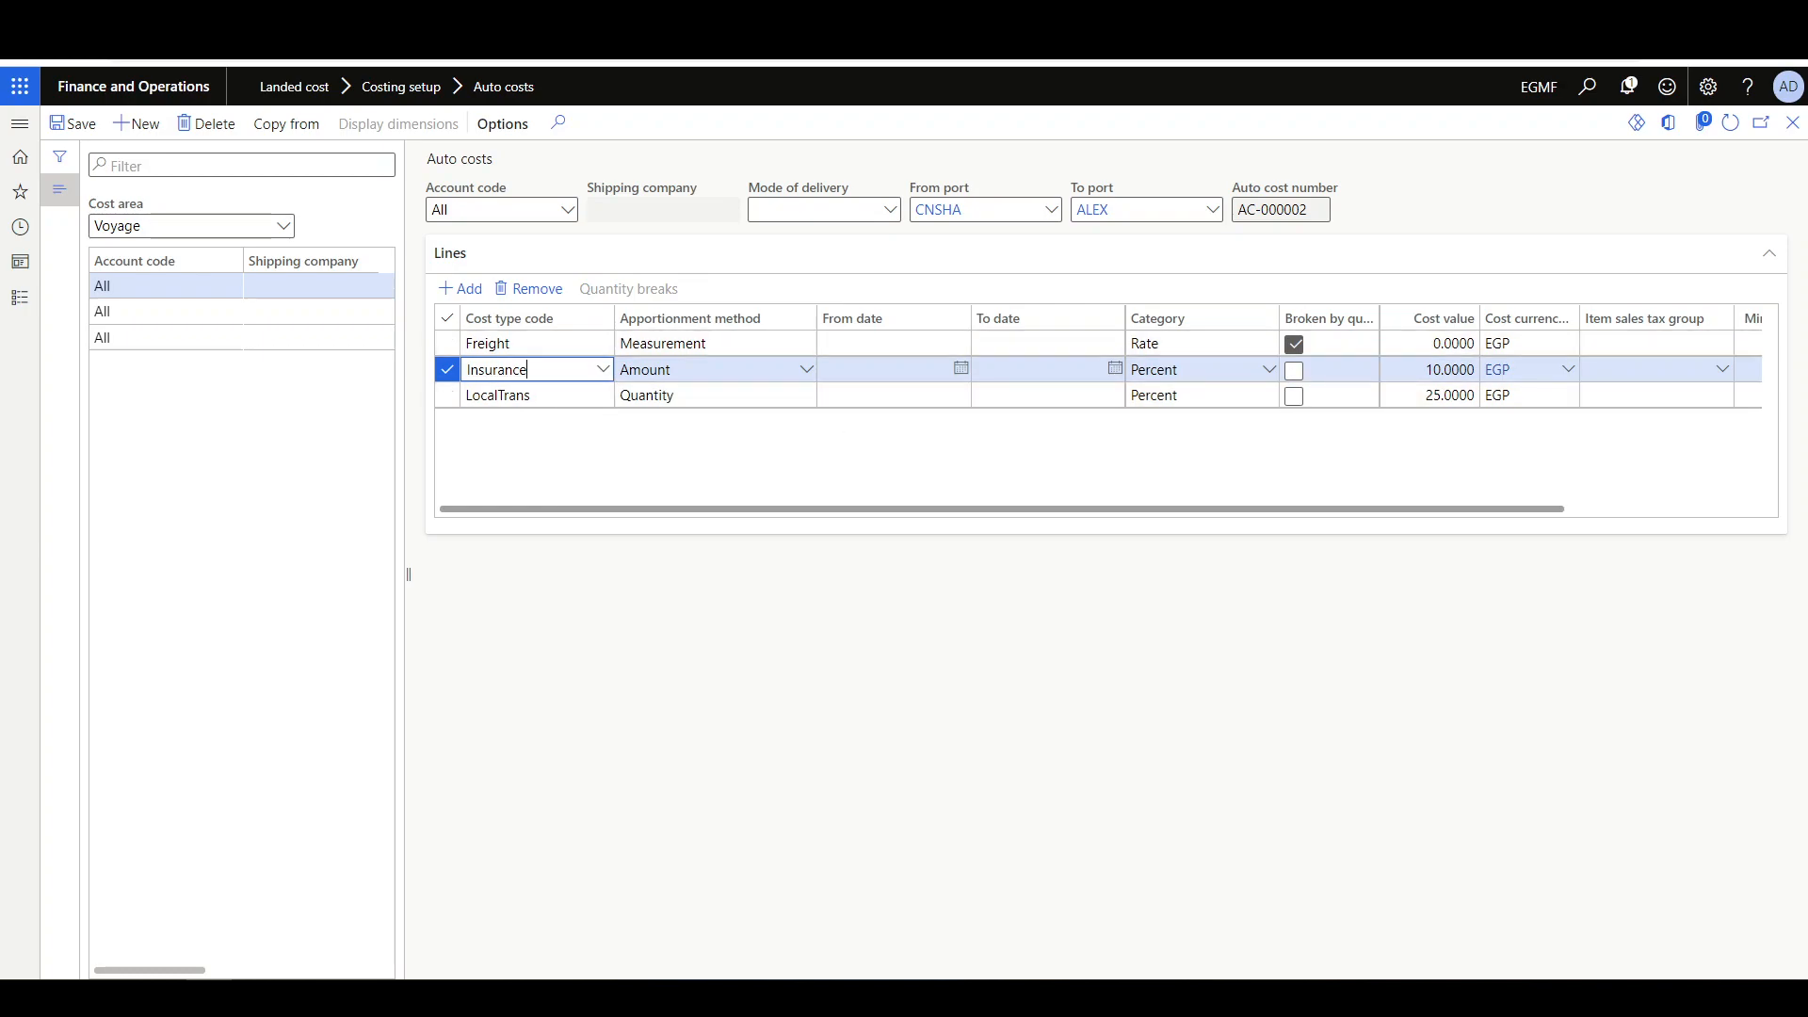
{"action": "scroll", "coordinate": [1545, 464], "scroll_direction": "right", "scroll_amount": 3}
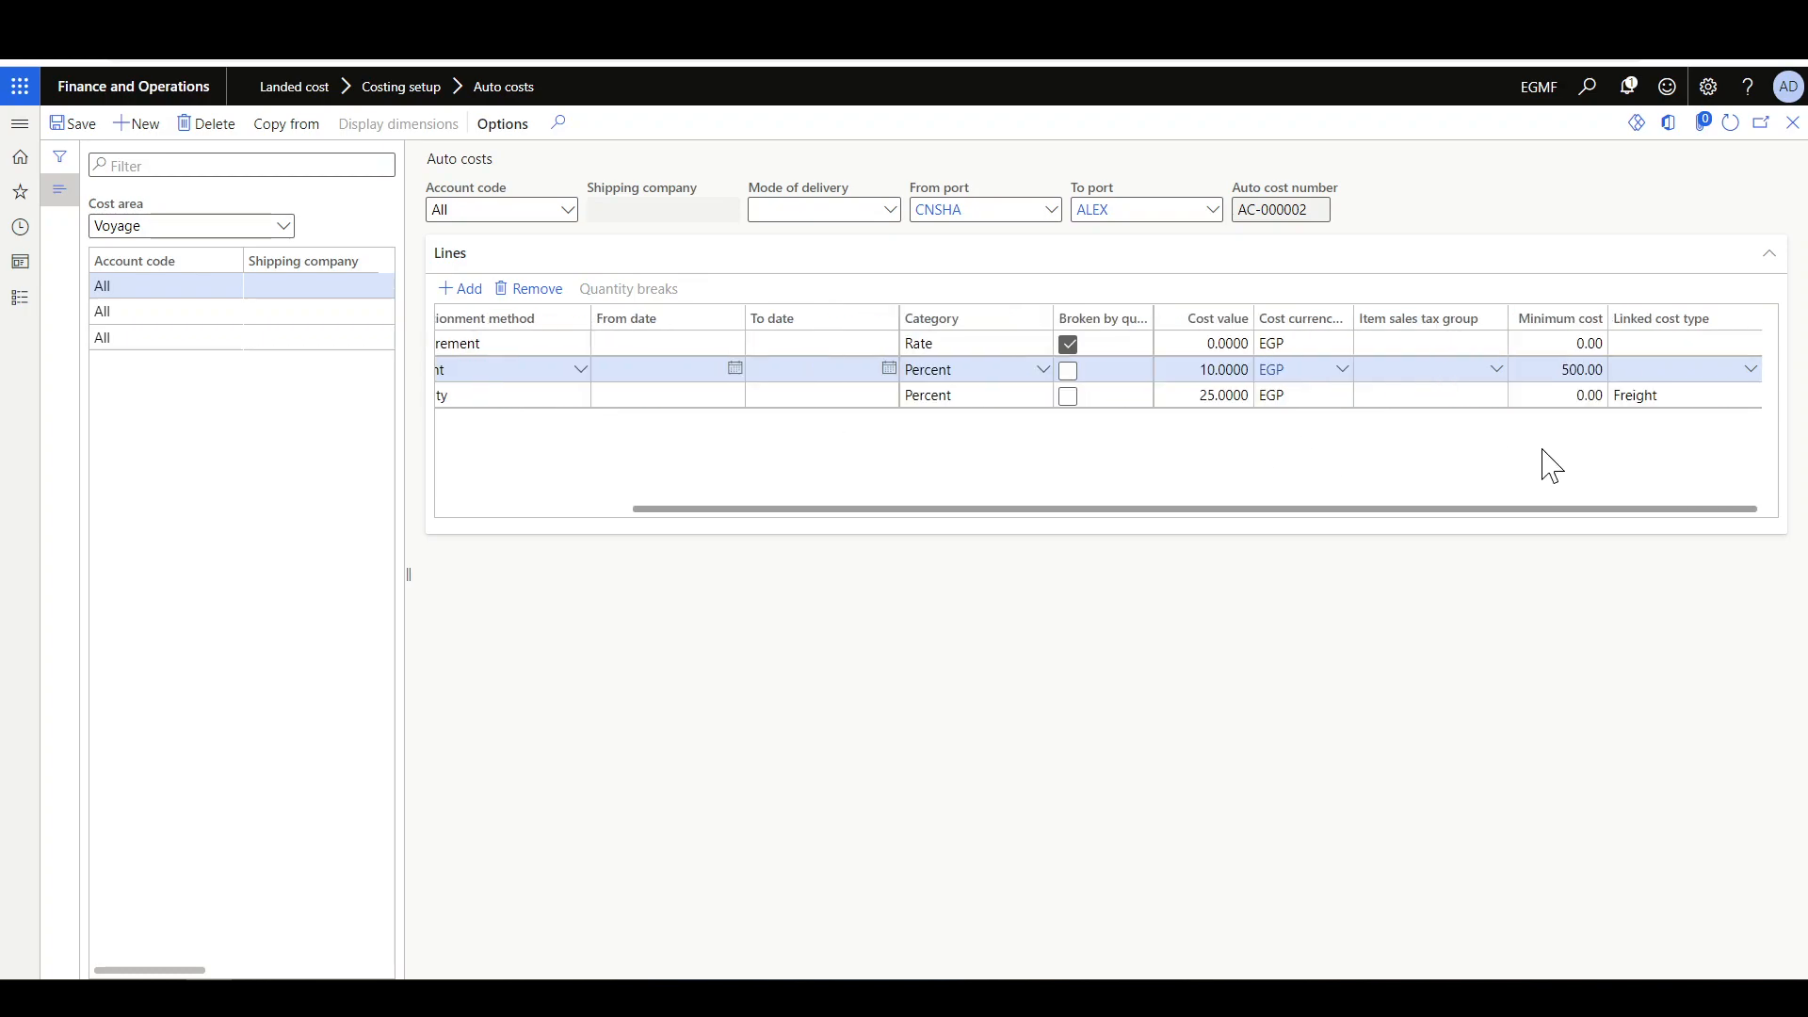
{"action": "scroll", "coordinate": [1545, 465], "scroll_direction": "left", "scroll_amount": 3}
{"action": "scroll", "coordinate": [1558, 396], "scroll_direction": "right", "scroll_amount": 3}
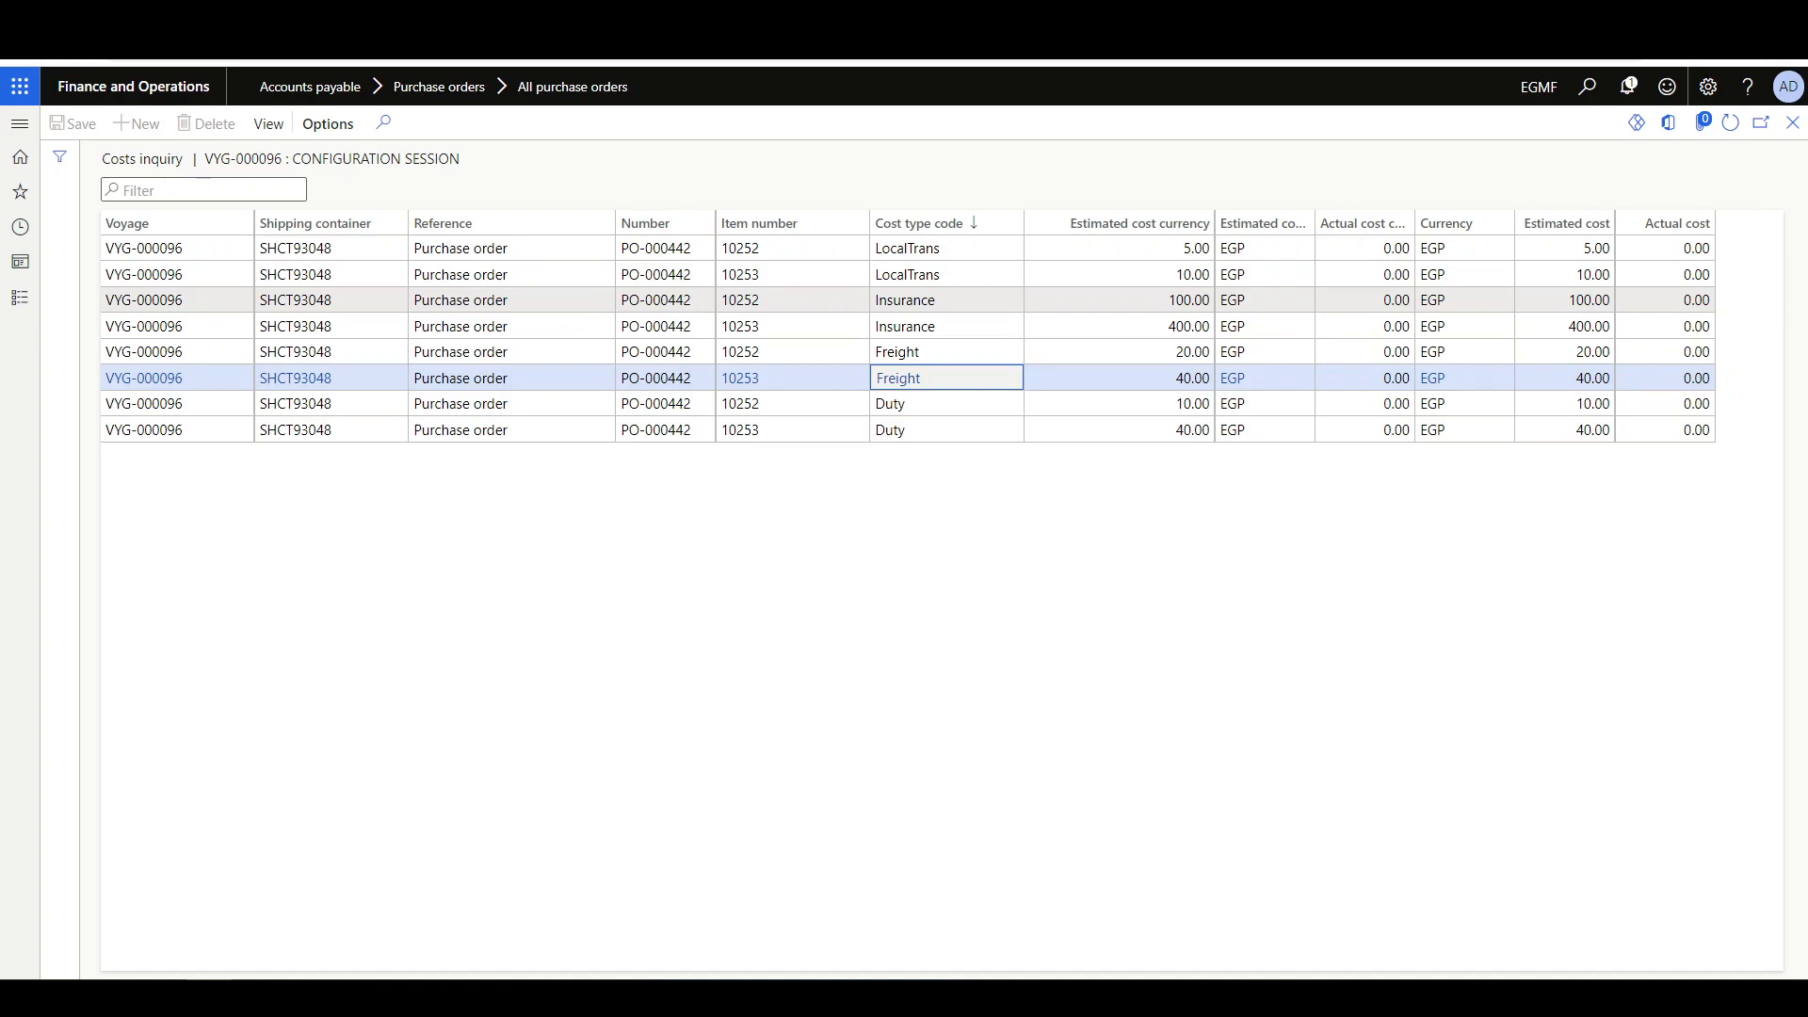
{"action": "left_click", "coordinate": [918, 299]}
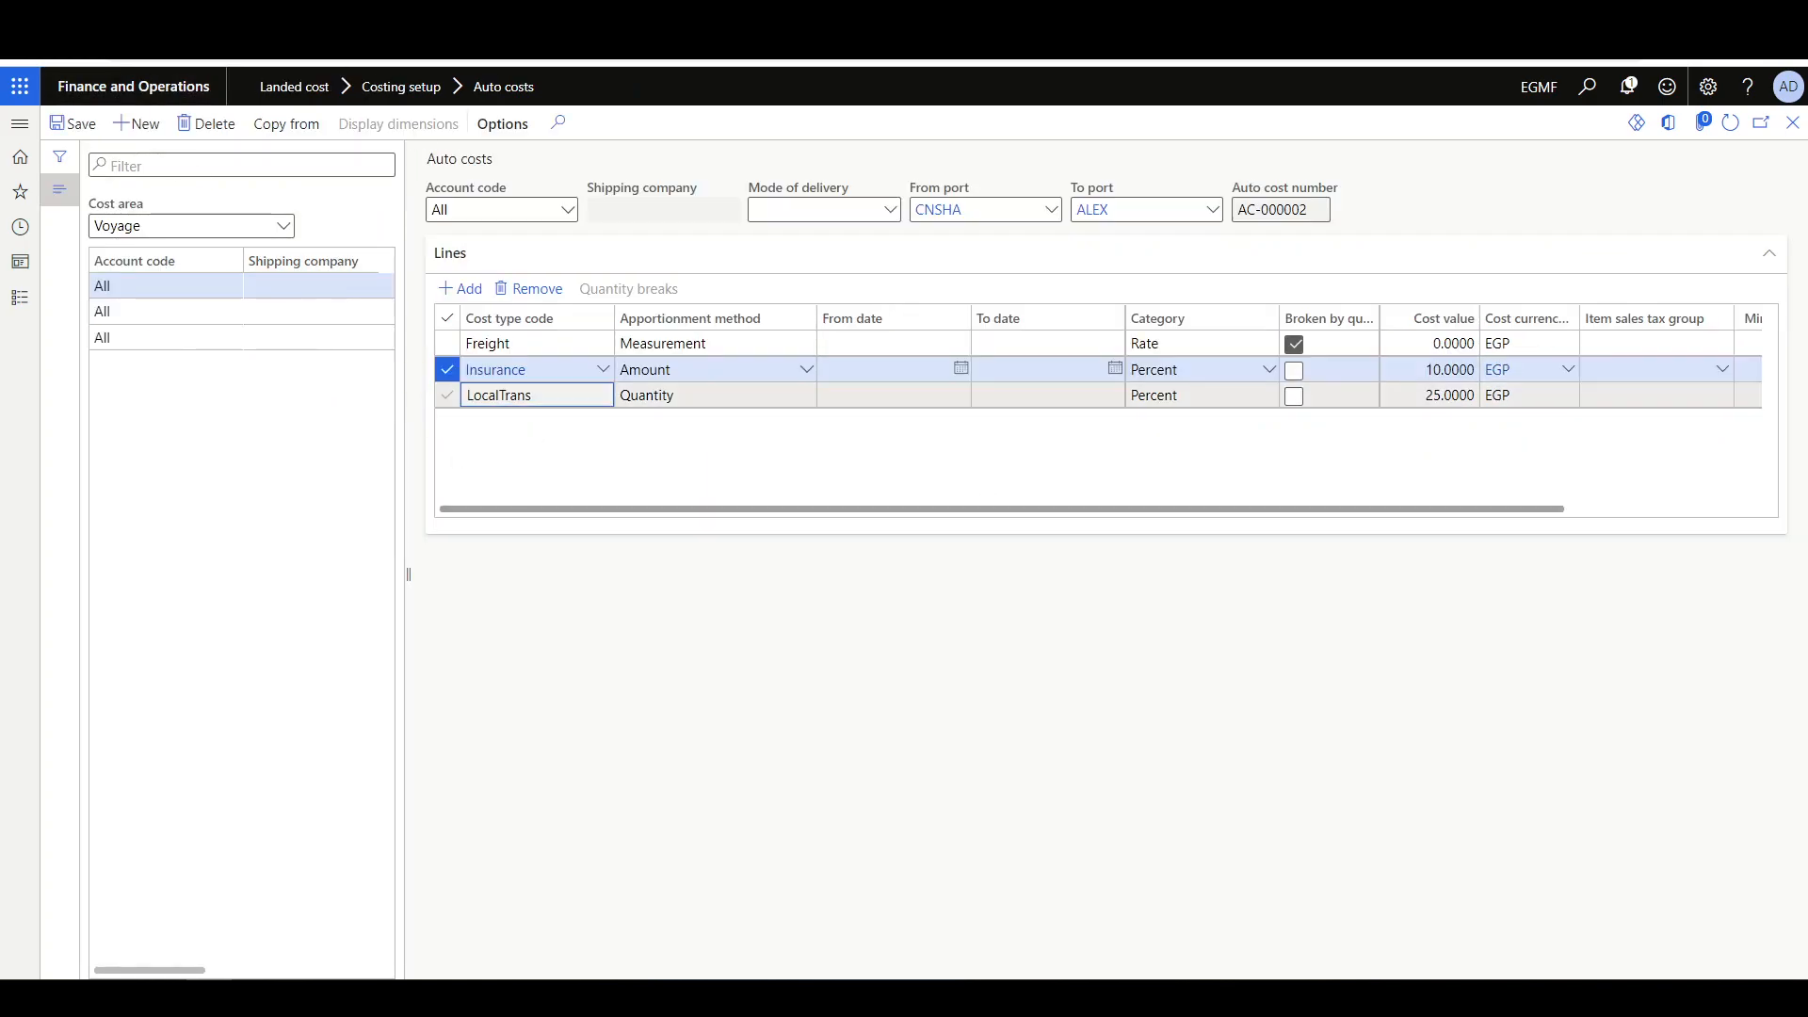
- Check the apportionment method, cost value and linked cost type of the LocalTrans auto cost line
{"action": "left_click", "coordinate": [537, 395]}
{"action": "left_click", "coordinate": [704, 423]}
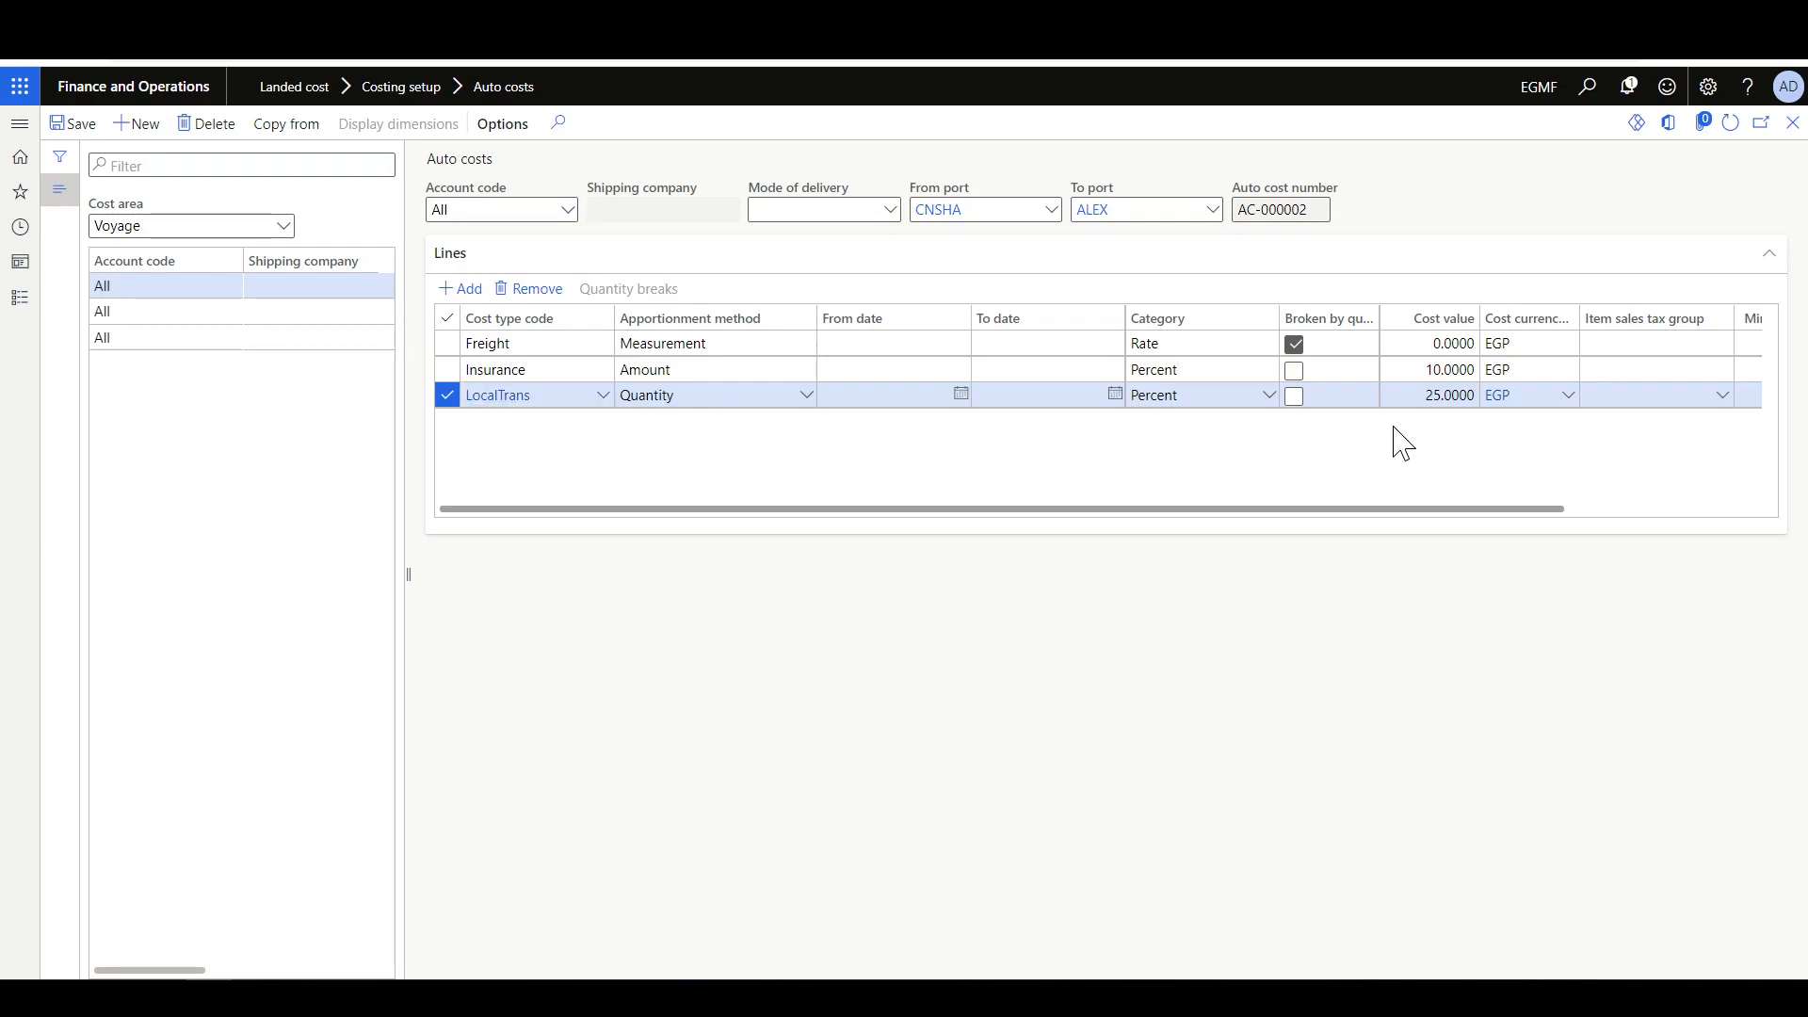
{"action": "scroll", "coordinate": [1343, 443], "scroll_direction": "right", "scroll_amount": 3}
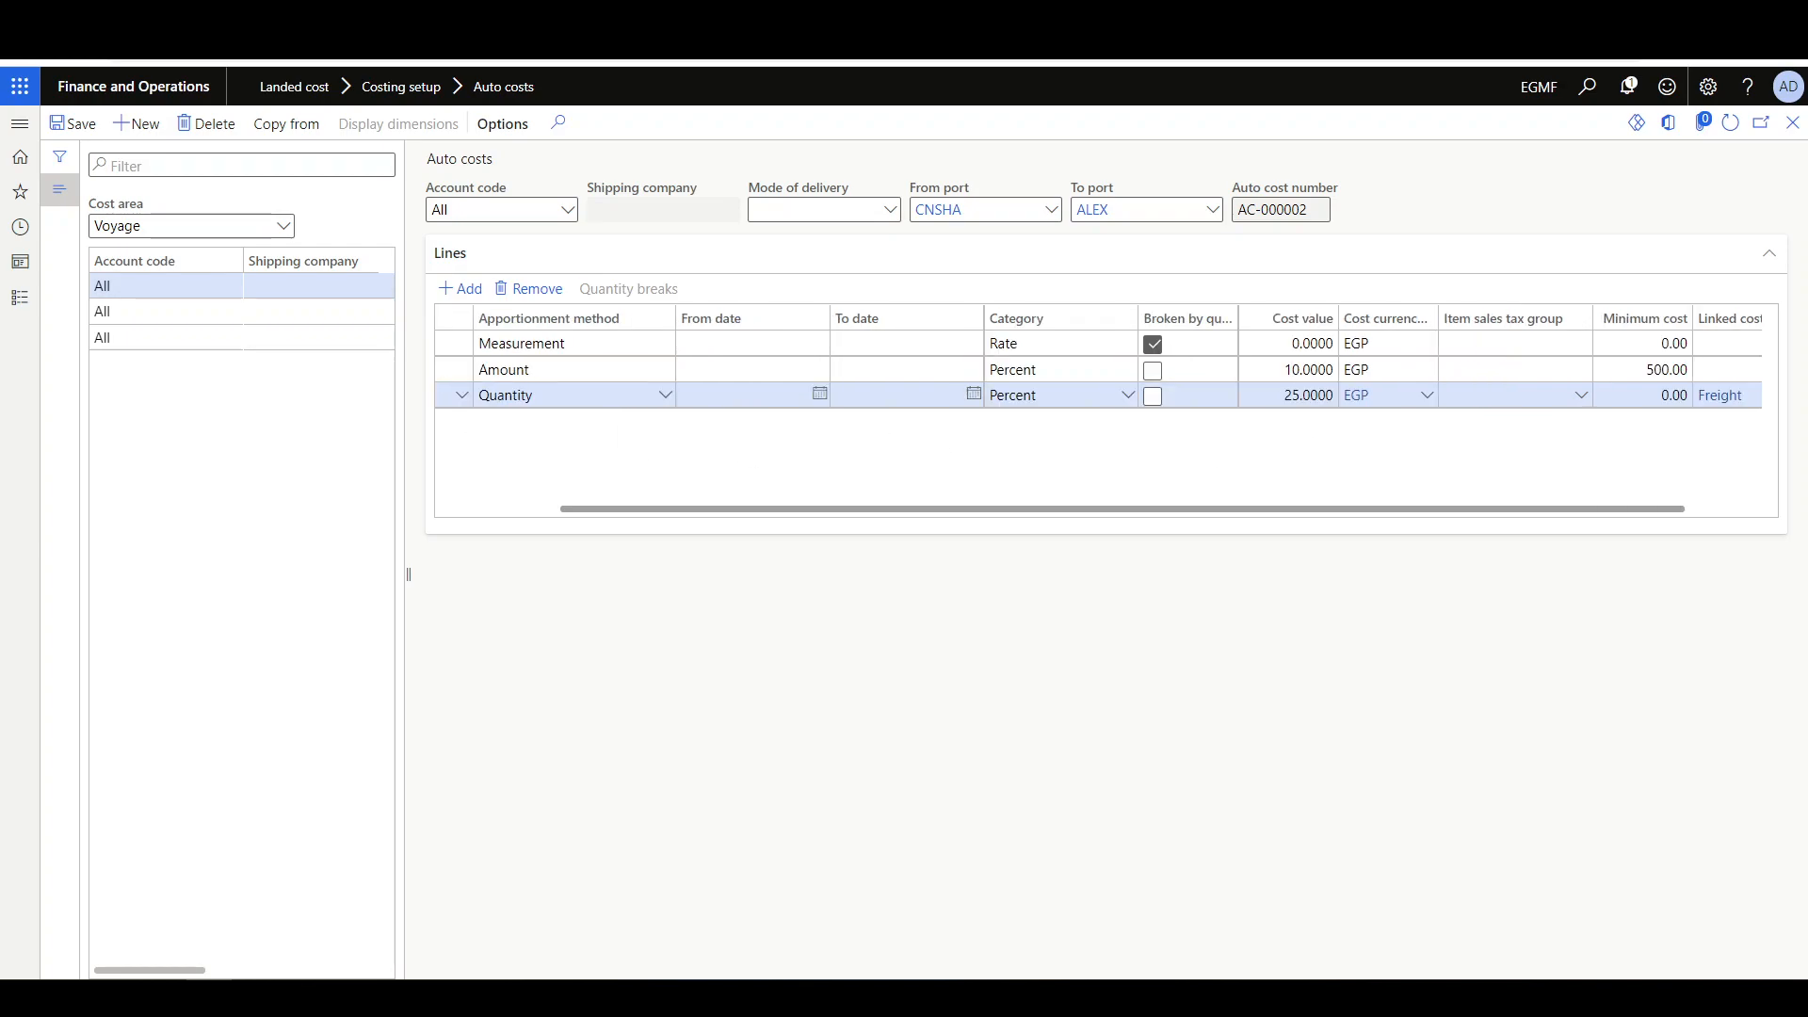
{"action": "scroll", "coordinate": [665, 480], "scroll_direction": "left", "scroll_amount": 3}
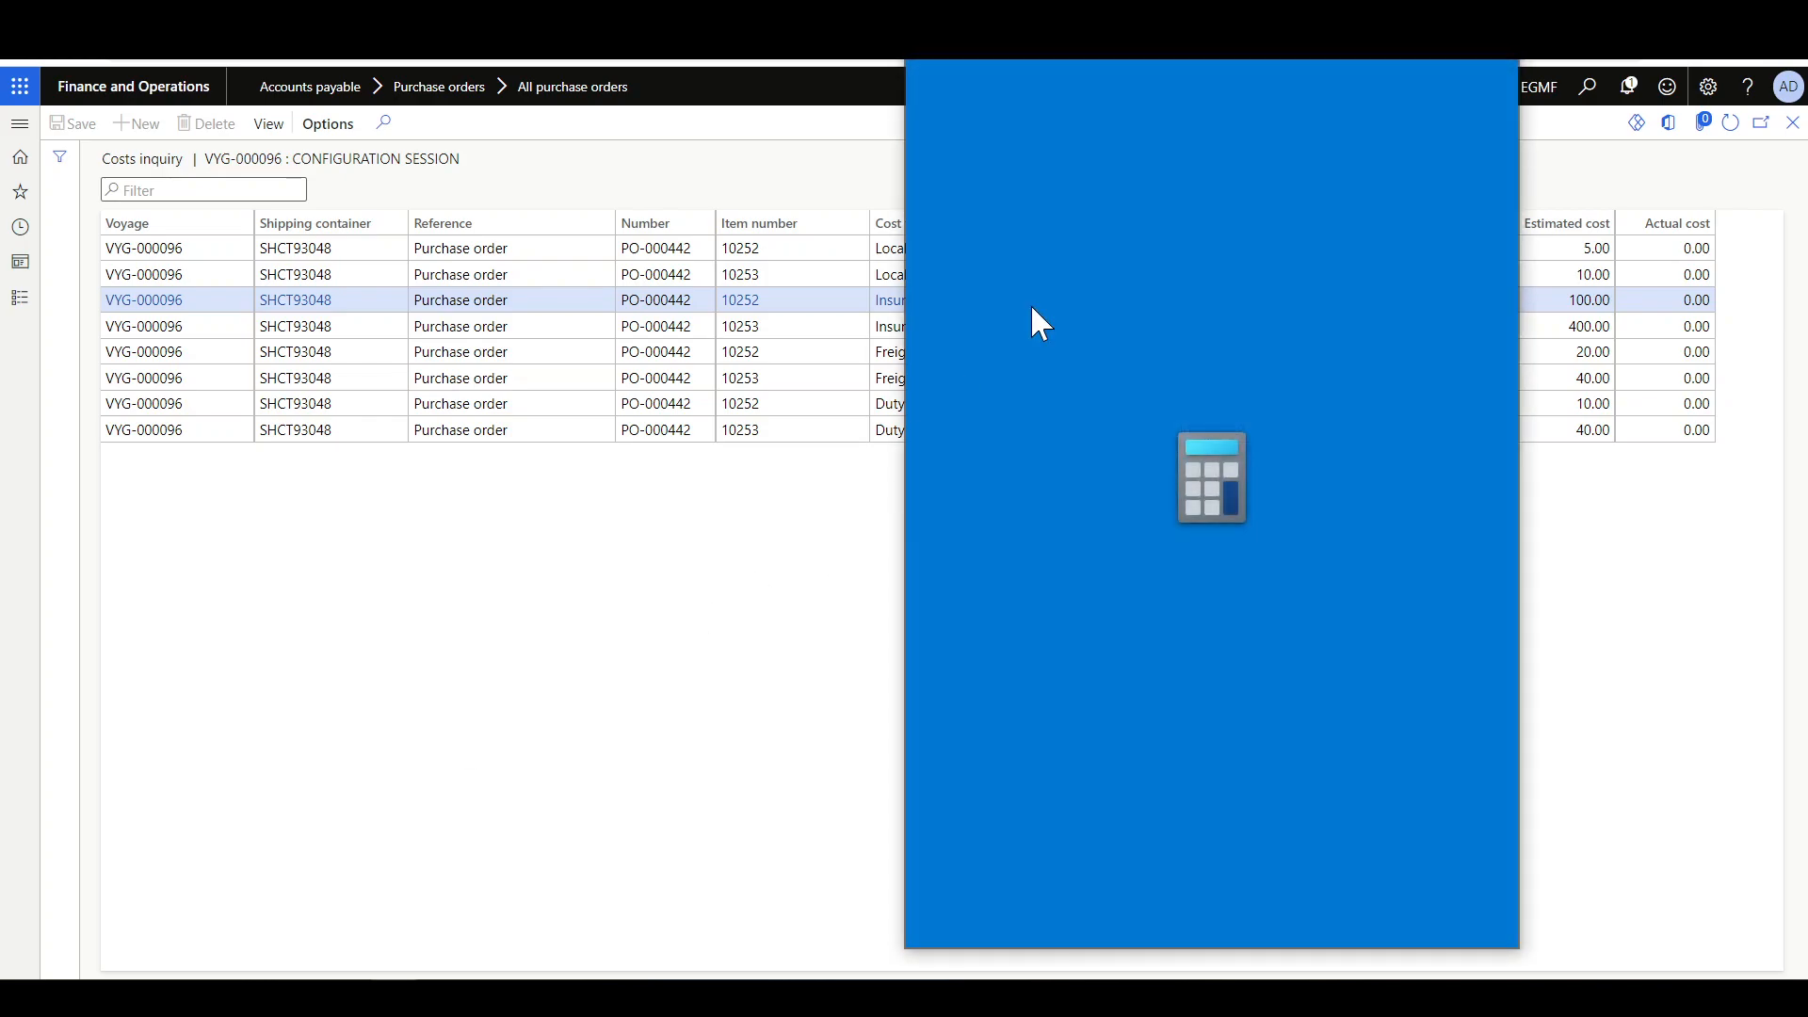
- Switch to Calculator, shrink its window beside the costs inquiry and calculate 25 percent of the total freight cost of 60
{"action": "left_click_drag", "start_coordinate": [1142, 38], "coordinate": [650, 240]}
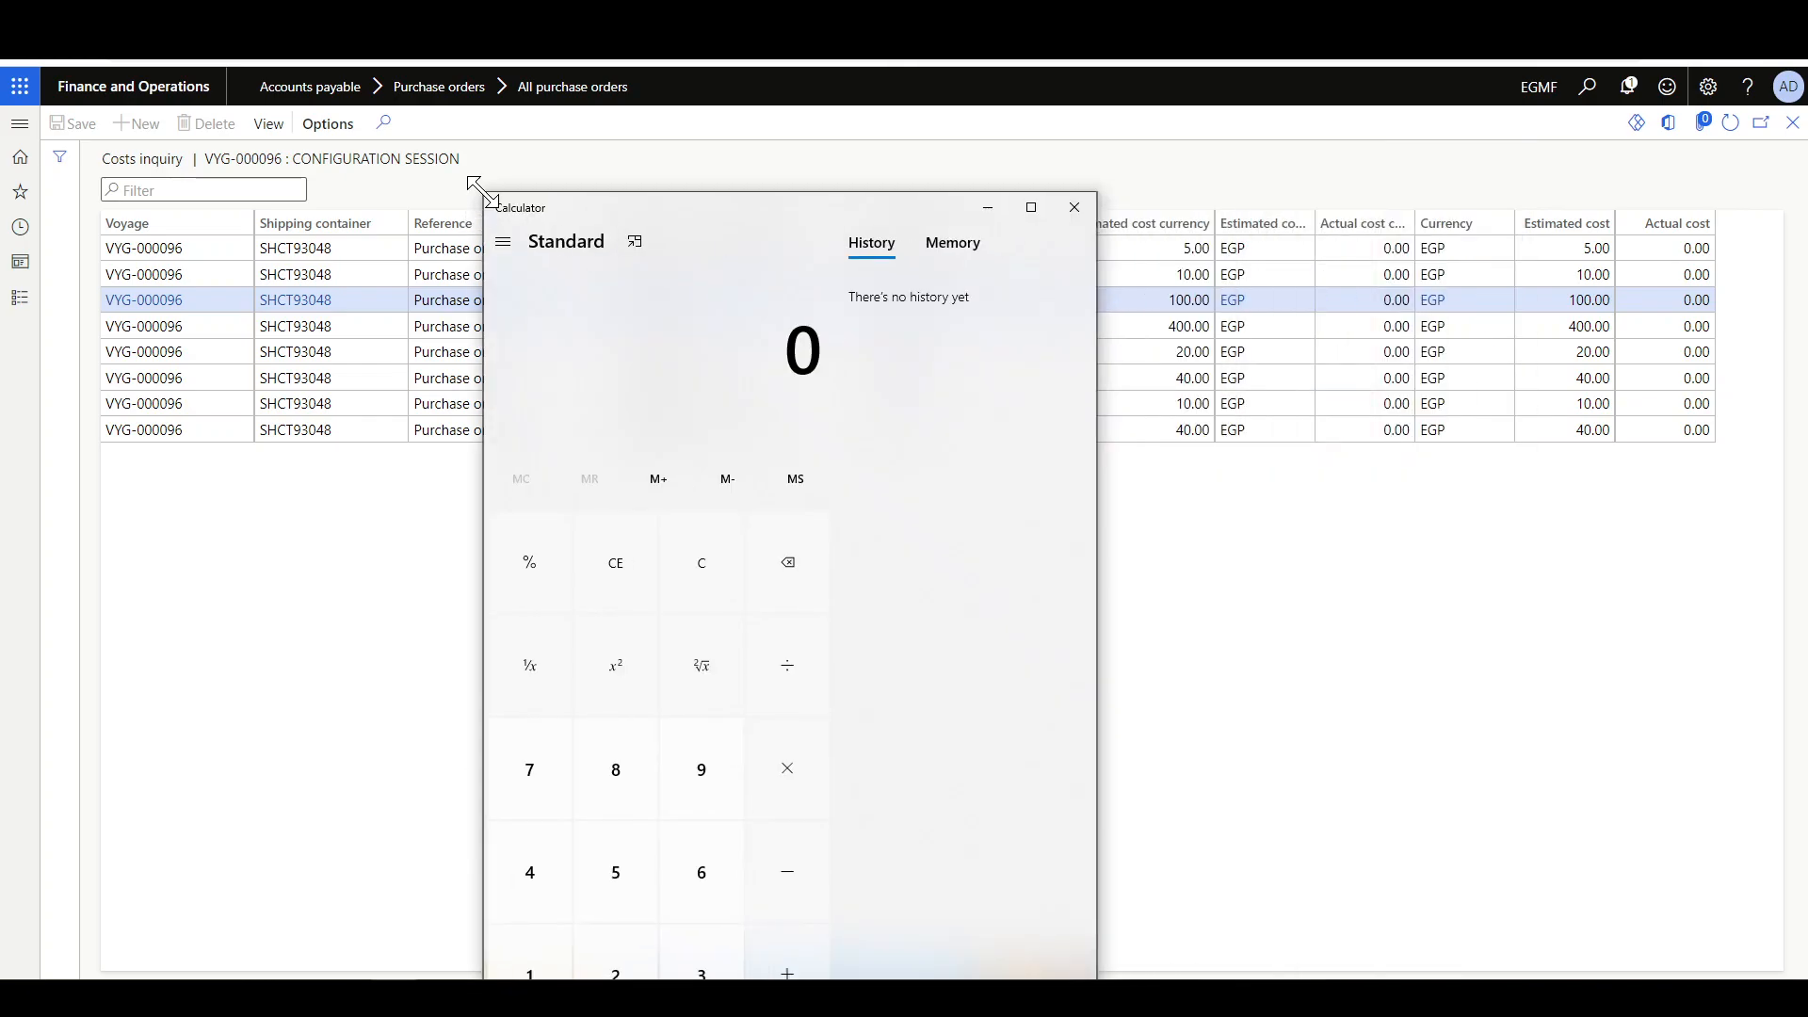
{"action": "left_click_drag", "start_coordinate": [472, 201], "coordinate": [787, 364]}
{"action": "left_click_drag", "start_coordinate": [932, 382], "coordinate": [646, 453]}
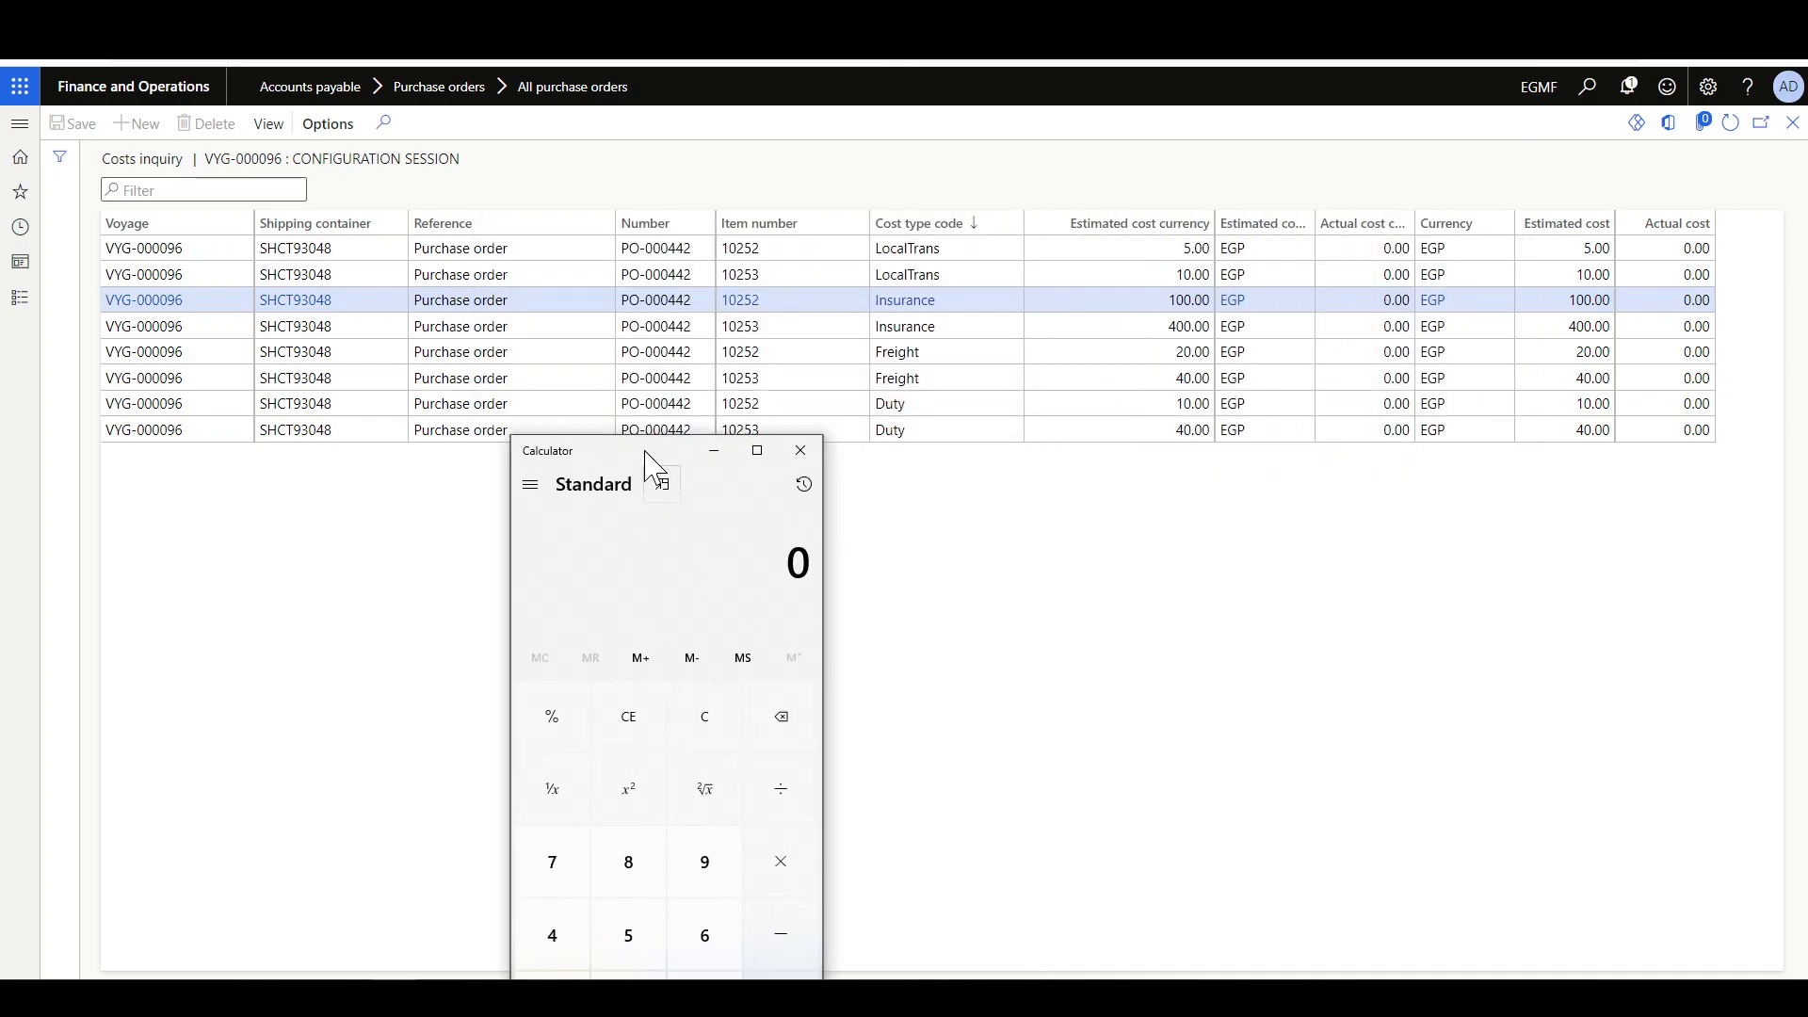
{"action": "type", "text": "6025/100"}
{"action": "key", "text": "Return"}
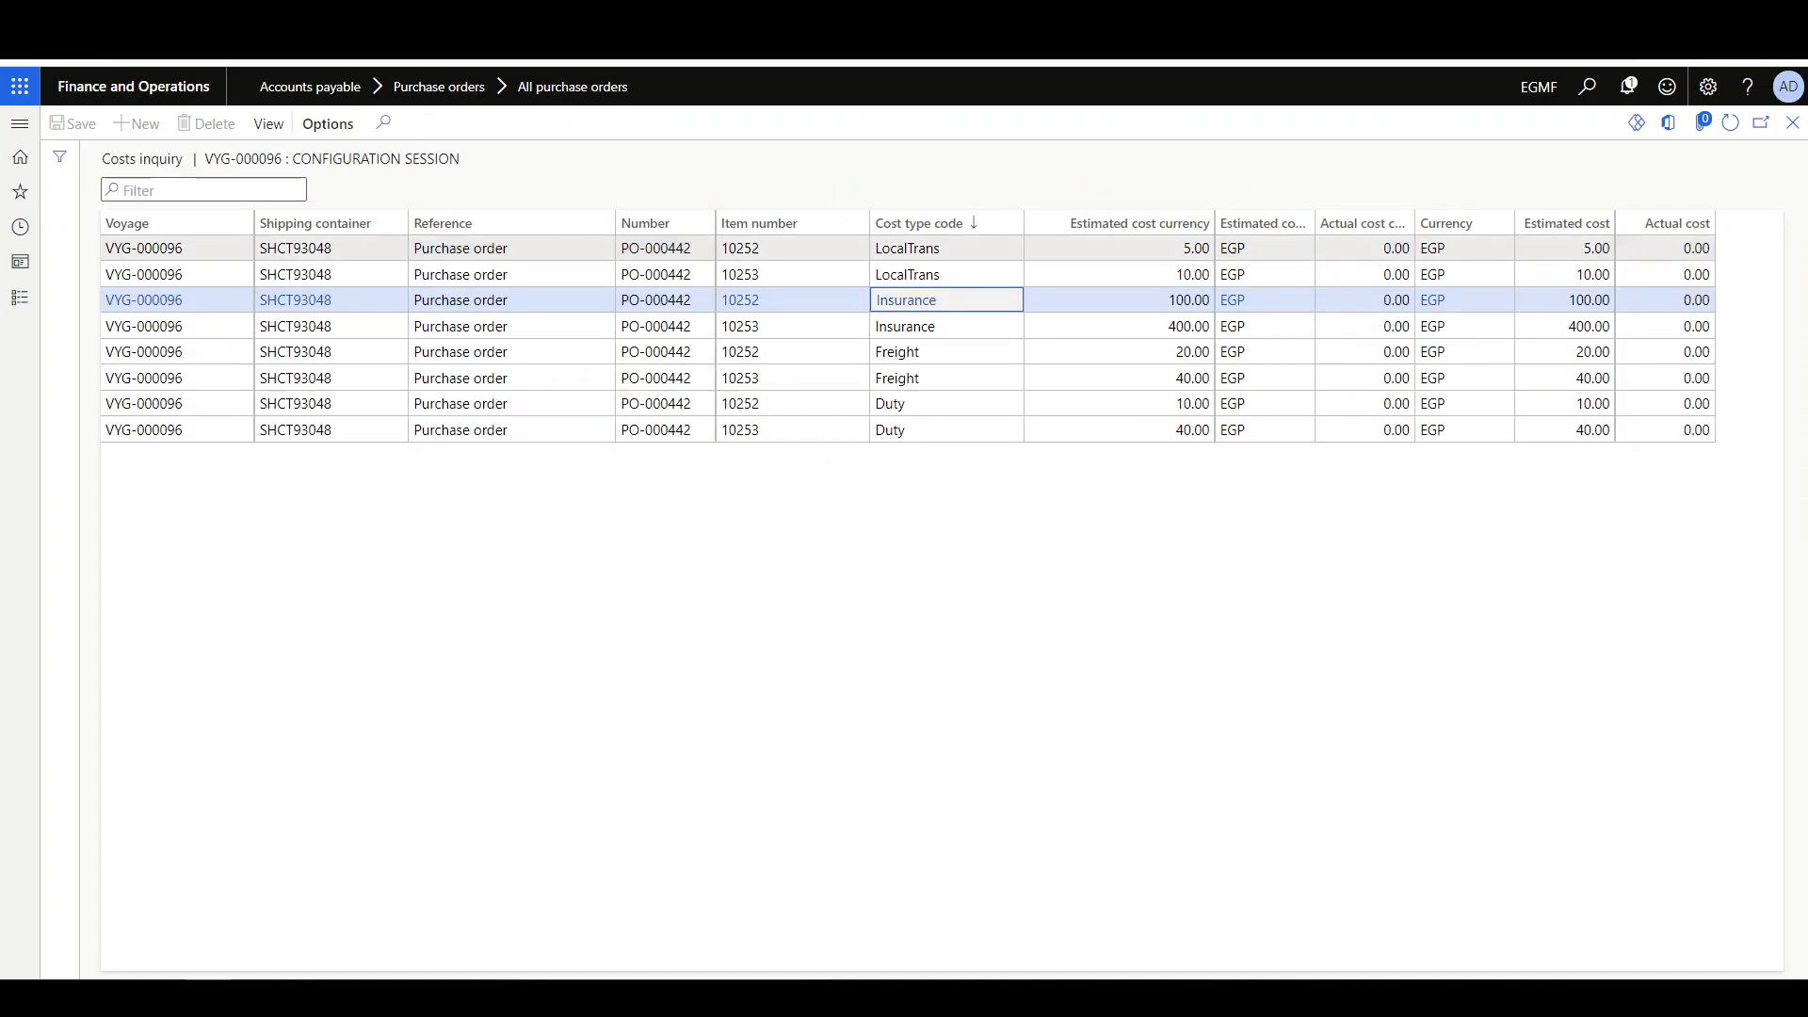
- Check the LocalTrans and Duty estimated costs of items 10252 and 10253 in the costs inquiry
{"action": "left_click", "coordinate": [1118, 248]}
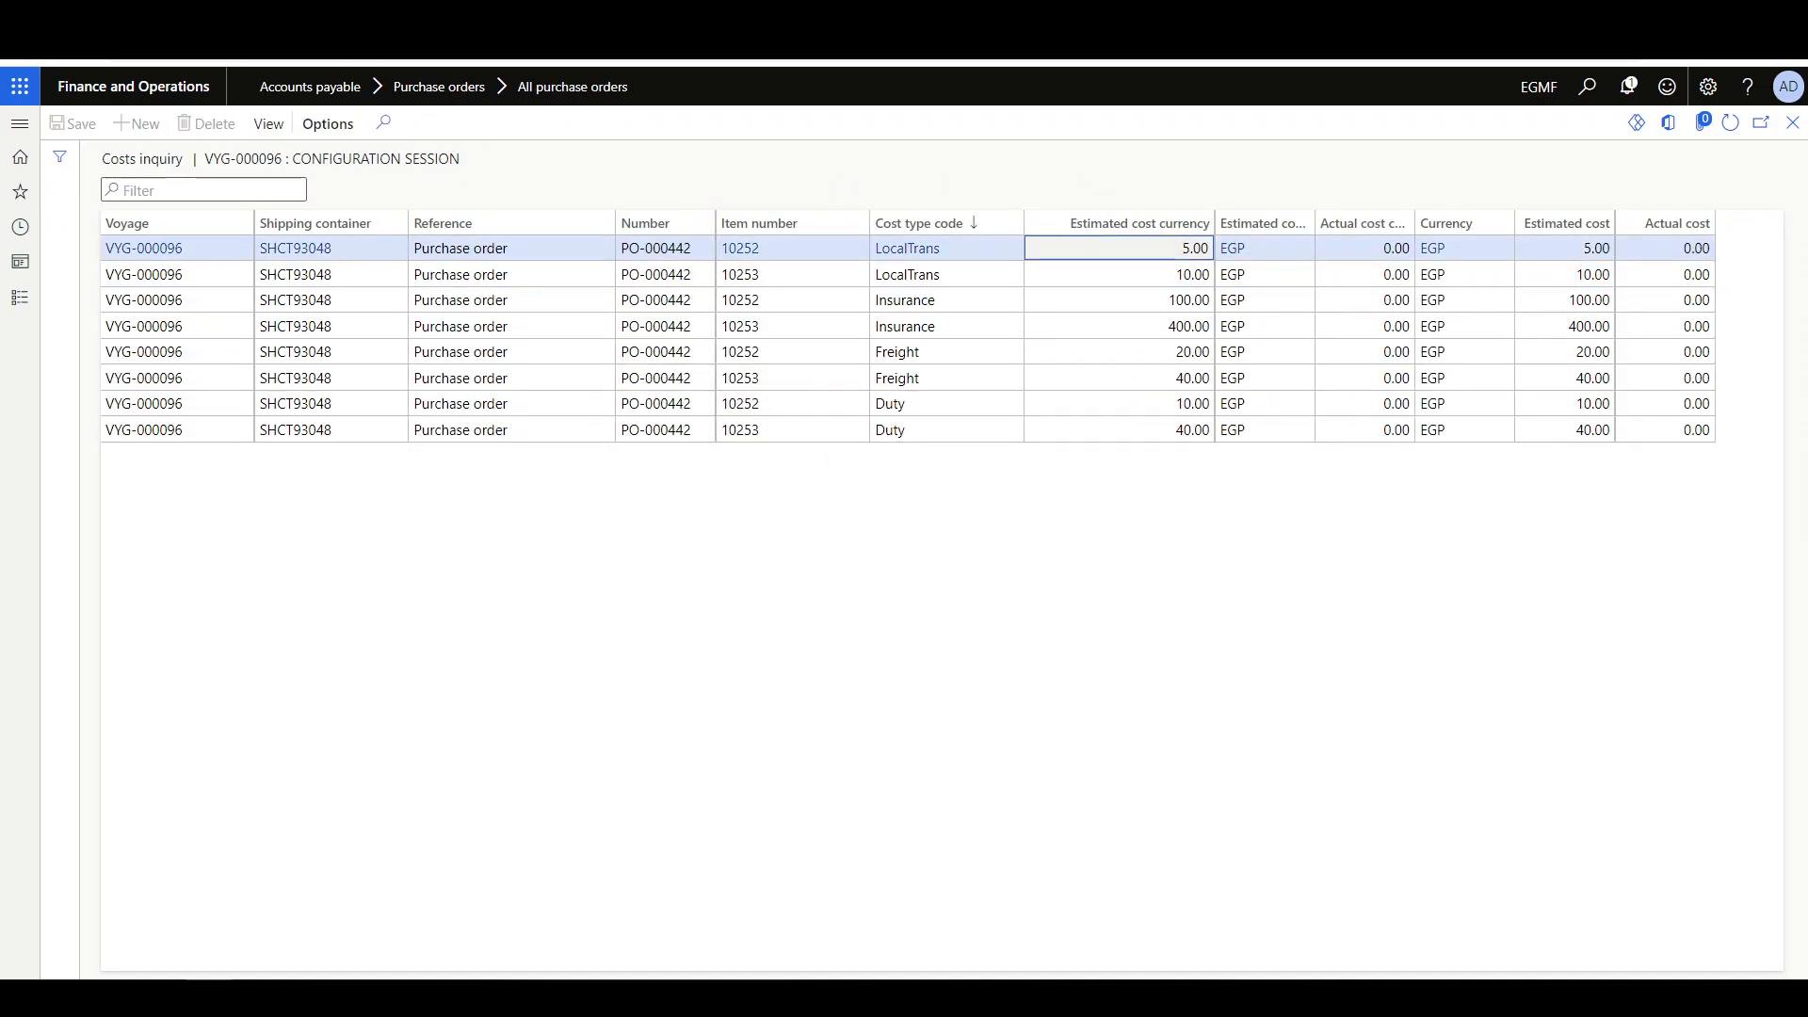
{"action": "left_click", "coordinate": [946, 274]}
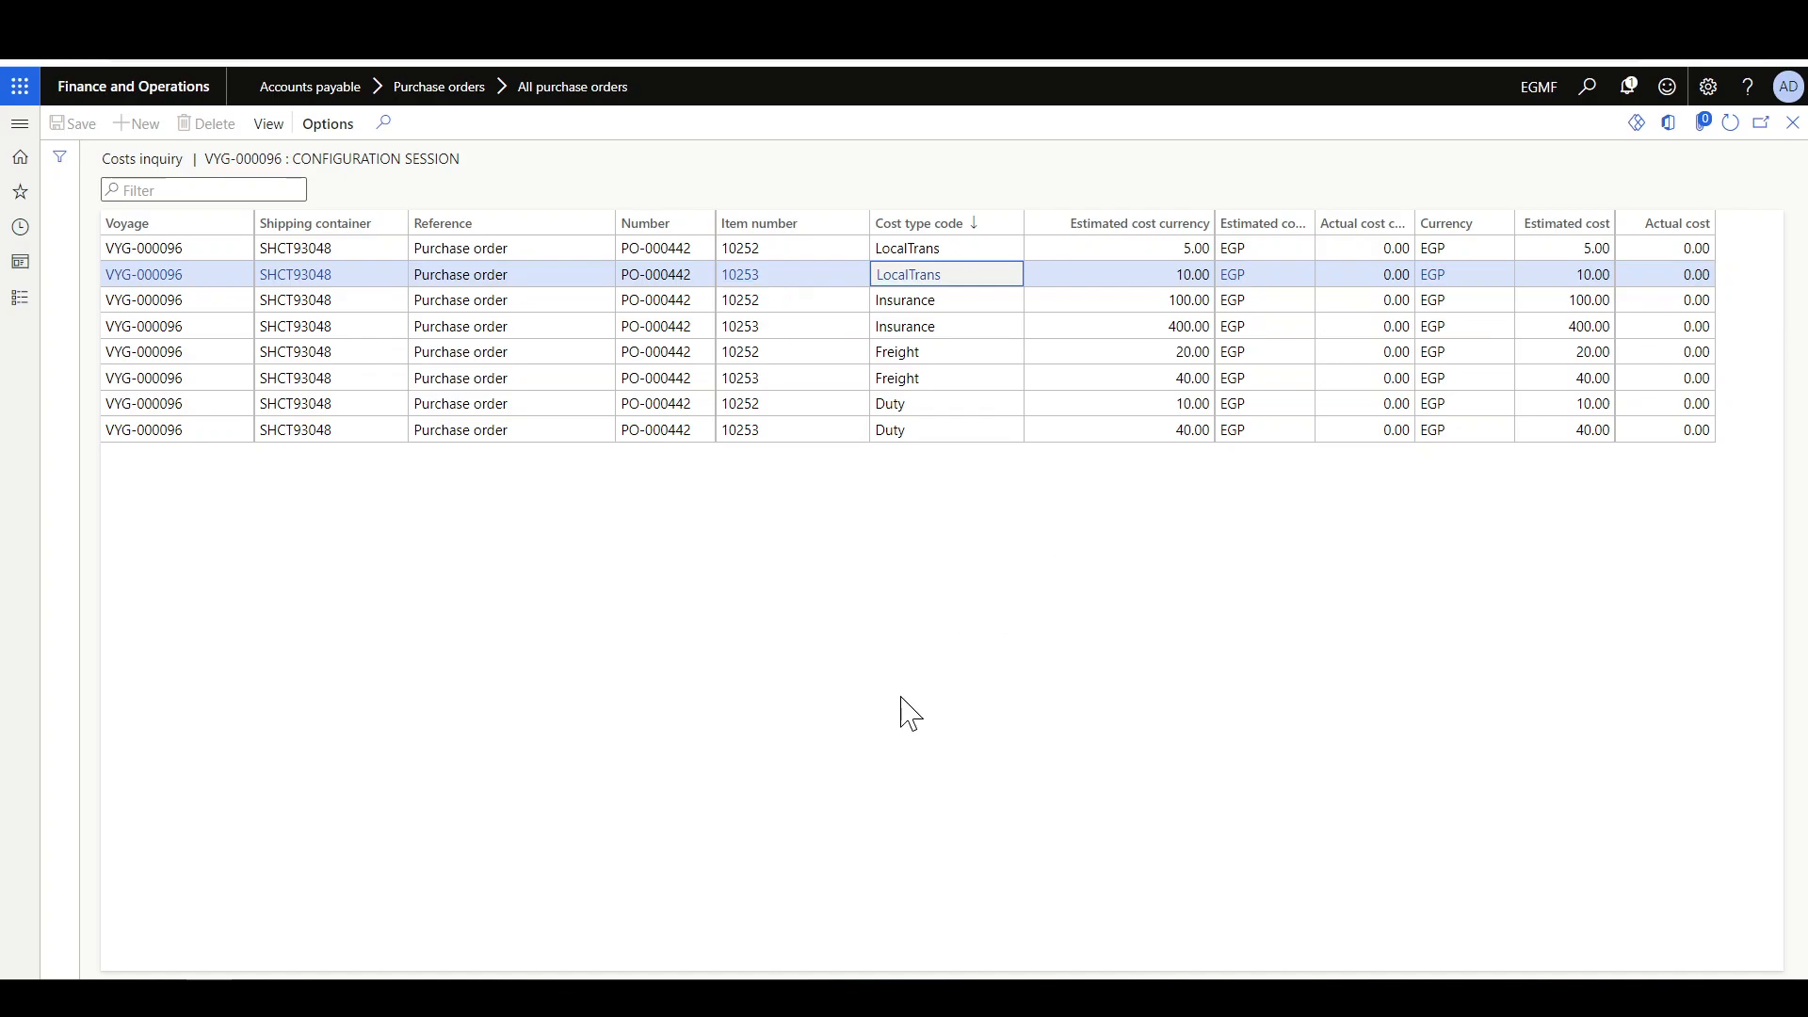
{"action": "left_click", "coordinate": [899, 403]}
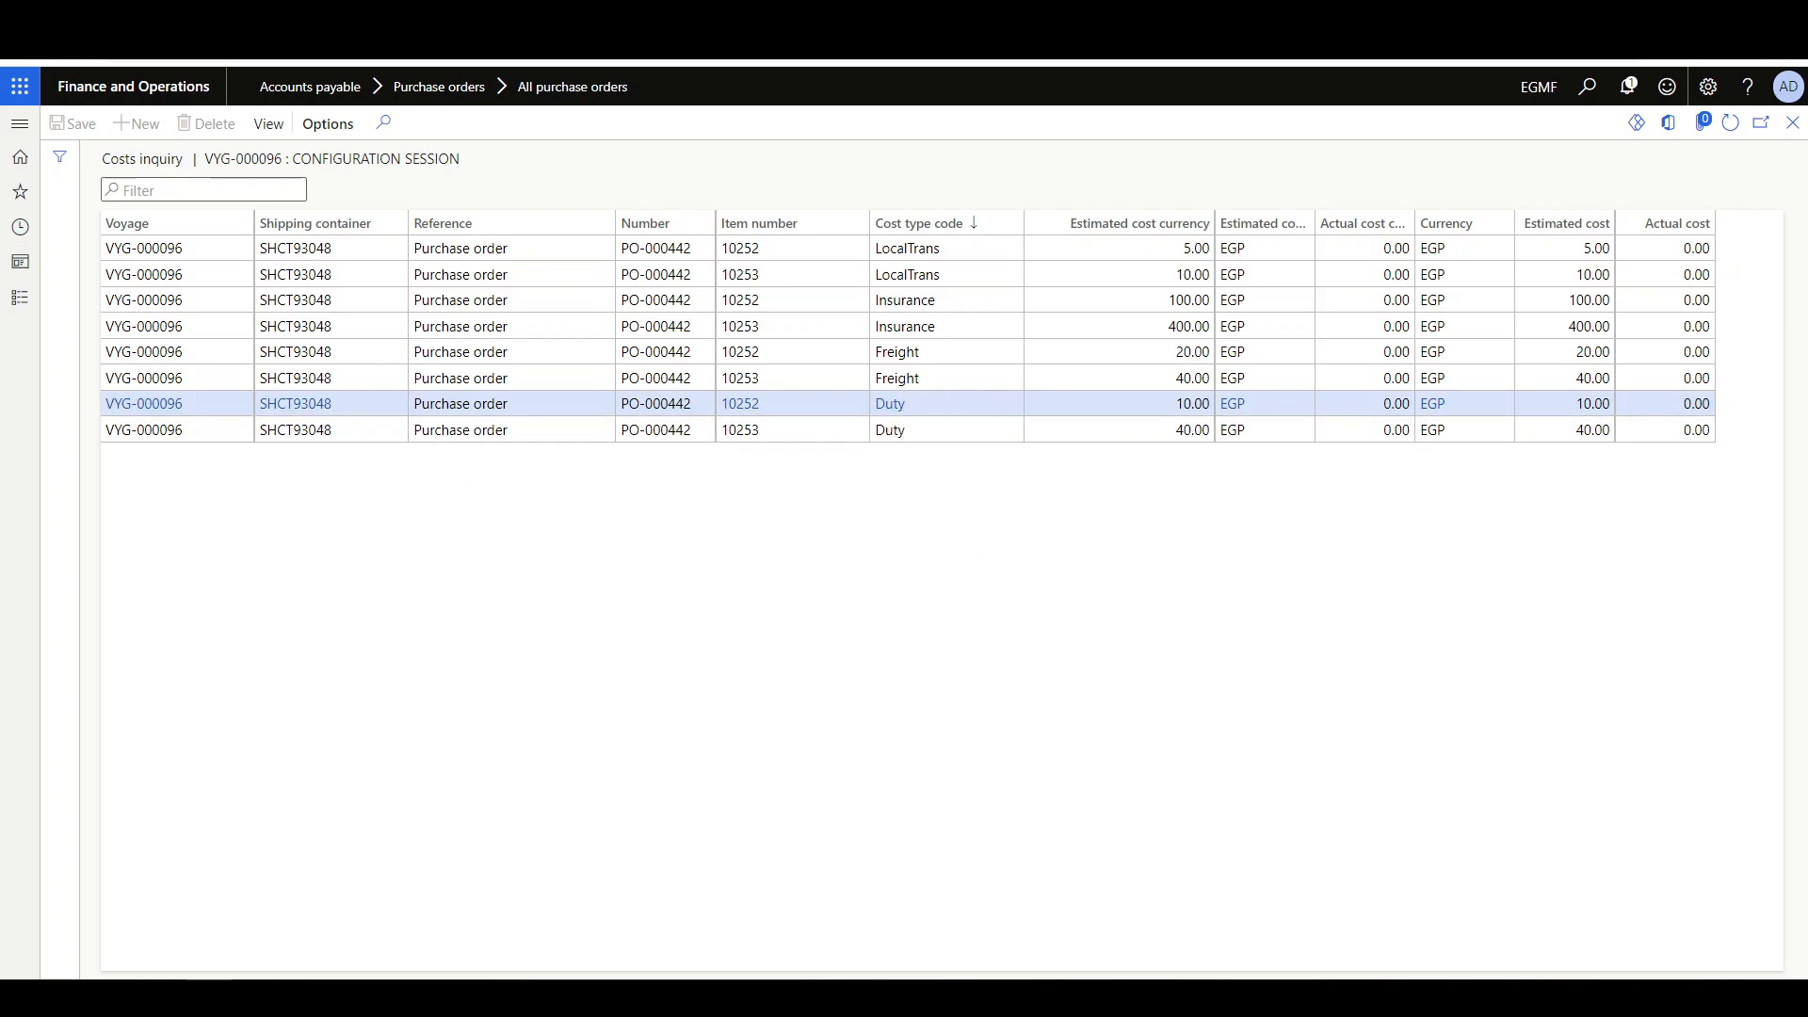
{"action": "left_click", "coordinate": [1106, 404]}
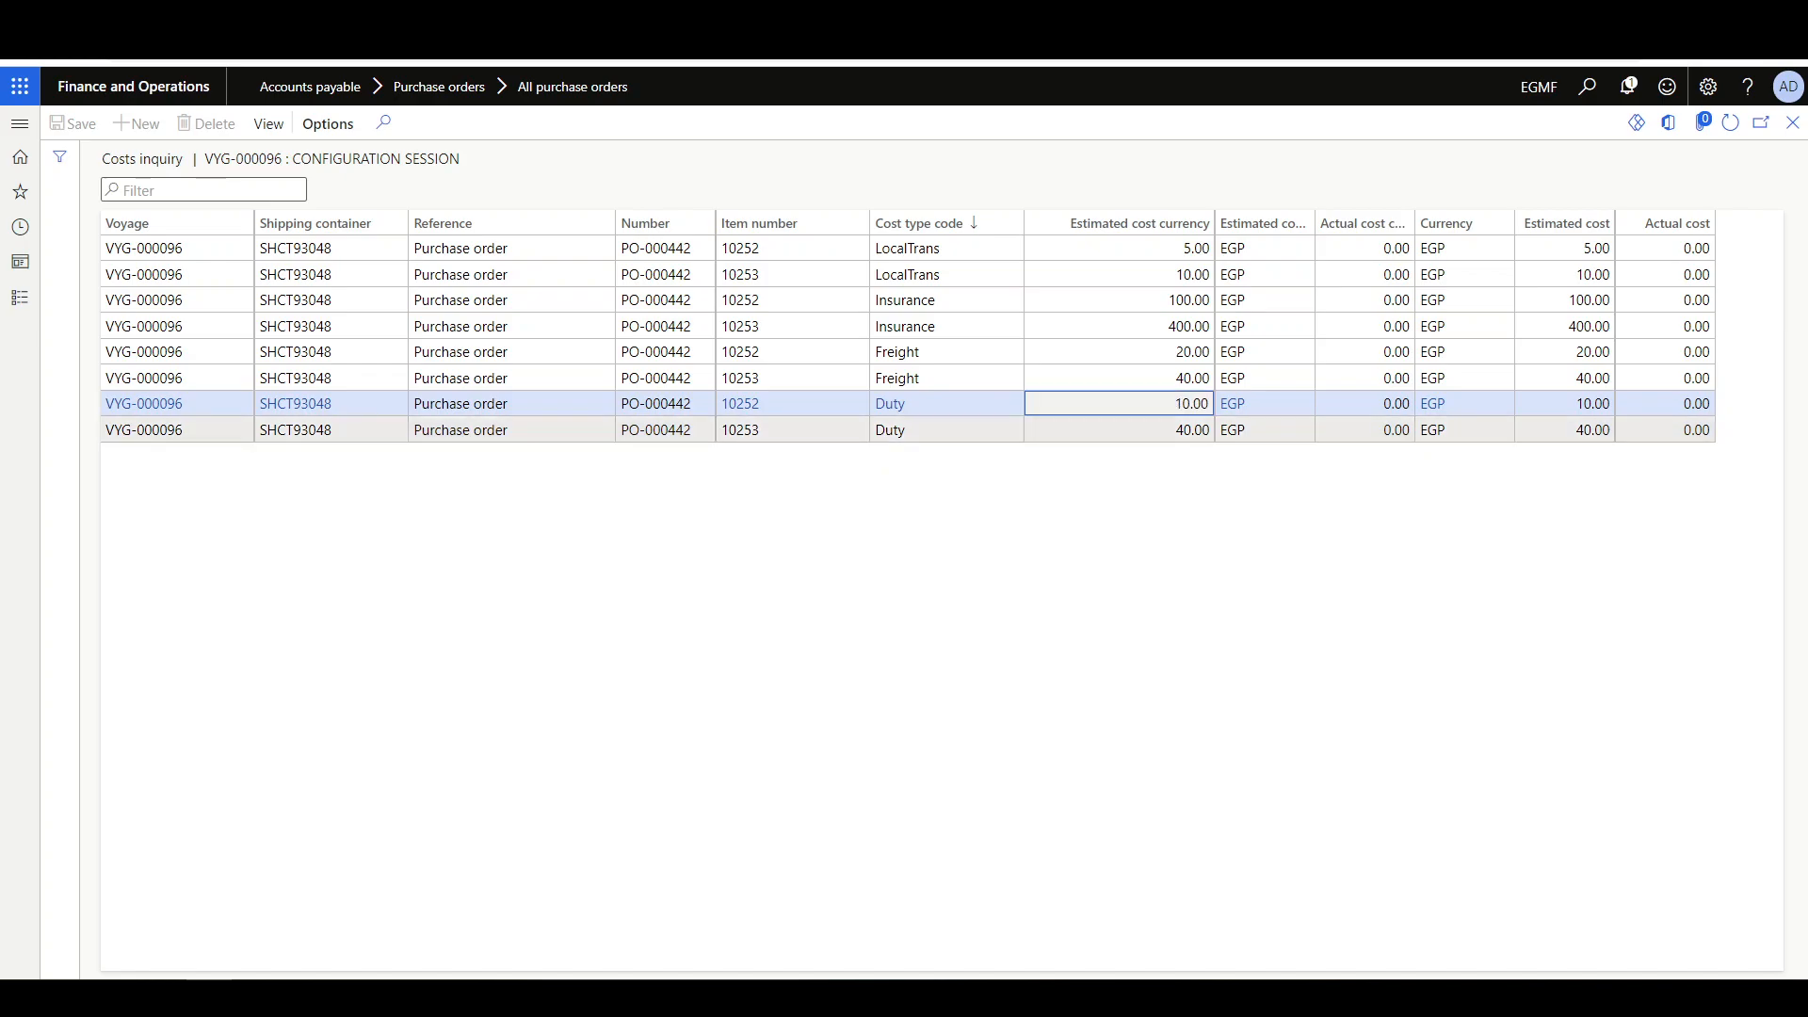
{"action": "left_click", "coordinate": [1106, 431]}
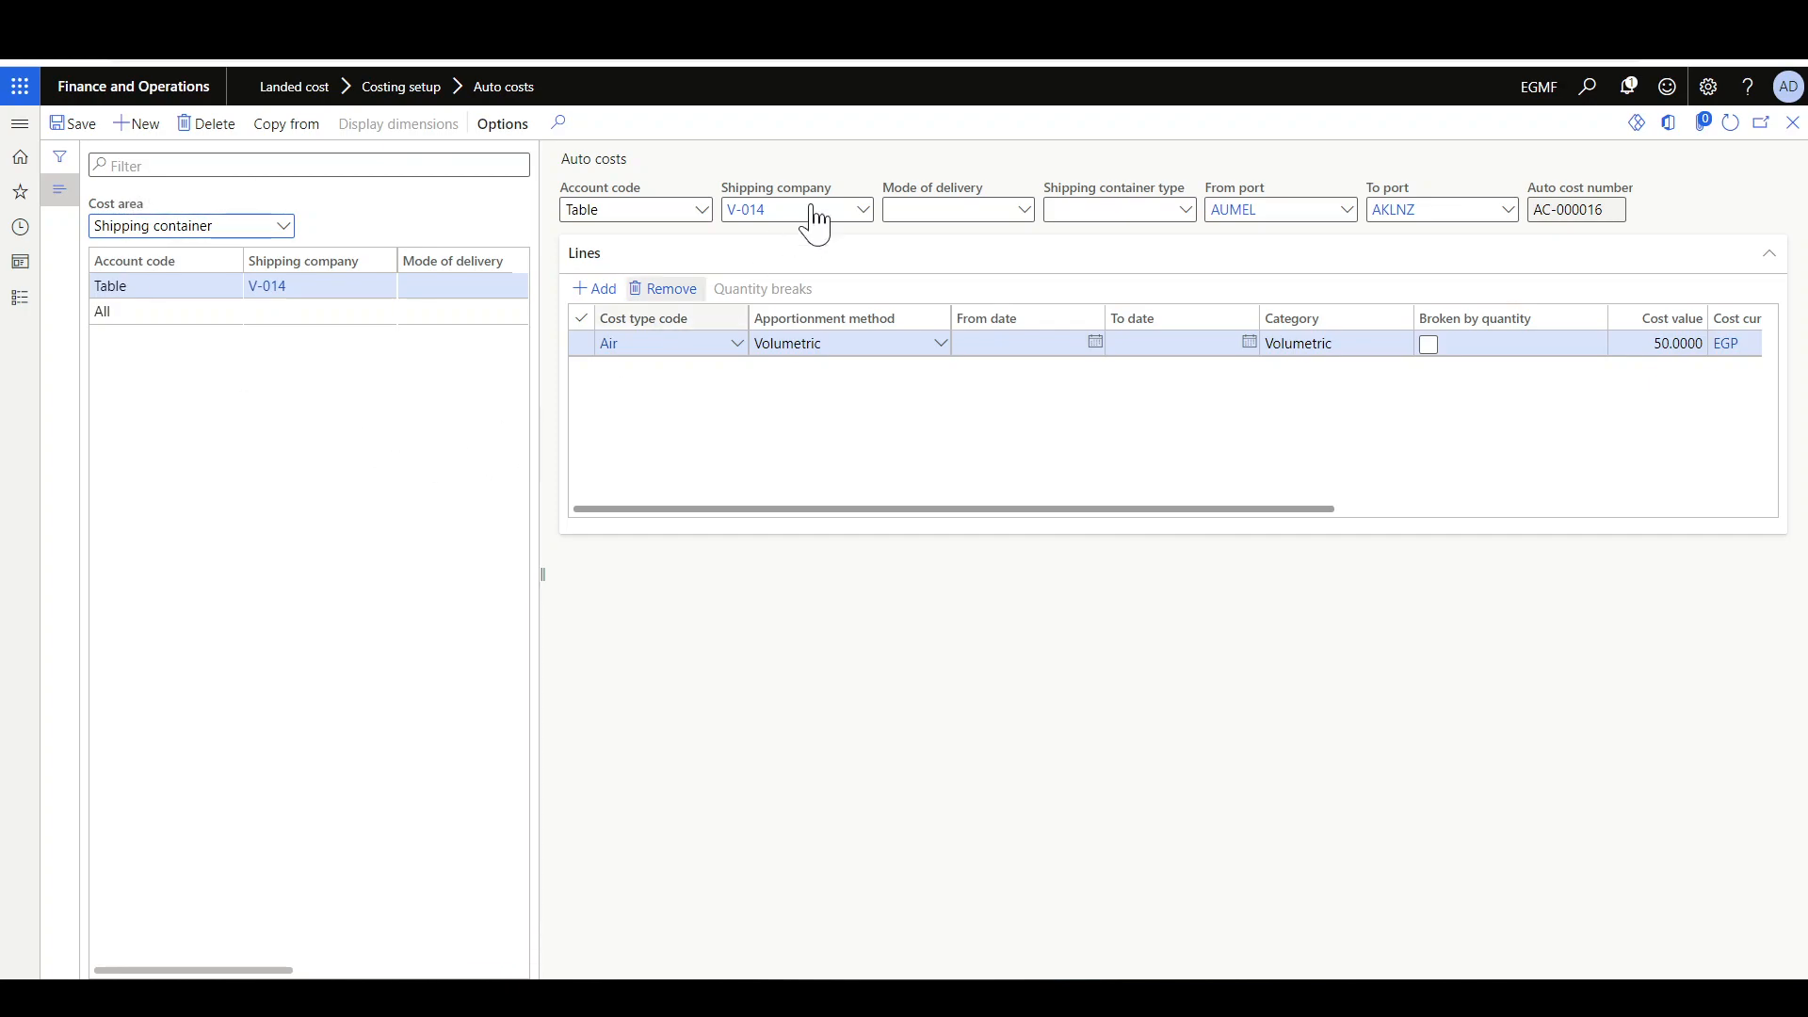
- Review the shipping company, from port and to port choices of the shipping container auto cost, keeping the current selections
{"action": "left_click", "coordinate": [863, 210]}
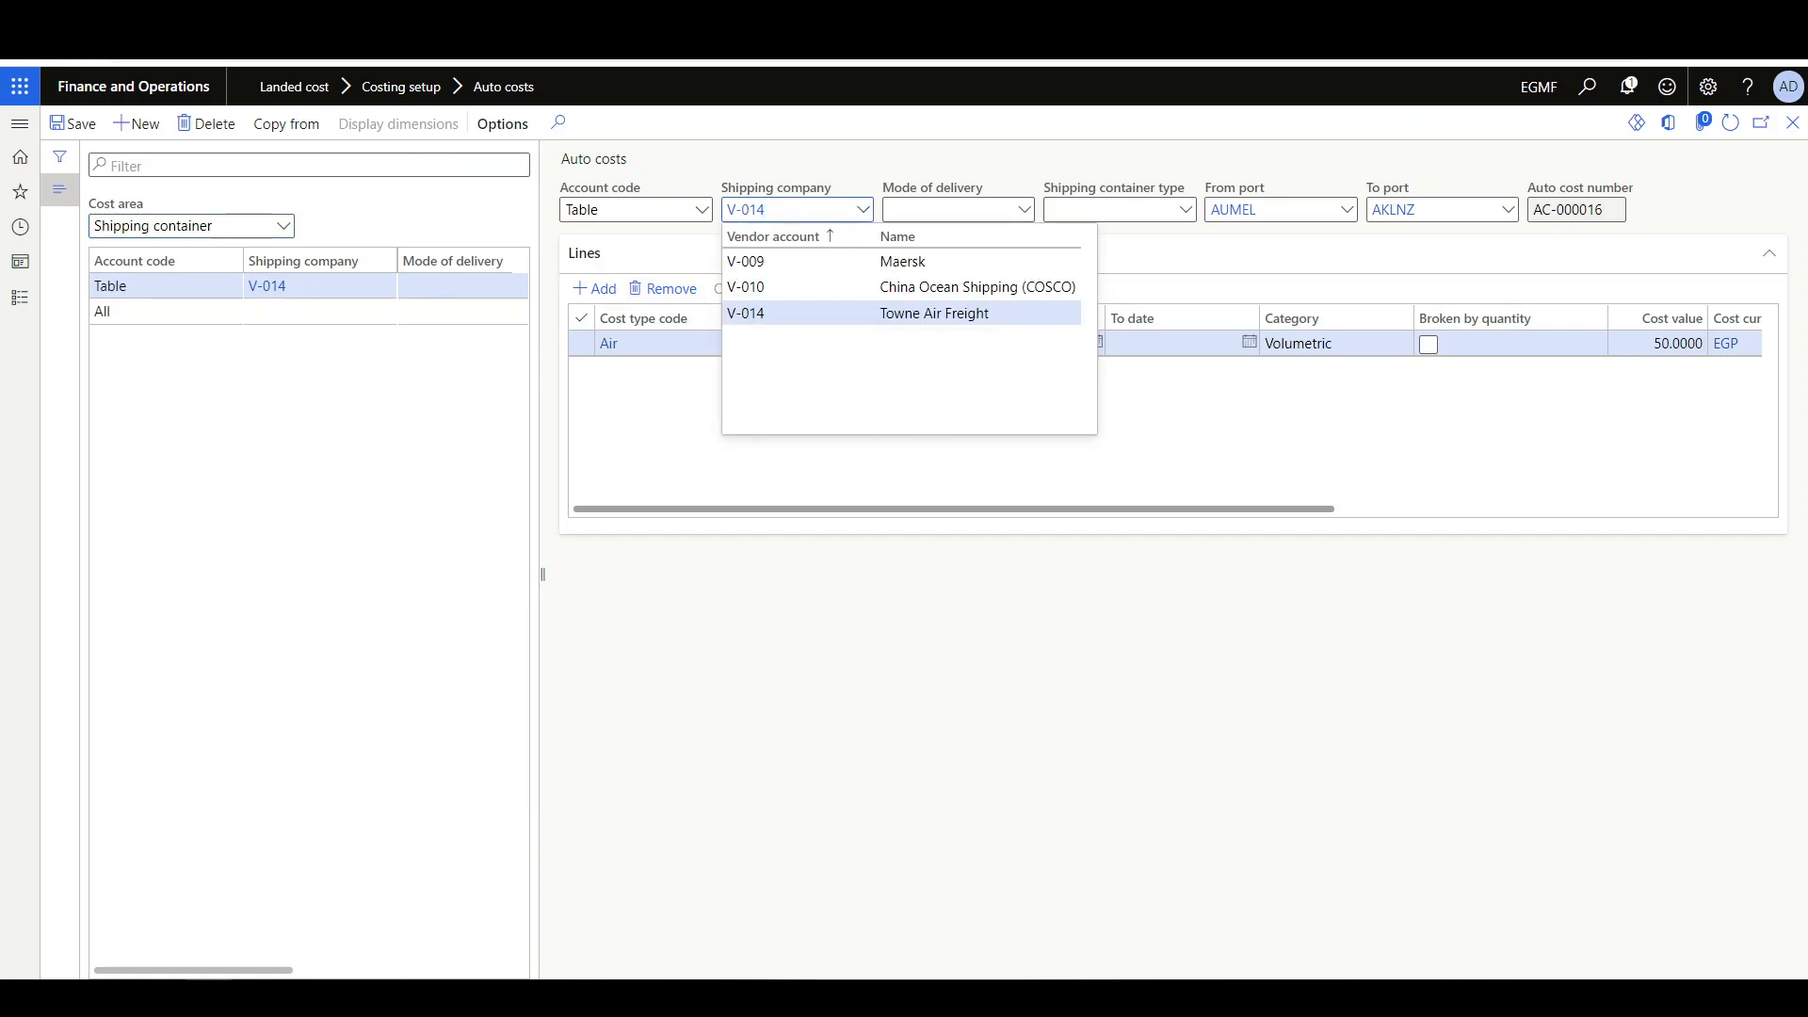
{"action": "left_click", "coordinate": [940, 163]}
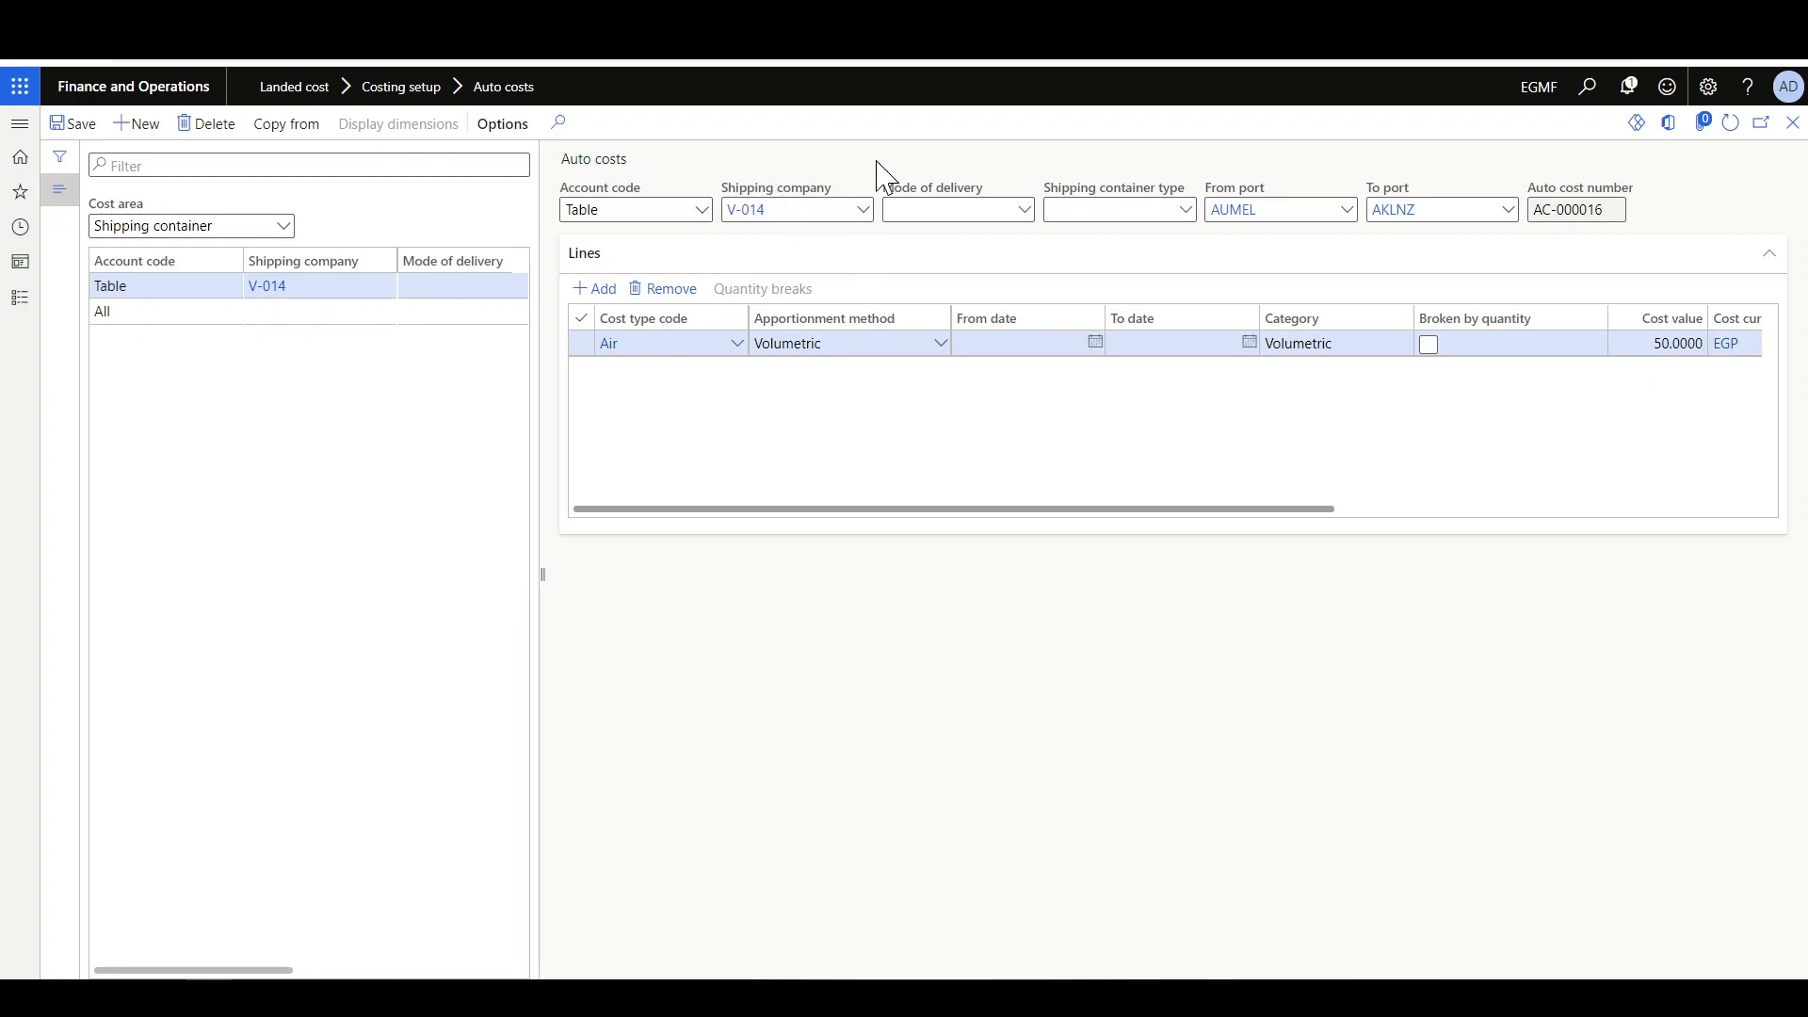
{"action": "left_click", "coordinate": [1347, 217]}
{"action": "left_click", "coordinate": [1348, 213]}
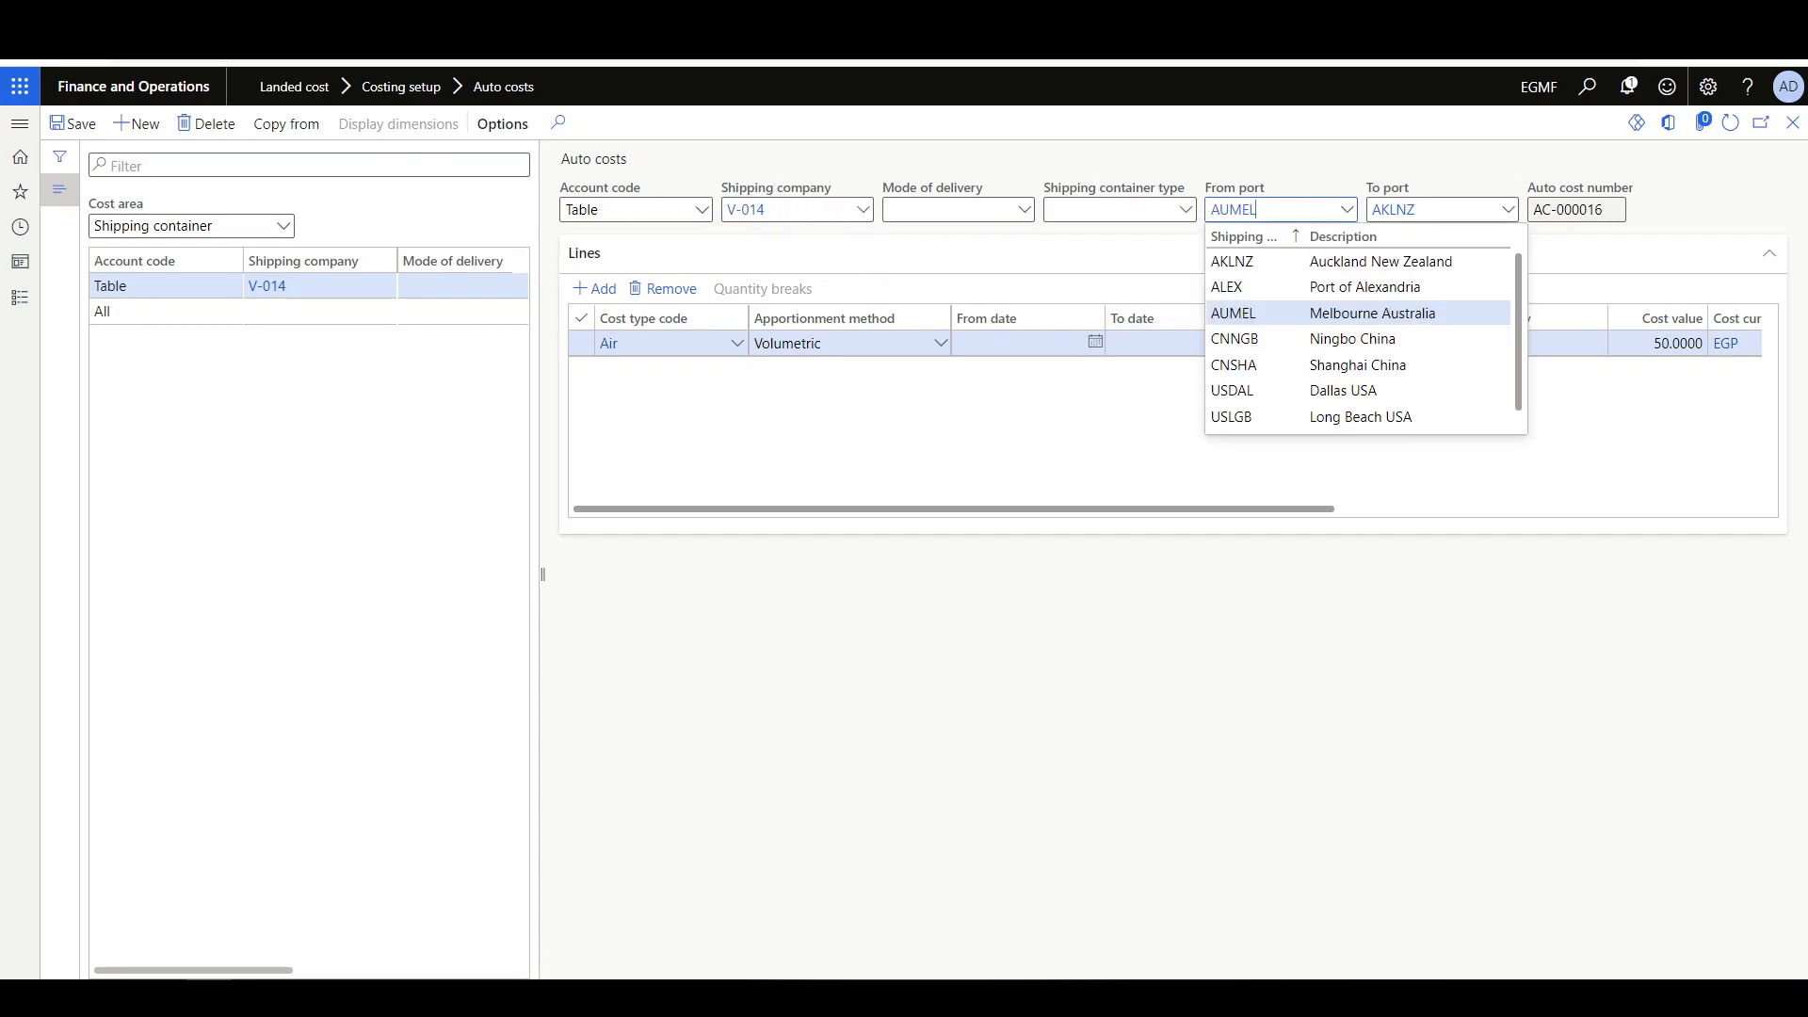
{"action": "left_click", "coordinate": [1498, 213]}
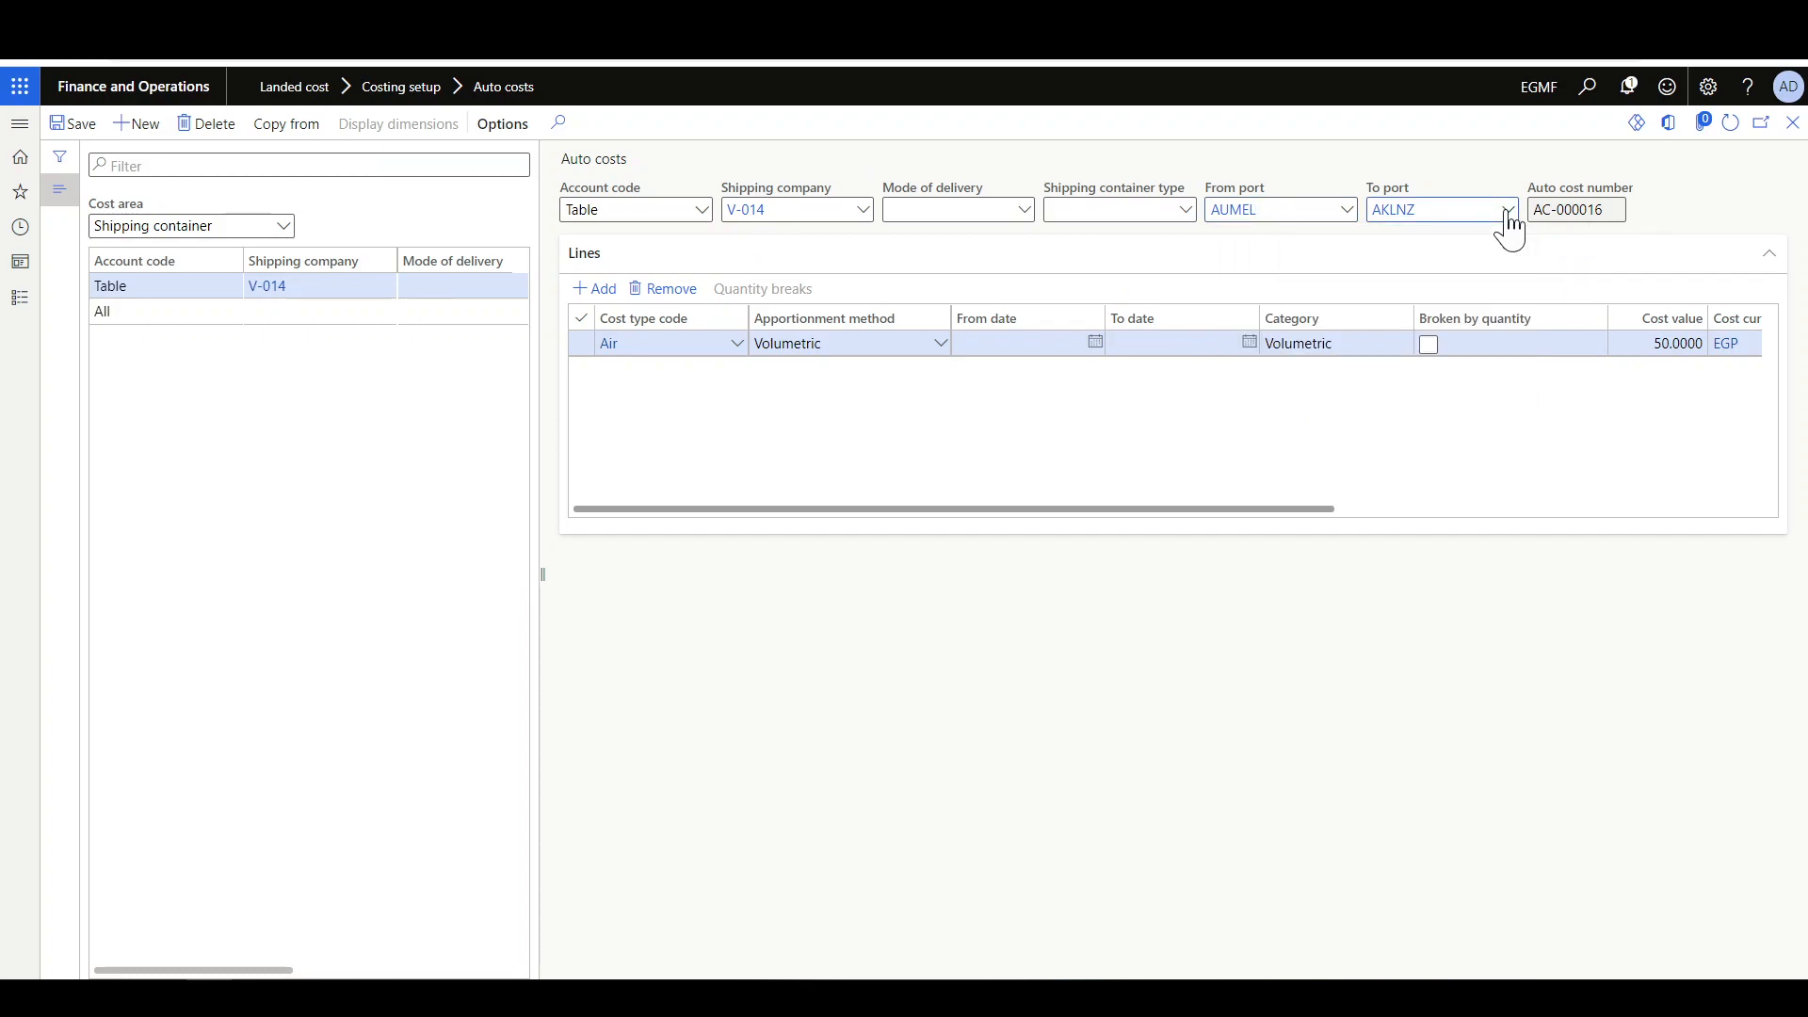
{"action": "left_click", "coordinate": [1506, 211]}
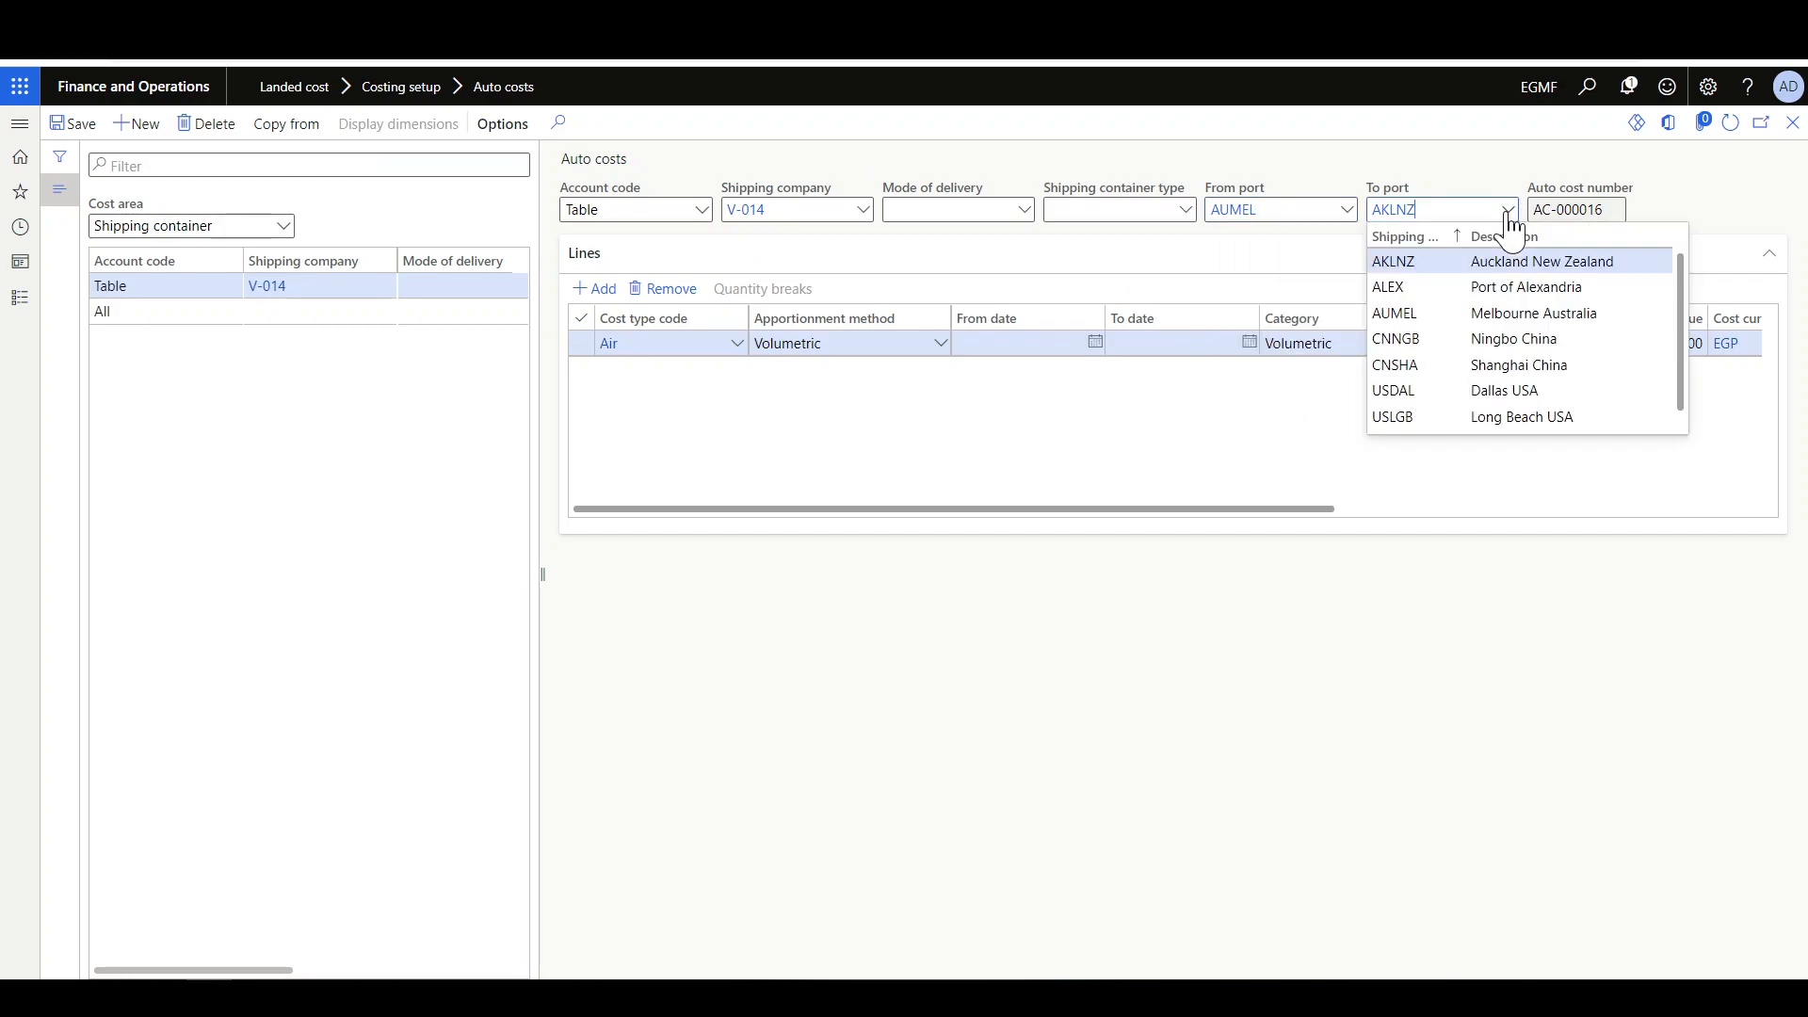
{"action": "left_click", "coordinate": [846, 446]}
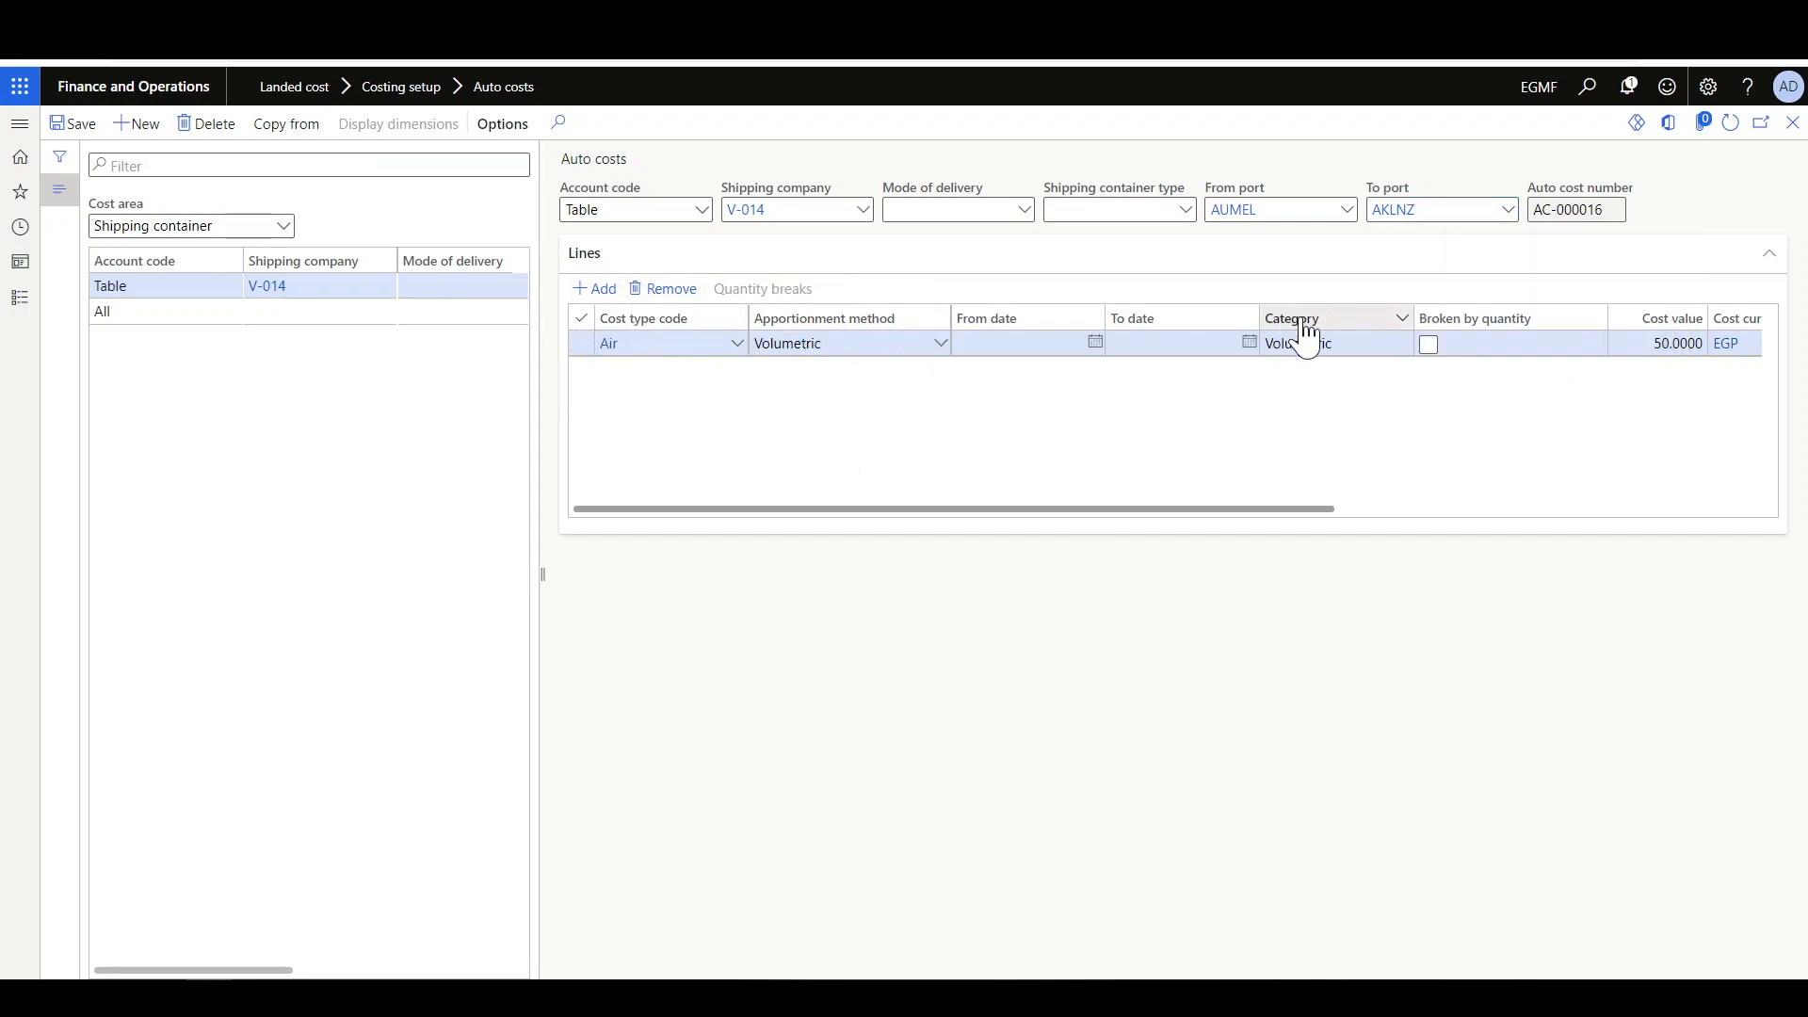
- Check the volumetric Air cost line's category, cost value and currency, and review its shipping company's entry in Volumetric divisors
{"action": "scroll", "coordinate": [1578, 400], "scroll_direction": "right", "scroll_amount": 3}
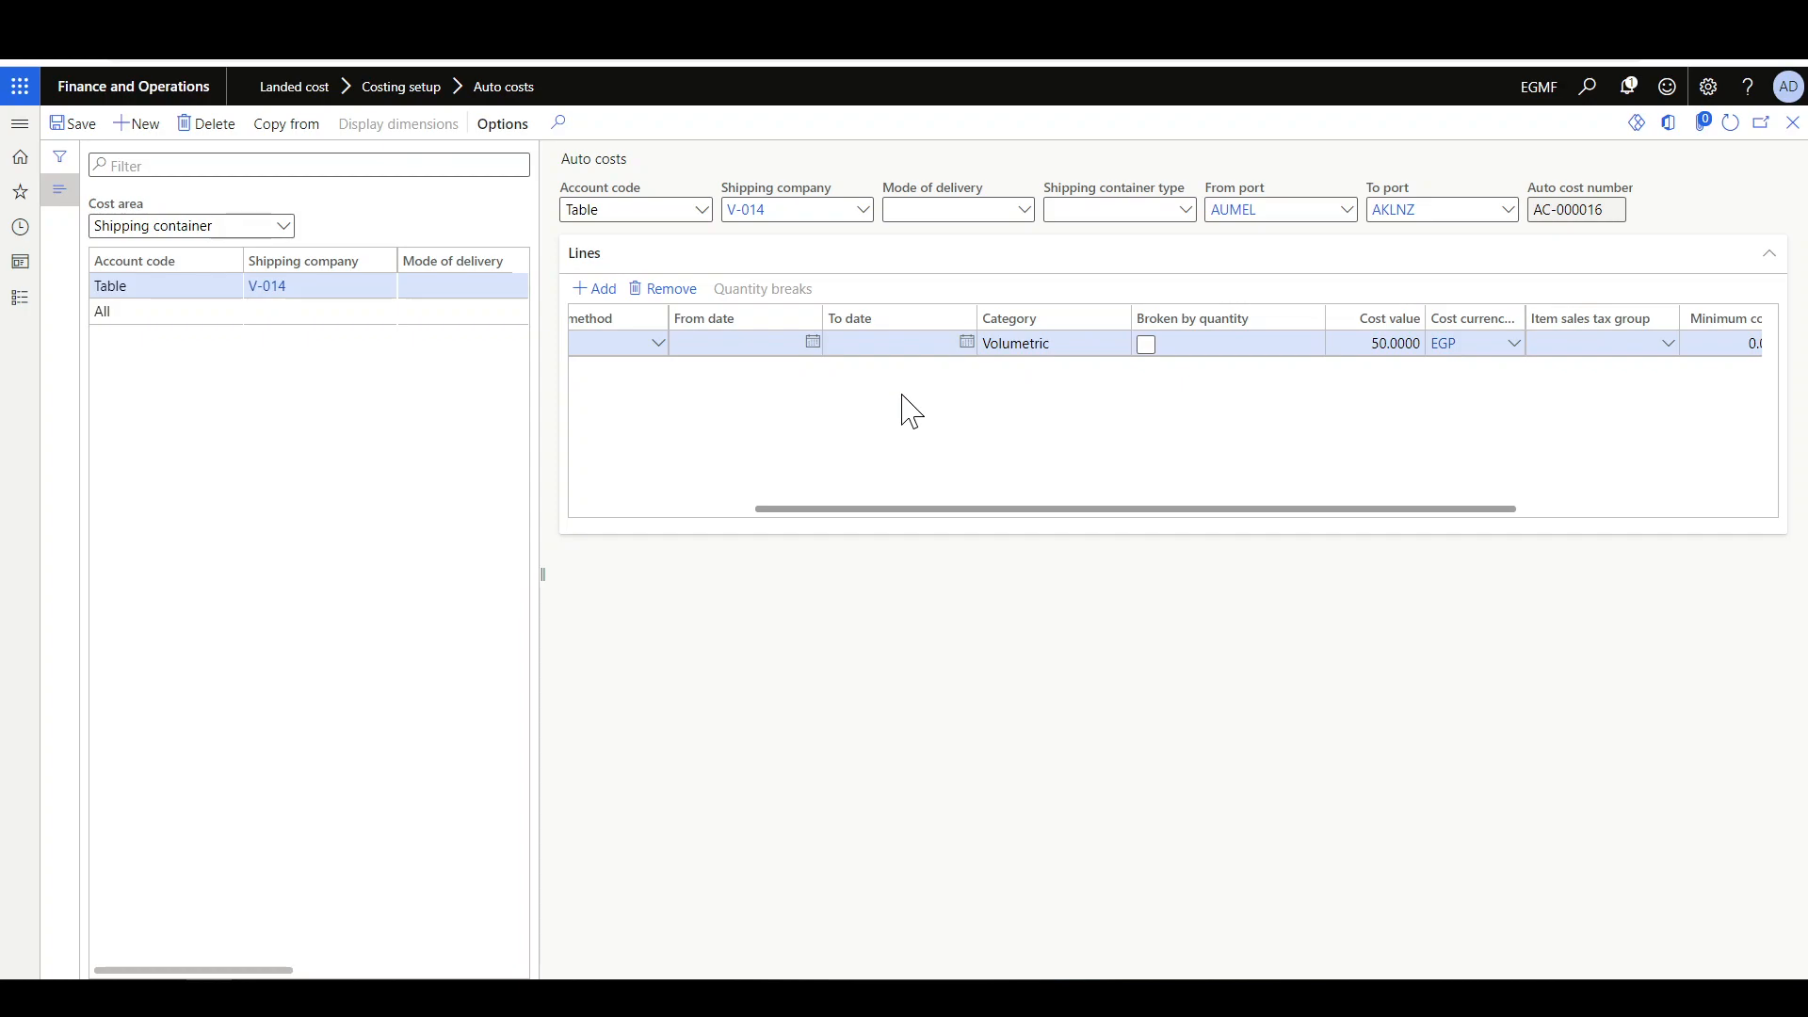
{"action": "scroll", "coordinate": [905, 410], "scroll_direction": "left", "scroll_amount": 3}
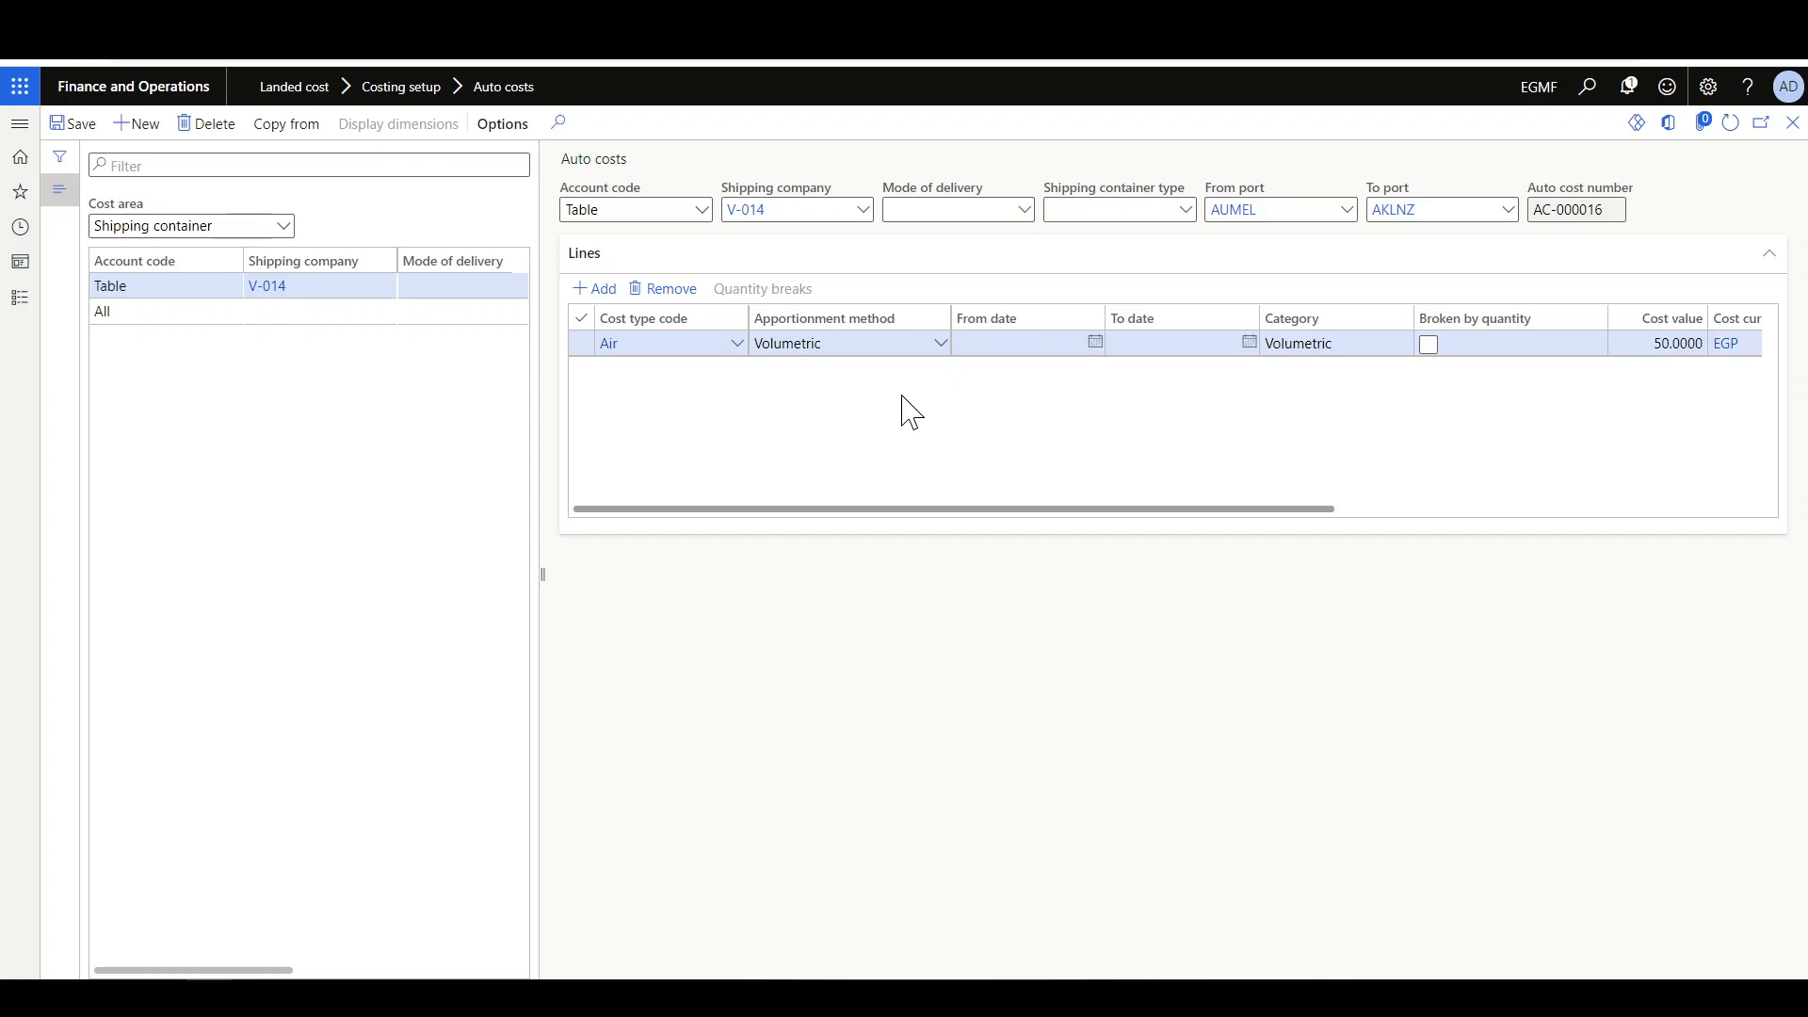
{"action": "left_click", "coordinate": [315, 29]}
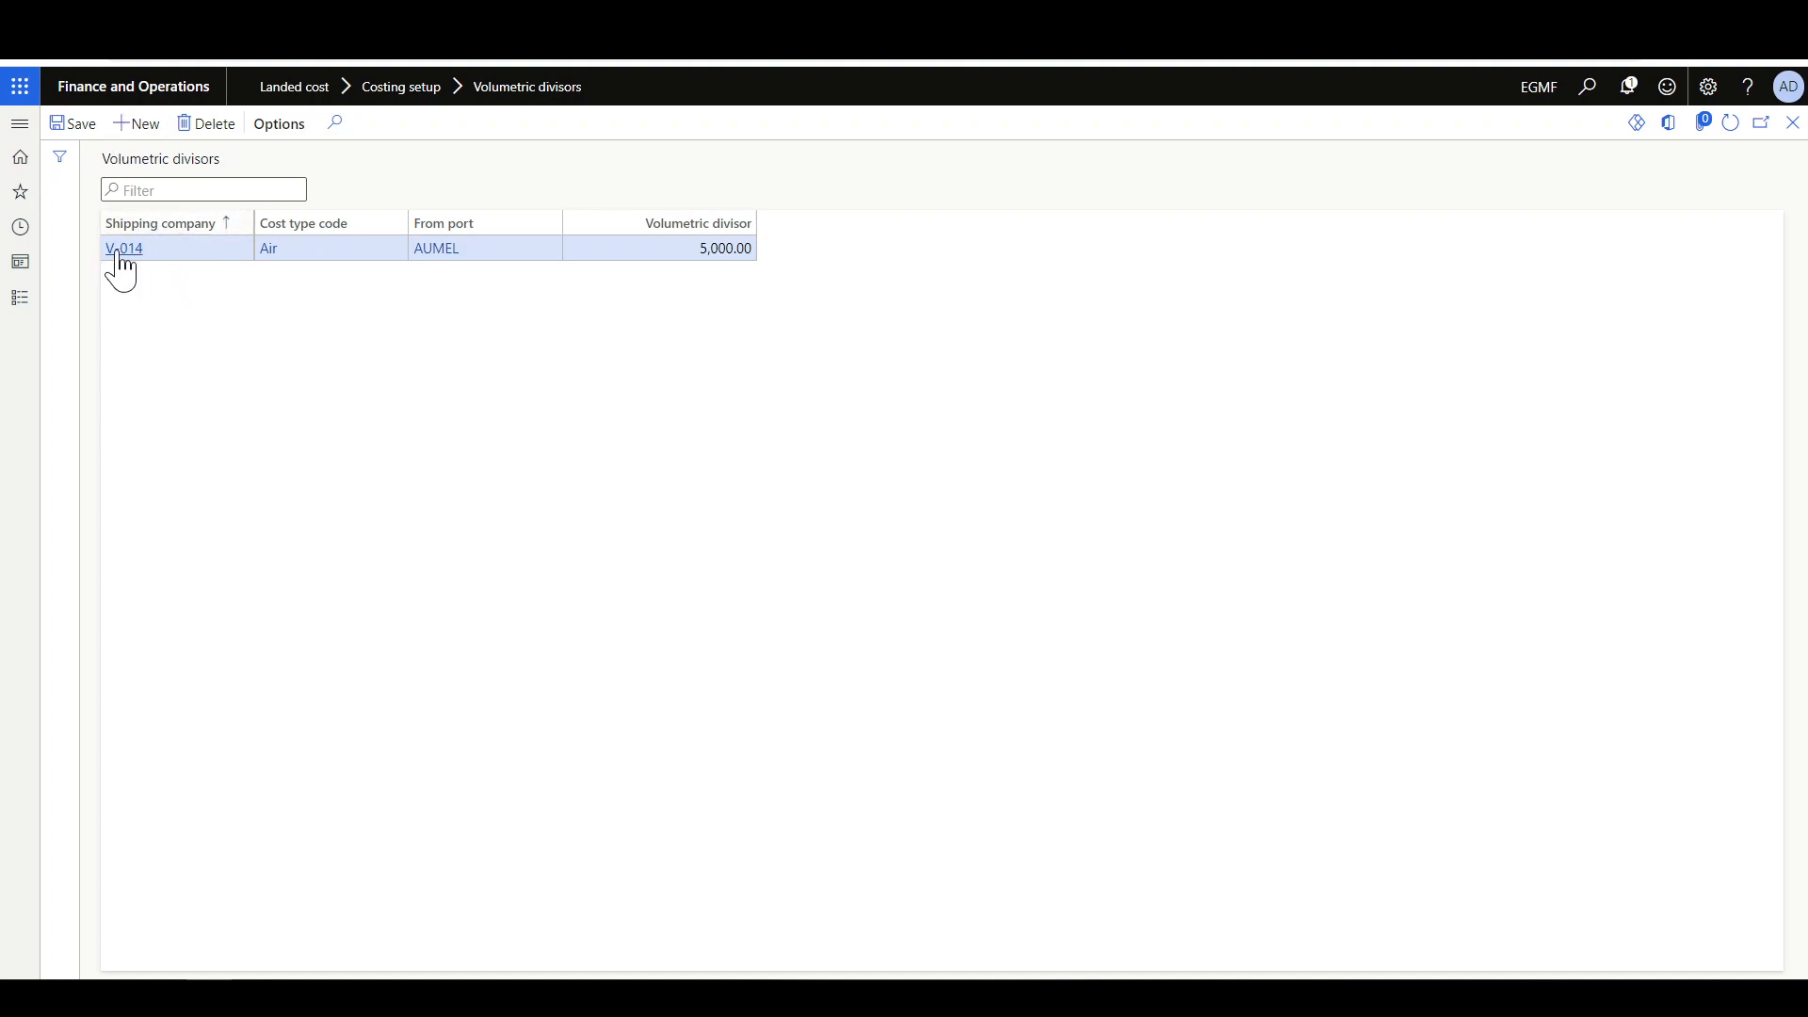
{"action": "mouse_move", "coordinate": [126, 261]}
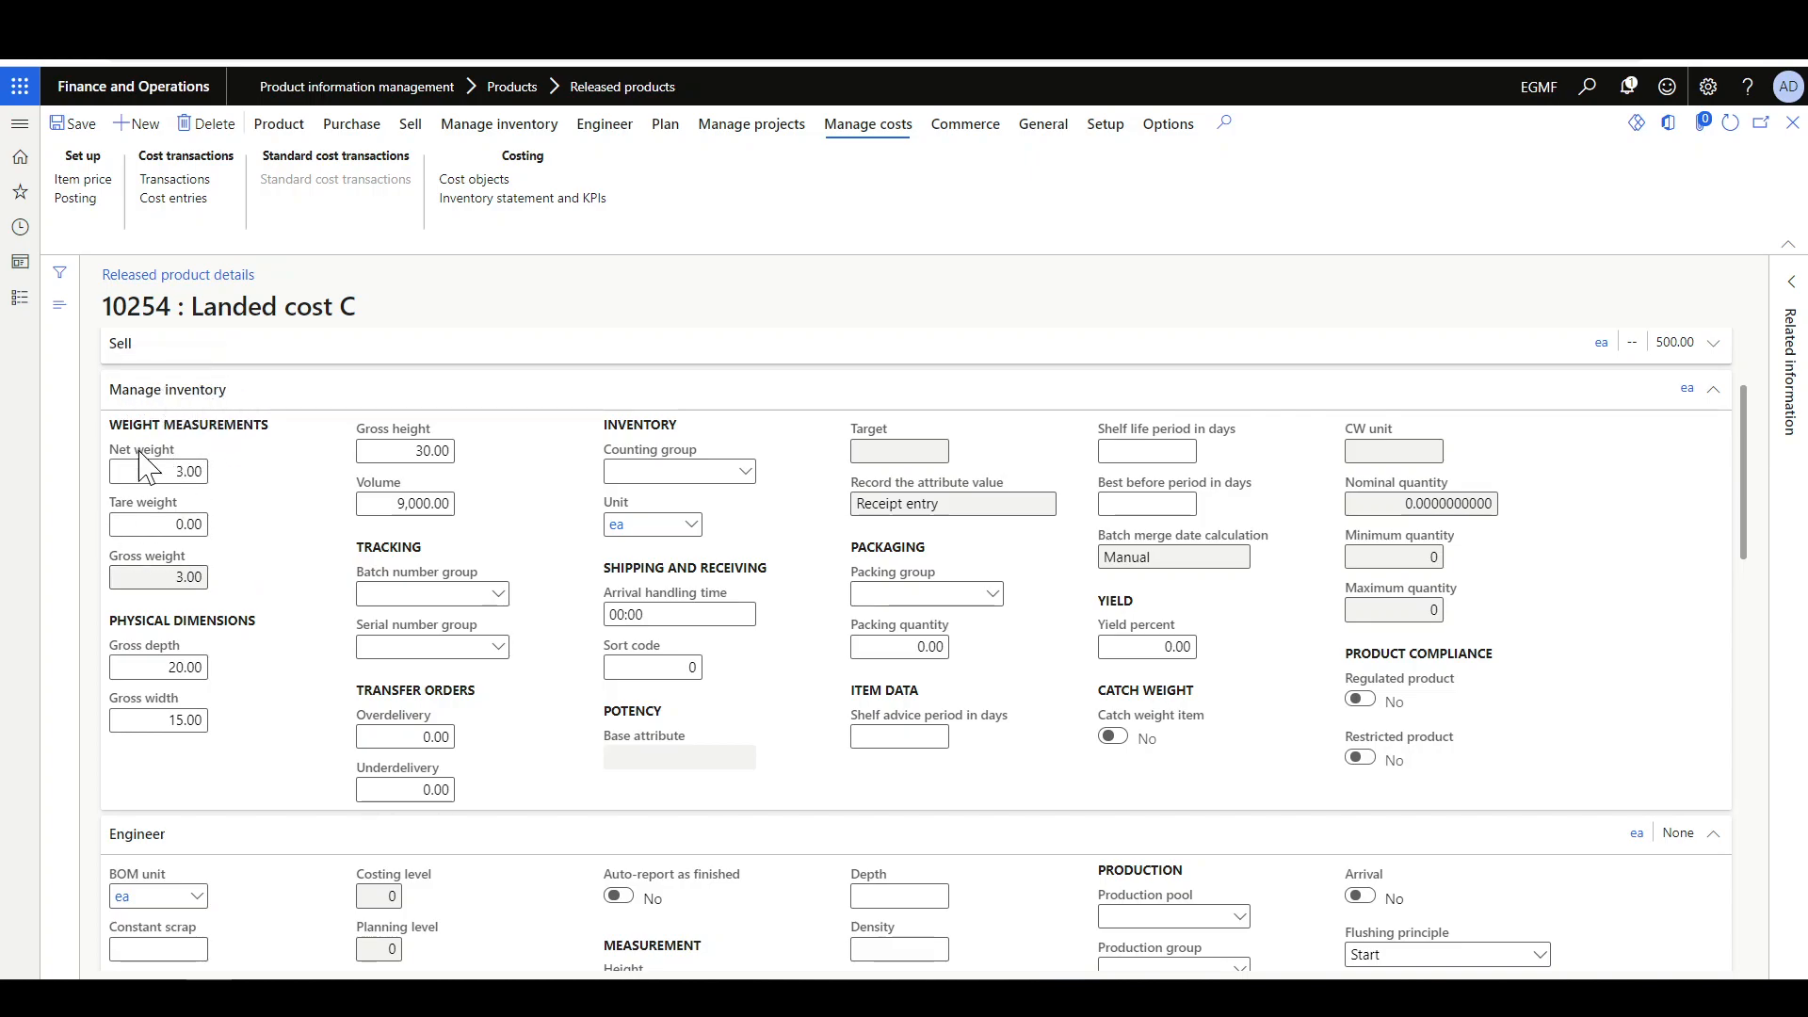
- Check the weight, physical dimensions and volume of product Landed cost C, and switch to the details of Landed cost D
{"action": "left_click", "coordinate": [160, 576]}
{"action": "left_click", "coordinate": [253, 678]}
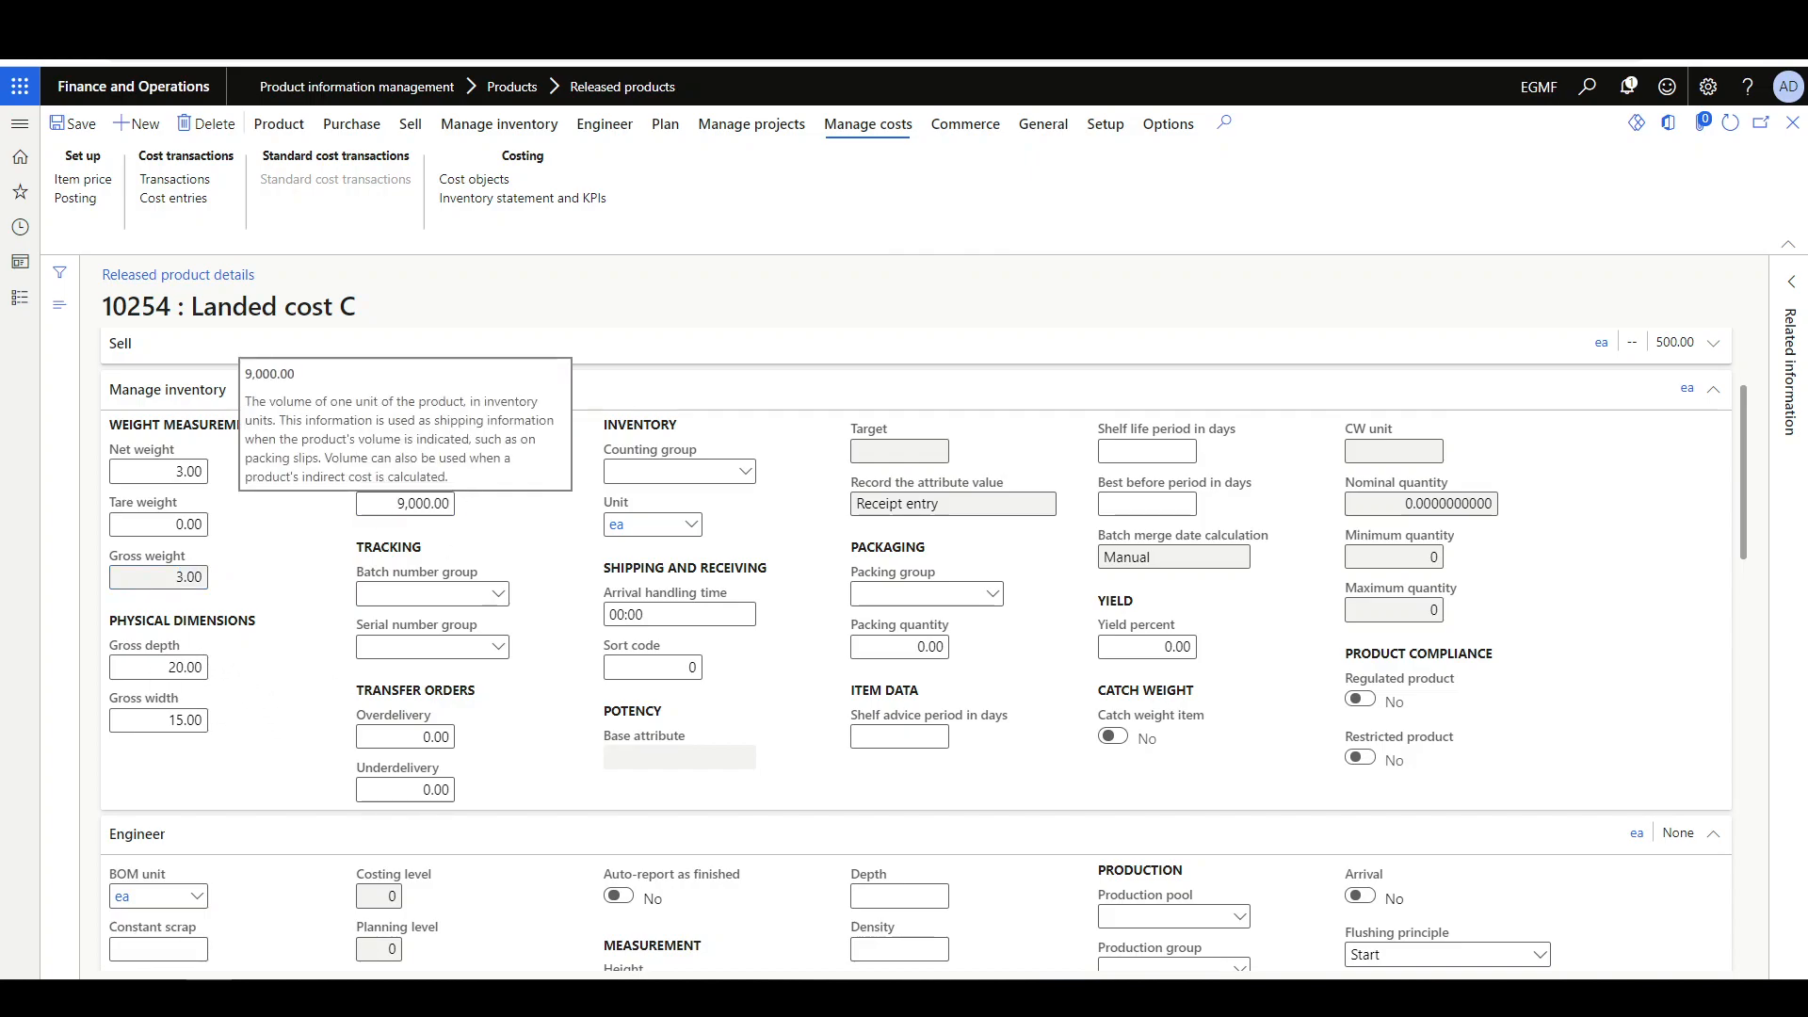
{"action": "left_click", "coordinate": [490, 21]}
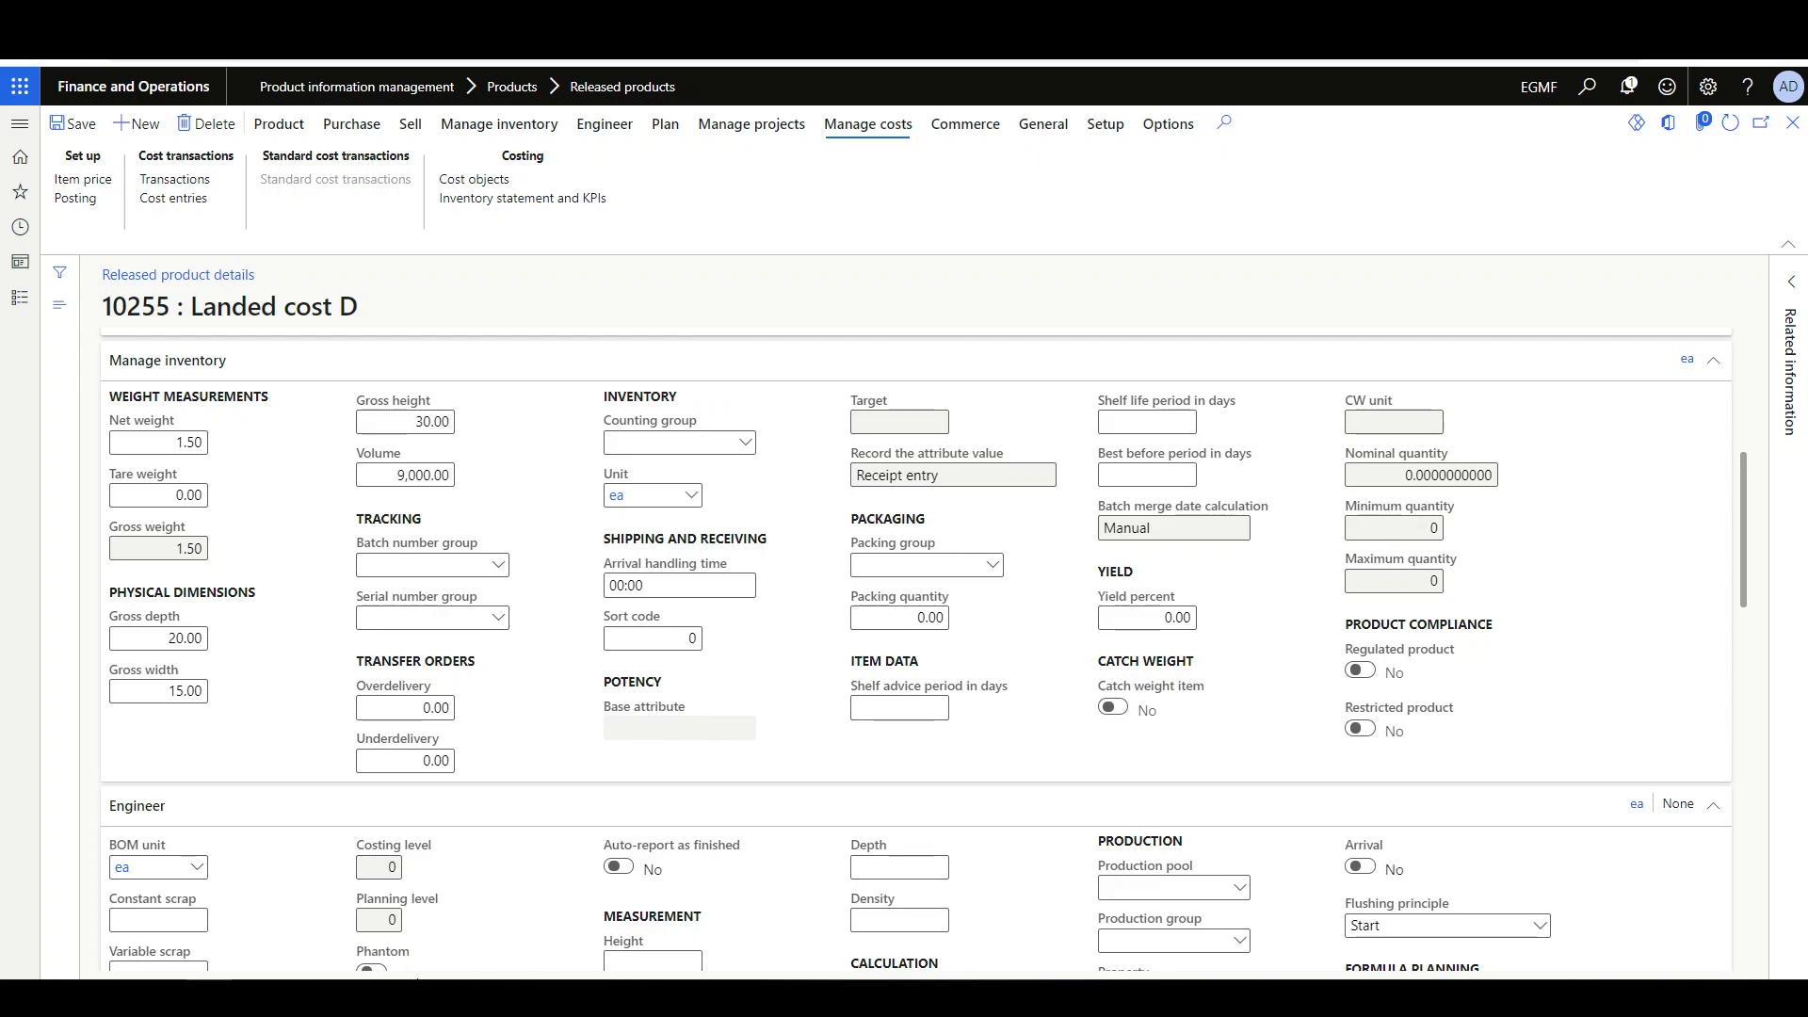
- Switch to Calculator and, alongside the details of product Landed cost C, divide its 9000 volume by 5000
{"action": "left_click", "coordinate": [329, 998]}
{"action": "left_click", "coordinate": [976, 622]}
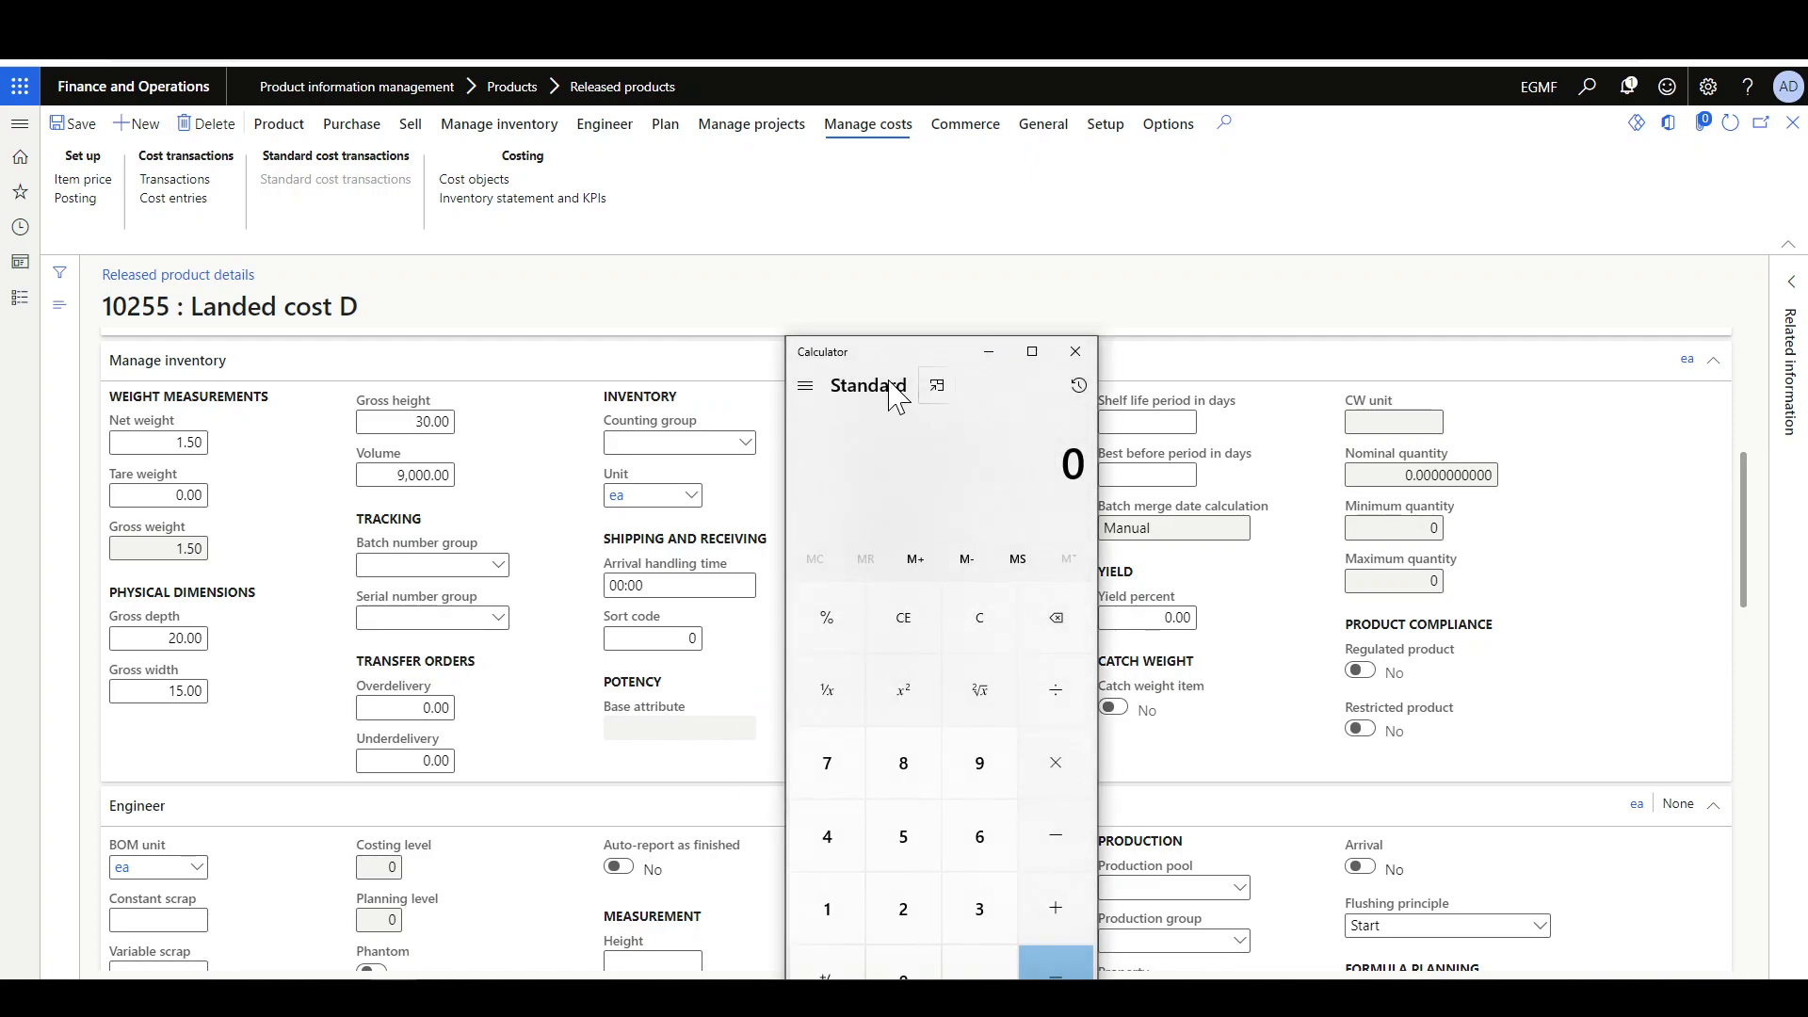
{"action": "left_click_drag", "start_coordinate": [894, 367], "coordinate": [995, 266]}
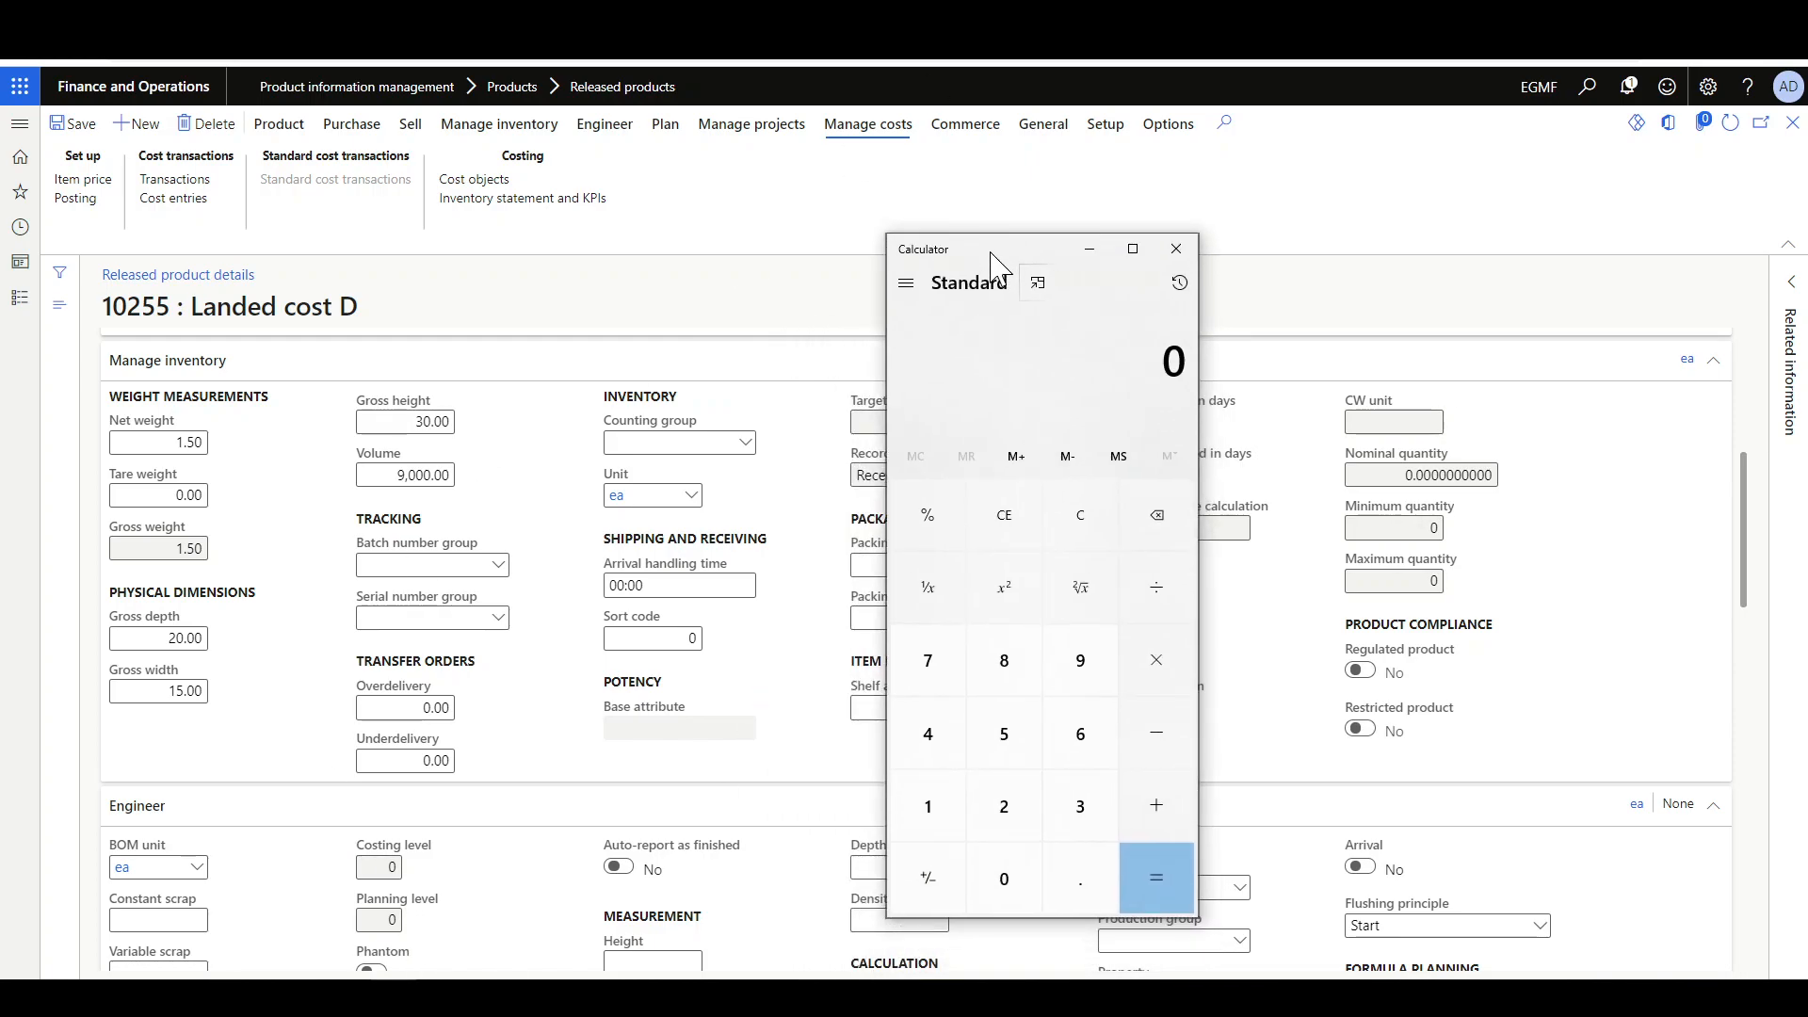
{"action": "left_click", "coordinate": [358, 17]}
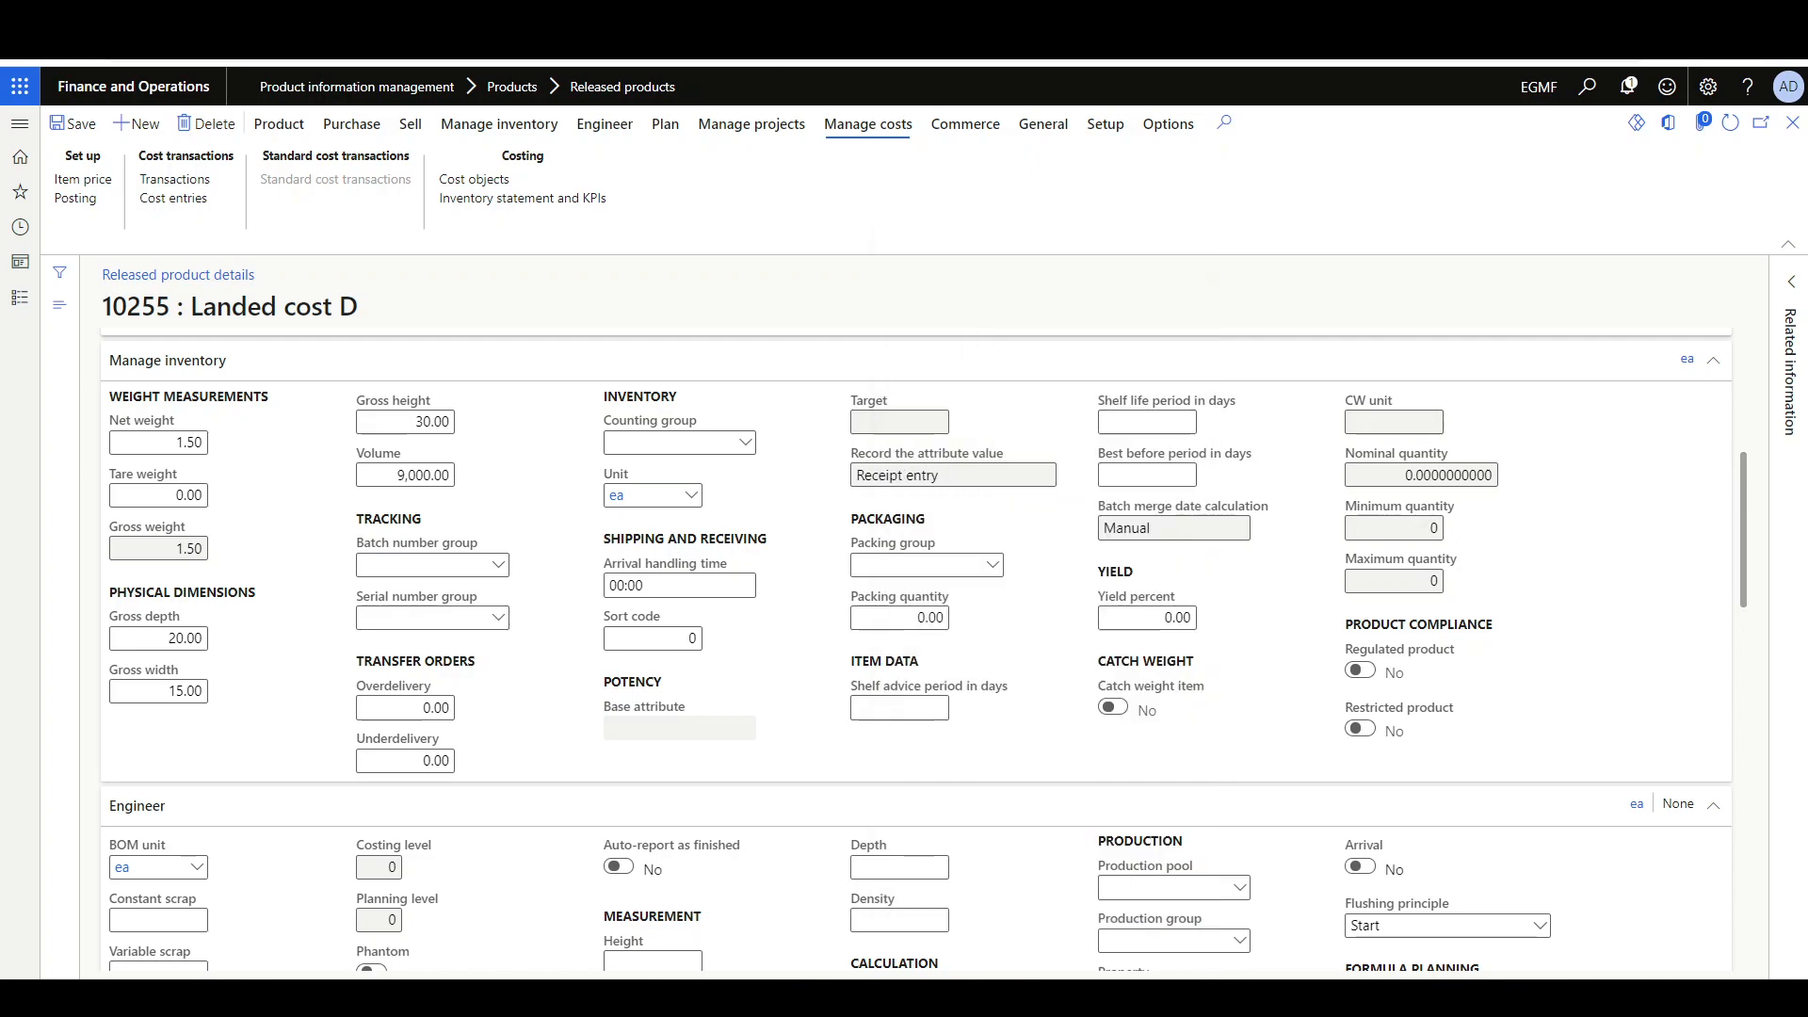
{"action": "left_click", "coordinate": [810, 996]}
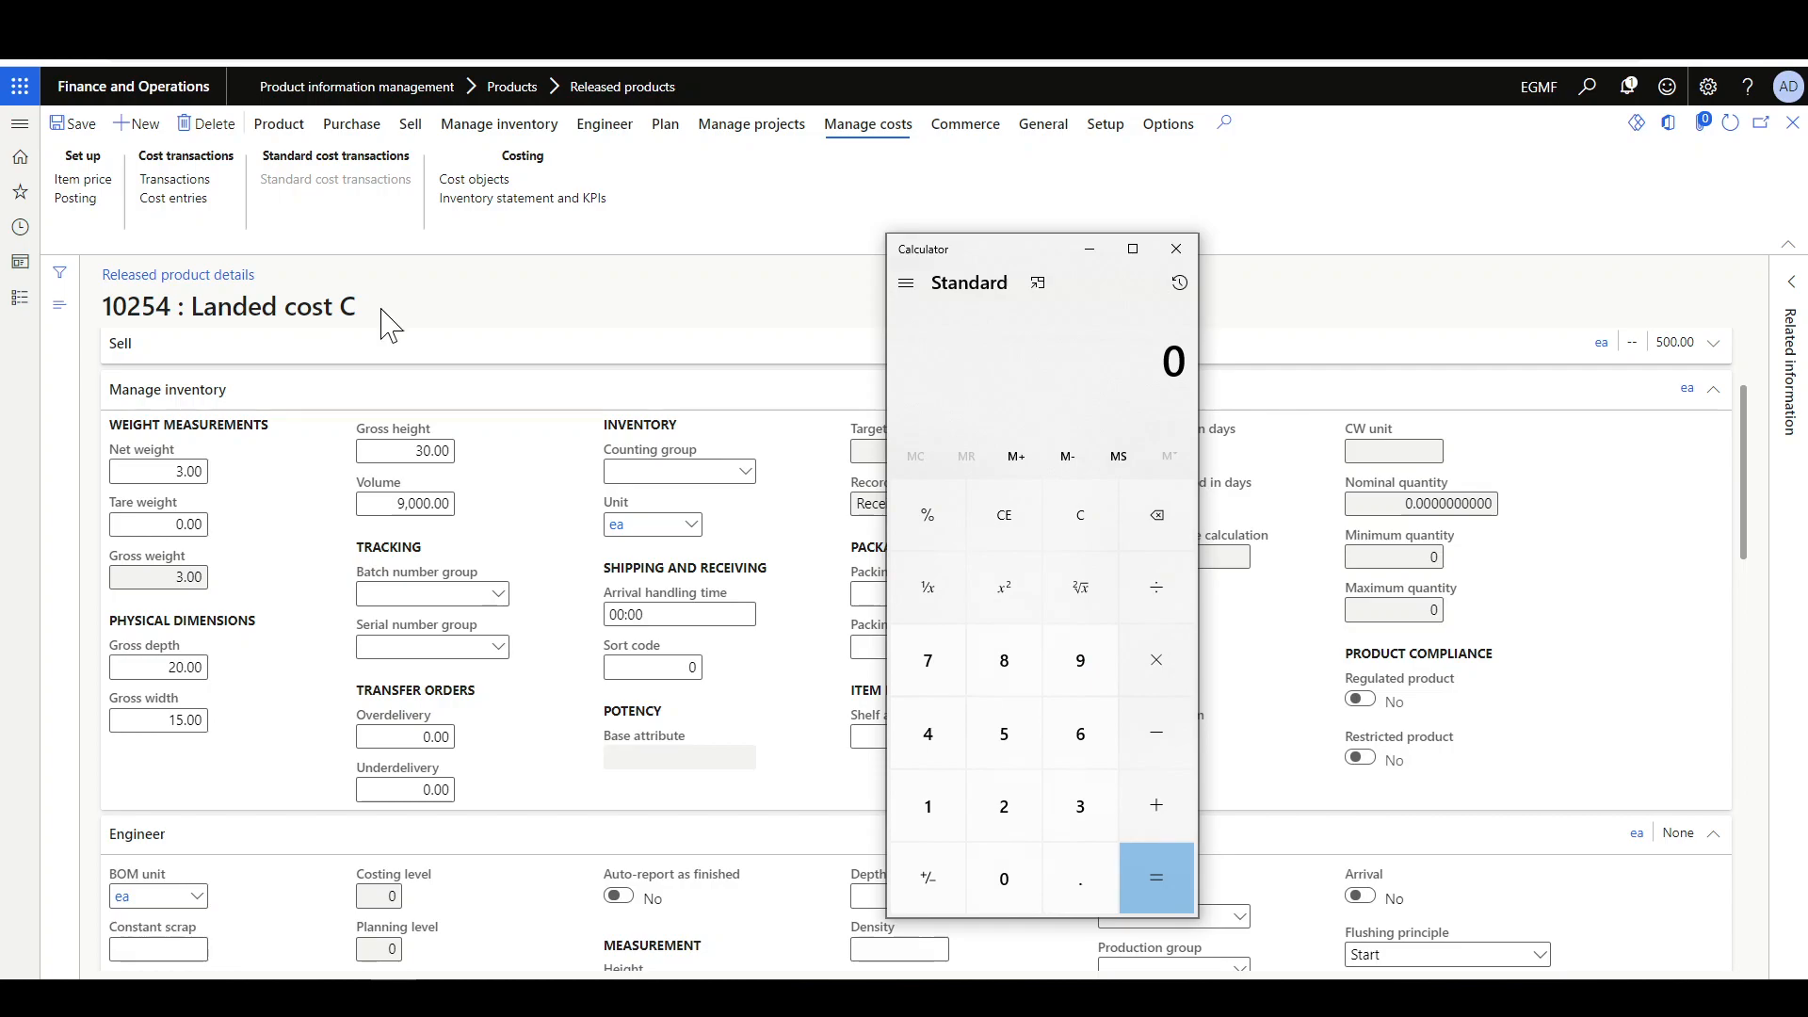
{"action": "type", "text": "9000"}
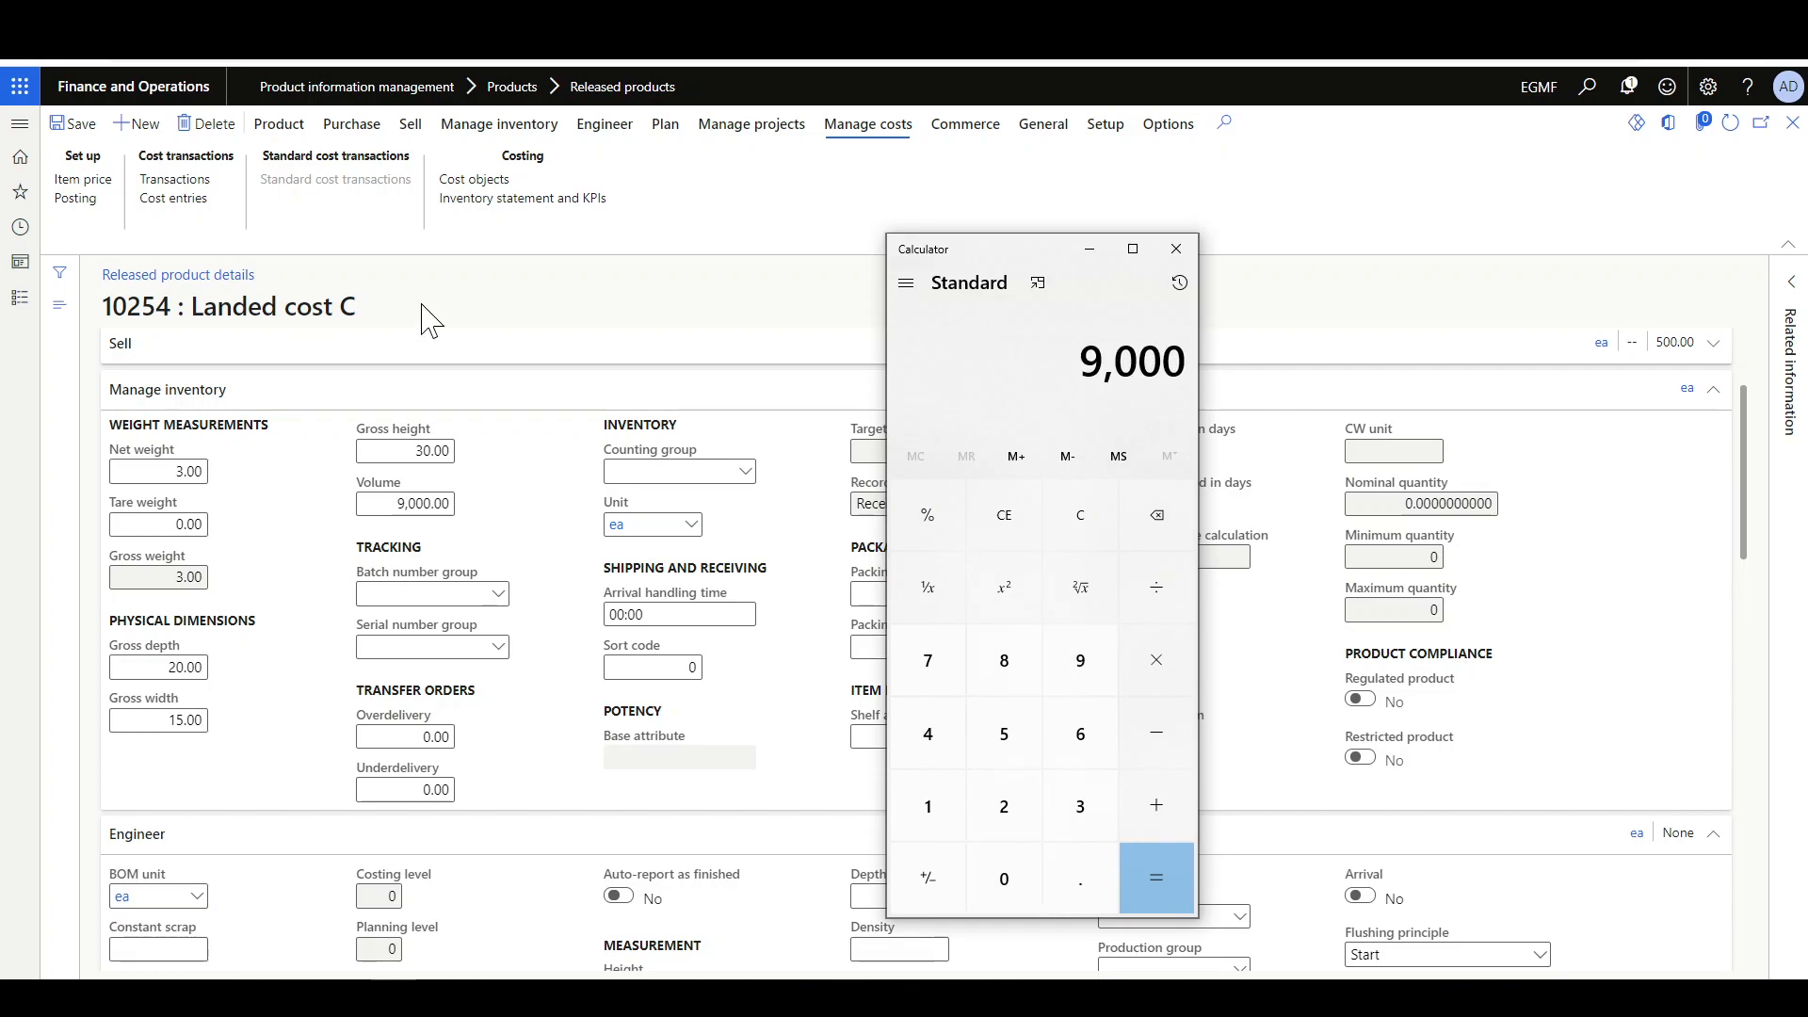
{"action": "key", "text": "slash"}
{"action": "type", "text": "5000"}
{"action": "key", "text": "Return"}
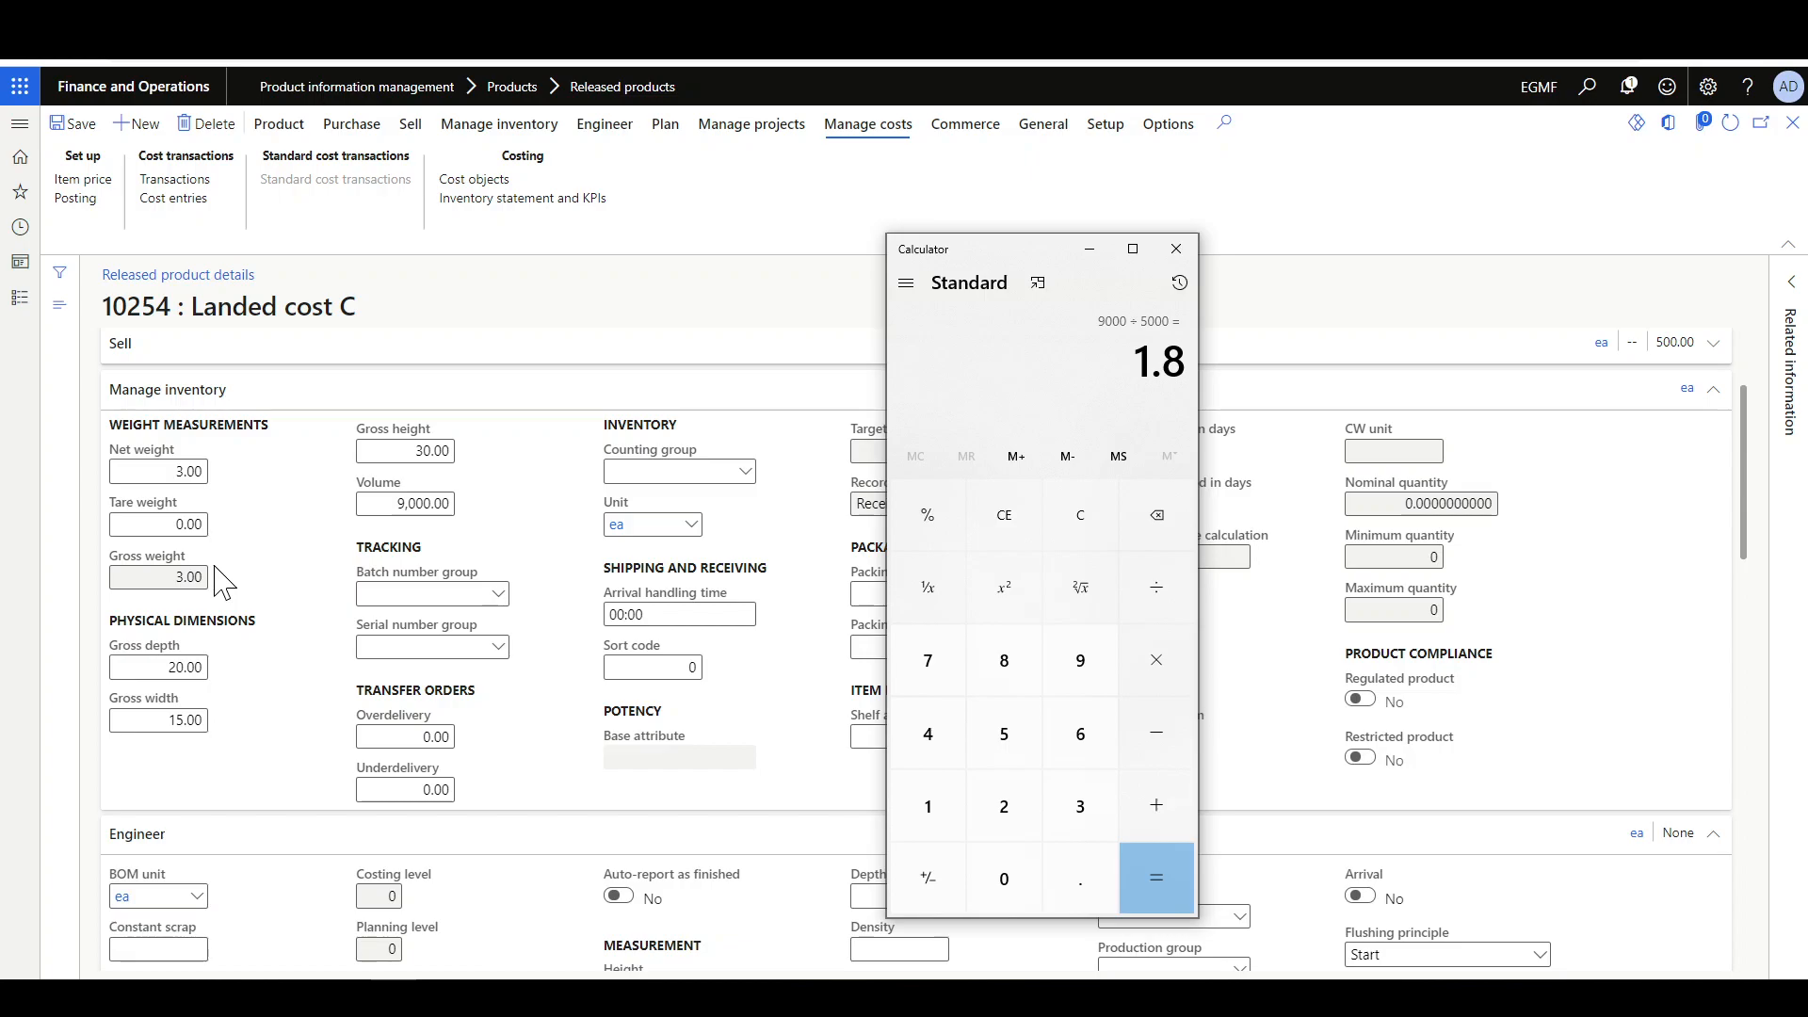
- Check the Air estimated costs of items 10255 and 10254 in the costs inquiries, and review the volumetric Air auto cost line
{"action": "left_click", "coordinate": [1050, 202]}
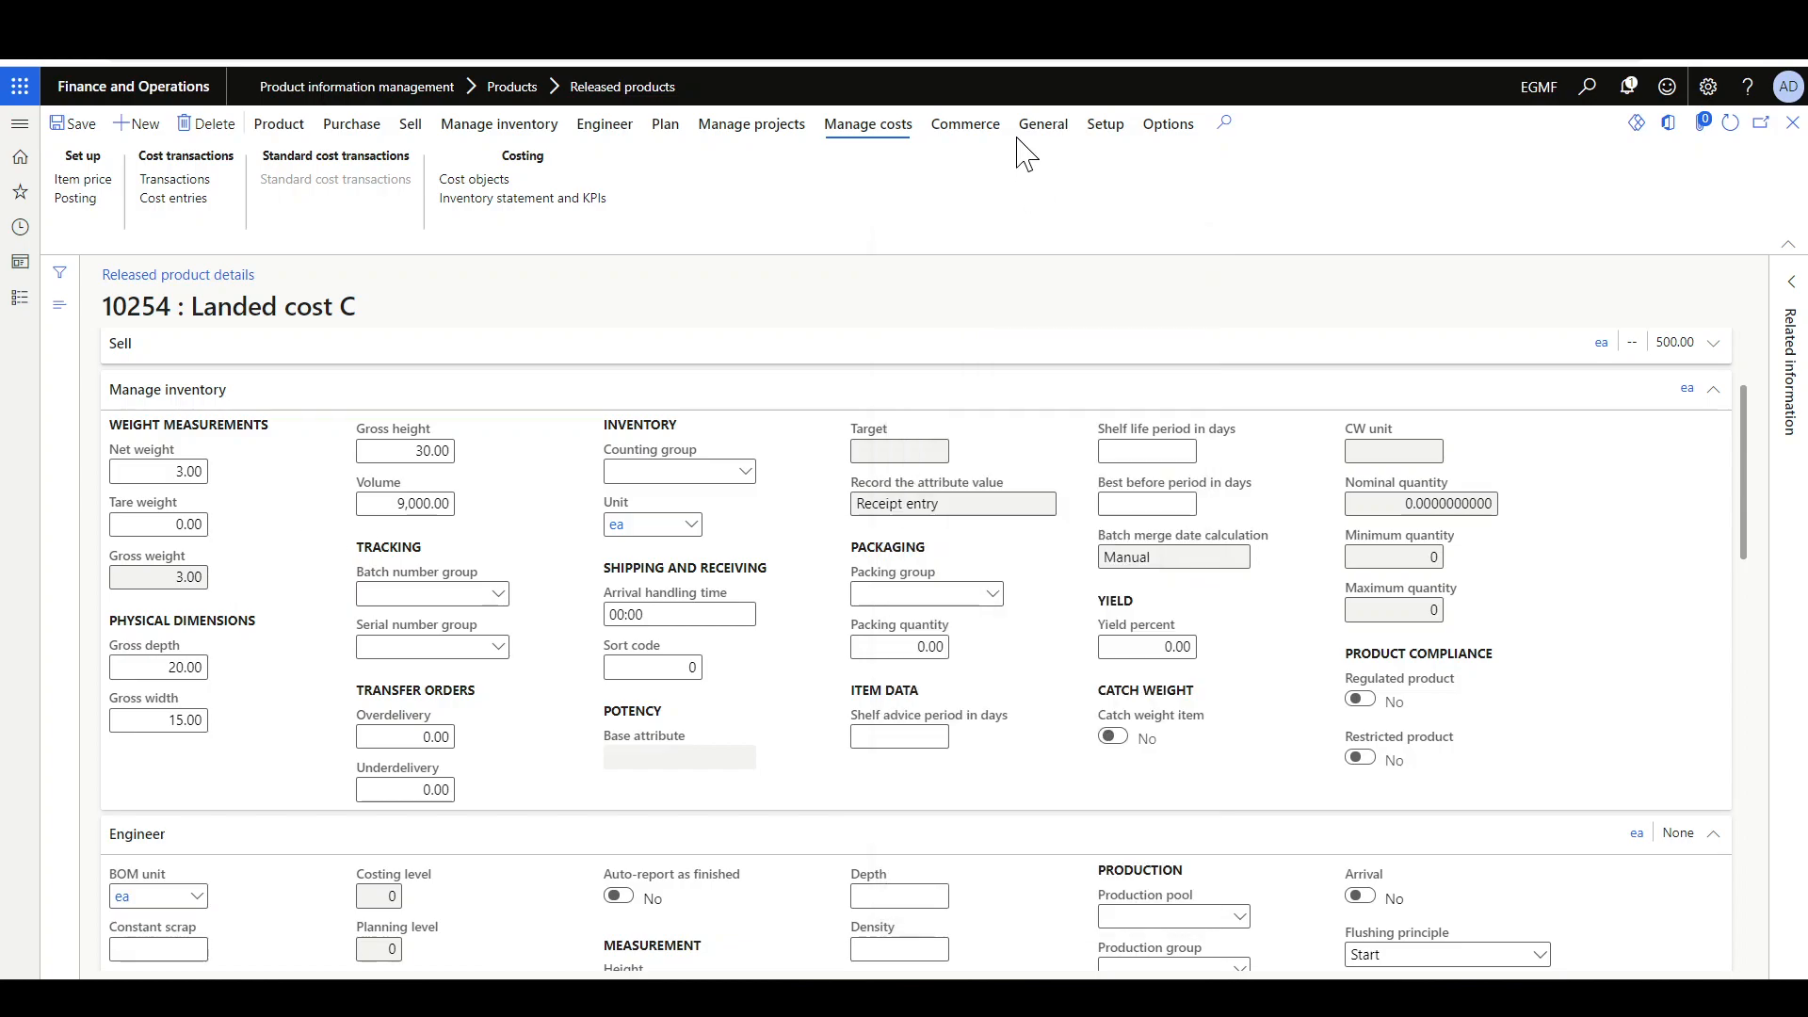
{"action": "key", "text": "ctrl+Tab"}
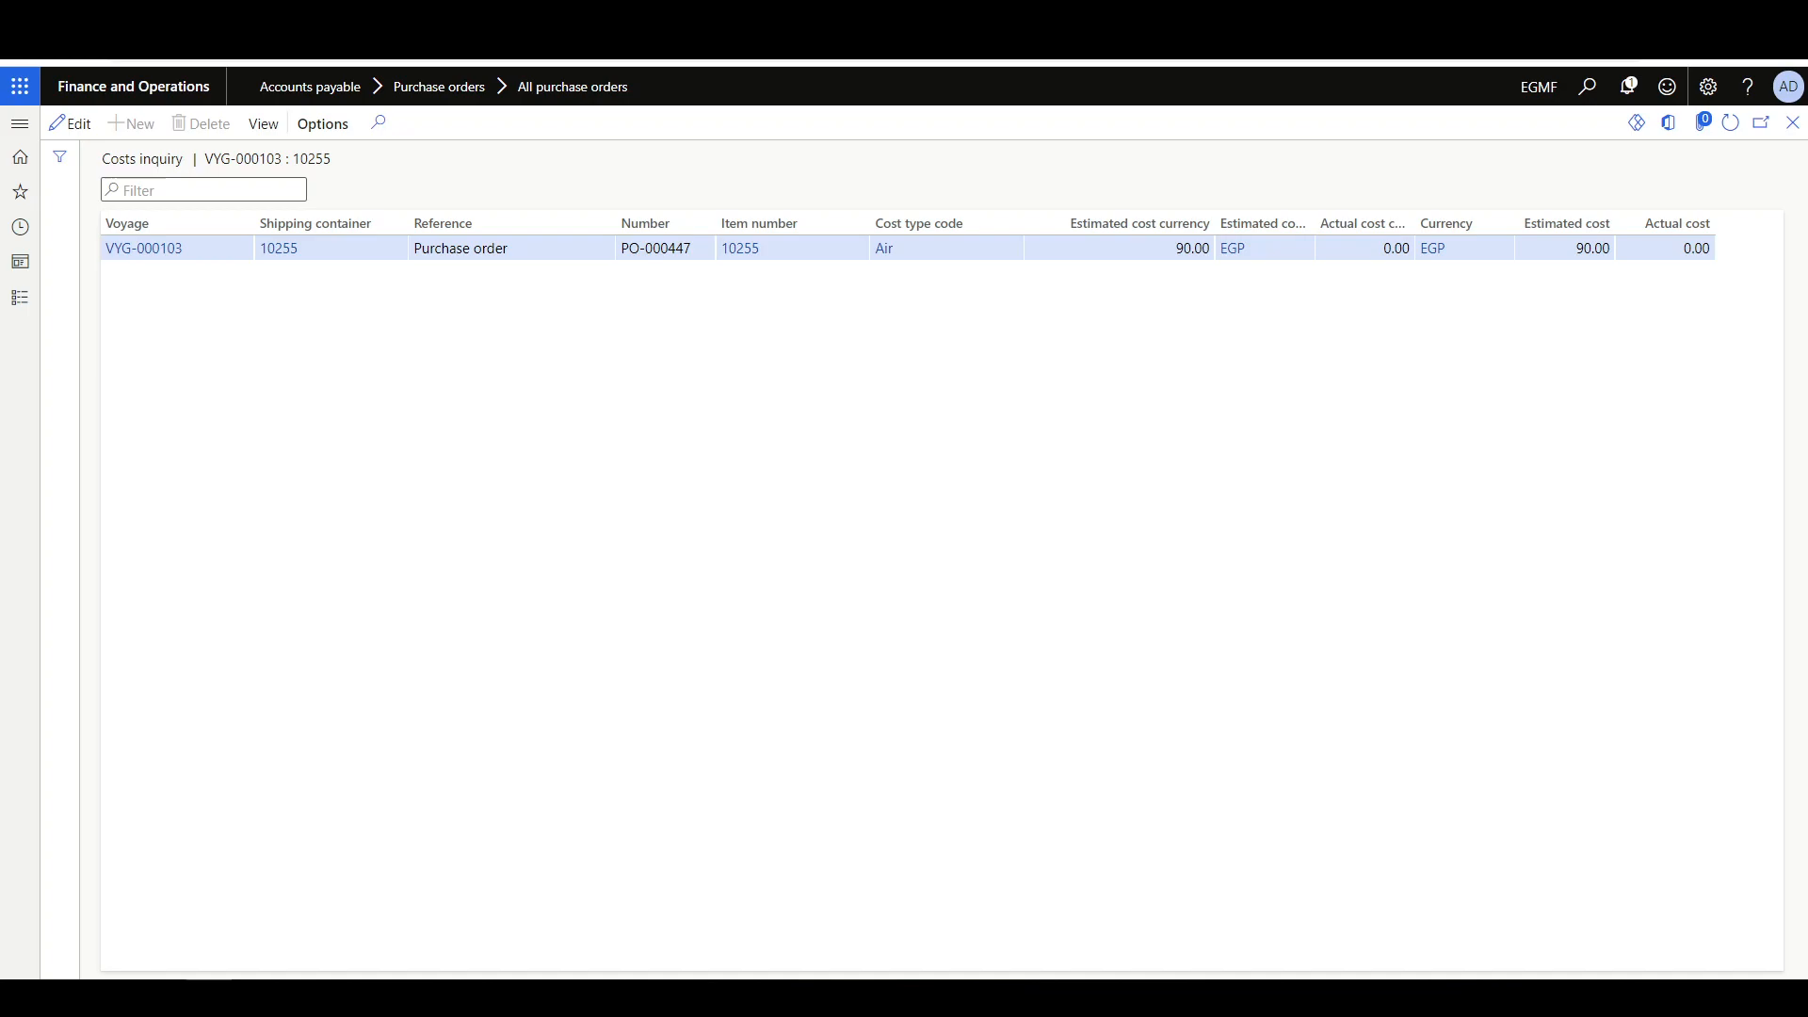
{"action": "key", "text": "ctrl+Tab"}
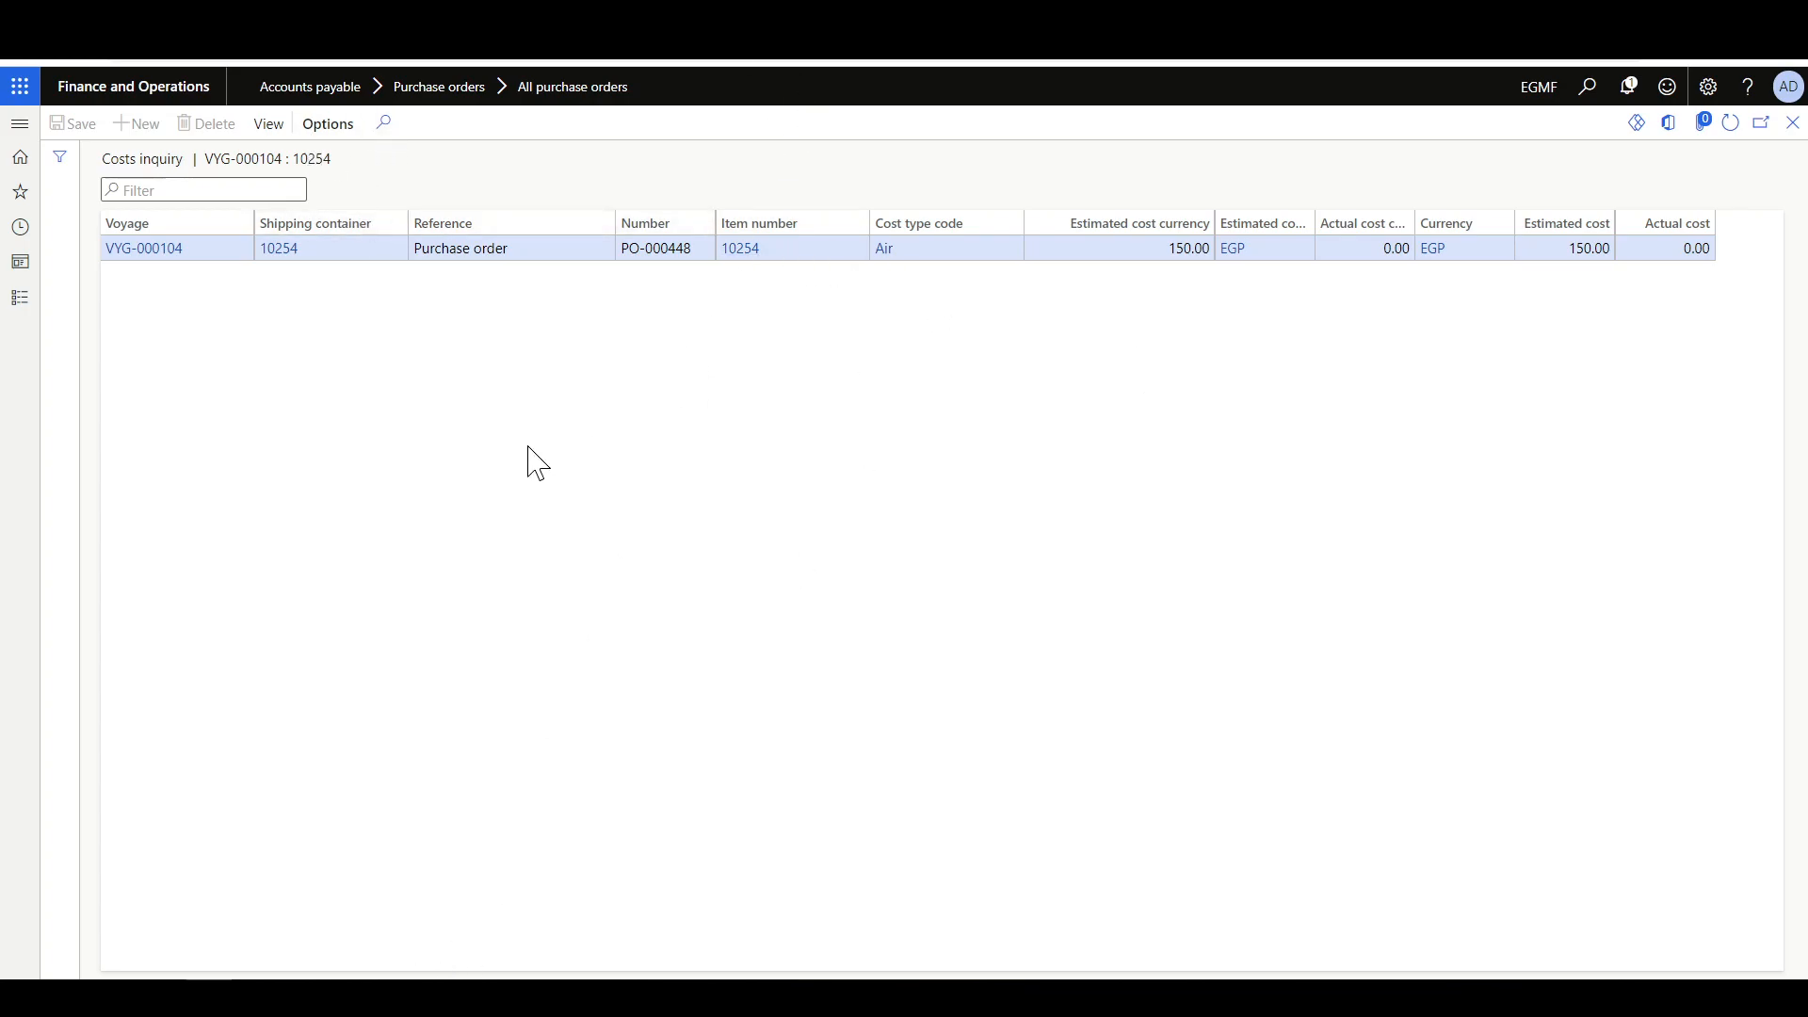
{"action": "left_click", "coordinate": [456, 970]}
{"action": "left_click_drag", "start_coordinate": [1024, 250], "coordinate": [1029, 390]}
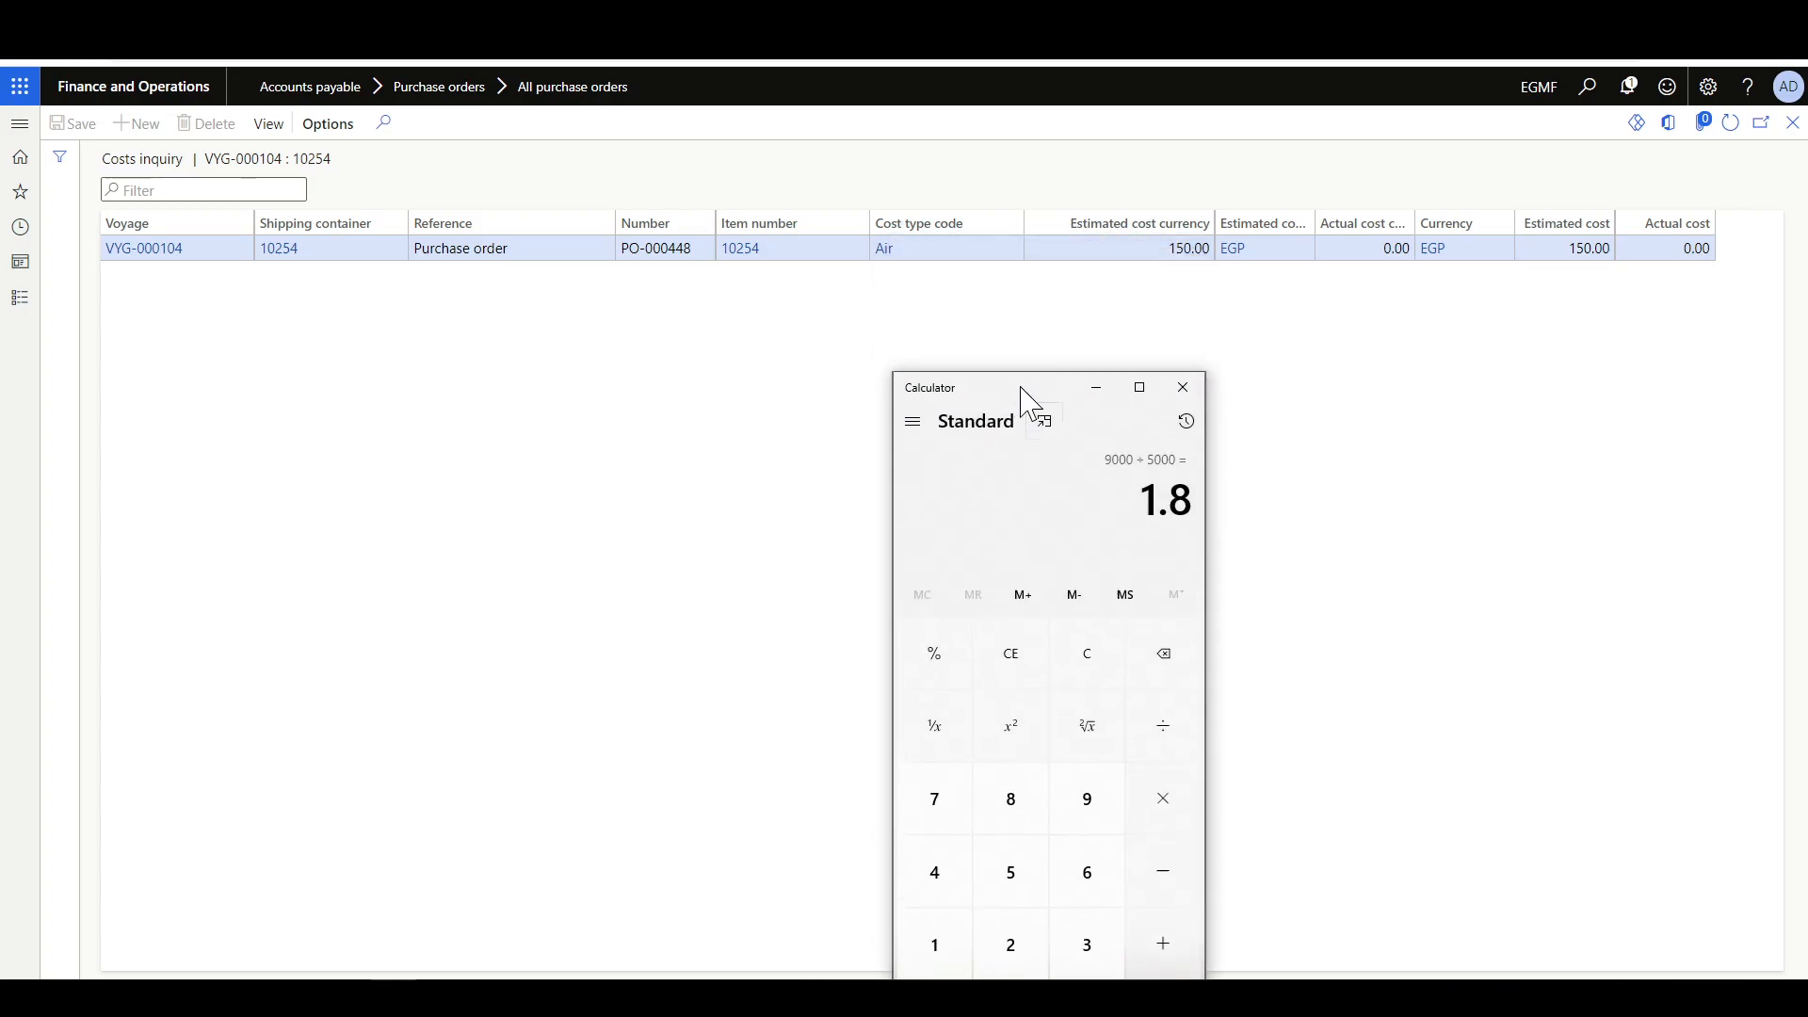
{"action": "left_click", "coordinate": [1182, 388]}
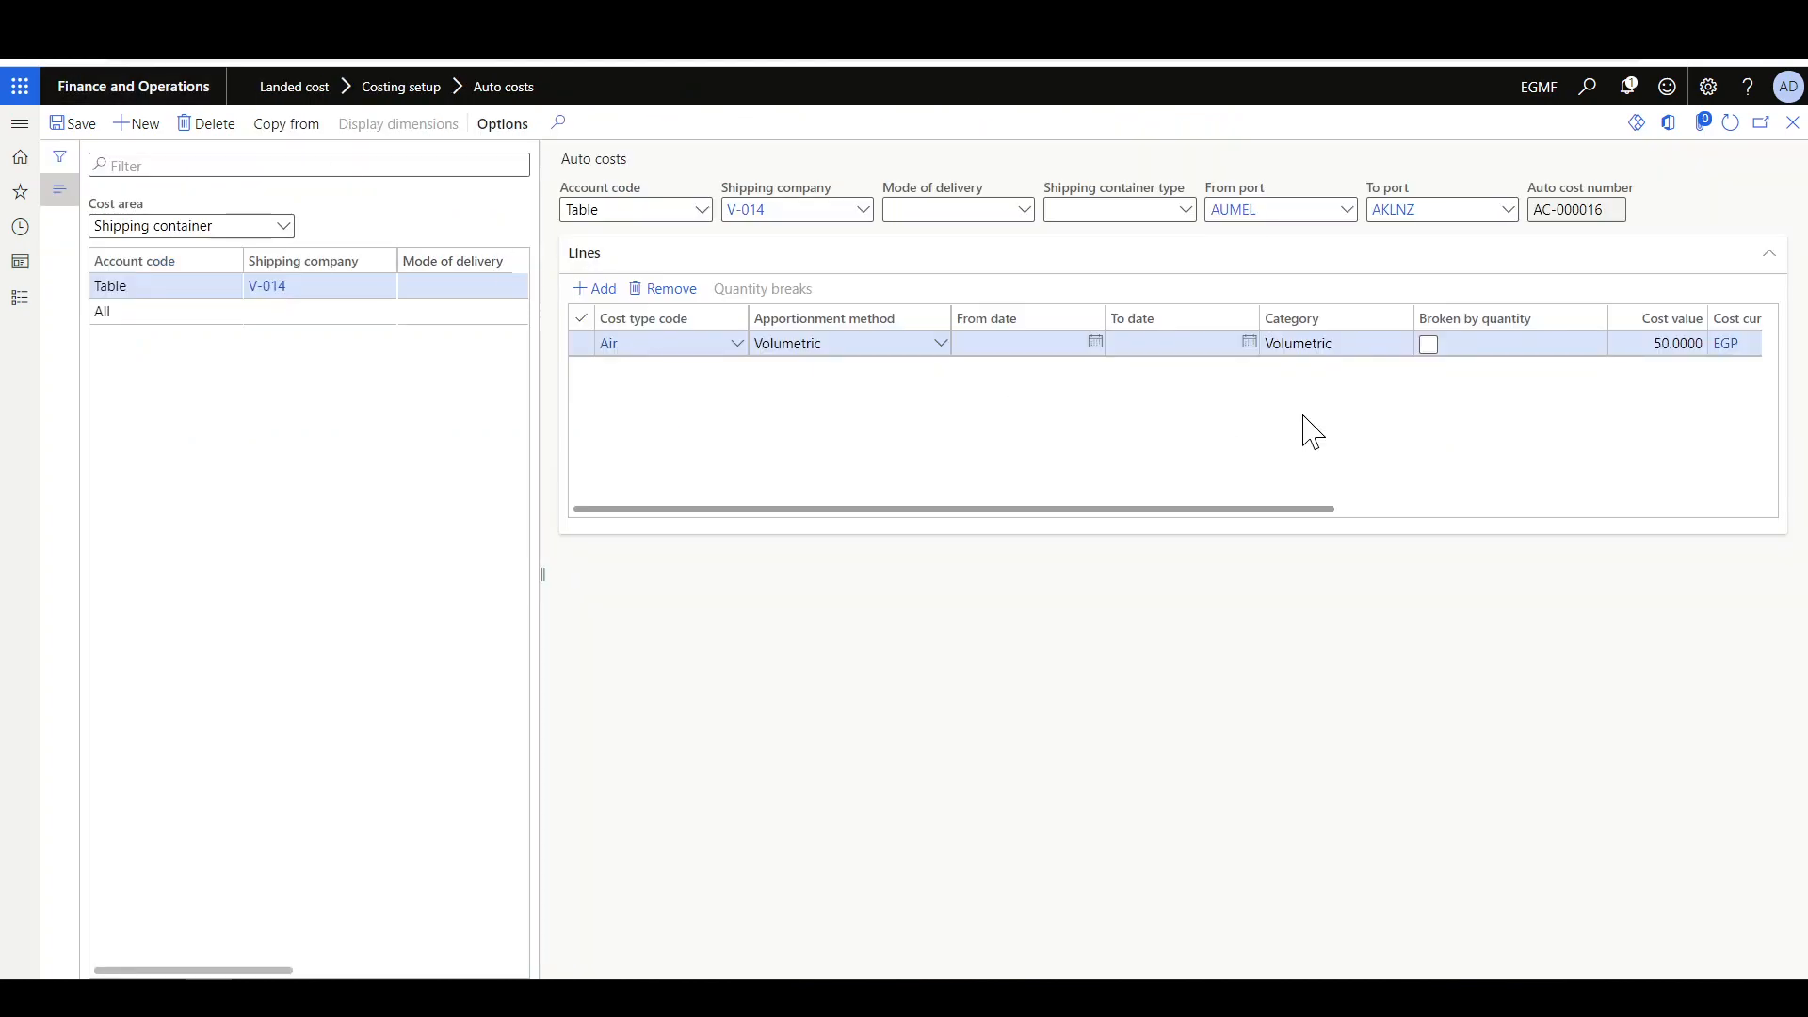
{"action": "scroll", "coordinate": [1303, 432], "scroll_direction": "right", "scroll_amount": 5}
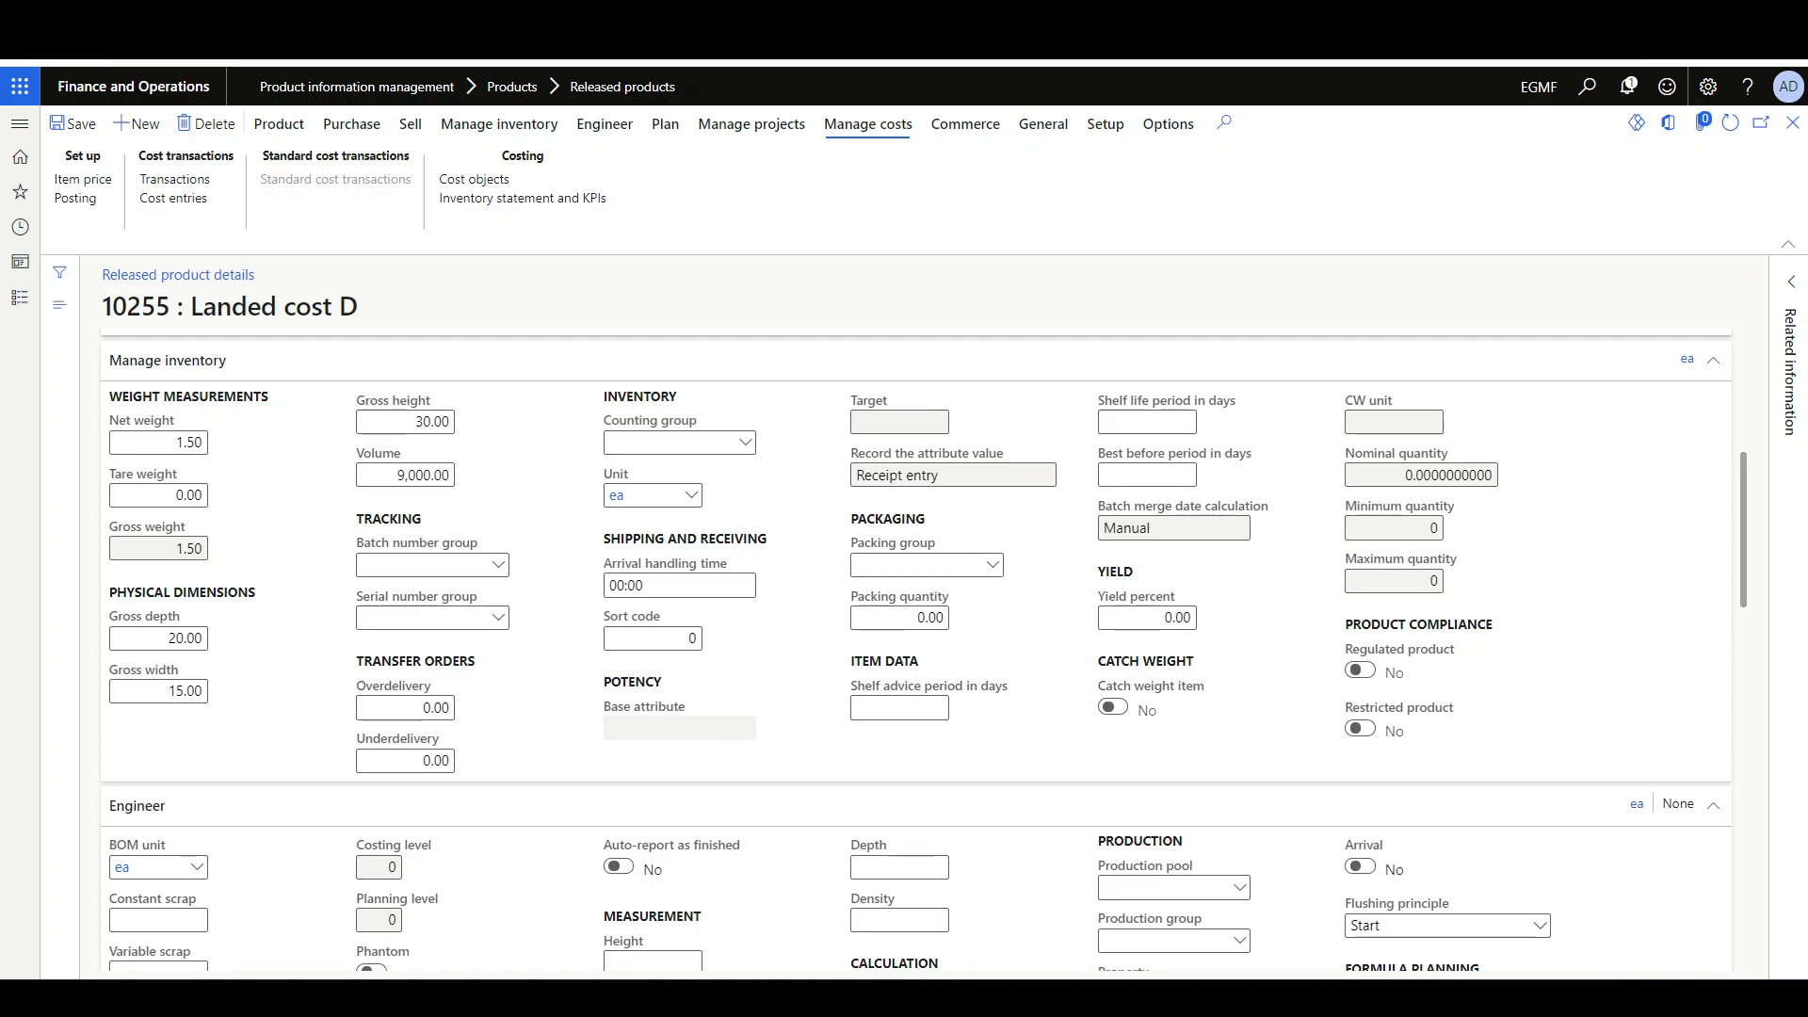
- Calculate the volumetric weight of product Landed cost D in Calculator by dividing its 9000 volume by 5000
{"action": "left_click", "coordinate": [393, 996]}
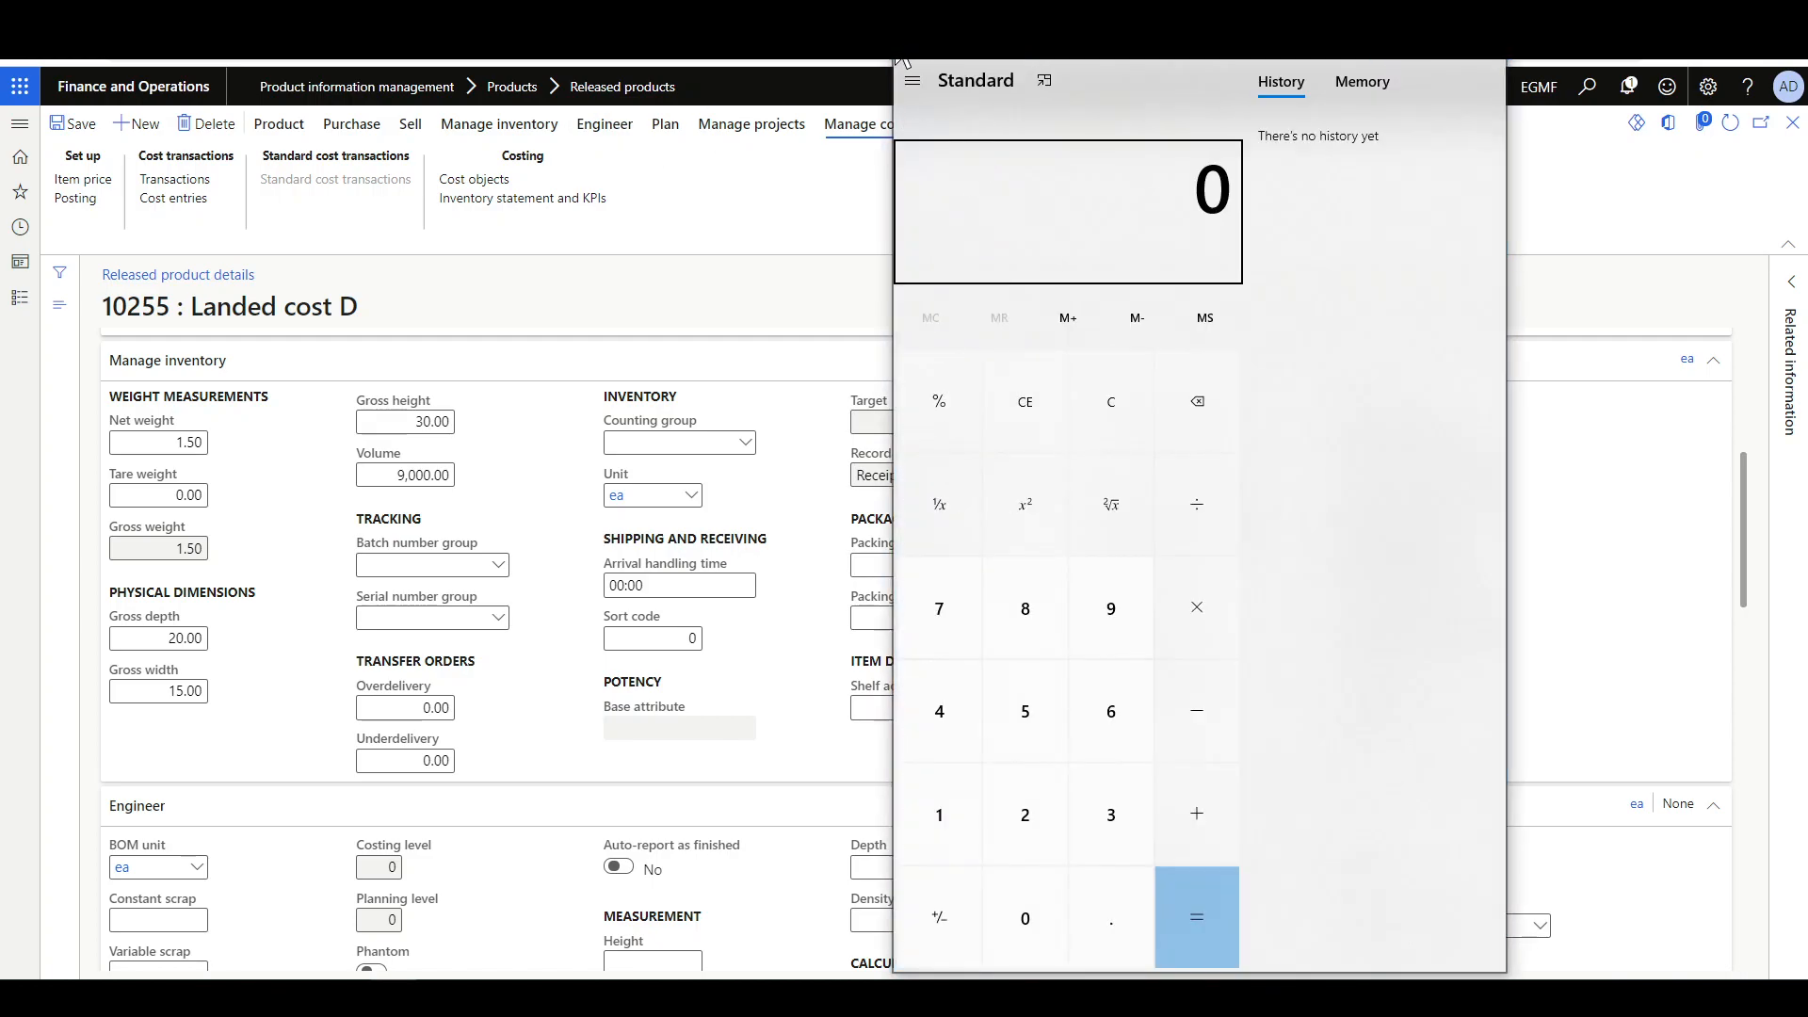
{"action": "left_click_drag", "start_coordinate": [893, 31], "coordinate": [1178, 254]}
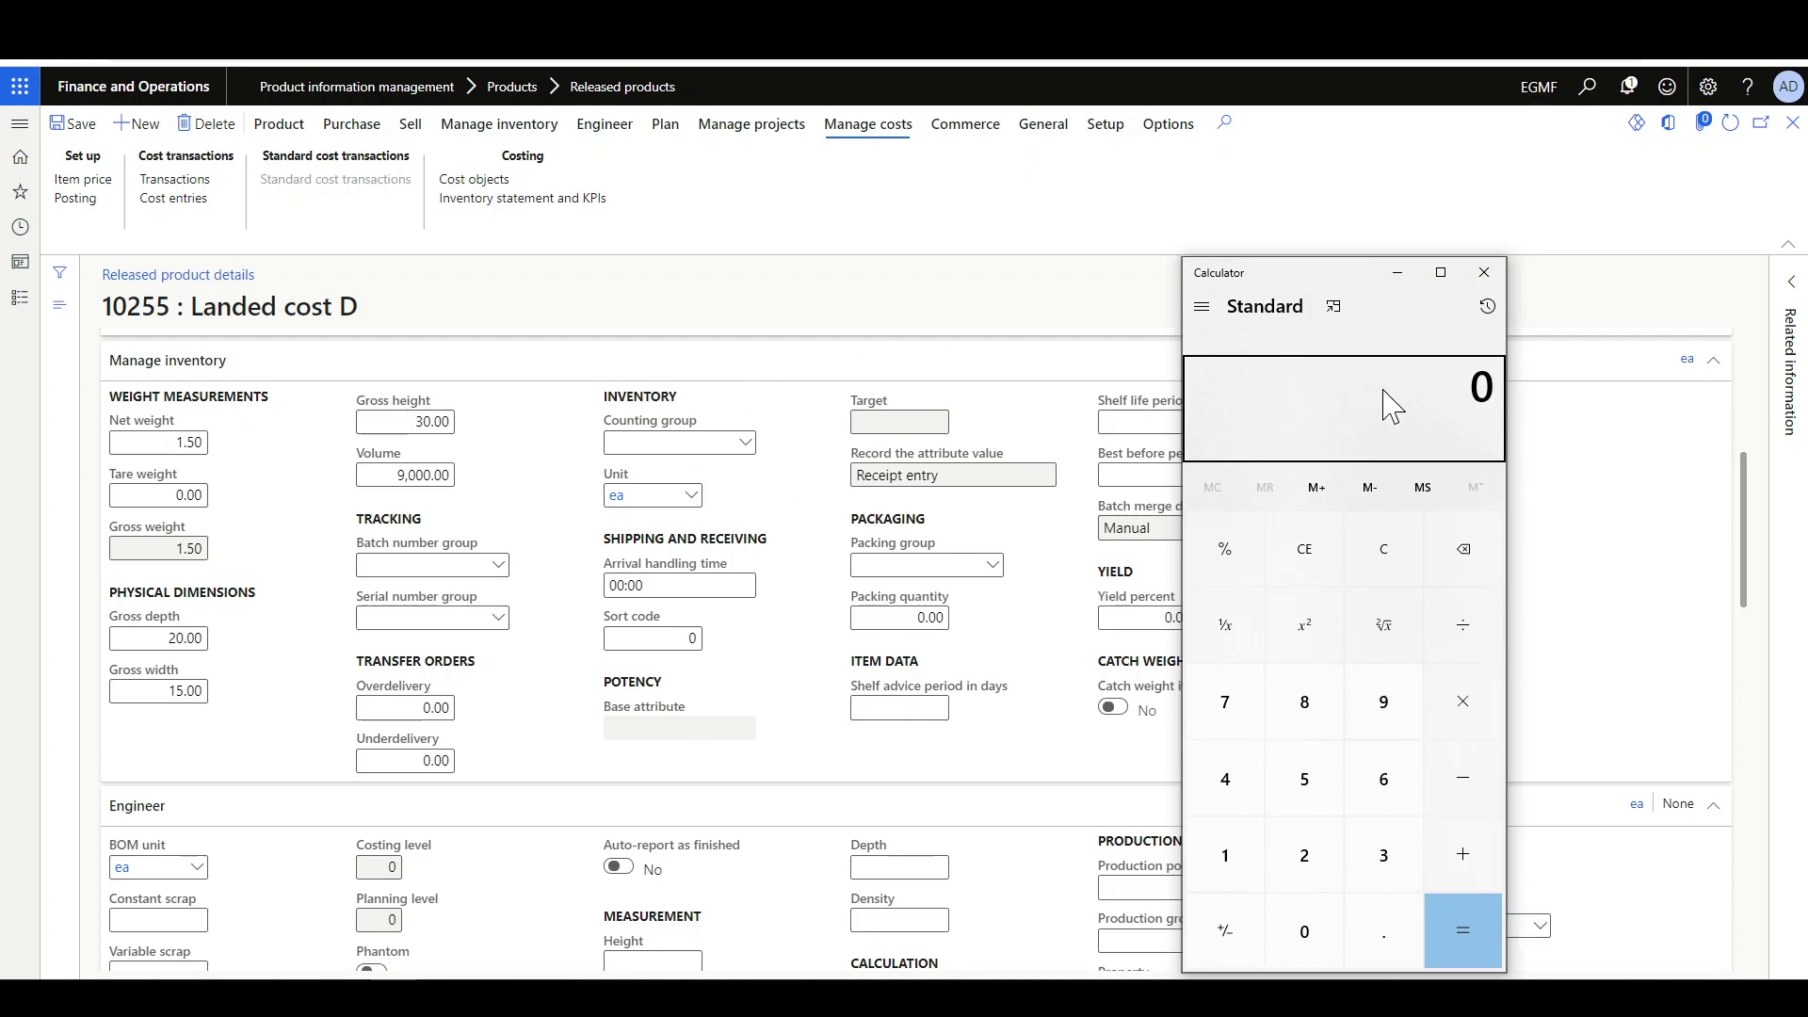
{"action": "type", "text": "9000"}
{"action": "key", "text": "slash"}
{"action": "type", "text": "5000"}
{"action": "key", "text": "Return"}
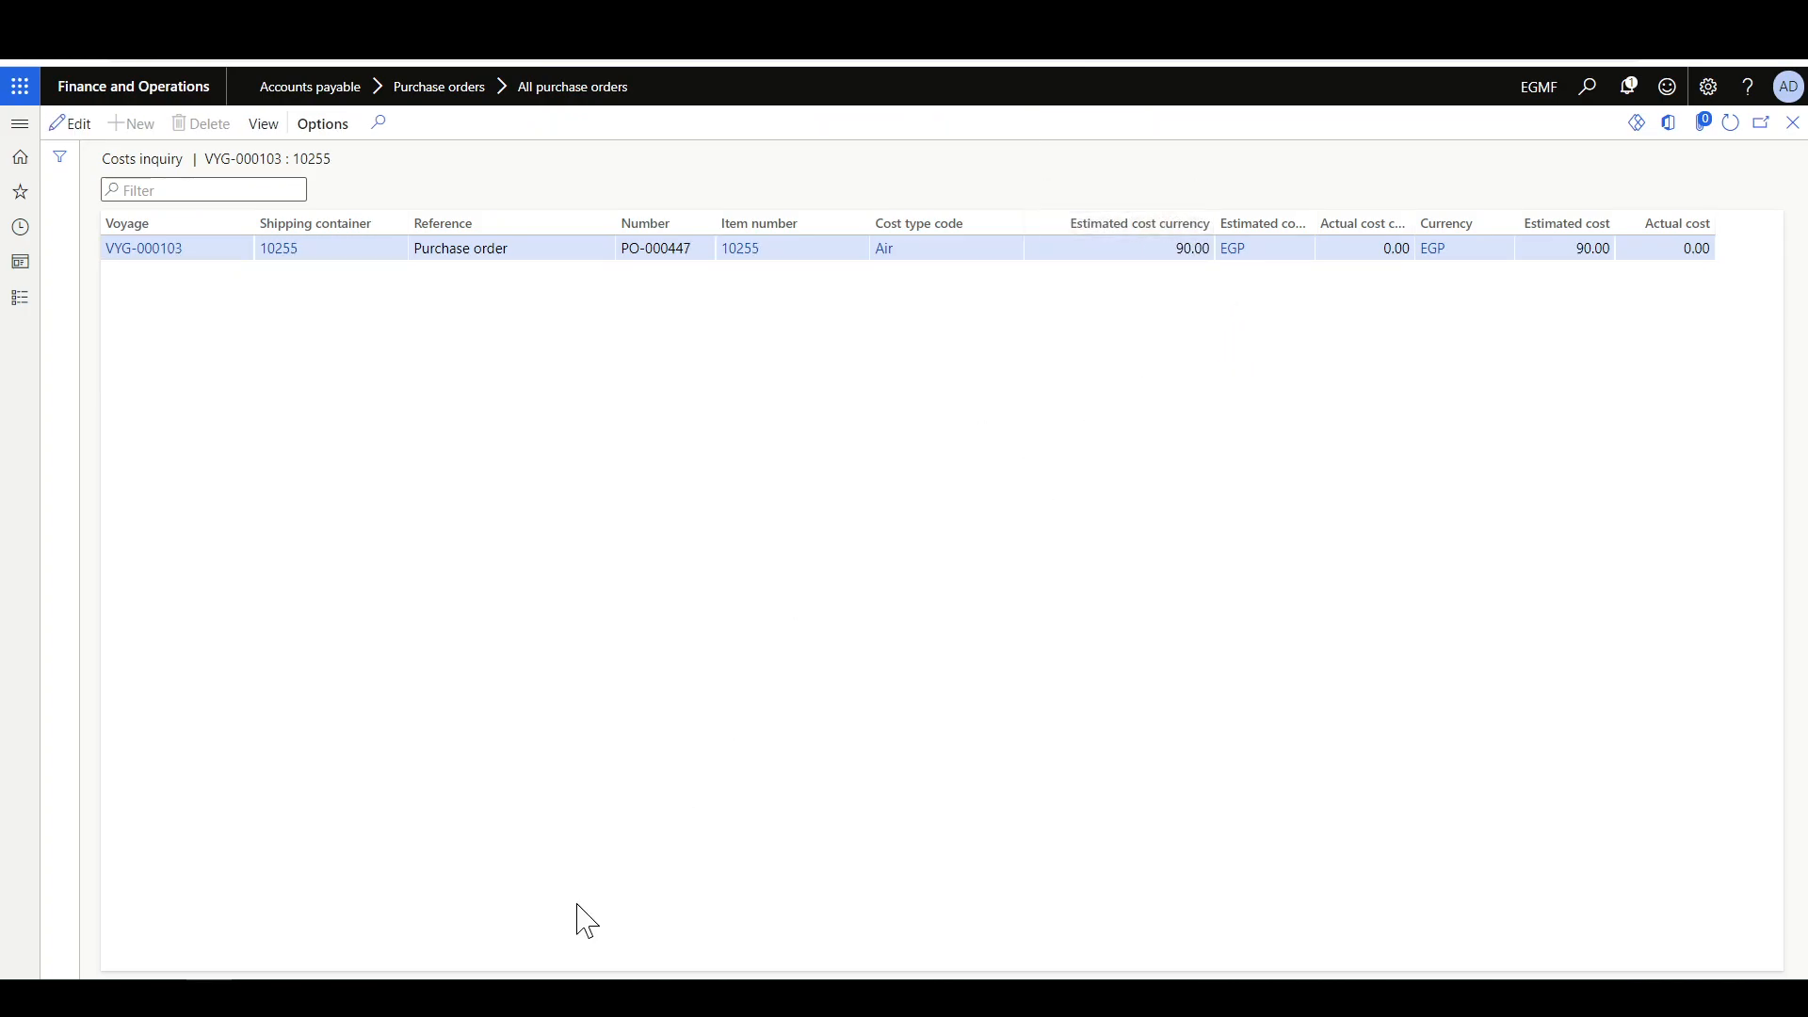
- Multiply the calculated volumetric weight by 50 to verify item 10255's Air estimated cost in the costs inquiry
{"action": "left_click", "coordinate": [585, 998]}
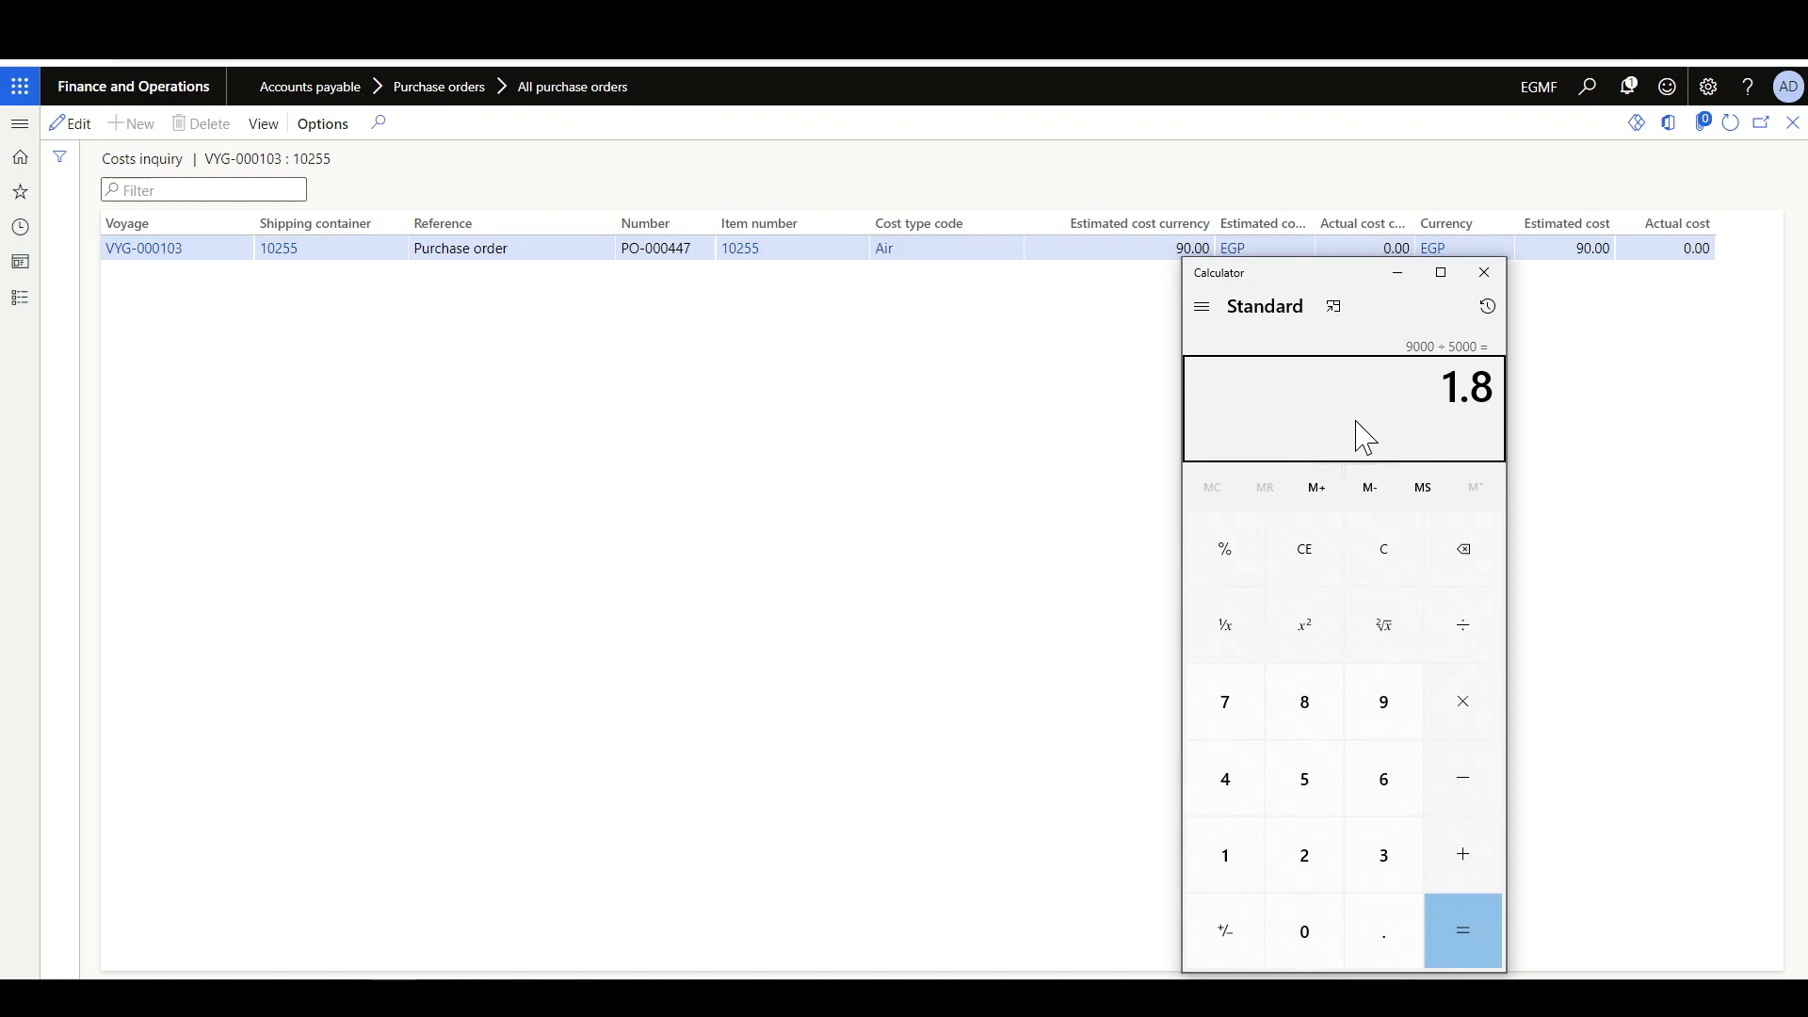
{"action": "type", "text": "*50"}
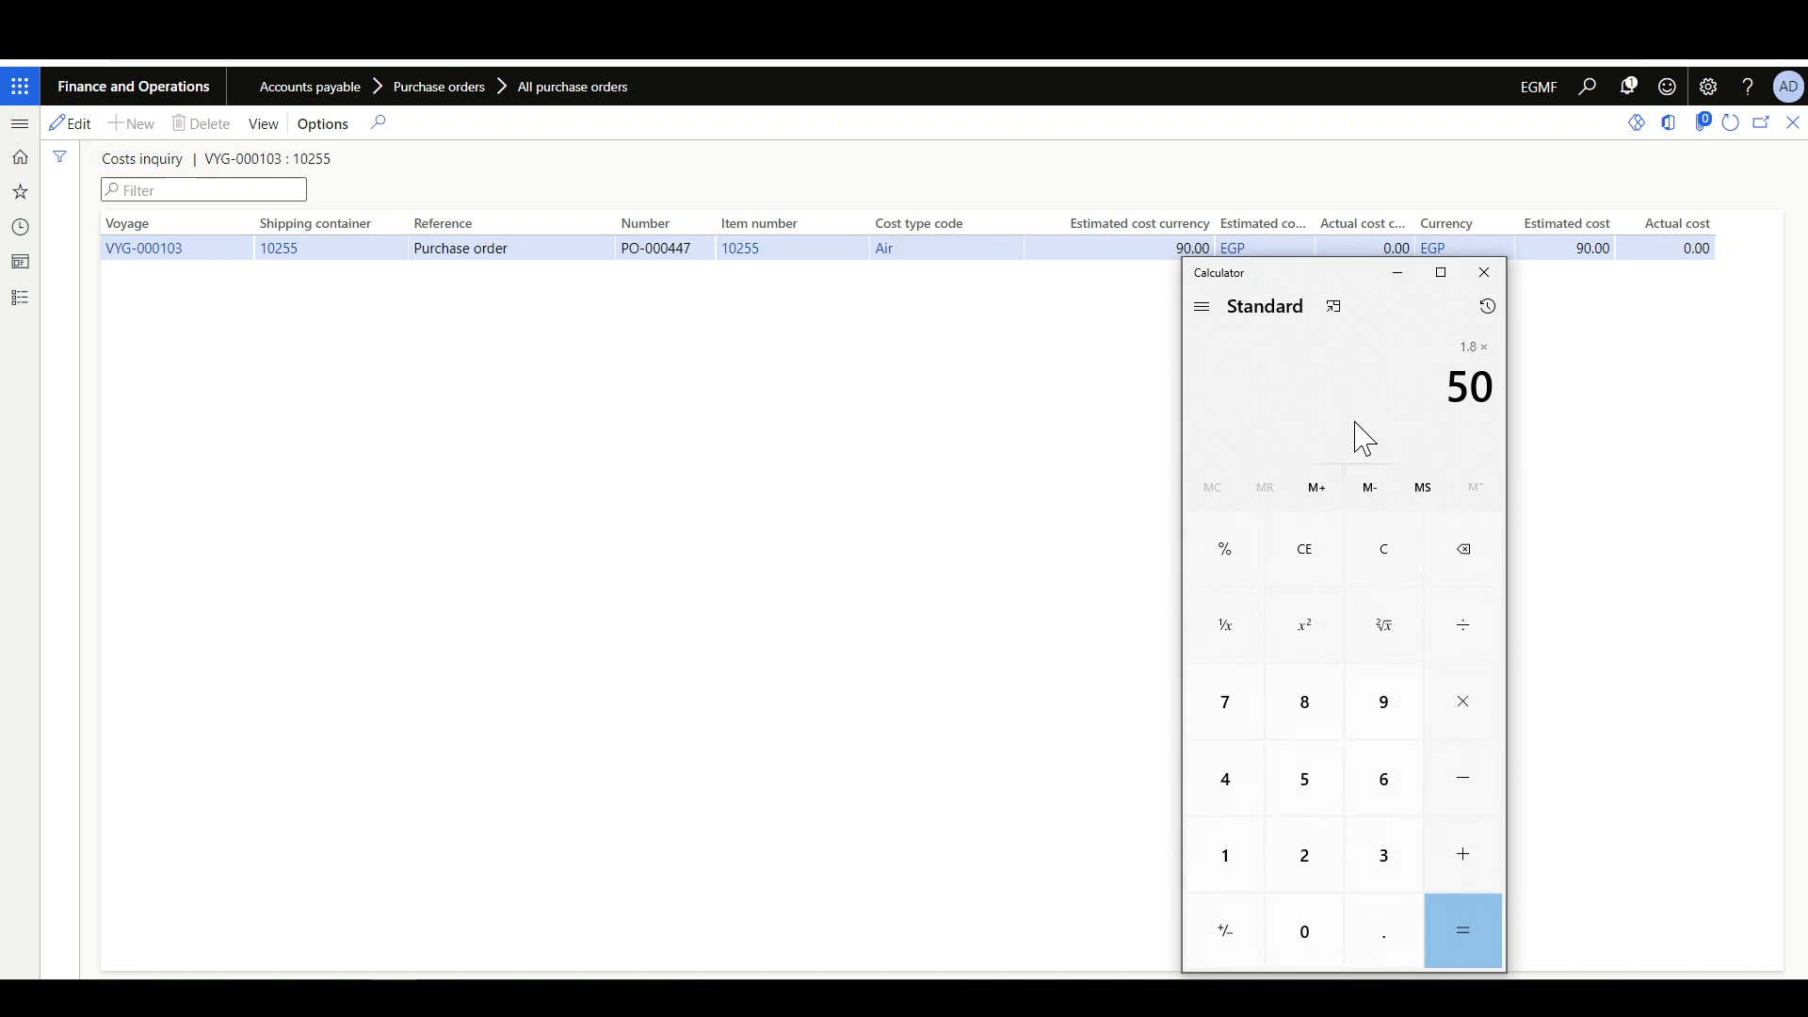
{"action": "key", "text": "Return"}
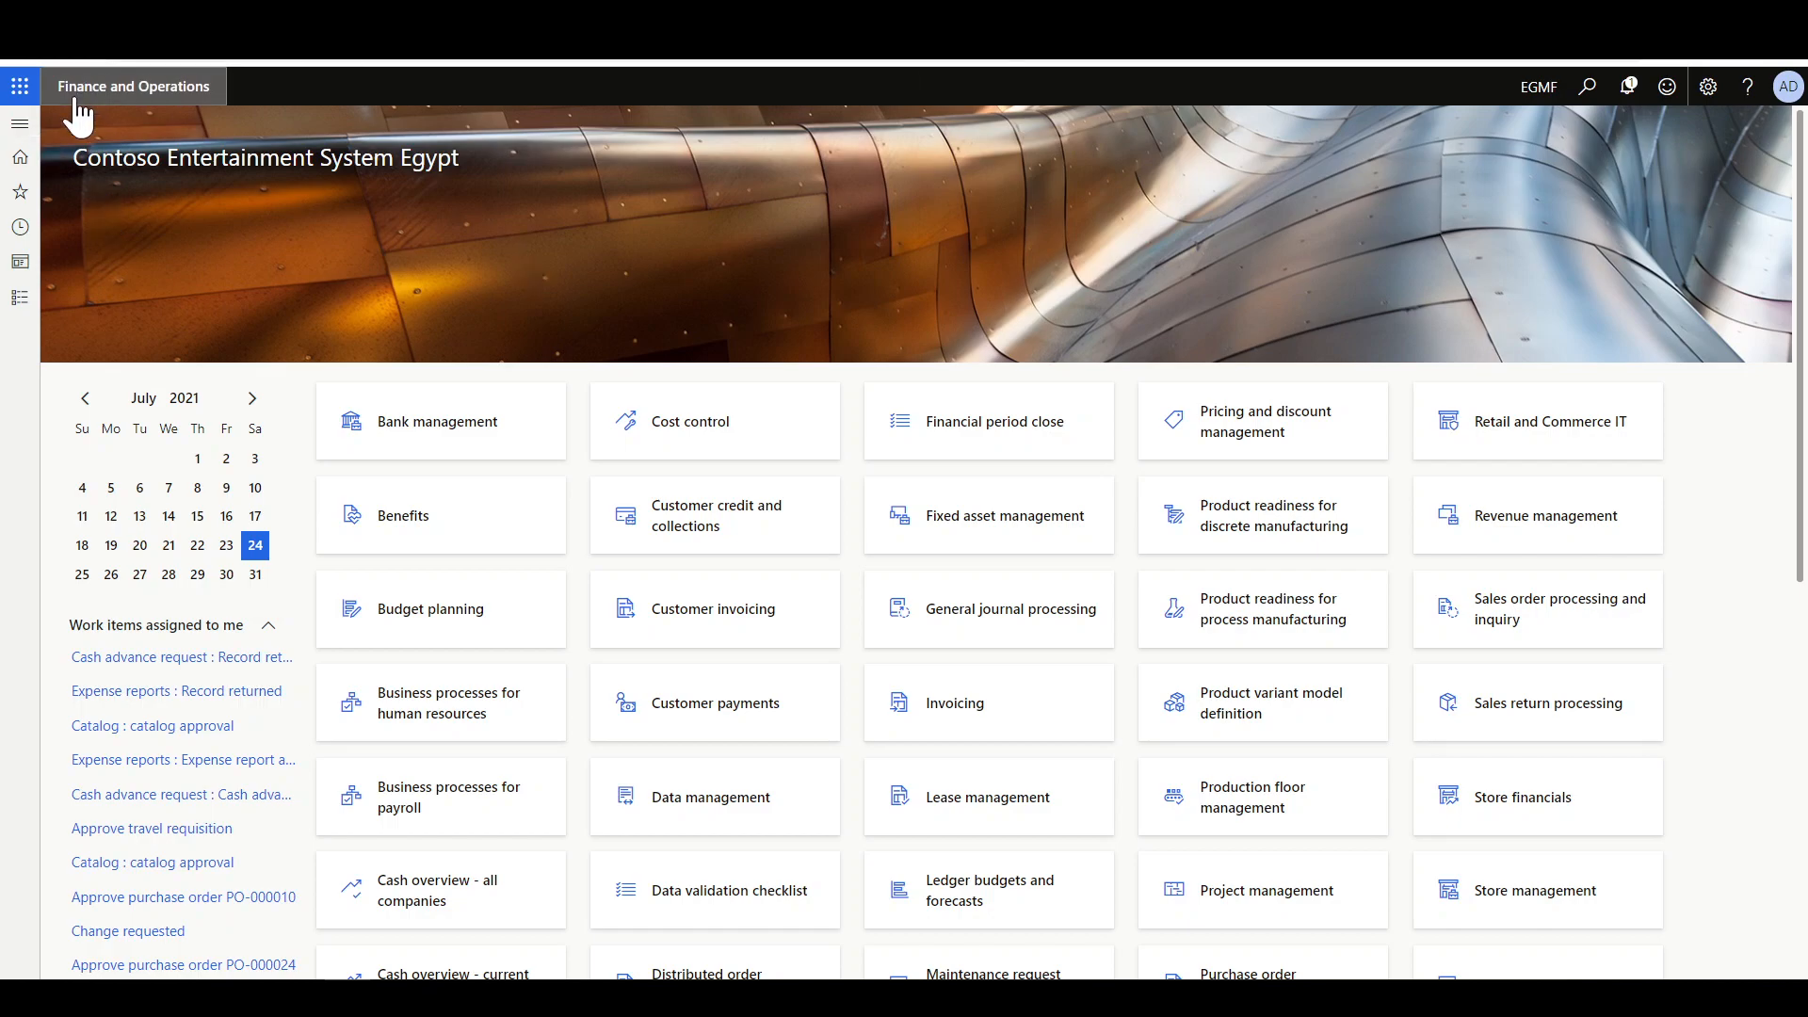
- Open the cost templates in Landed cost's costing setup and make them editable
{"action": "left_click", "coordinate": [20, 123]}
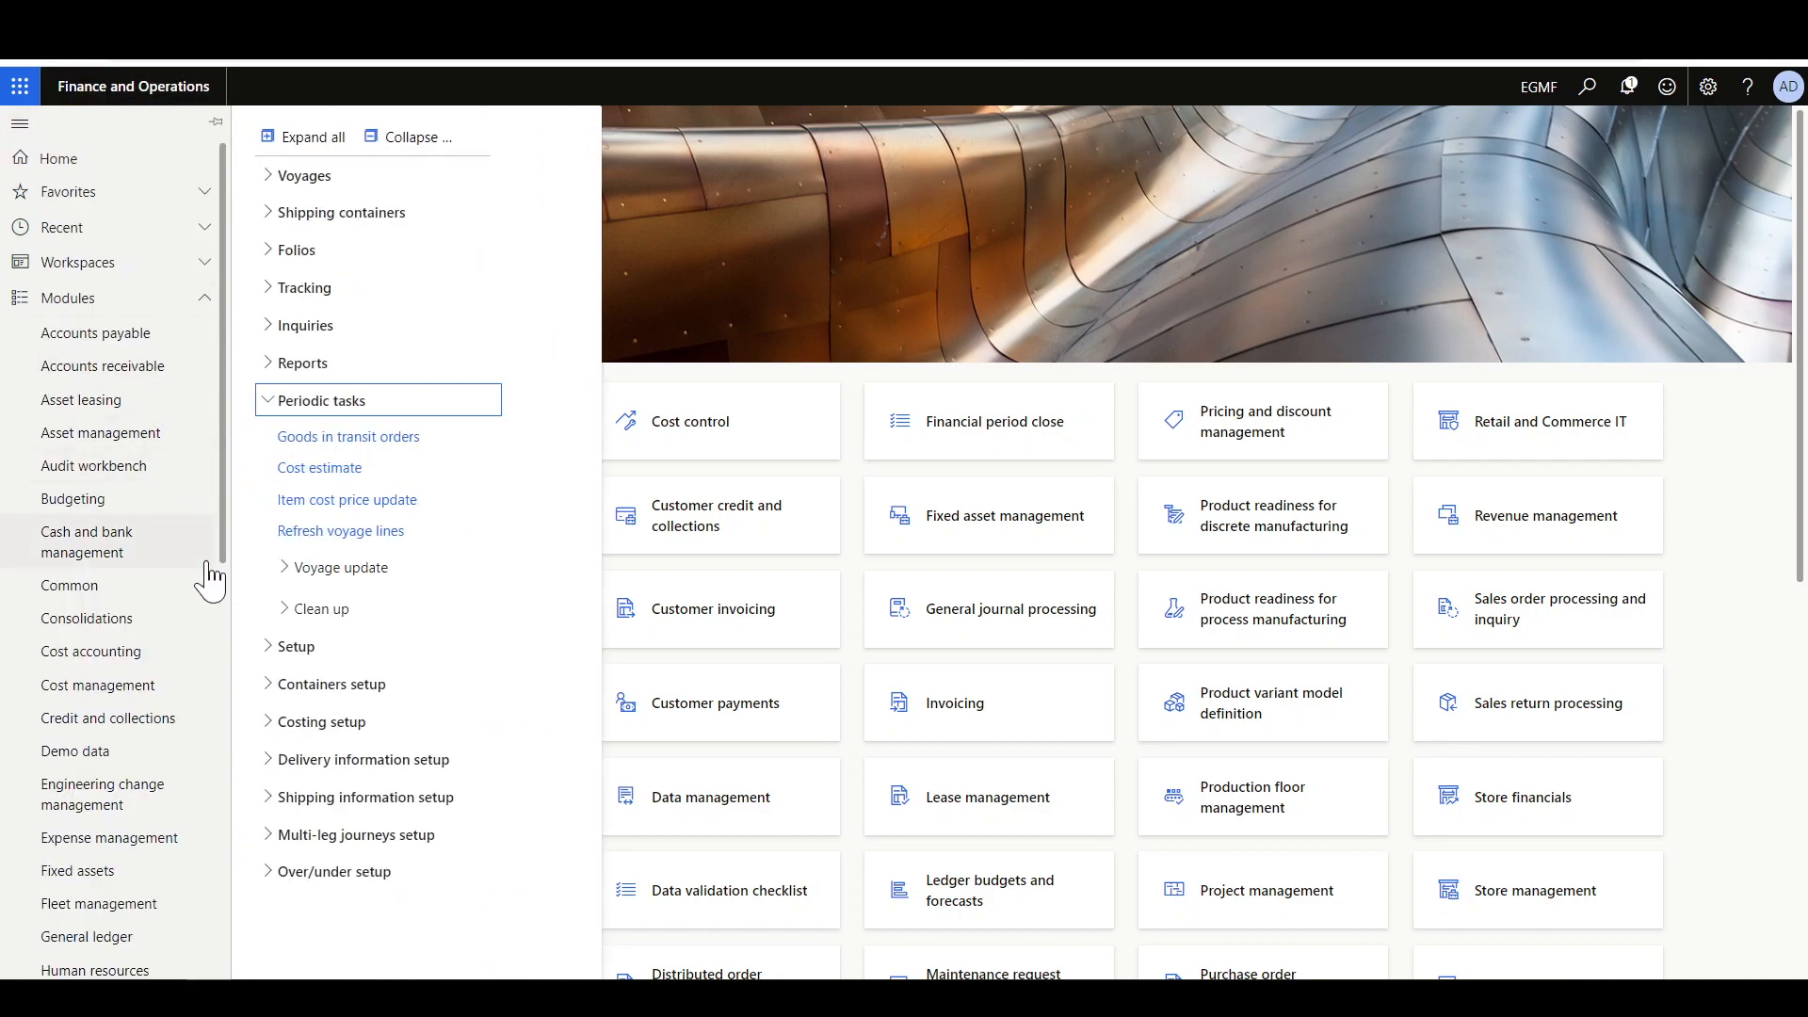
{"action": "left_click", "coordinate": [322, 401]}
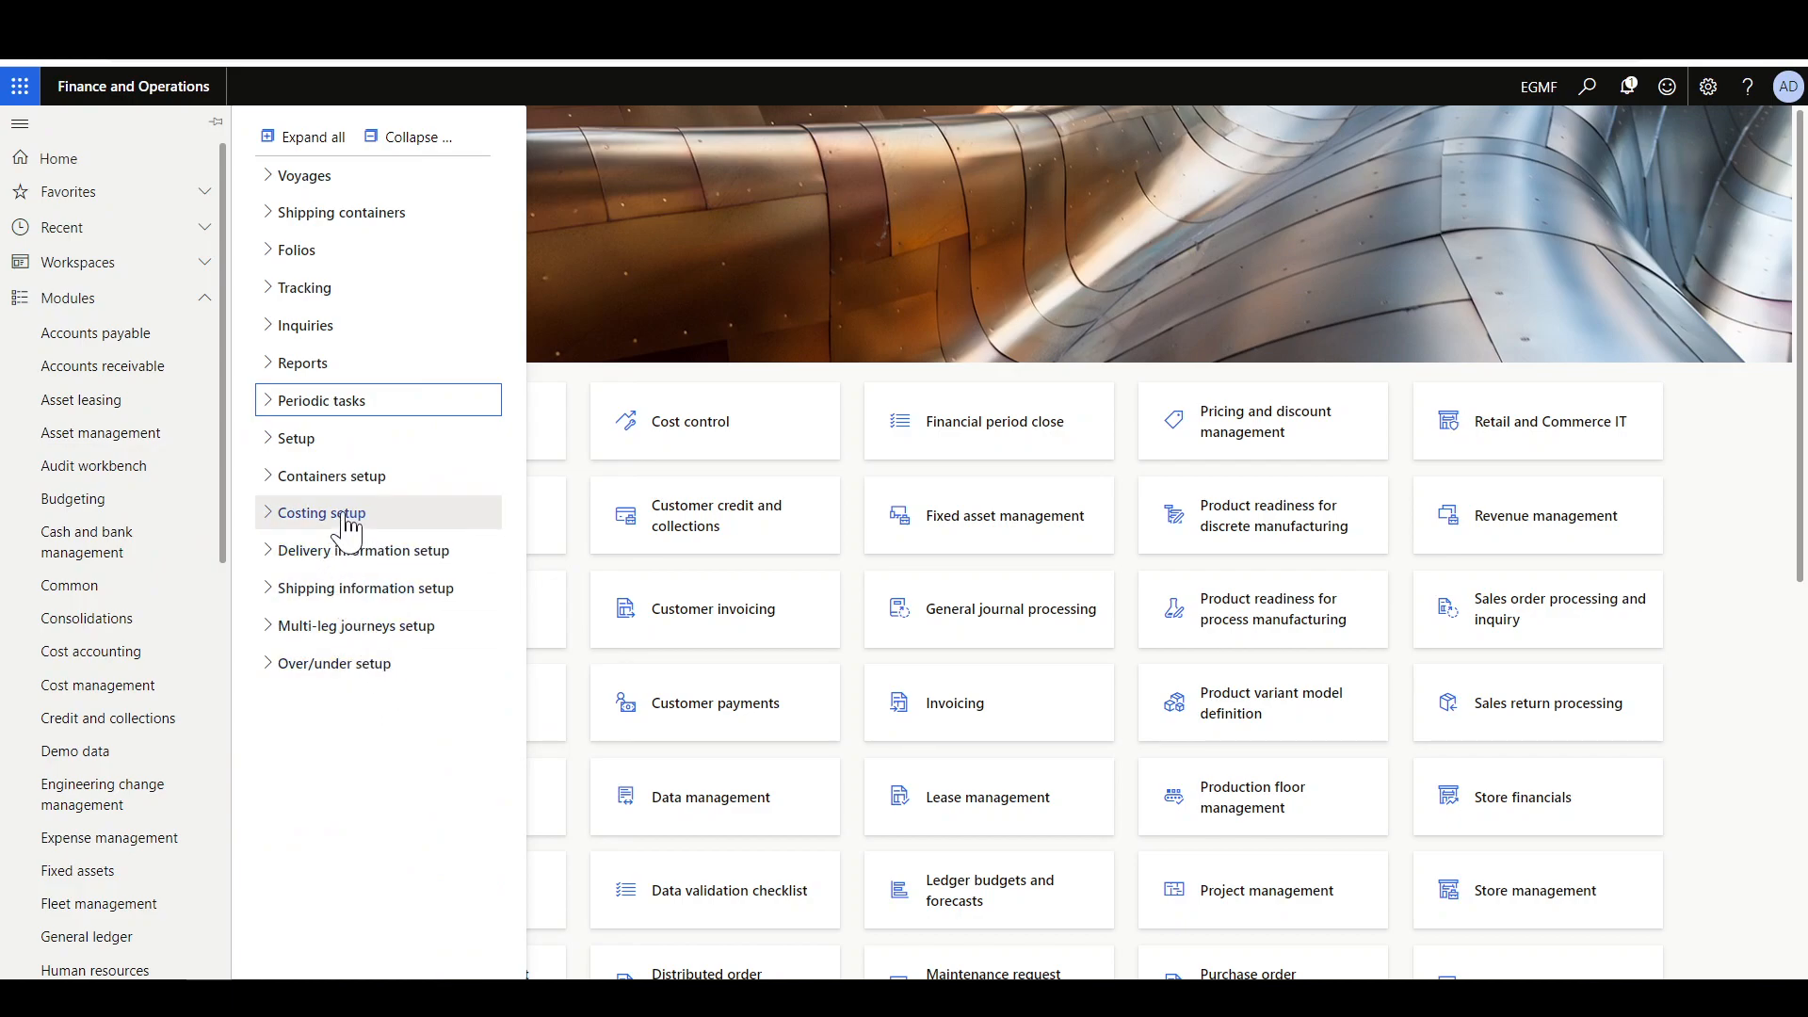
{"action": "scroll", "coordinate": [113, 546], "scroll_direction": "down", "scroll_amount": 1}
{"action": "scroll", "coordinate": [111, 545], "scroll_direction": "down", "scroll_amount": 2}
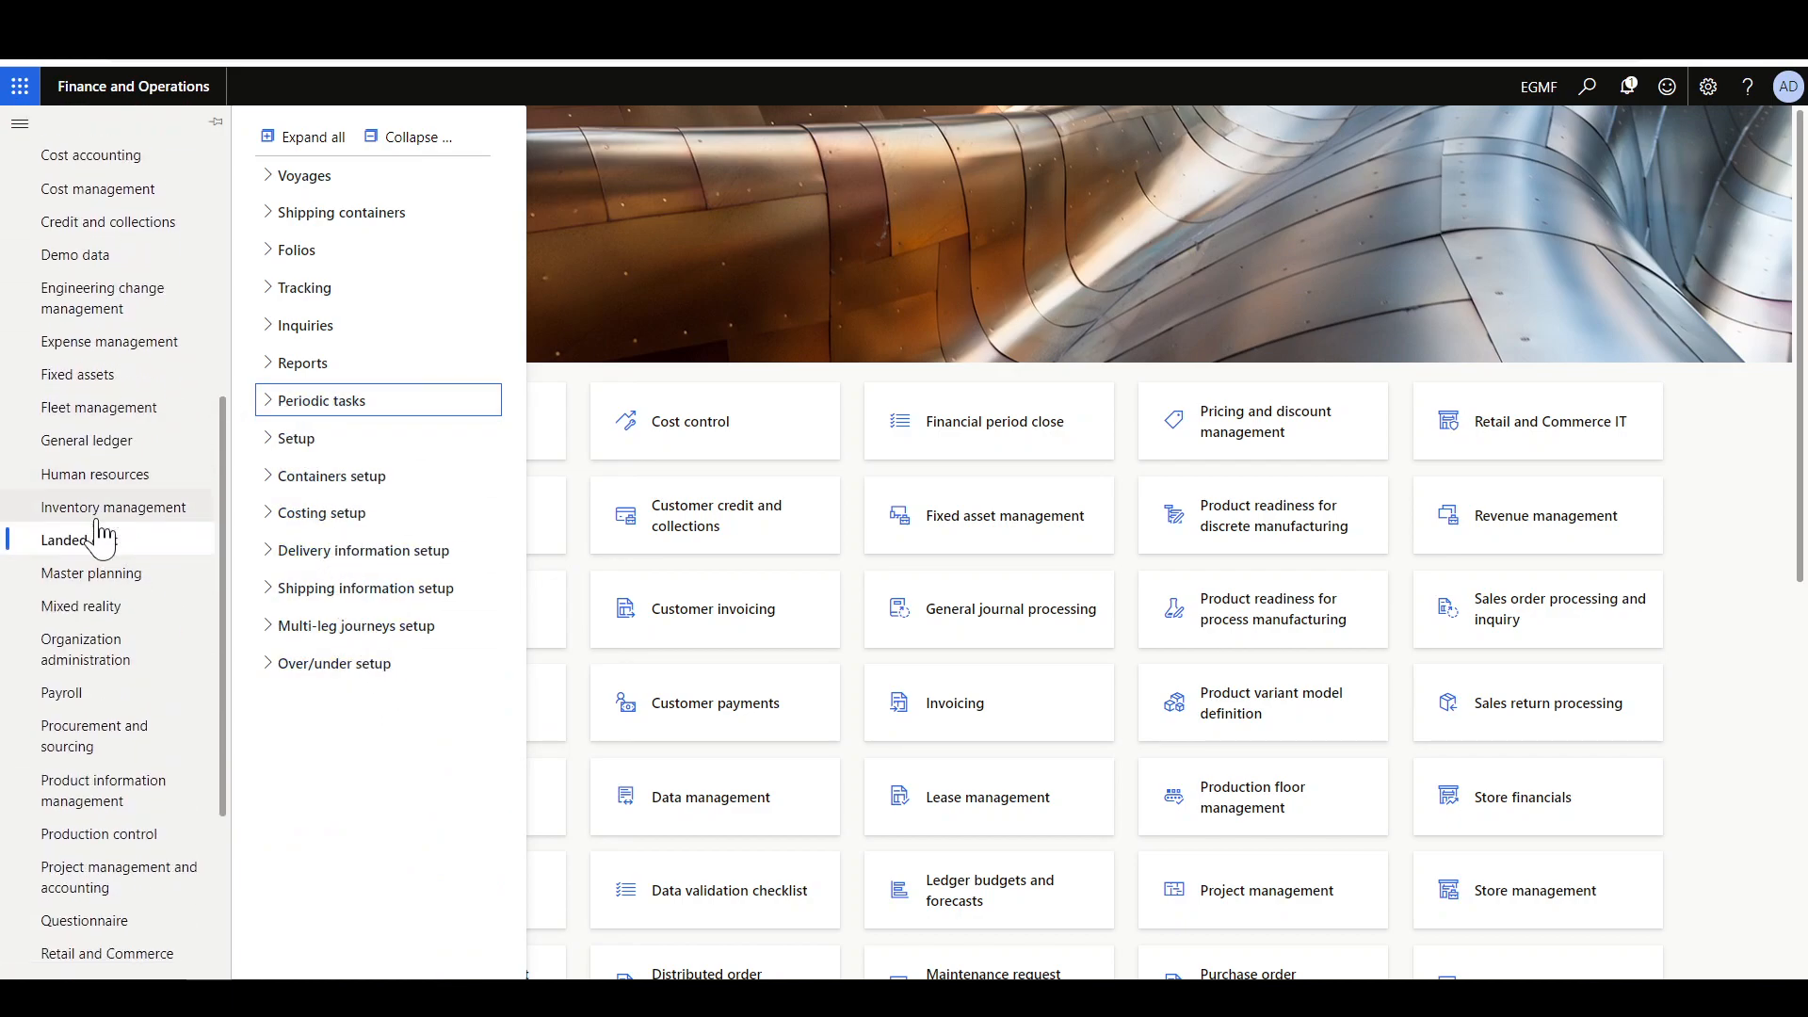
{"action": "left_click", "coordinate": [345, 517]}
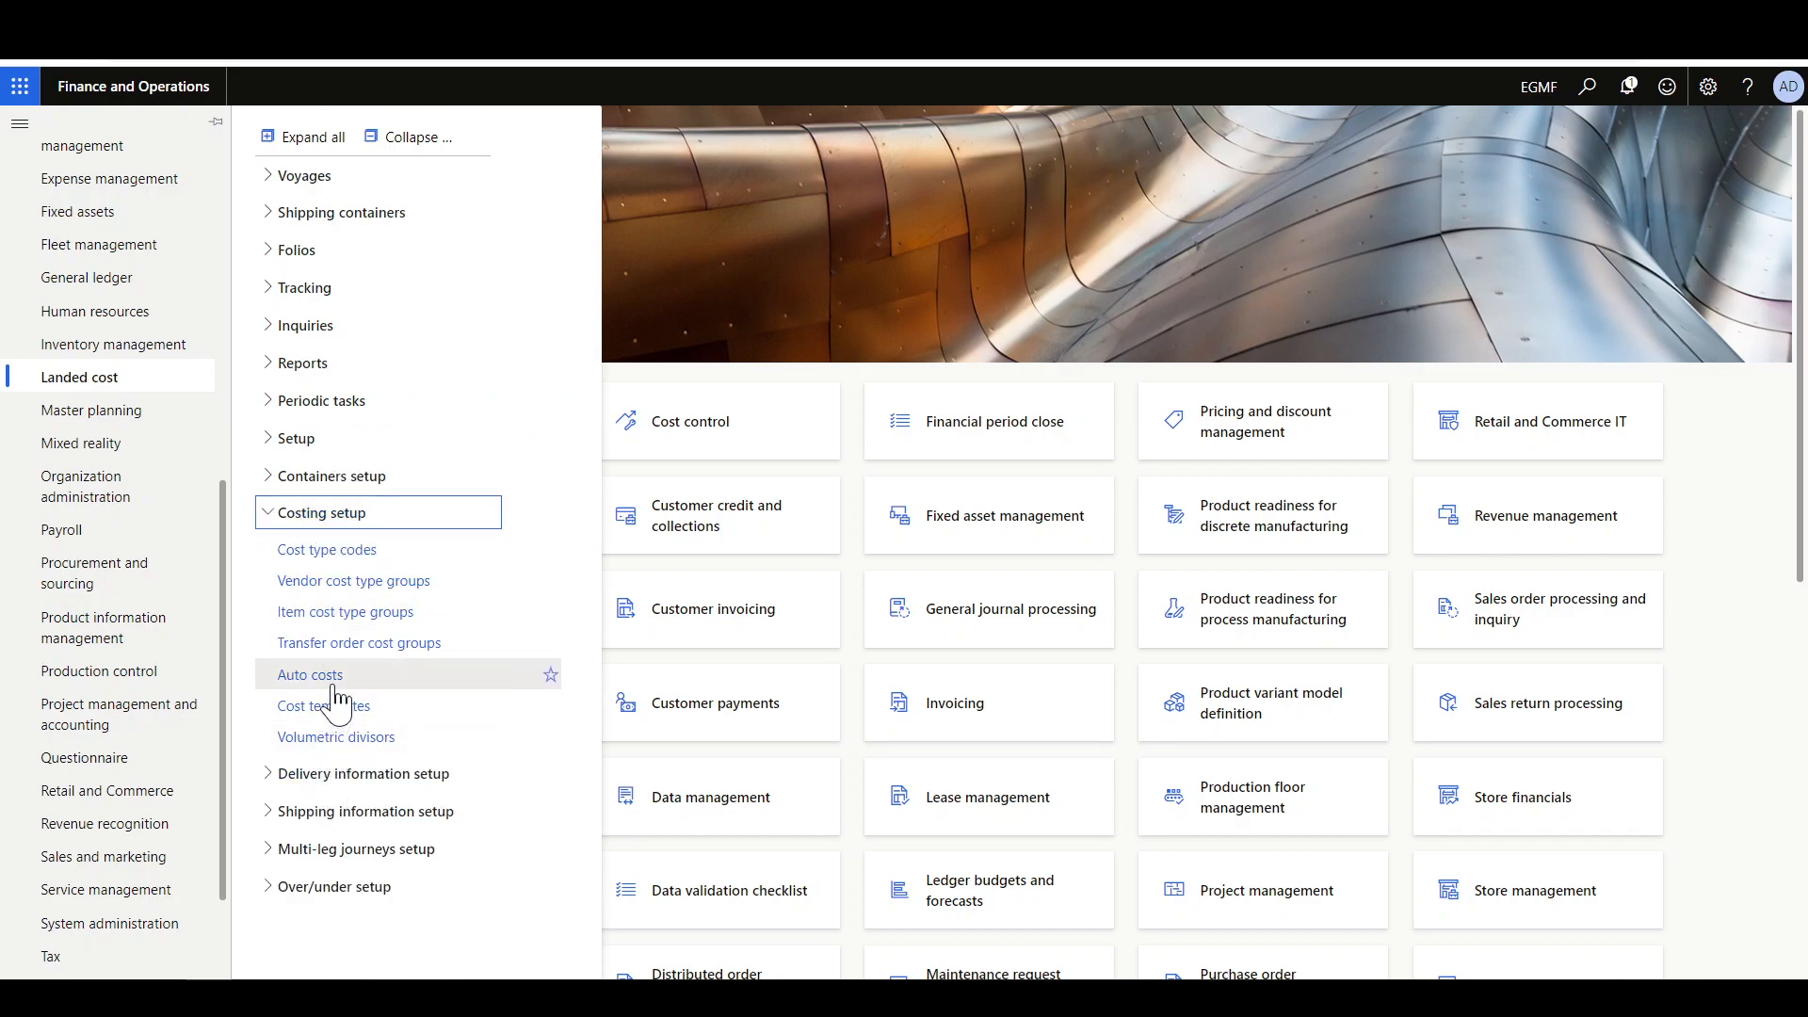
{"action": "left_click", "coordinate": [326, 704]}
{"action": "left_click", "coordinate": [58, 132]}
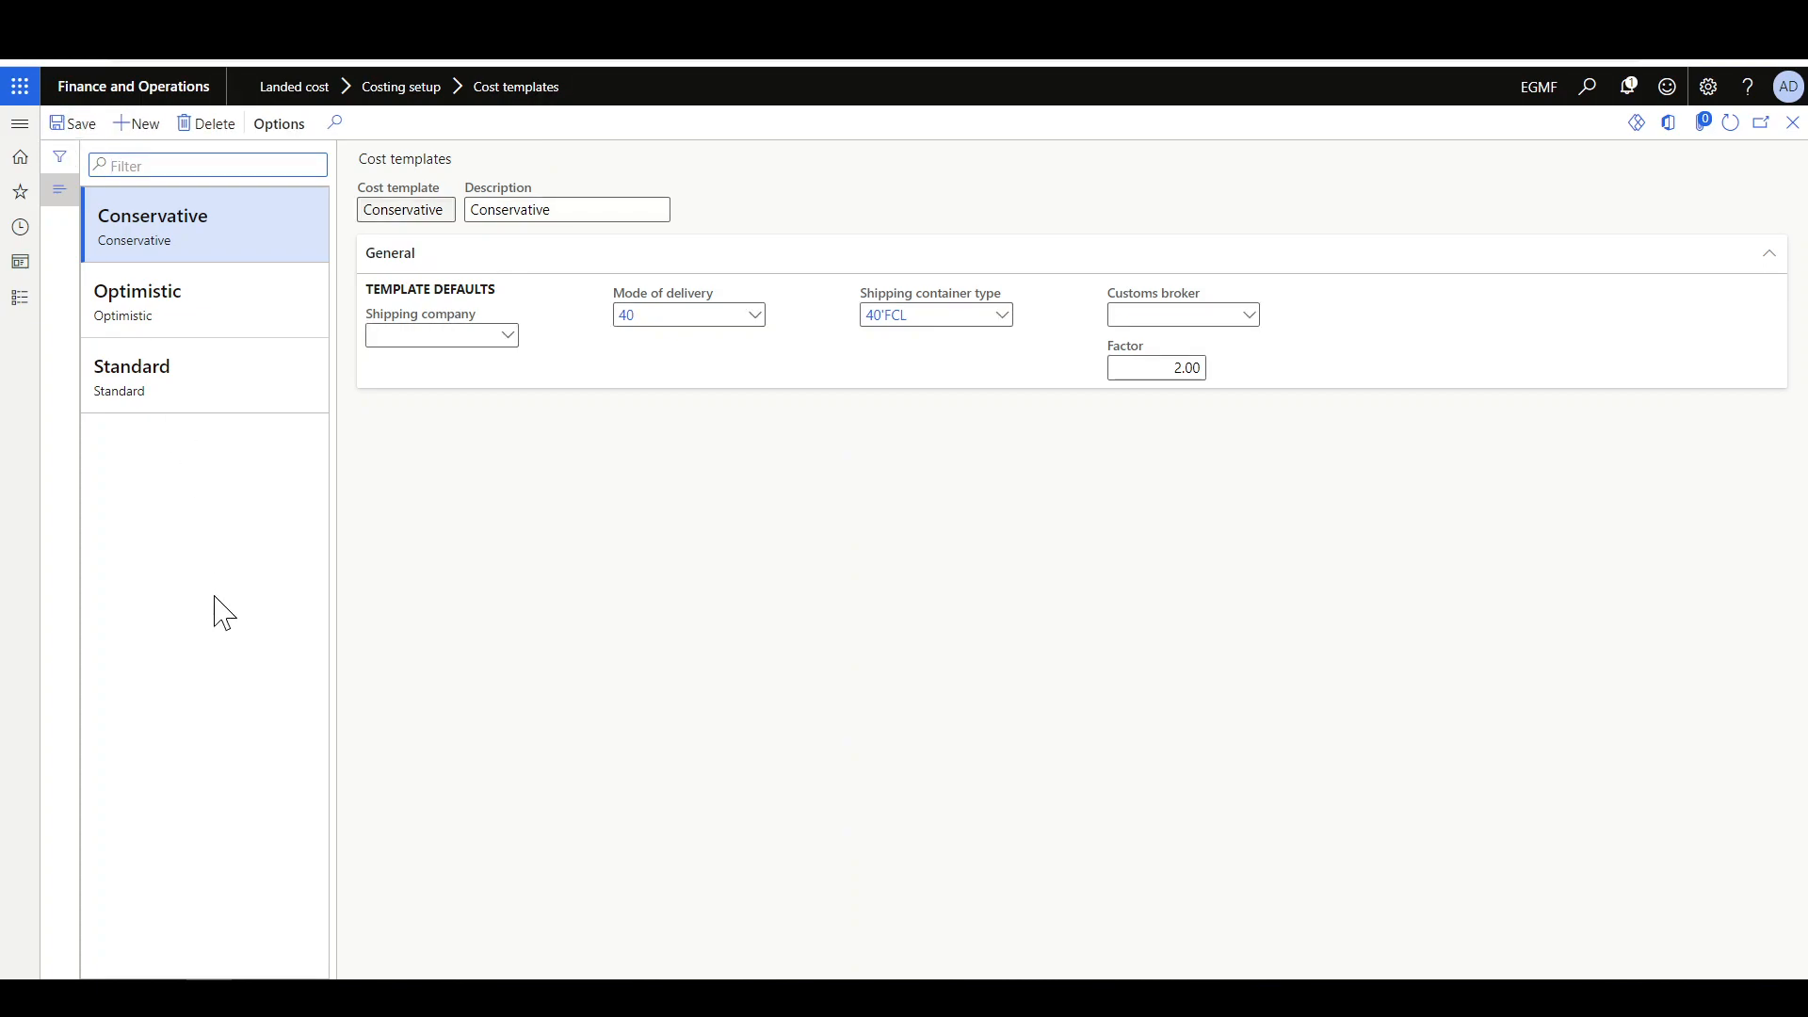
- Review the mode of delivery, shipping container type and factor of the Standard, Optimistic and Conservative cost templates
{"action": "left_click", "coordinate": [207, 377]}
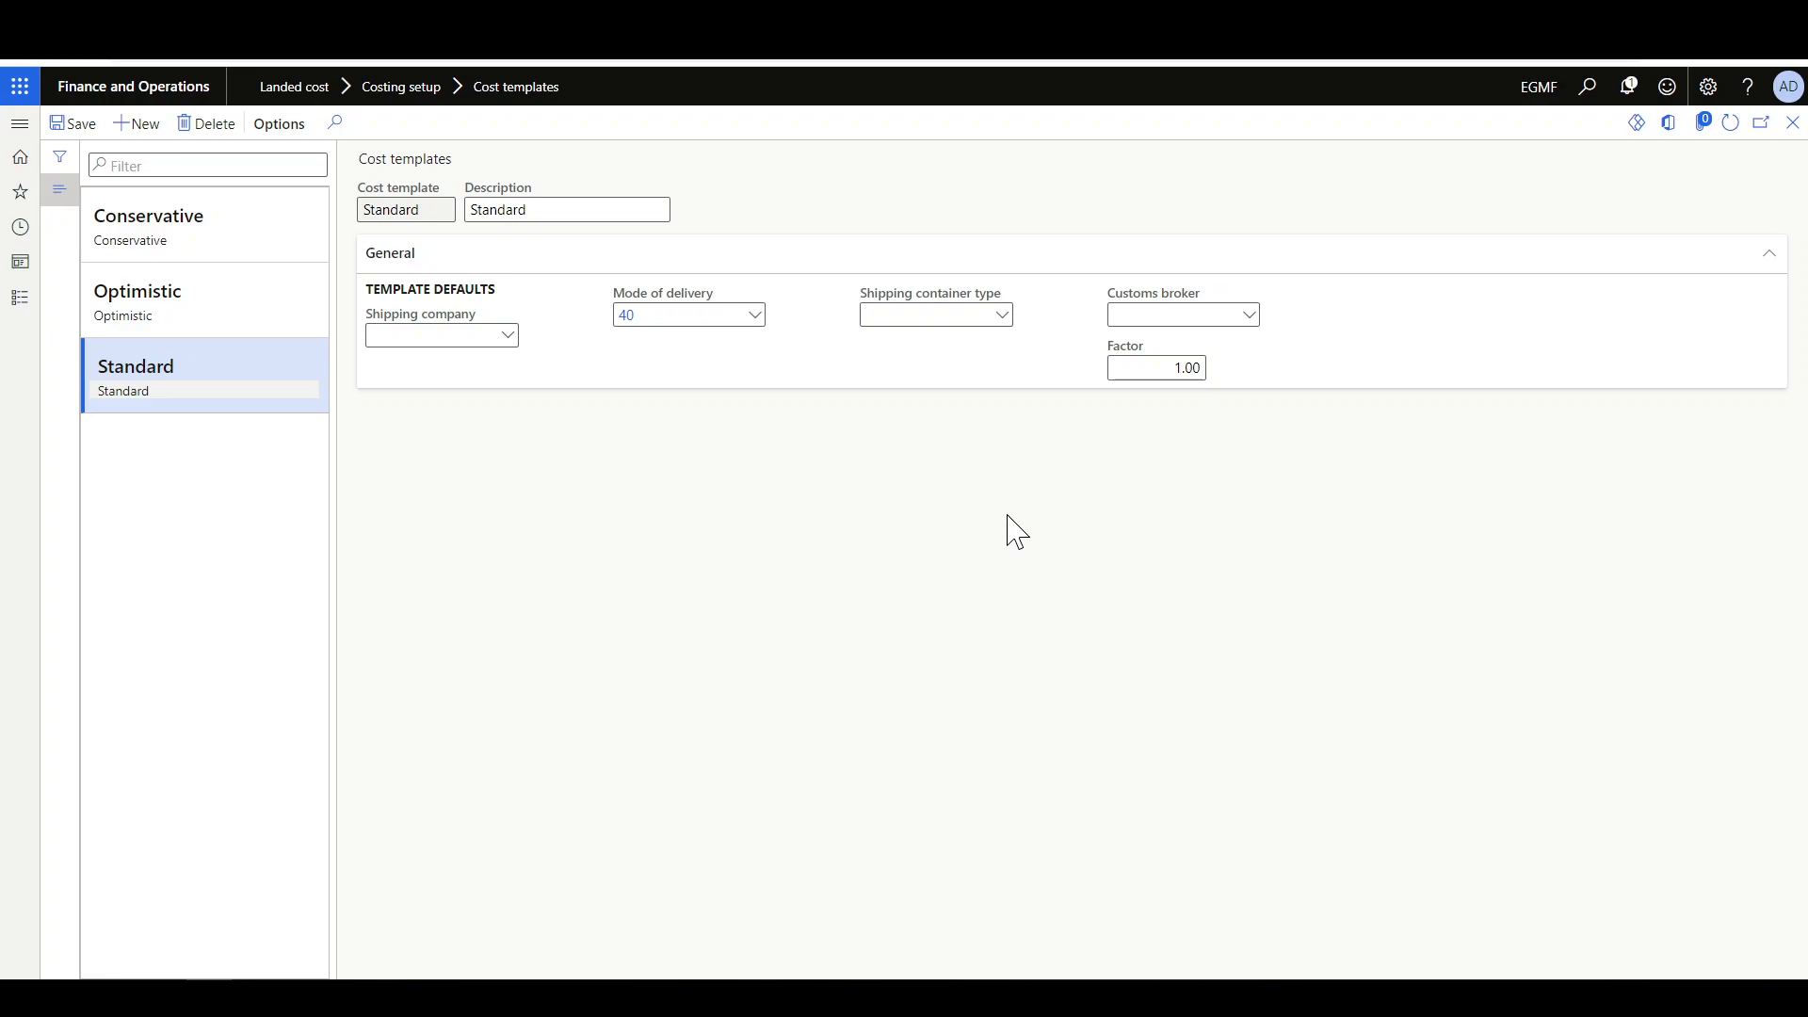
{"action": "left_click", "coordinate": [199, 293]}
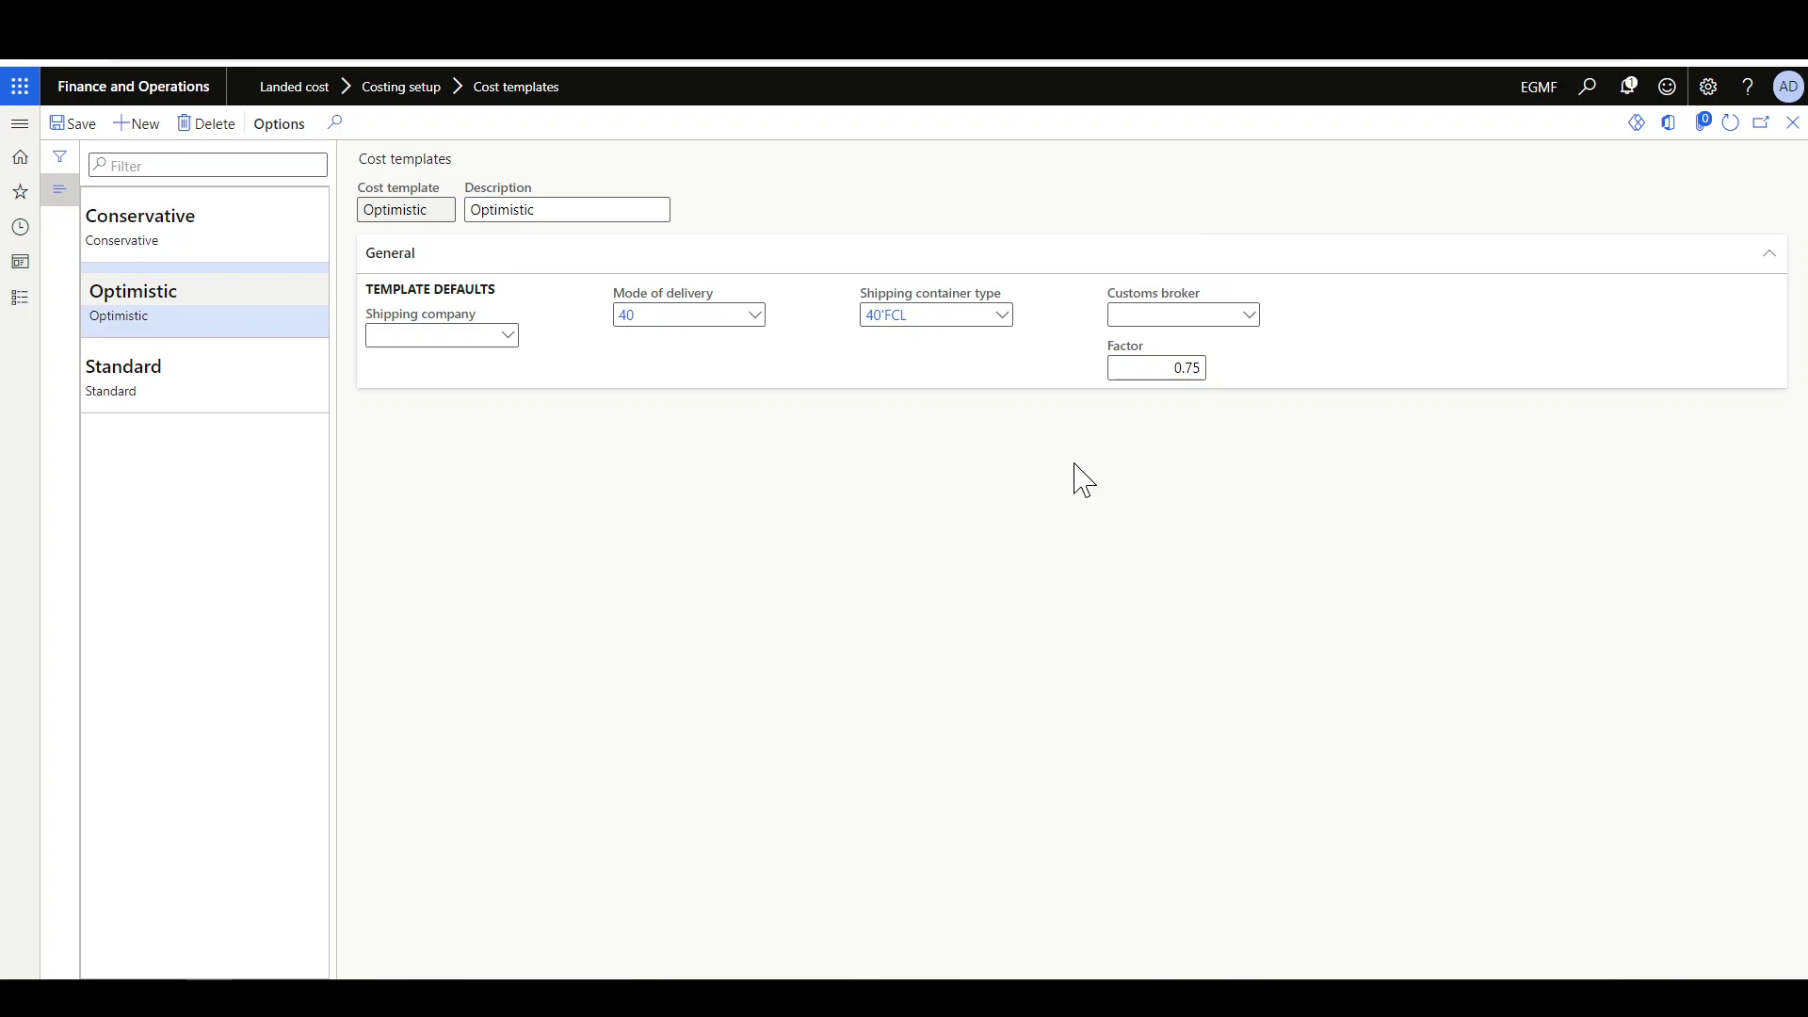
{"action": "left_click", "coordinate": [192, 241]}
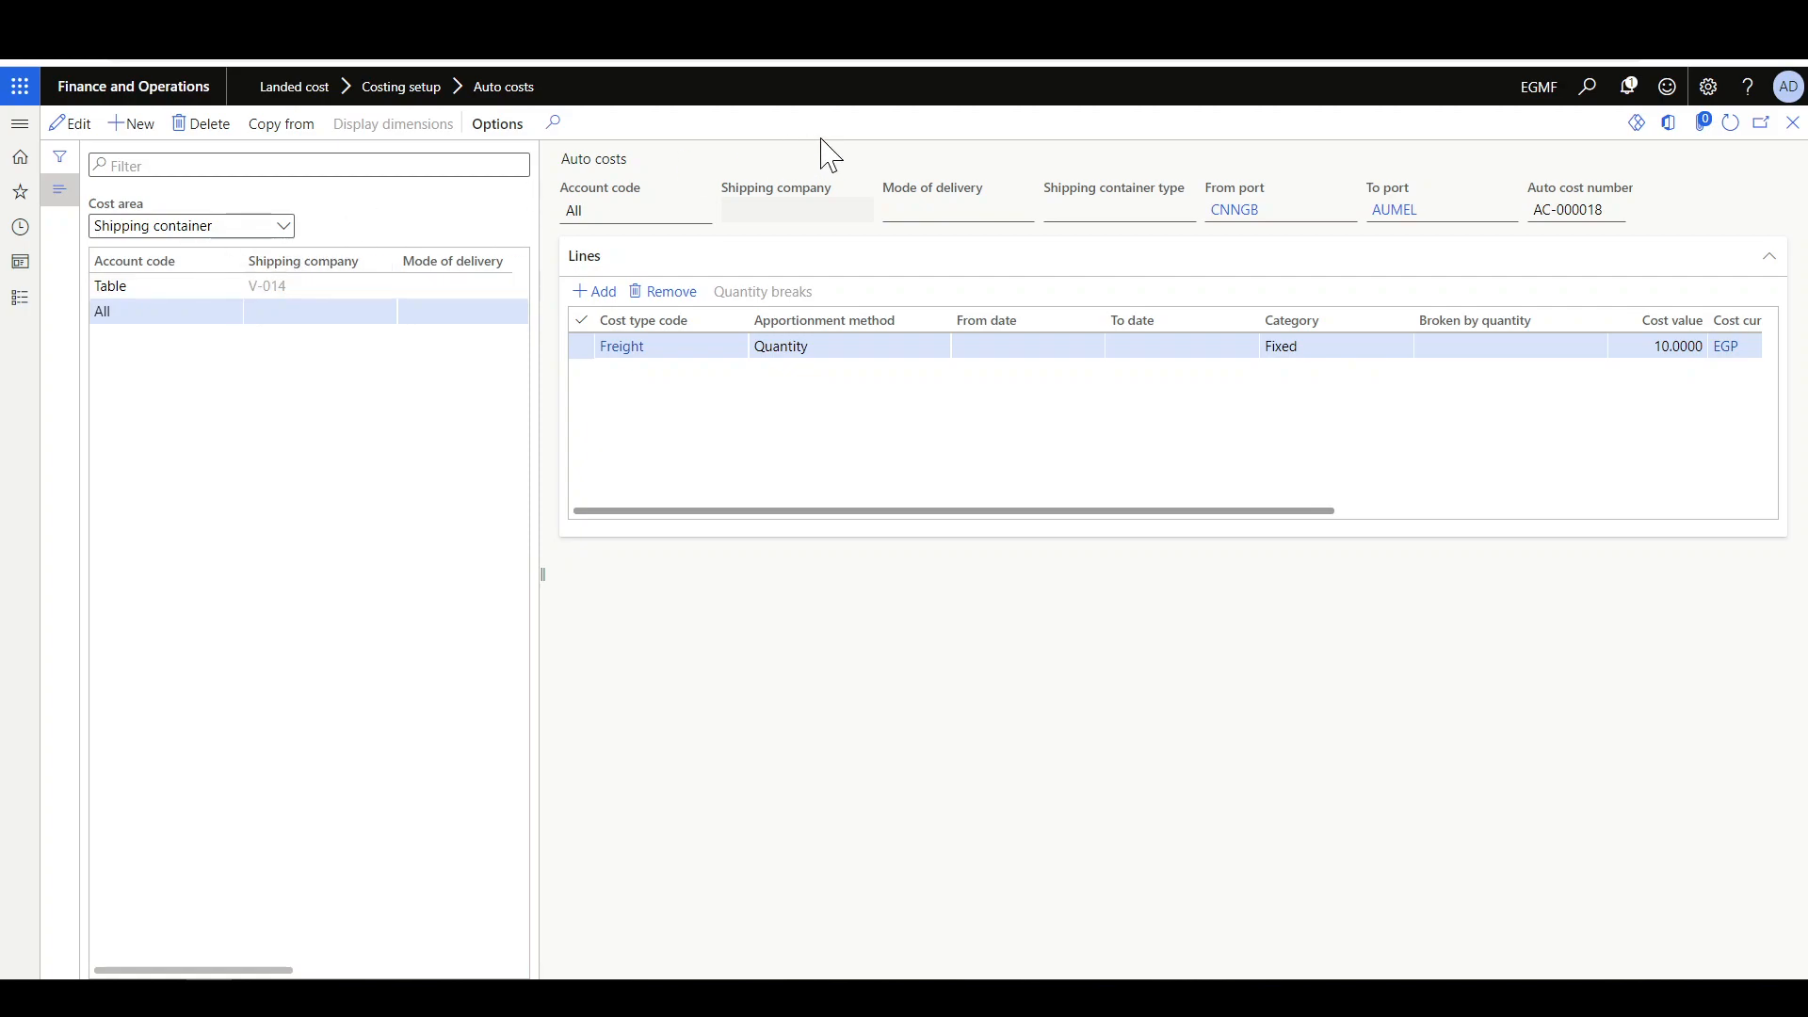
- Make the shipping container auto cost for all accounts editable and review its from port and to port choices, keeping the current selections
{"action": "left_click", "coordinate": [64, 128]}
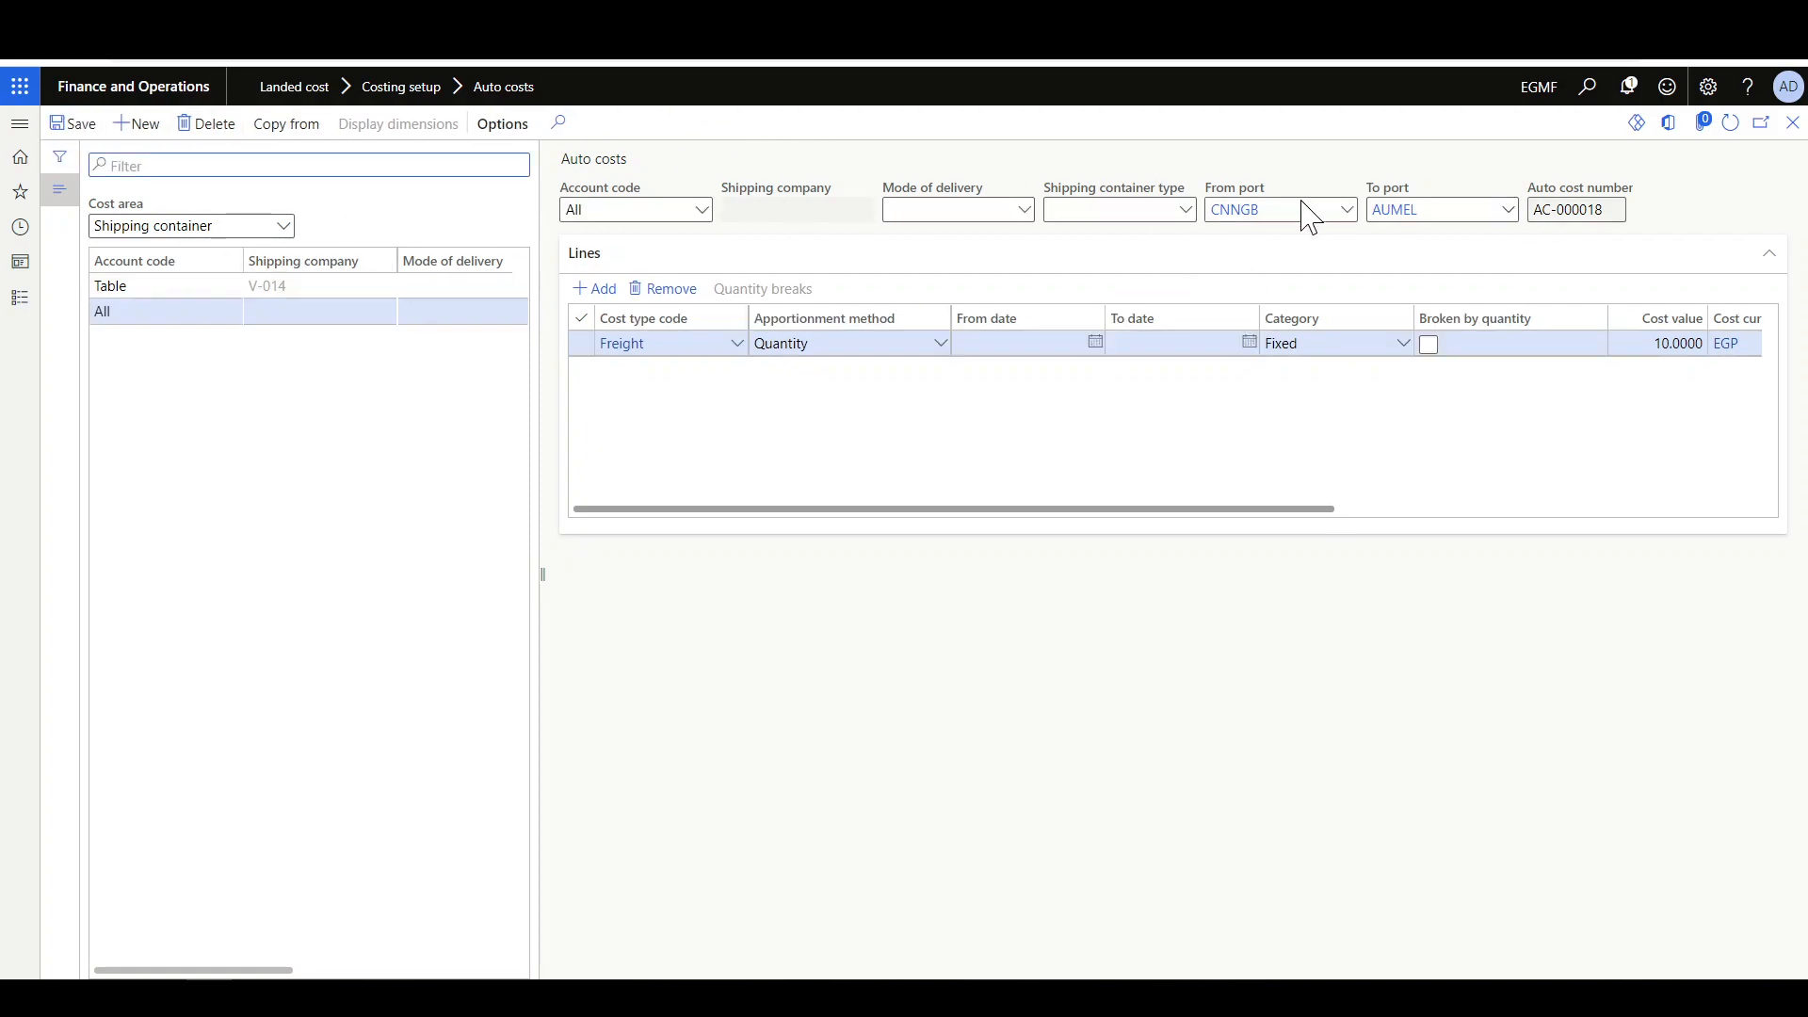
{"action": "left_click", "coordinate": [1346, 209]}
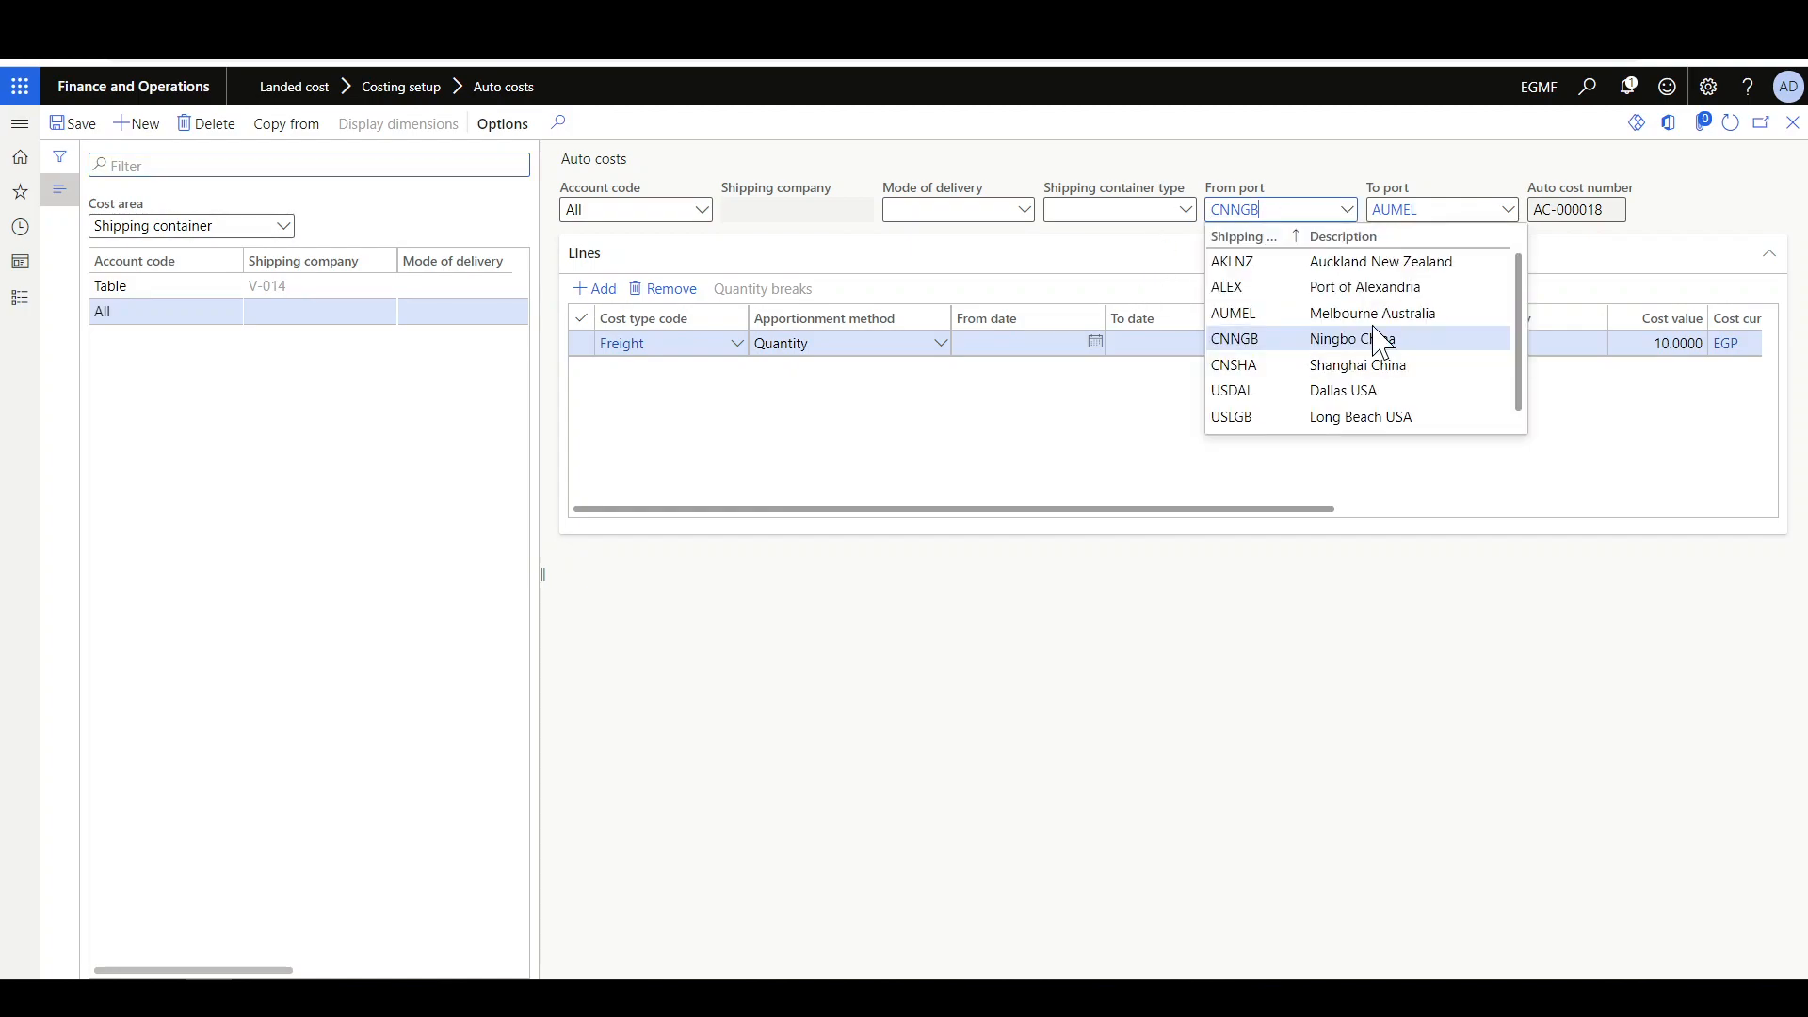
{"action": "left_click", "coordinate": [1472, 161]}
{"action": "left_click", "coordinate": [1507, 209]}
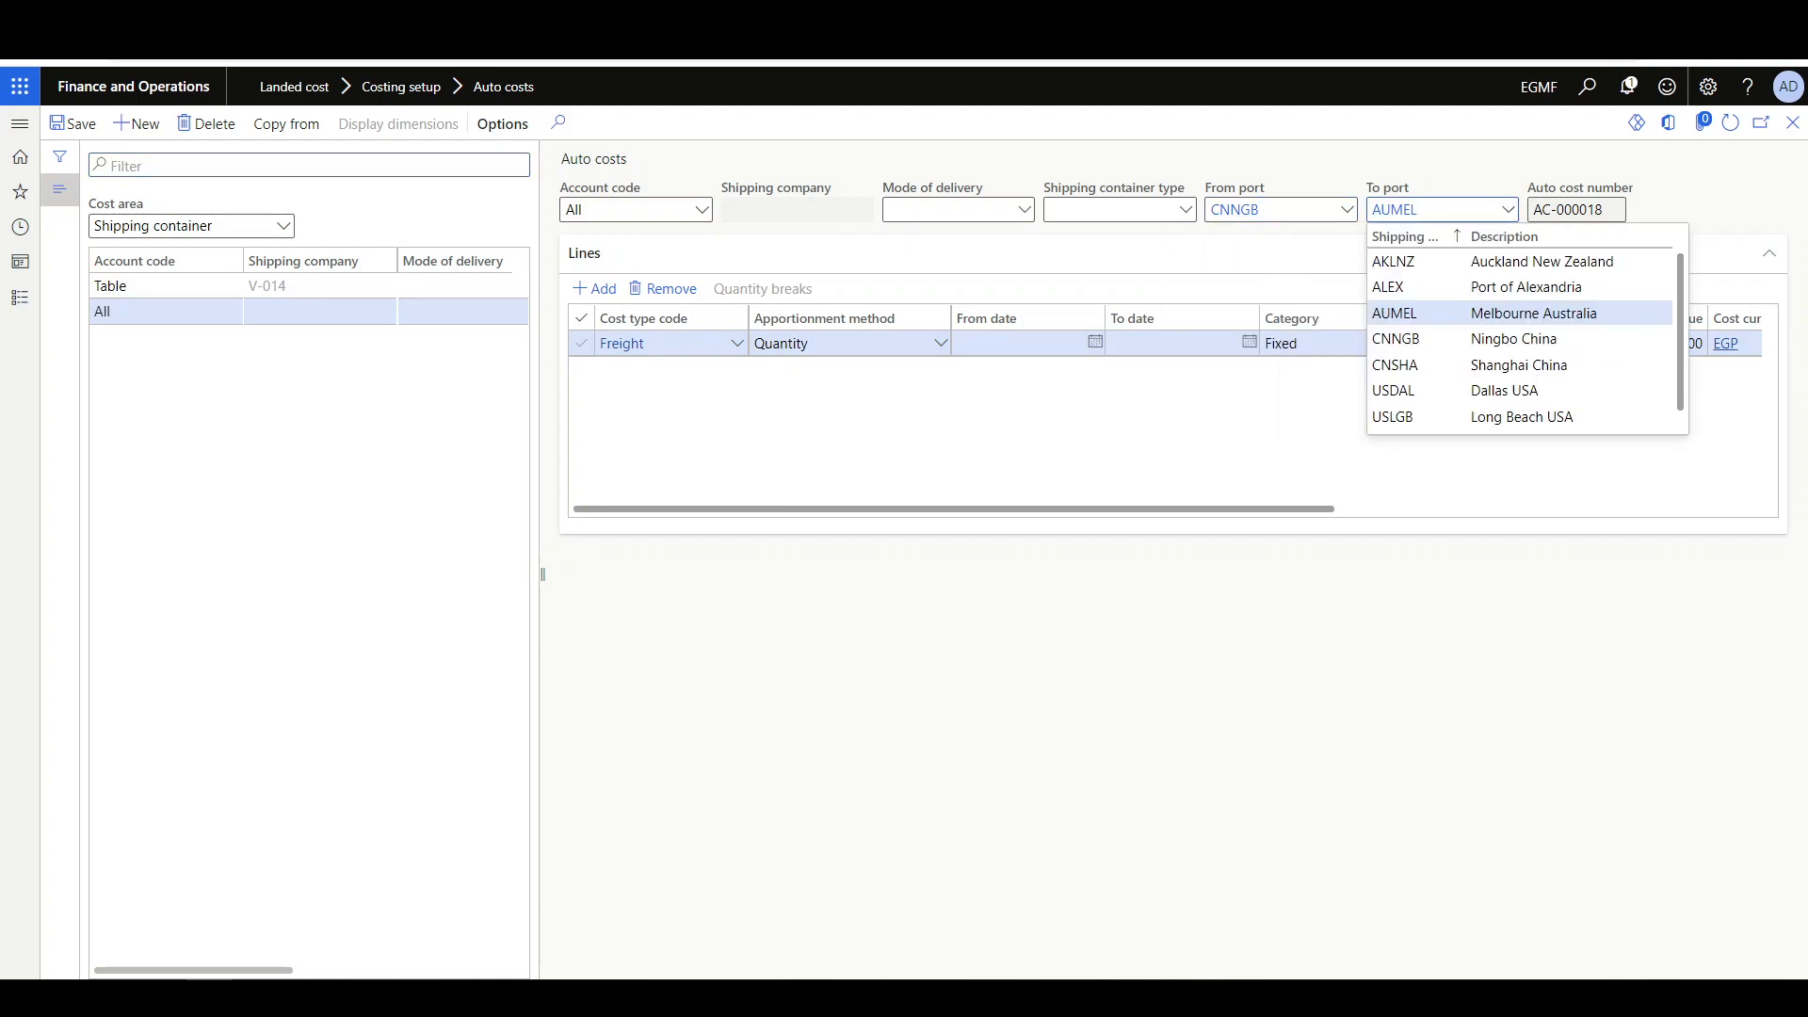
{"action": "left_click", "coordinate": [828, 450]}
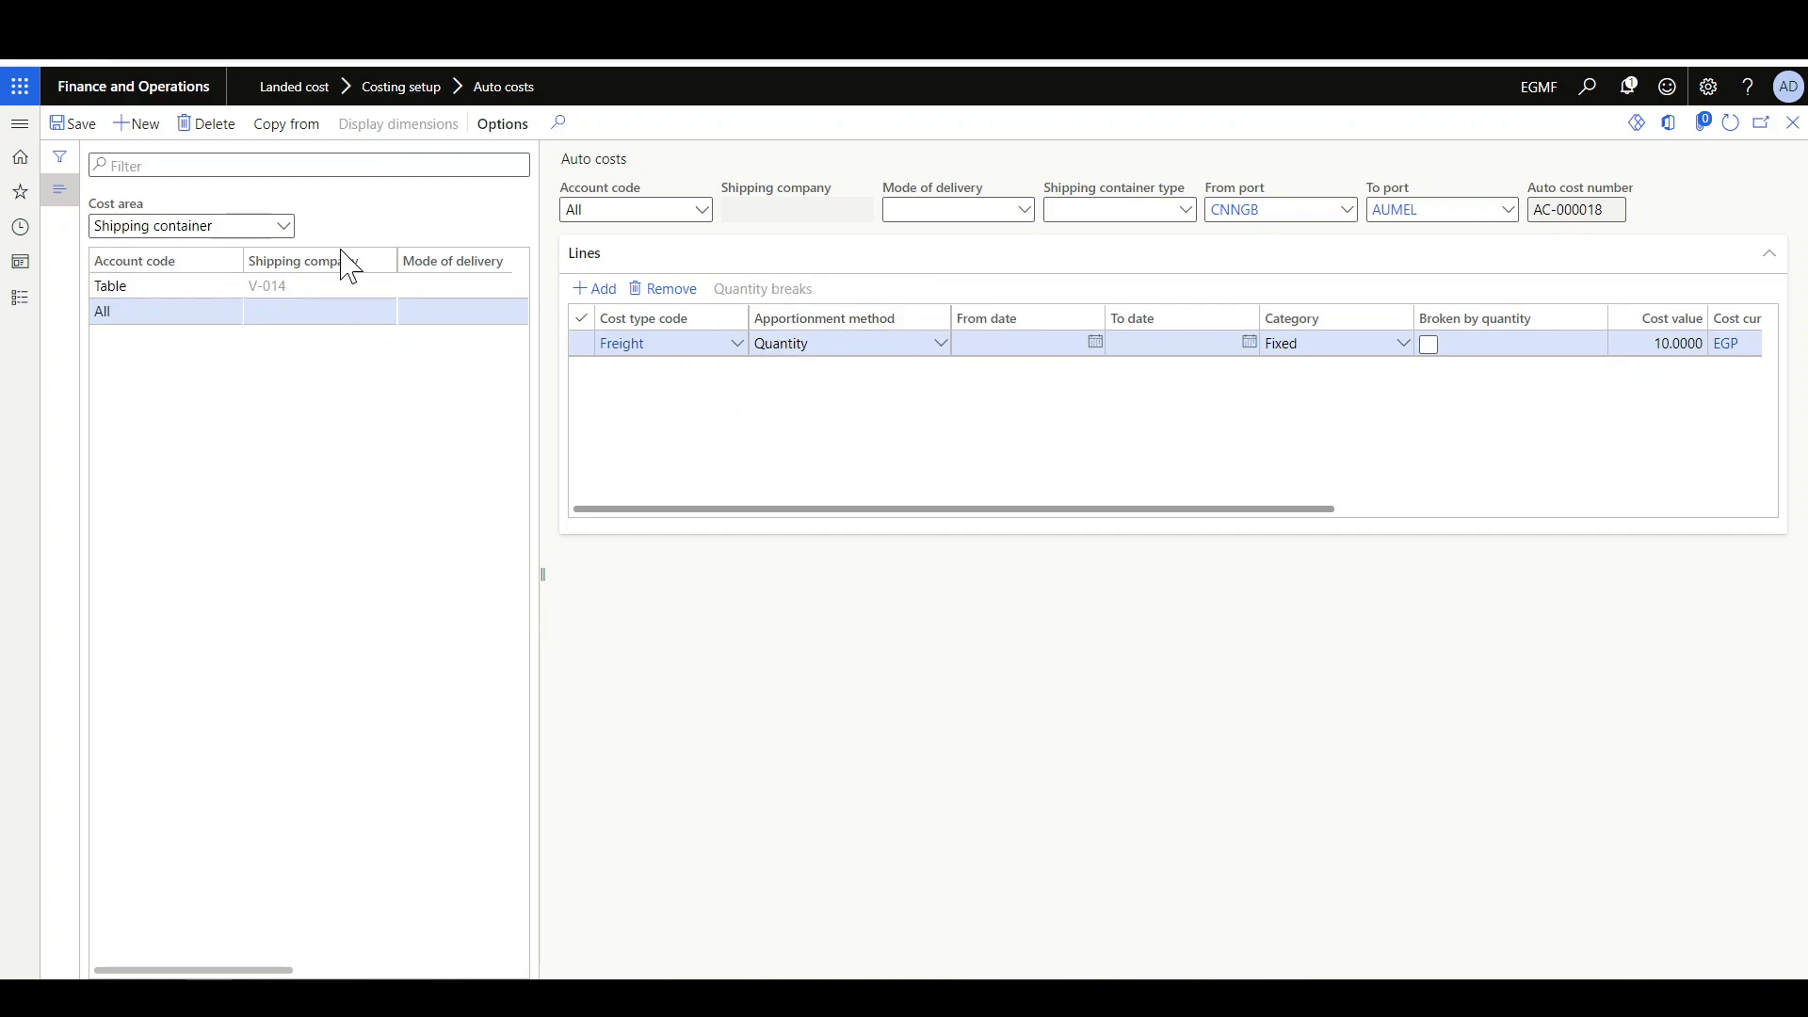
- Show the auto costs for the Voyage cost area and review the Insurance line of the CNNGB to AUMEL entry
{"action": "left_click", "coordinate": [284, 226]}
{"action": "left_click", "coordinate": [118, 249]}
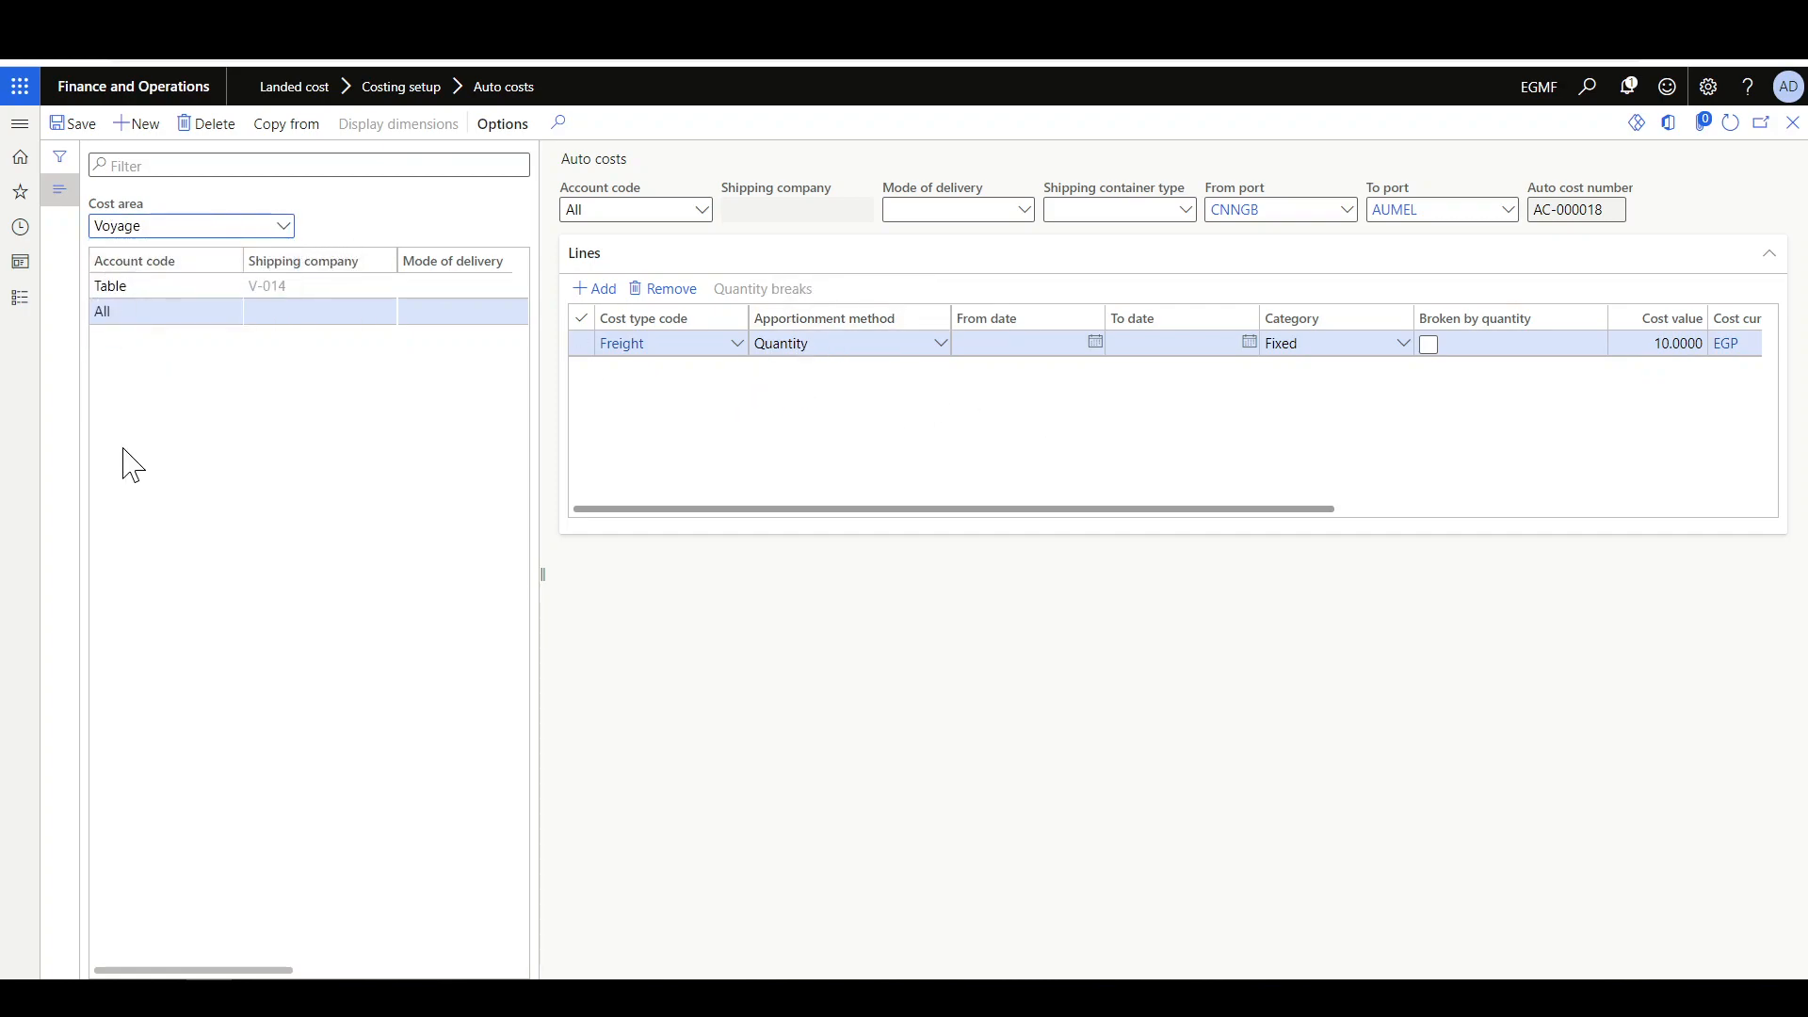
{"action": "left_click", "coordinate": [274, 339]}
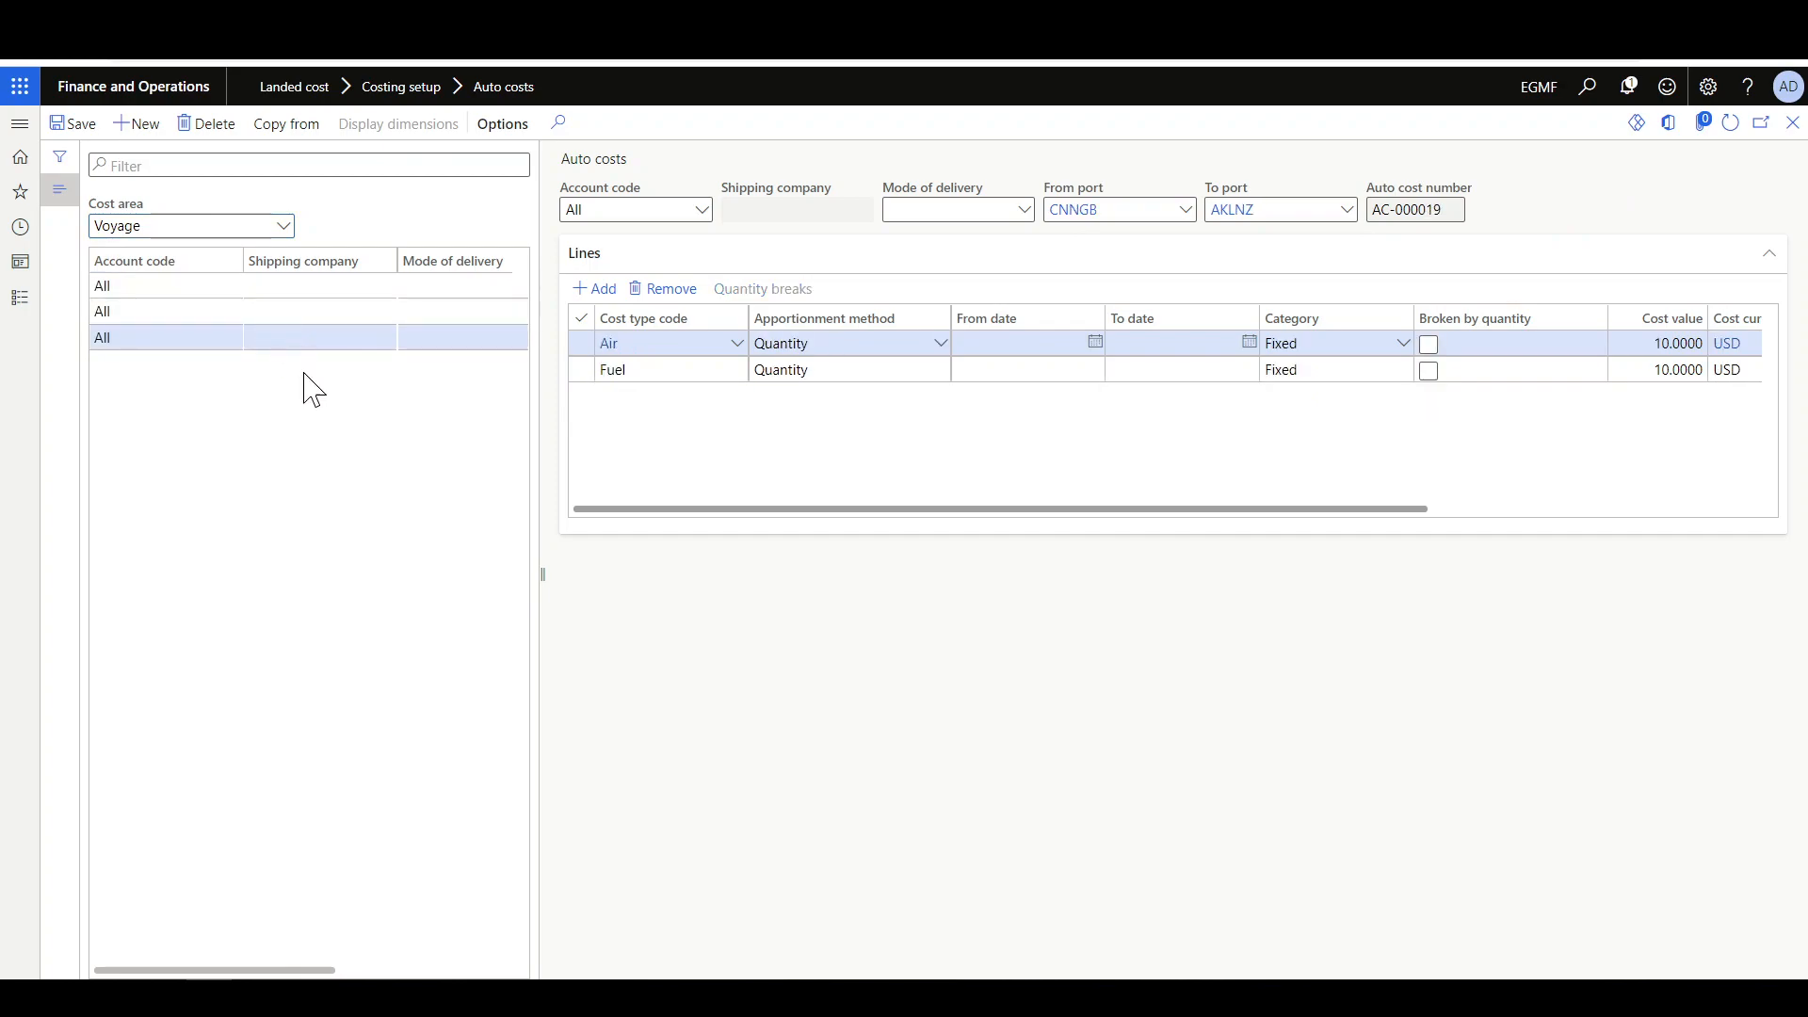
{"action": "key", "text": "Up"}
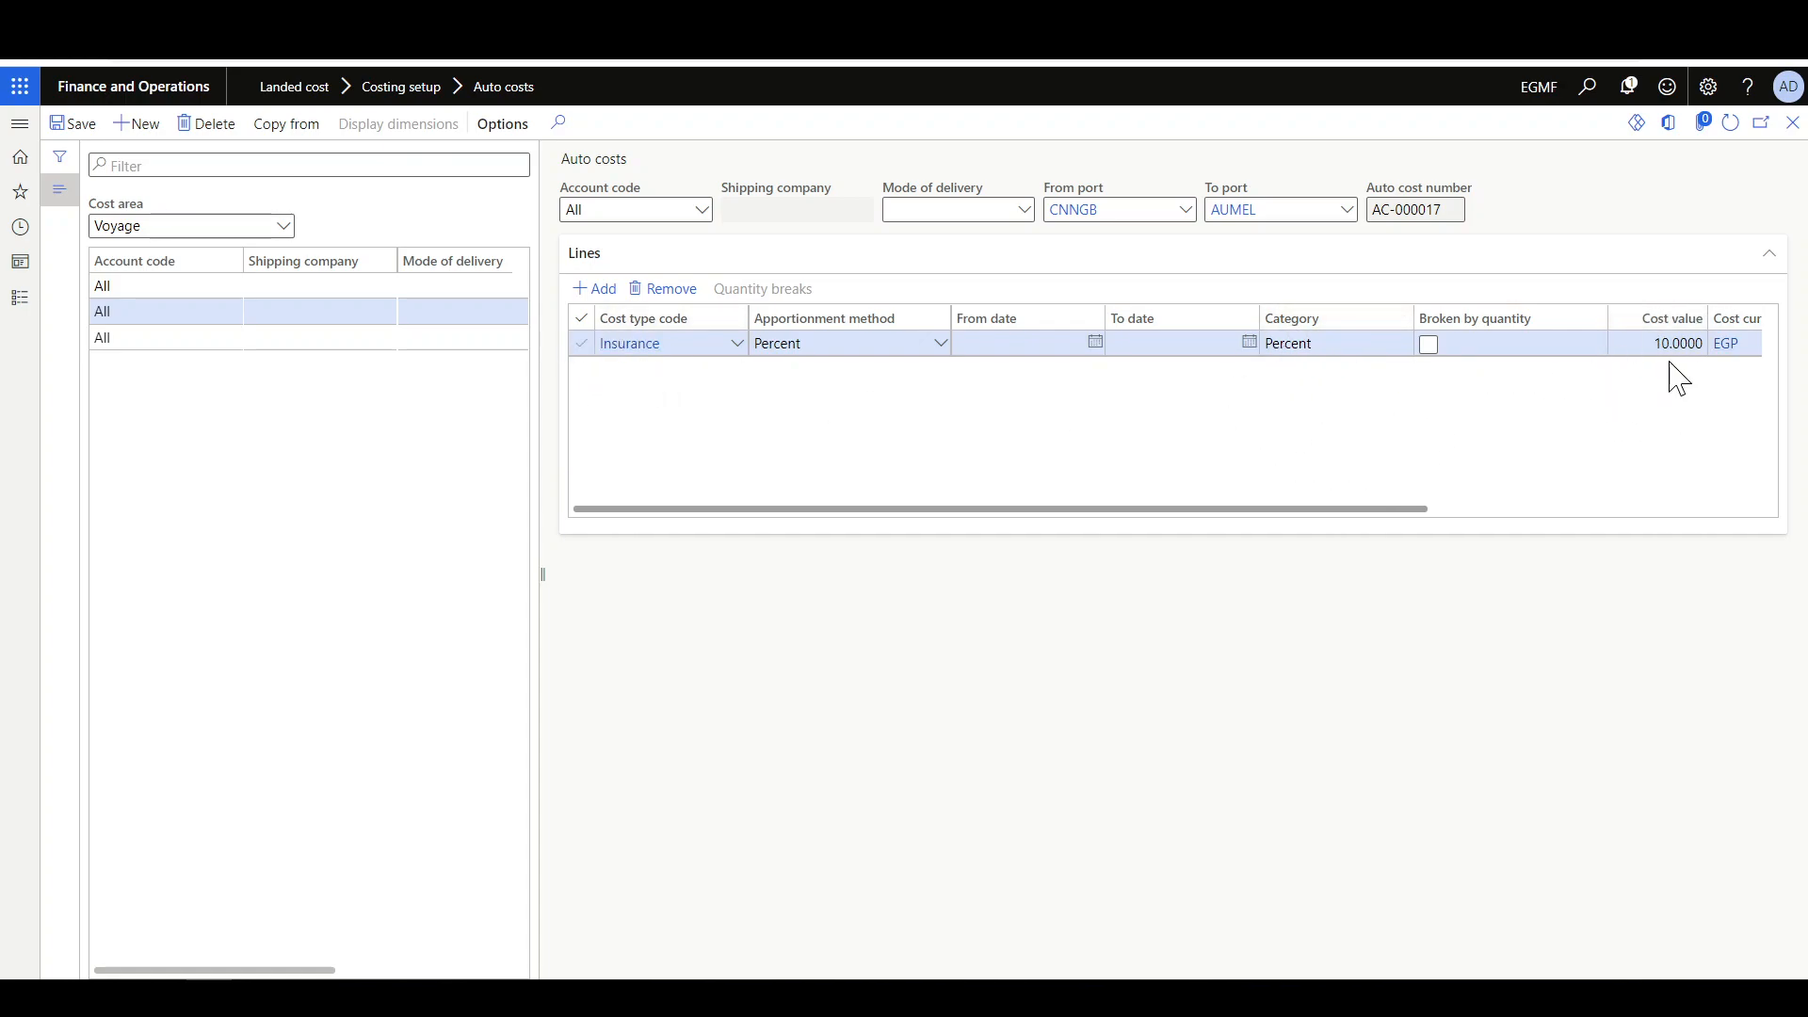
{"action": "scroll", "coordinate": [1624, 423], "scroll_direction": "right", "scroll_amount": 5}
{"action": "scroll", "coordinate": [1505, 403], "scroll_direction": "left", "scroll_amount": 5}
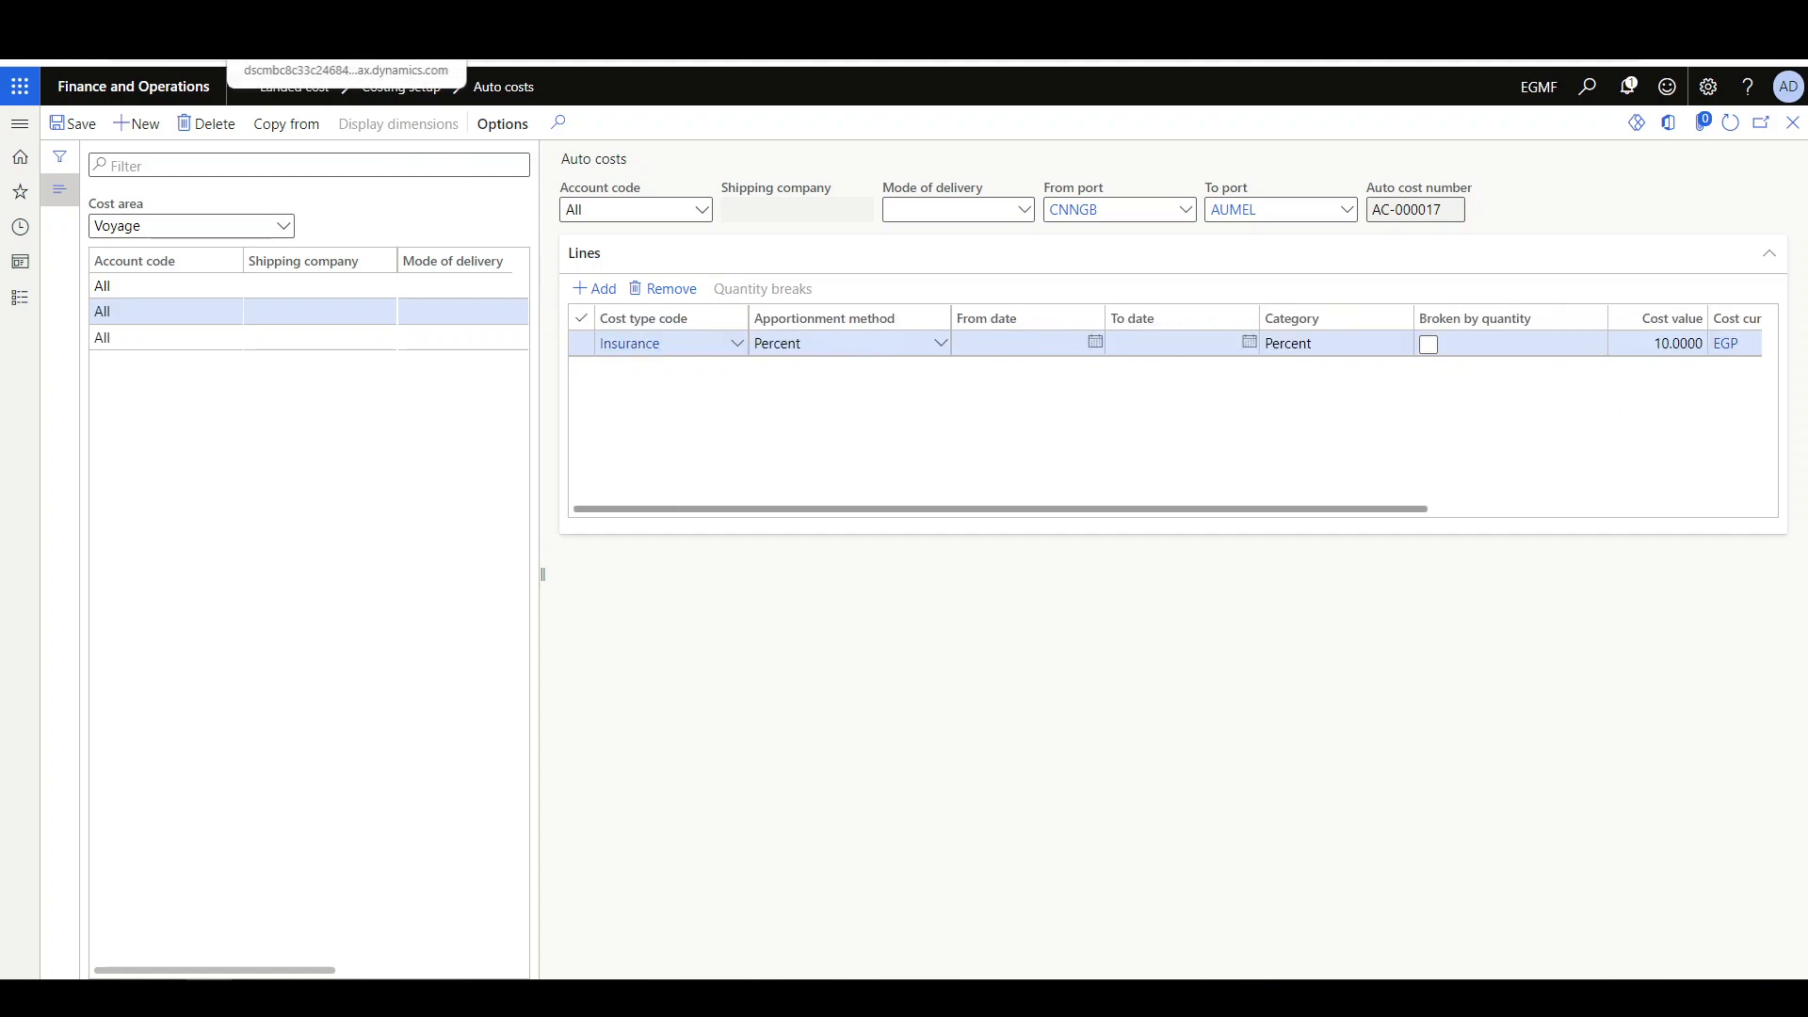
- Duplicate the Auto costs page and open the Cost estimate periodic task of Landed cost in the copy
{"action": "right_click", "coordinate": [330, 42]}
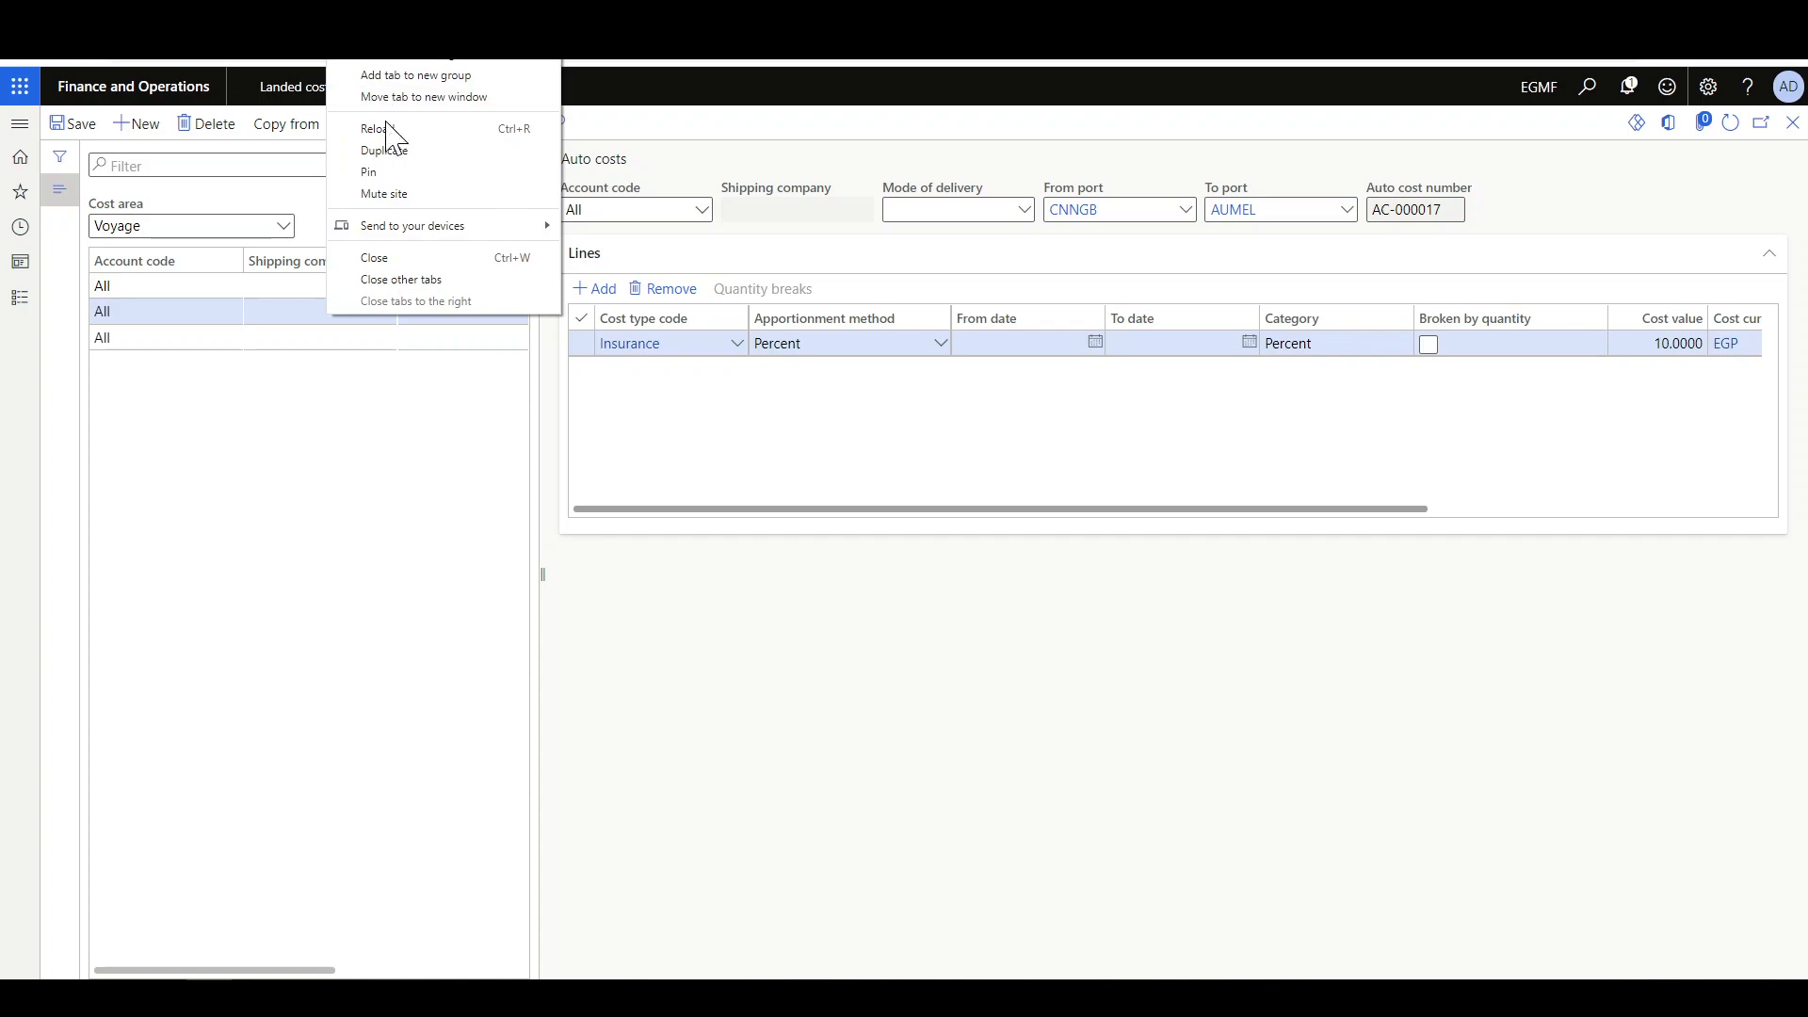
{"action": "left_click", "coordinate": [387, 133]}
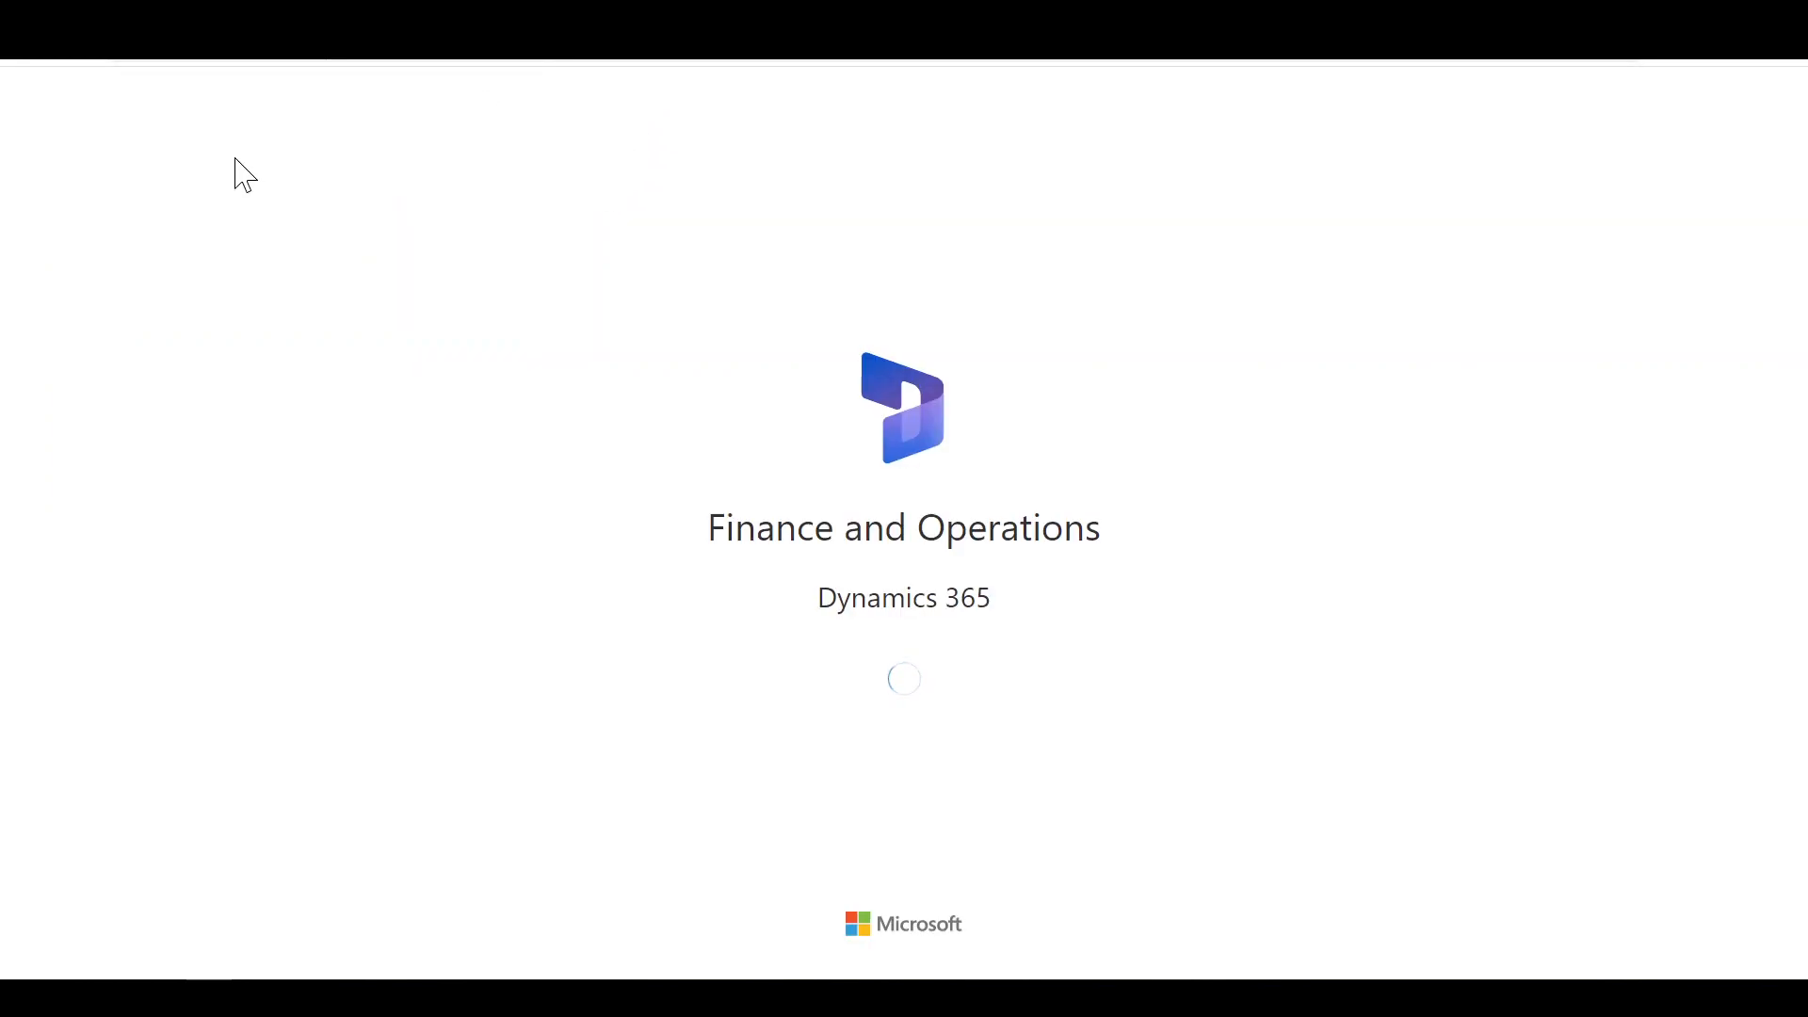
{"action": "left_click", "coordinate": [19, 123]}
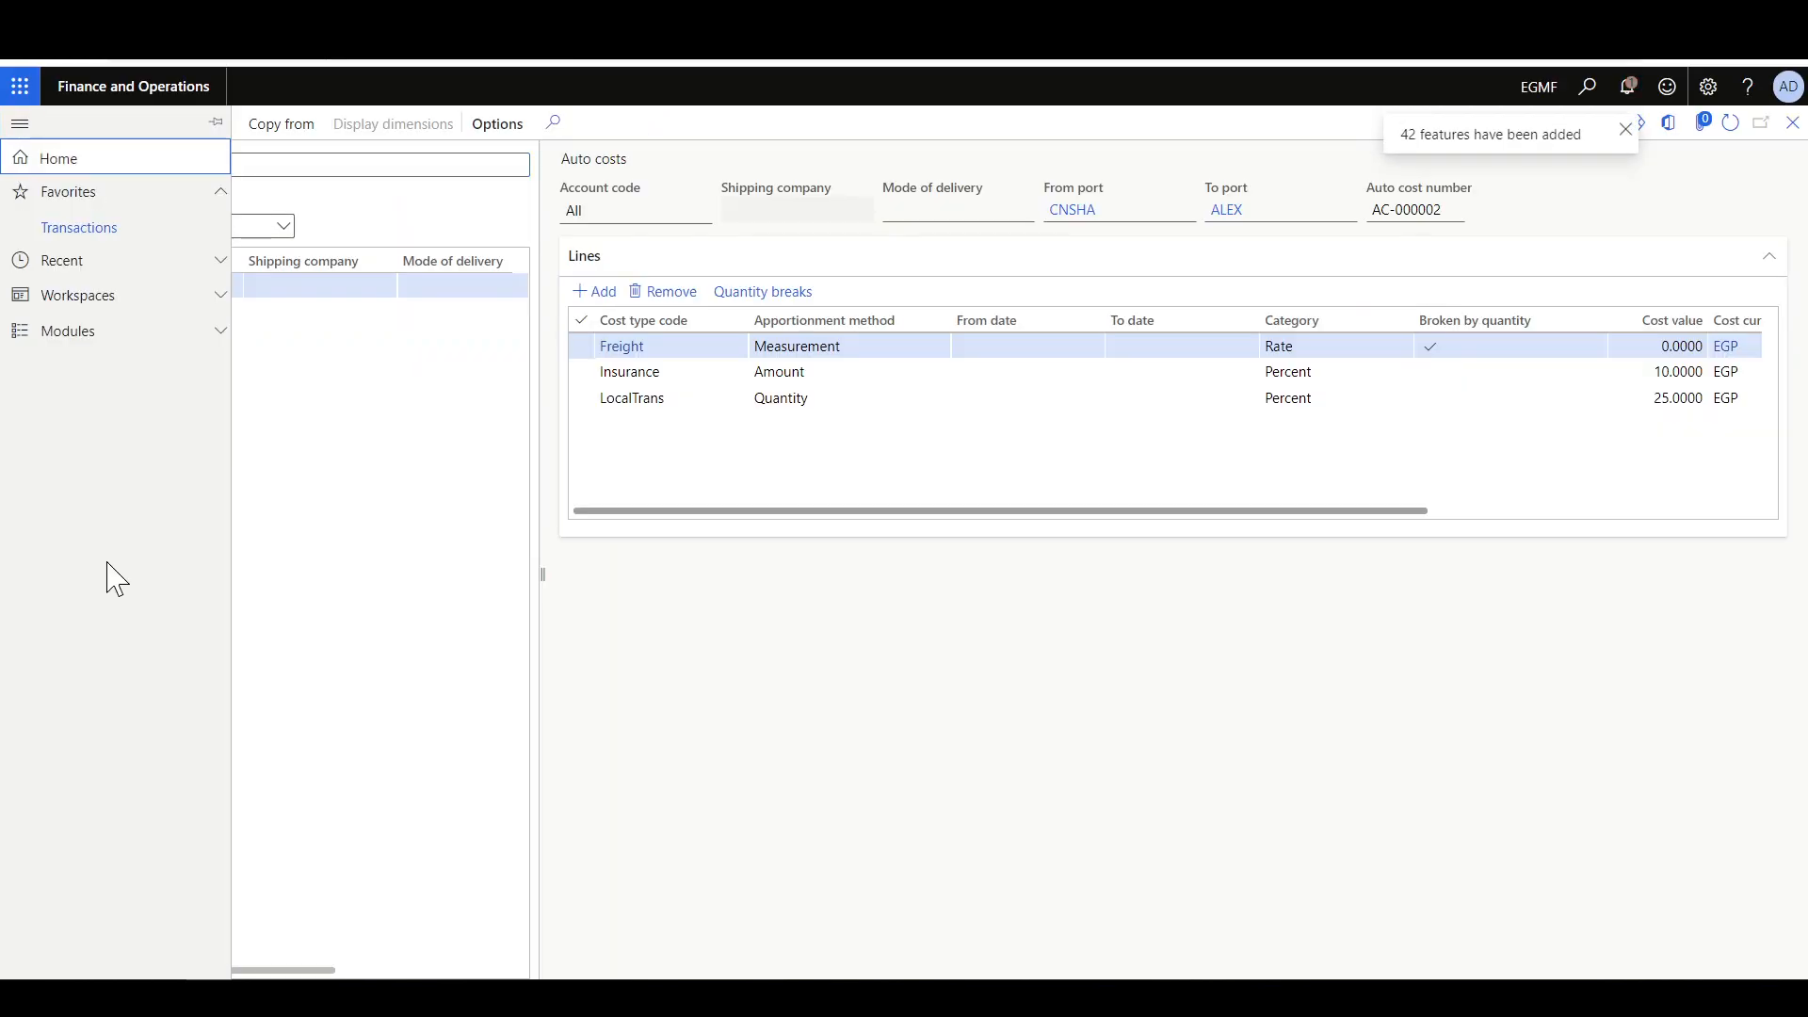
{"action": "left_click", "coordinate": [92, 337]}
{"action": "scroll", "coordinate": [118, 593], "scroll_direction": "down", "scroll_amount": 7}
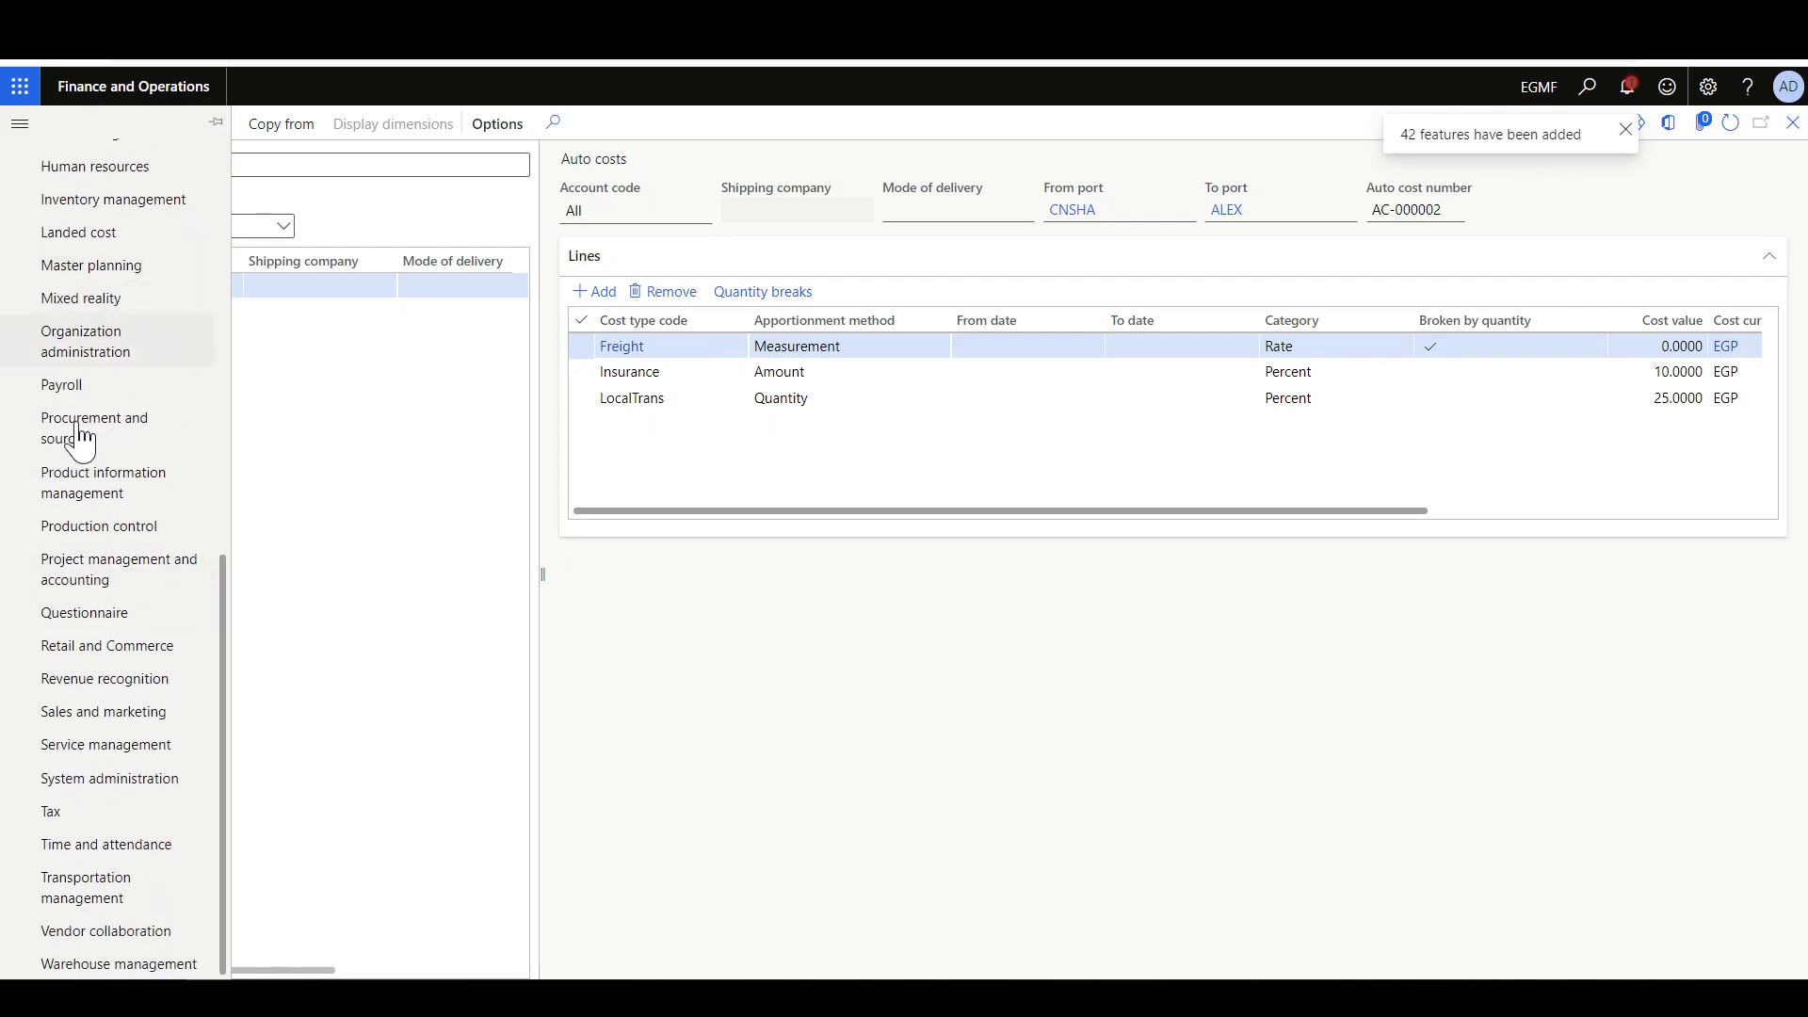
{"action": "left_click", "coordinate": [75, 237]}
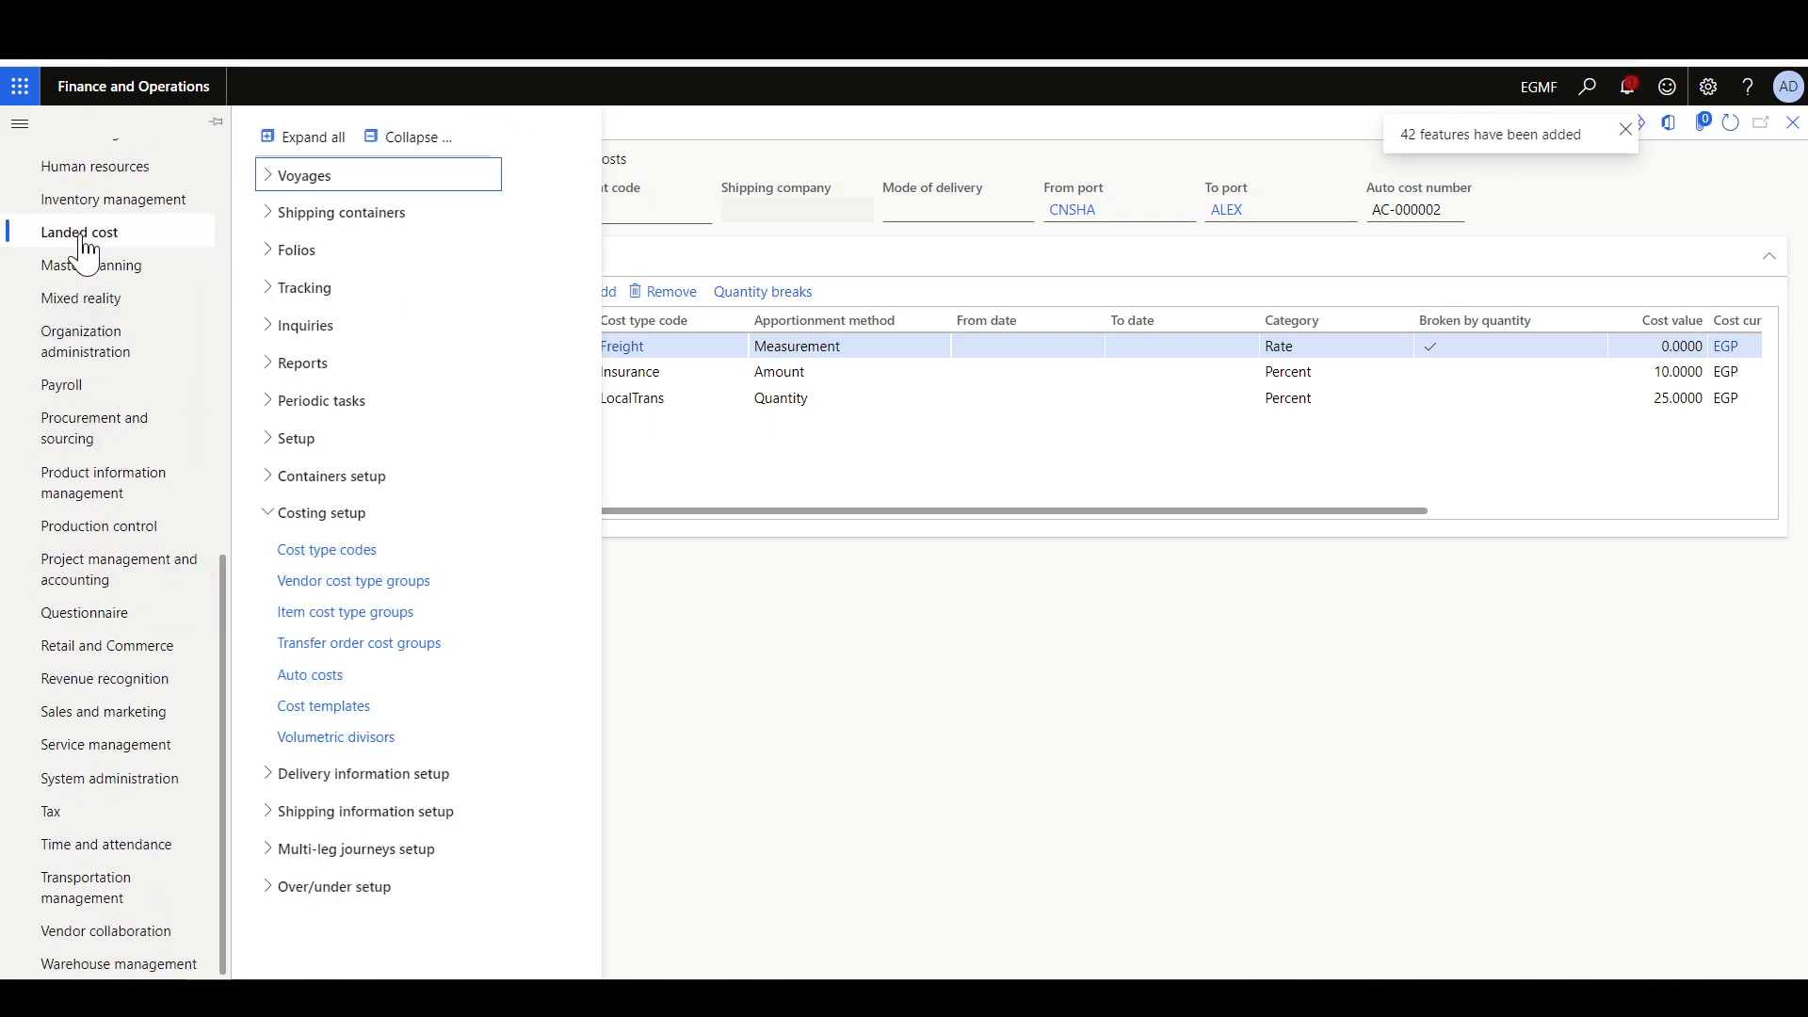
{"action": "left_click", "coordinate": [381, 405]}
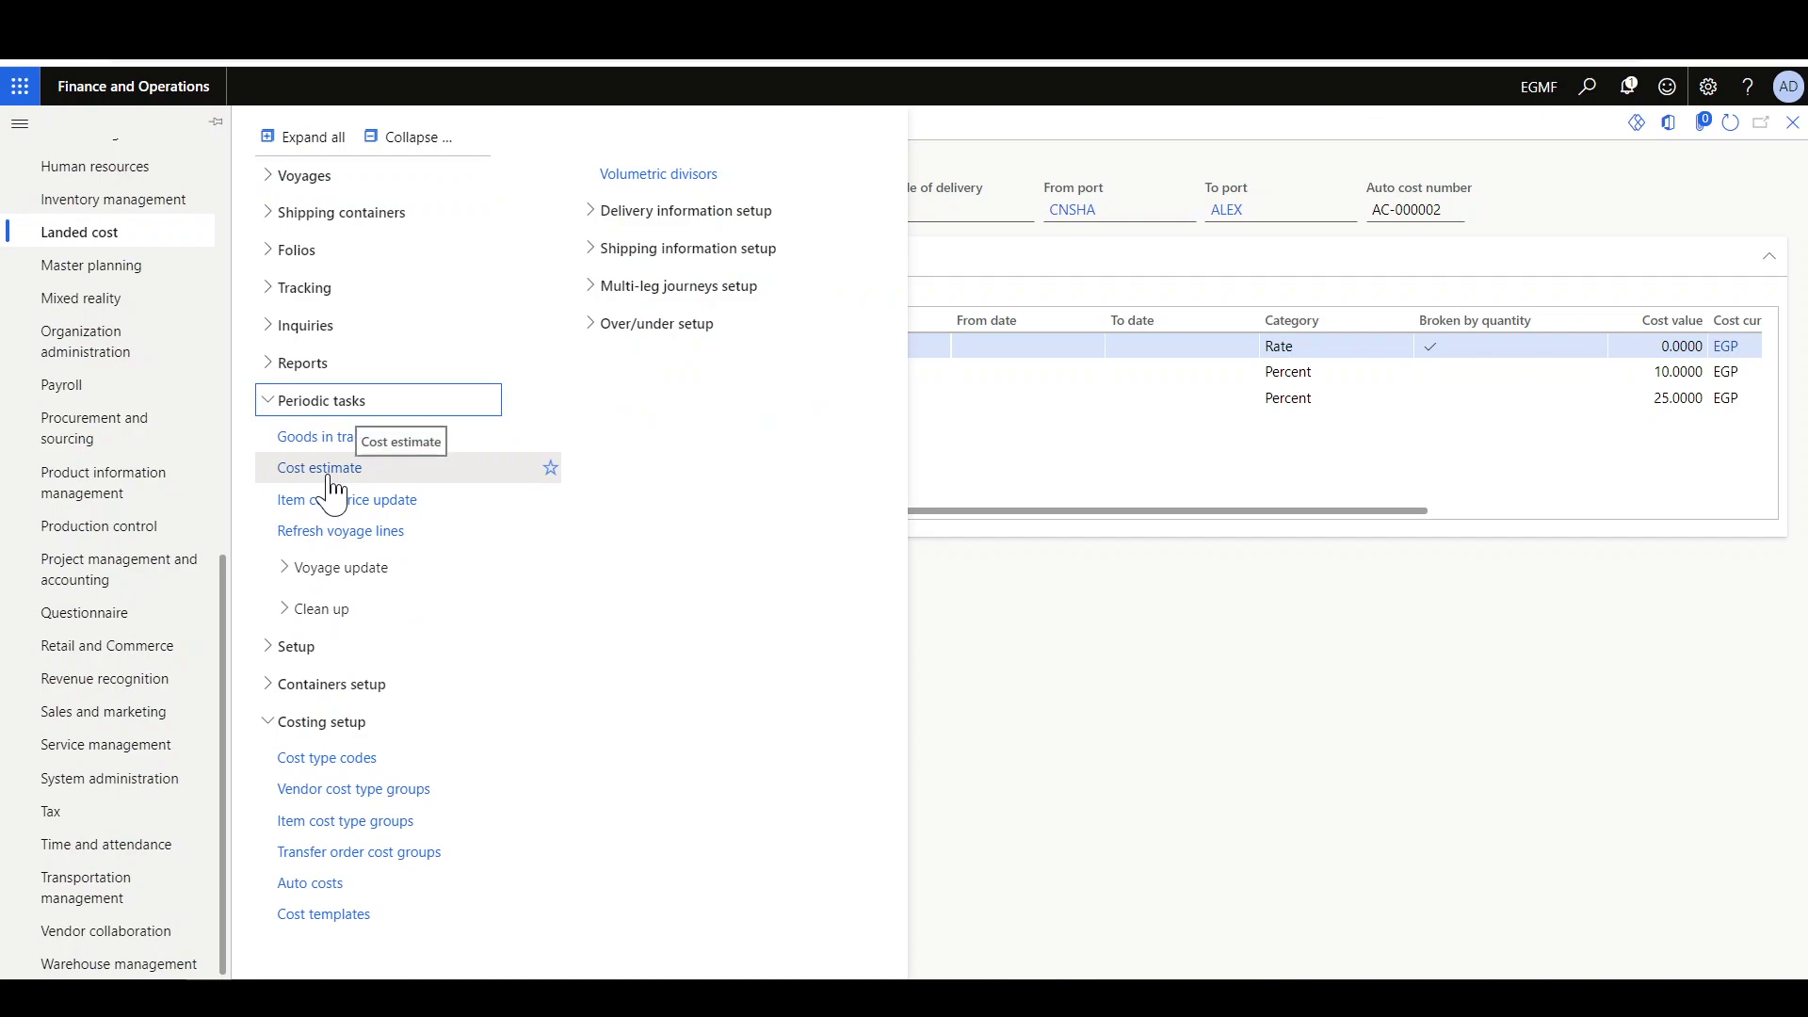
{"action": "left_click", "coordinate": [320, 469]}
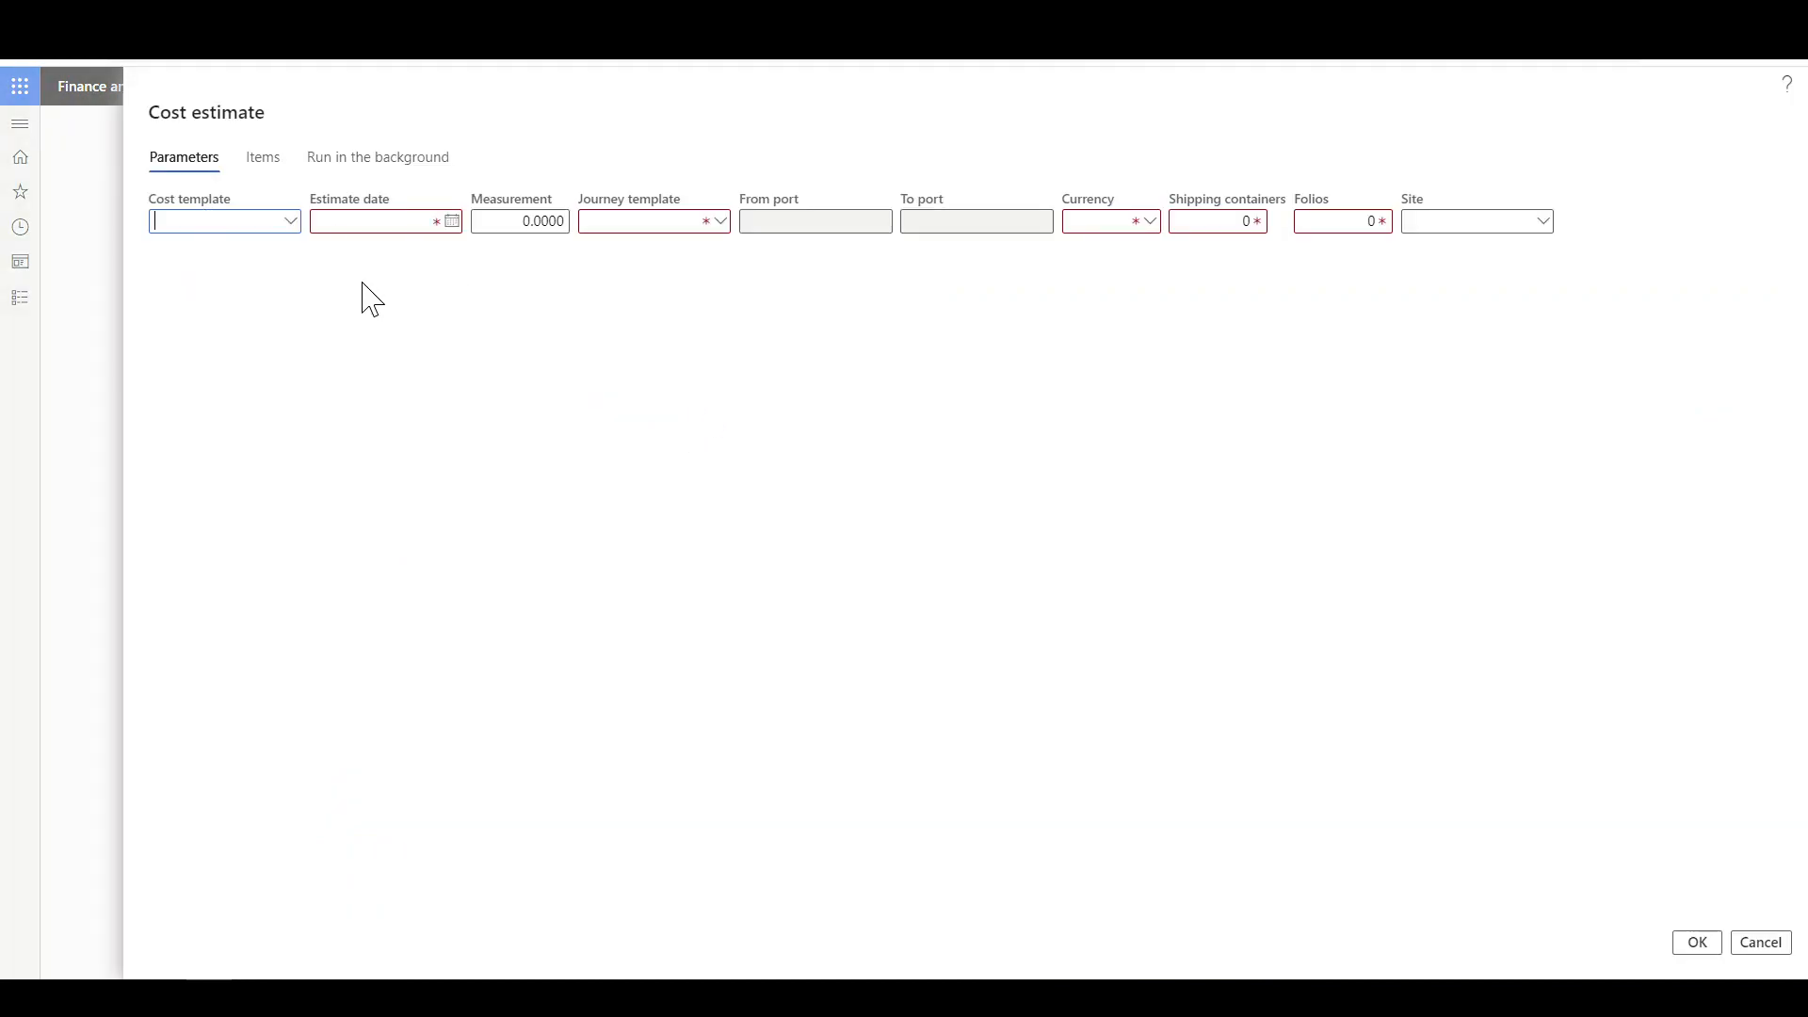
- Choose the Standard cost template for the cost estimate and set the estimate date to 7/24/2021
{"action": "left_click", "coordinate": [290, 222]}
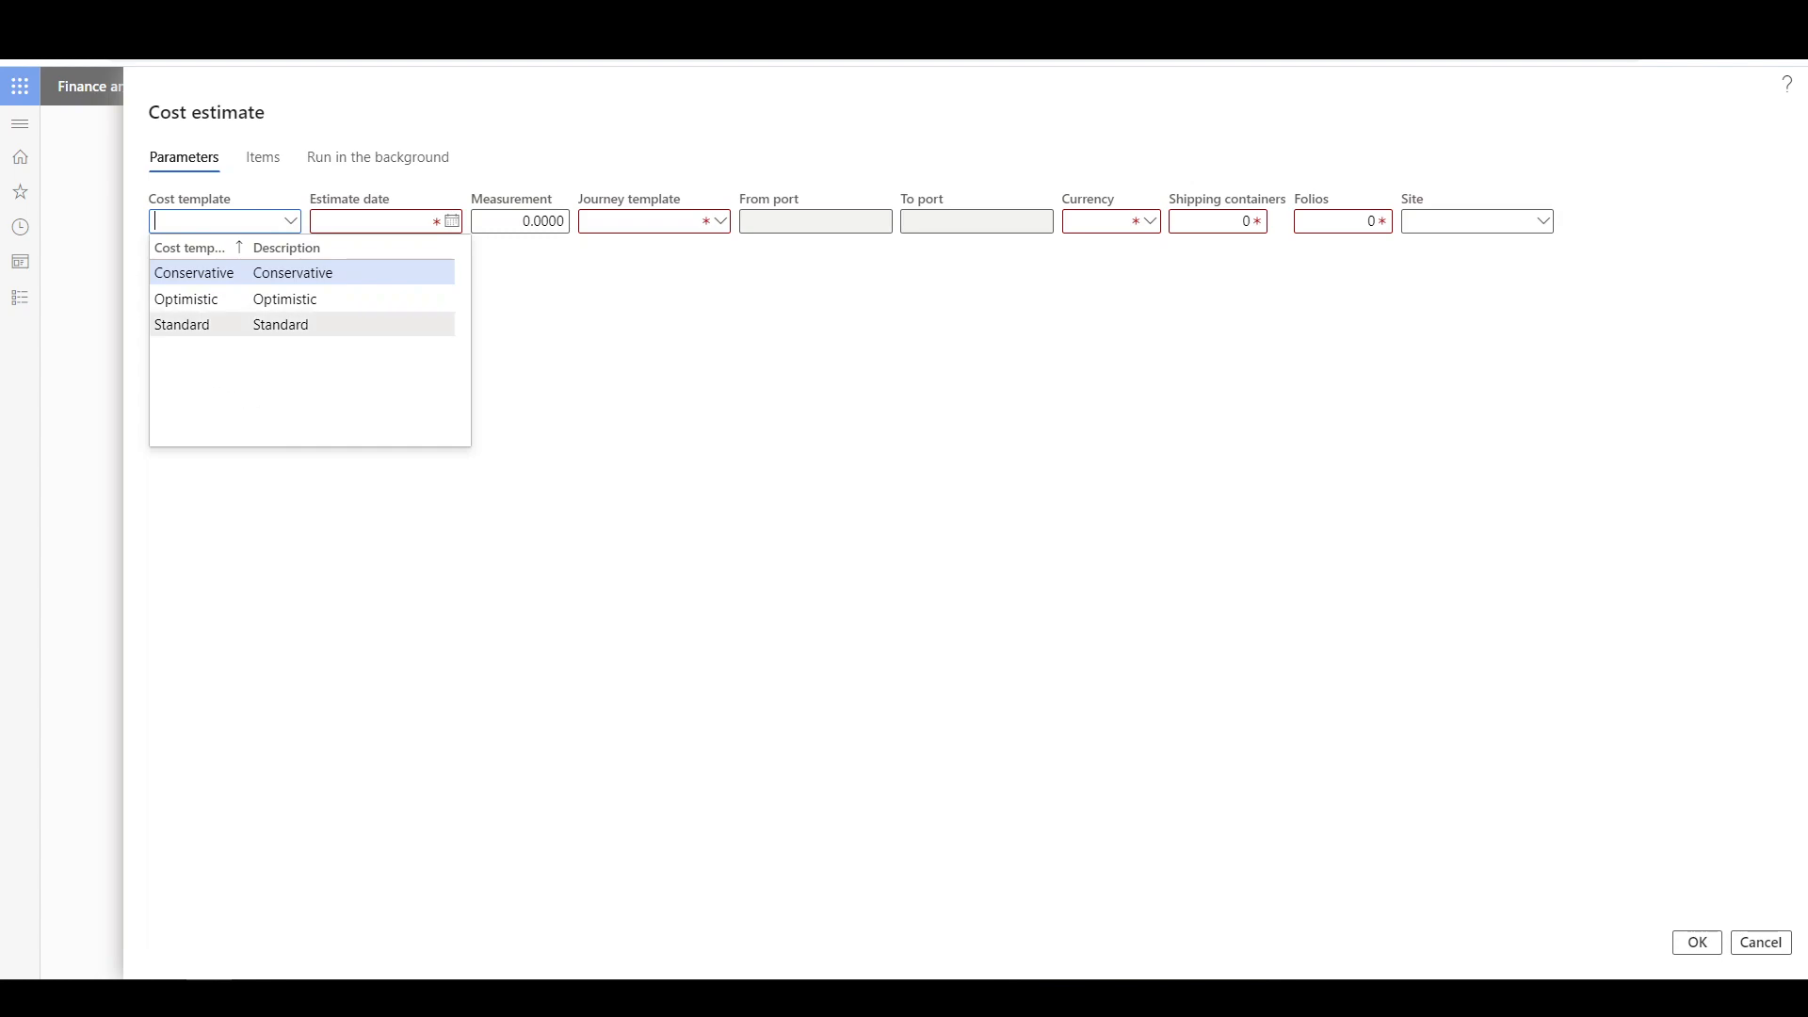
{"action": "left_click", "coordinate": [439, 324]}
{"action": "left_click", "coordinate": [452, 222]}
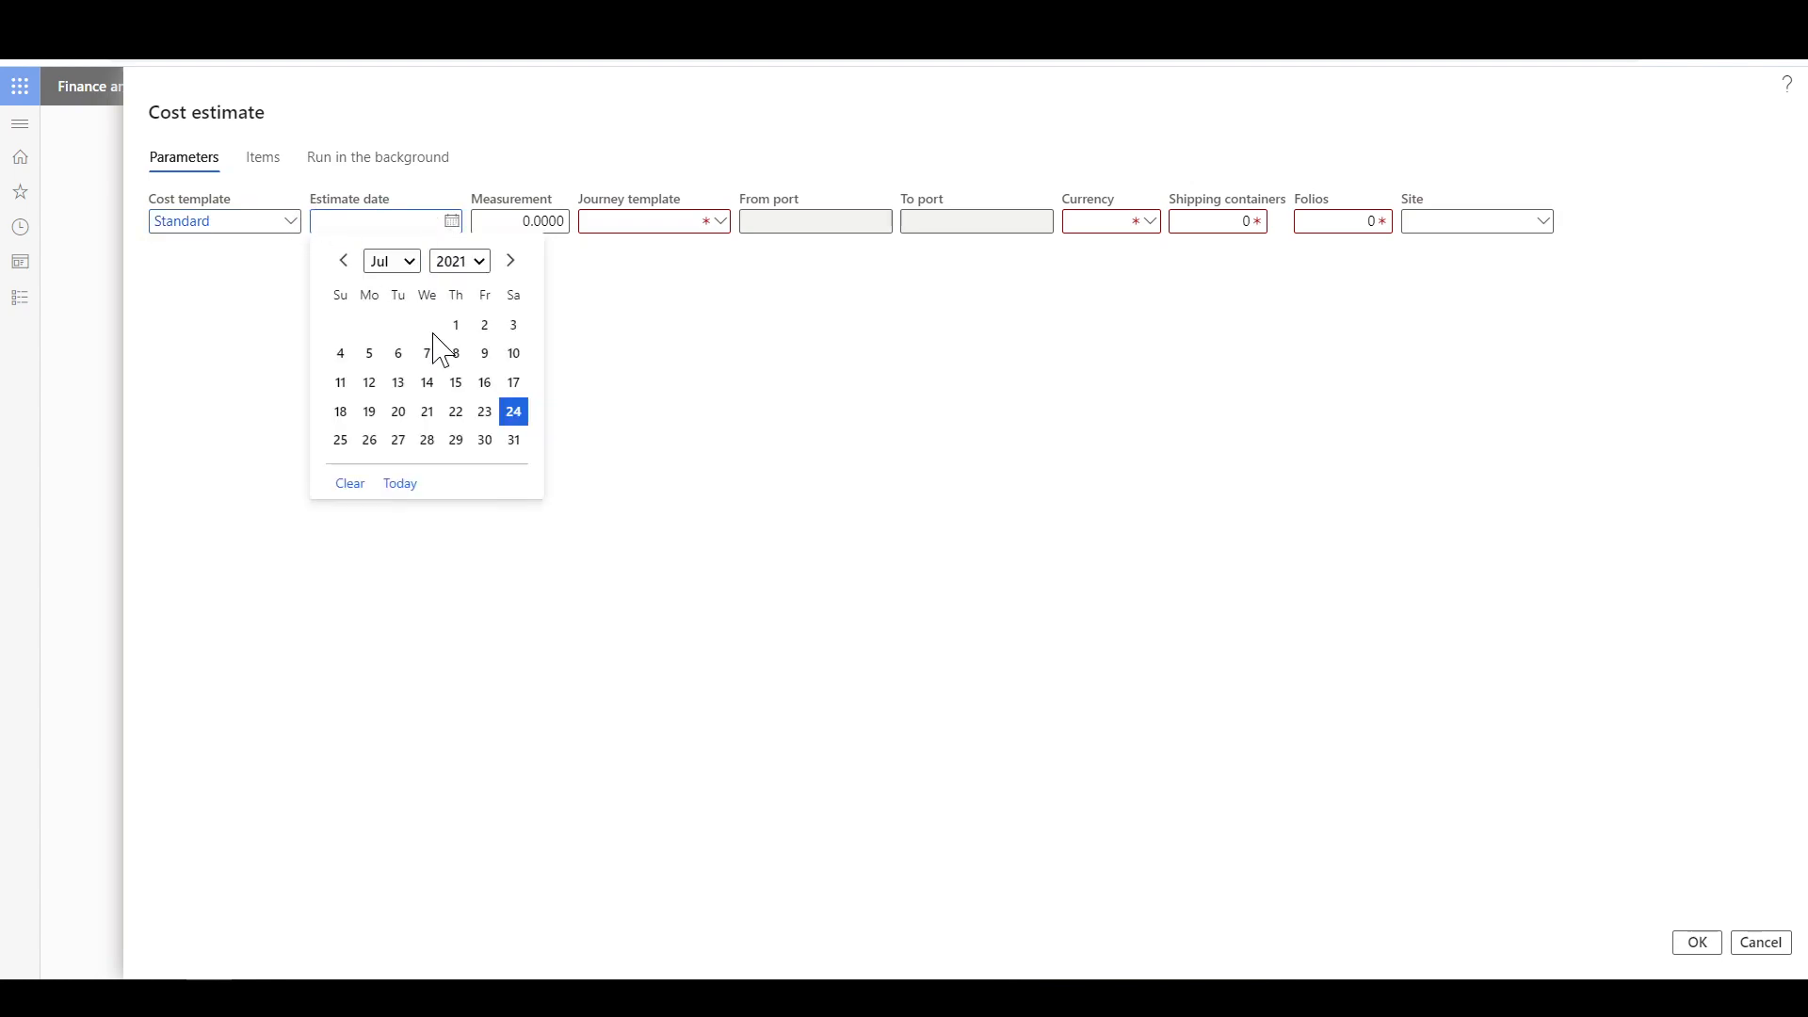
{"action": "left_click", "coordinate": [513, 411]}
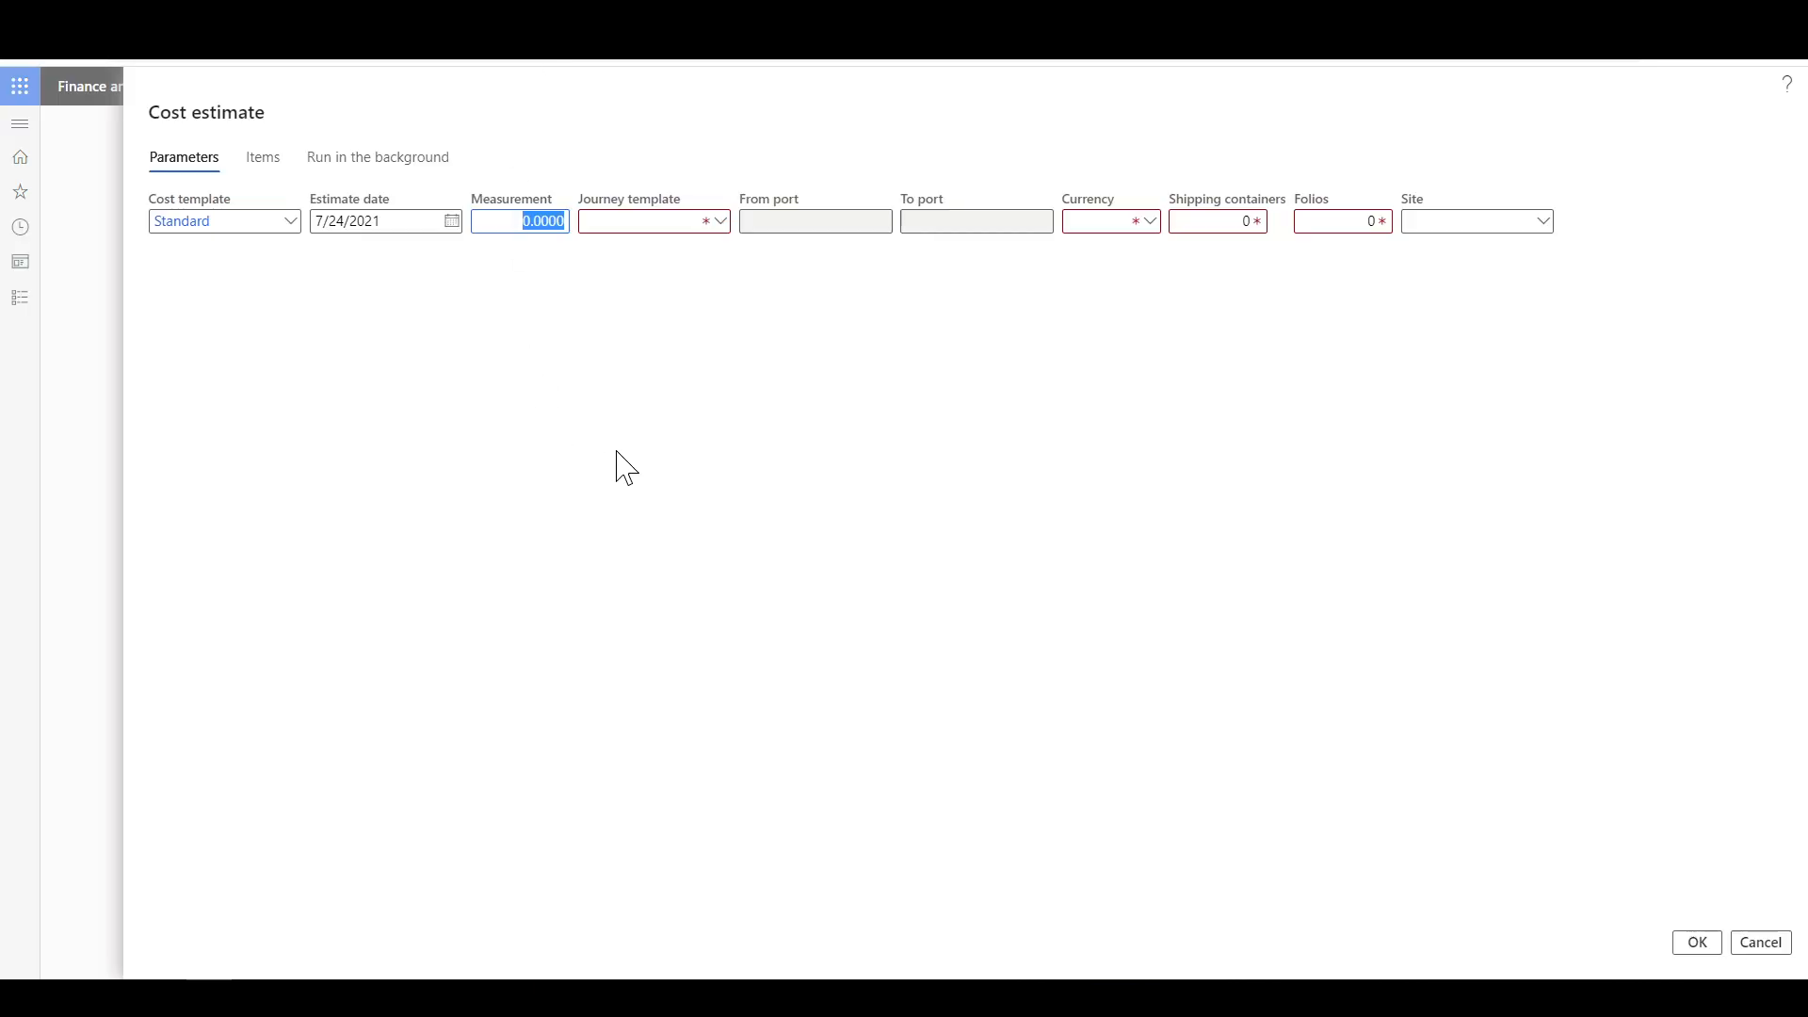
- Set the cost estimate's journey template to CNNGB-AUMEL and its currency to EGP
{"action": "key", "text": "Tab"}
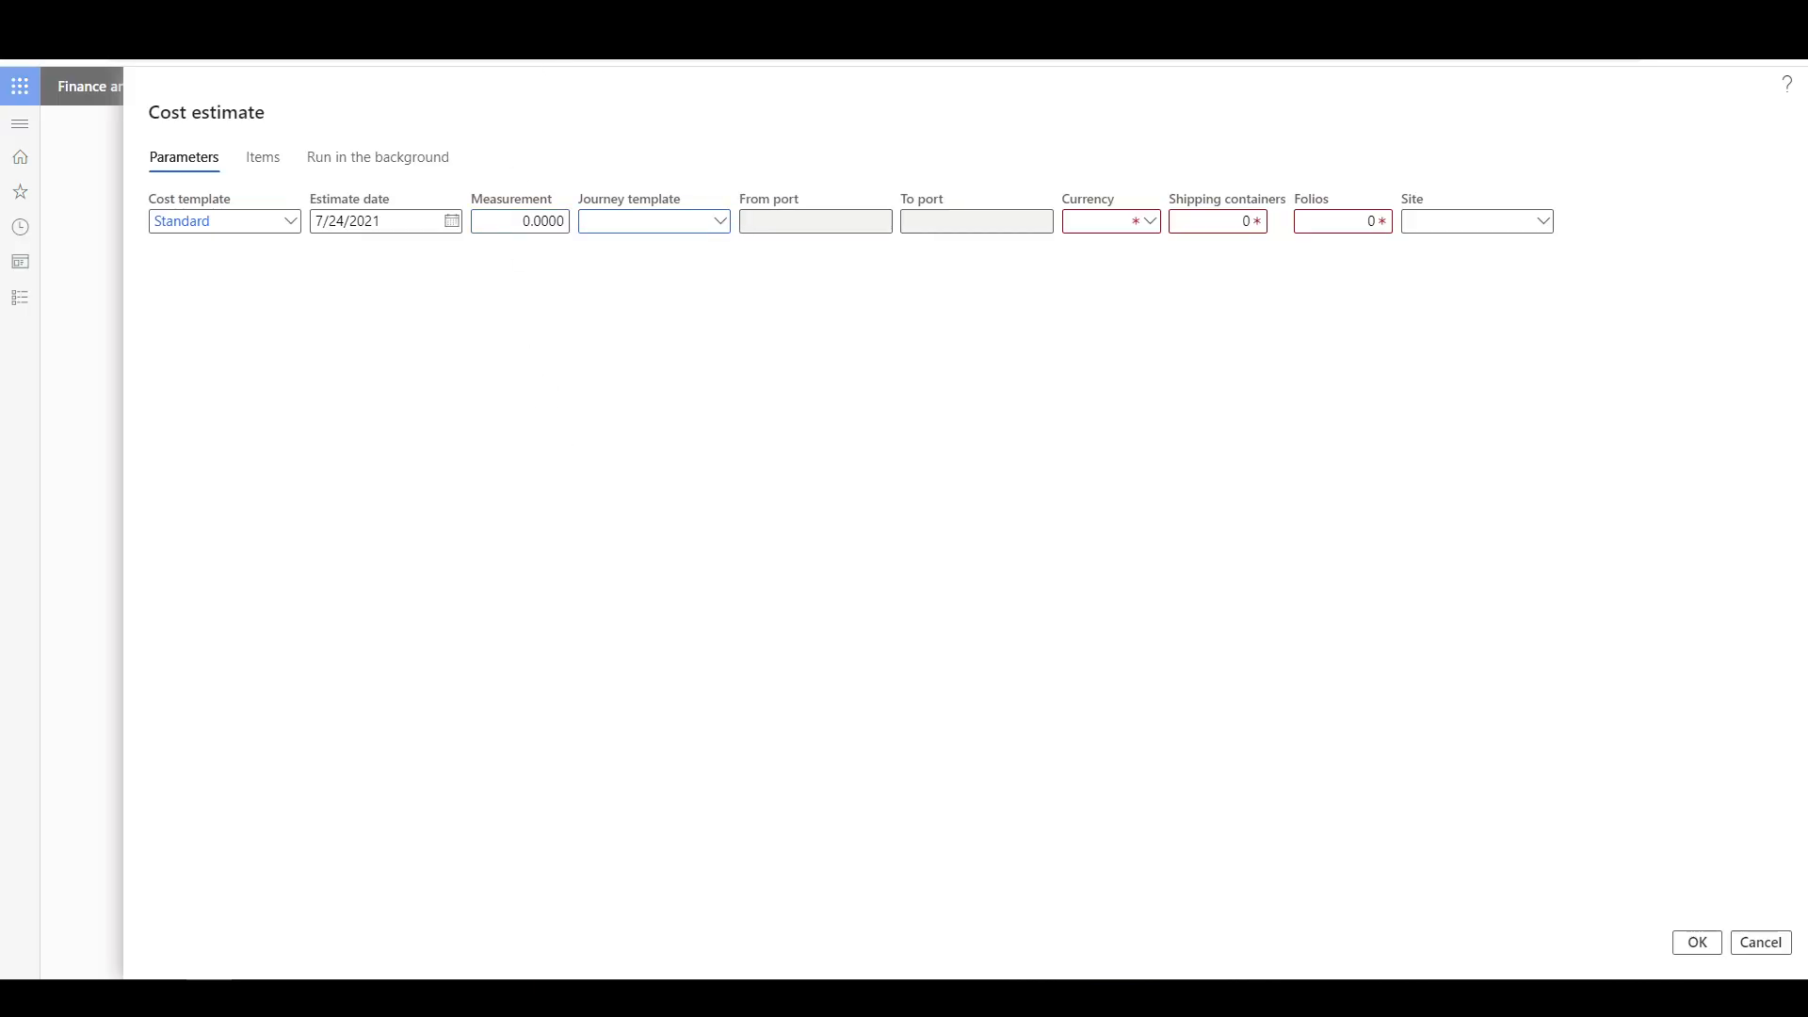
{"action": "key", "text": "alt+Down"}
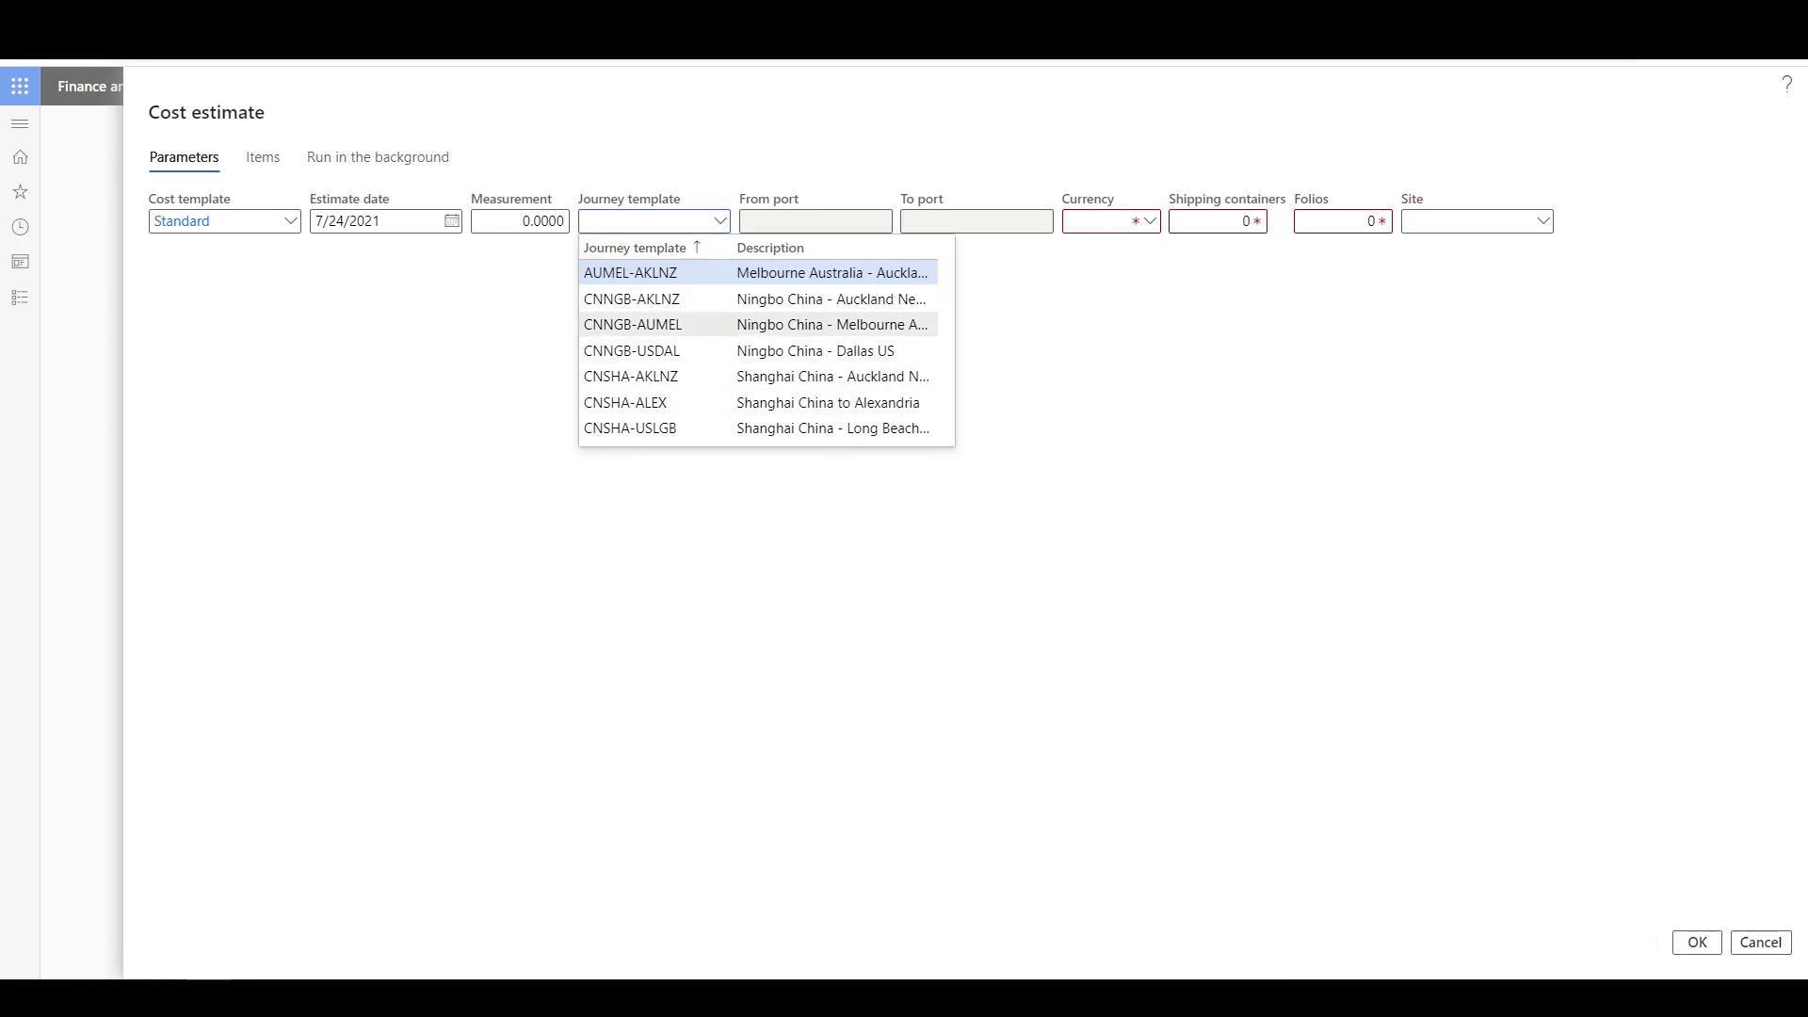
{"action": "key", "text": "Return"}
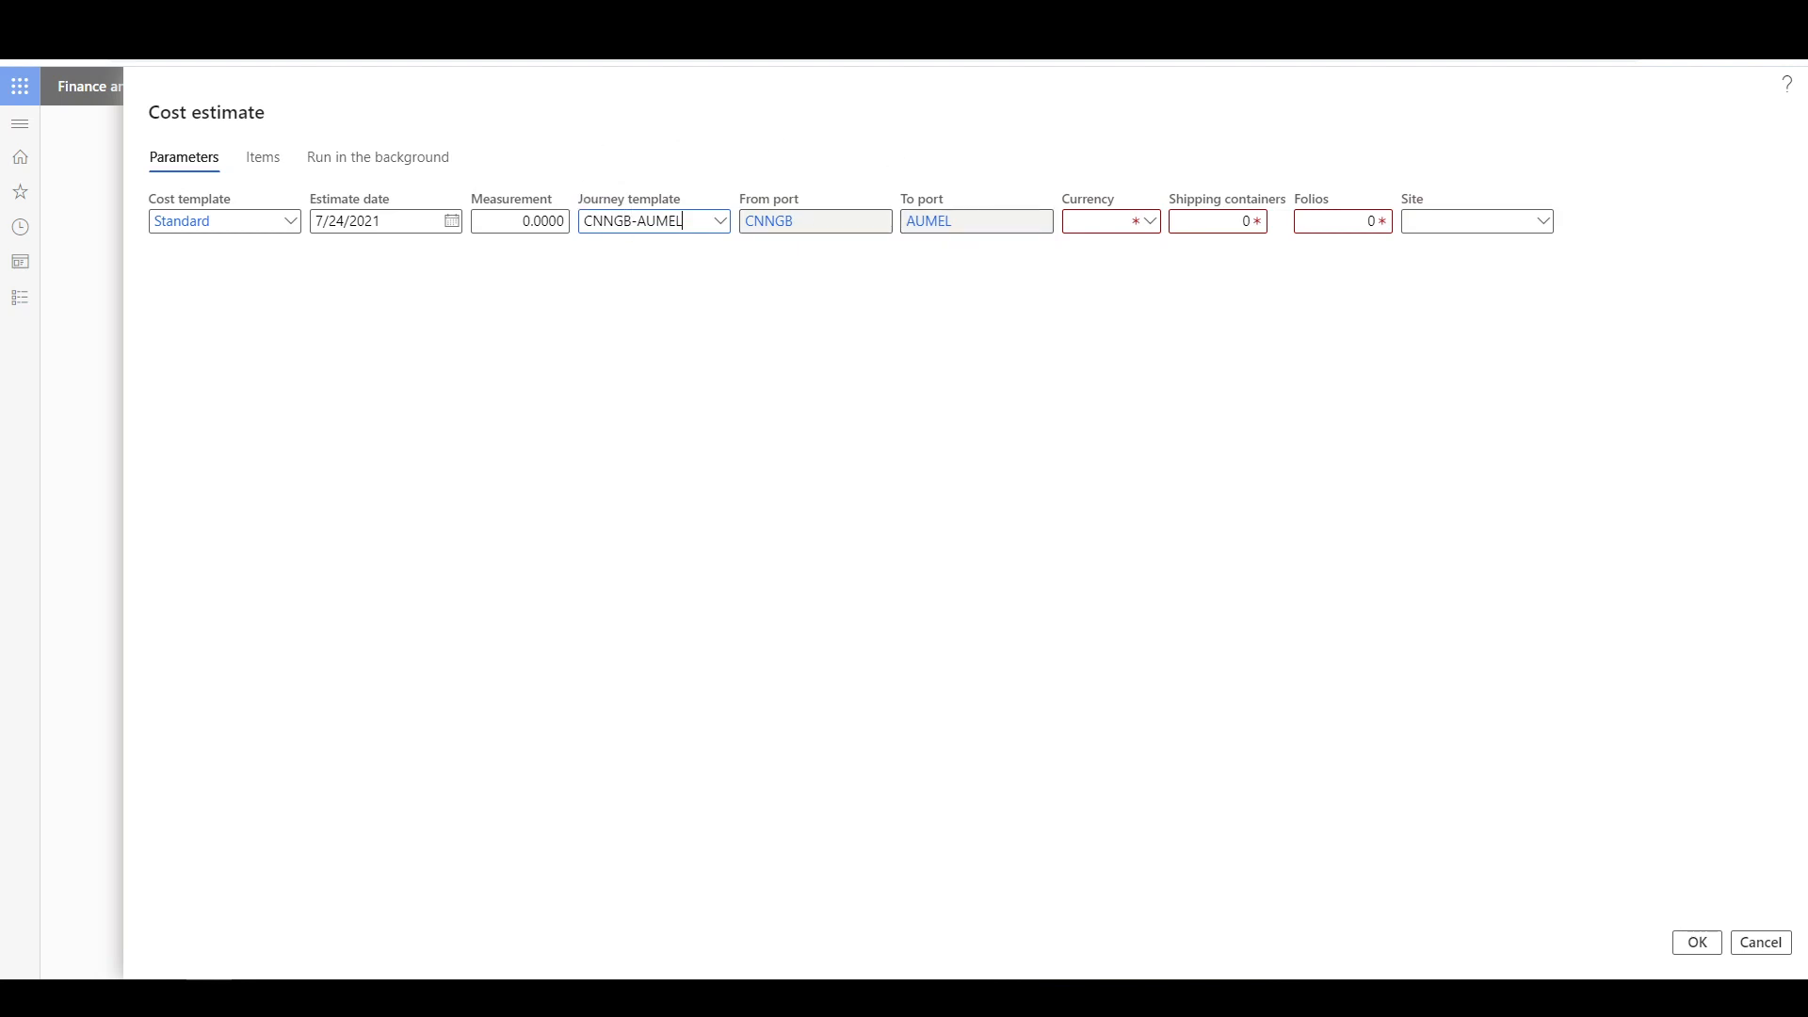
{"action": "key", "text": "Tab"}
{"action": "key", "text": "Tab"}
{"action": "key", "text": "Tab"}
{"action": "type", "text": "egp"}
{"action": "key", "text": "Tab"}
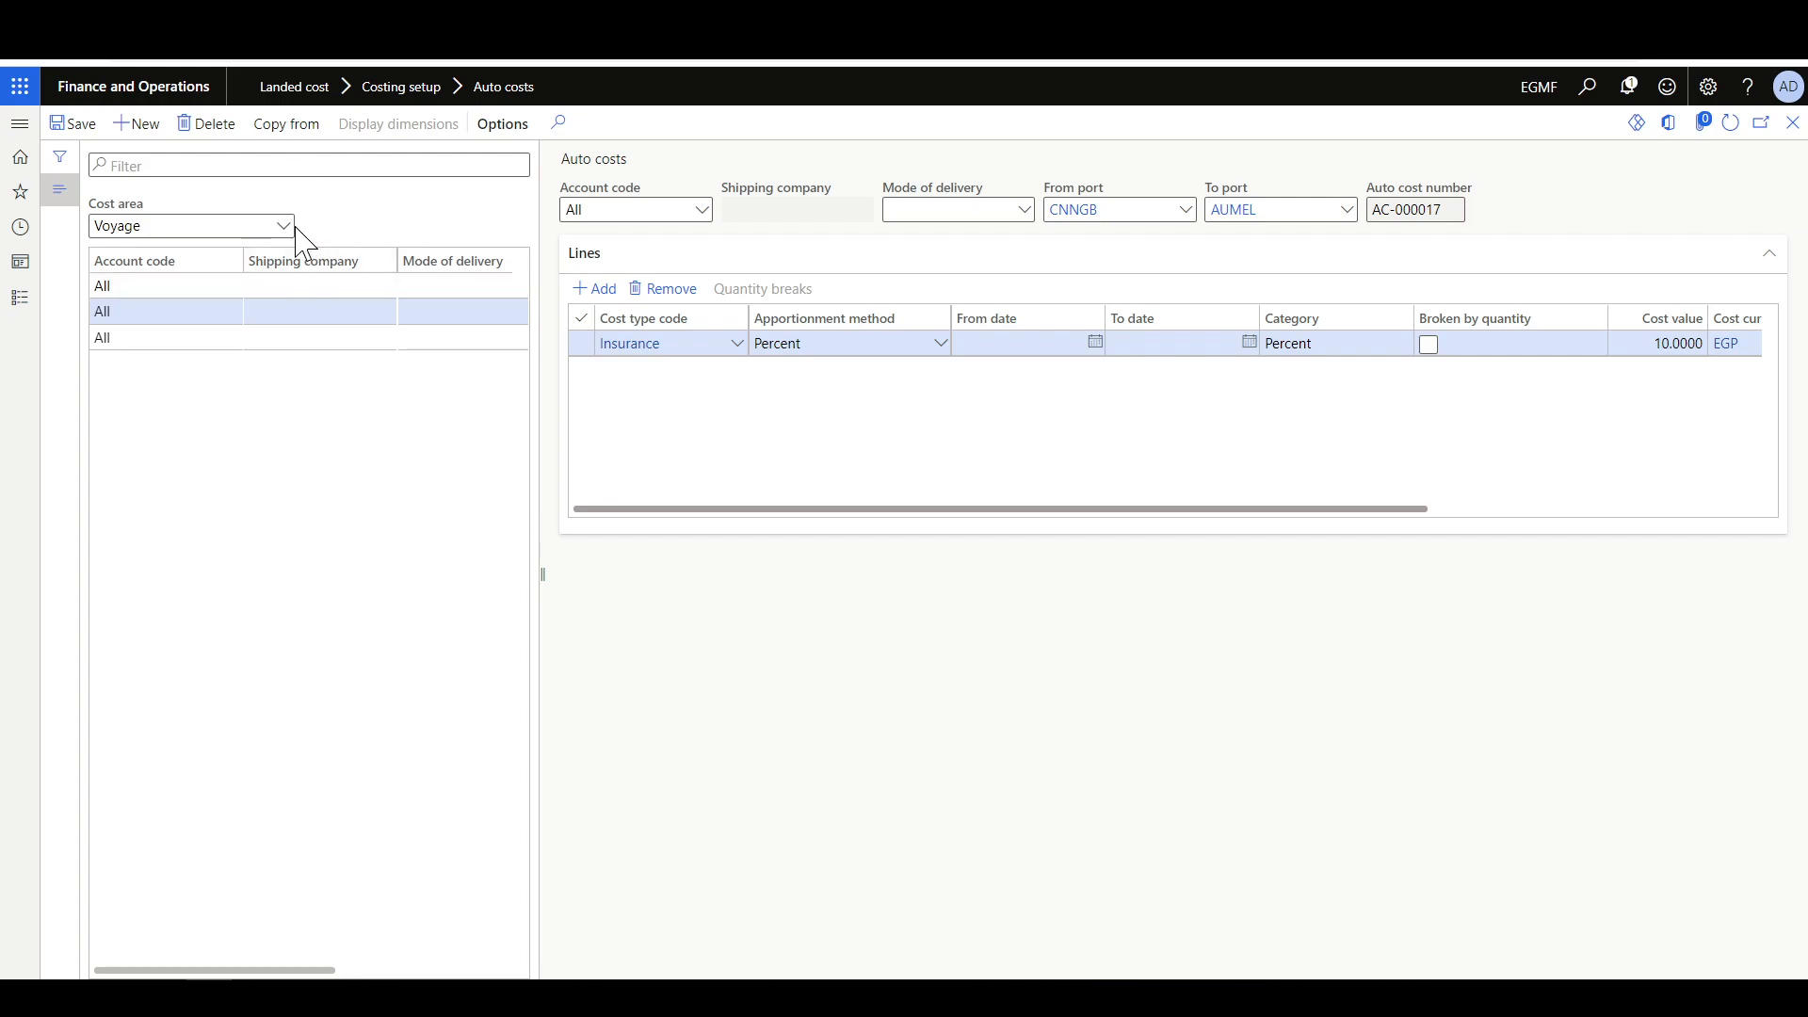
- Return to the auto costs, show the Shipping container cost area and examine the entry for all accounts
{"action": "left_click", "coordinate": [286, 228]}
{"action": "left_click", "coordinate": [207, 275]}
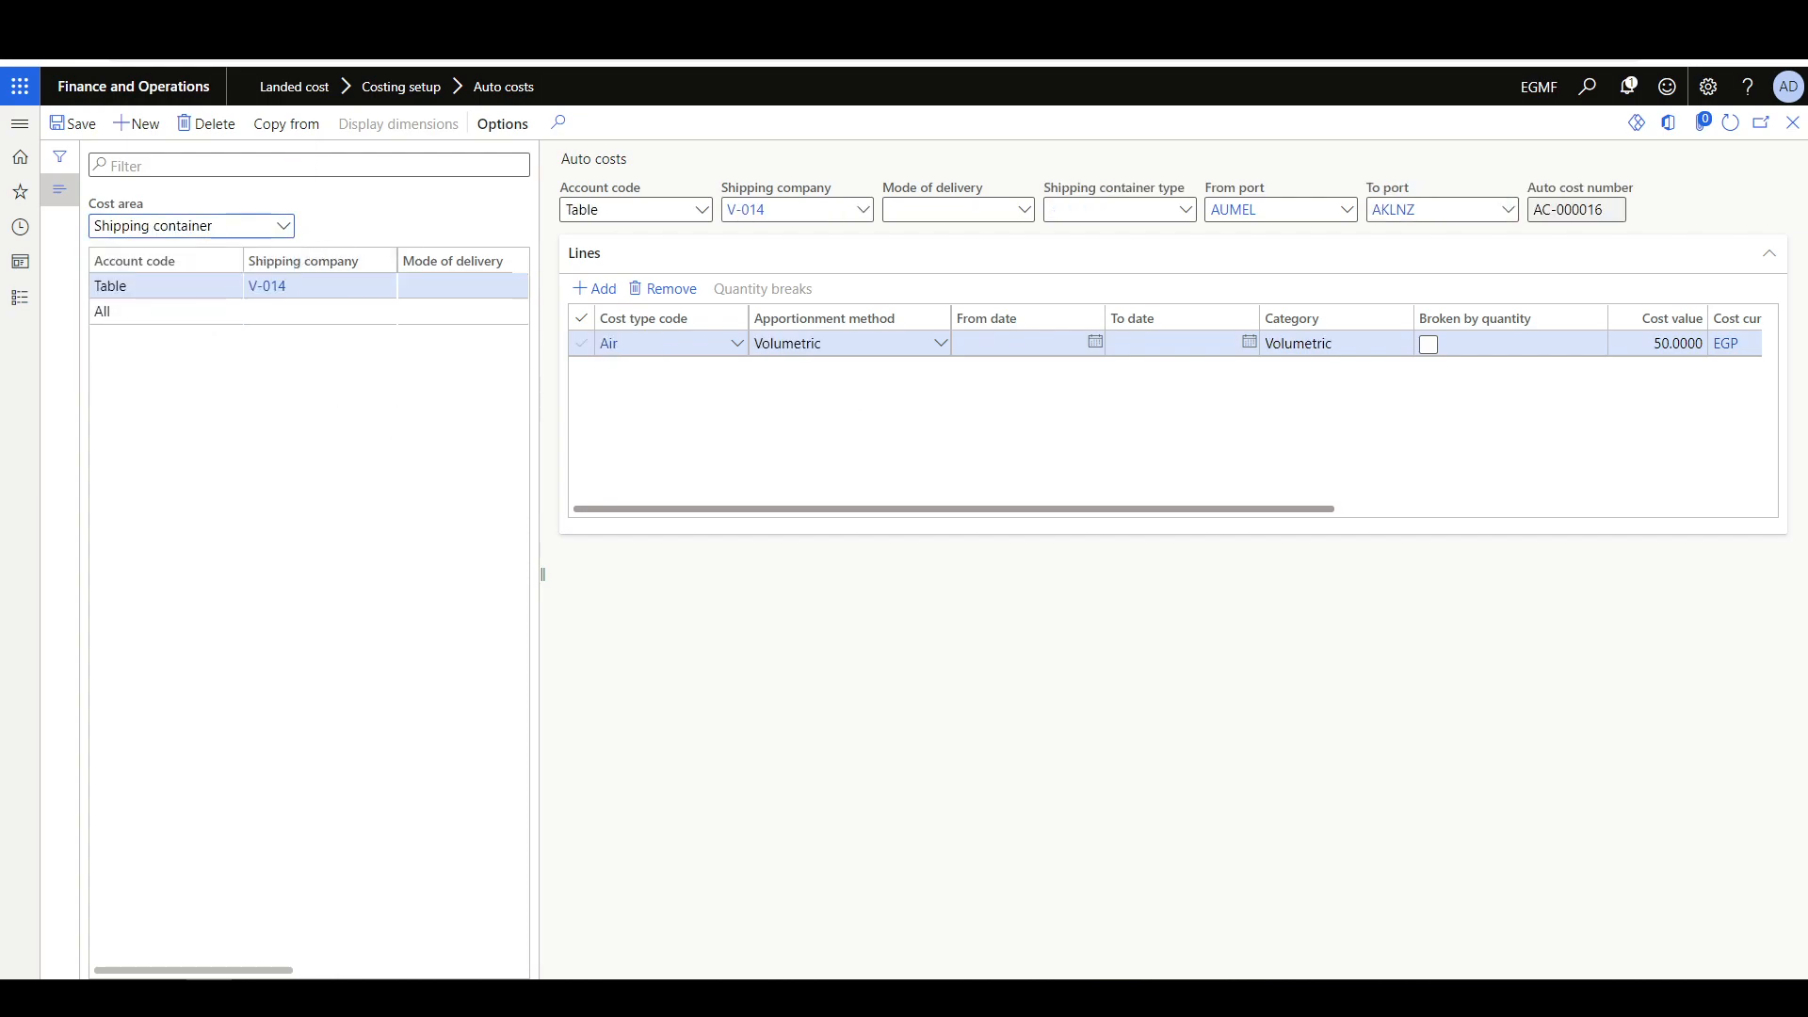
{"action": "left_click", "coordinate": [339, 311]}
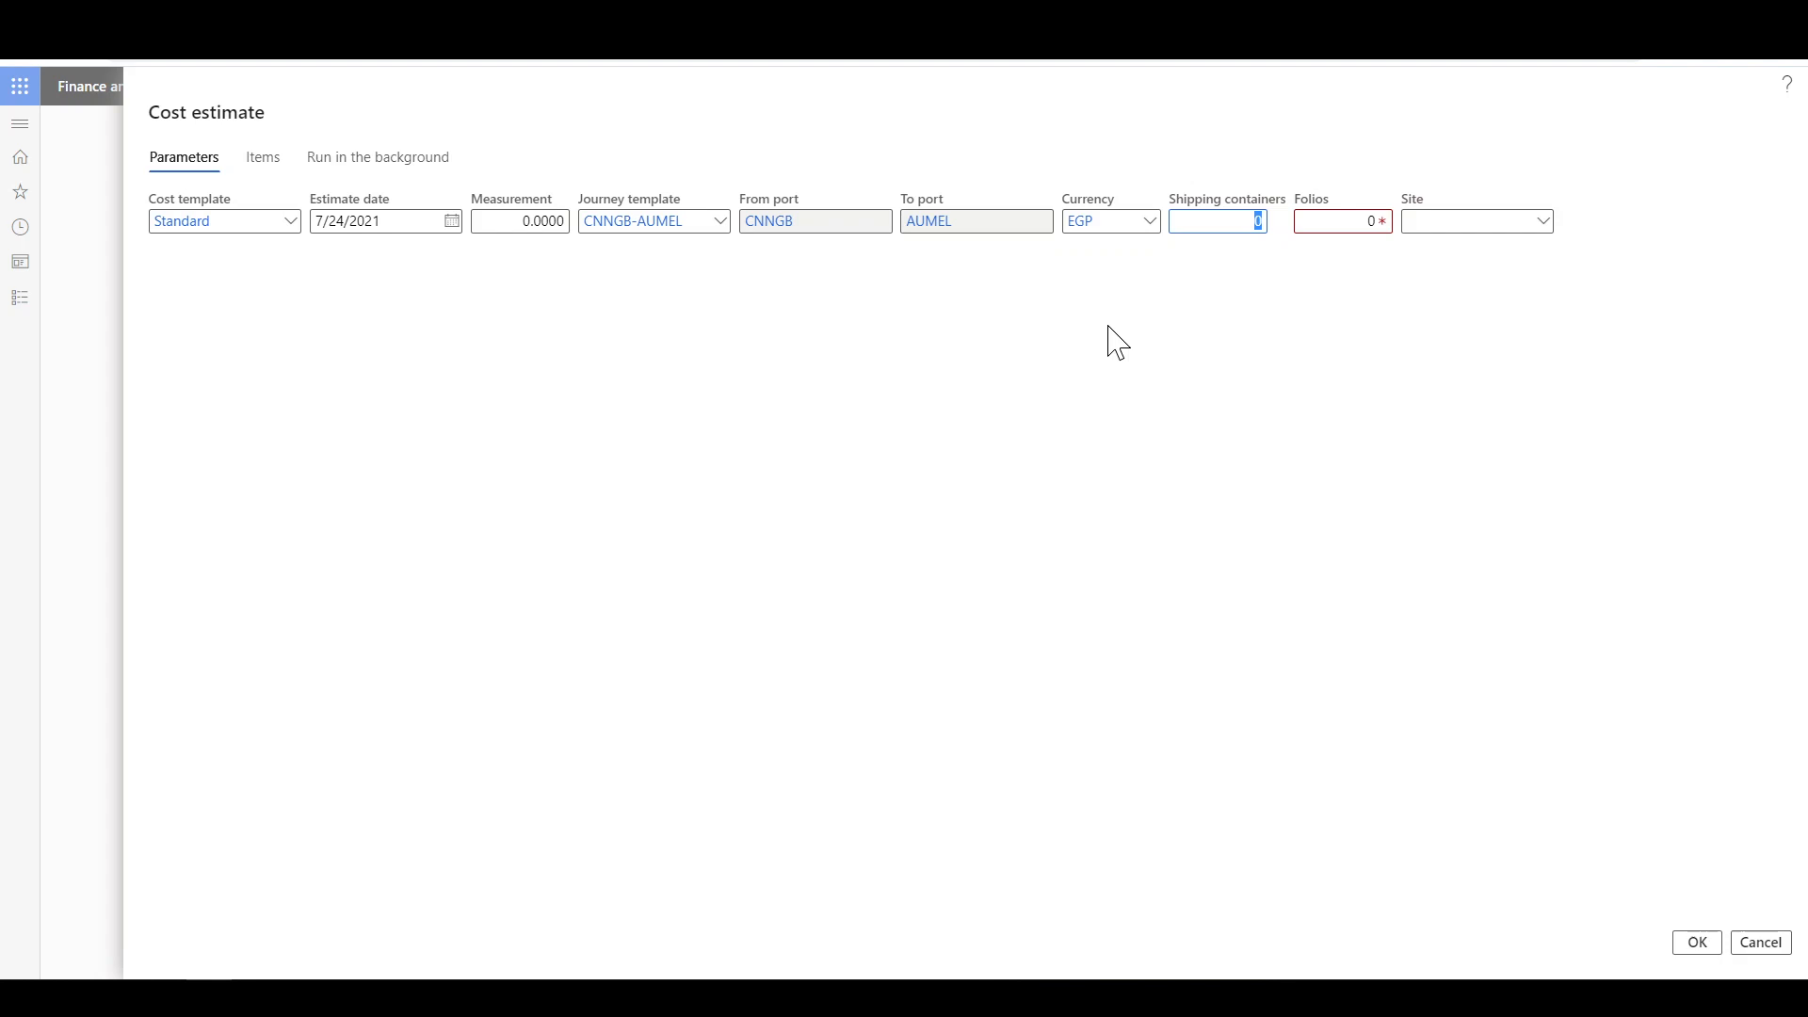
- Set the estimate's shipping containers and folios to 3 and site to 10, and add an item line for item 10262
{"action": "key", "text": "Tab"}
{"action": "left_click", "coordinate": [263, 158]}
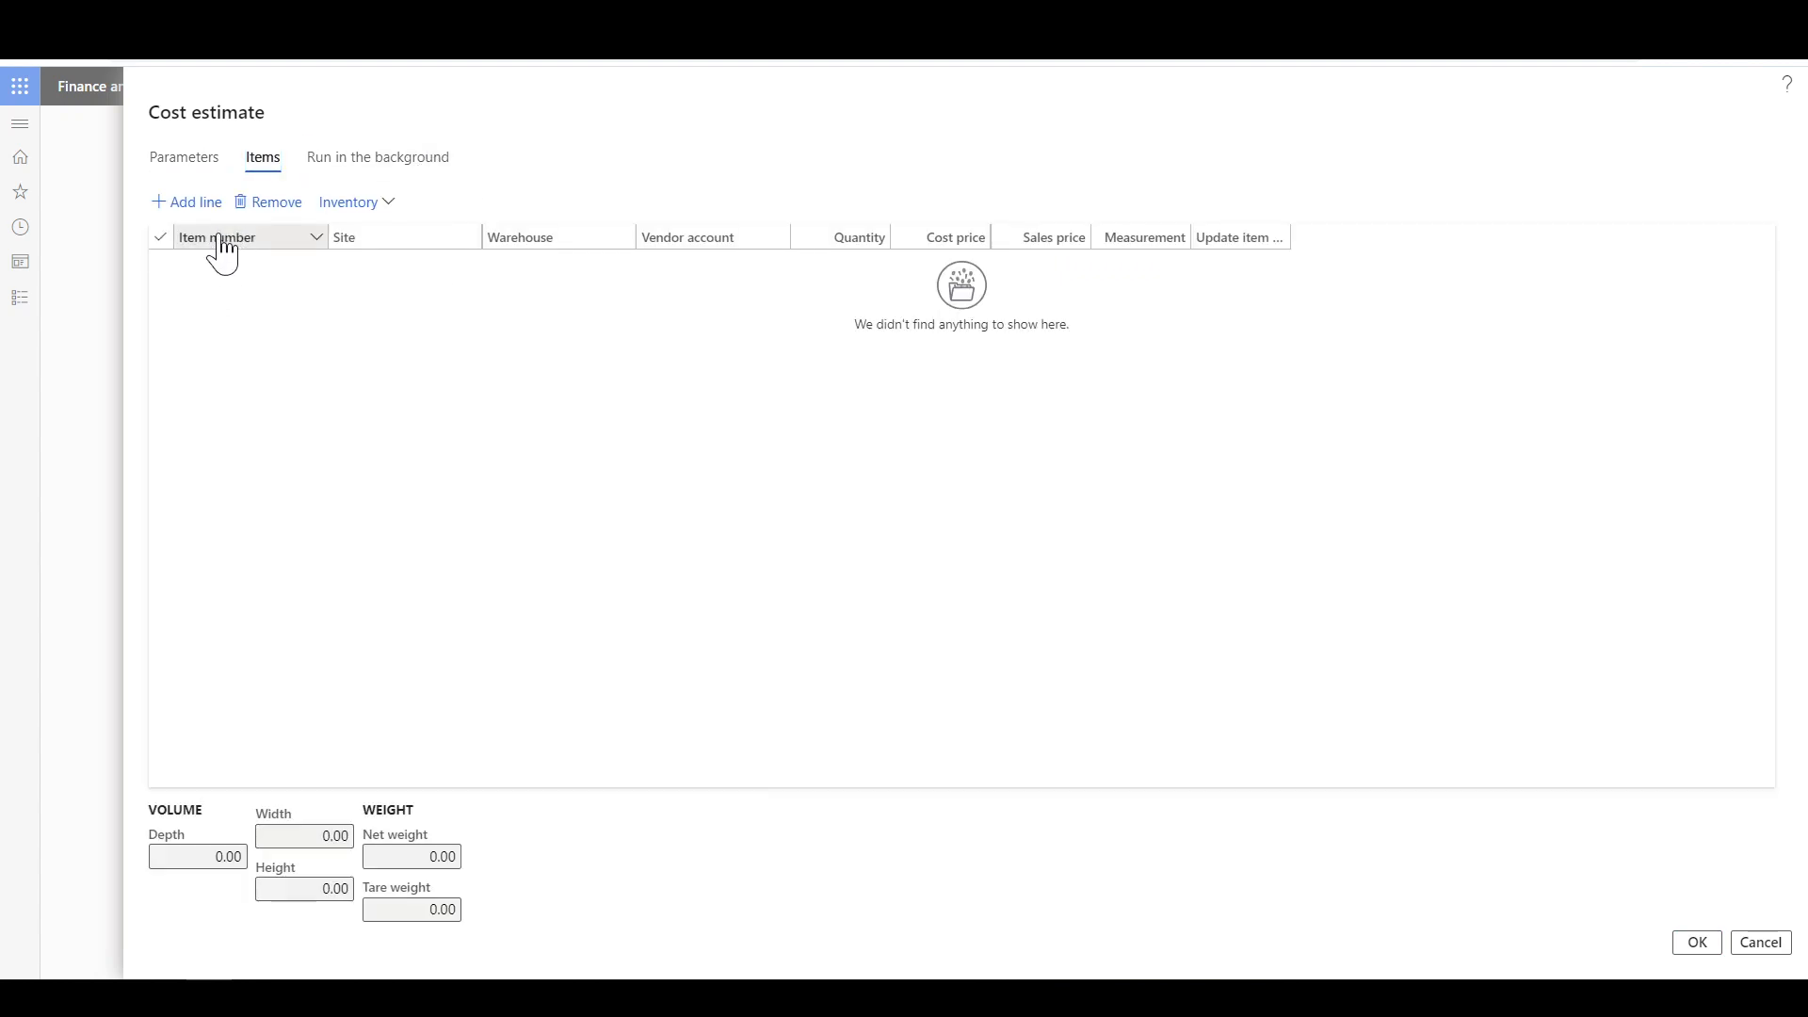
{"action": "left_click", "coordinate": [319, 265]}
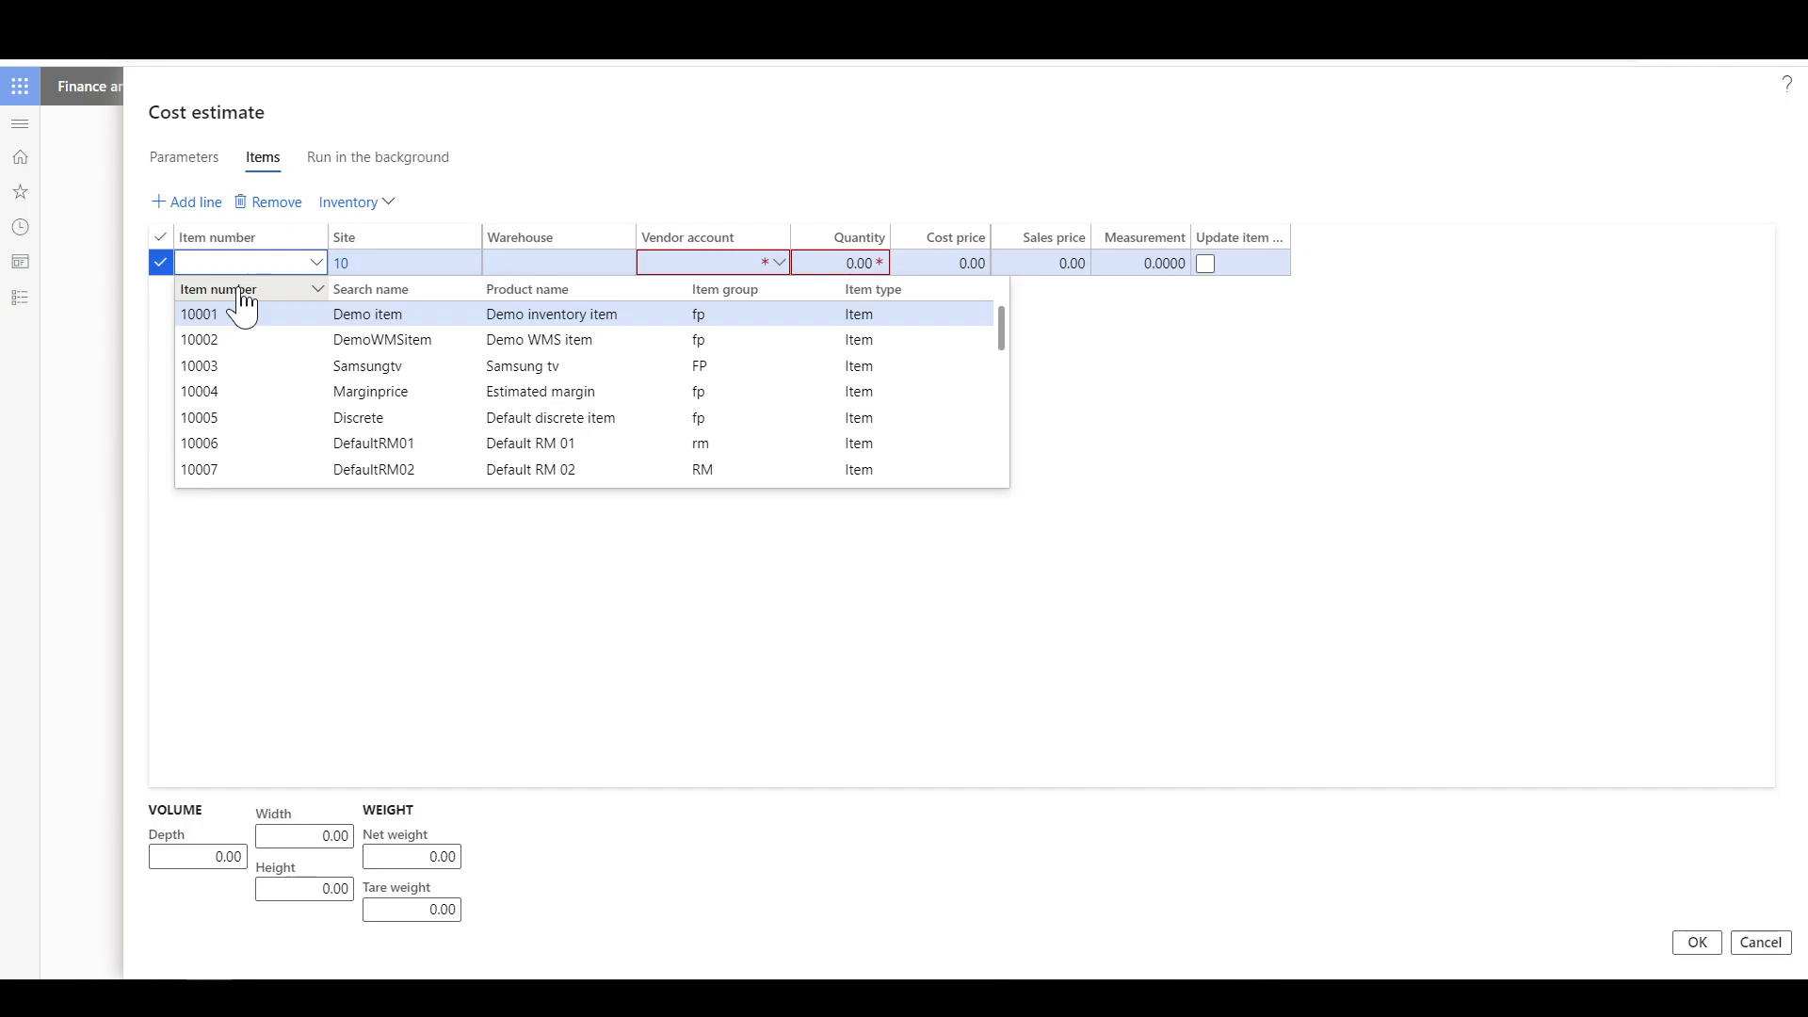
{"action": "left_click", "coordinate": [242, 291]}
{"action": "left_click", "coordinate": [241, 343]}
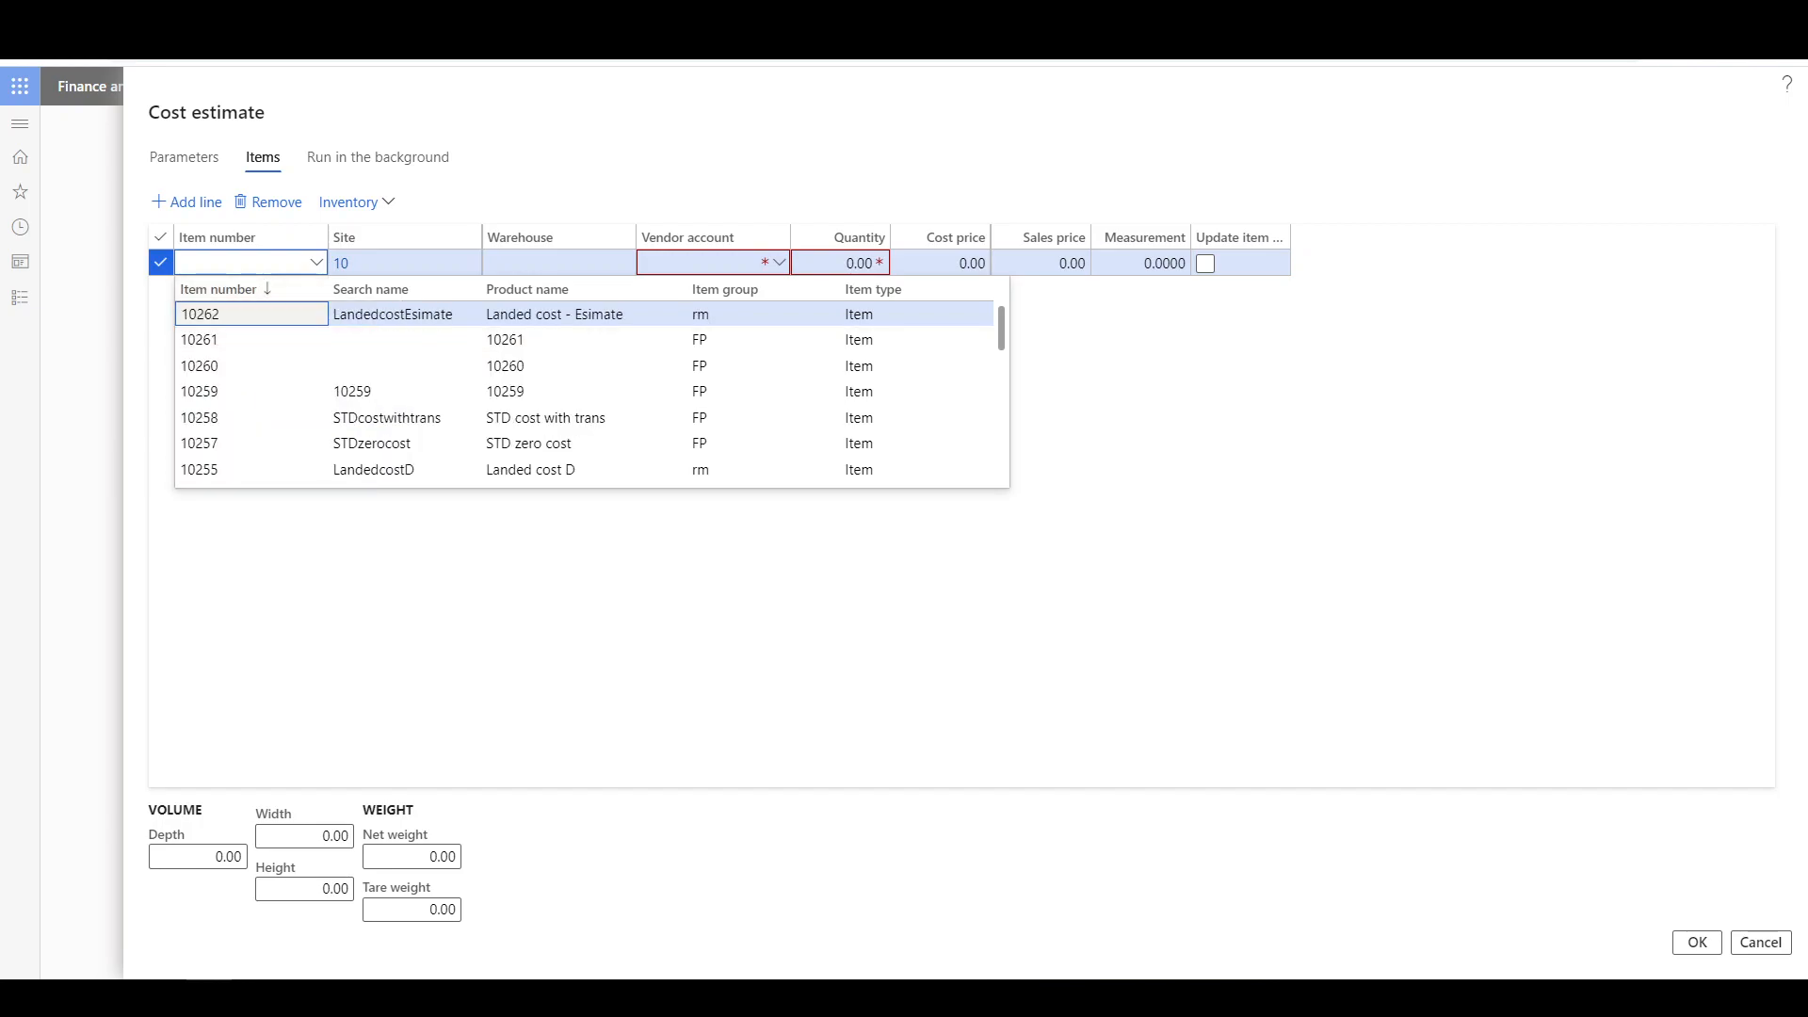
{"action": "left_click", "coordinate": [376, 316]}
{"action": "key", "text": "Tab"}
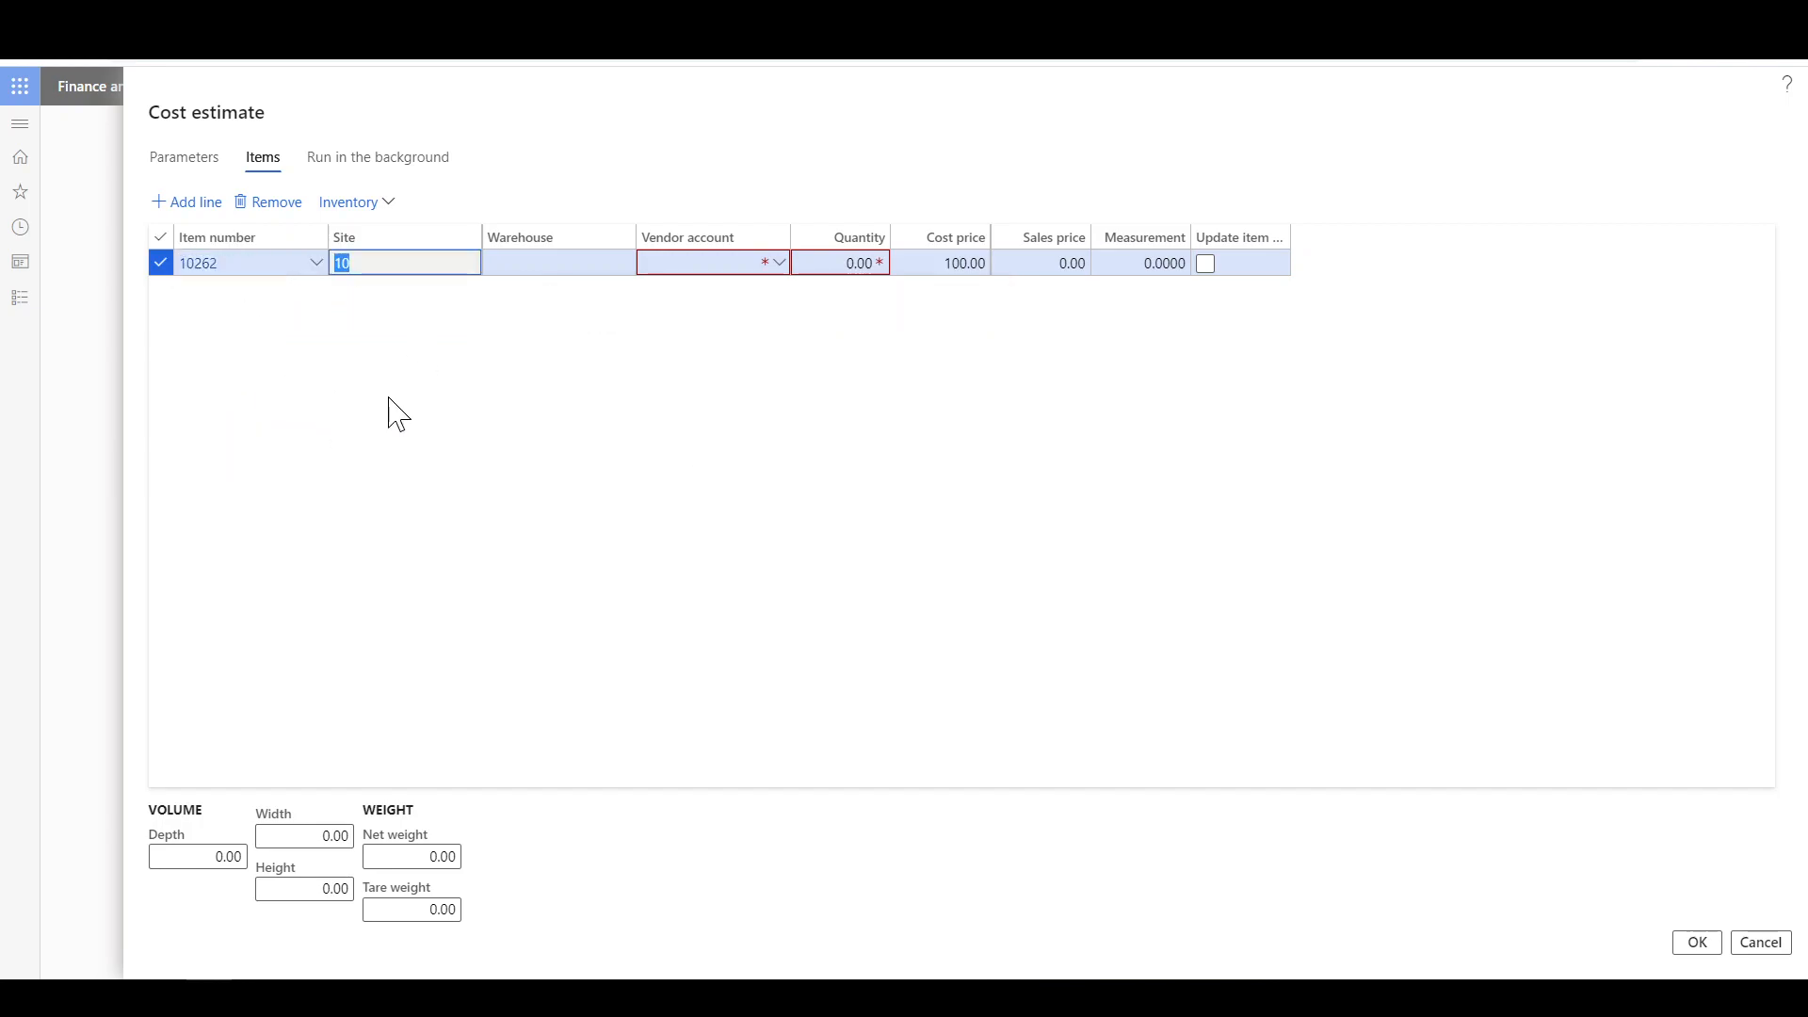
- Enter the vendor account and a quantity of 1 on the item line, and generate the cost estimate
{"action": "key", "text": "Tab"}
{"action": "key", "text": "Tab"}
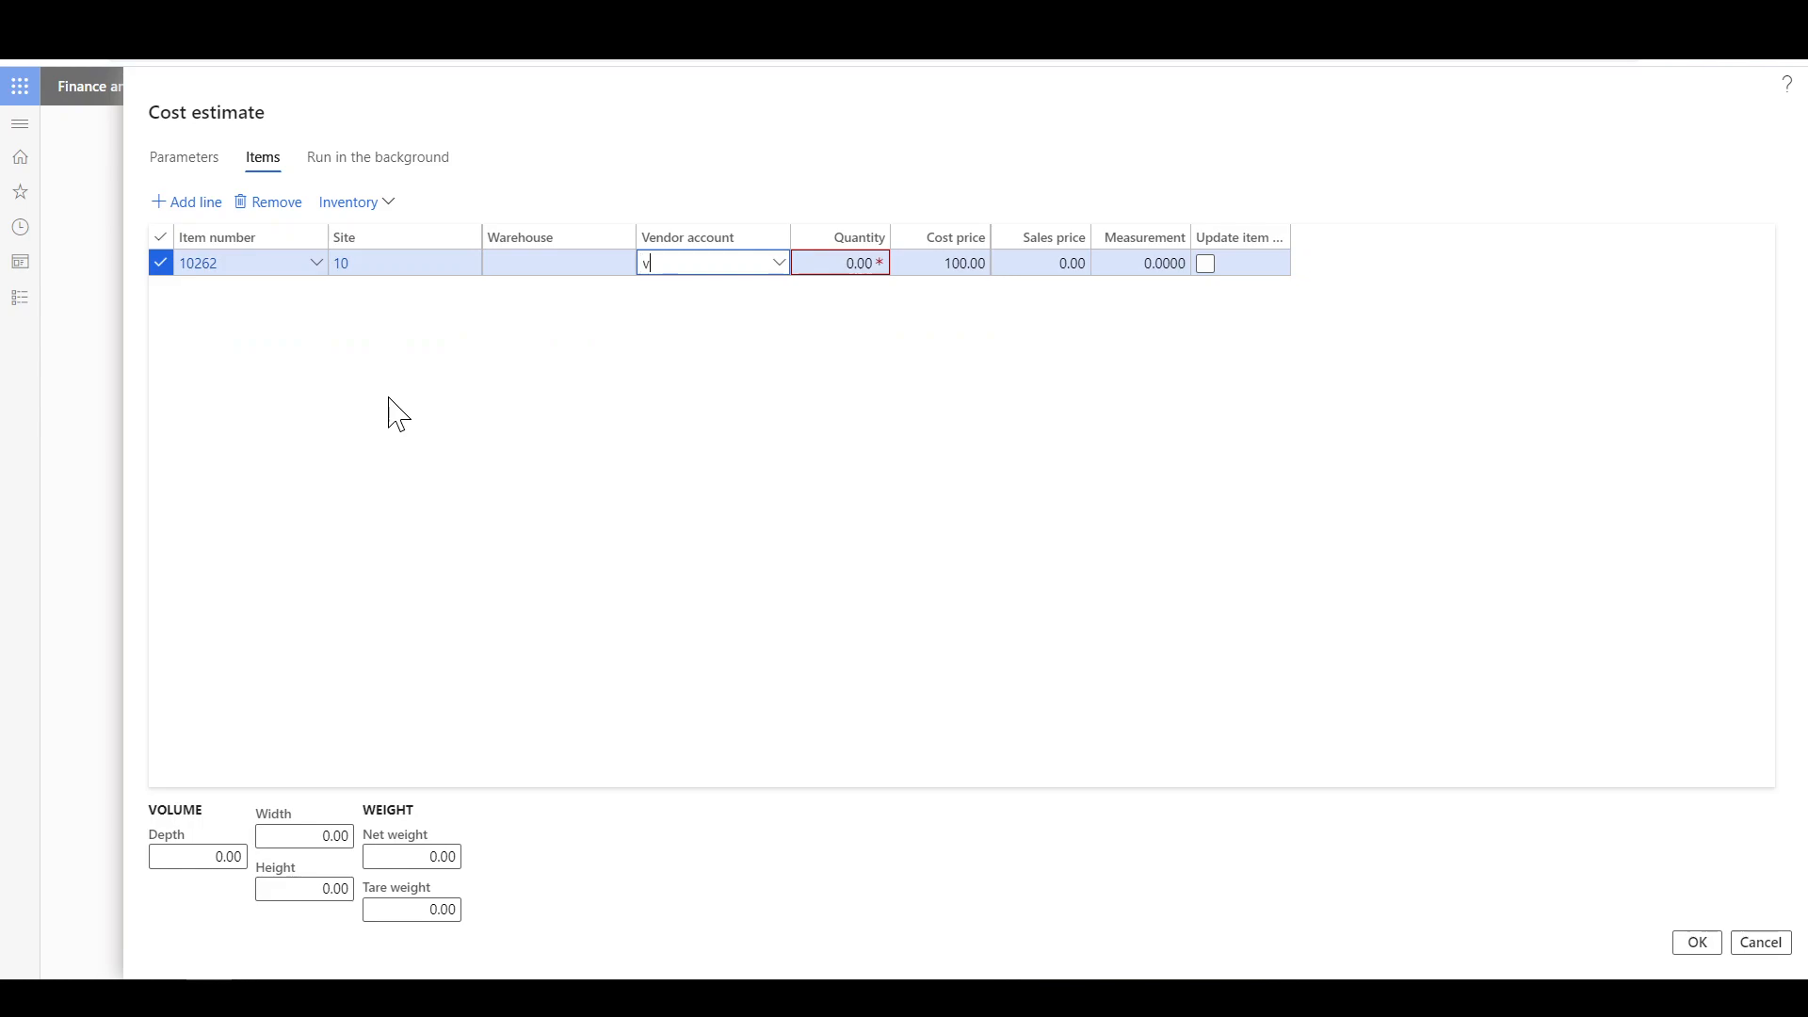
{"action": "type", "text": "v-0001"}
{"action": "key", "text": "Tab"}
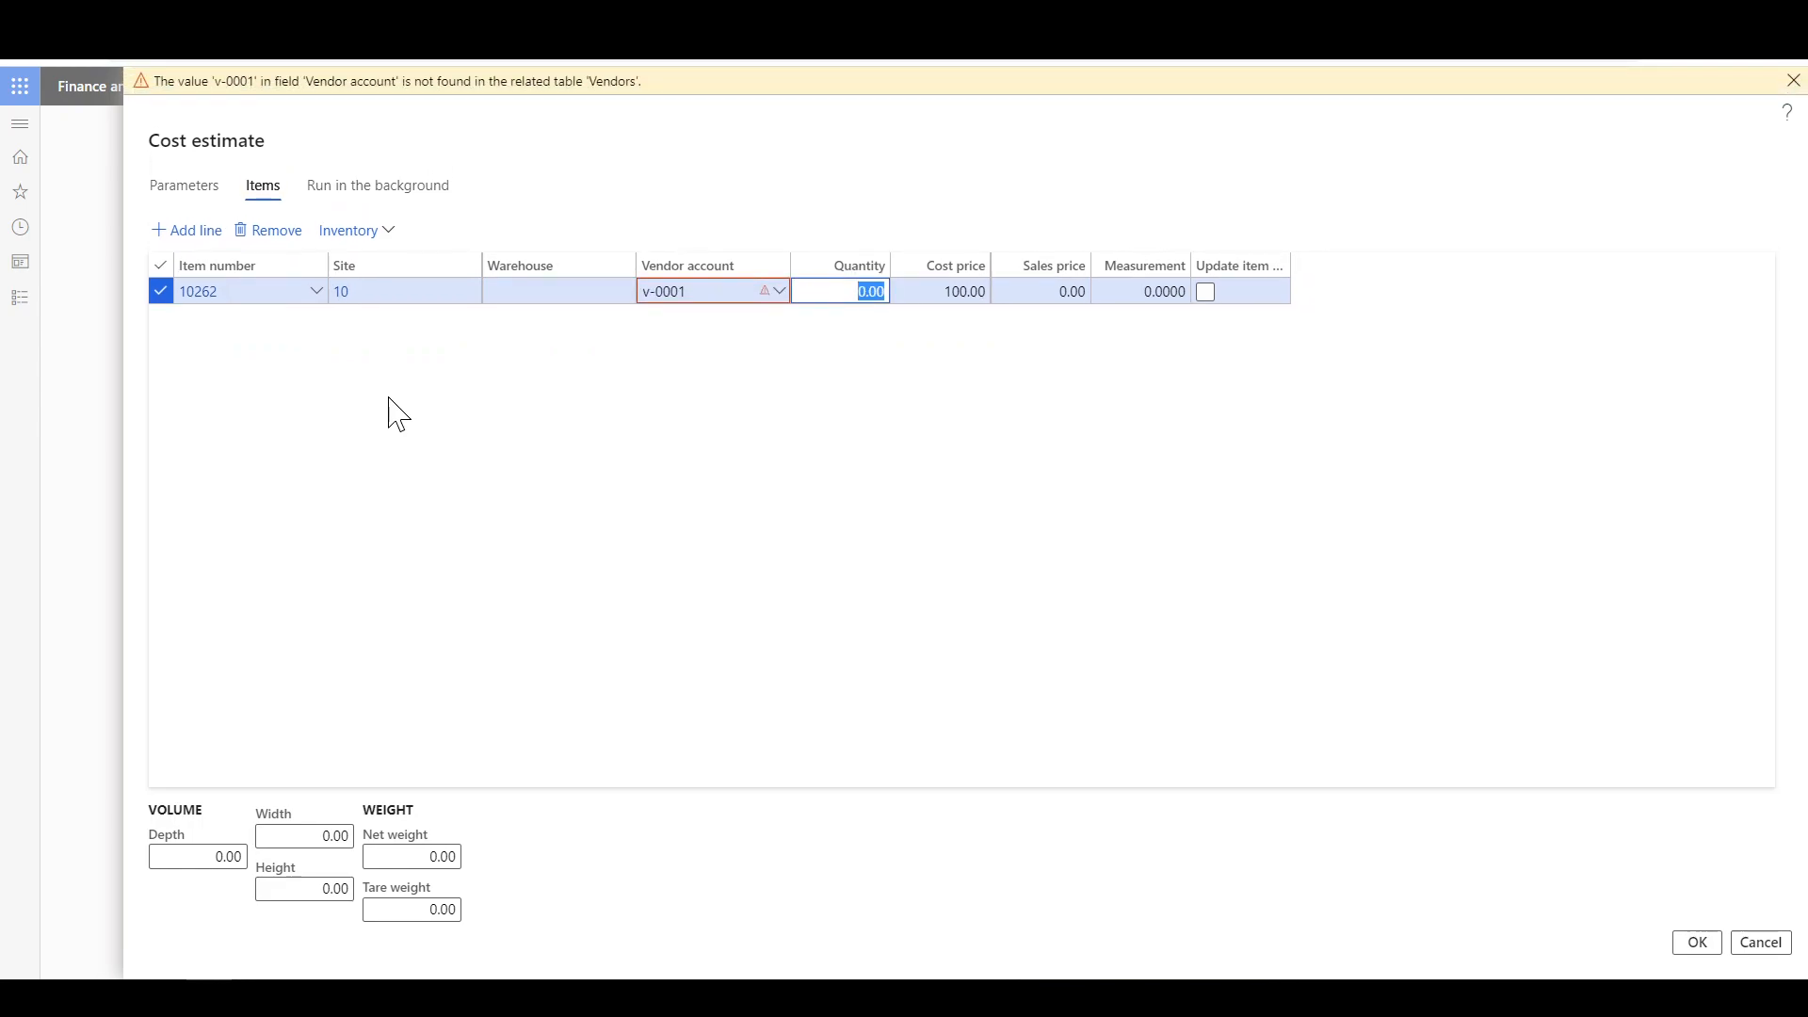
{"action": "key", "text": "shift+Tab"}
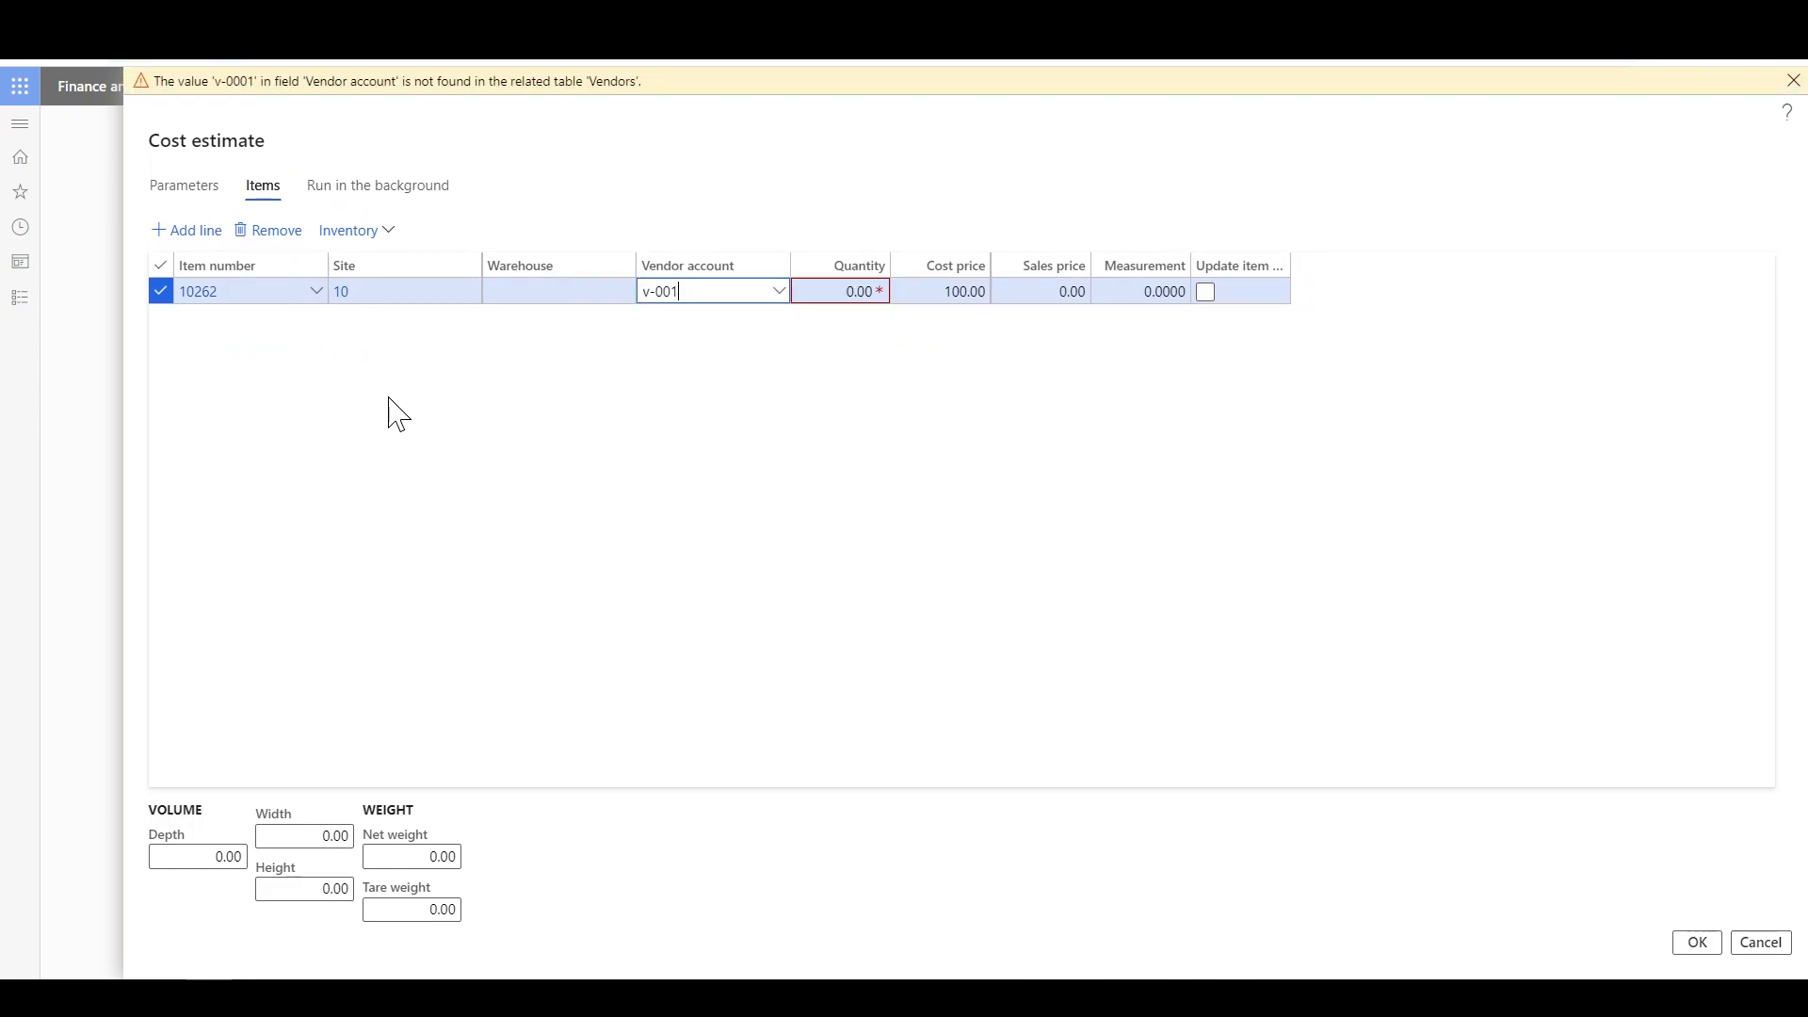
{"action": "key", "text": "Tab"}
{"action": "type", "text": "1"}
{"action": "key", "text": "Tab"}
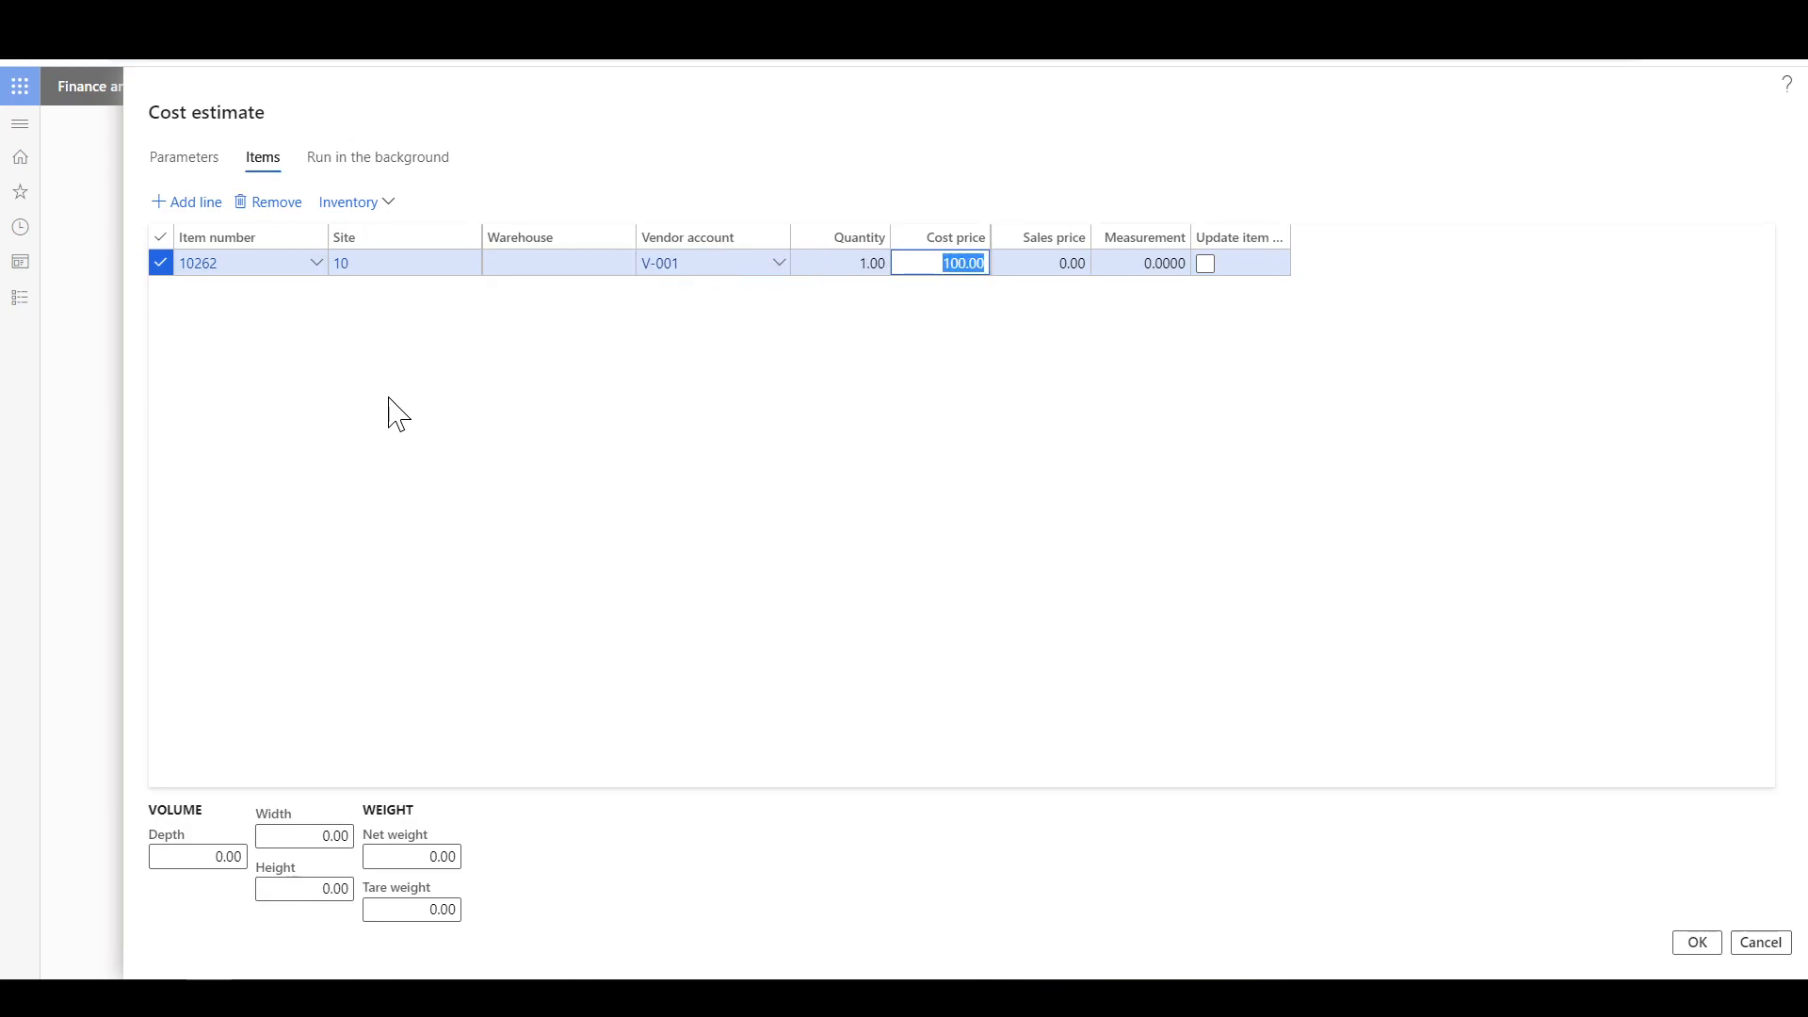
{"action": "left_click", "coordinate": [508, 377]}
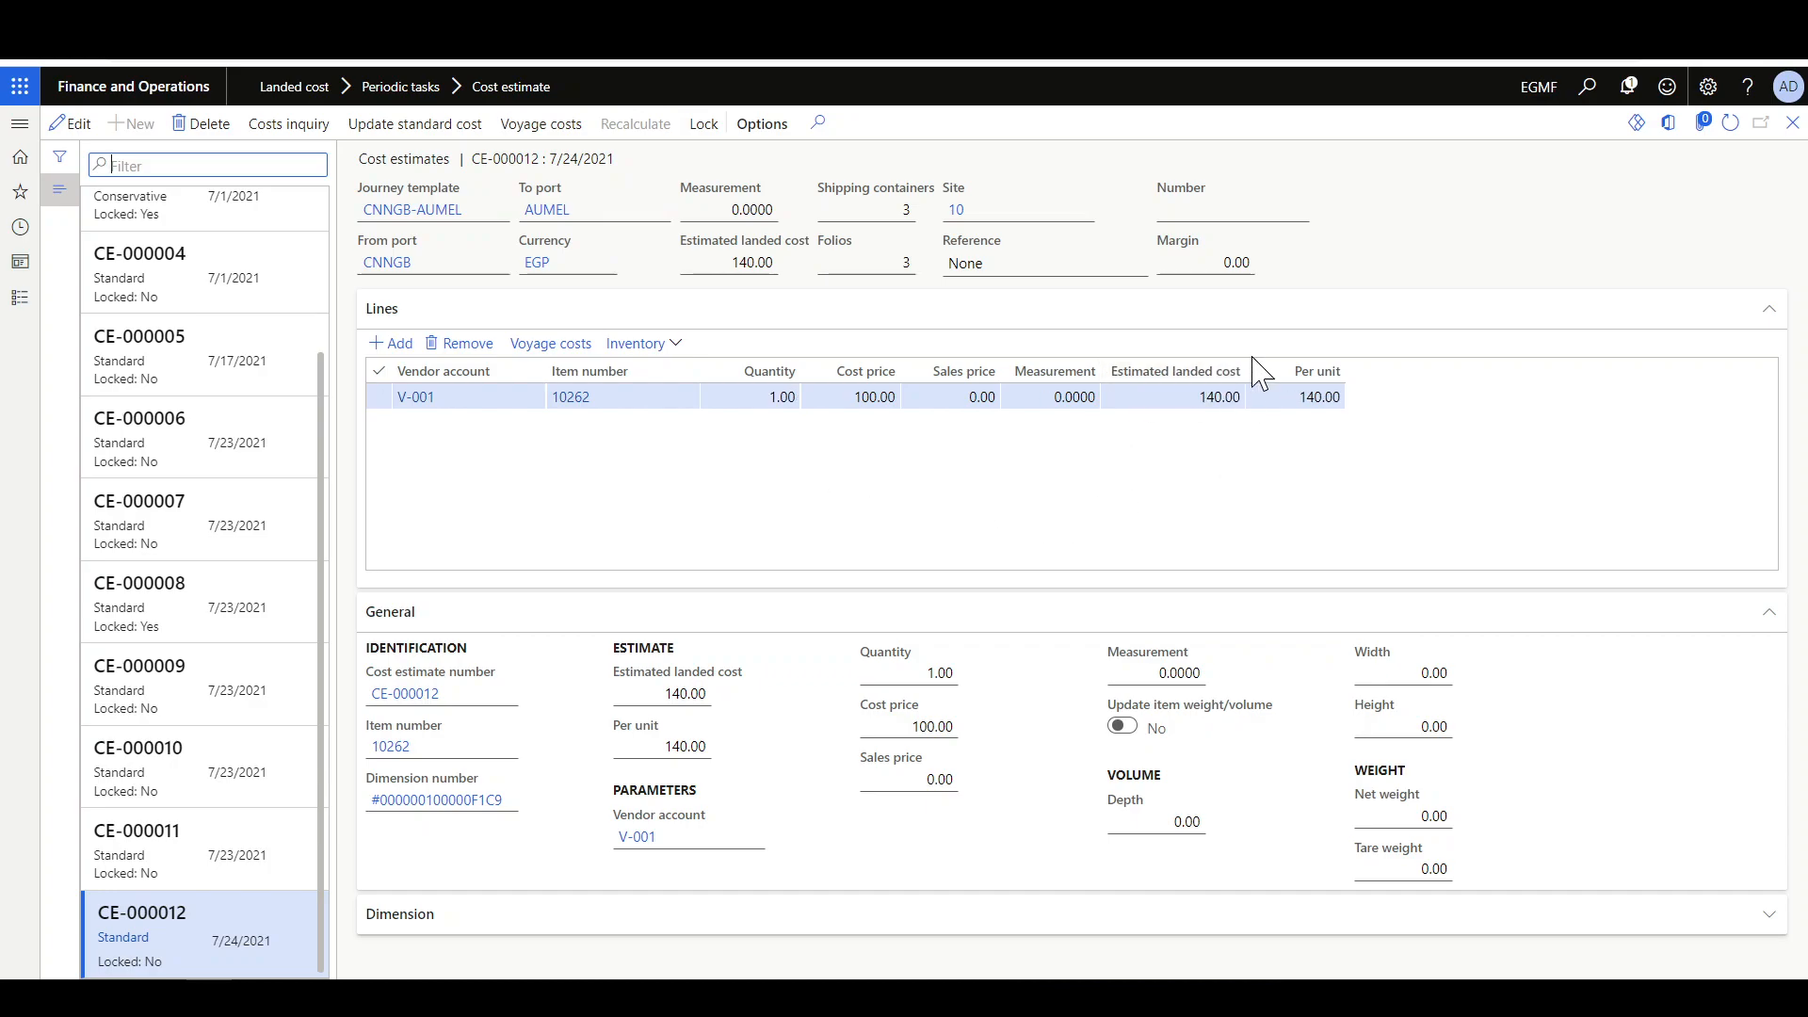
- Widen the Estimated landed cost column and review the Freight and Insurance lines in the estimate's costs inquiry
{"action": "left_click_drag", "start_coordinate": [1244, 370], "coordinate": [1291, 370]}
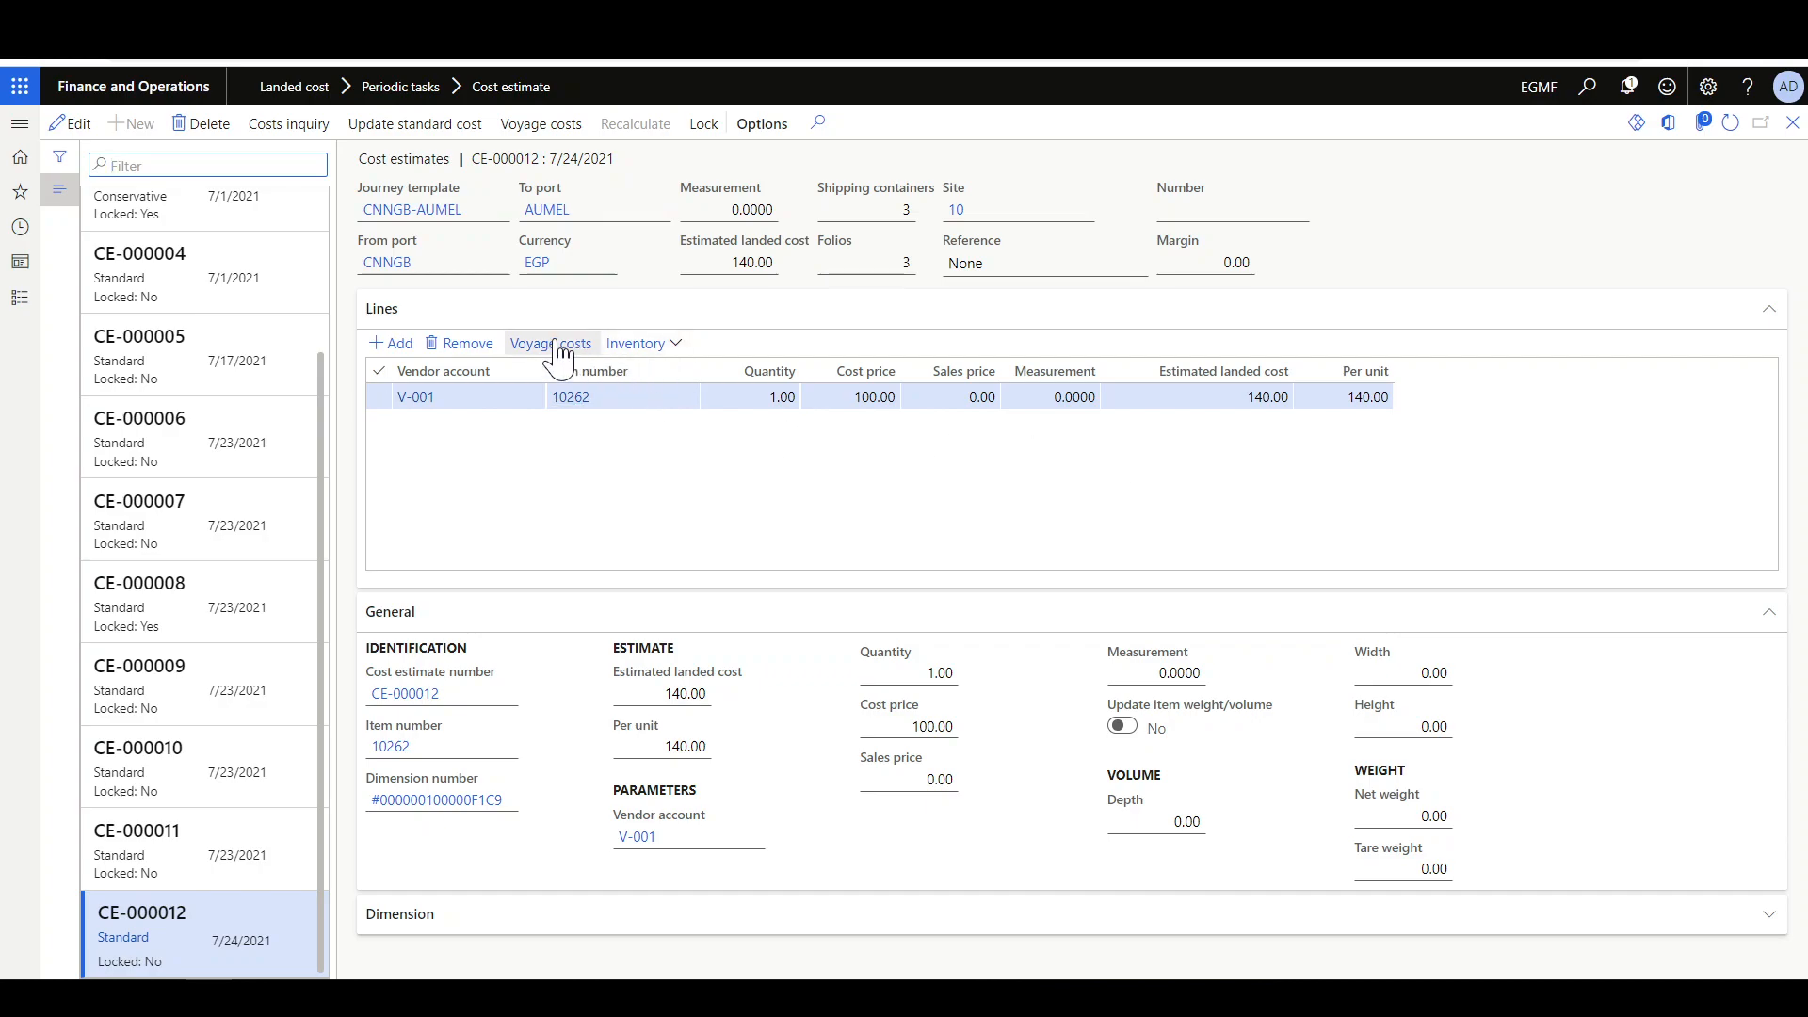
{"action": "left_click", "coordinate": [288, 123]}
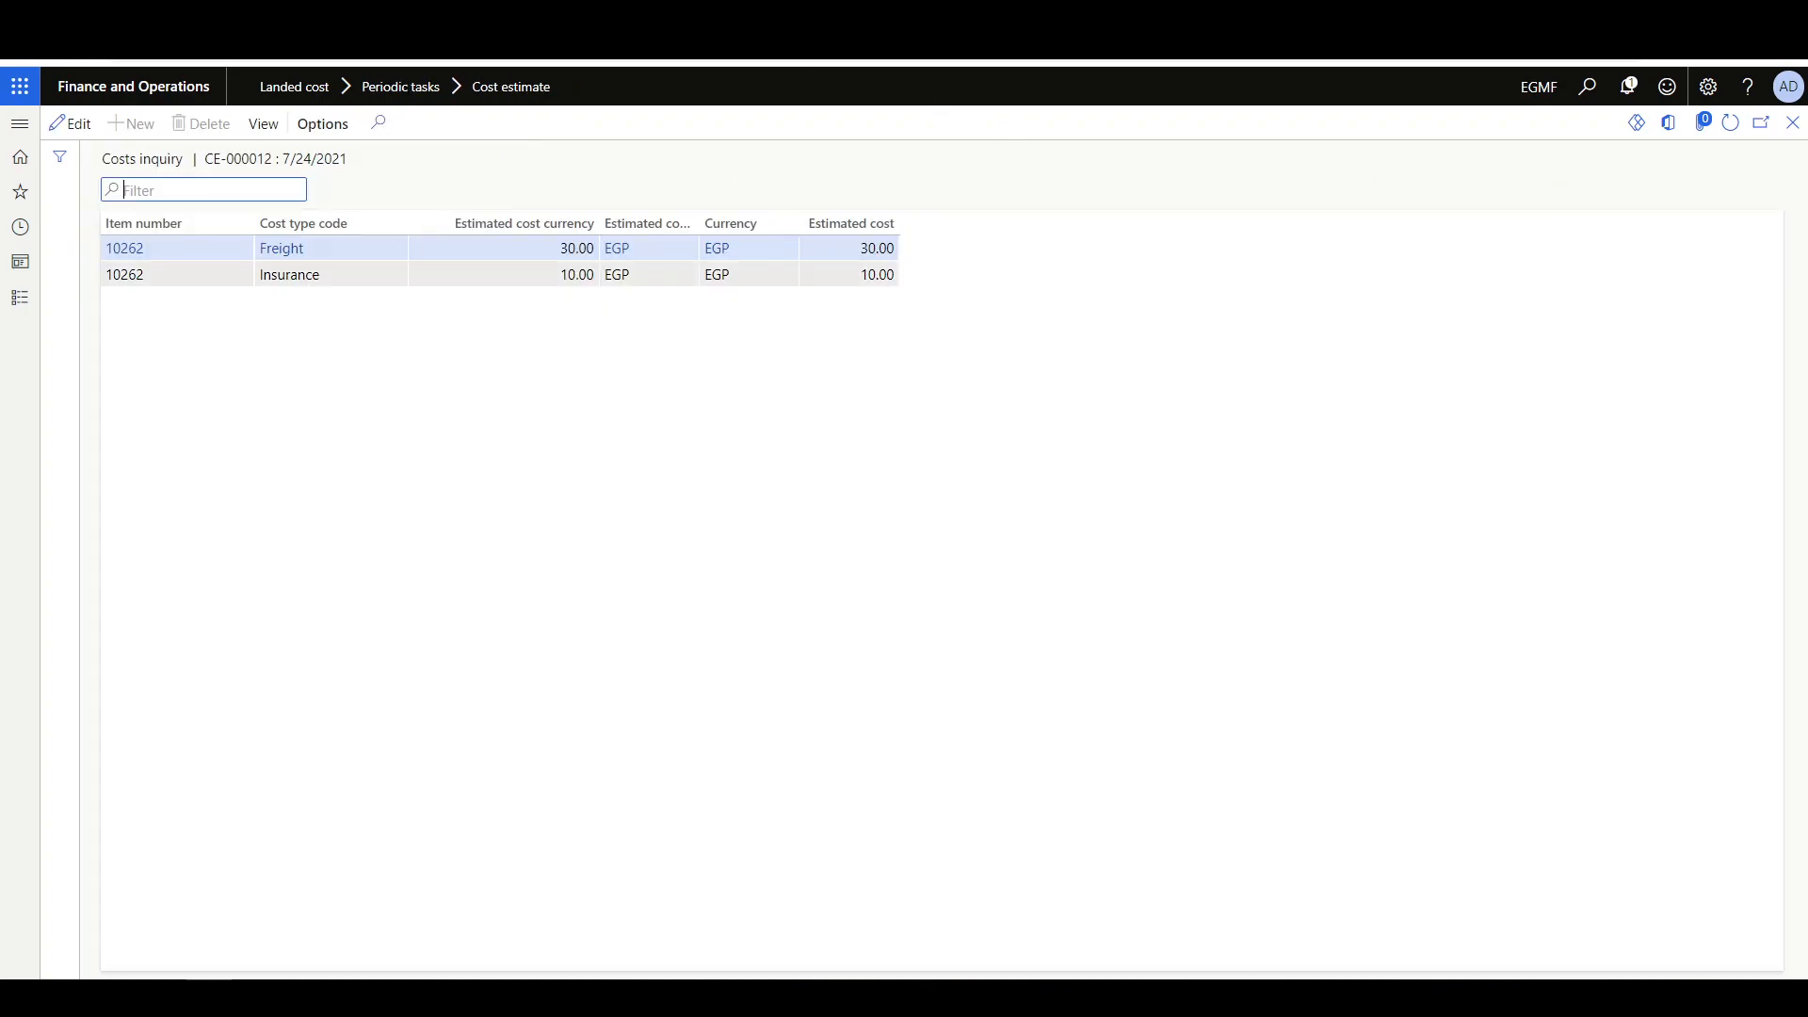
{"action": "left_click", "coordinate": [292, 275]}
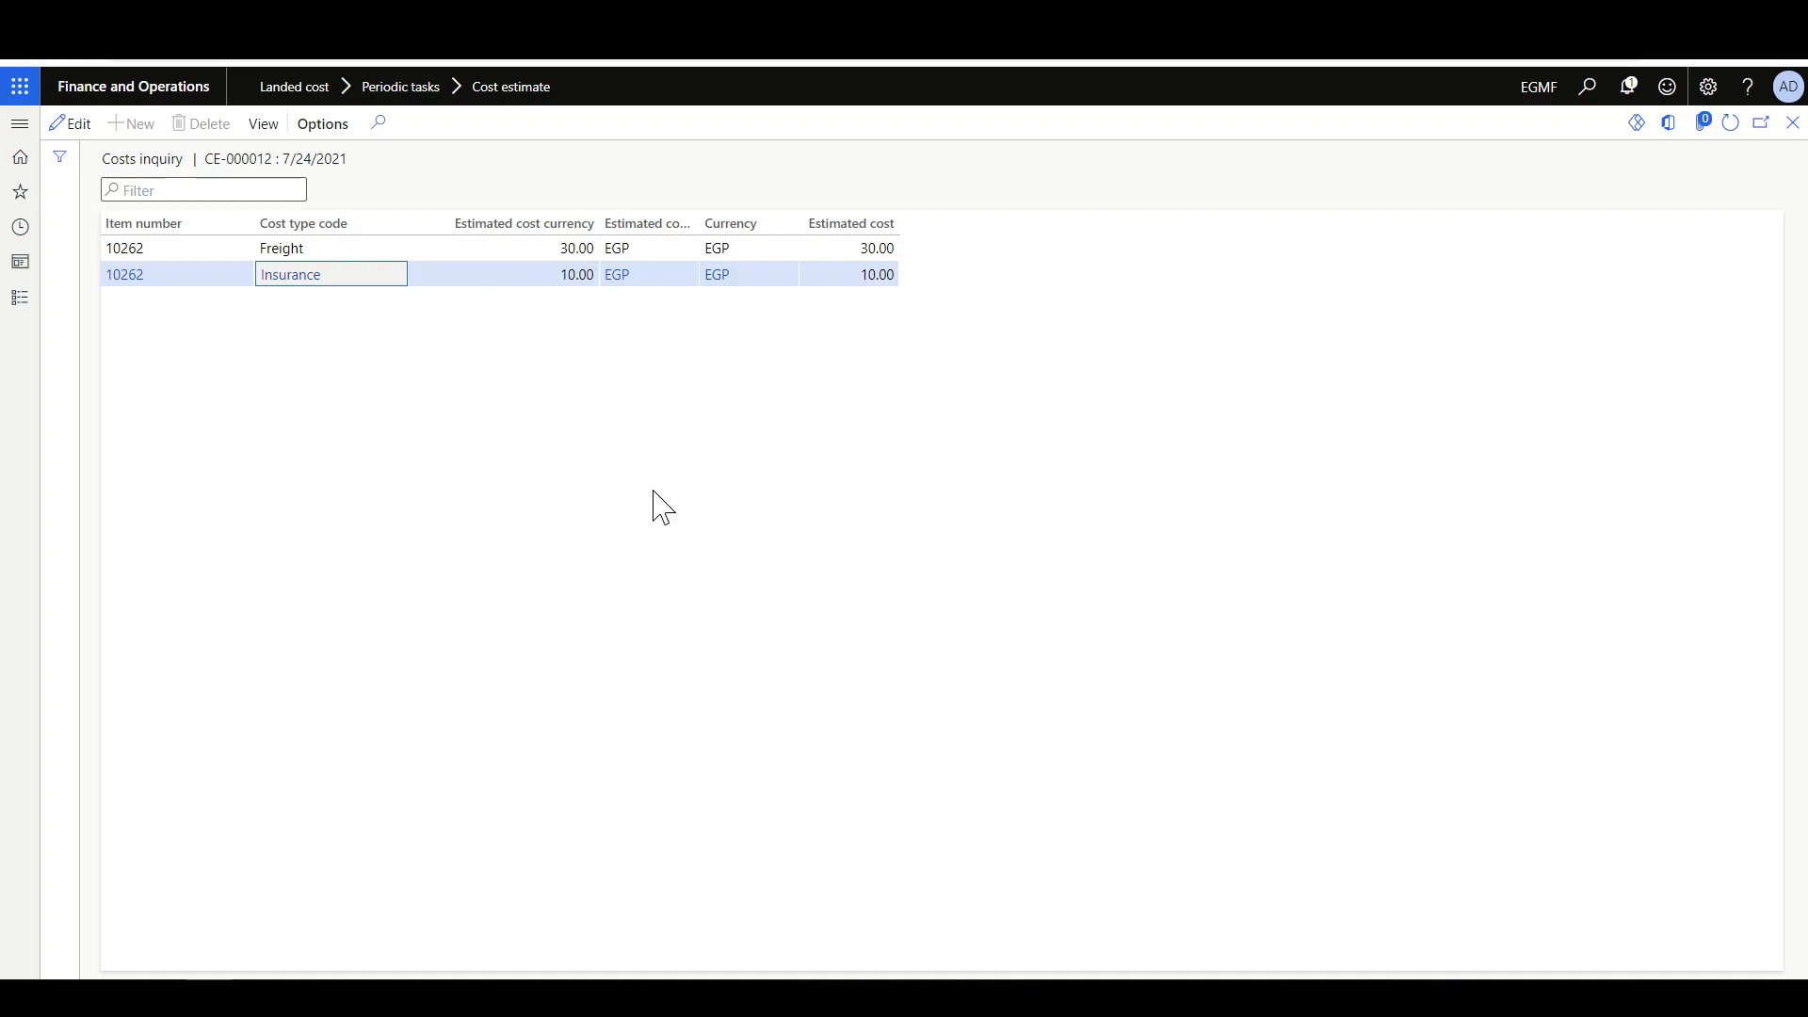
{"action": "key", "text": "Escape"}
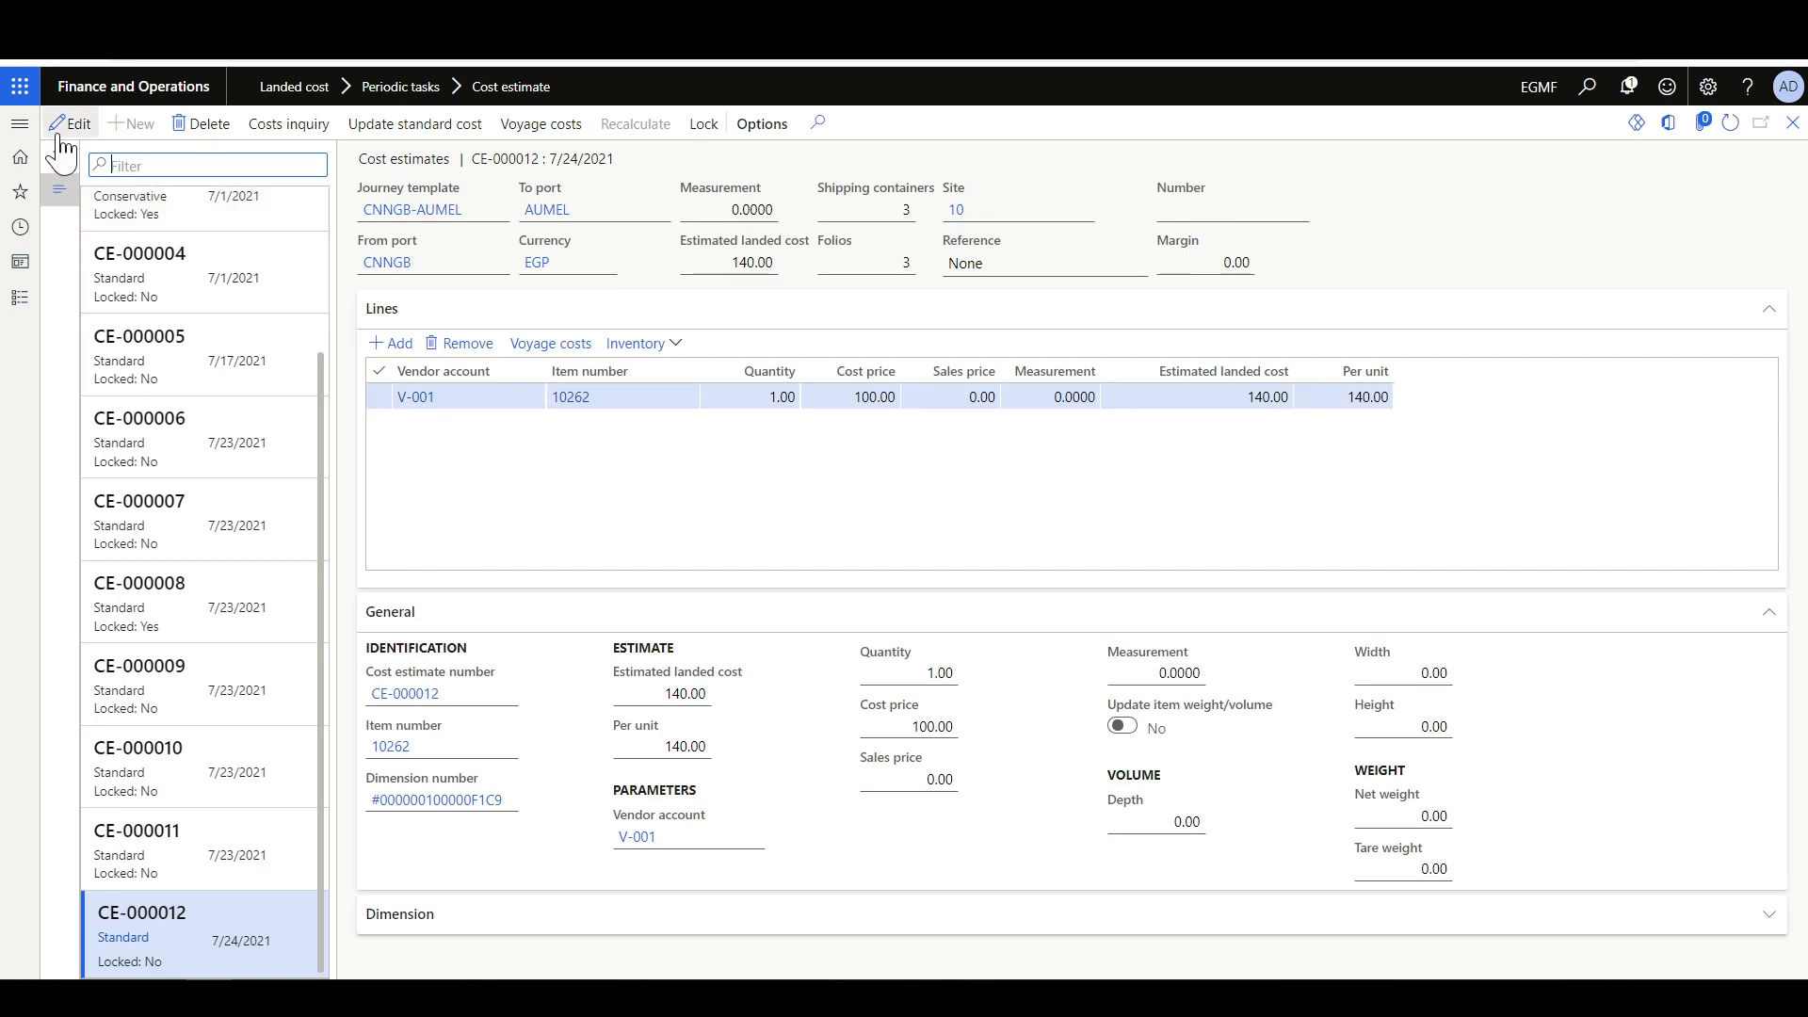
- Change the cost price of item 10262 in the cost estimate to 200, save it and recalculate the estimated landed cost
{"action": "left_click", "coordinate": [66, 124]}
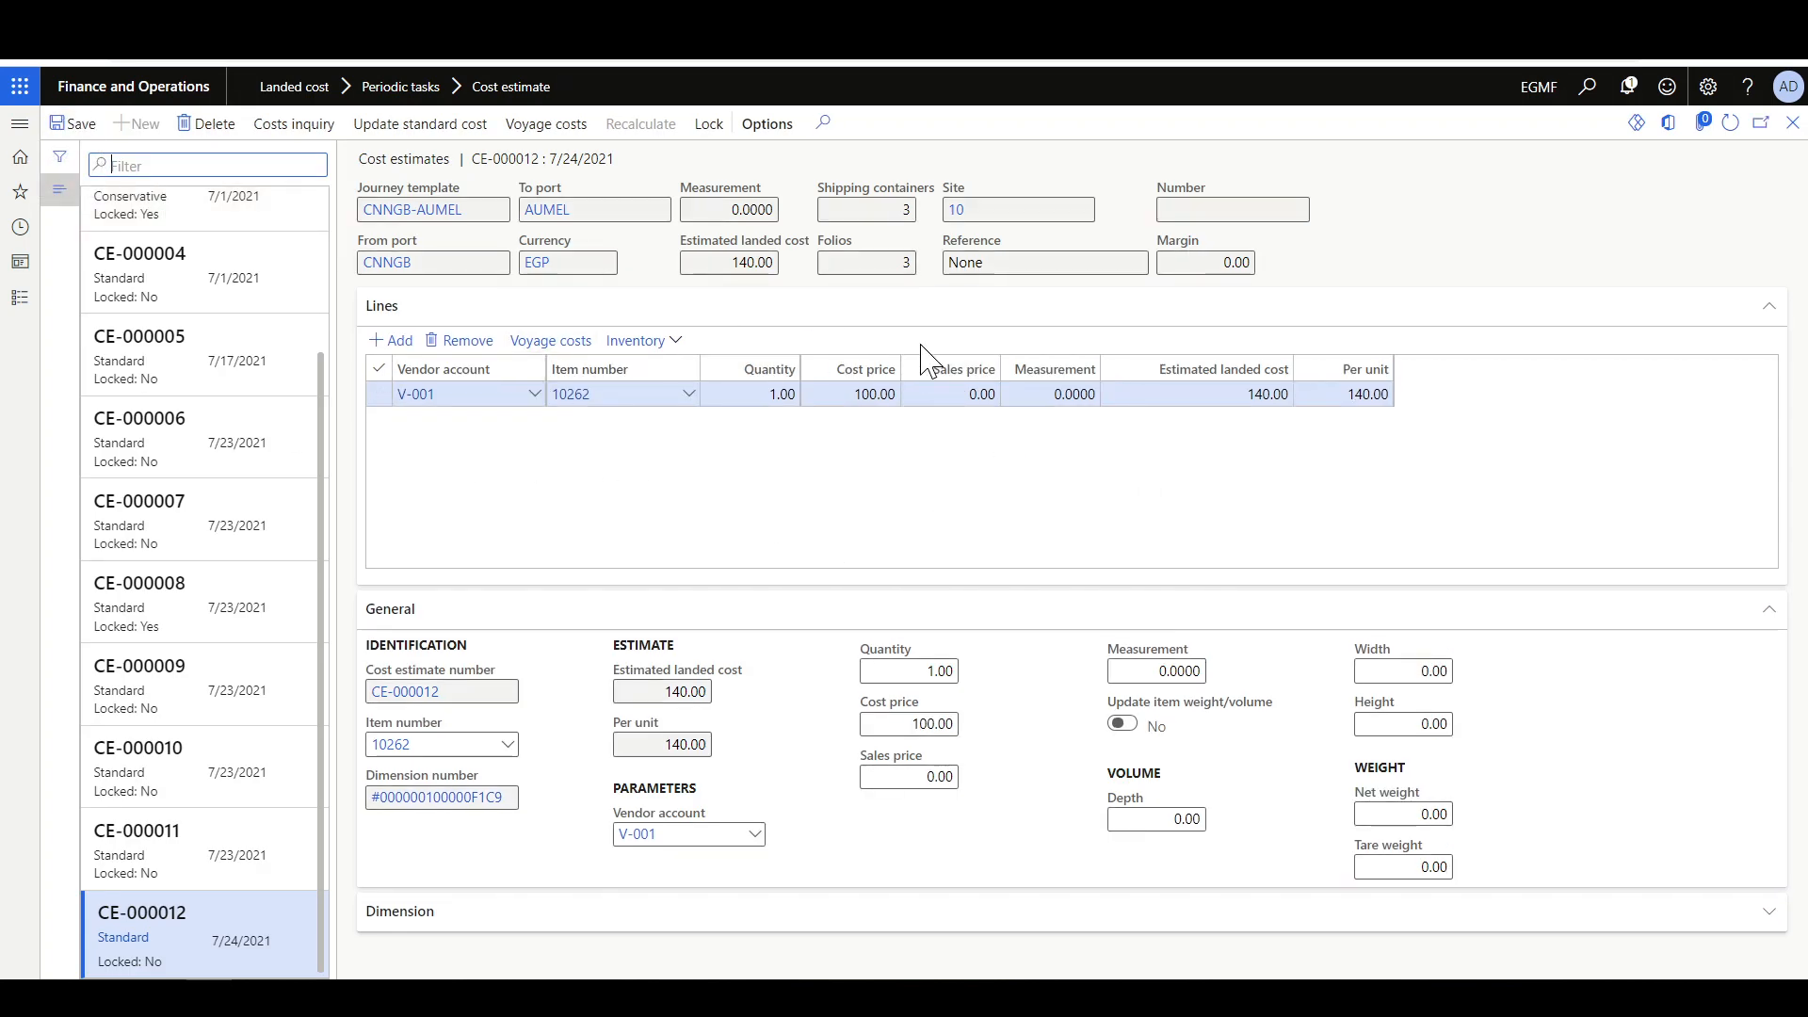
{"action": "left_click", "coordinate": [763, 393]}
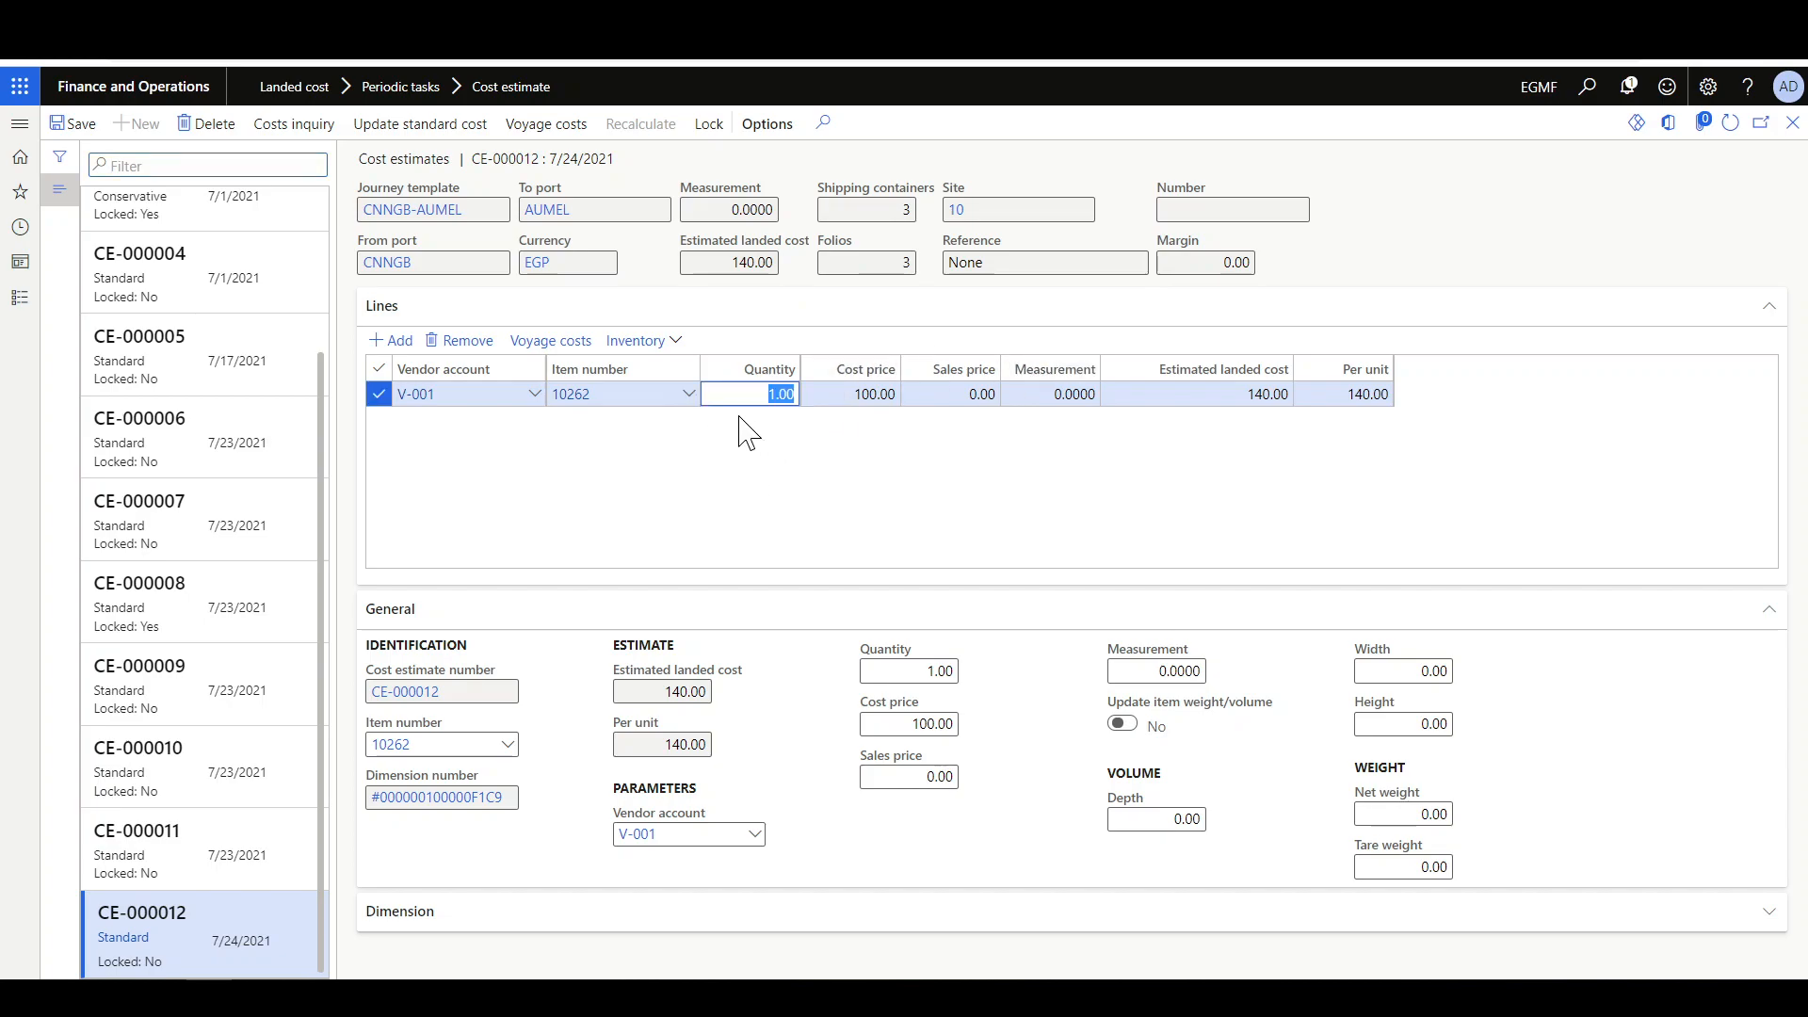
{"action": "left_click", "coordinate": [851, 394]}
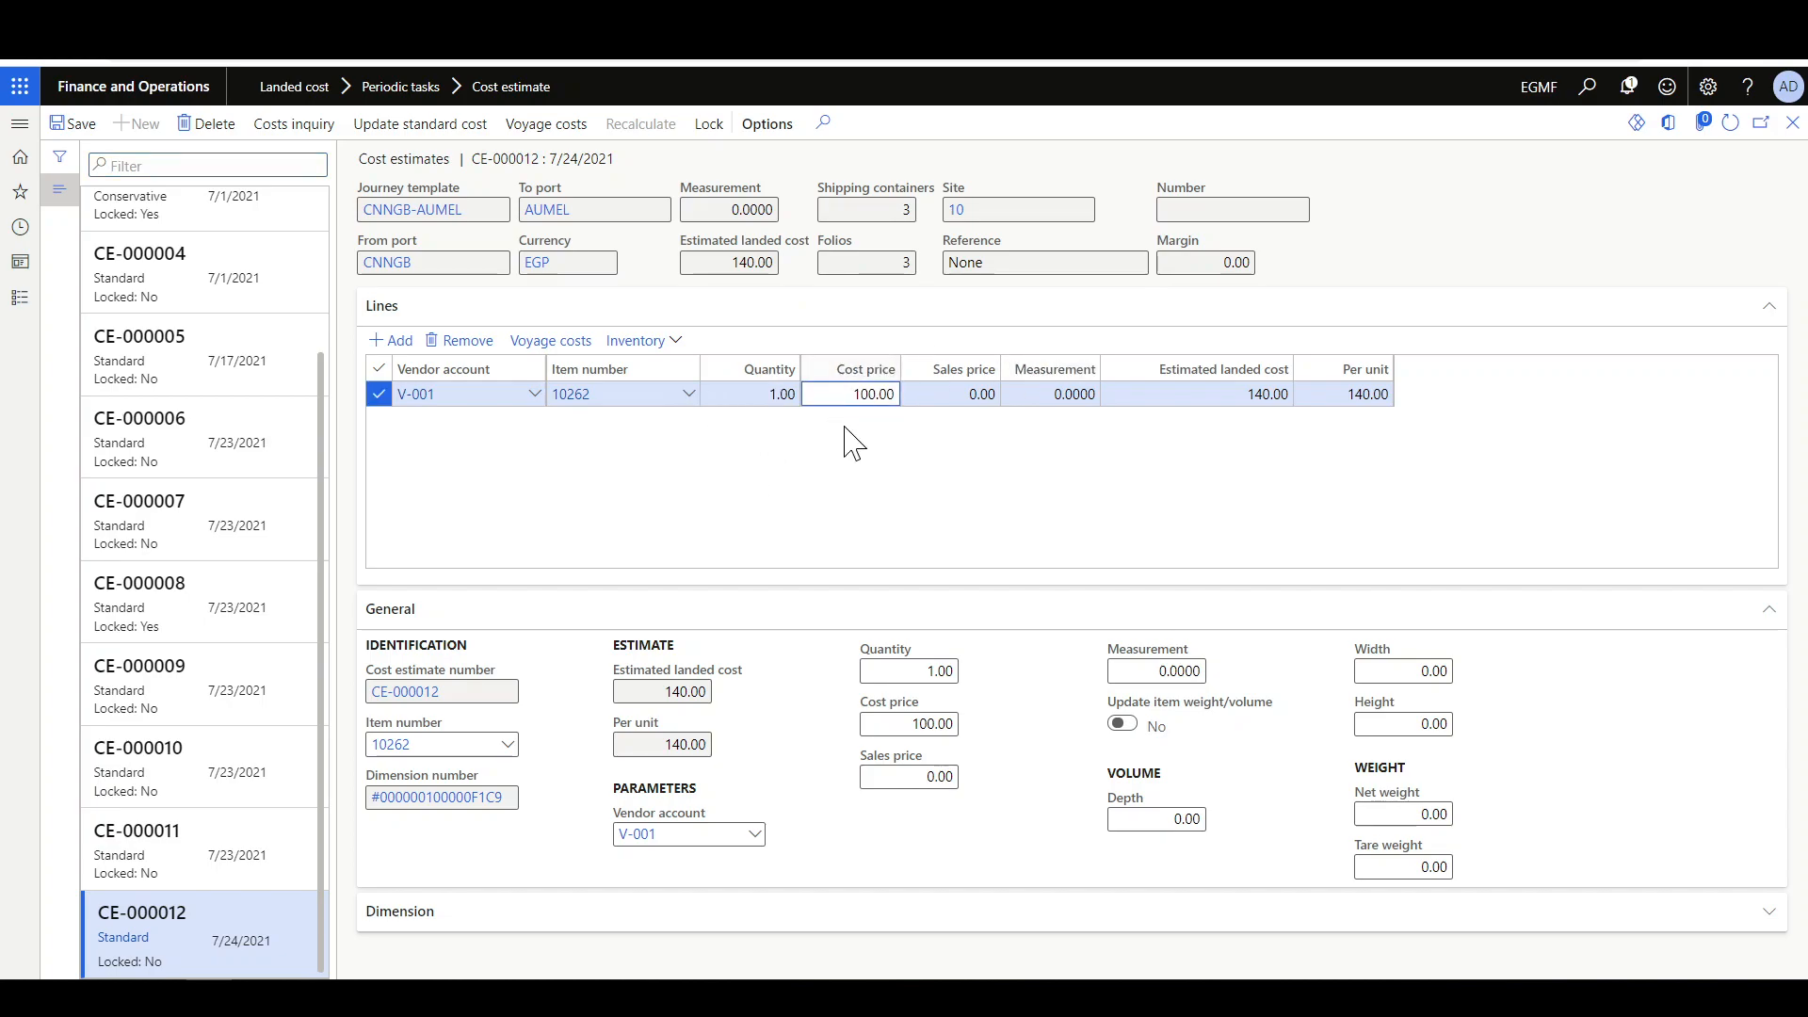
{"action": "double_click", "coordinate": [855, 394]}
{"action": "type", "text": "200"}
{"action": "key", "text": "Tab"}
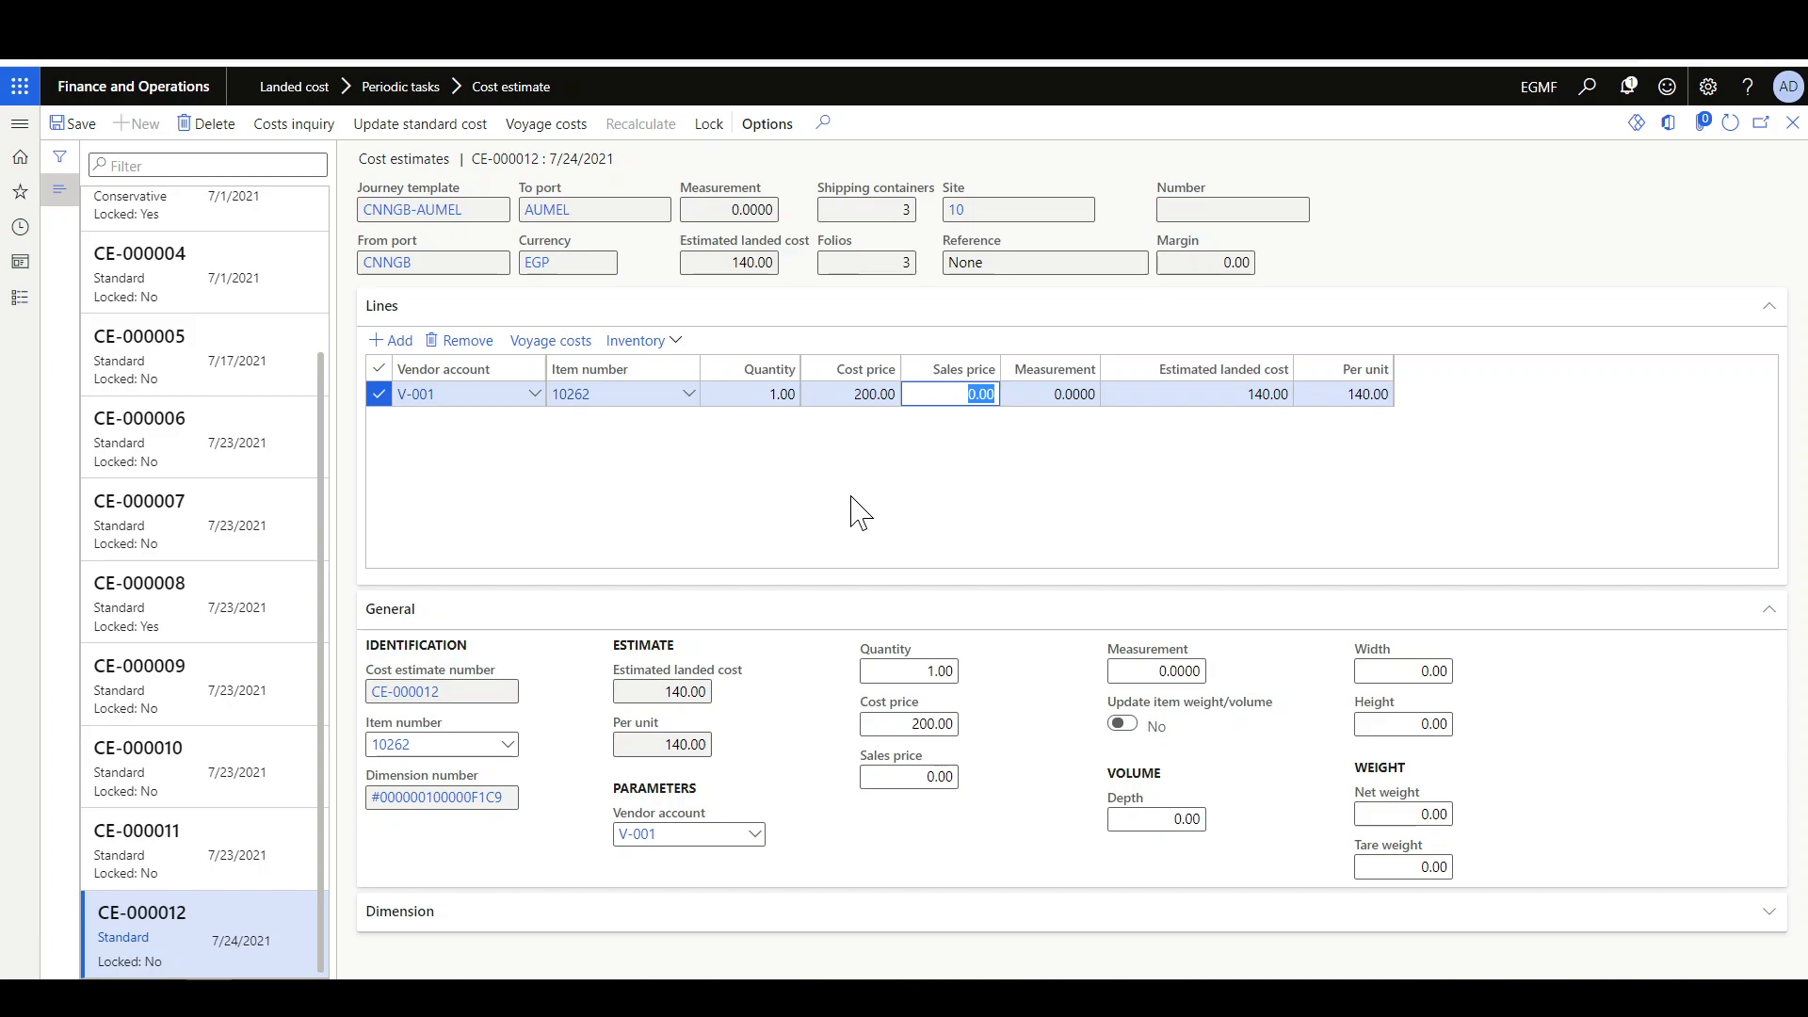
{"action": "left_click", "coordinate": [73, 124]}
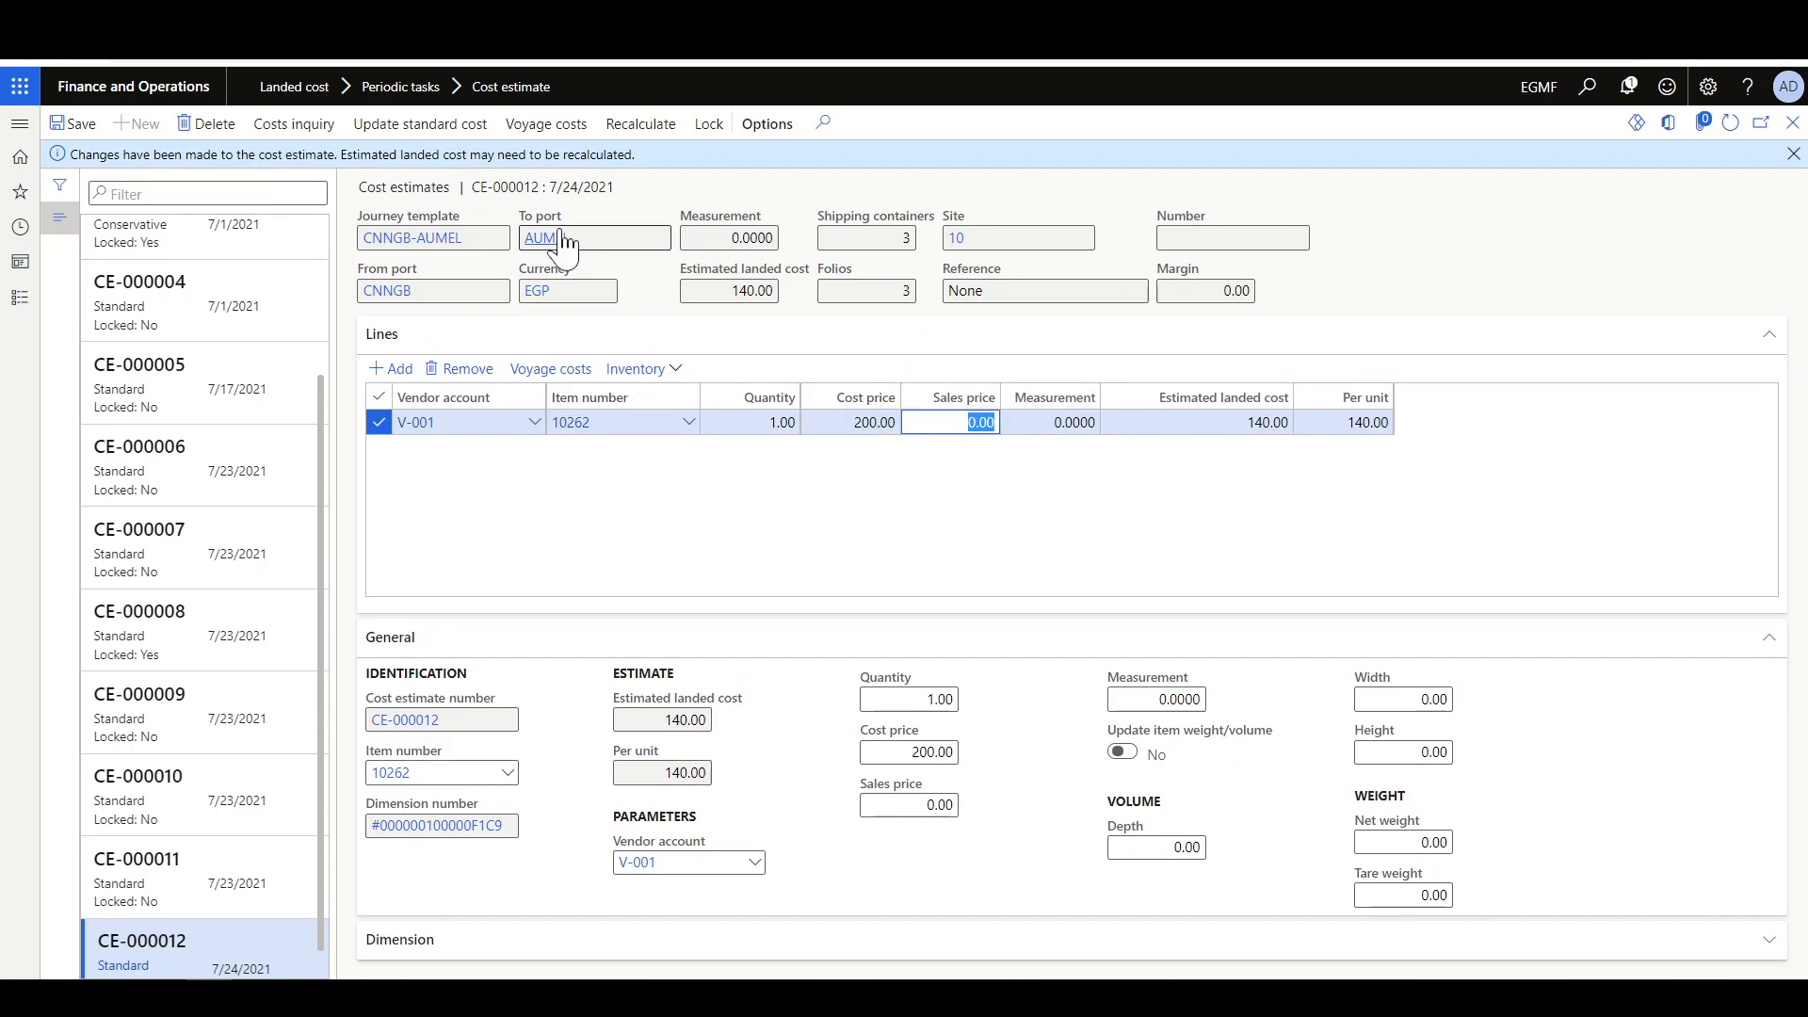
{"action": "left_click", "coordinate": [644, 128]}
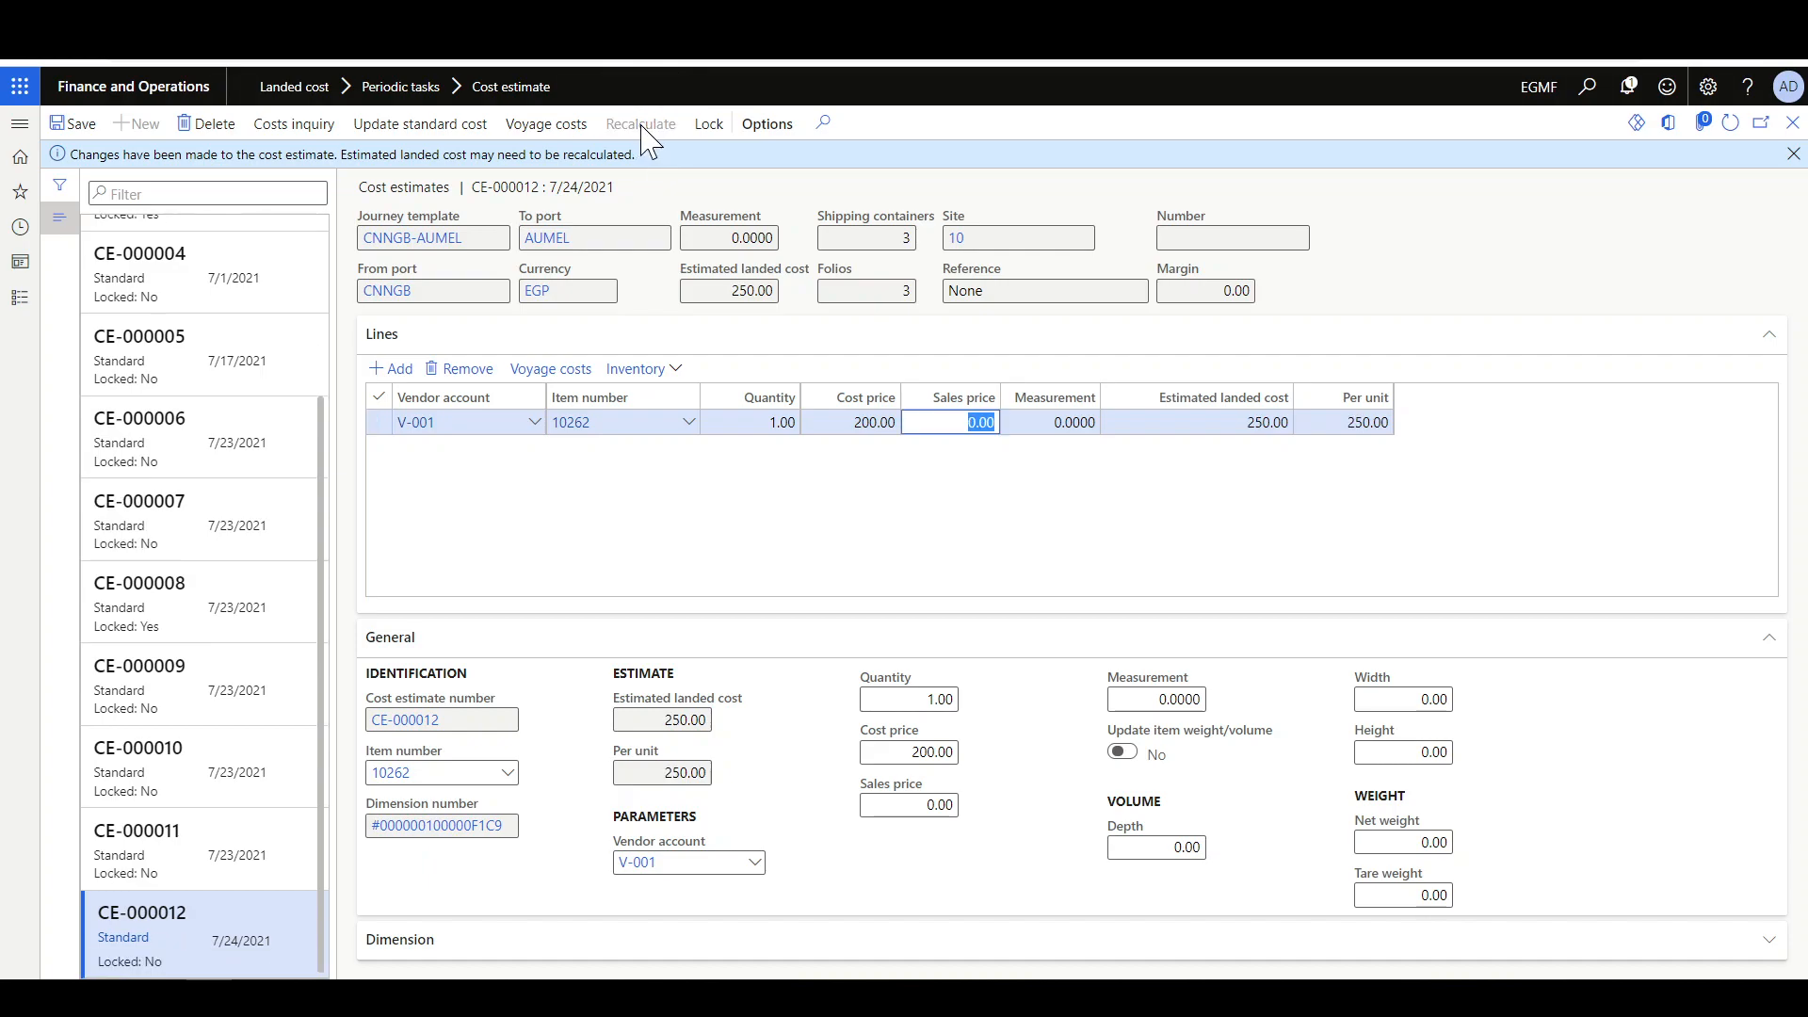
- Review the Freight and Insurance lines in the costs inquiry of the recalculated cost estimate
{"action": "left_click", "coordinate": [300, 129]}
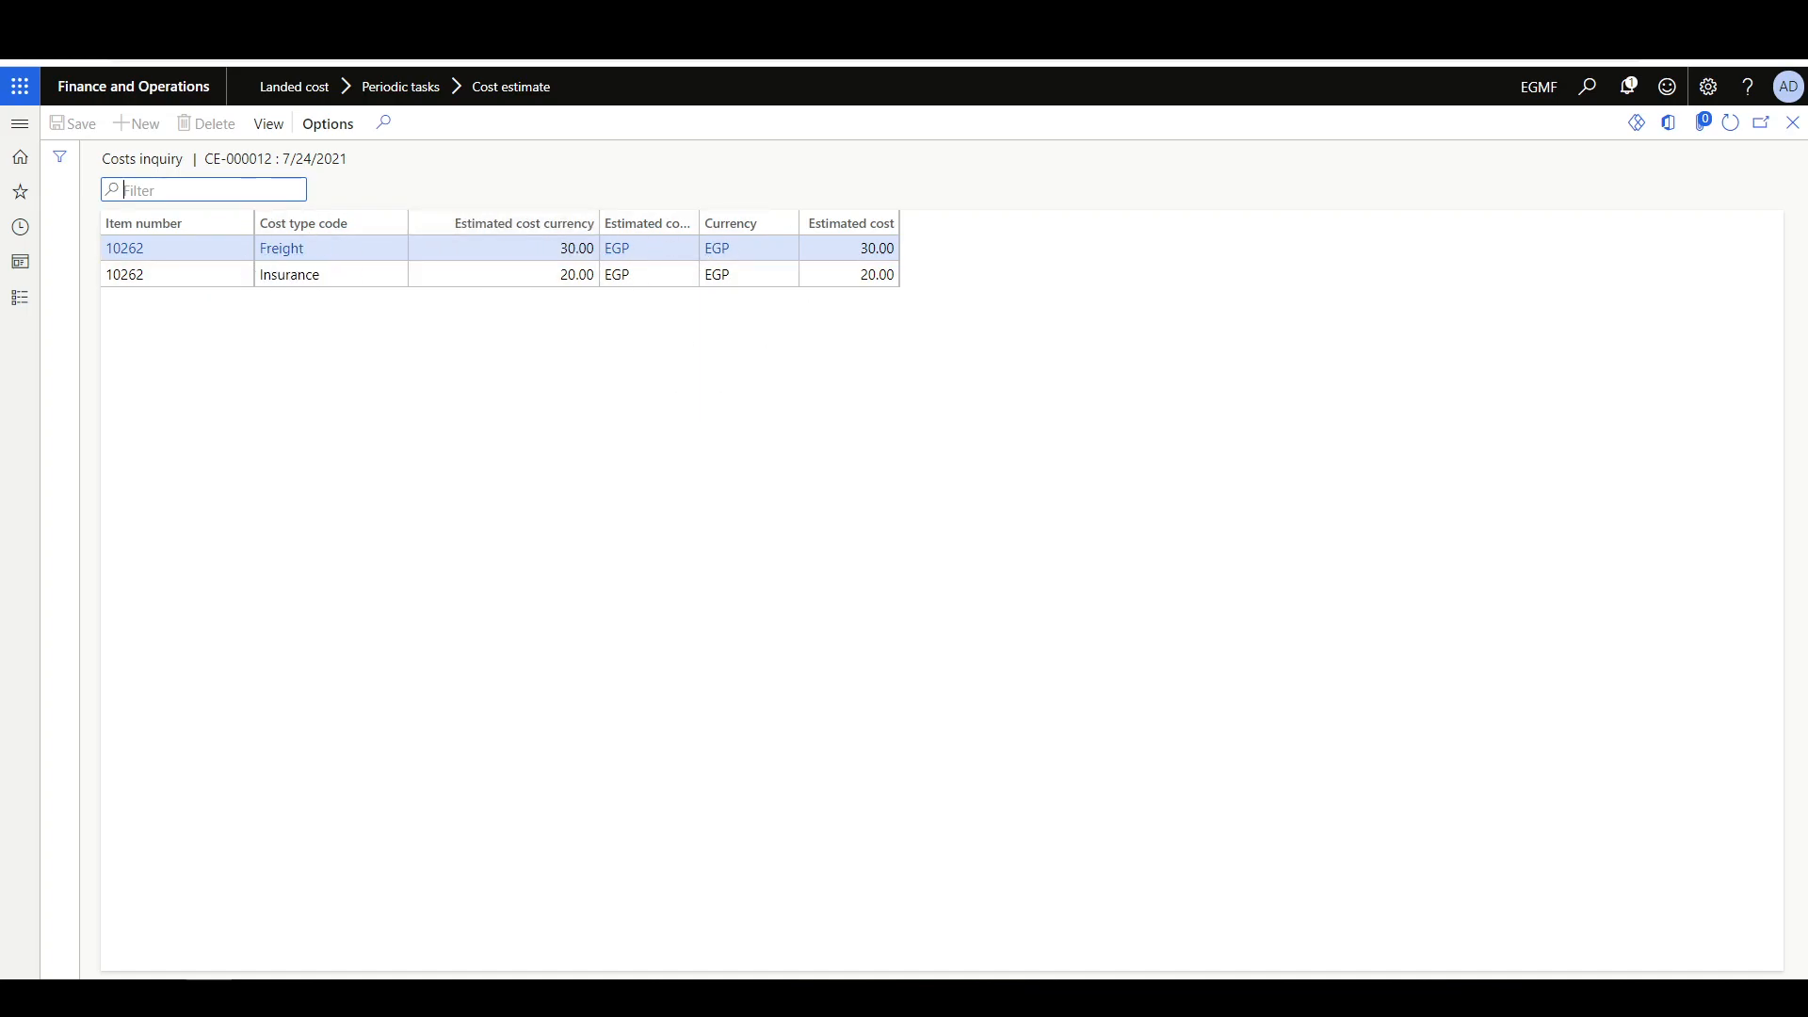
{"action": "left_click", "coordinate": [301, 273]}
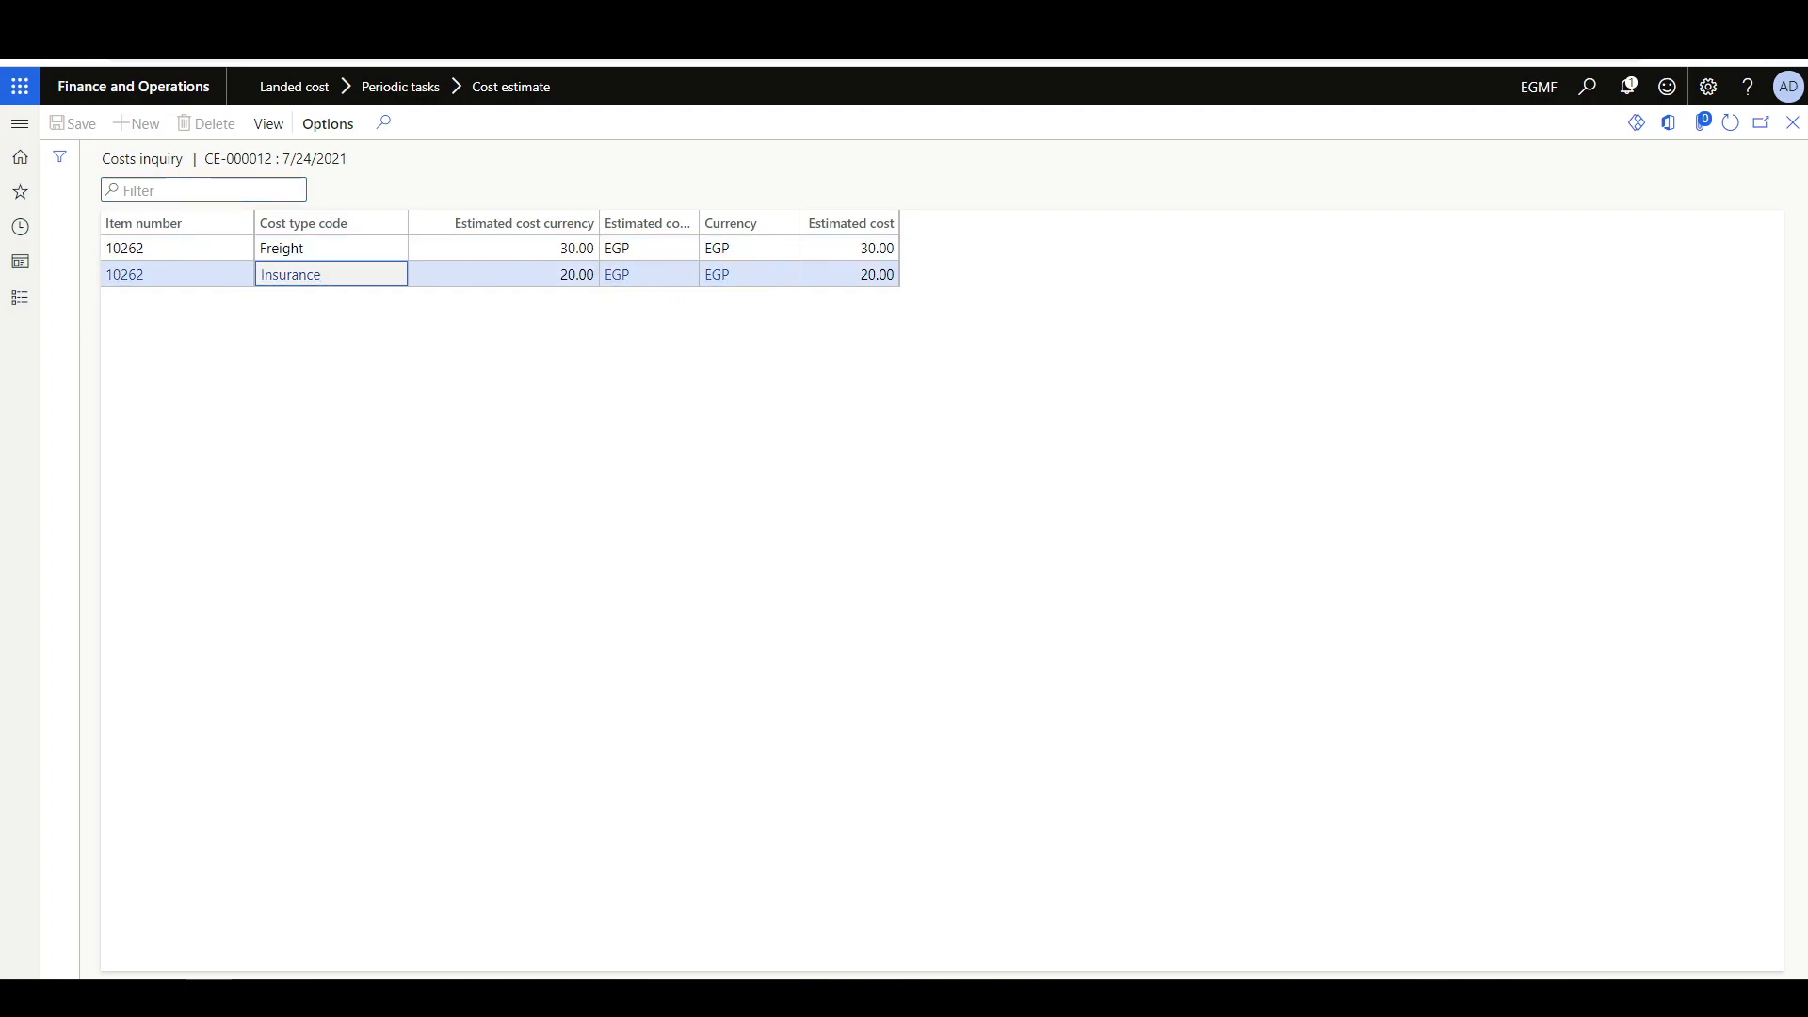
{"action": "key", "text": "Escape"}
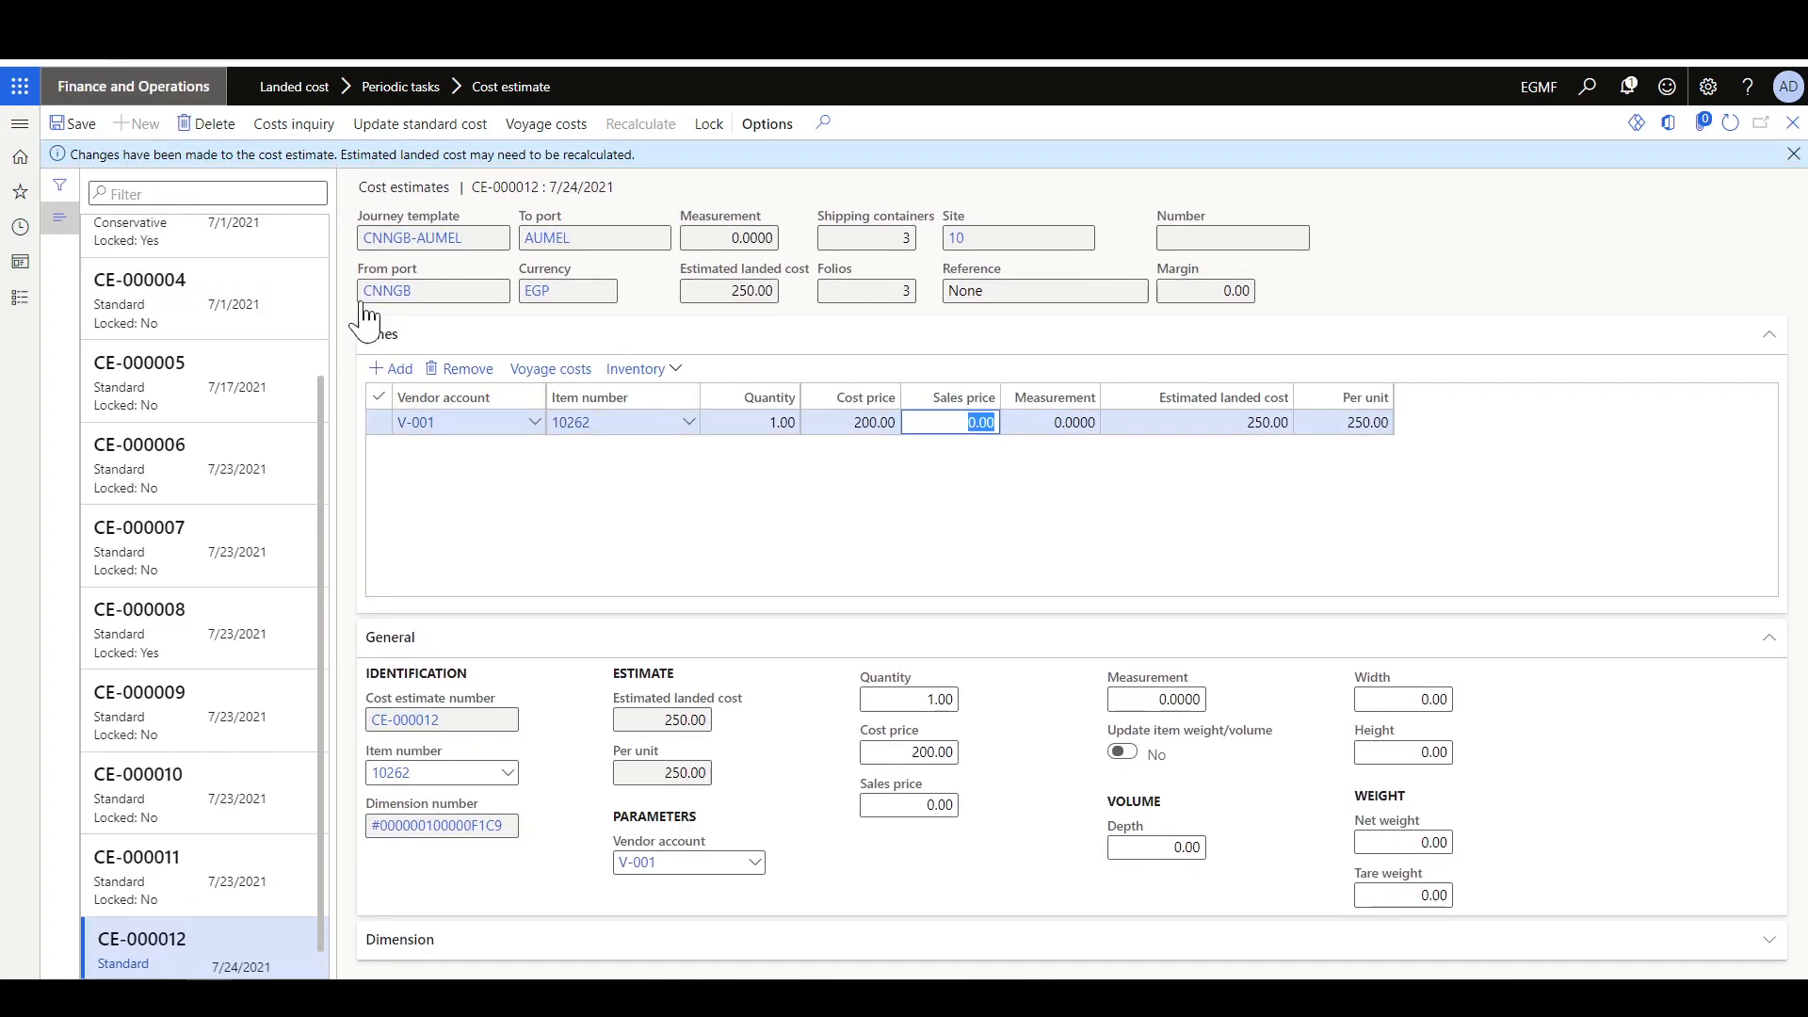
{"action": "left_click", "coordinate": [675, 496]}
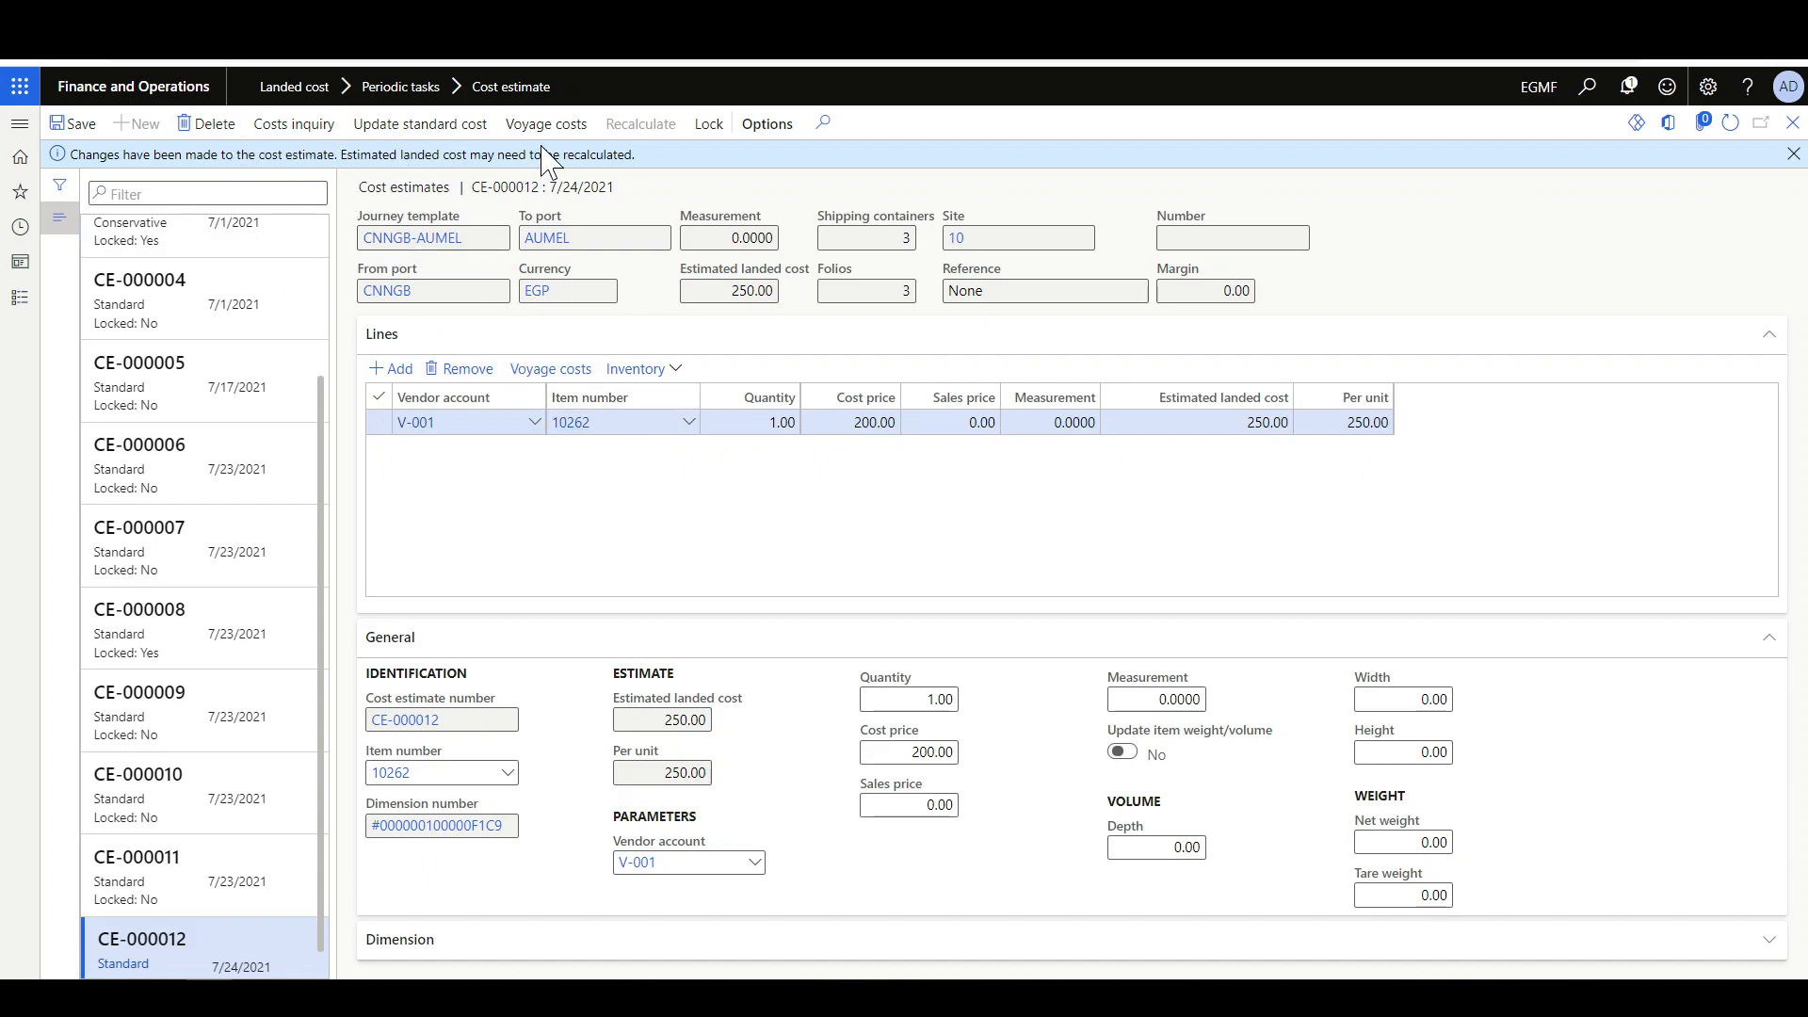
- Update the standard cost of item 10262 from the cost estimate, using costing version STD
{"action": "left_click", "coordinate": [438, 132]}
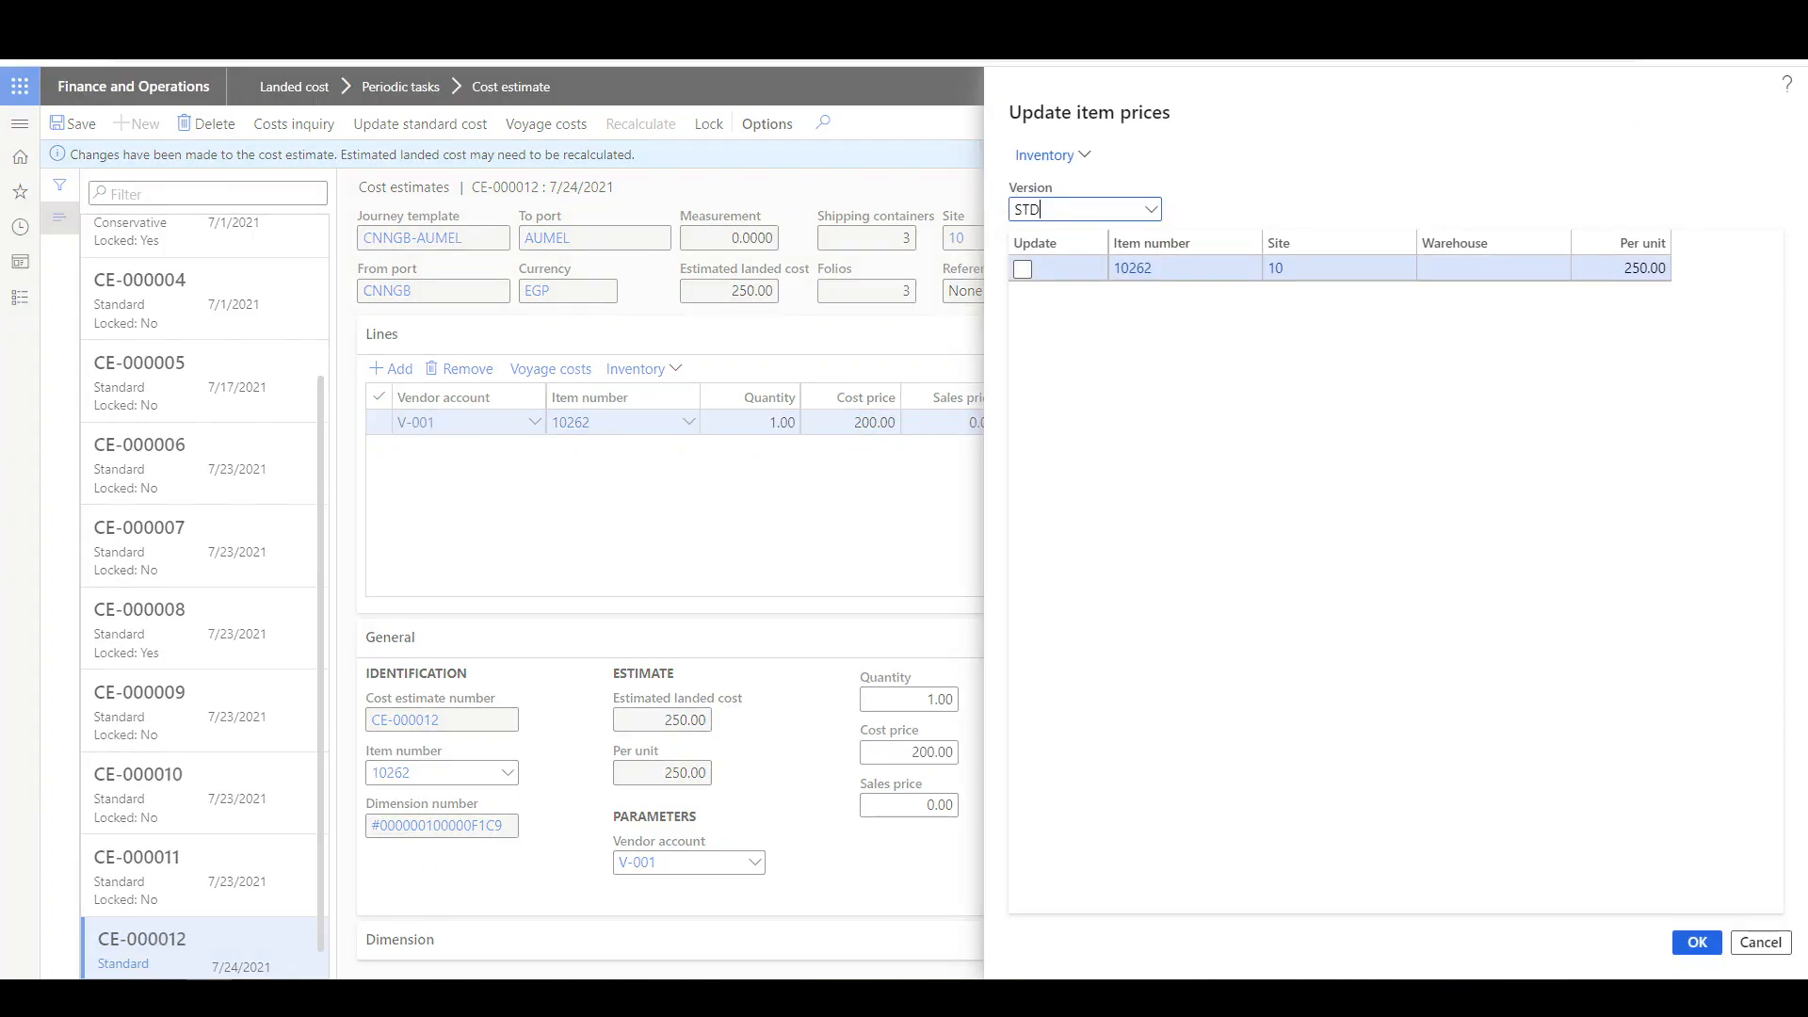
{"action": "left_click", "coordinate": [1022, 269]}
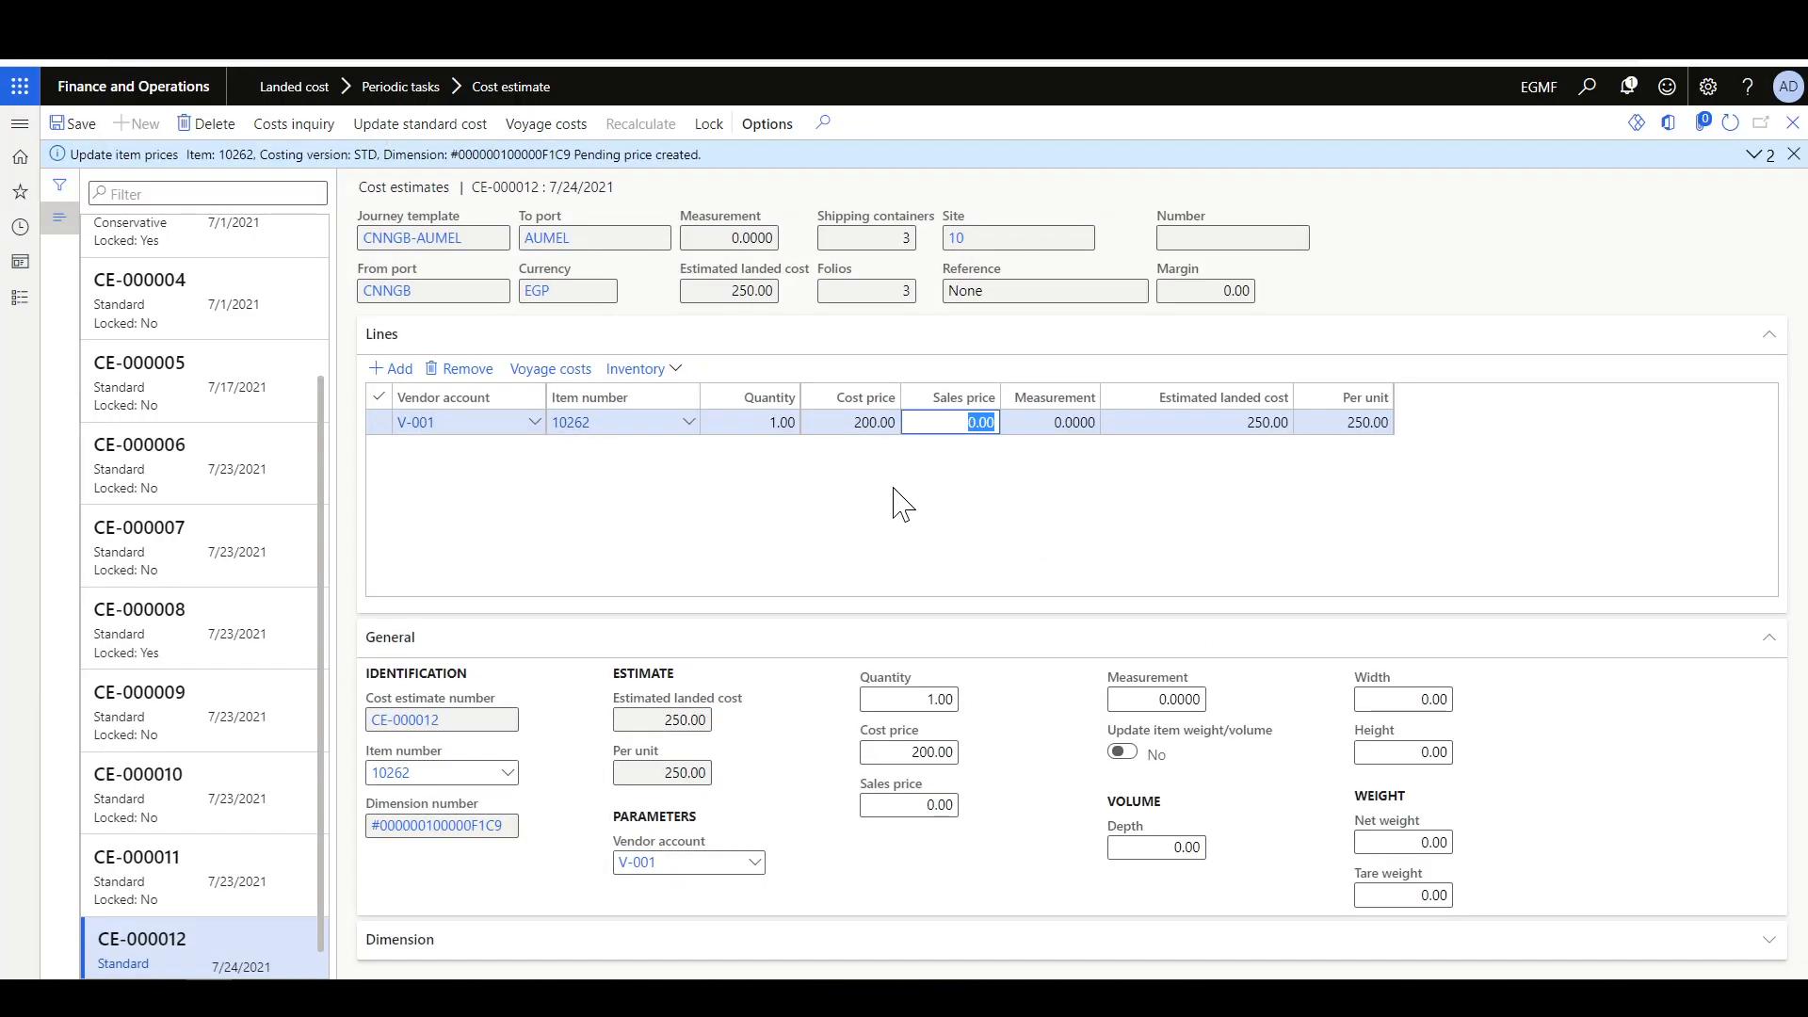
{"action": "left_click", "coordinate": [893, 487]}
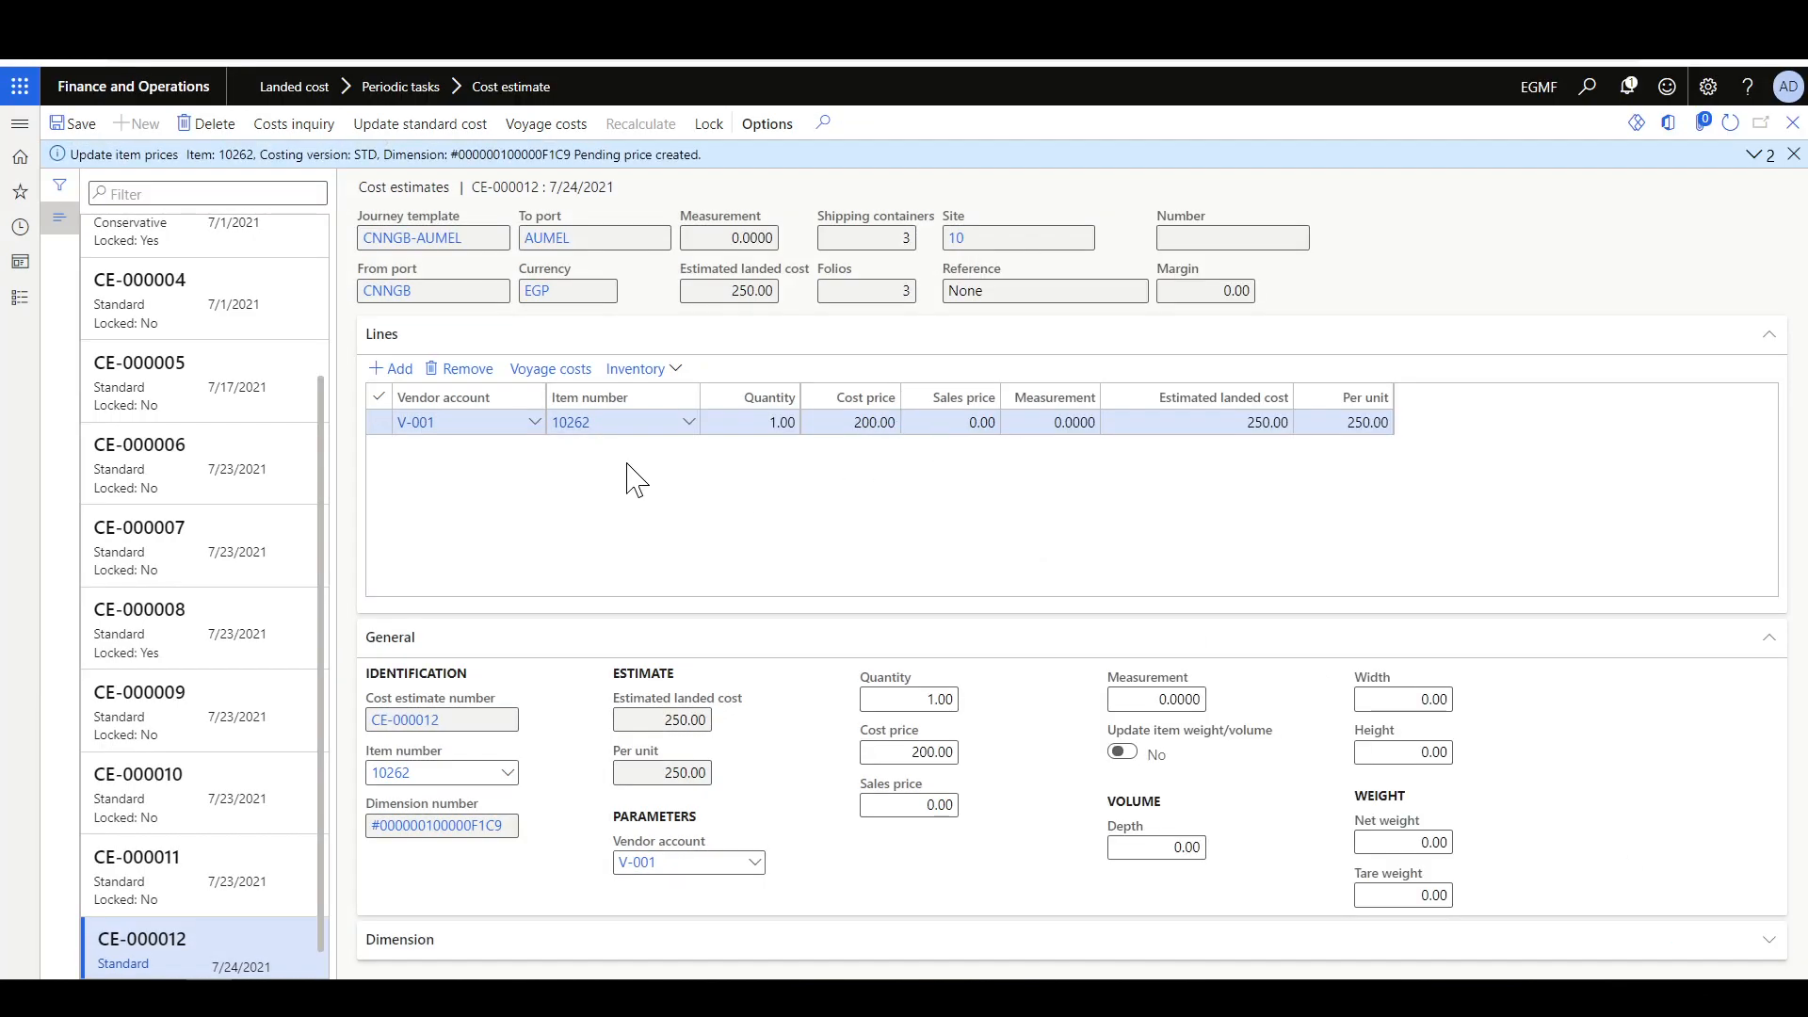
- Open the pending item prices of item 10262 for editing and review the pending price's landed cost breakdown
{"action": "left_click", "coordinate": [559, 424]}
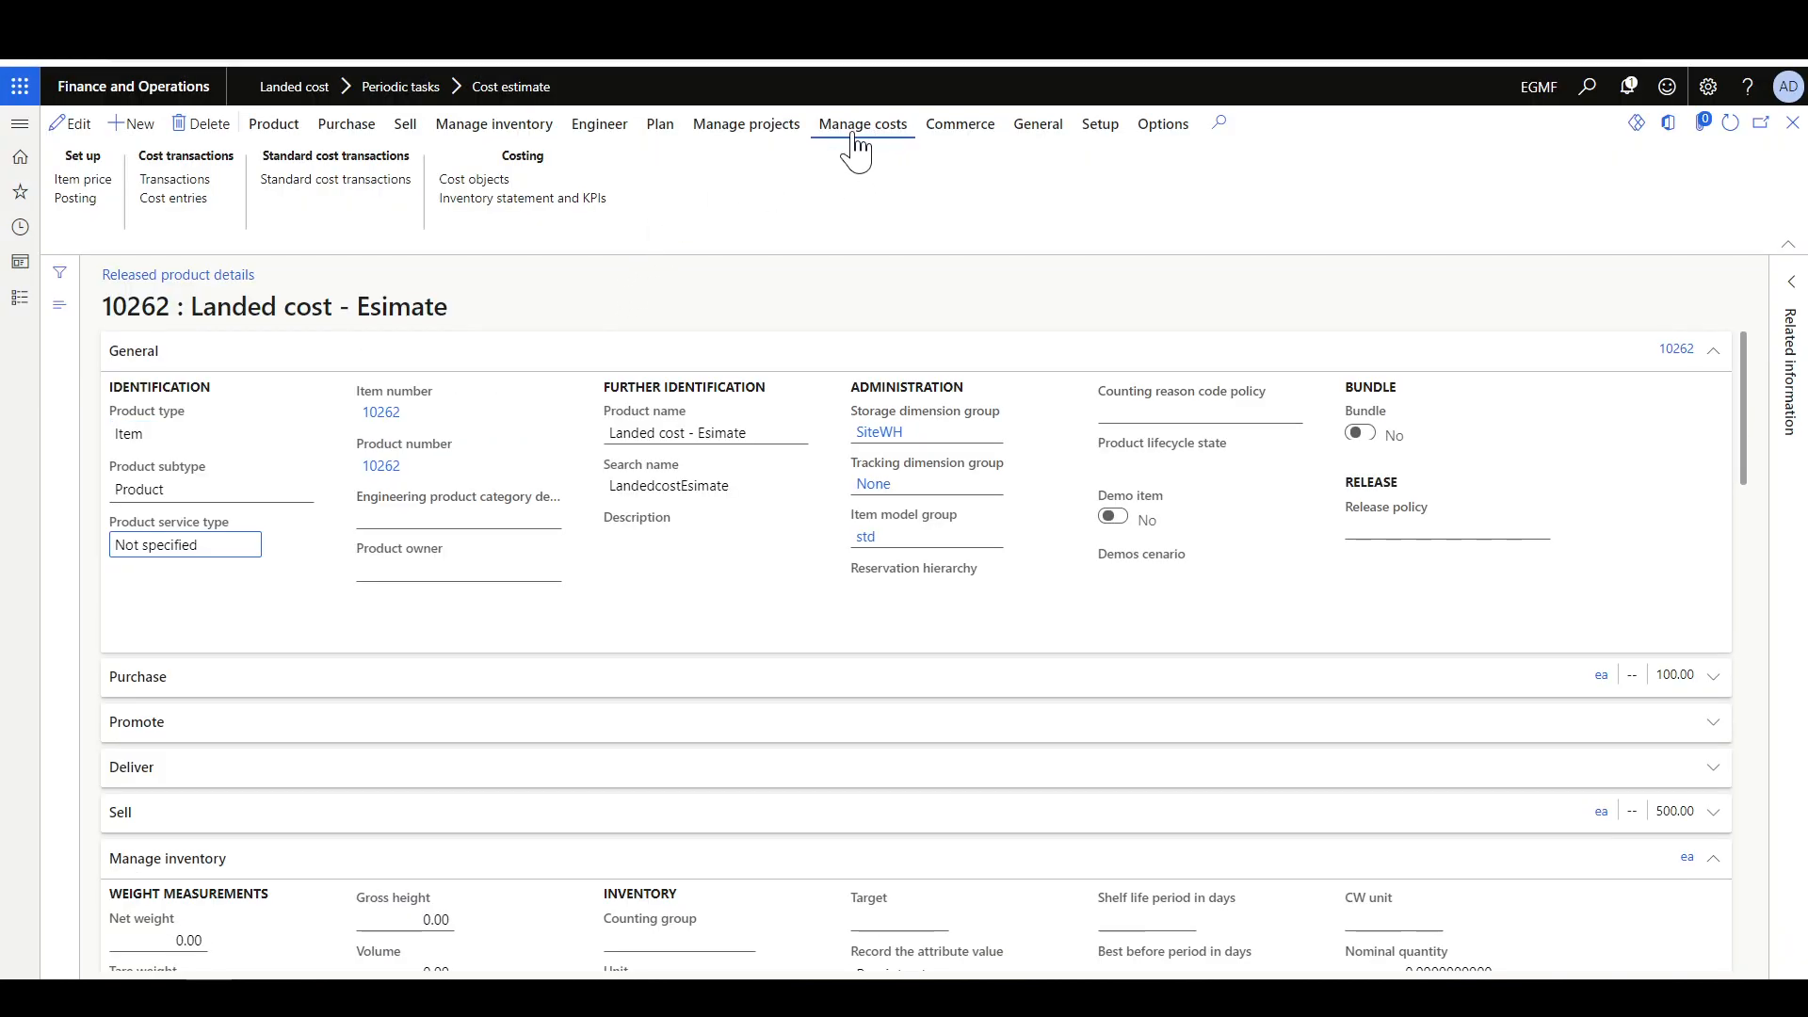
{"action": "left_click", "coordinate": [68, 123]}
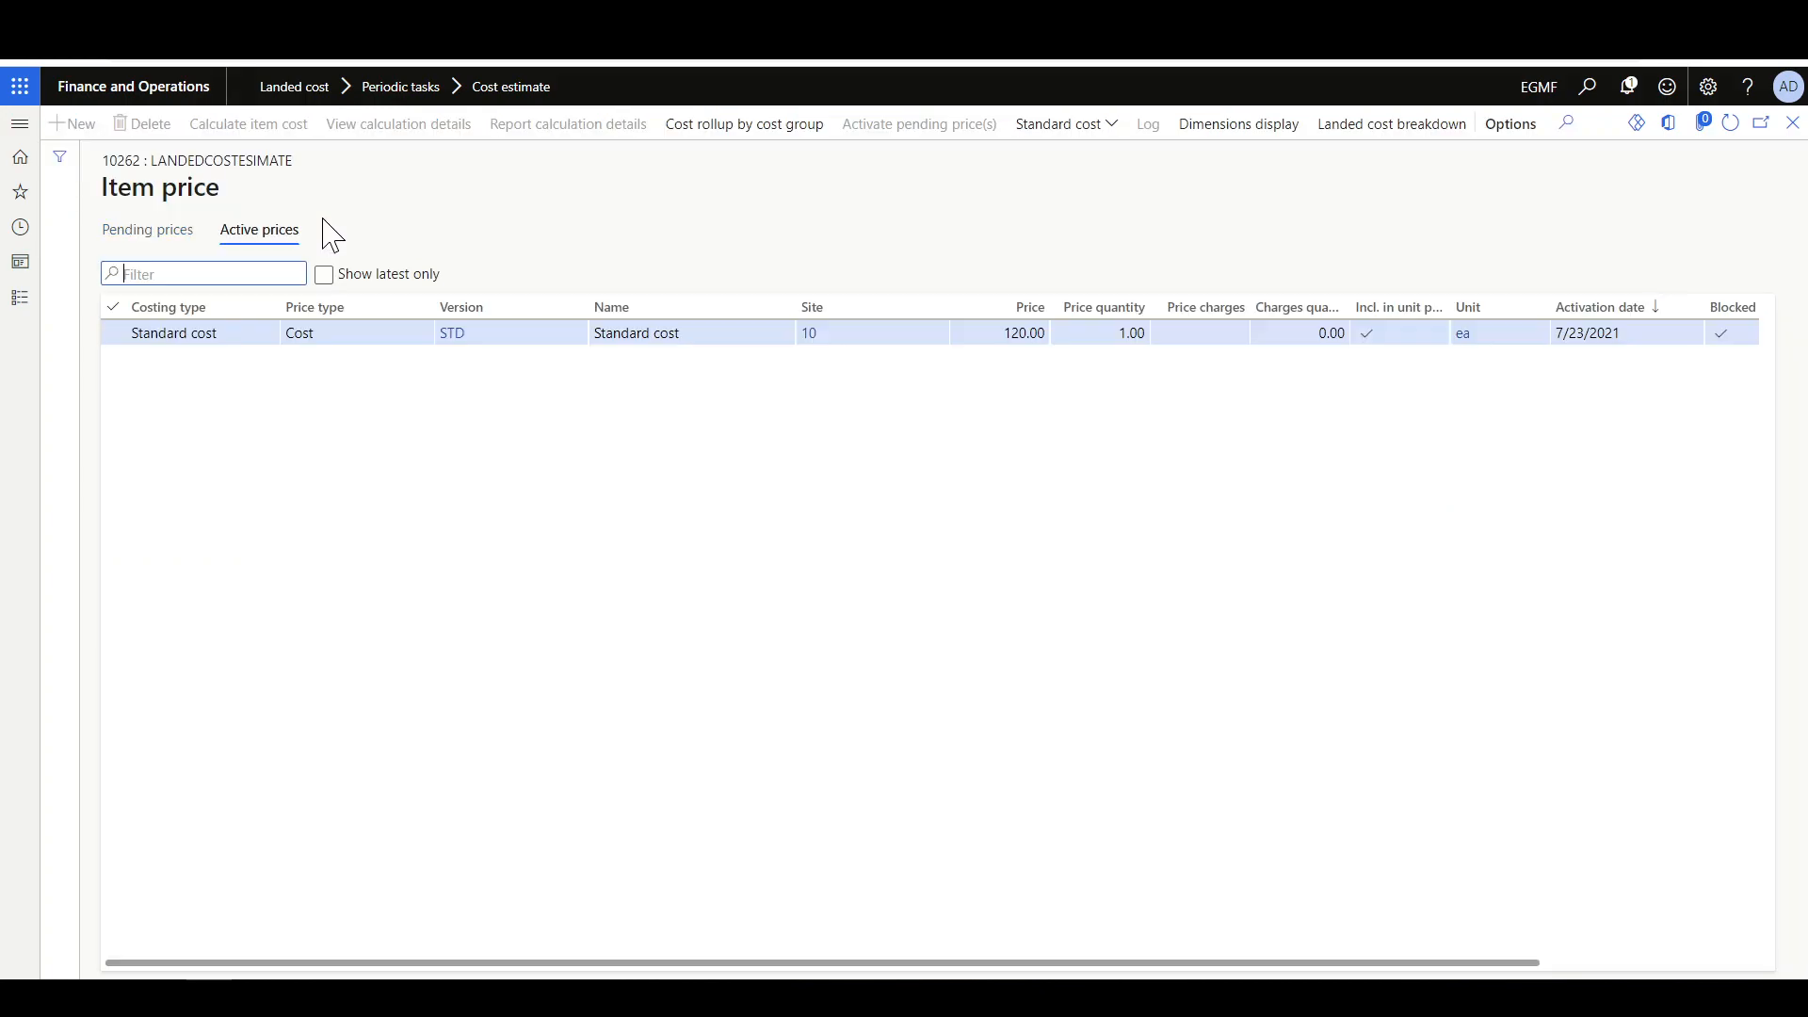
{"action": "left_click", "coordinate": [160, 233]}
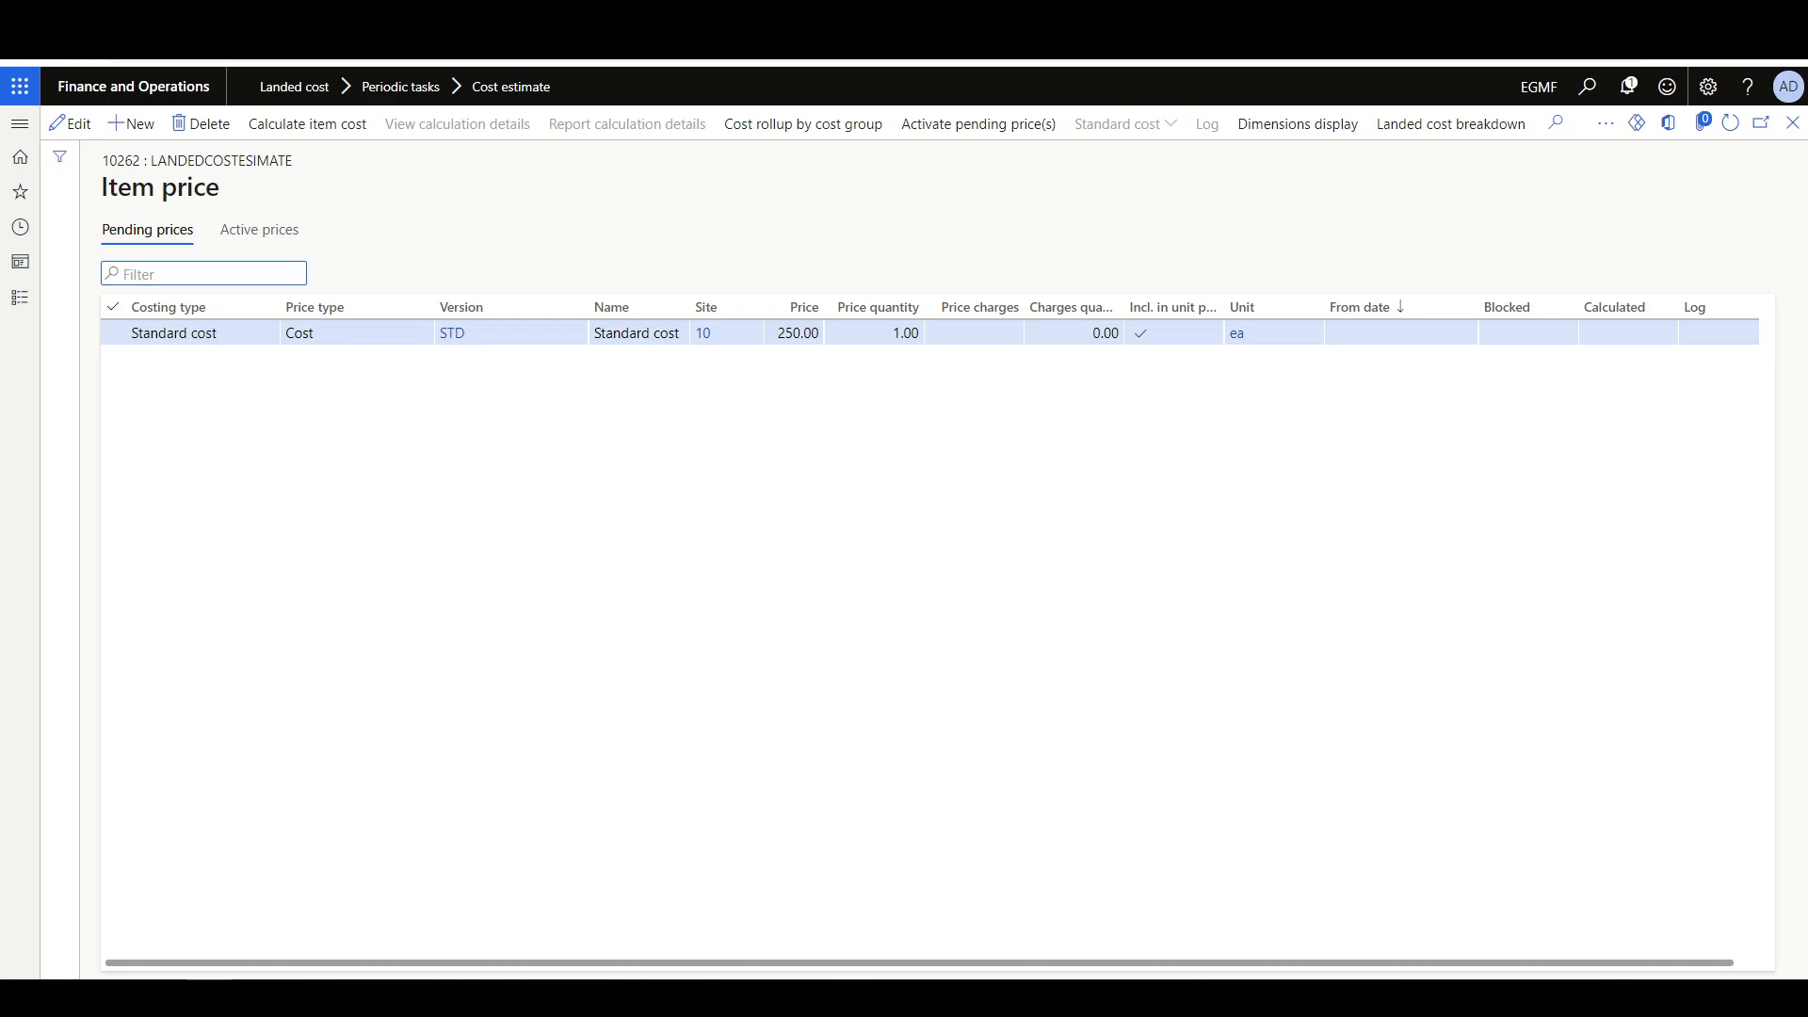
{"action": "left_click", "coordinate": [71, 124]}
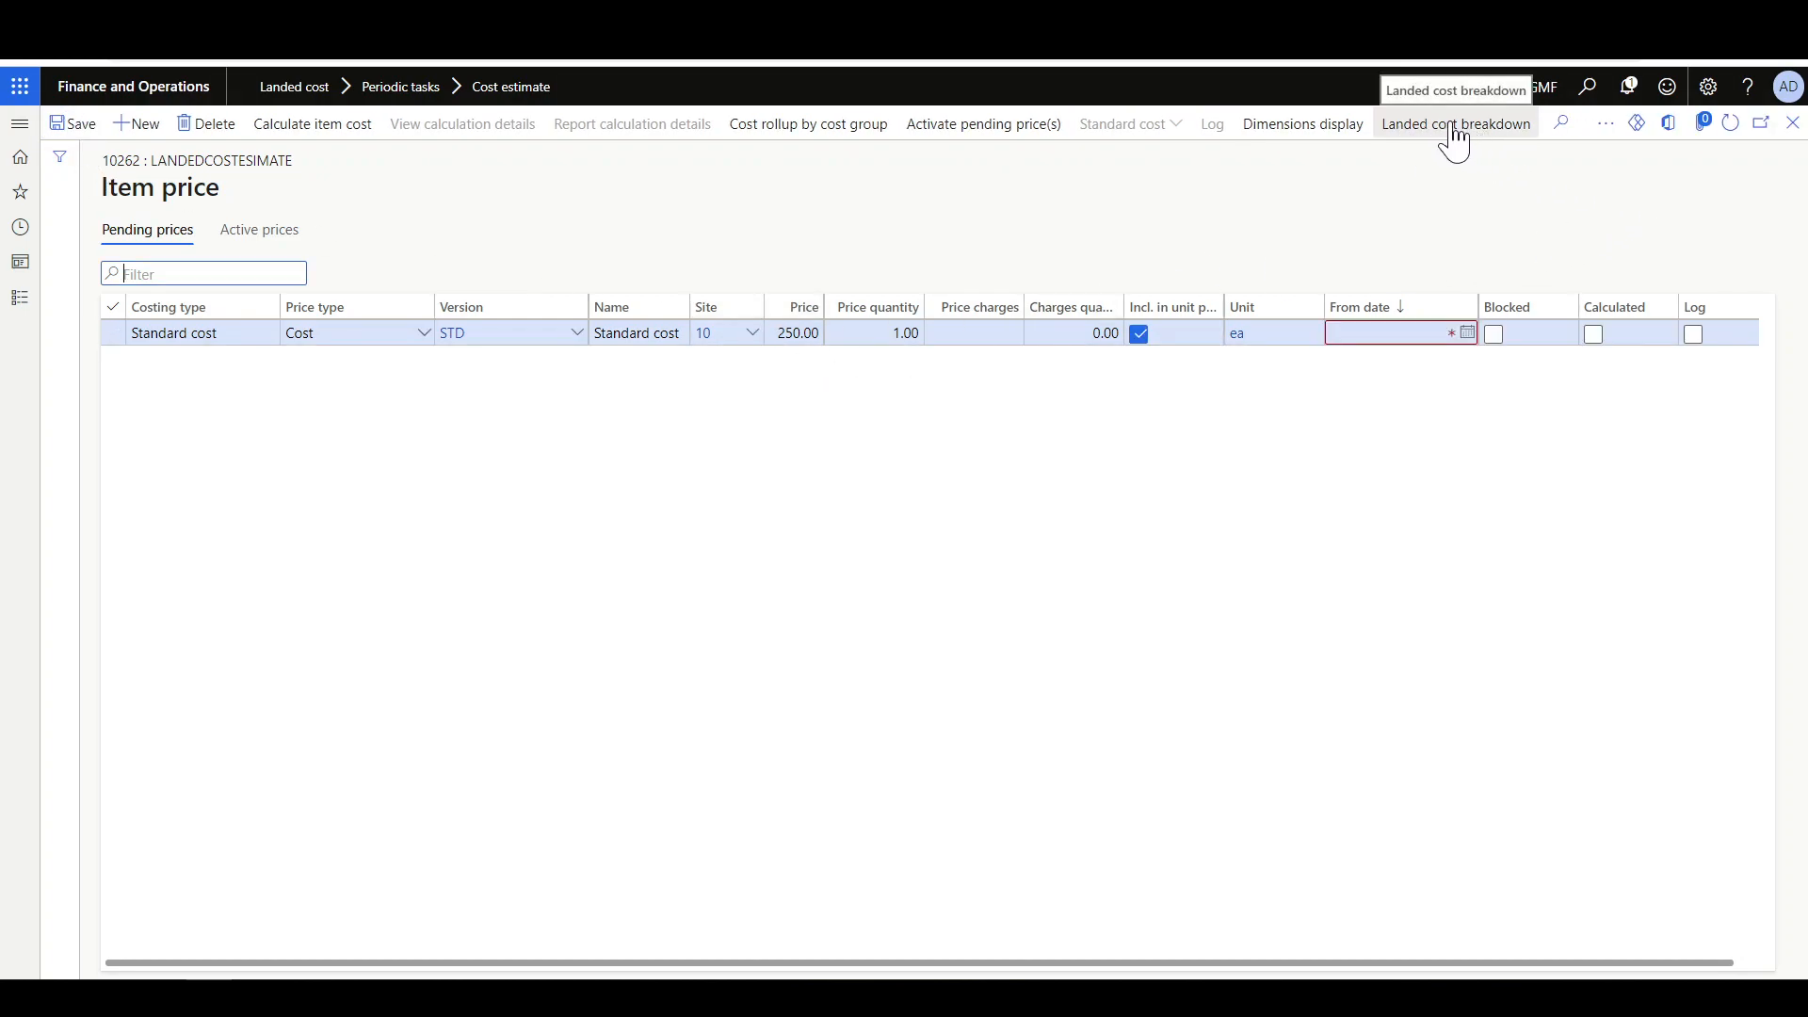
{"action": "left_click", "coordinate": [1450, 137]}
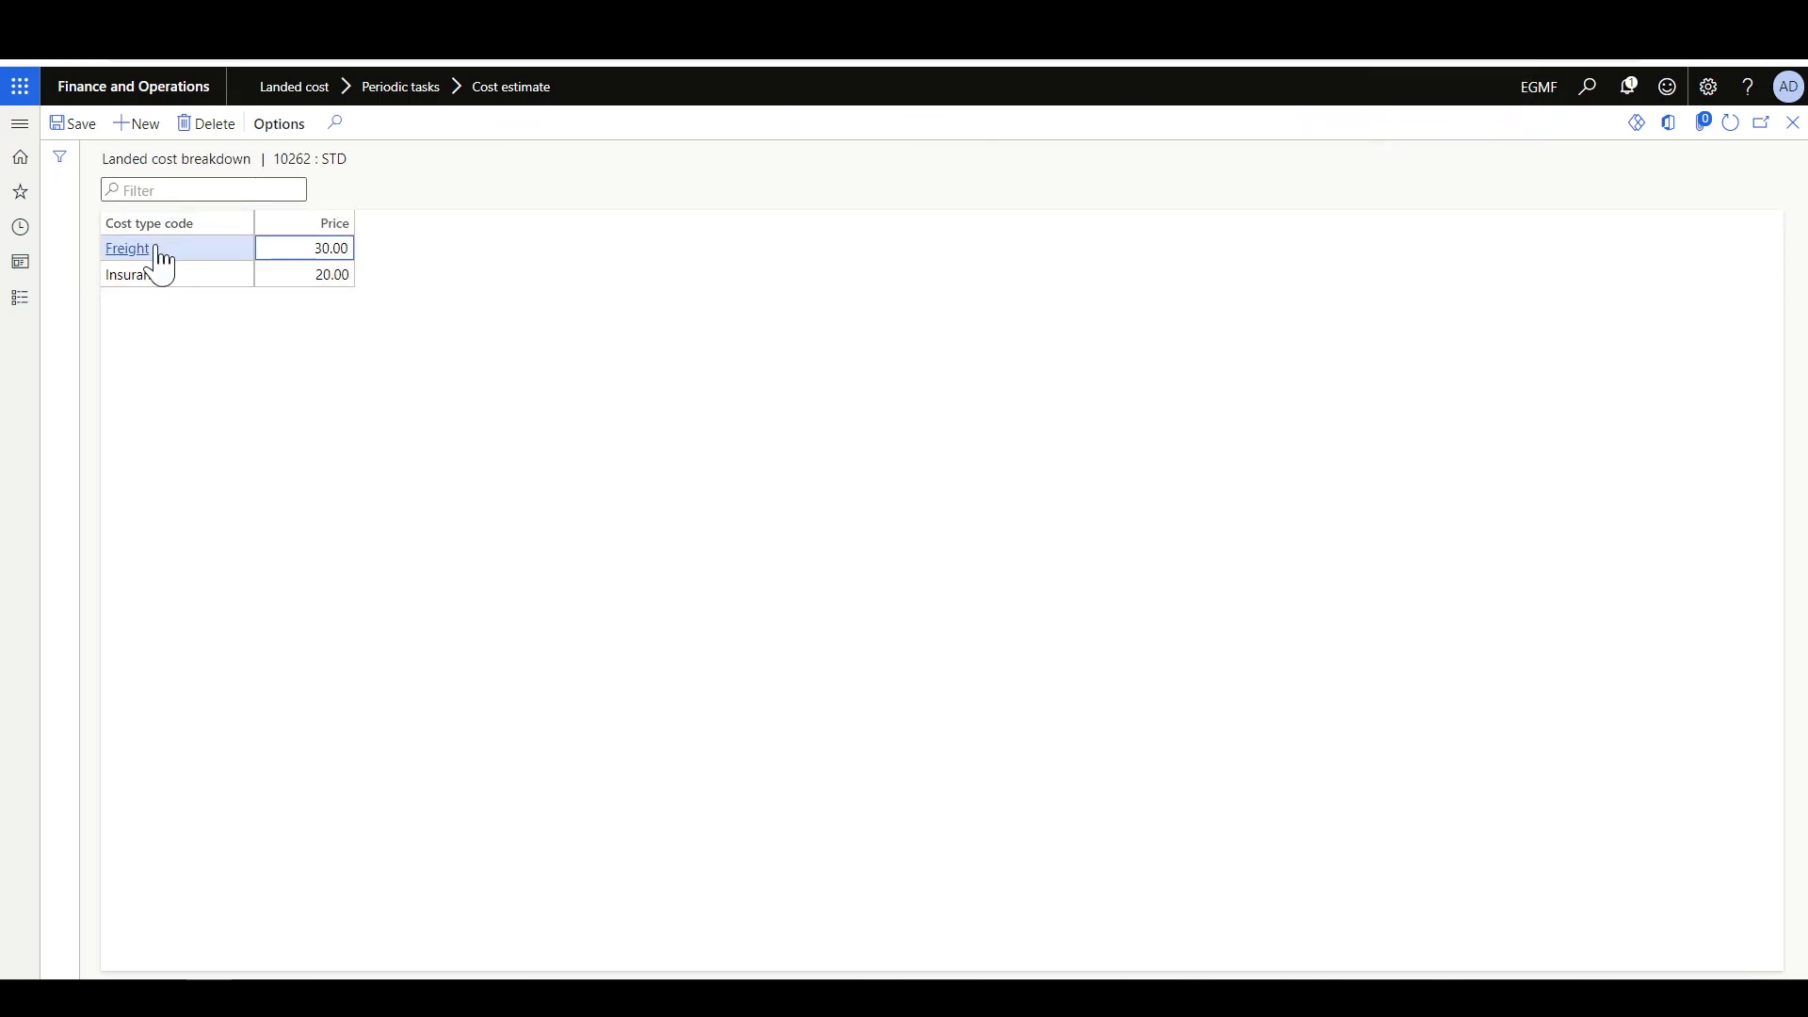
{"action": "key", "text": "Escape"}
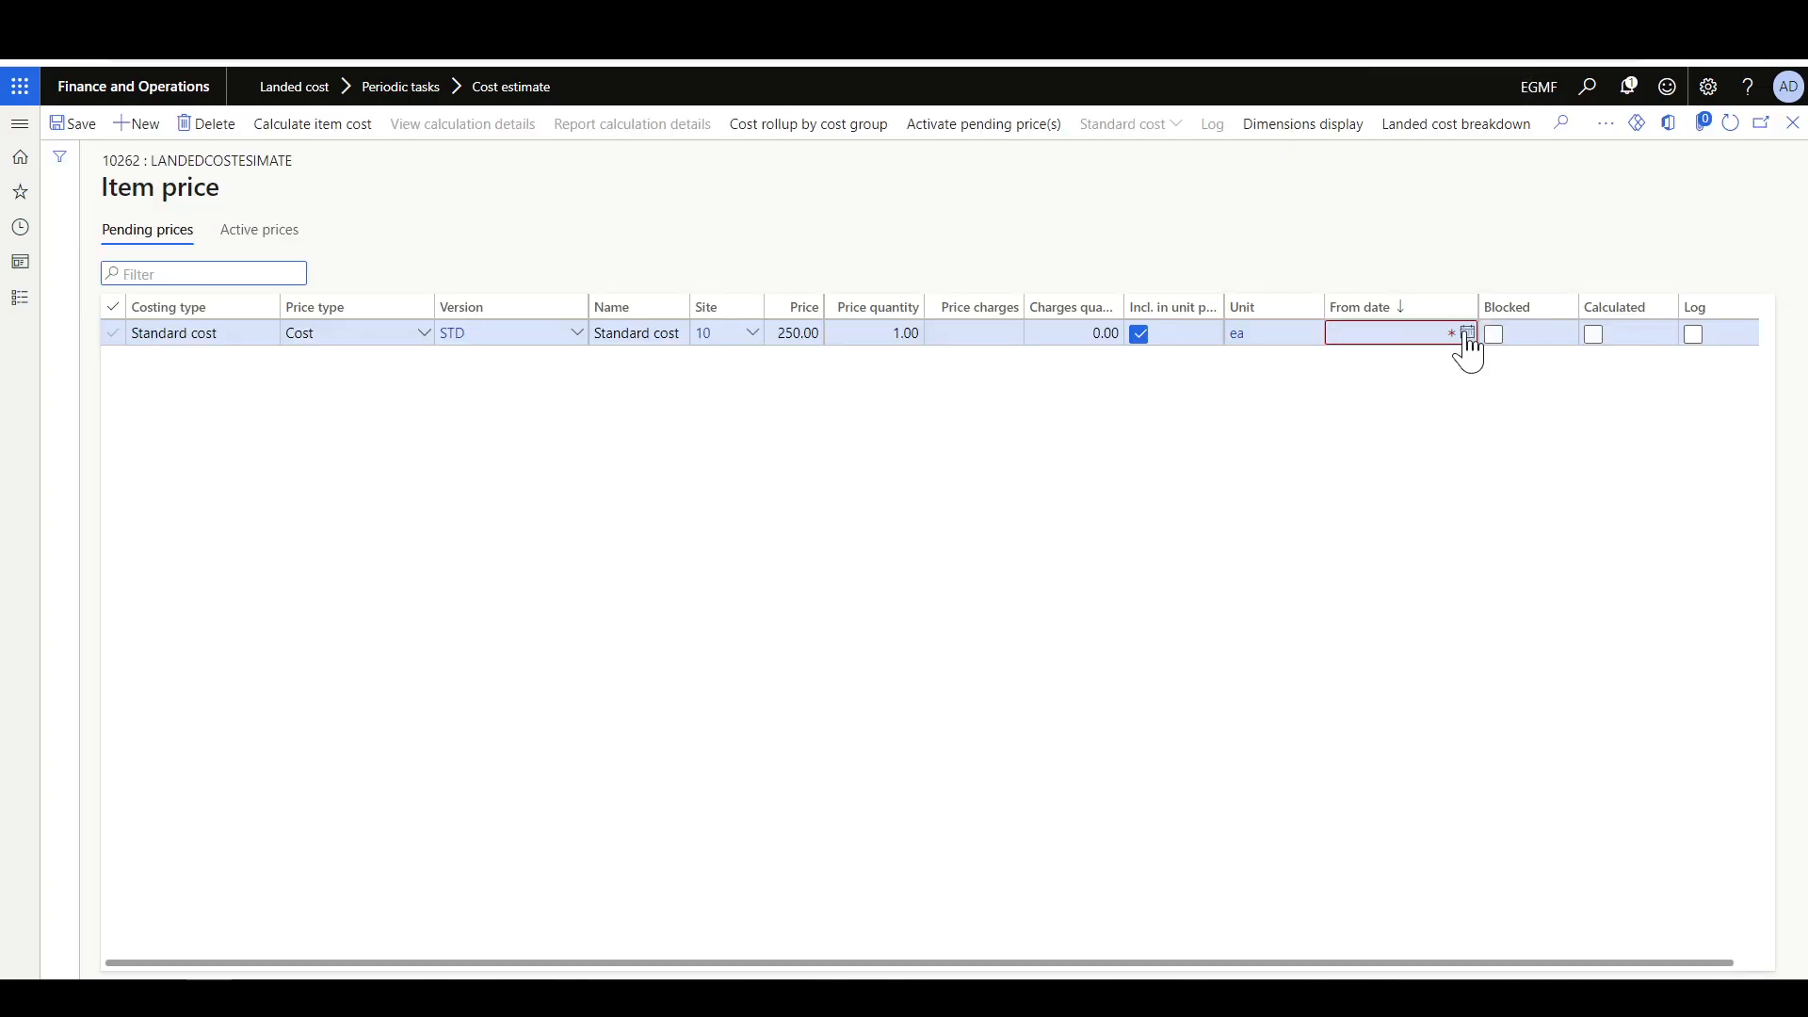
- Set the pending standard cost's From date to 7/24/2021 and activate the pending price
{"action": "left_click", "coordinate": [1466, 332]}
{"action": "left_click", "coordinate": [1527, 525]}
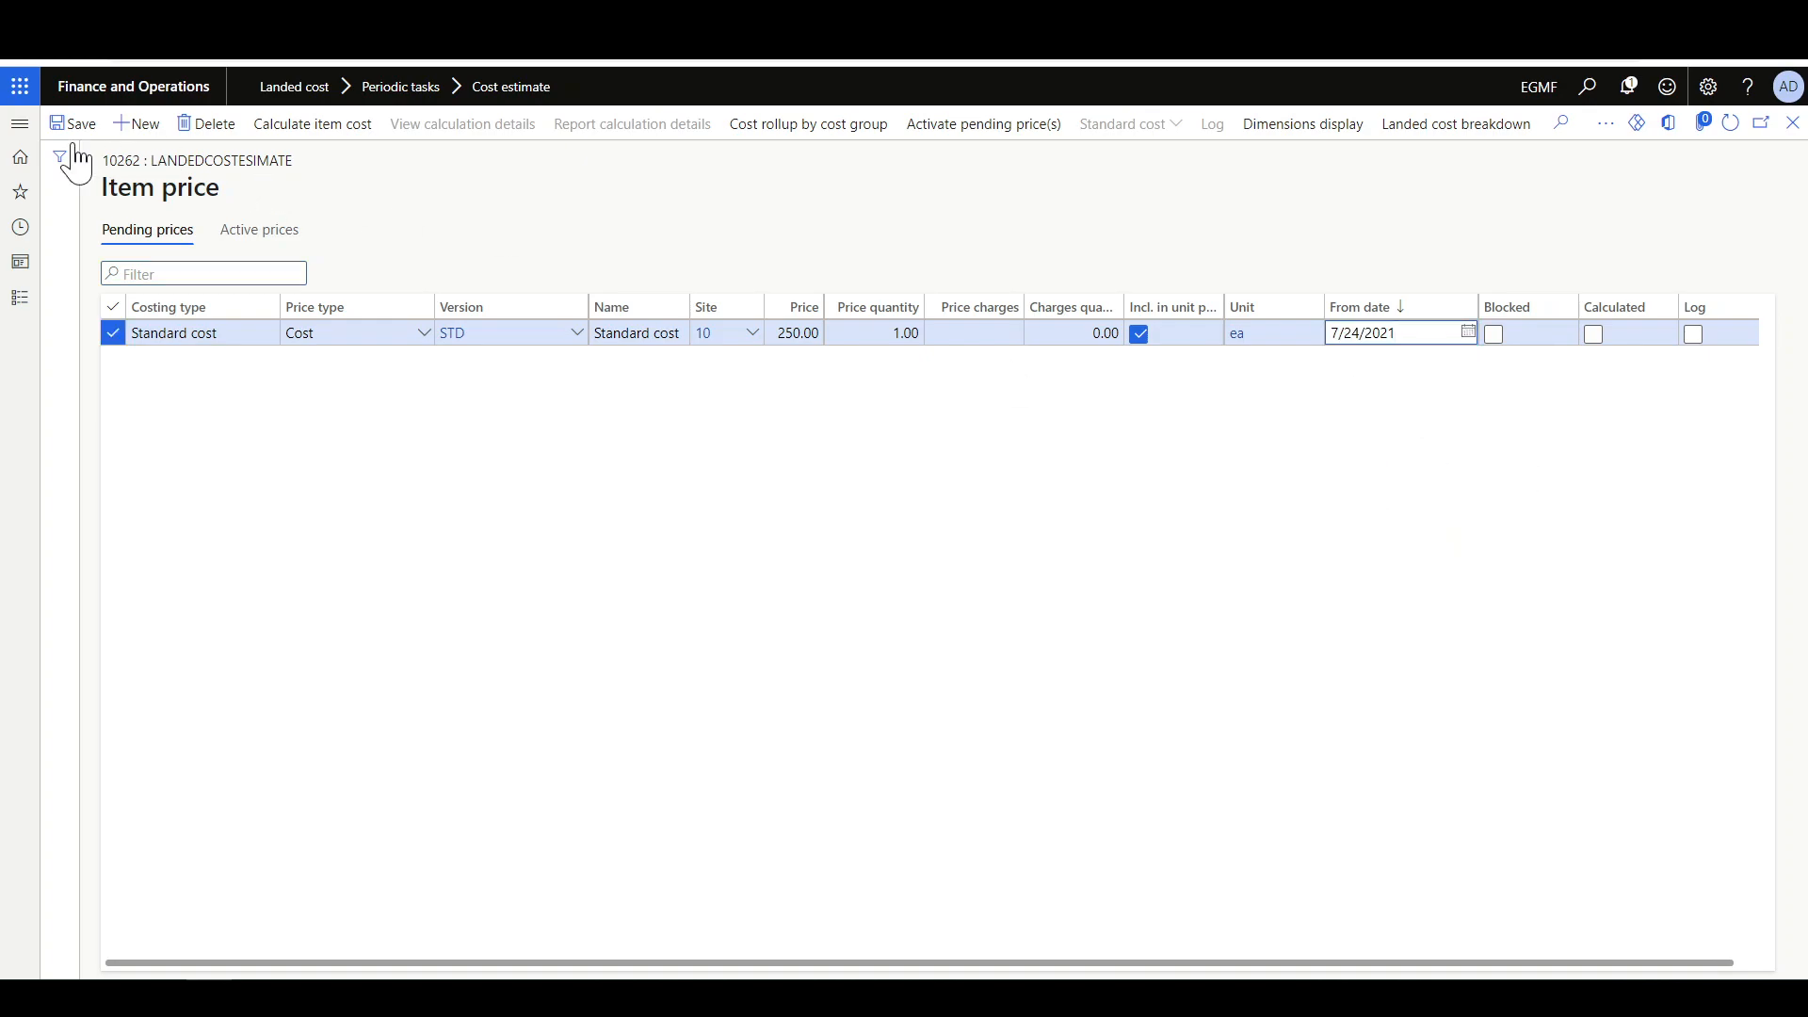
{"action": "left_click", "coordinate": [988, 140]}
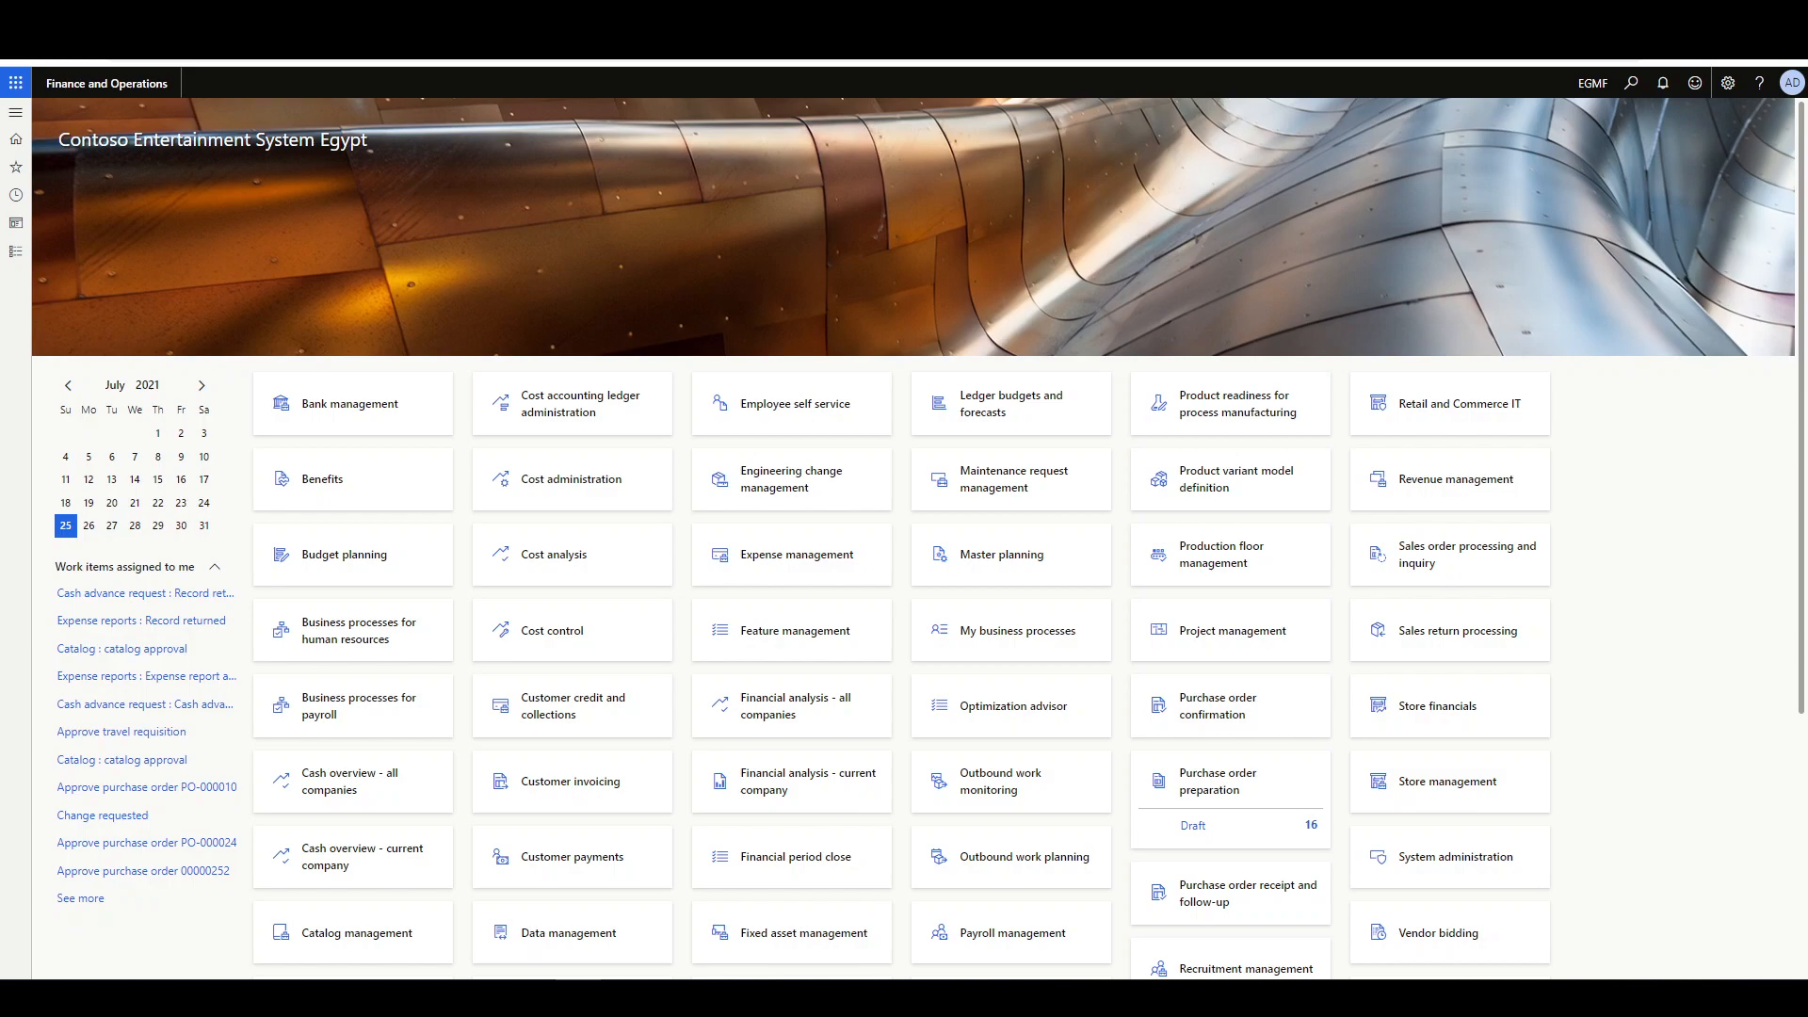
- Open the Landed cost shipping container types in edit mode and review the 20'FCL type's setup
{"action": "left_click", "coordinate": [15, 255]}
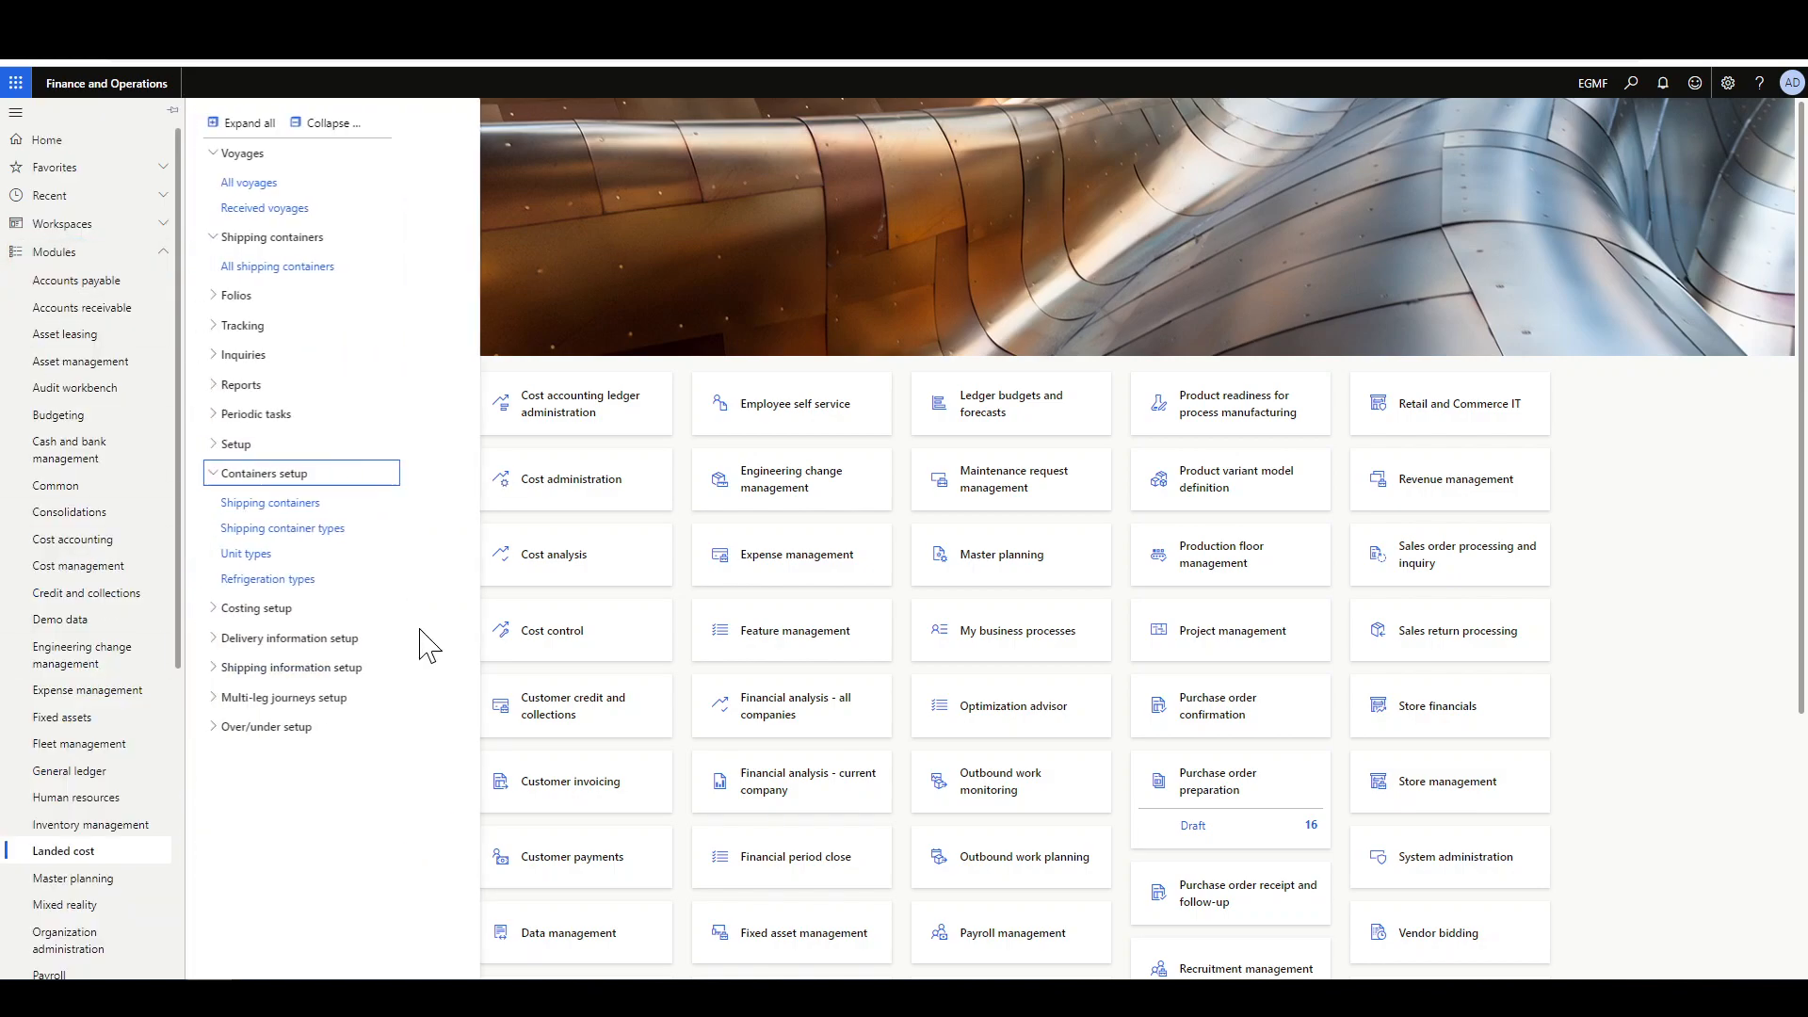
{"action": "scroll", "coordinate": [80, 503], "scroll_direction": "down", "scroll_amount": 4}
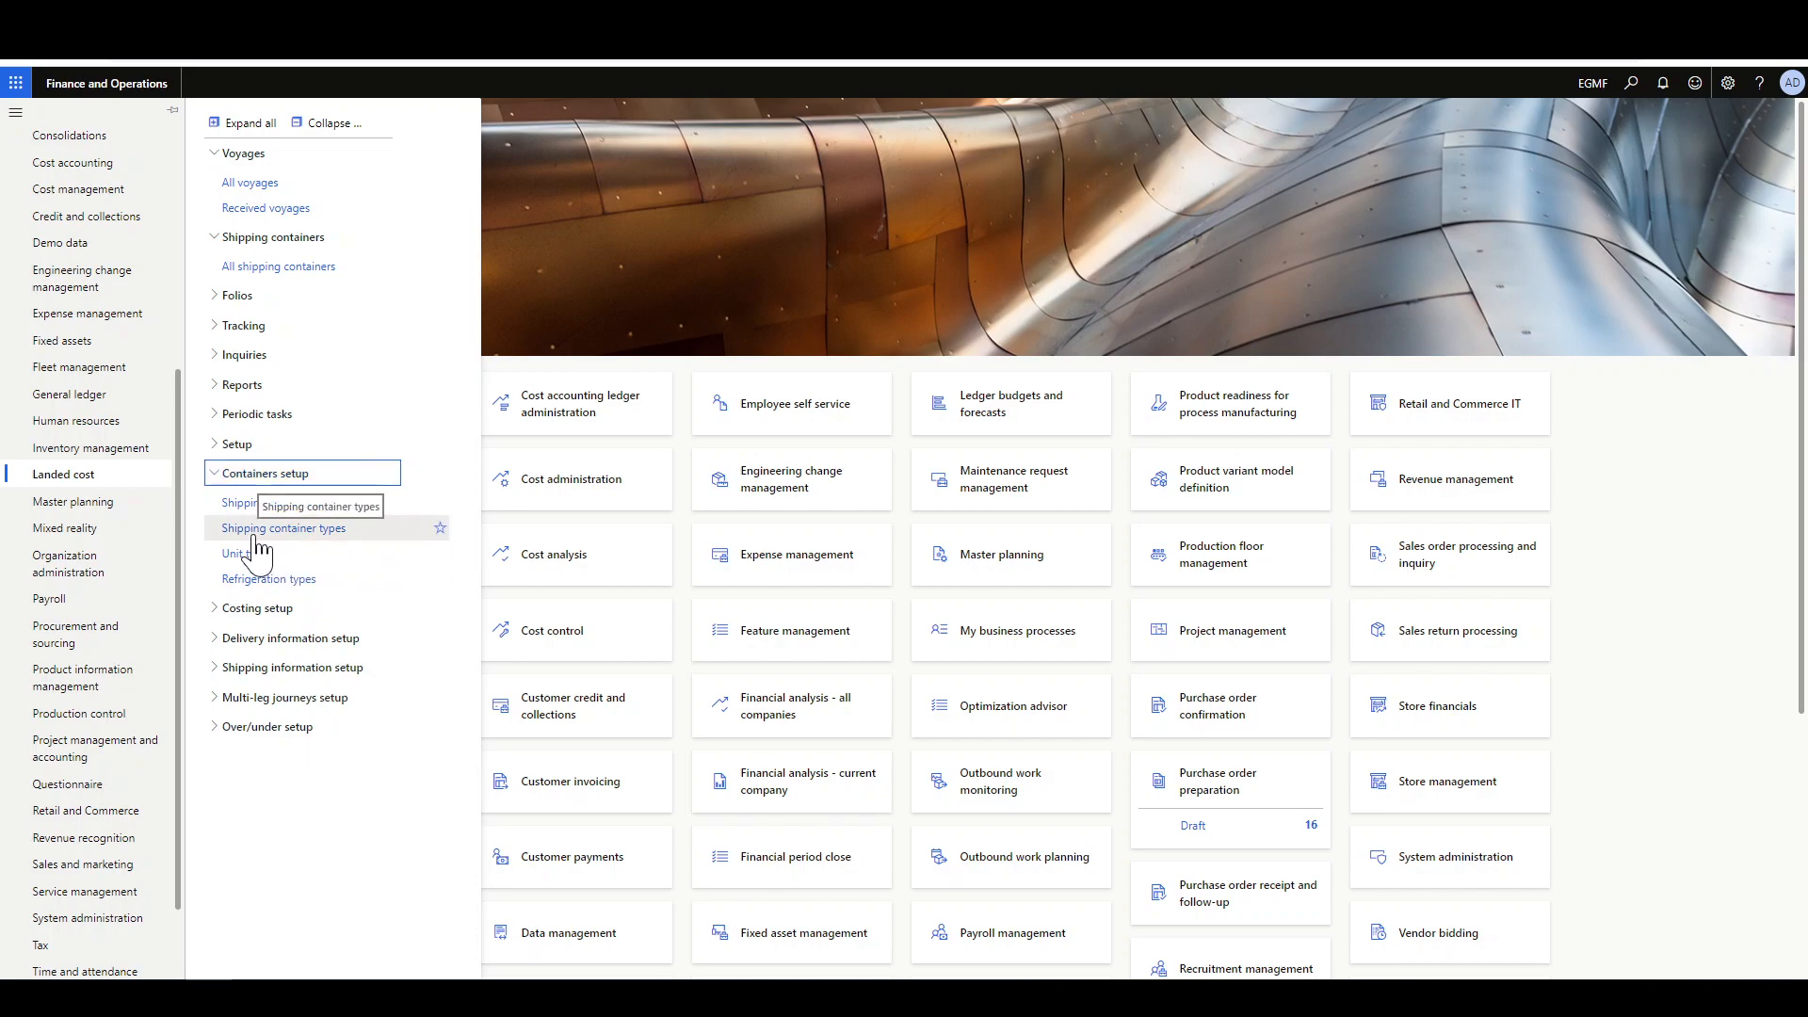
{"action": "left_click", "coordinate": [301, 527]}
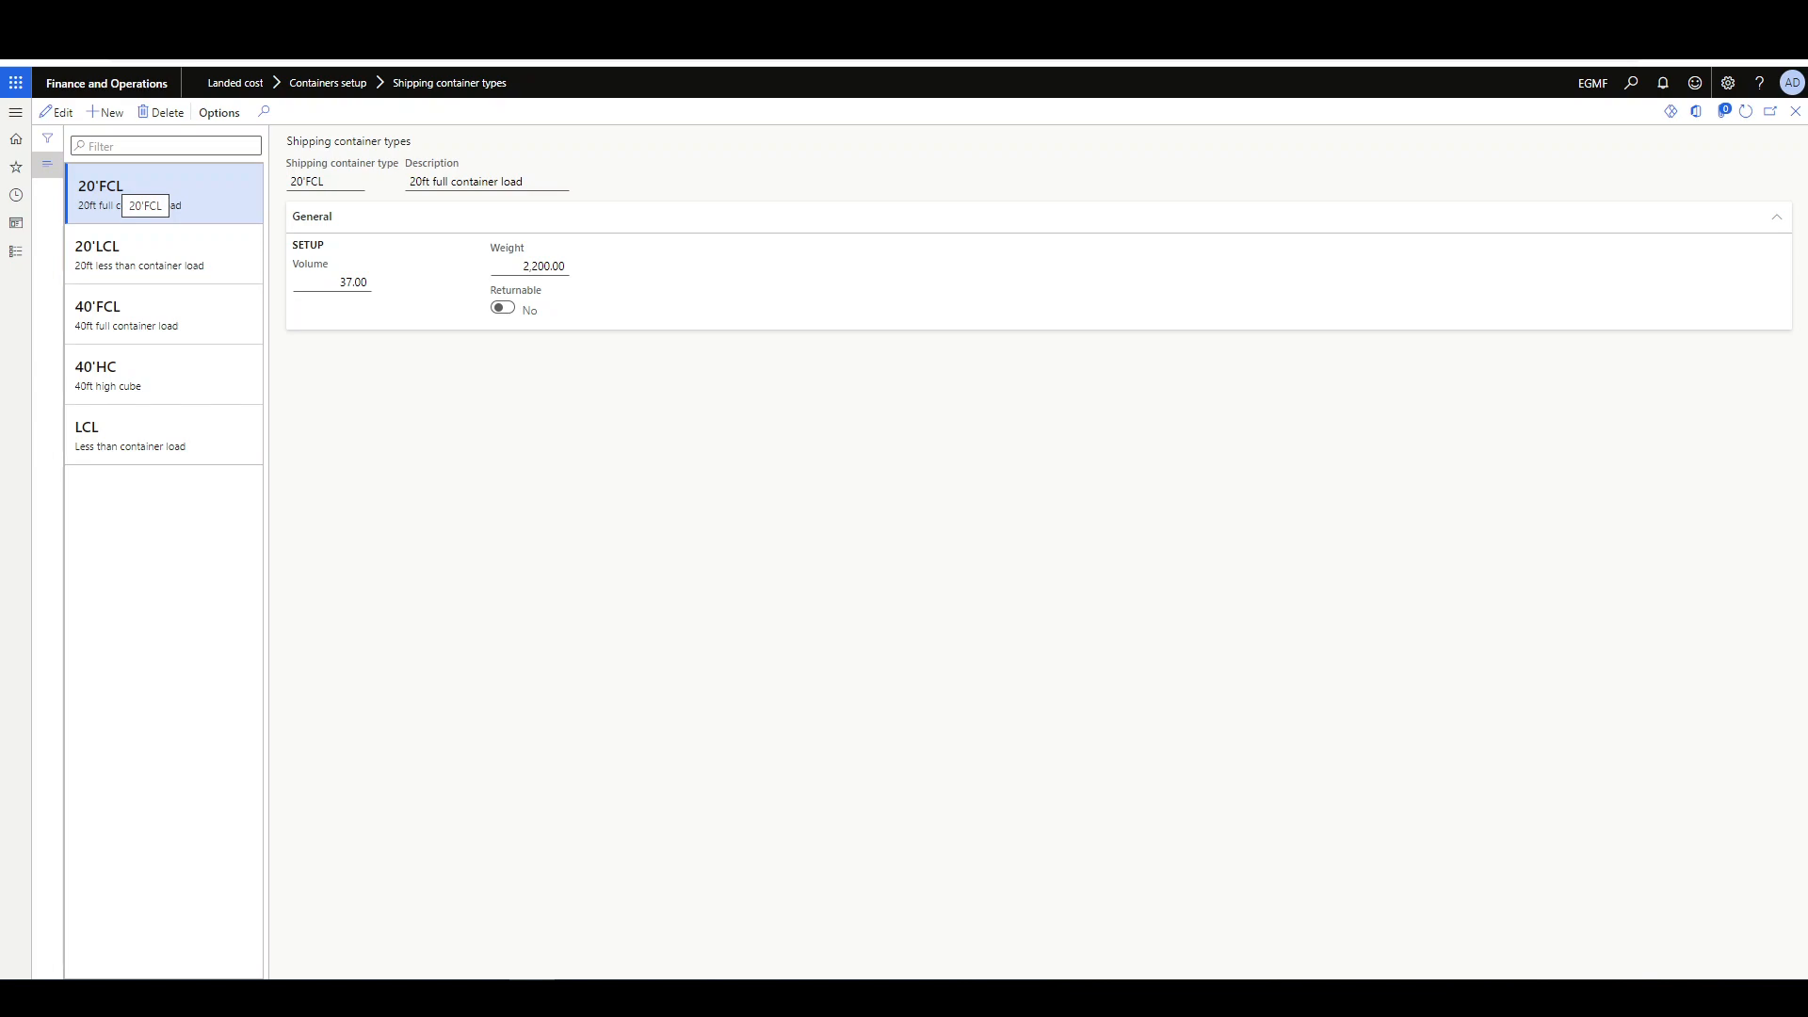
{"action": "left_click", "coordinate": [56, 112]}
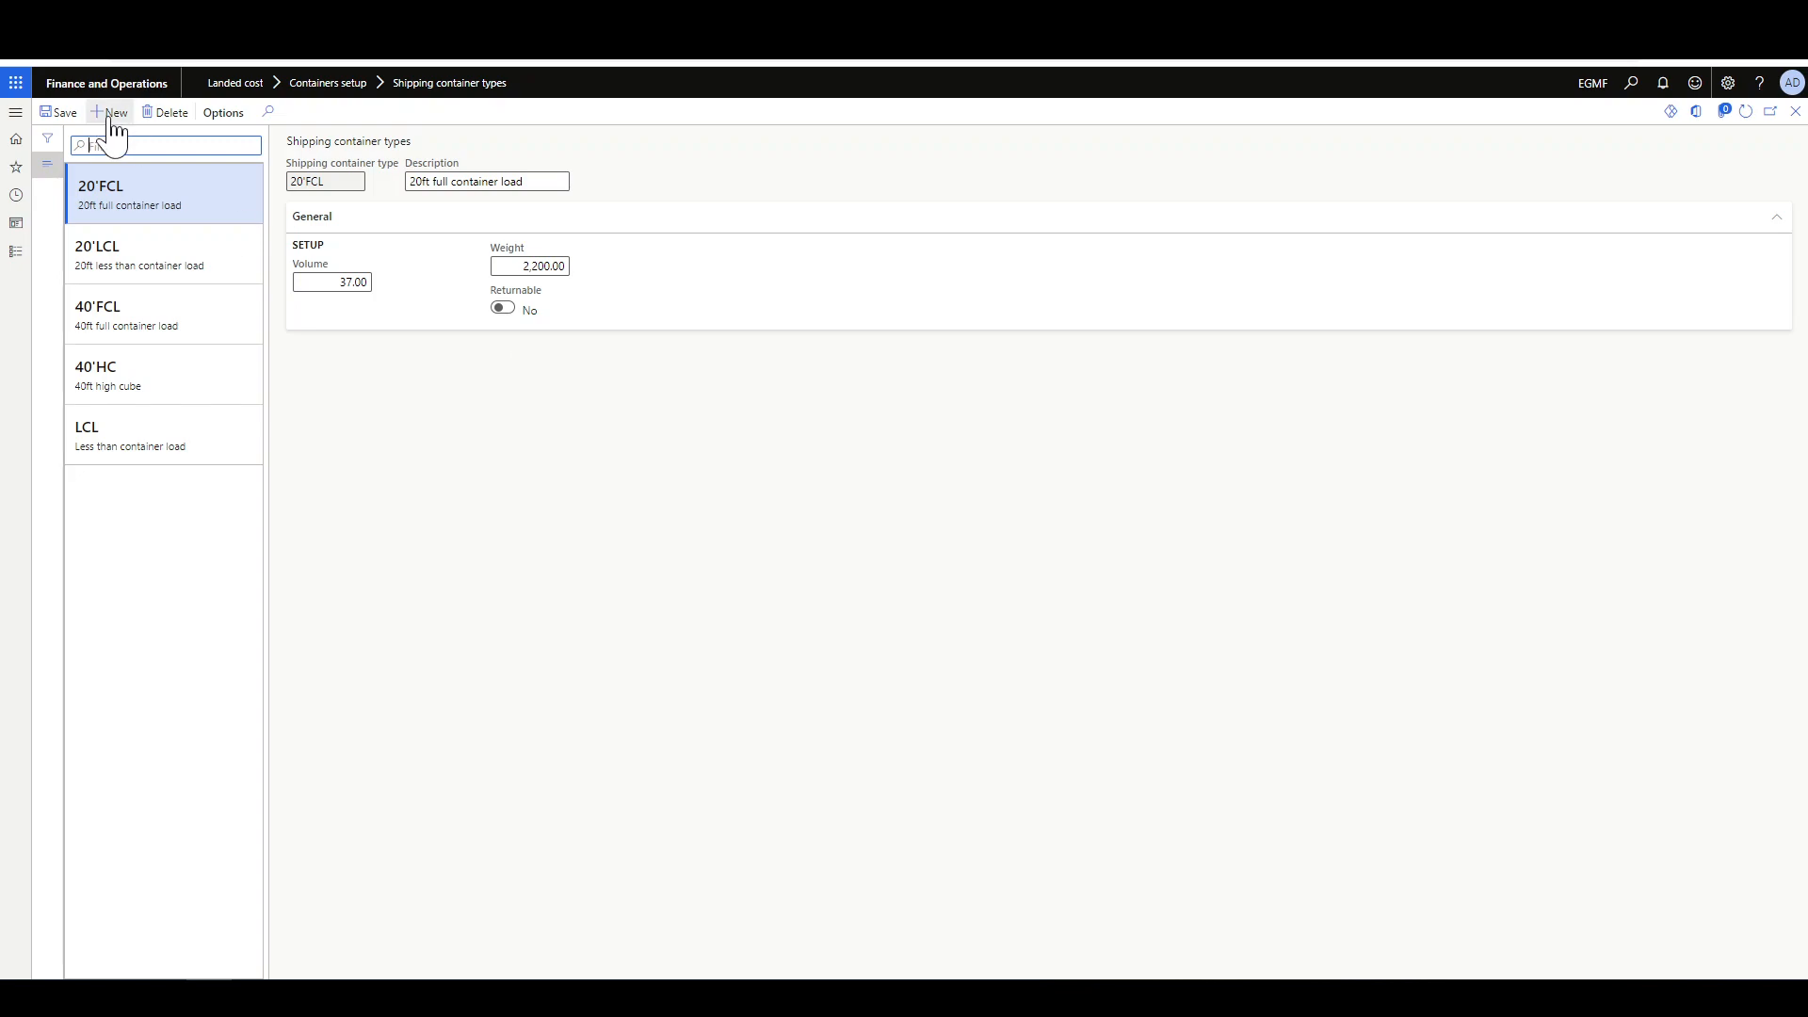
{"action": "left_click", "coordinate": [107, 90]}
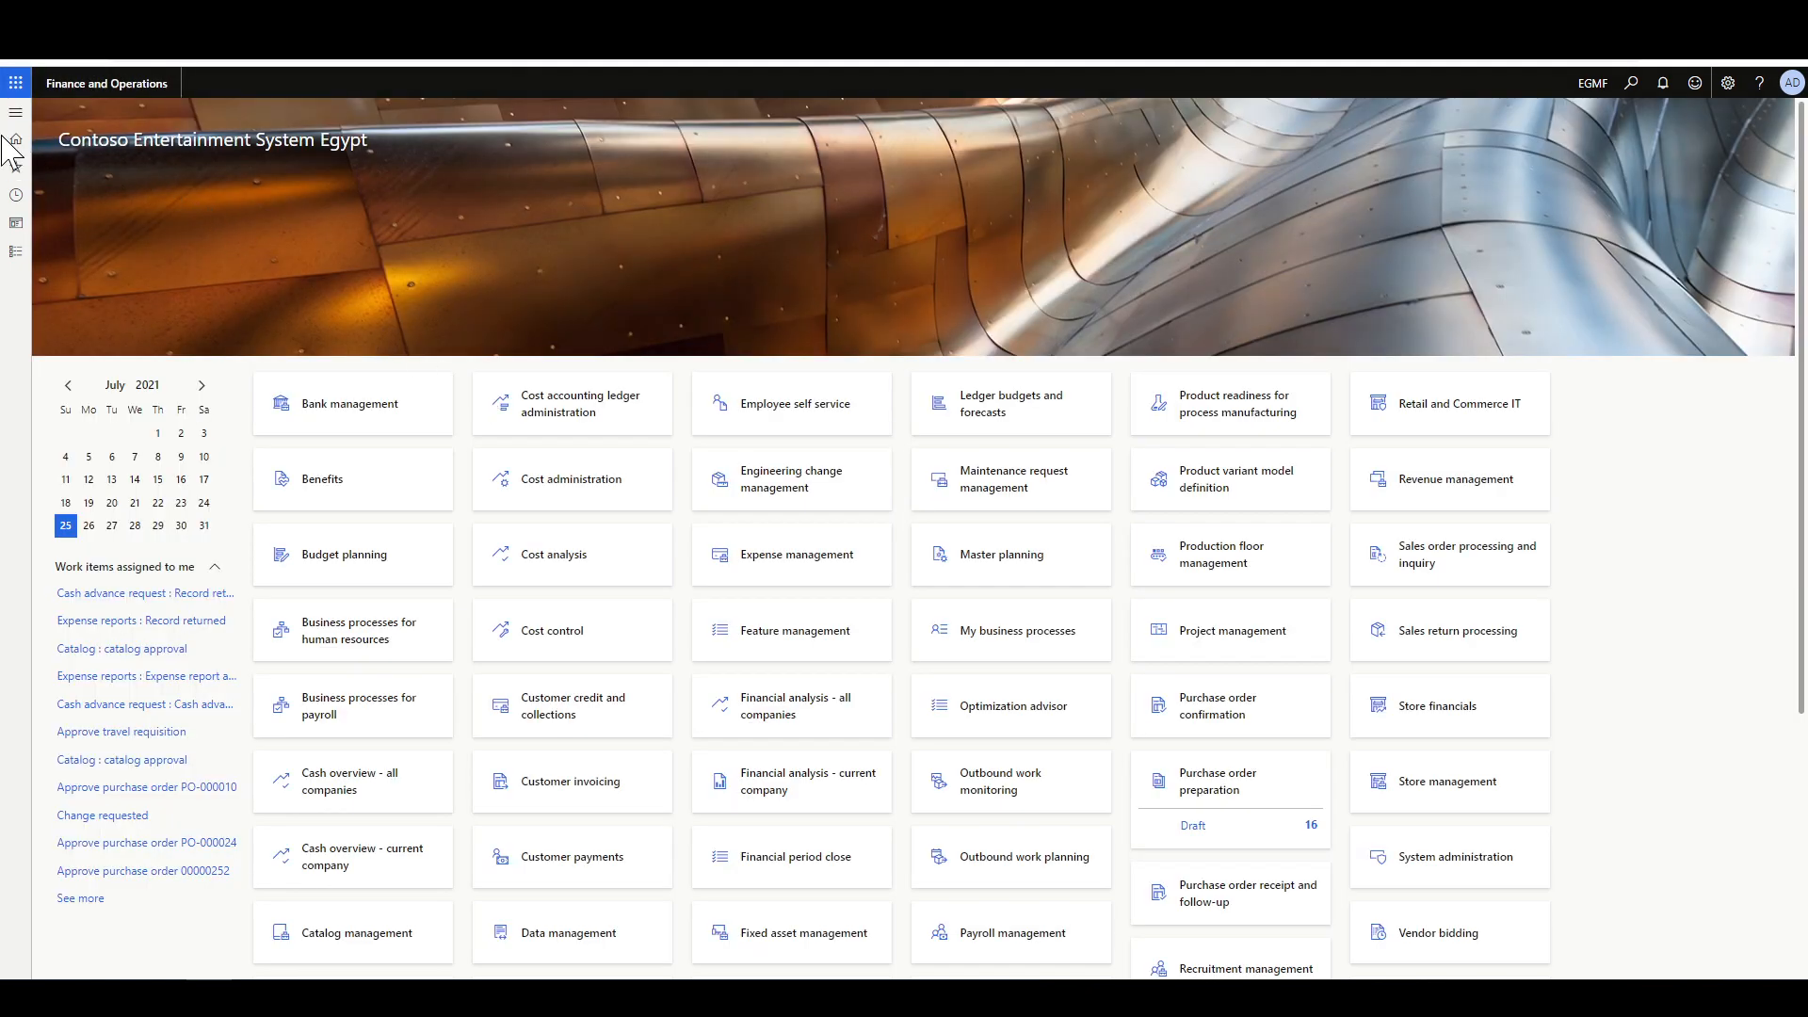
- Open the Shipping containers setup in edit mode and review the containers with their assigned container types
{"action": "left_click", "coordinate": [17, 116]}
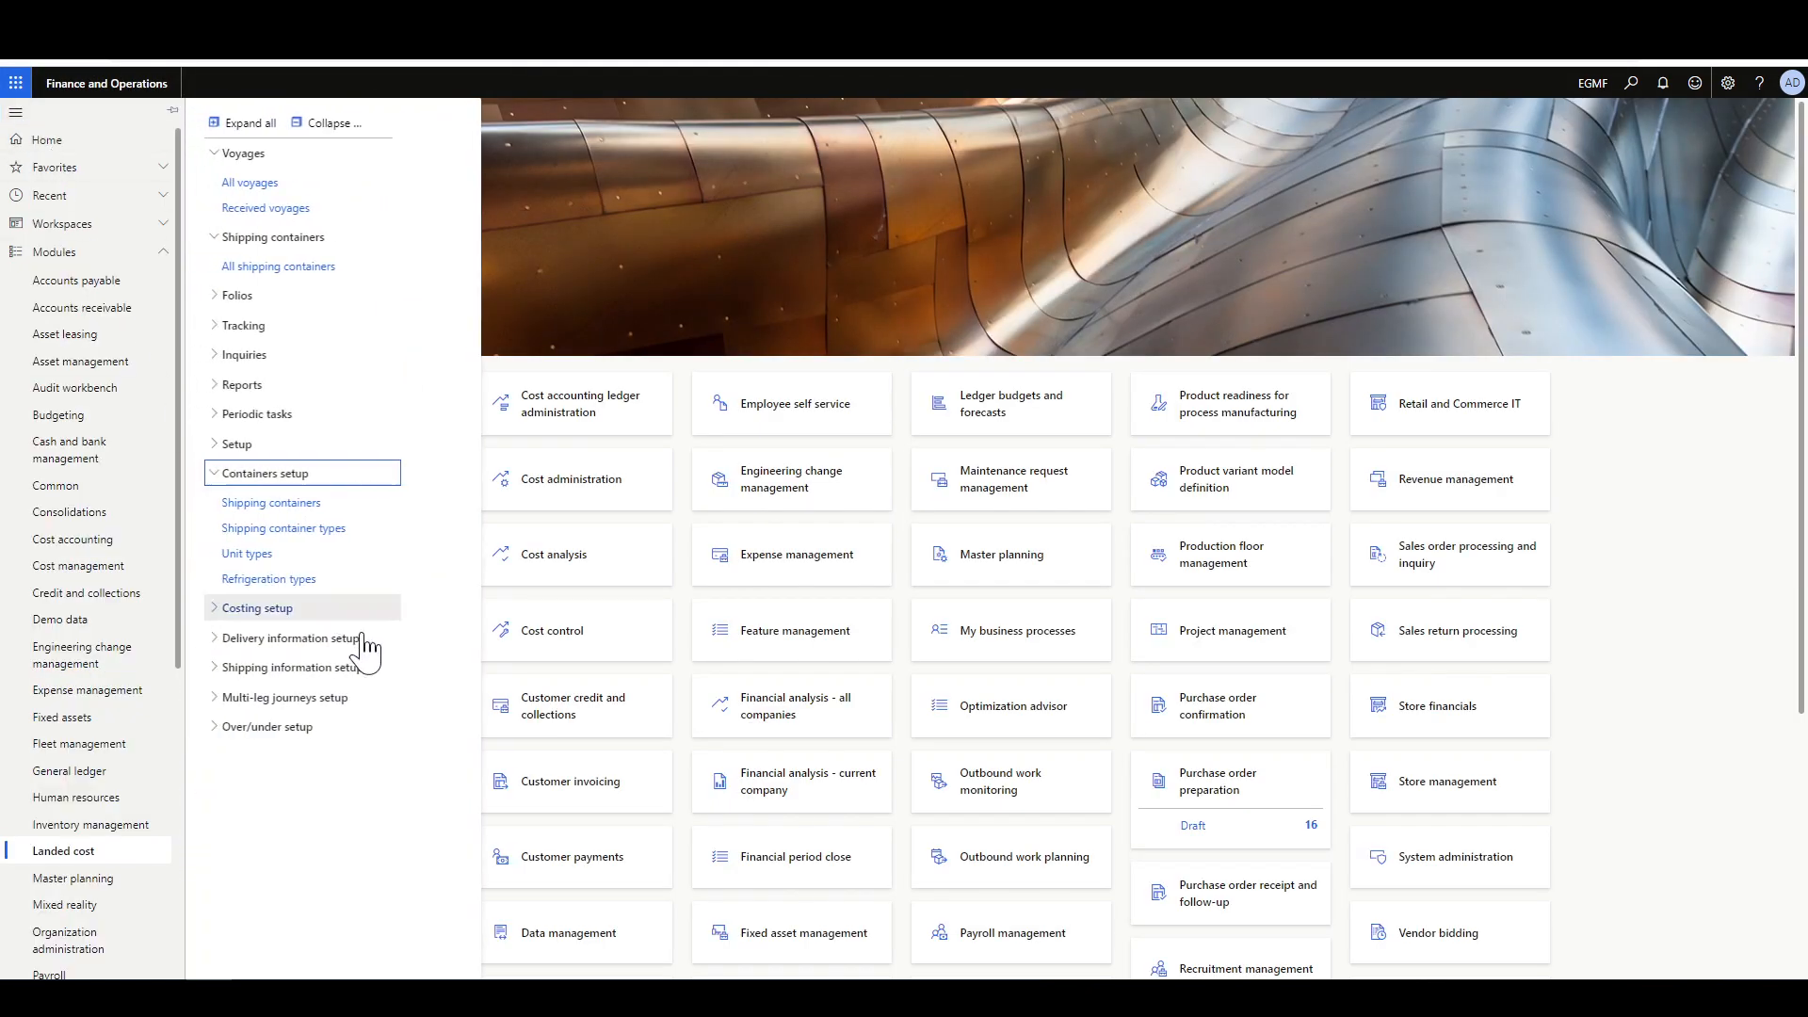
{"action": "left_click", "coordinate": [283, 503]}
{"action": "left_click", "coordinate": [59, 114]}
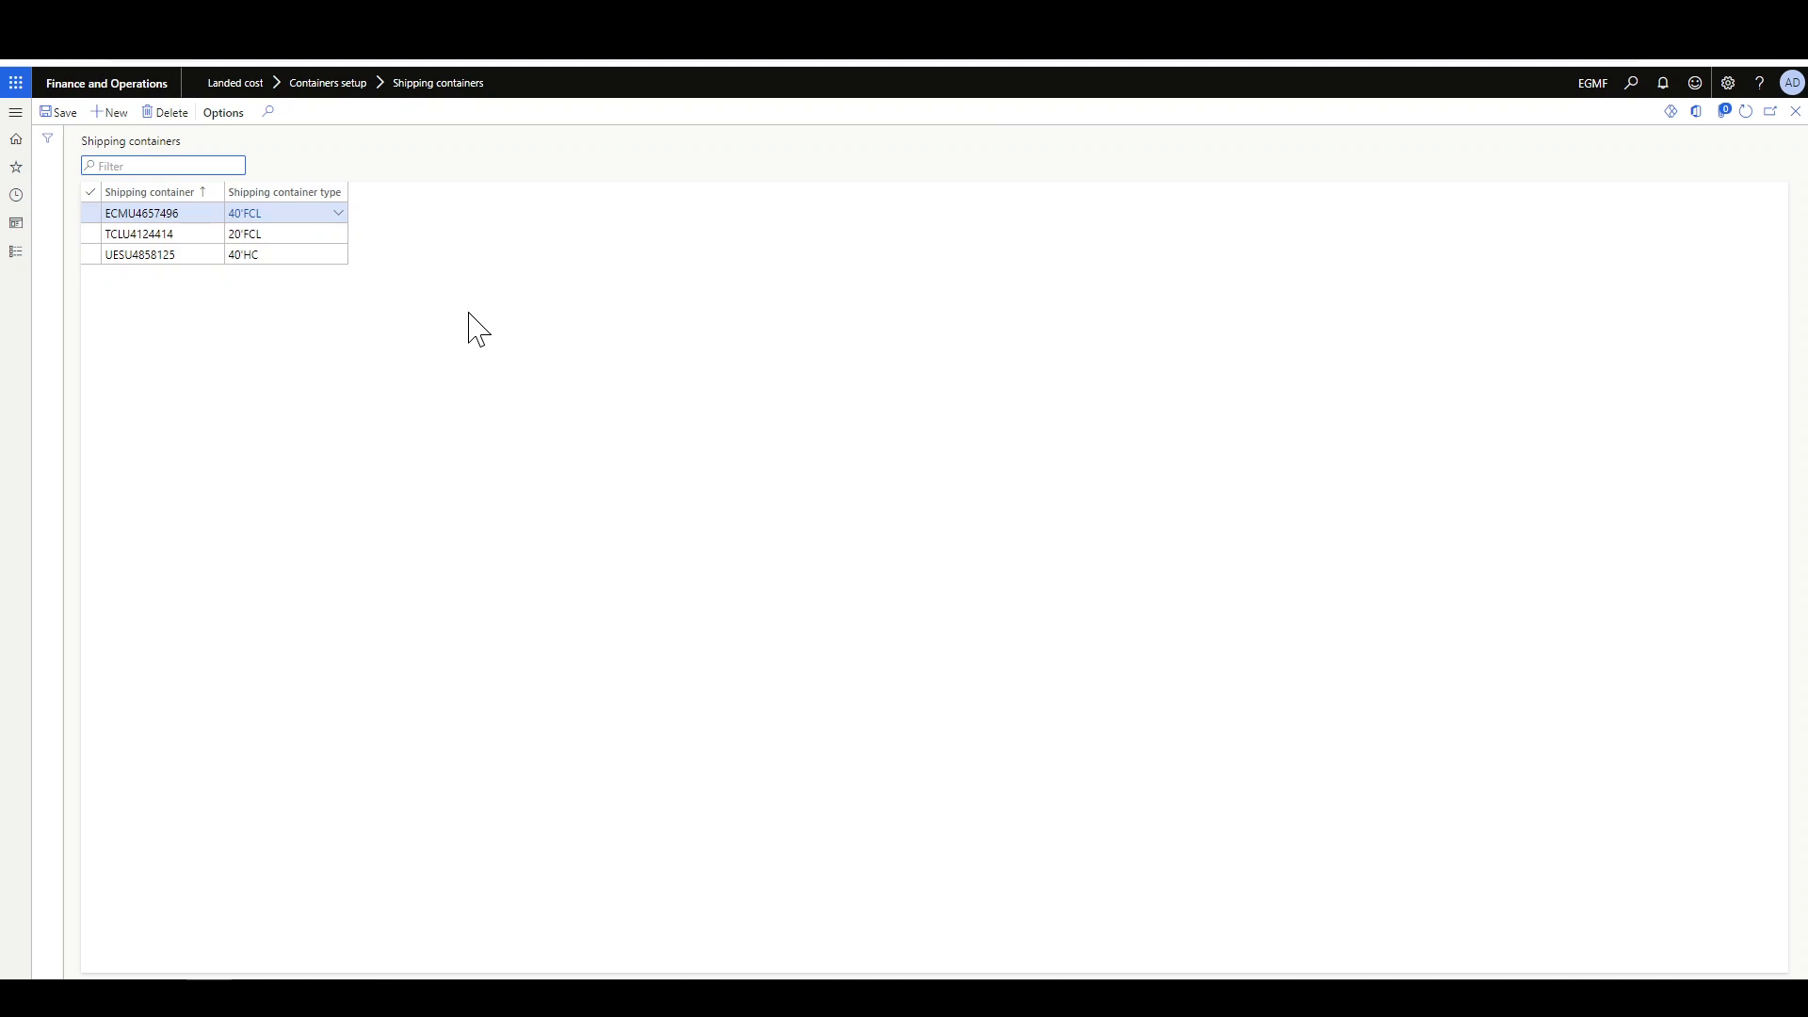
{"action": "left_click", "coordinate": [104, 87]}
- Open the Unit types page in the containers setup in edit mode and review its entries
{"action": "left_click", "coordinate": [15, 111]}
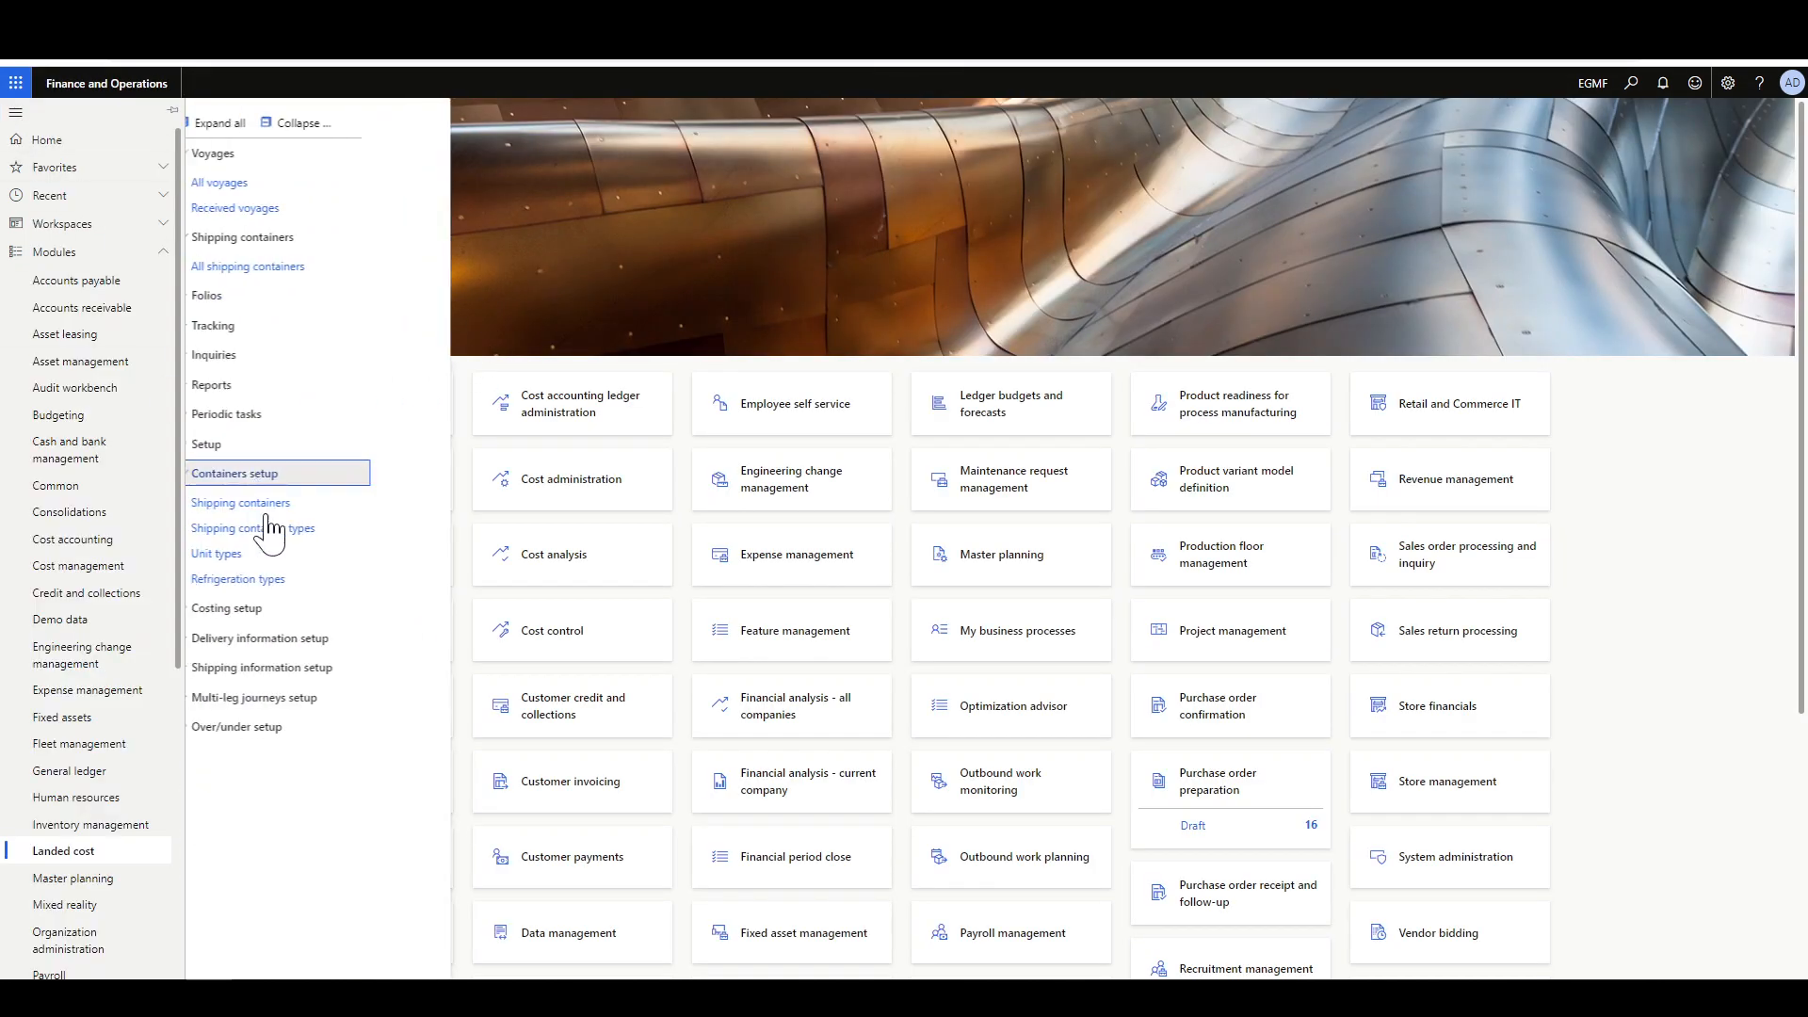
{"action": "left_click", "coordinate": [245, 553]}
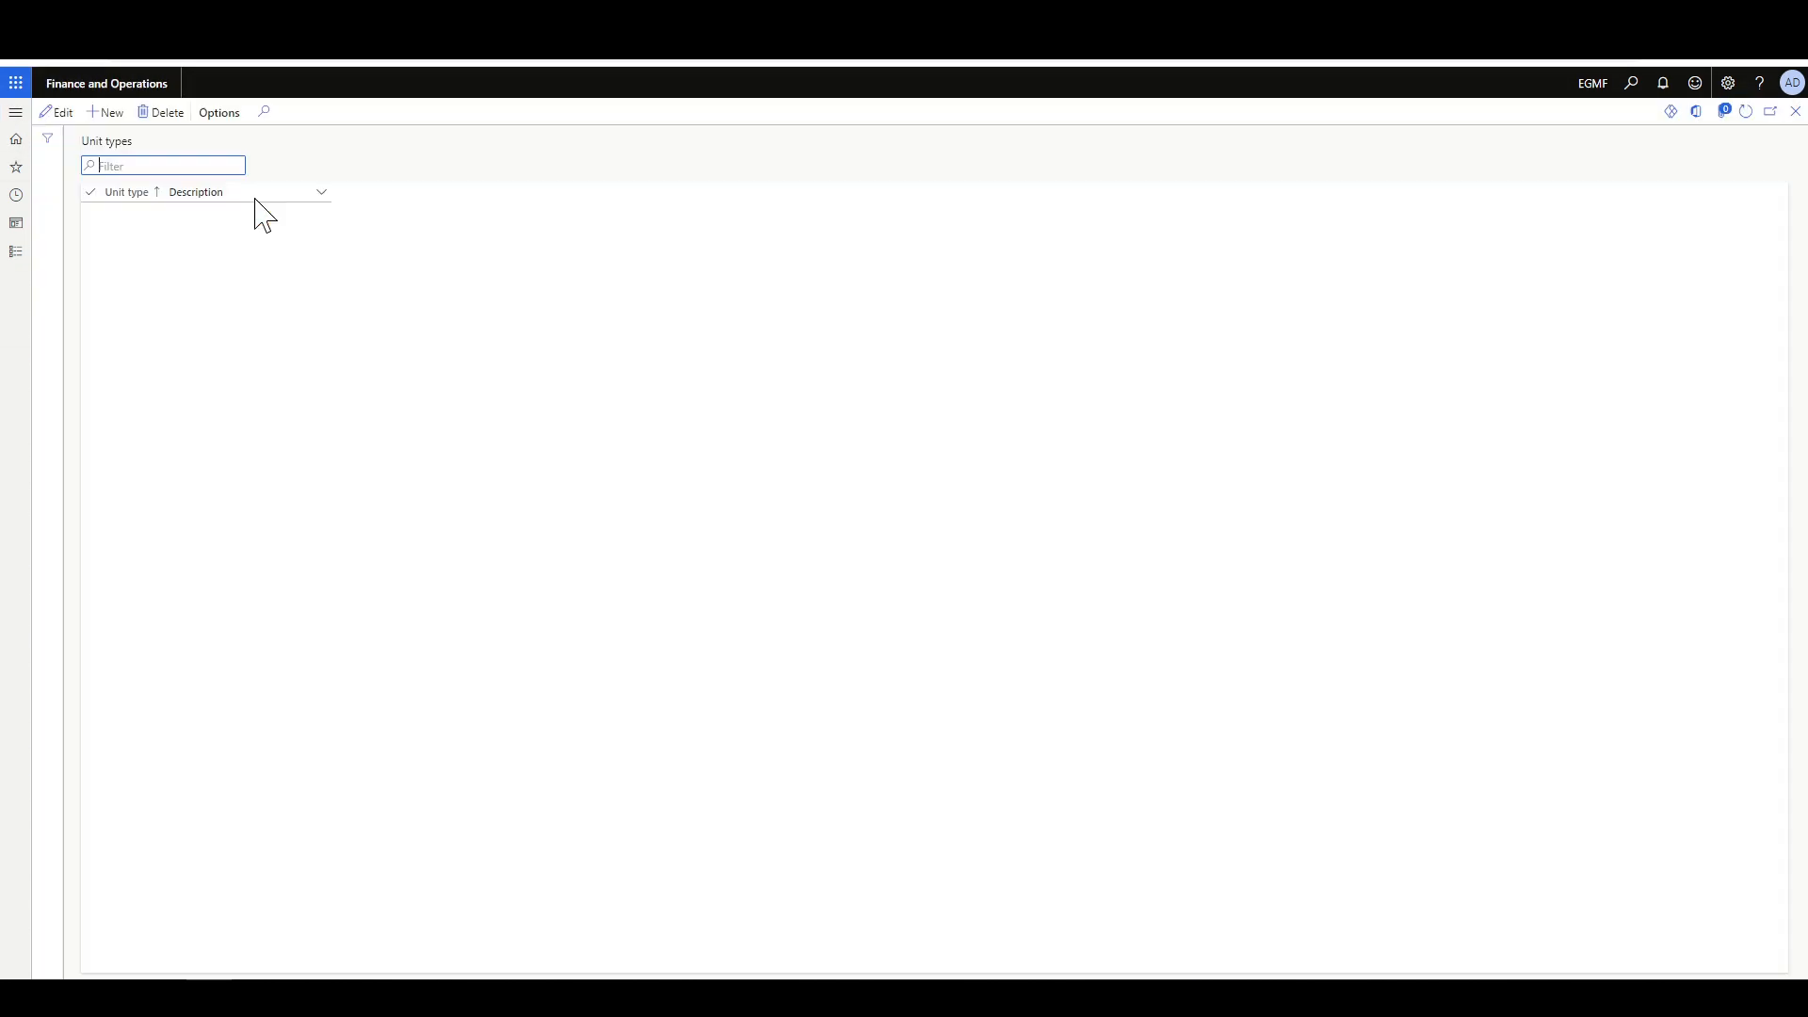
{"action": "left_click", "coordinate": [62, 113]}
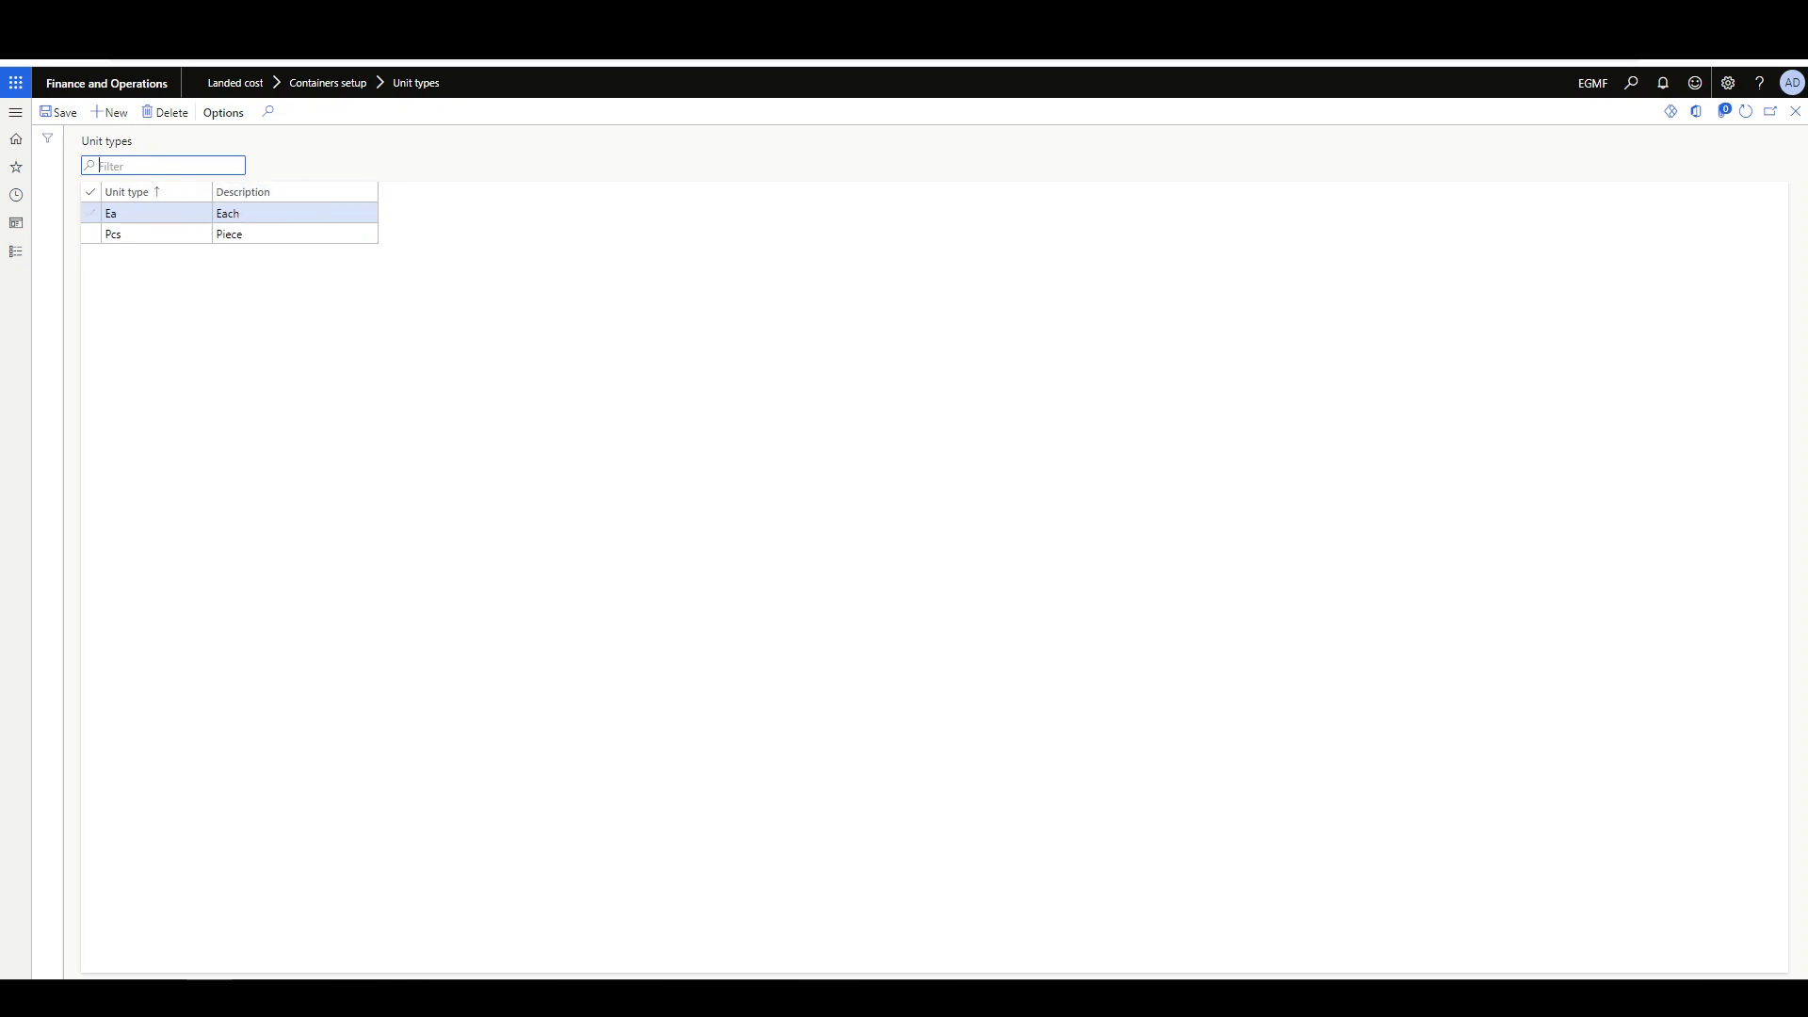
{"action": "left_click", "coordinate": [105, 84]}
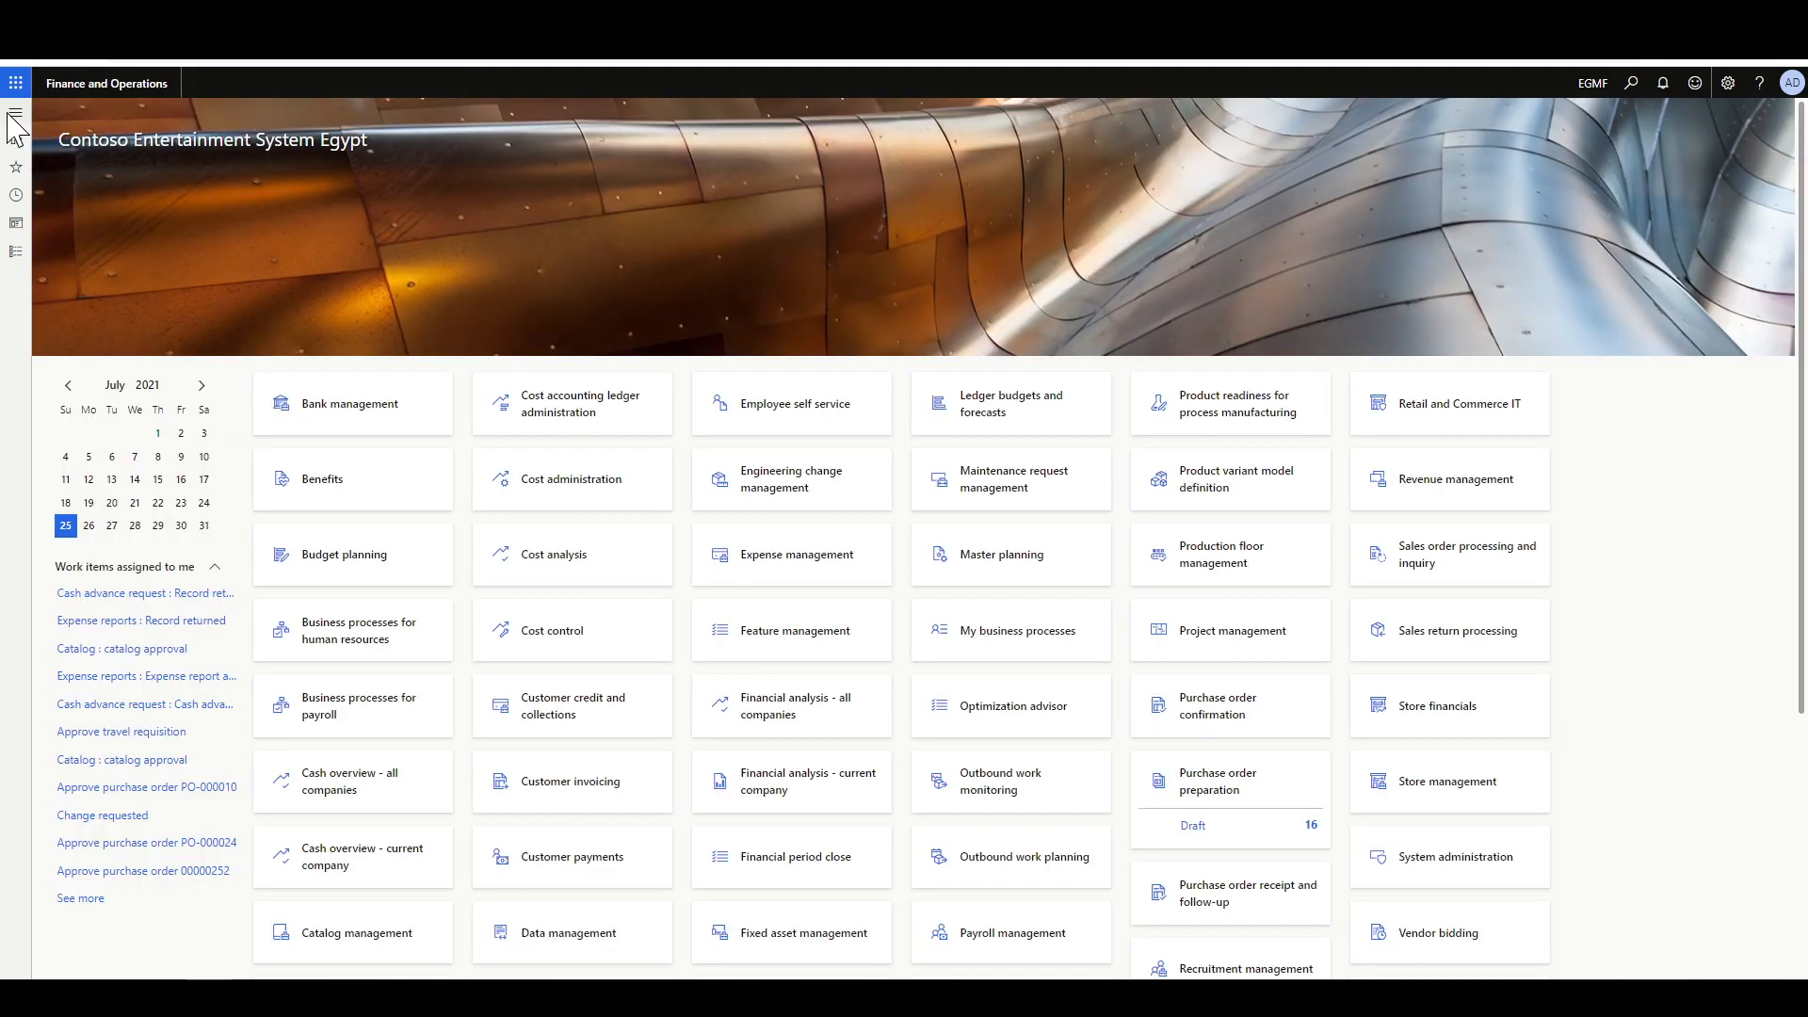
- Open the Refrigeration types page in the containers setup and review the types and their descriptions
{"action": "left_click", "coordinate": [17, 115]}
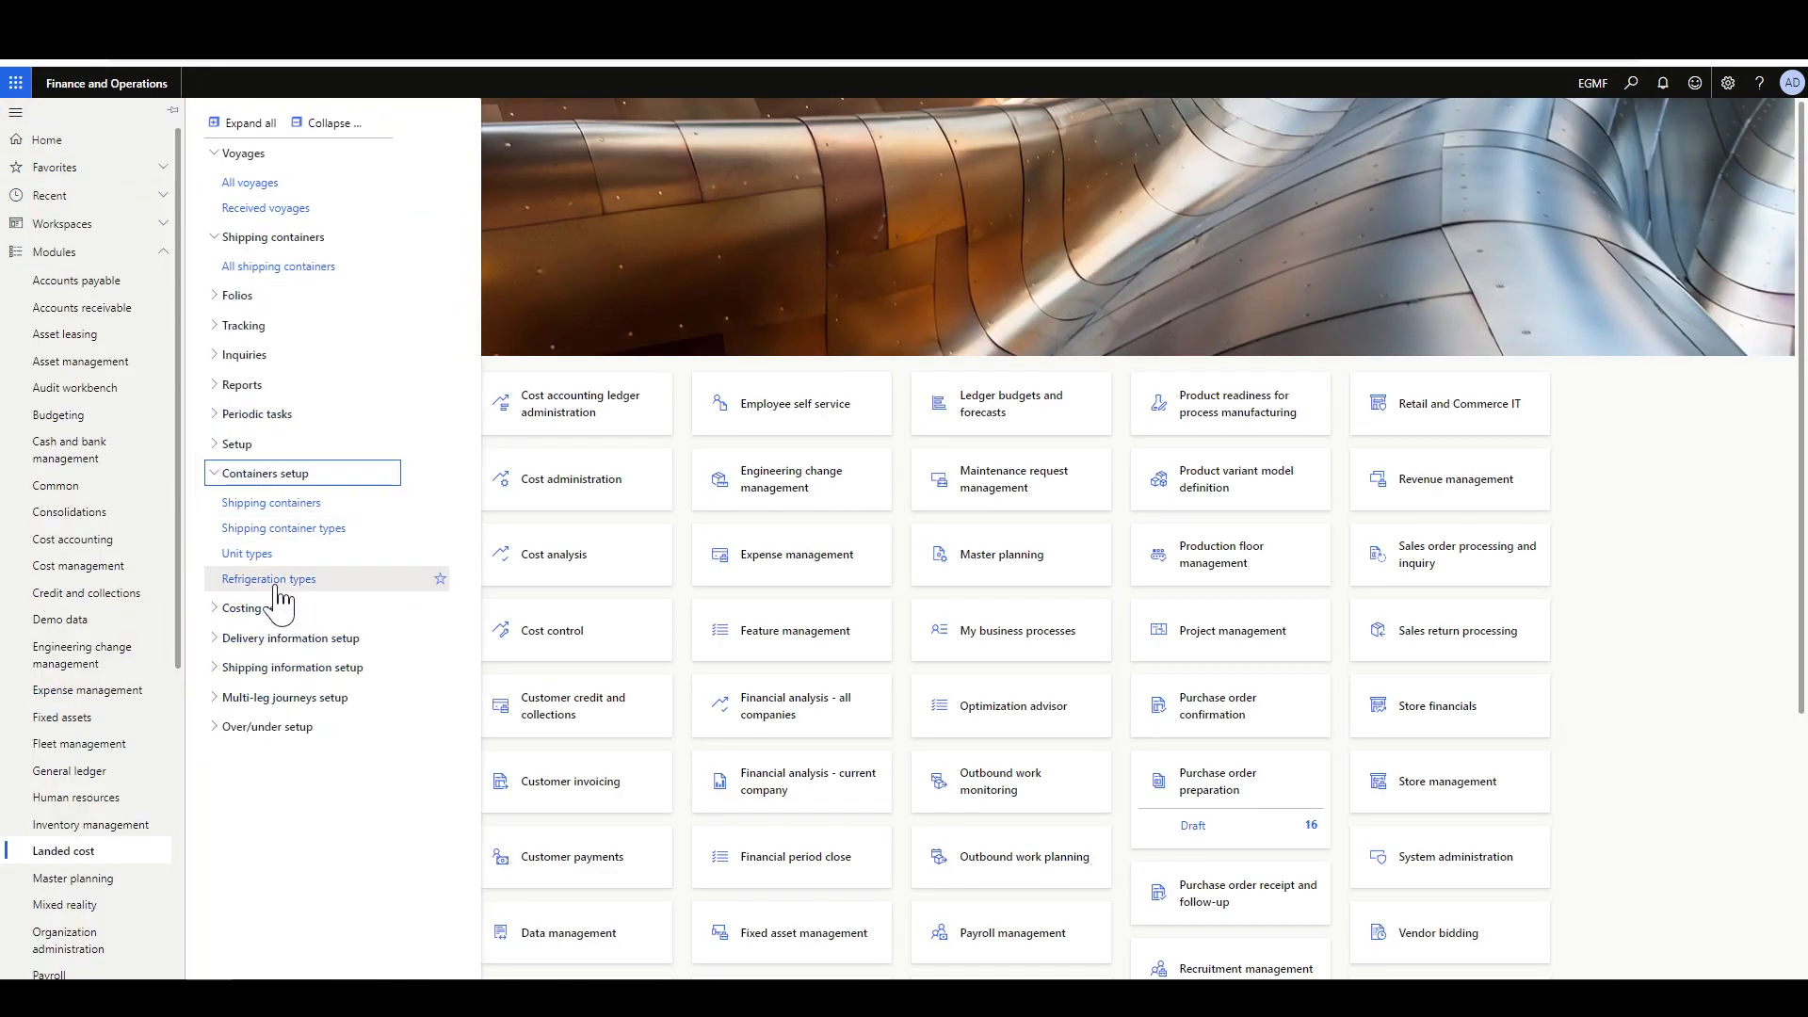
{"action": "left_click", "coordinate": [375, 563]}
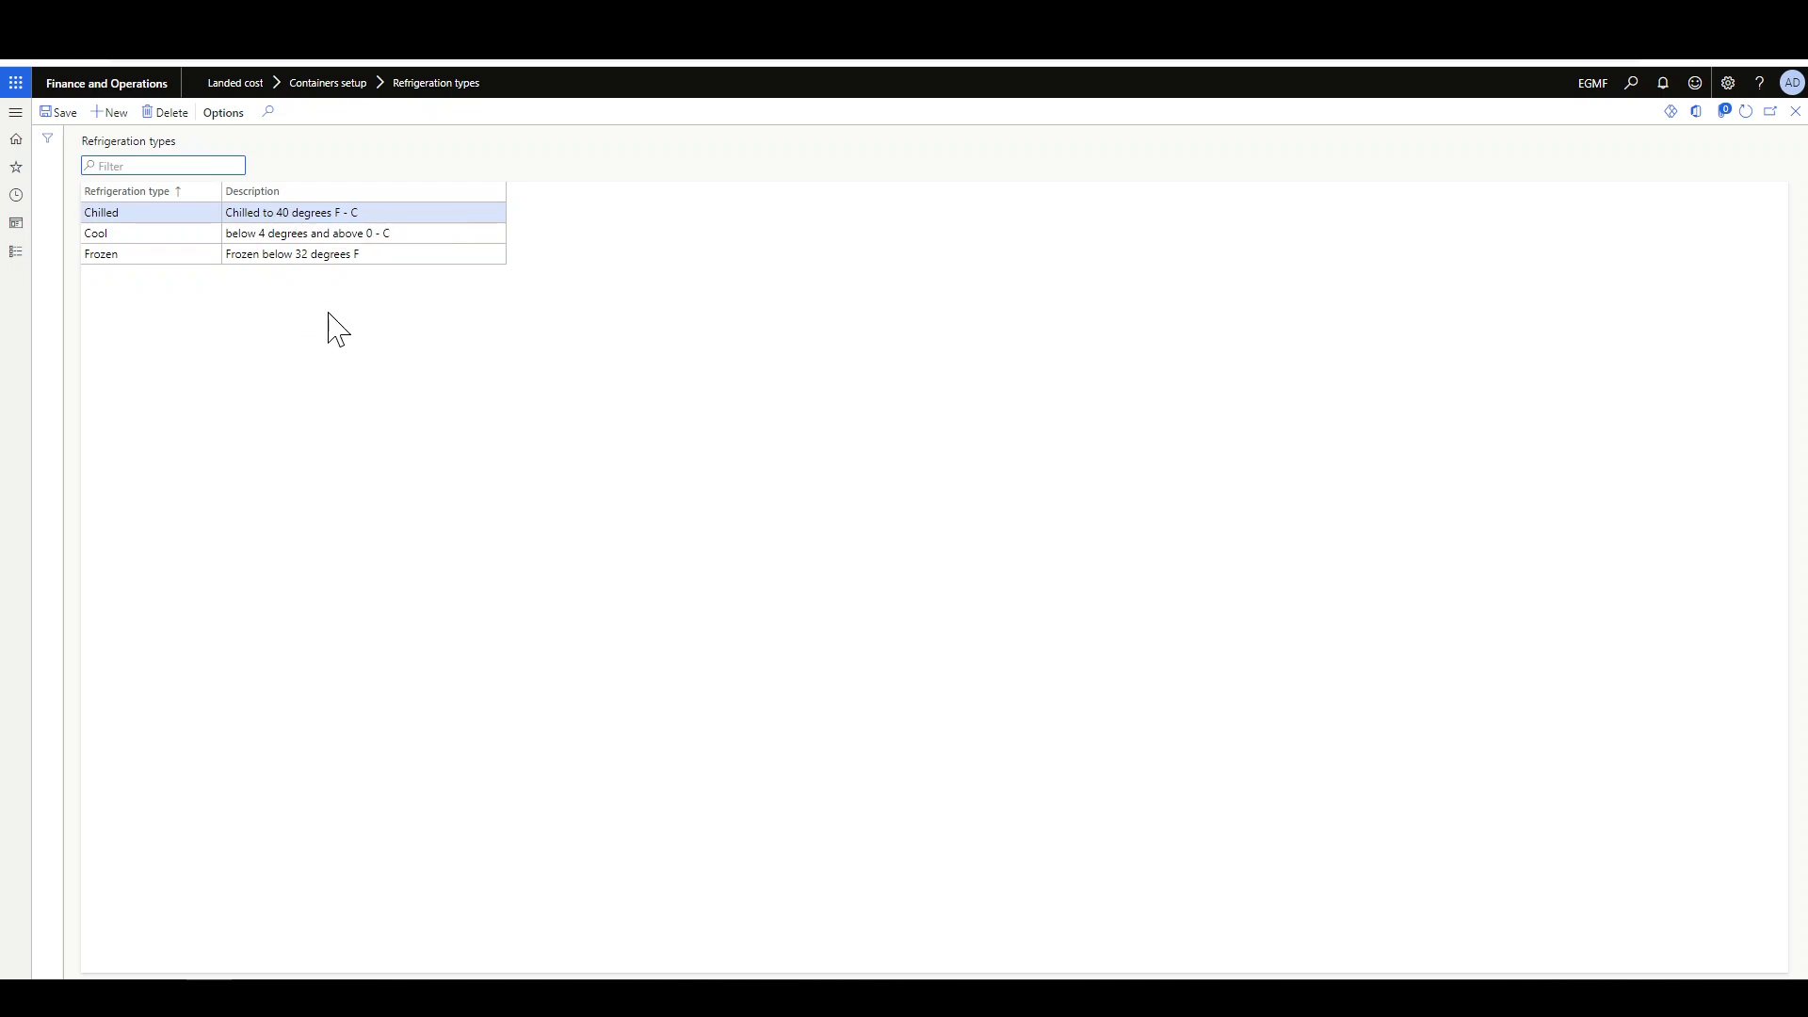
{"action": "key", "text": "alt+r"}
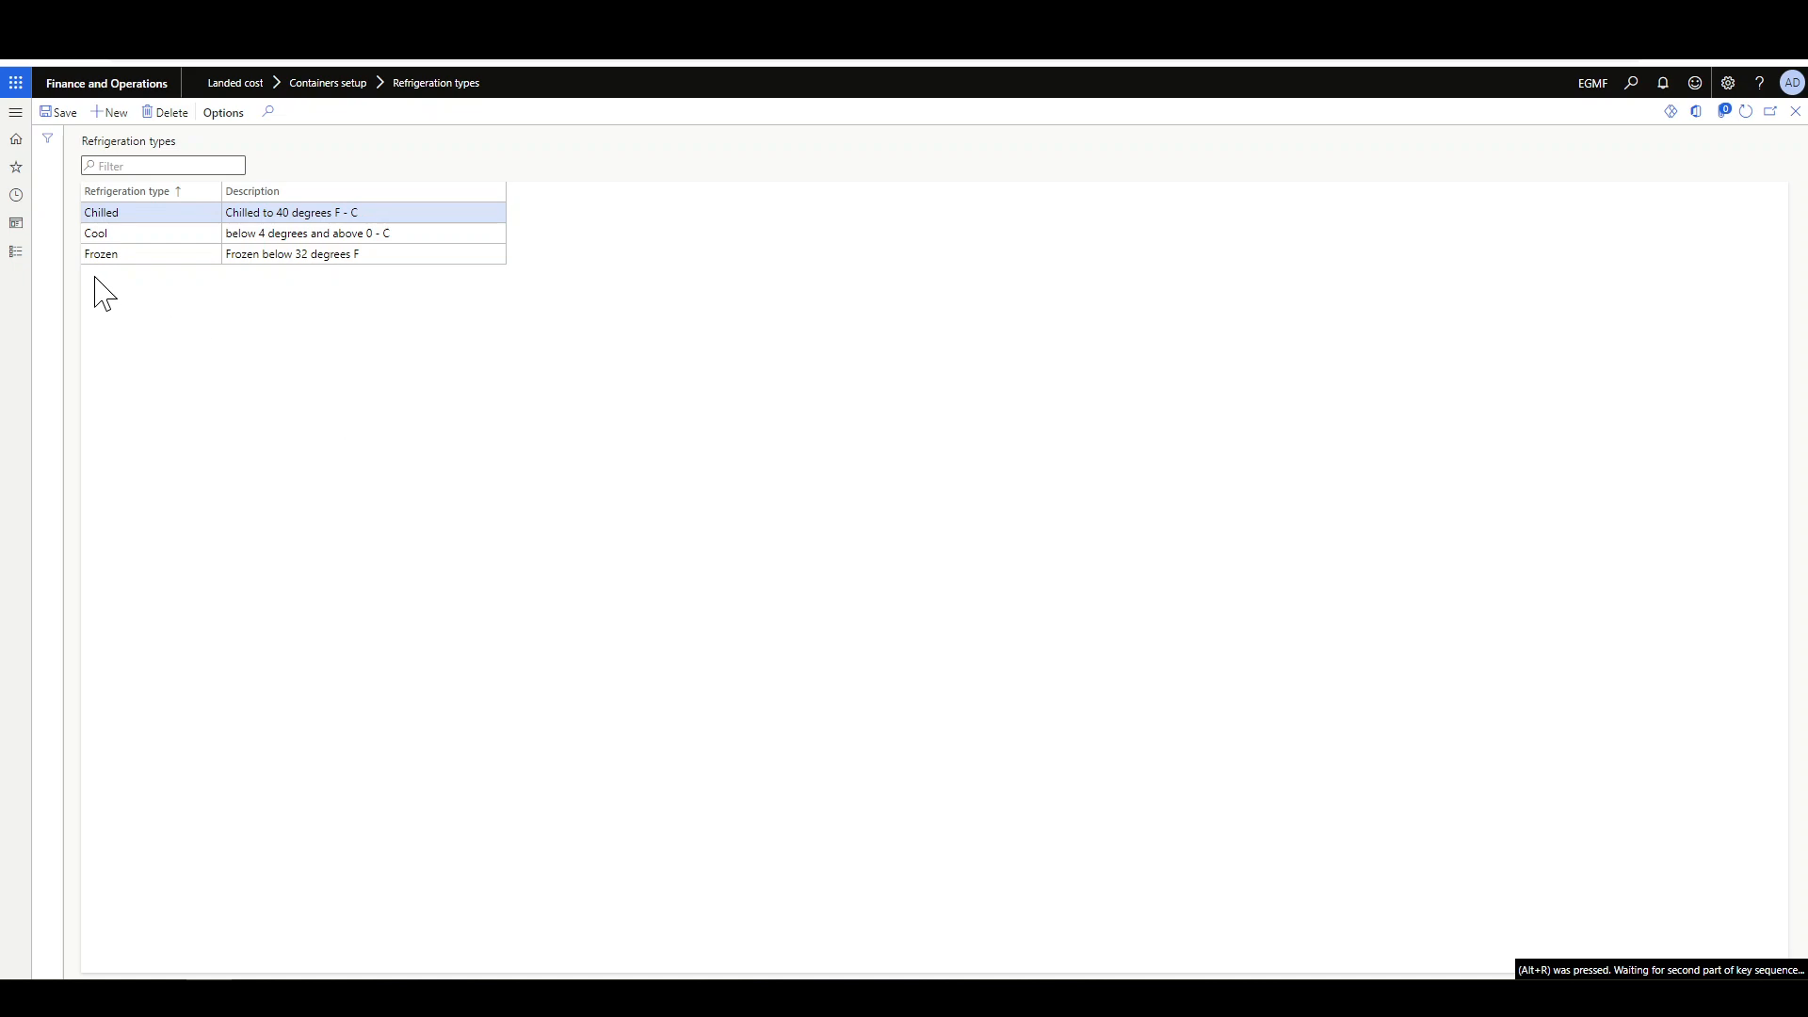
- Open the Description of goods page in the shipping information setup in edit mode and review its entries
{"action": "left_click", "coordinate": [15, 251]}
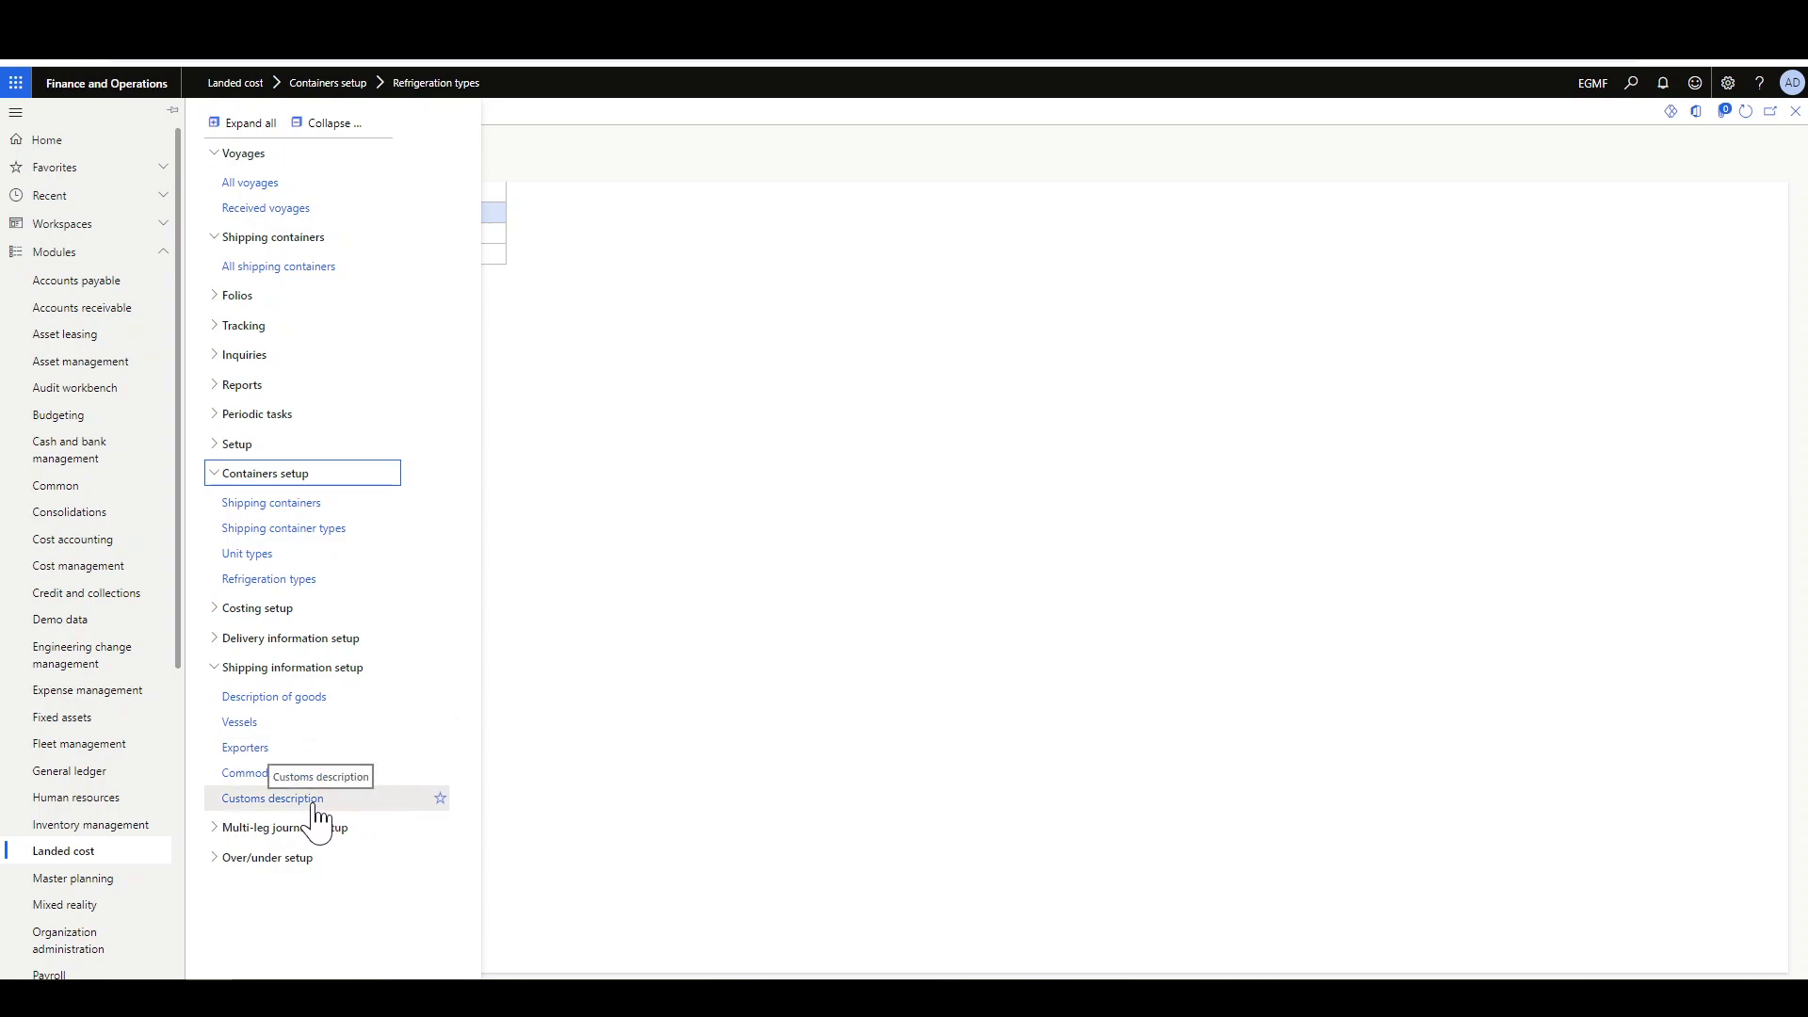
{"action": "left_click", "coordinate": [274, 696]}
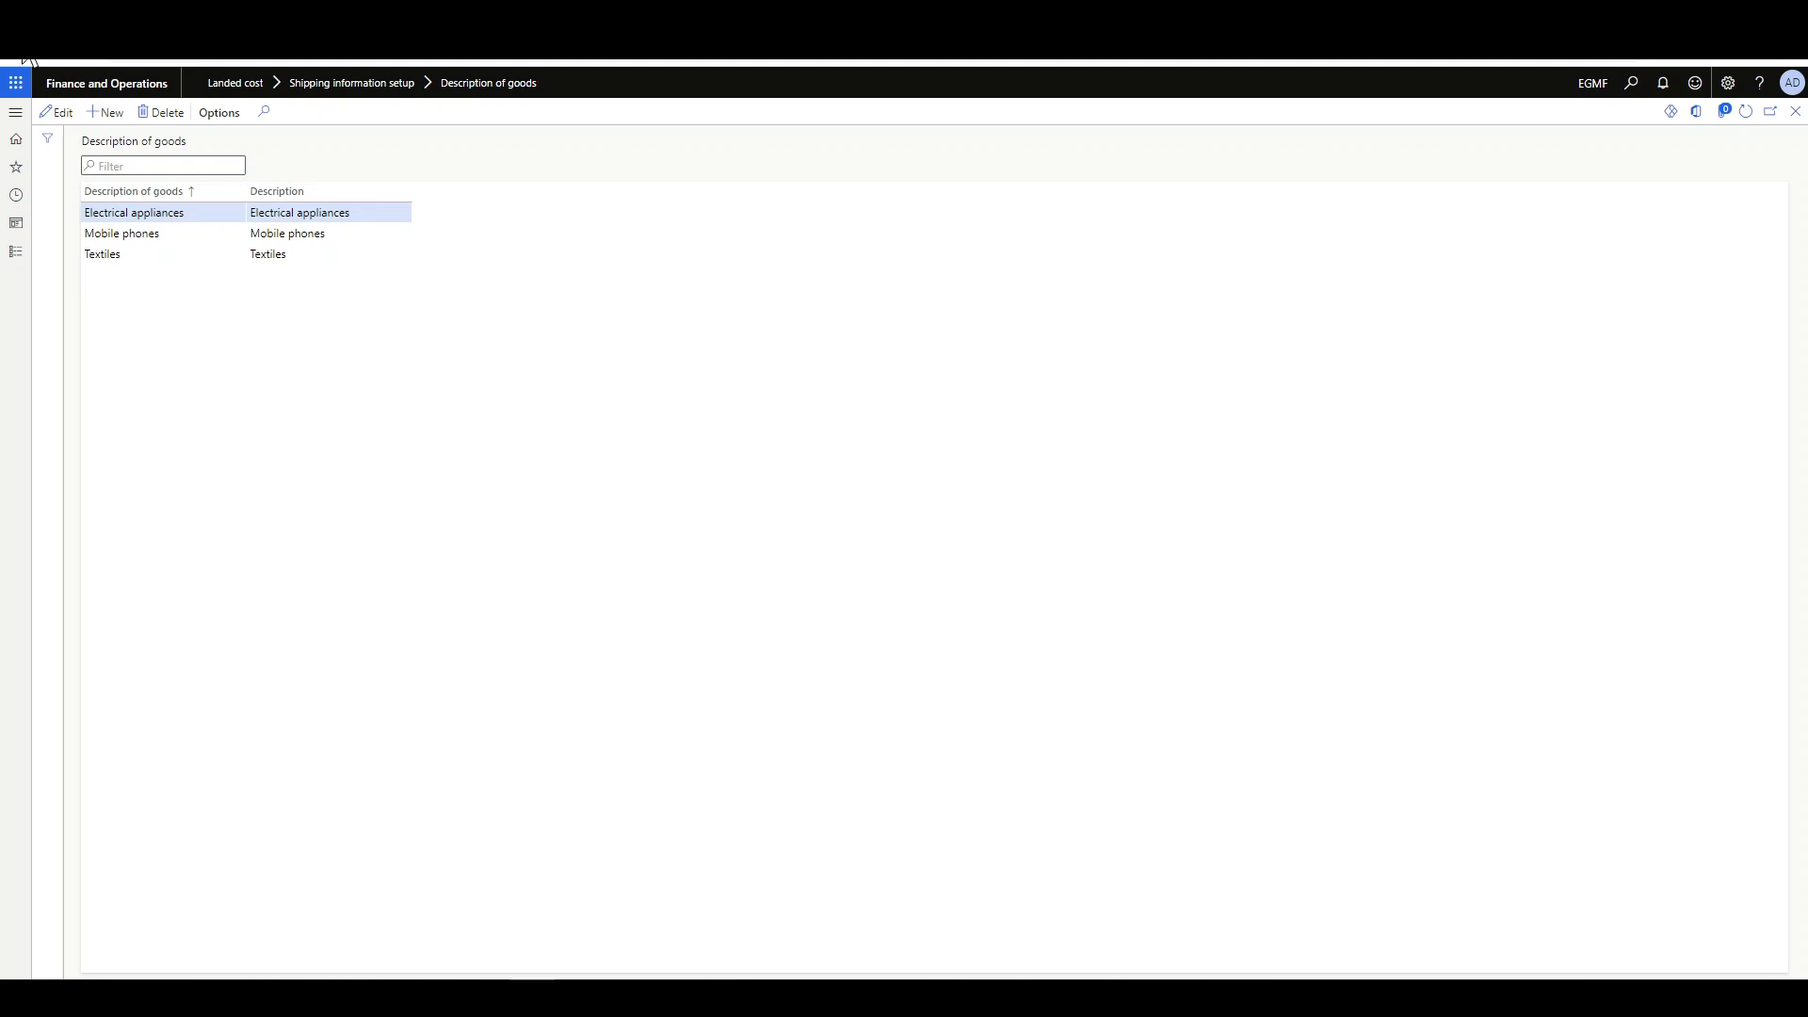
{"action": "left_click", "coordinate": [56, 112]}
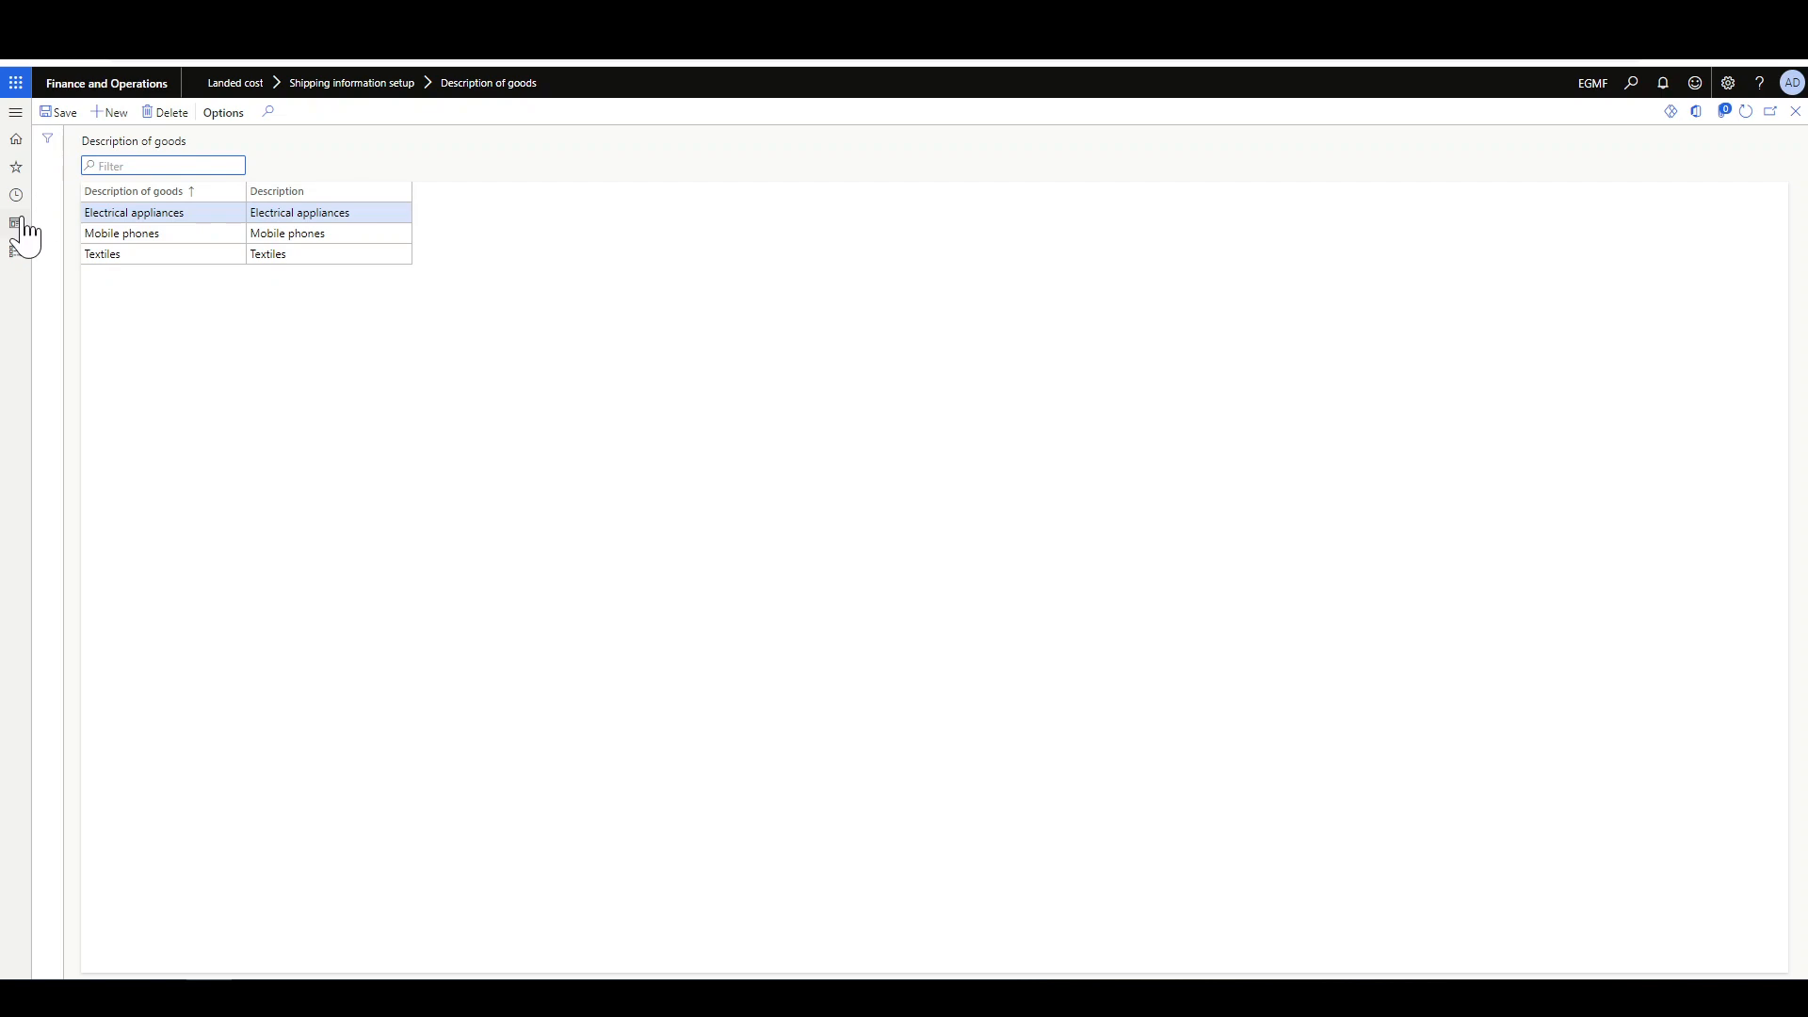
- Open the Vessels page in the shipping information setup and review the vessels and their modes of delivery
{"action": "left_click", "coordinate": [24, 266]}
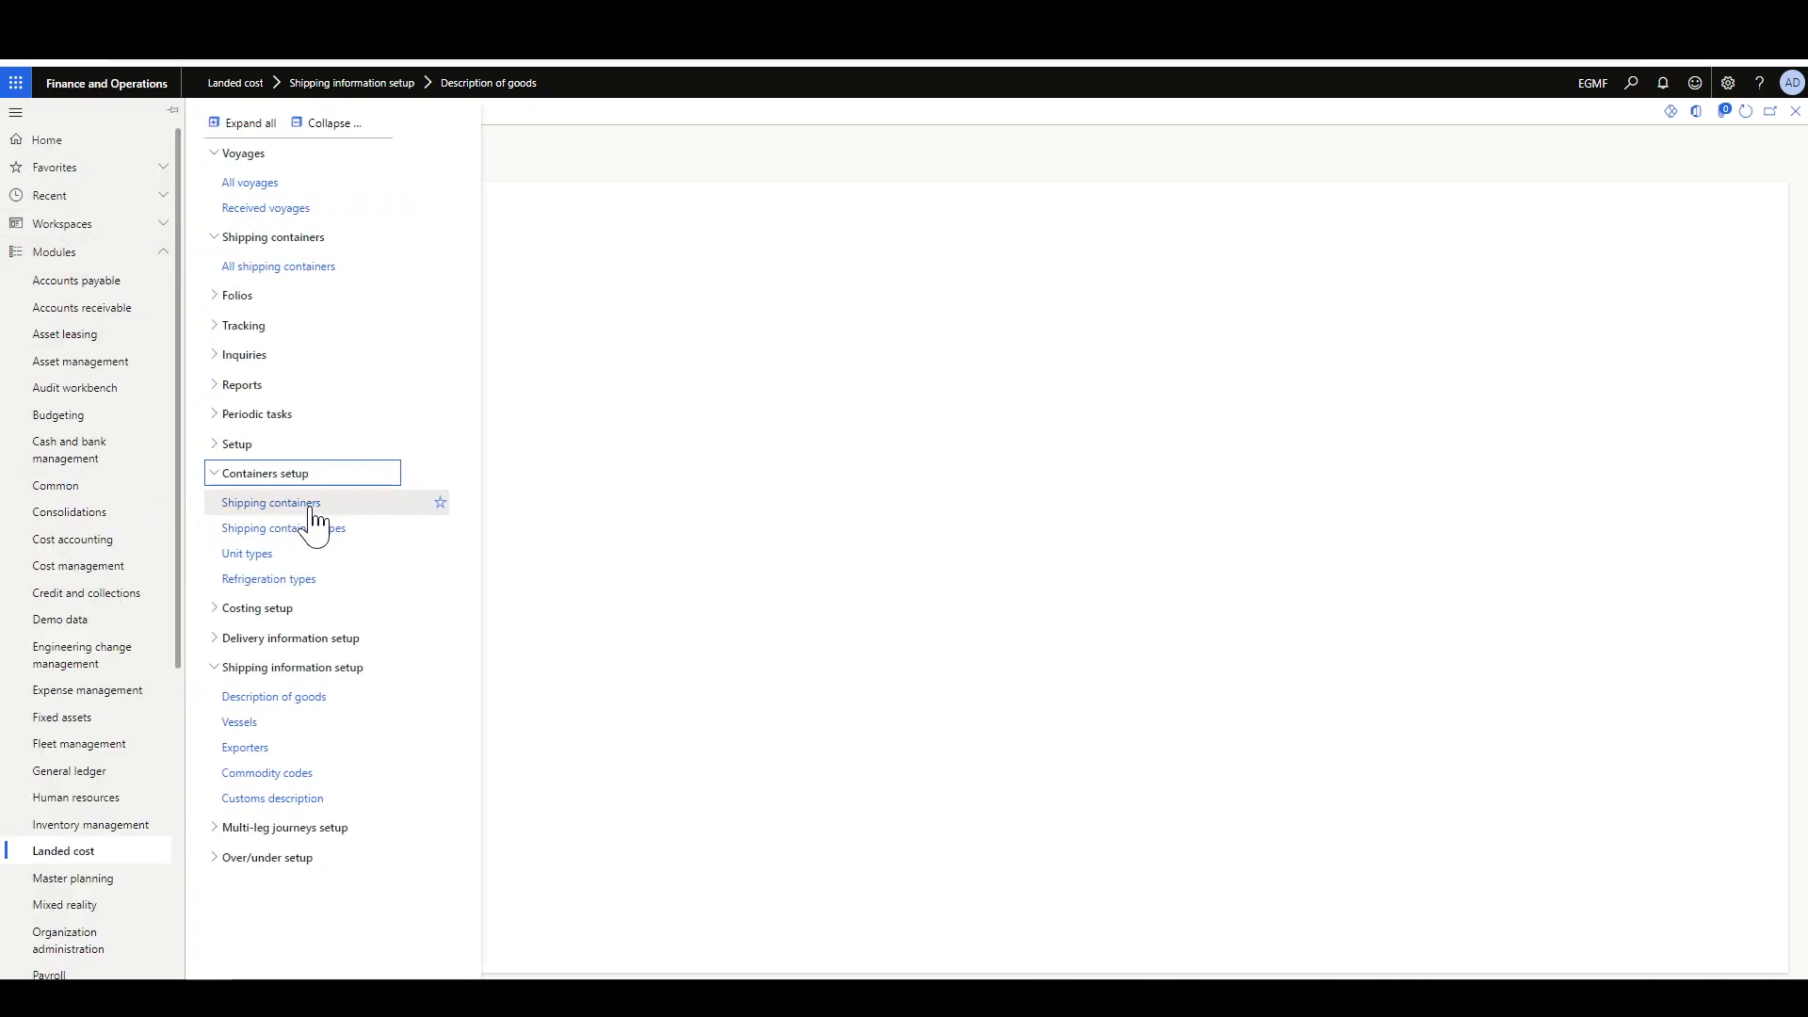
{"action": "left_click", "coordinate": [239, 721]}
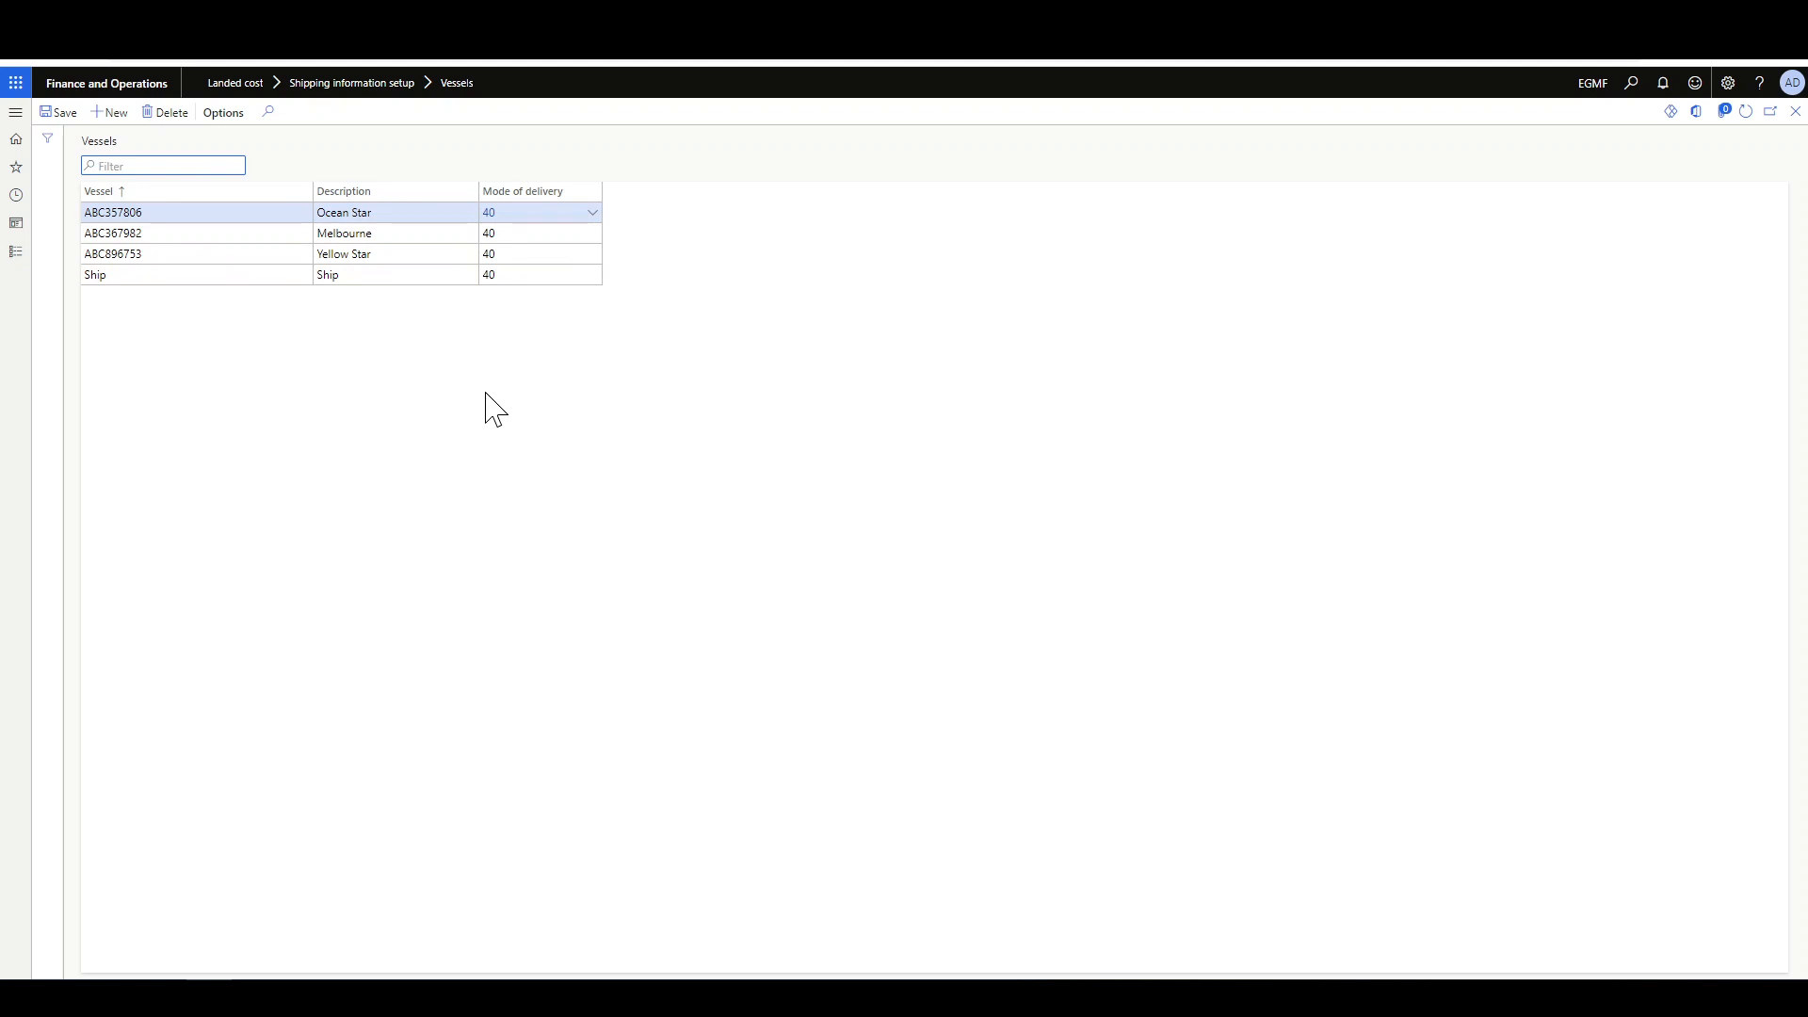
{"action": "left_click", "coordinate": [94, 84]}
{"action": "left_click", "coordinate": [16, 251]}
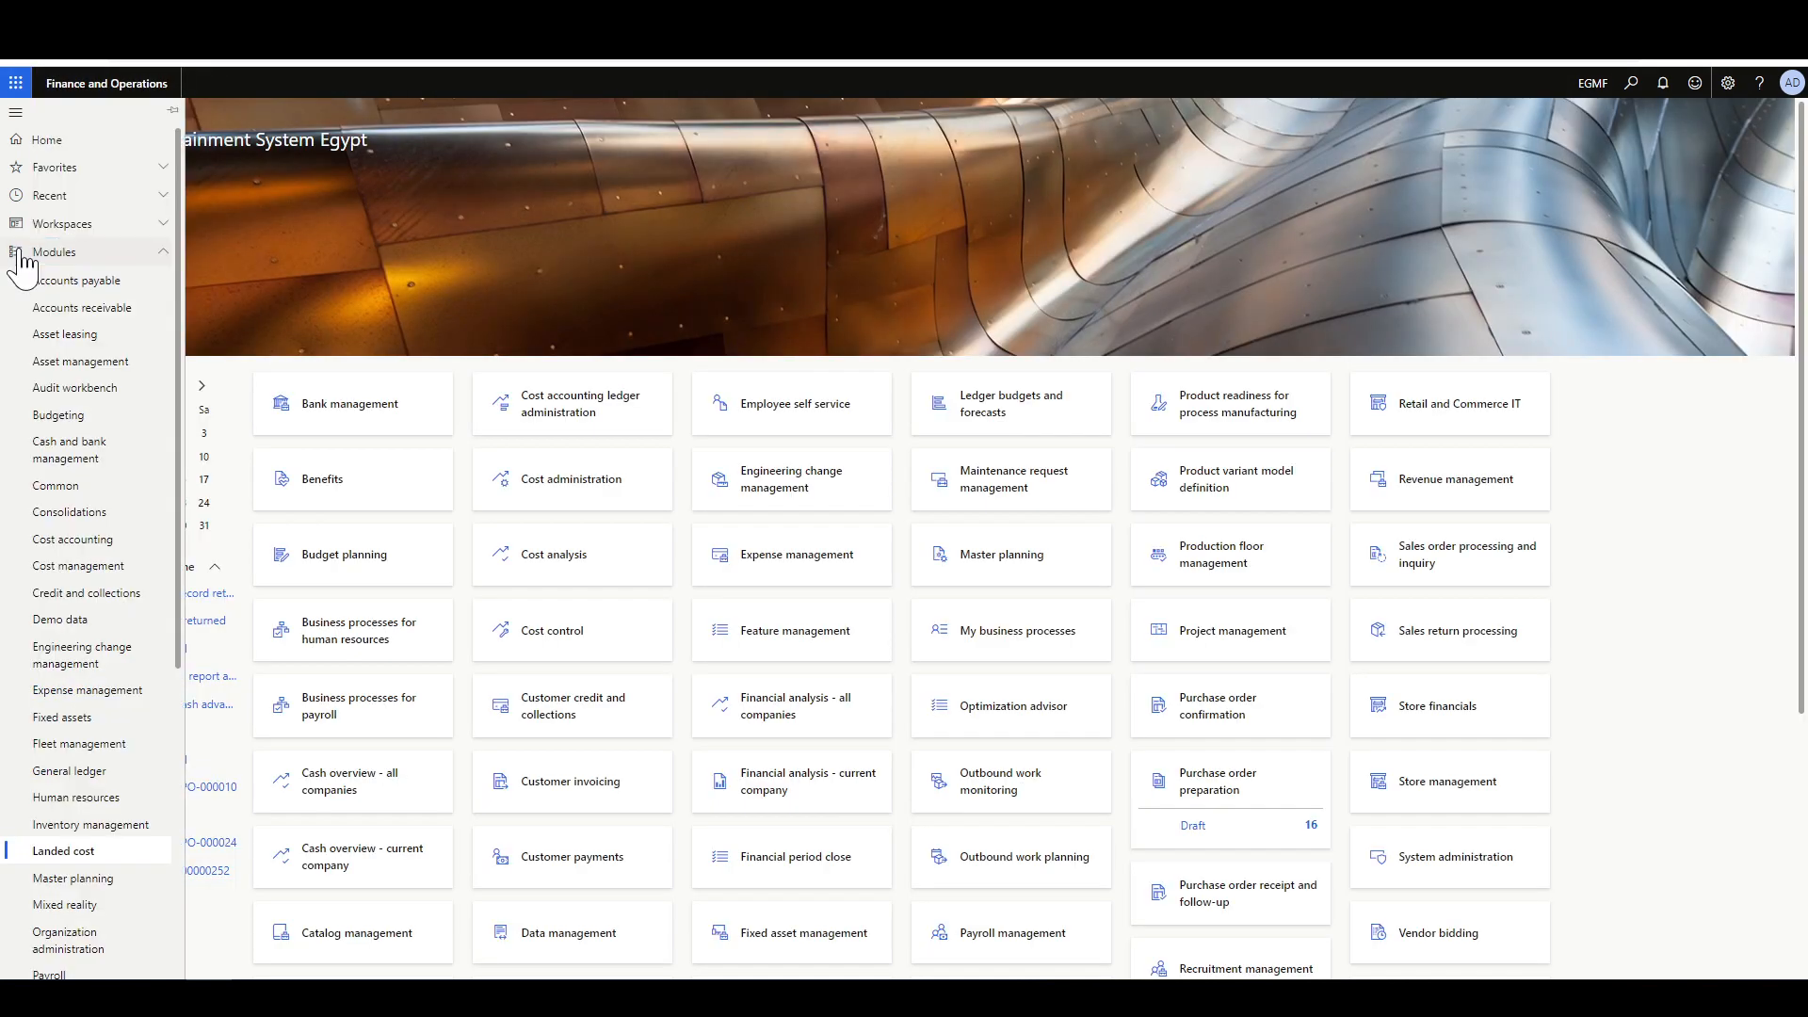
- Open the Exporters page in Landed cost's shipping information setup and review the exporters and their names
{"action": "left_click", "coordinate": [63, 850]}
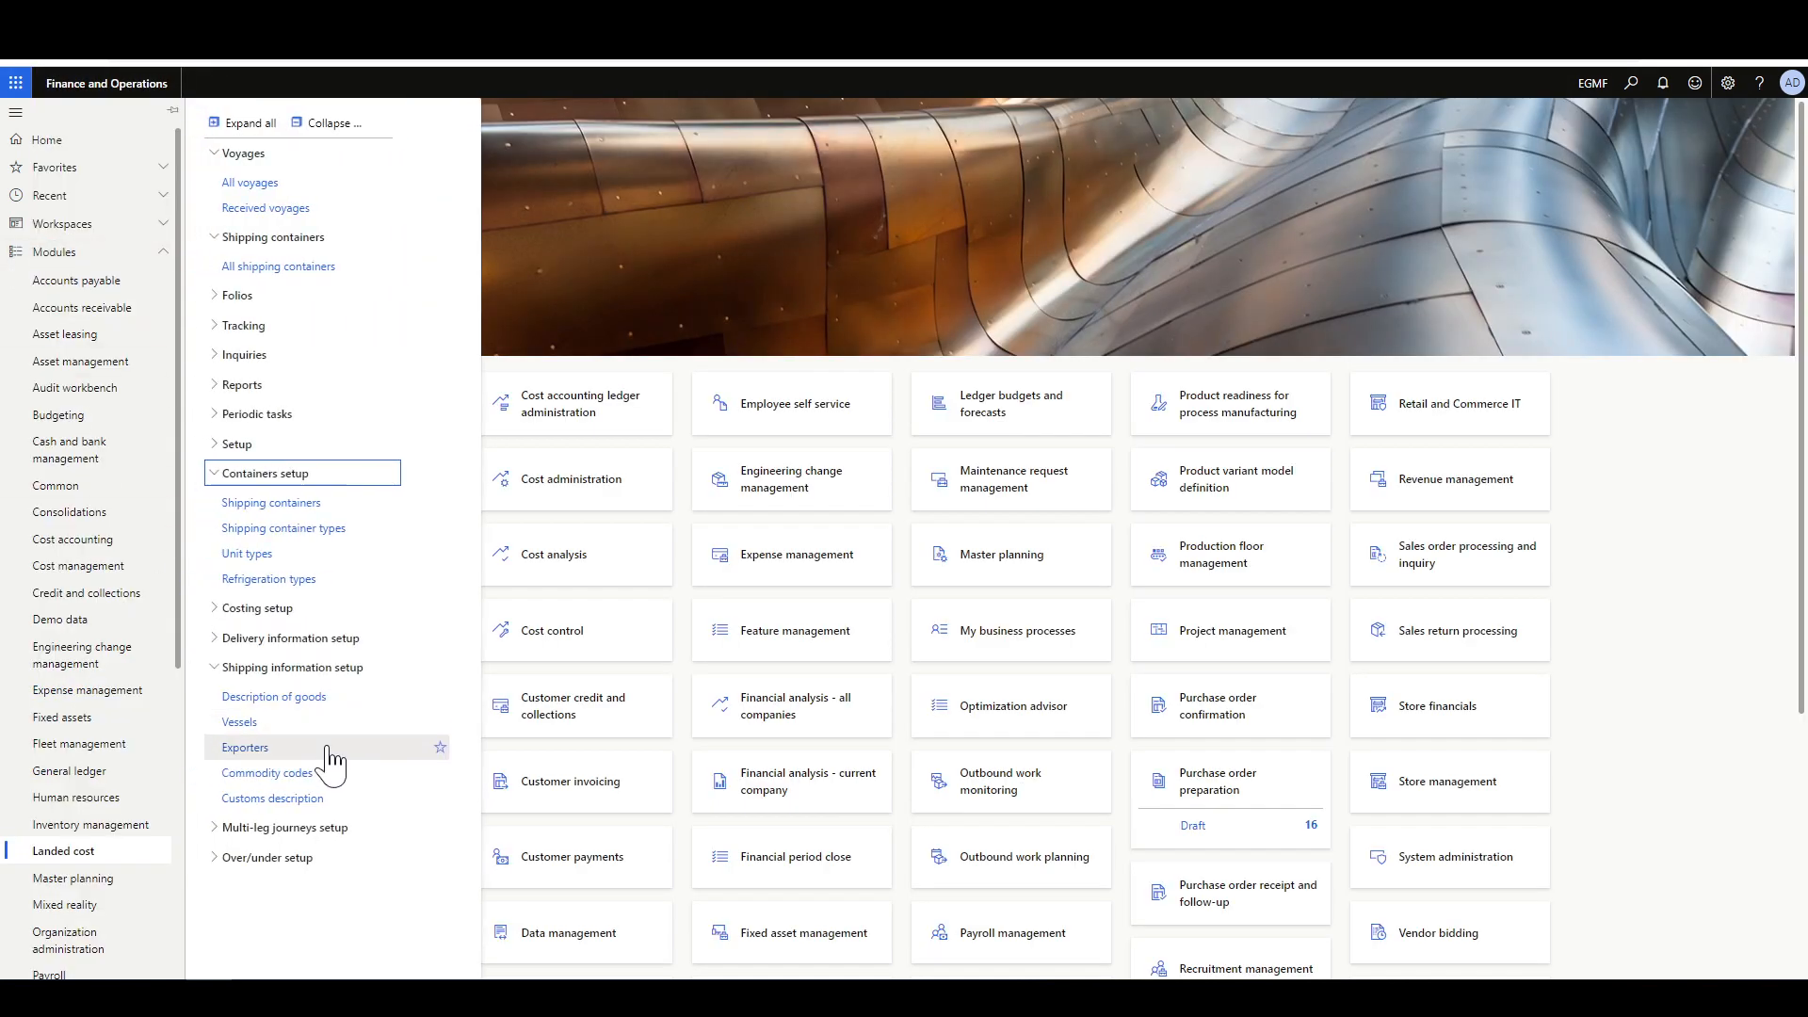
{"action": "left_click", "coordinate": [245, 747]}
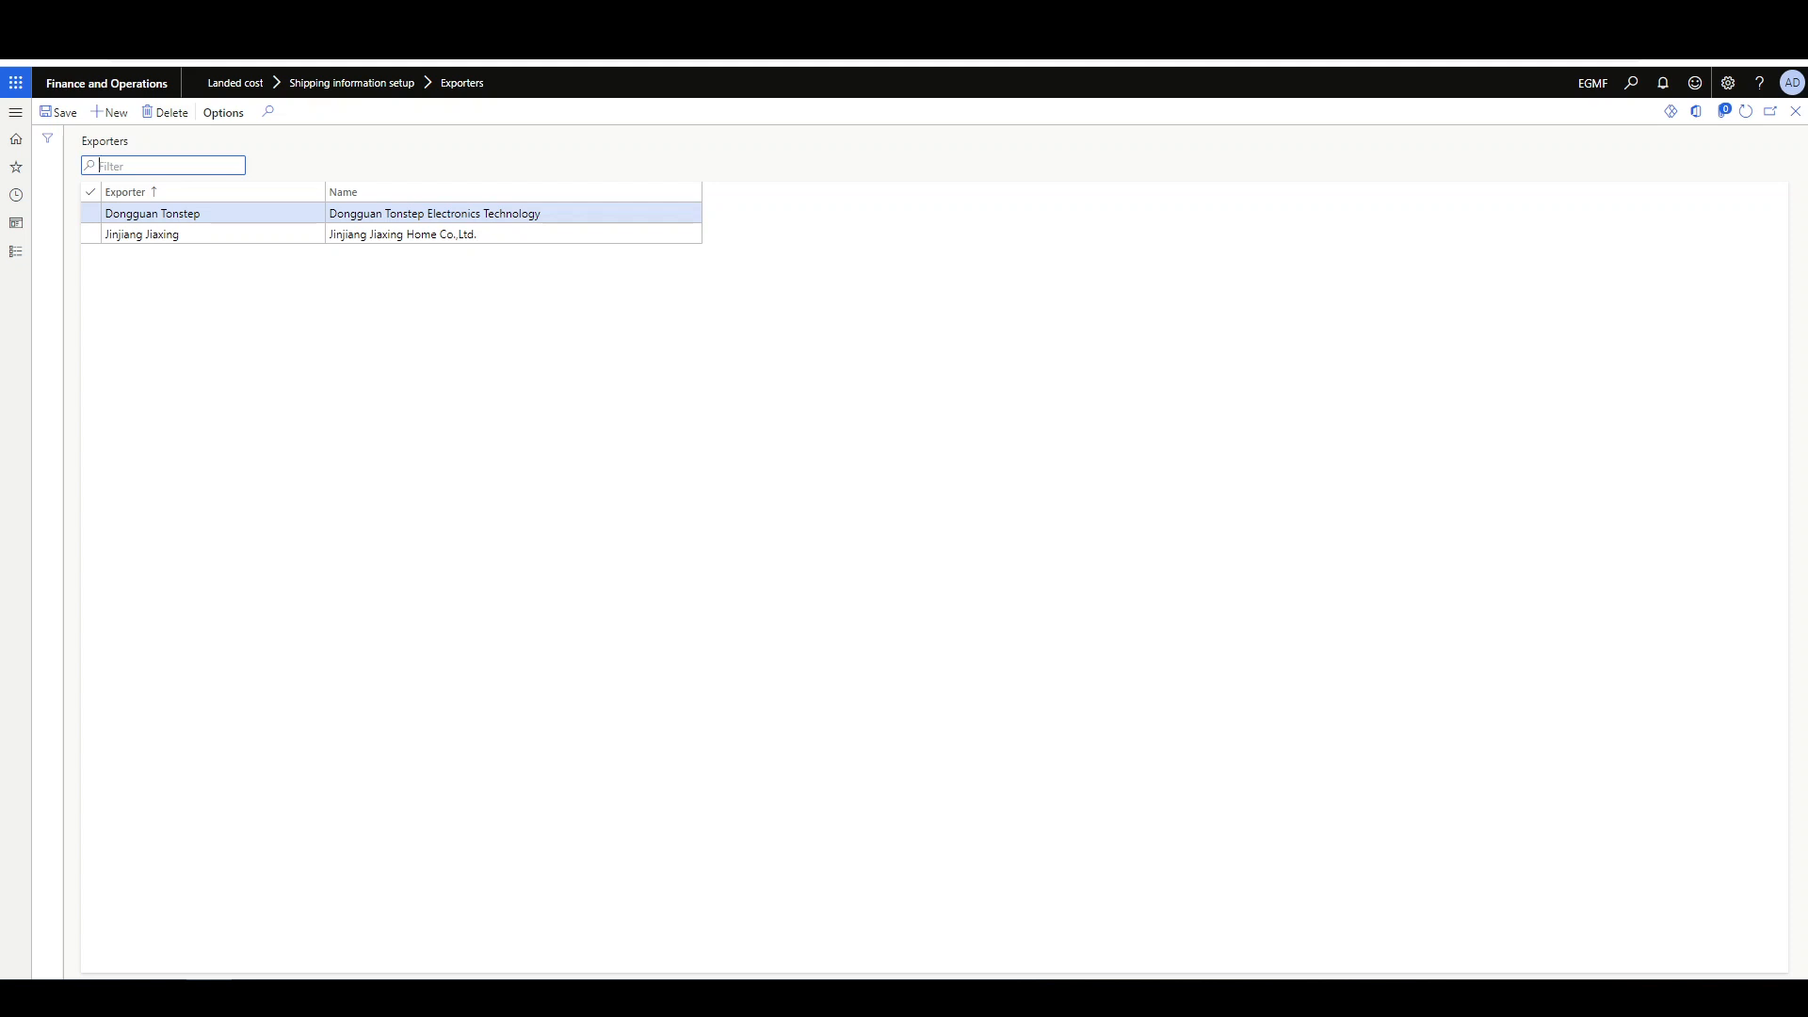
{"action": "left_click", "coordinate": [94, 92]}
- Open the Commodity codes page in the shipping information setup in edit mode and review the codes and descriptions
{"action": "left_click", "coordinate": [16, 251]}
{"action": "left_click", "coordinate": [63, 850]}
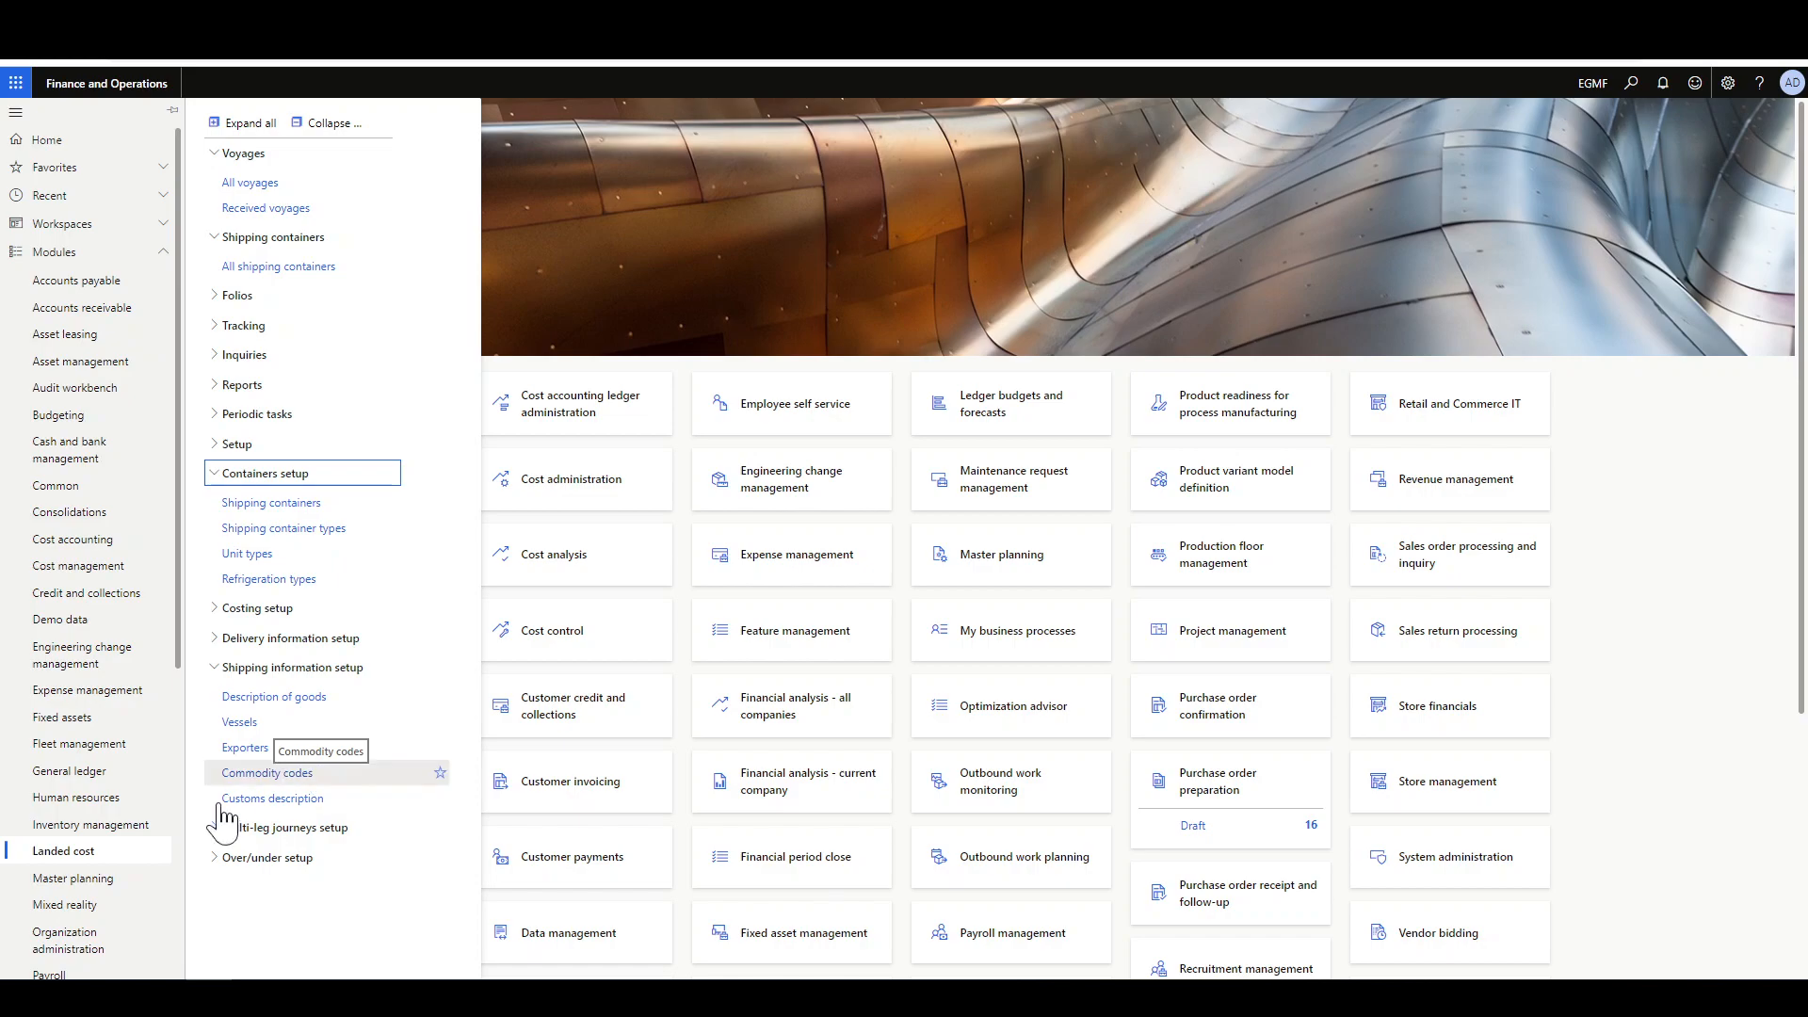
{"action": "left_click", "coordinate": [272, 774]}
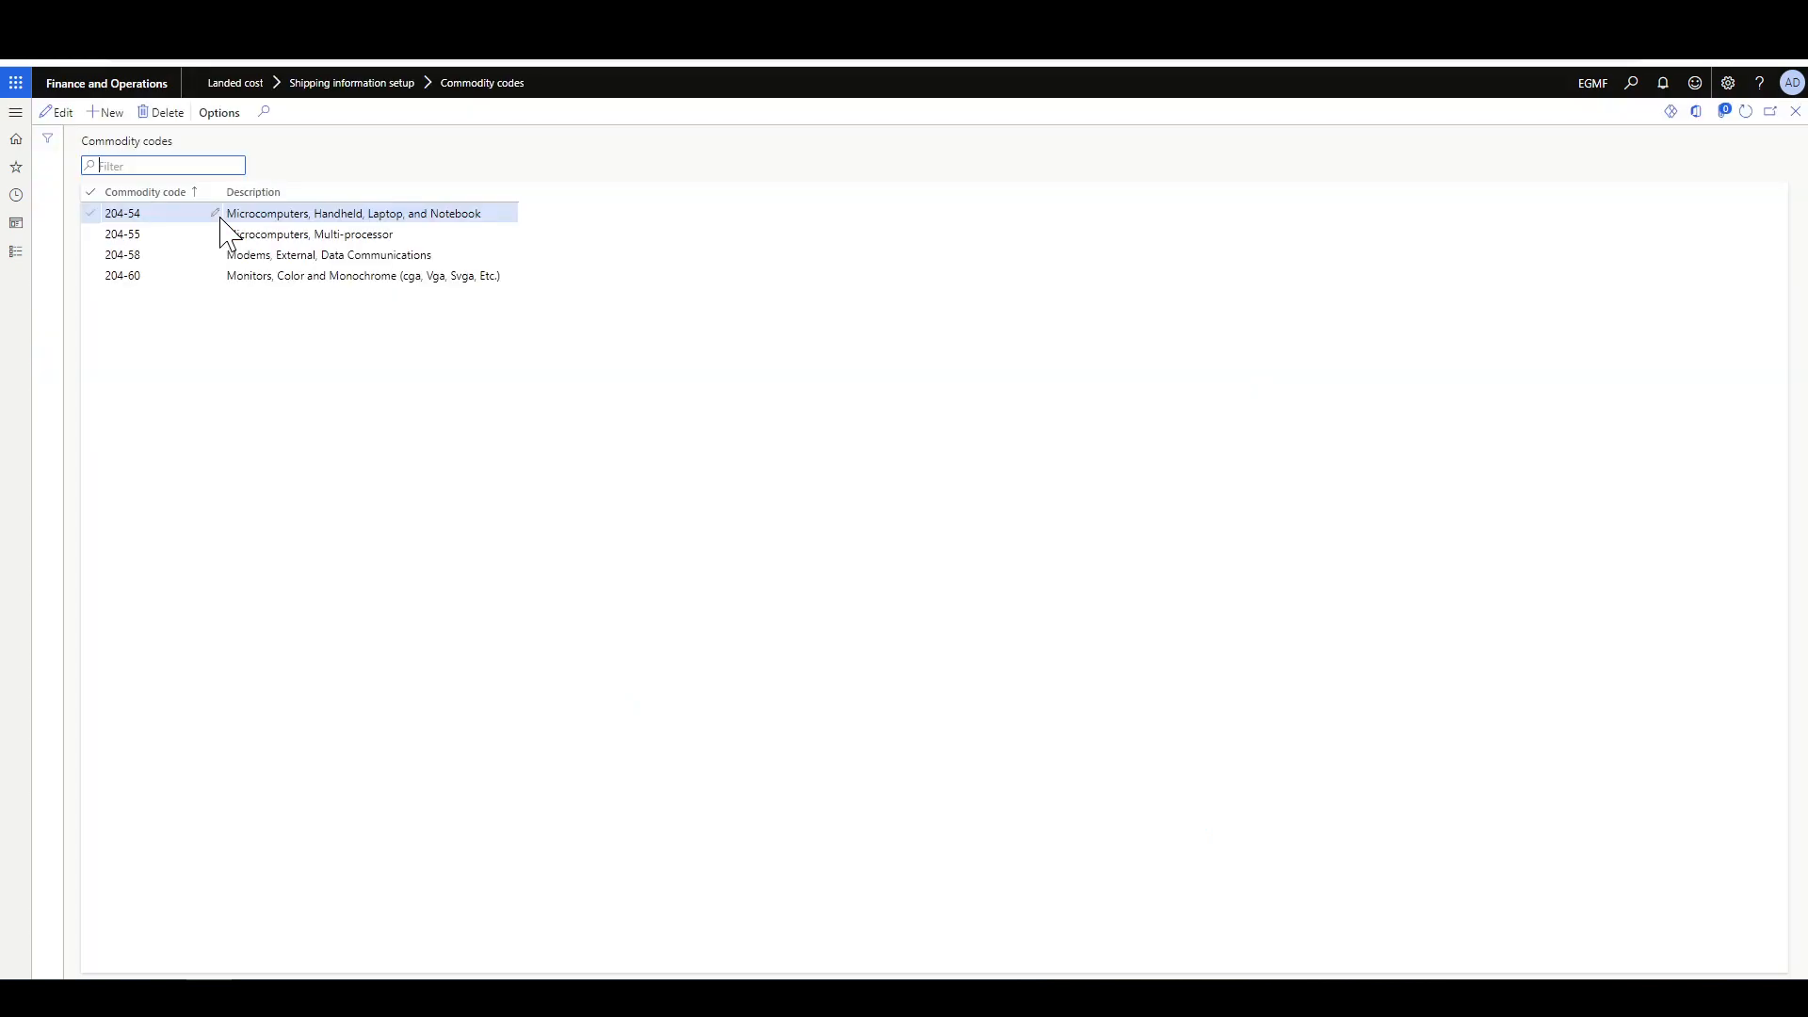
{"action": "left_click", "coordinate": [55, 112]}
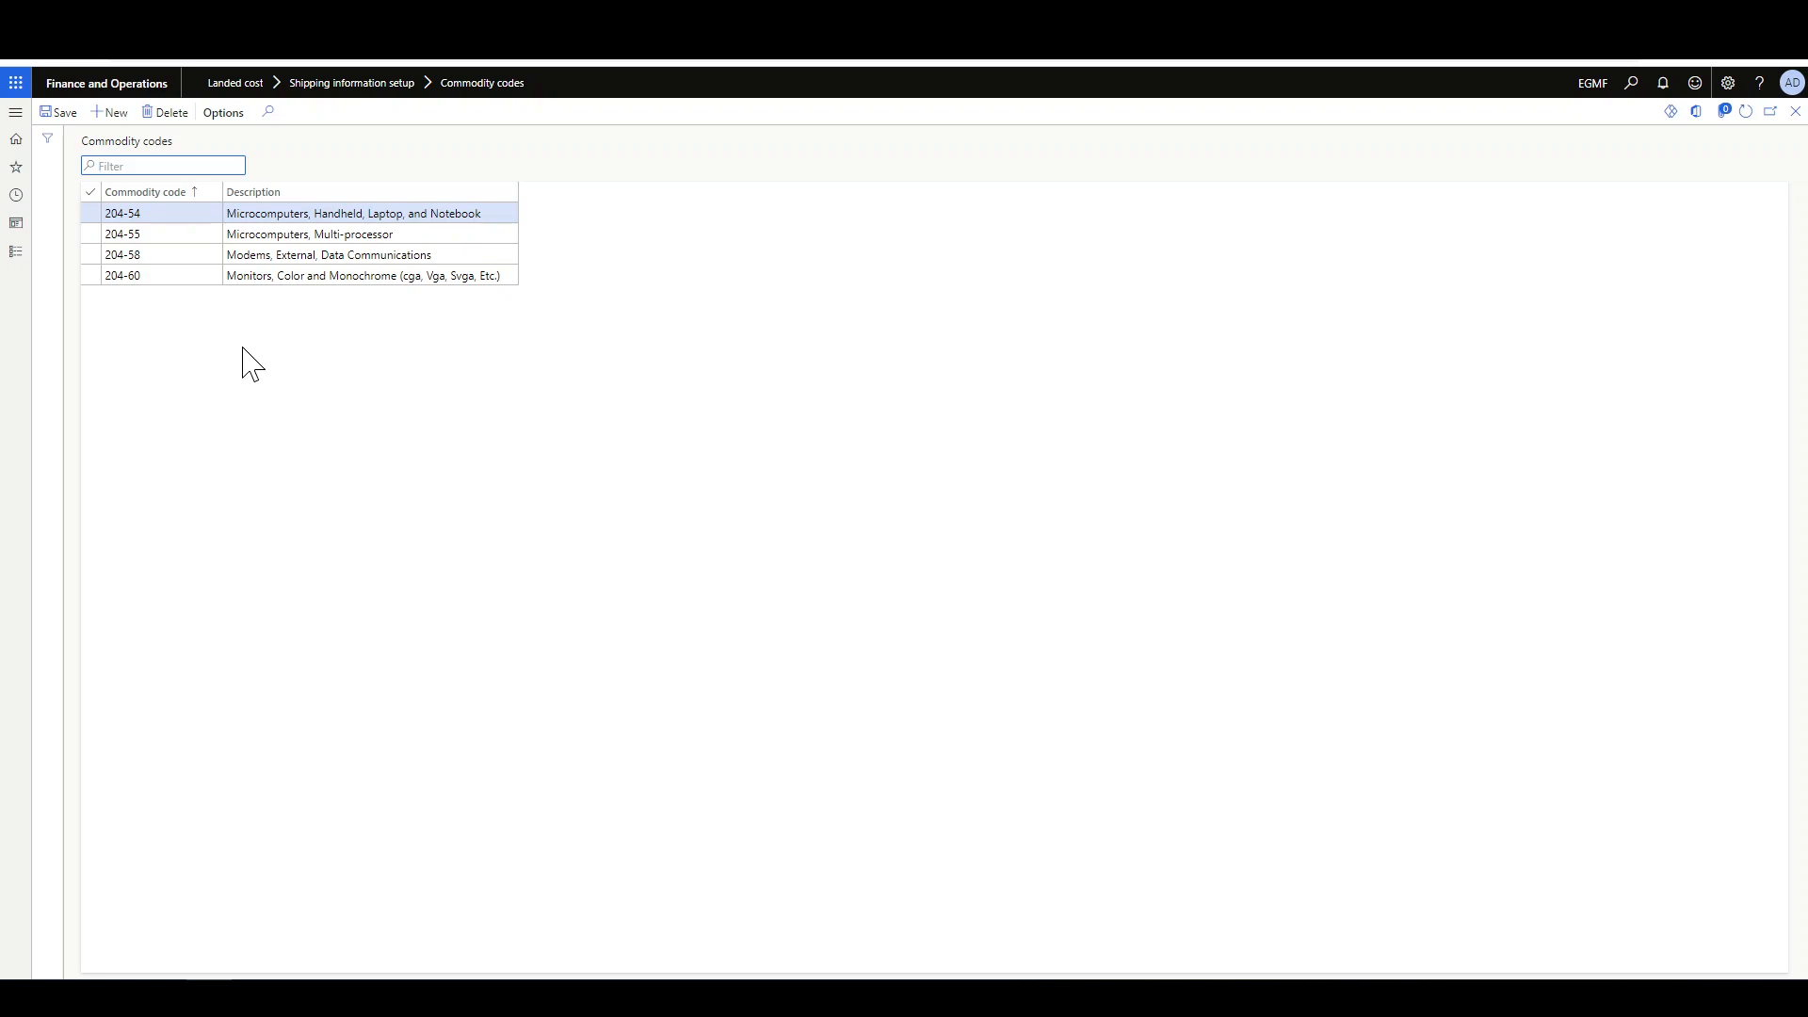
{"action": "left_click", "coordinate": [89, 85]}
- Open the Customs description page in the shipping information setup and review its entries
{"action": "left_click", "coordinate": [15, 251]}
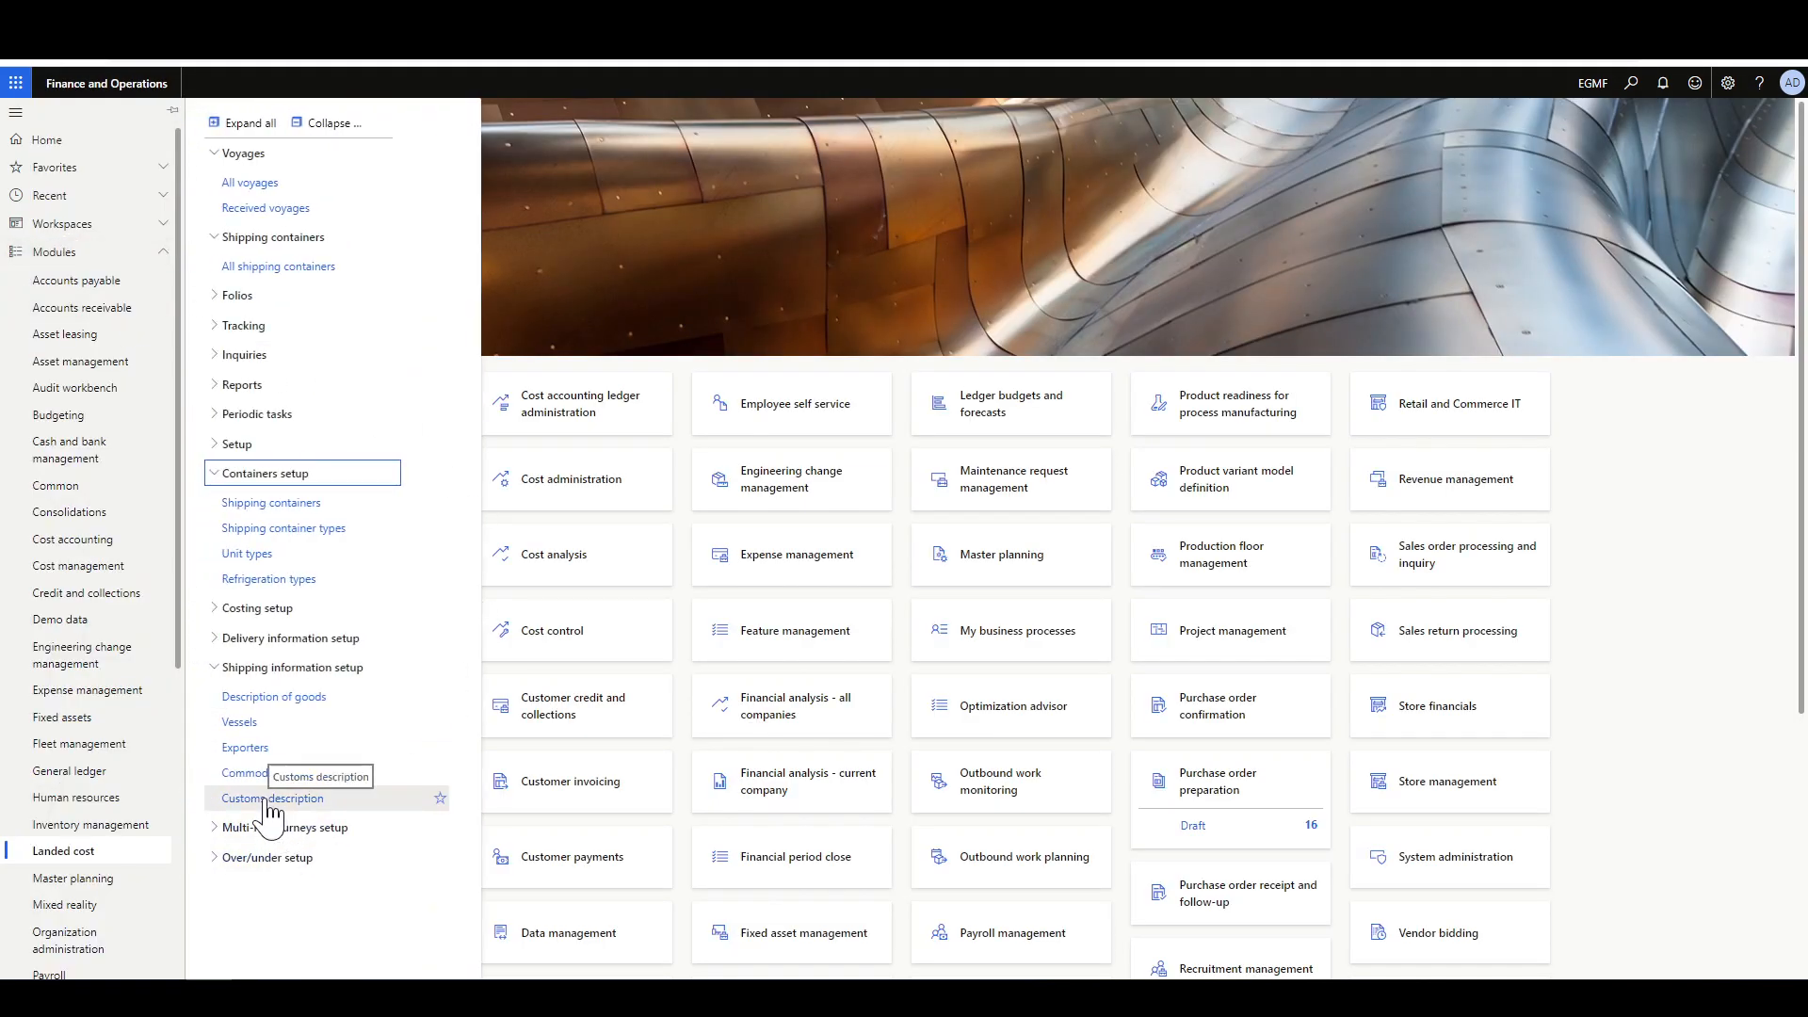
{"action": "left_click", "coordinate": [272, 799]}
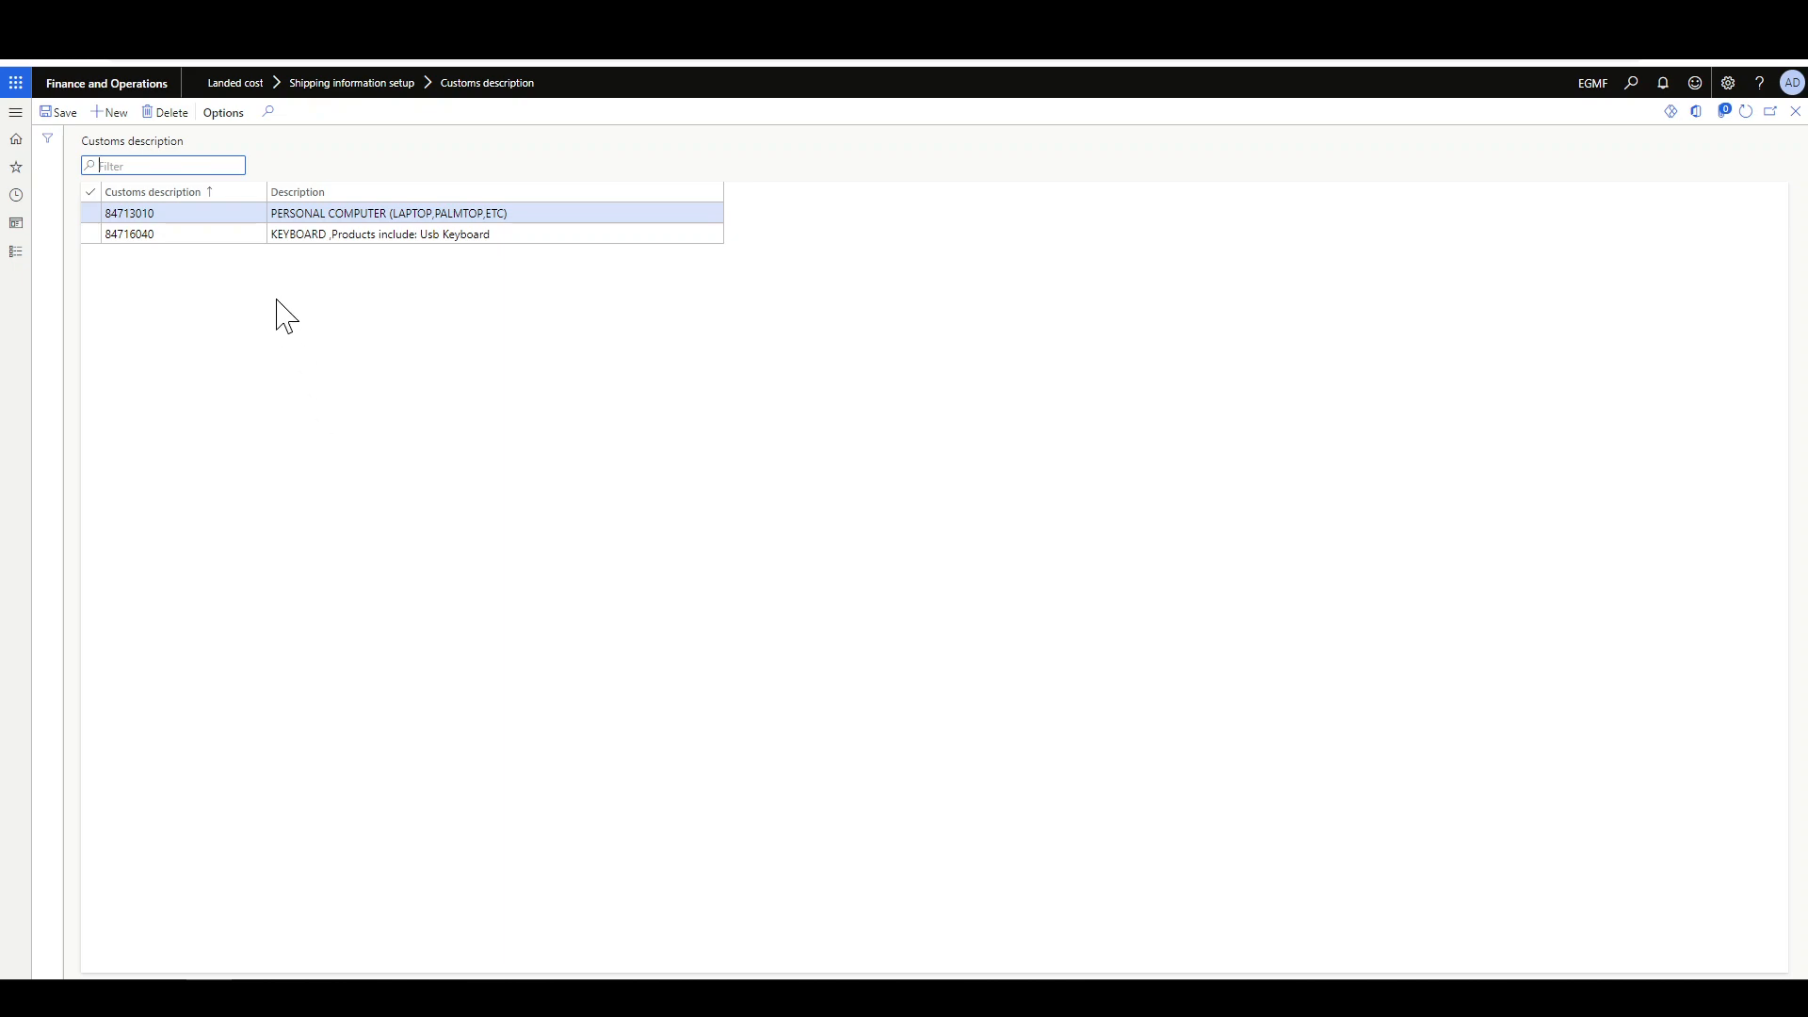
{"action": "left_click", "coordinate": [103, 84]}
- Open the Shipping ports page in Landed cost's delivery information setup in edit mode and review the ports
{"action": "left_click", "coordinate": [16, 252]}
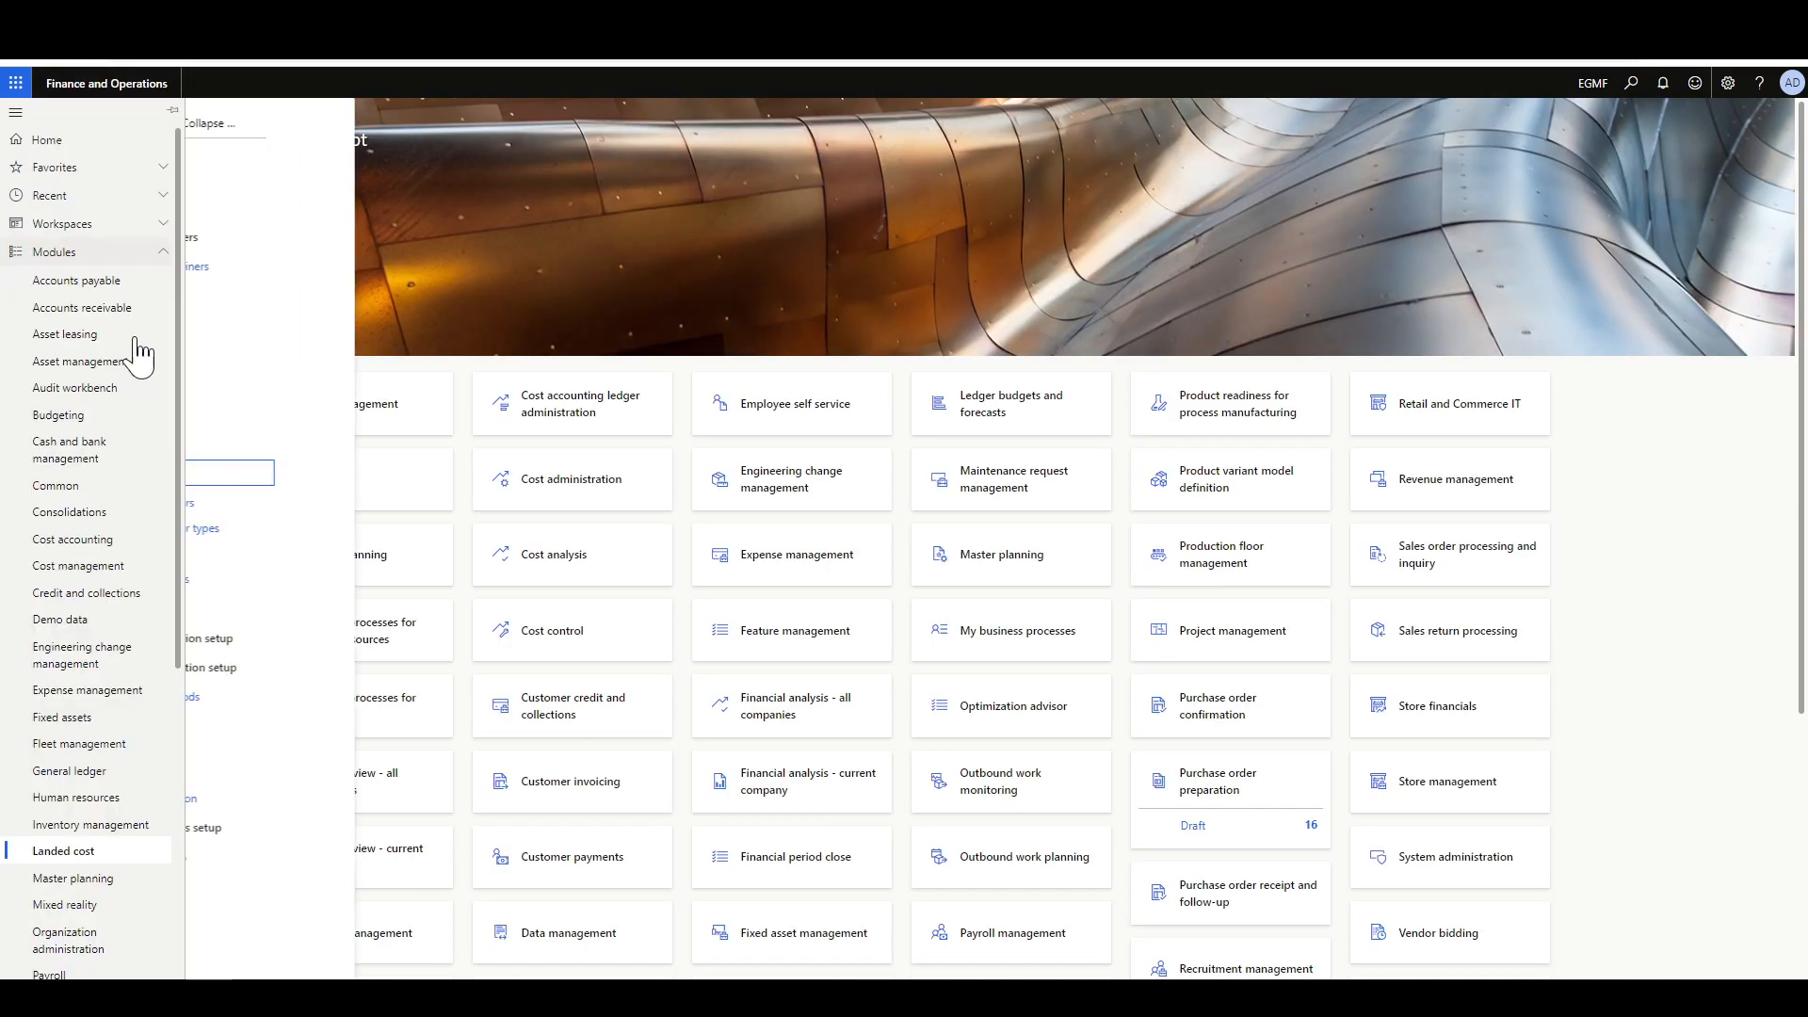
{"action": "left_click", "coordinate": [63, 850]}
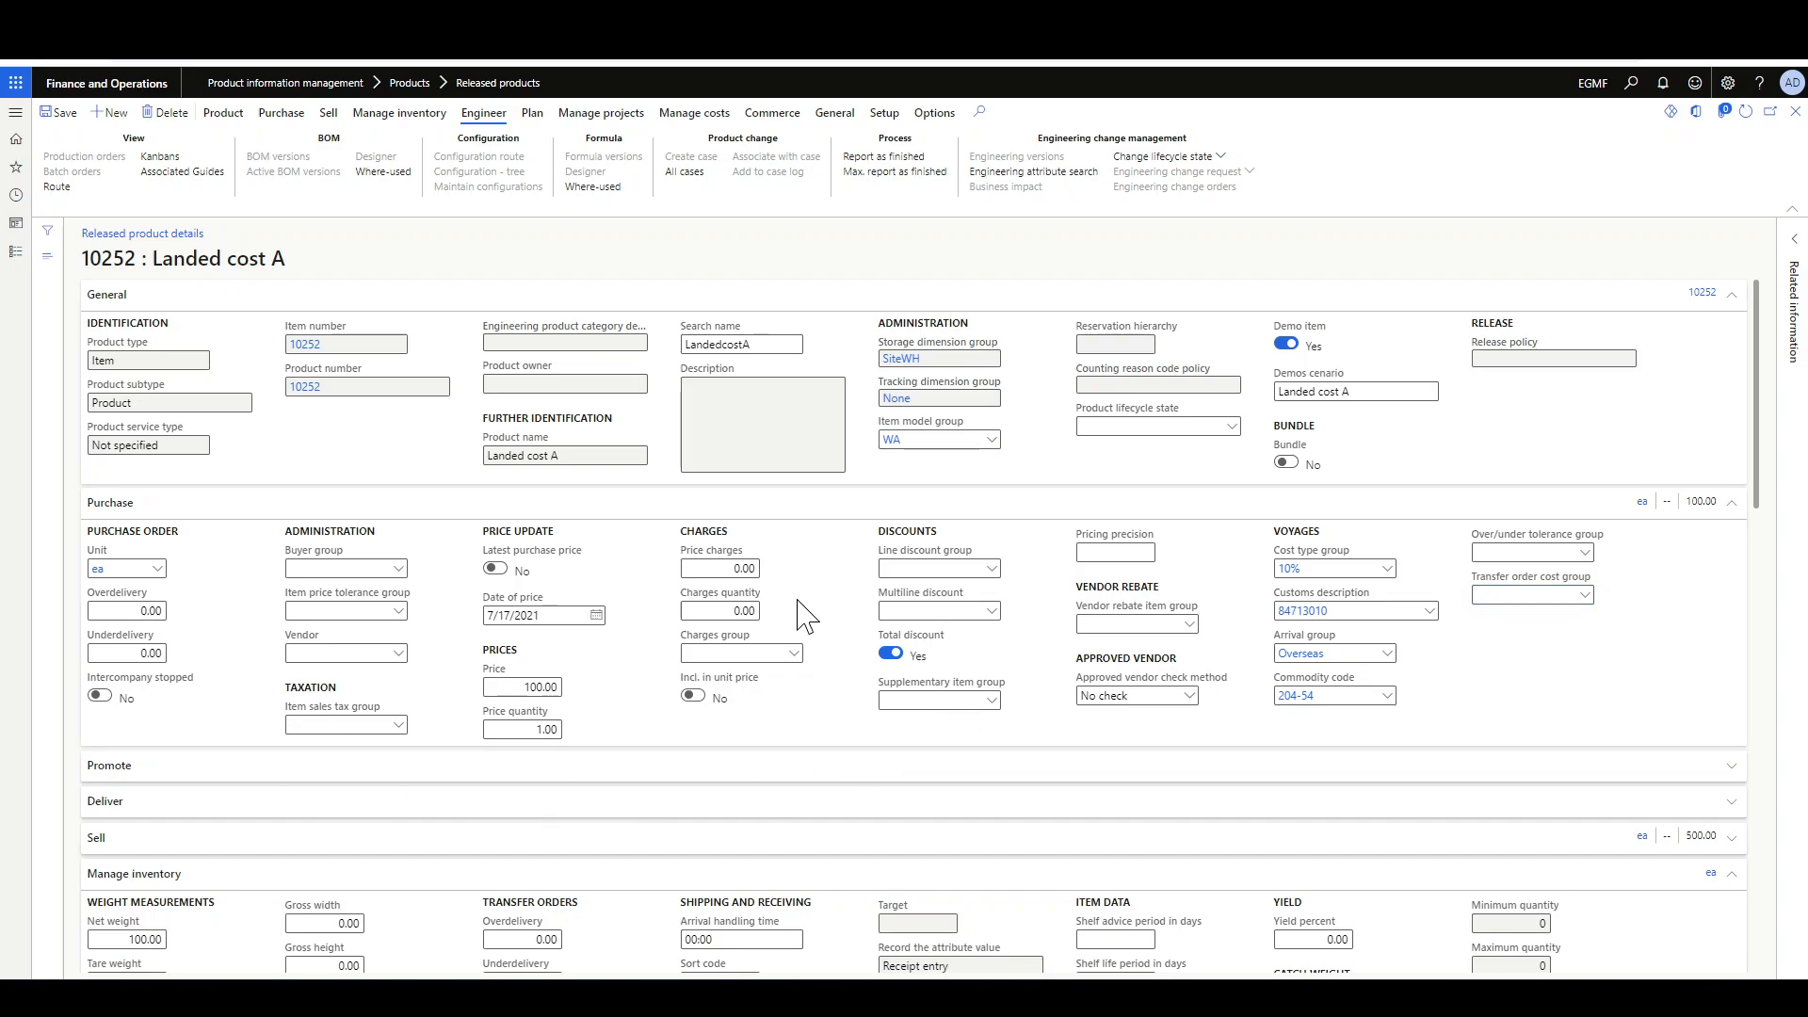
{"action": "left_click", "coordinate": [15, 251]}
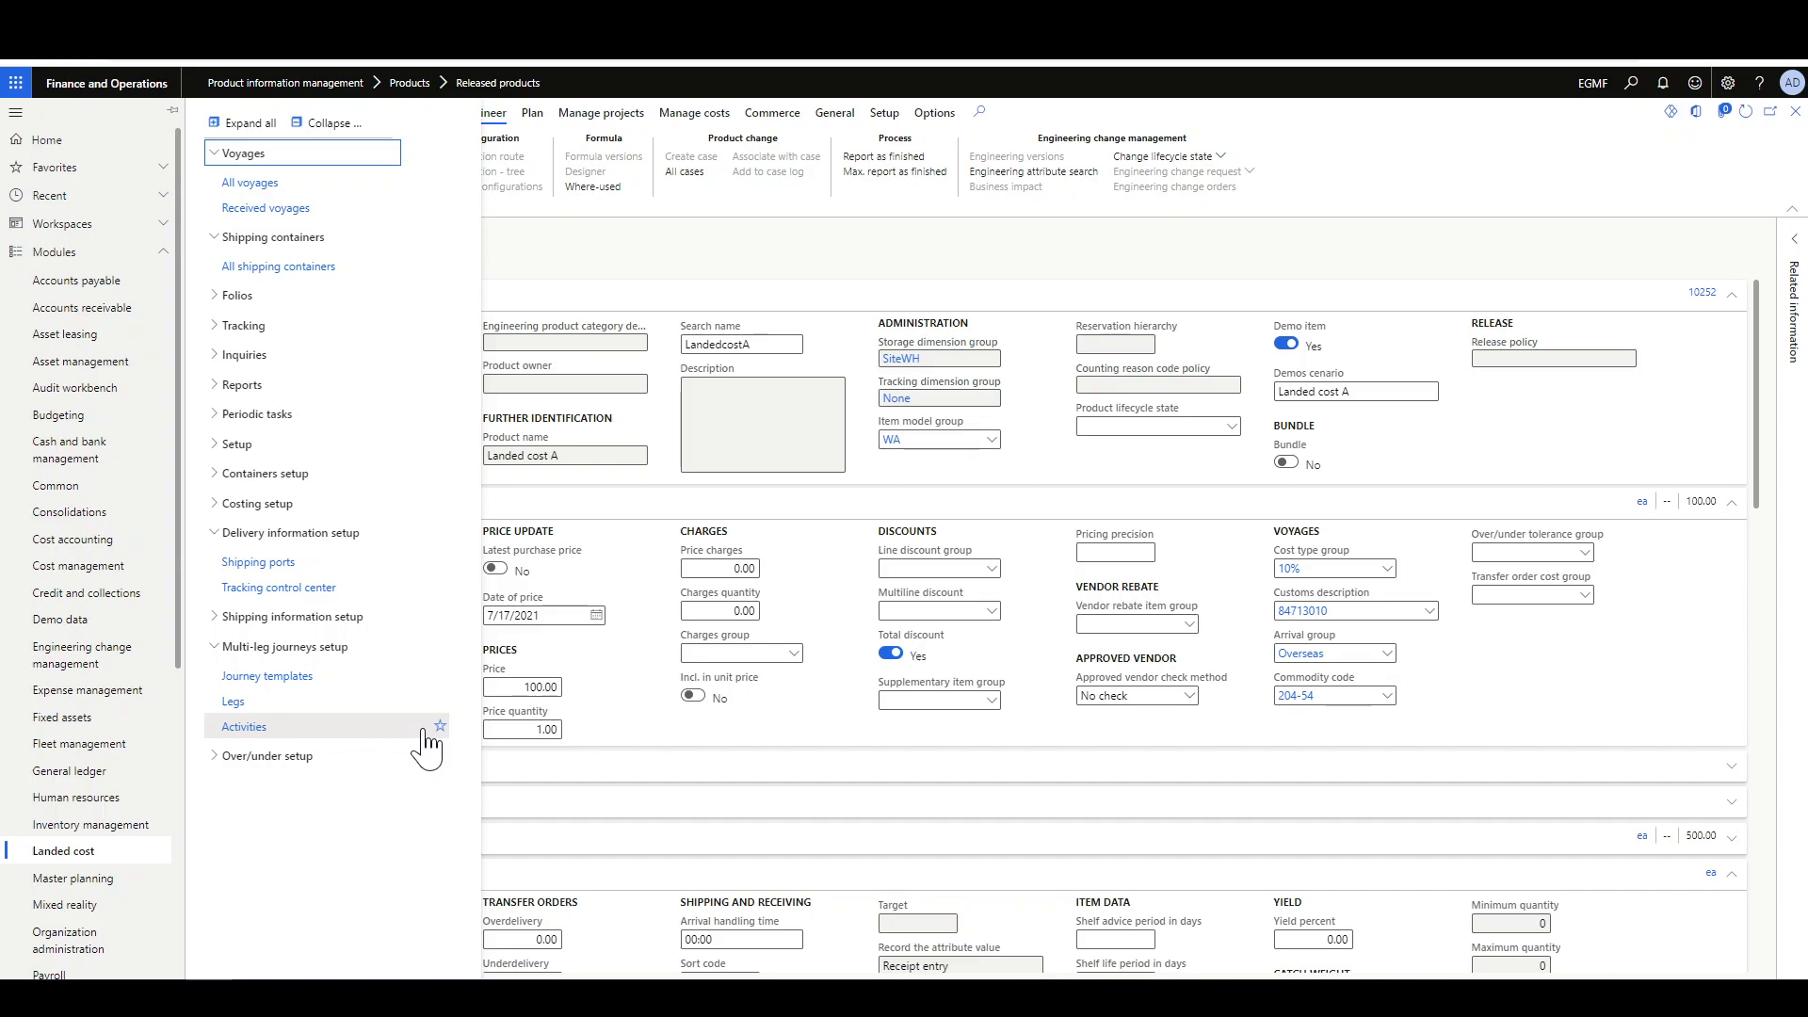
{"action": "left_click", "coordinate": [256, 569]}
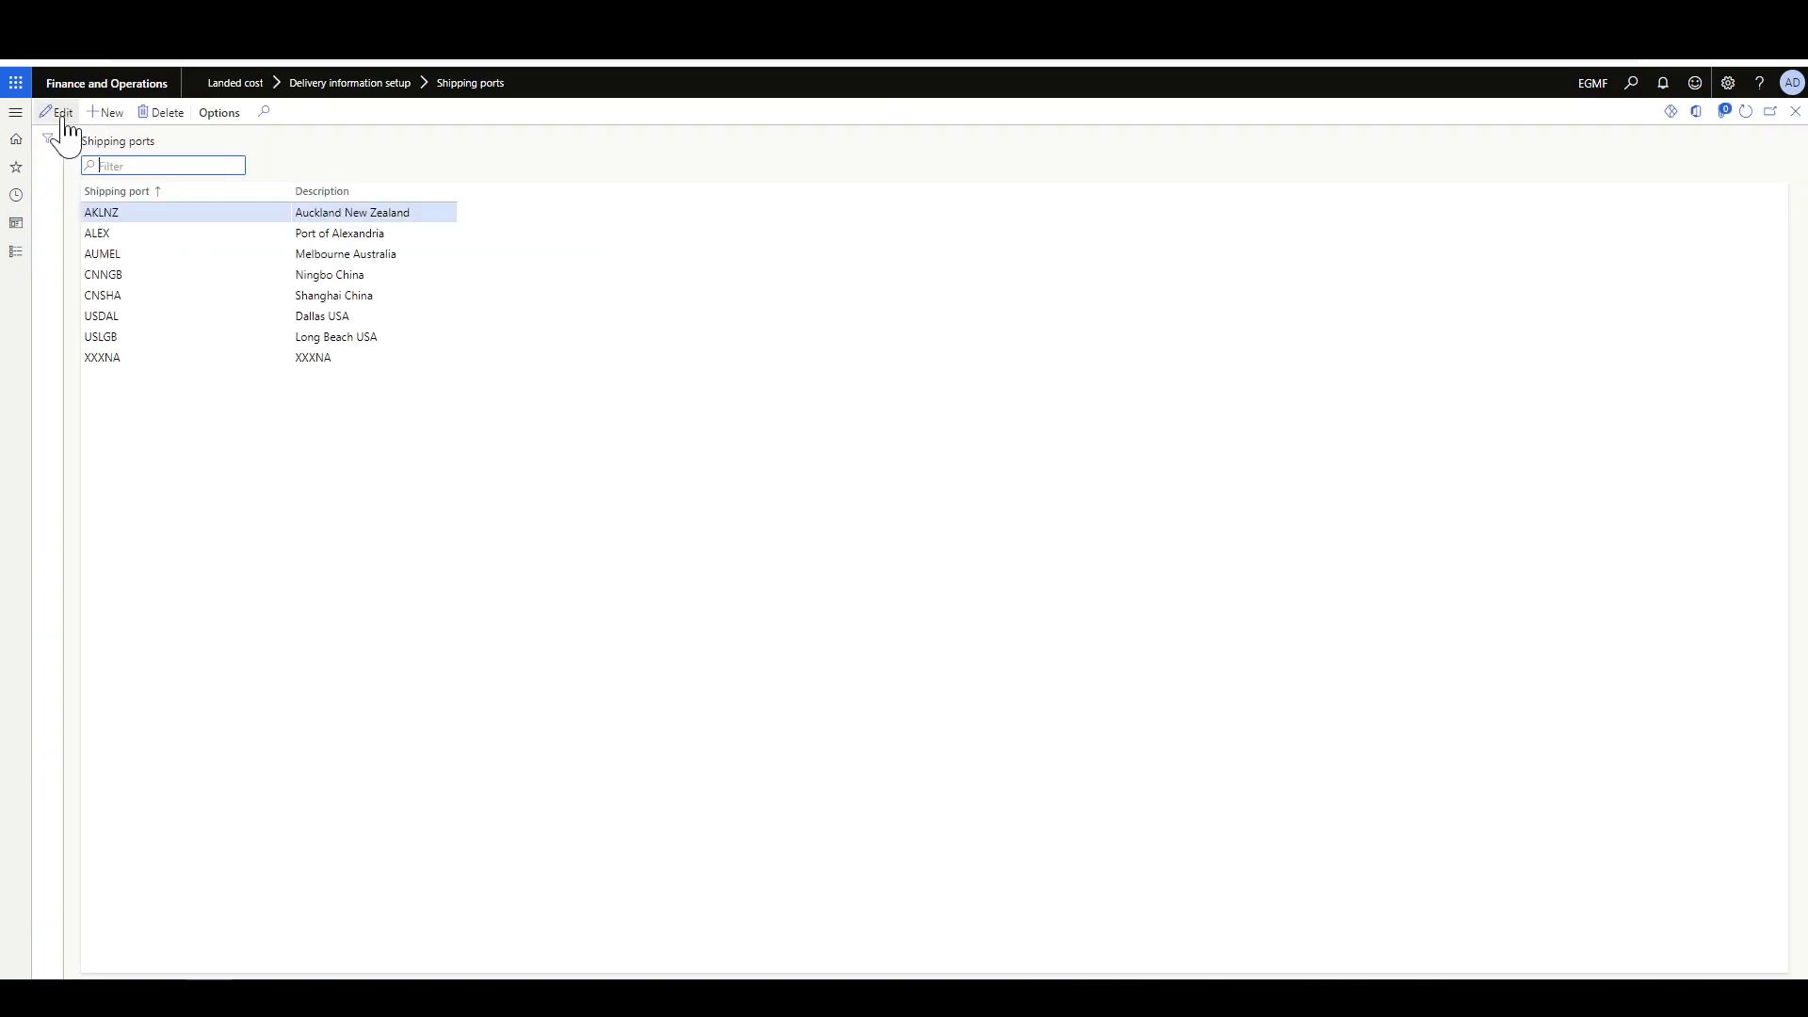
{"action": "left_click", "coordinate": [62, 120]}
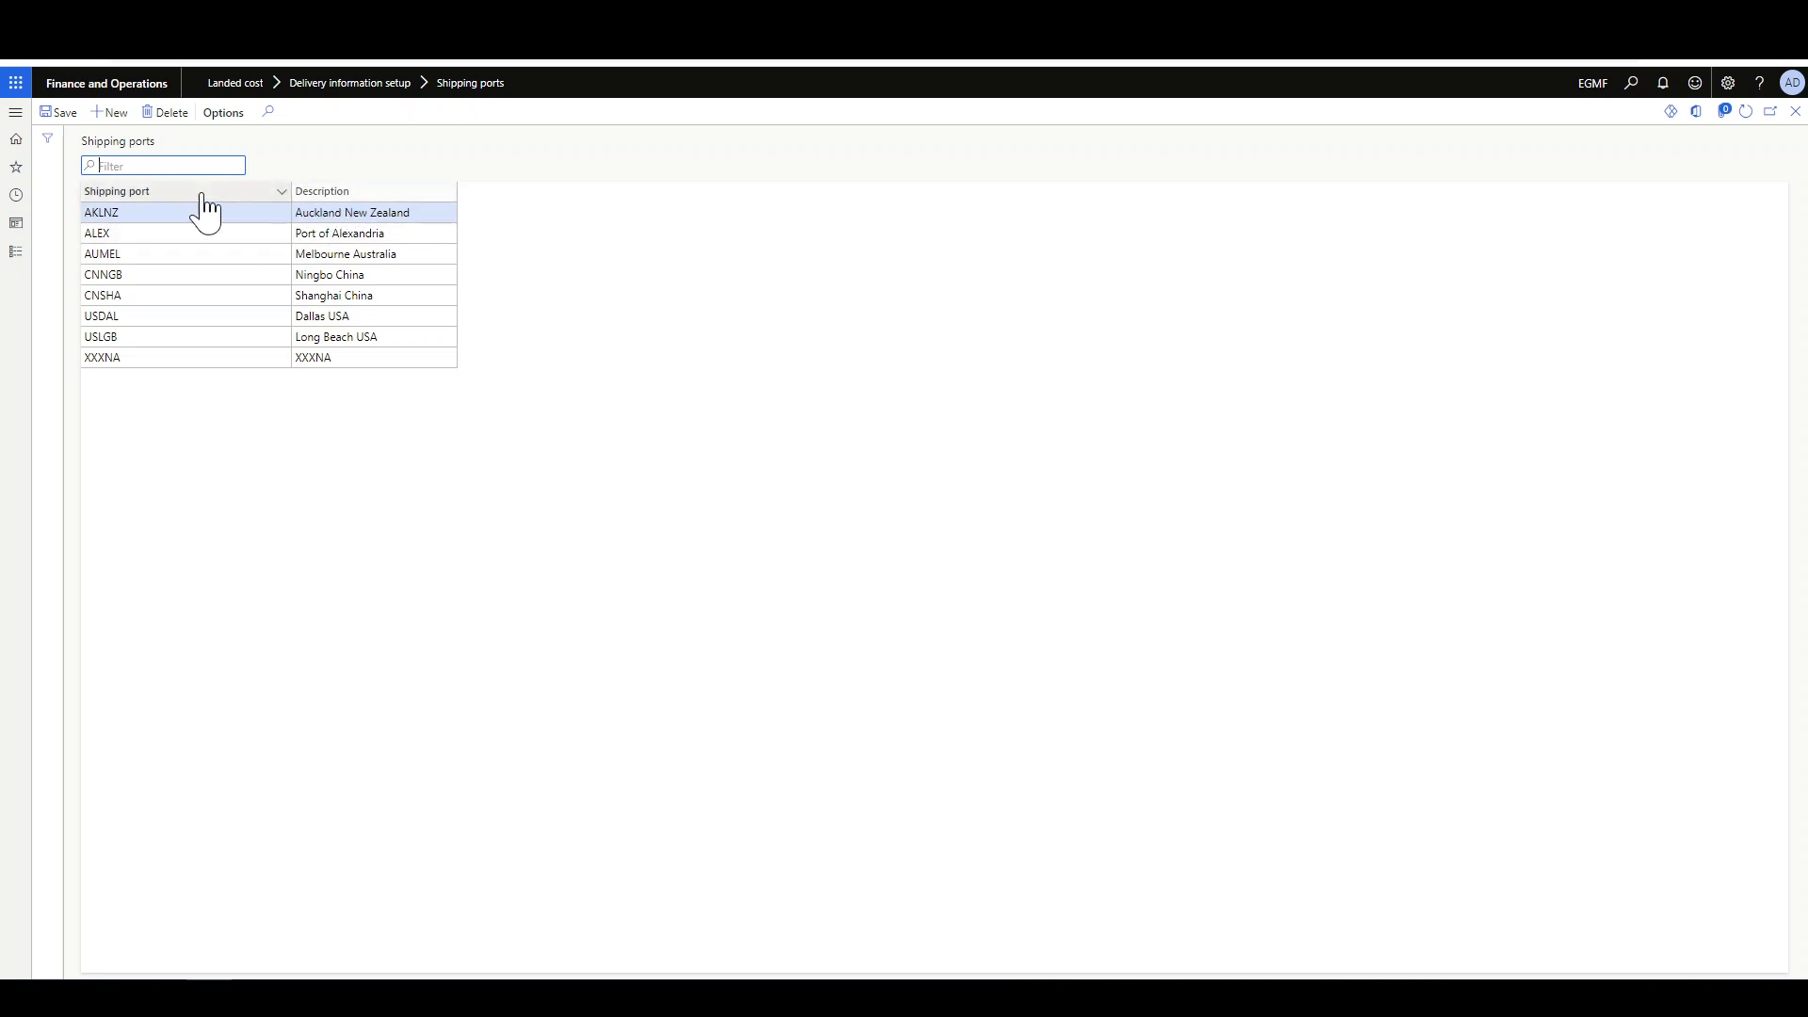
- Open the Legs page in the multi-leg journeys setup in edit mode and review the CNSHA-ALEX and Customs legs
{"action": "left_click", "coordinate": [16, 252]}
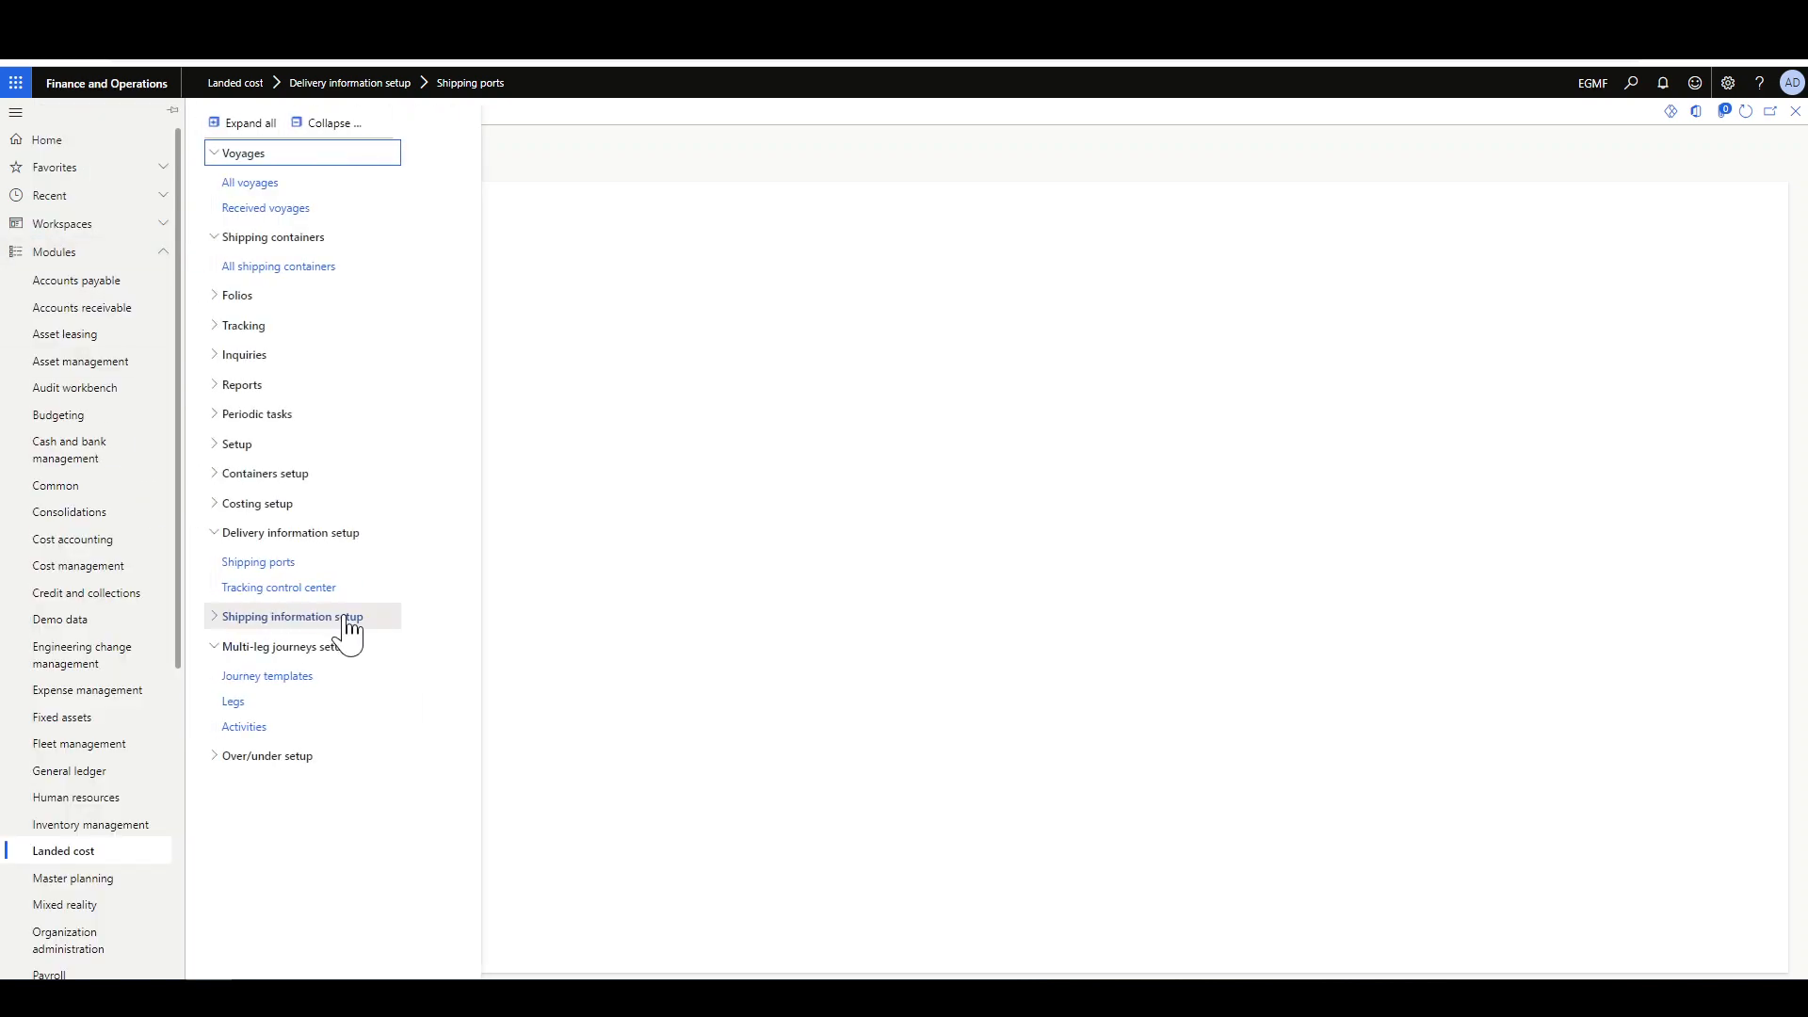
{"action": "left_click", "coordinate": [270, 706]}
{"action": "left_click", "coordinate": [55, 119]}
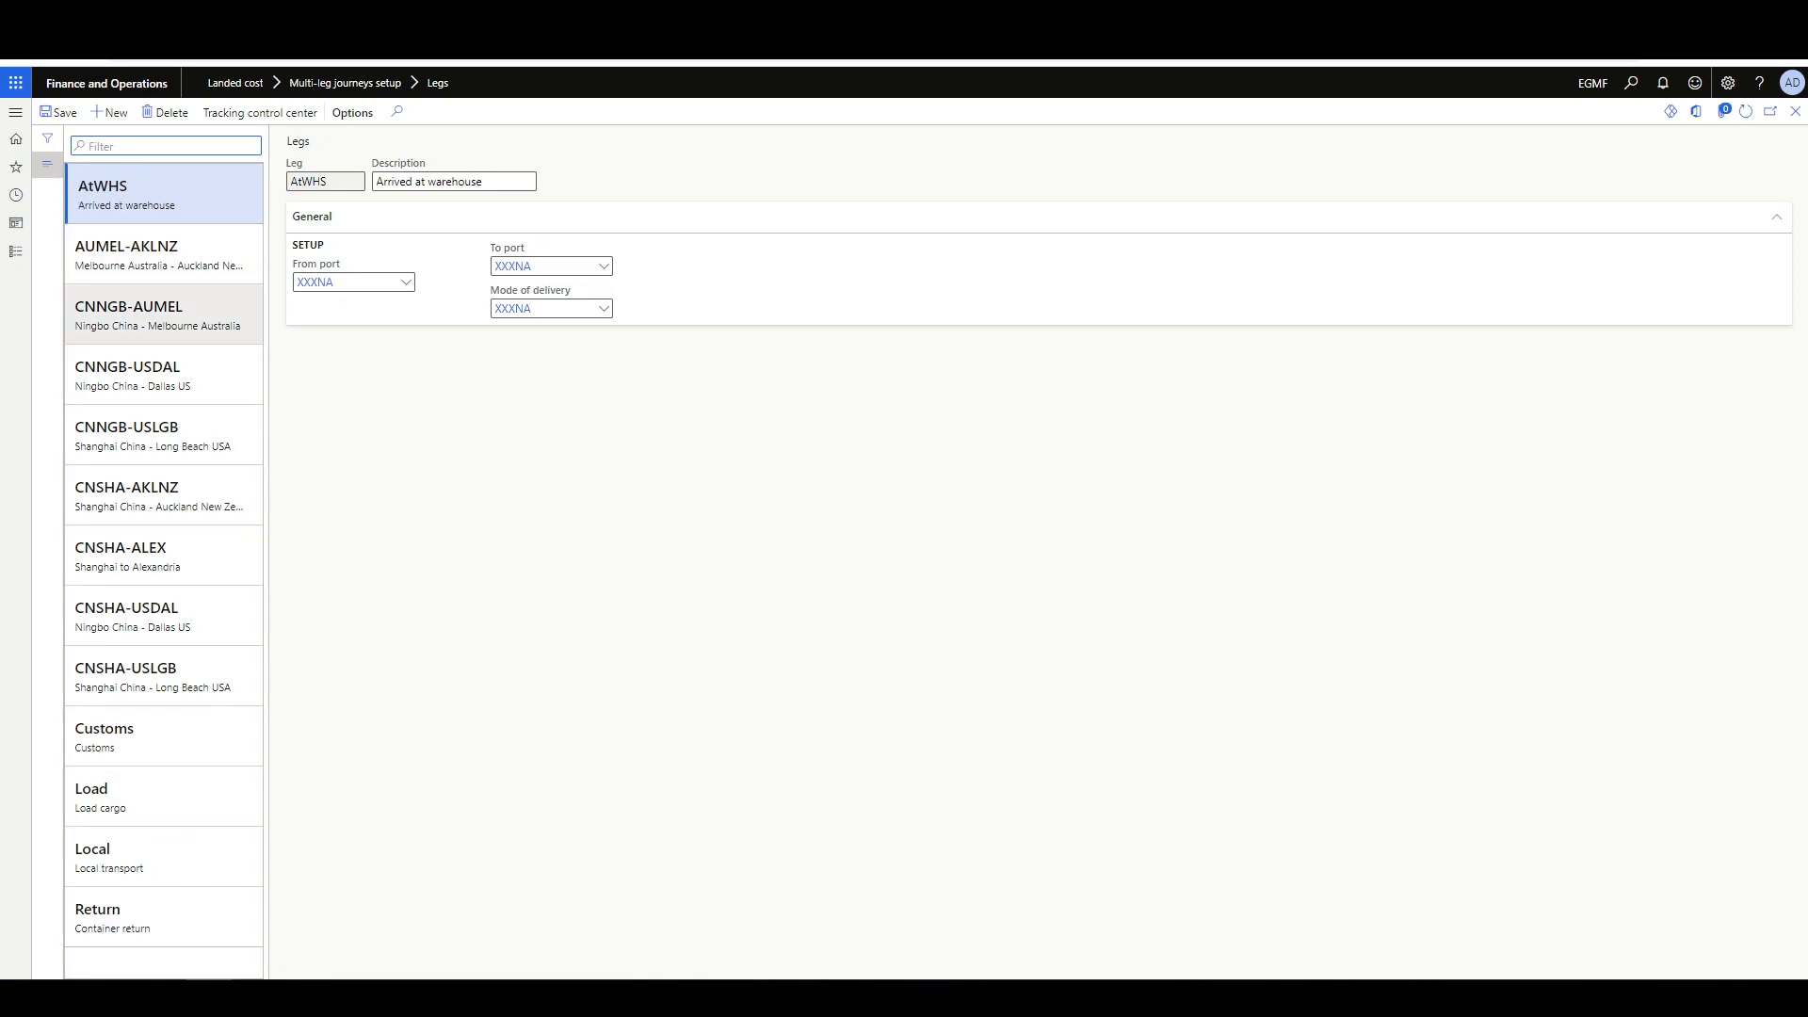
{"action": "left_click", "coordinate": [164, 552]}
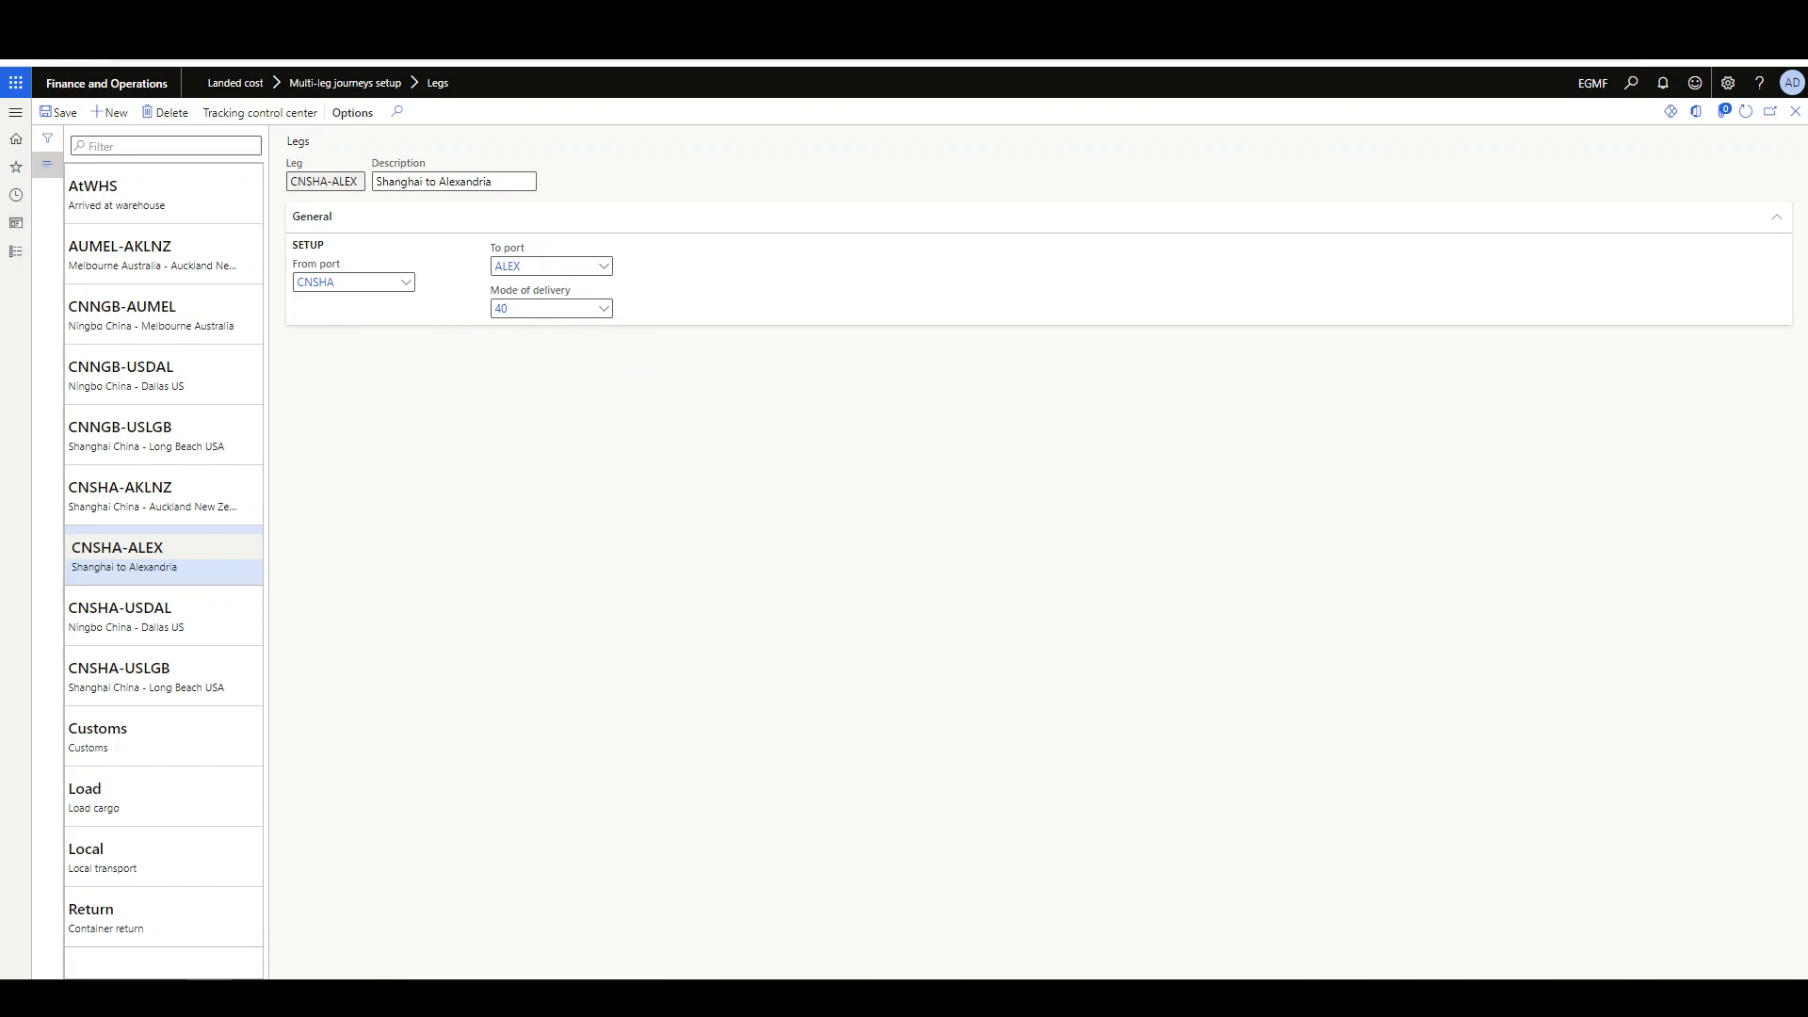
{"action": "left_click", "coordinate": [160, 737]}
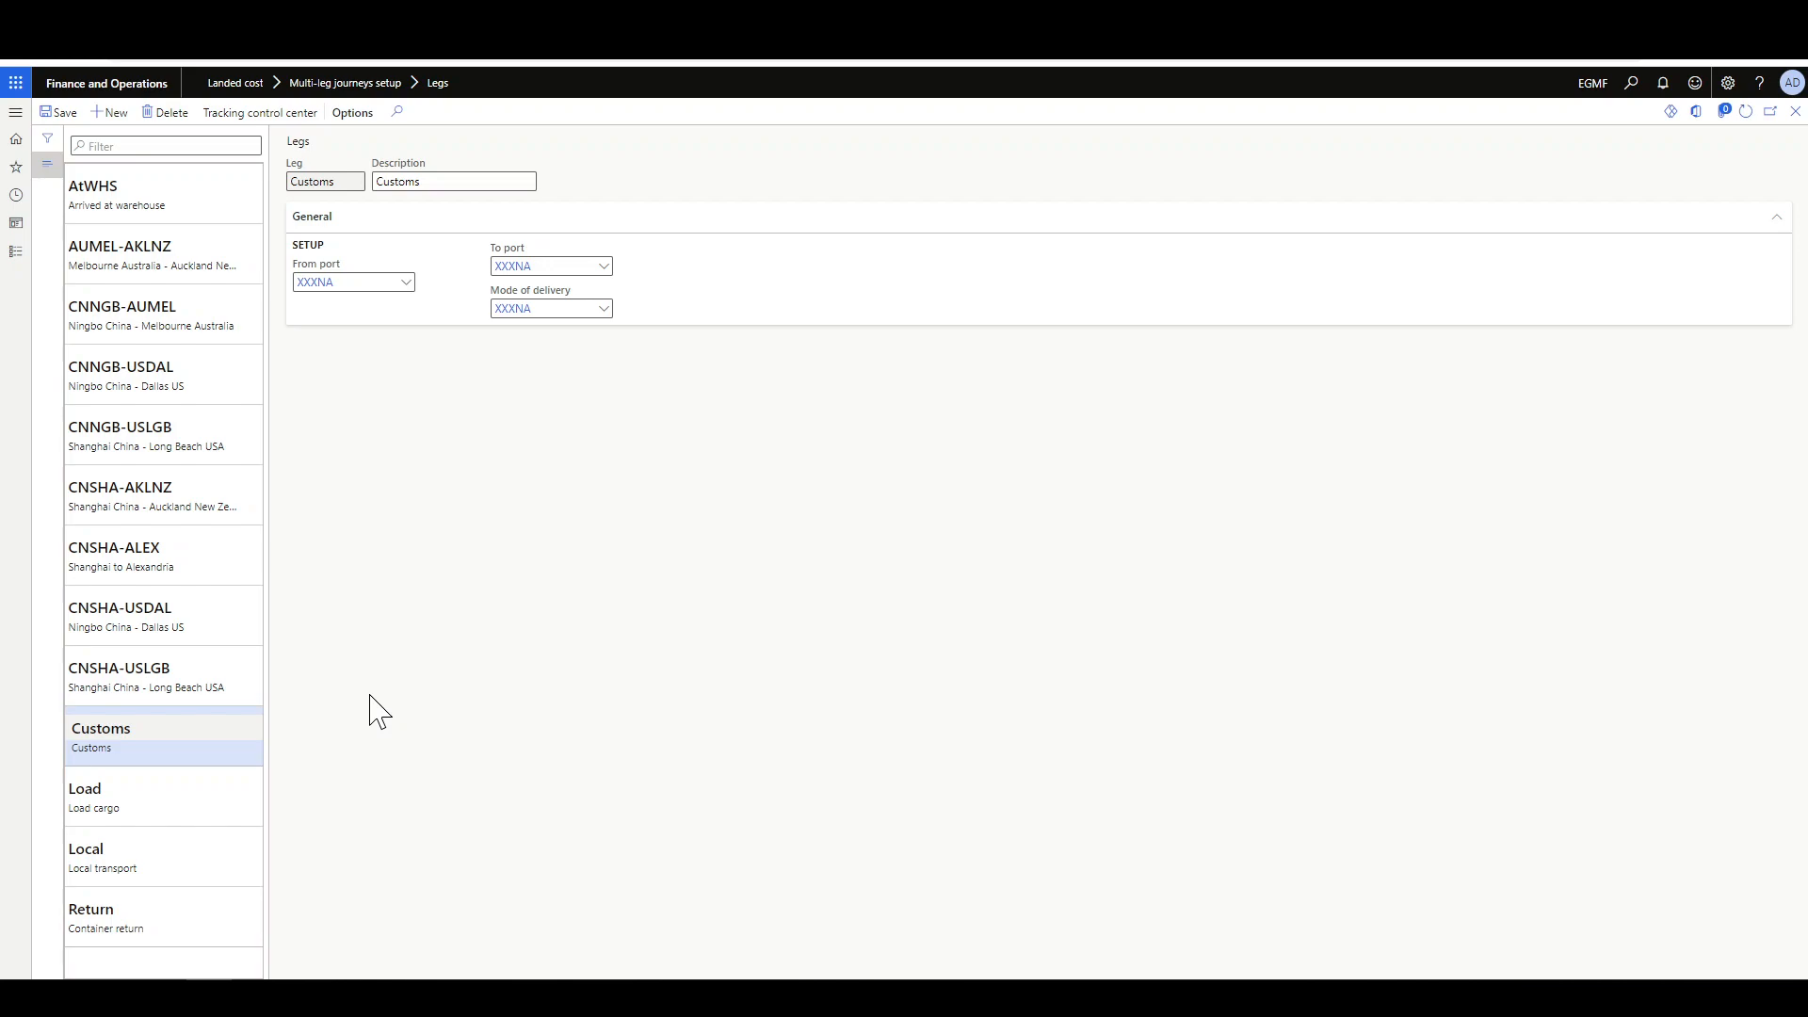
- Open the Activities page in the multi-leg journeys setup and review the activities and their descriptions
{"action": "left_click", "coordinate": [16, 251]}
{"action": "left_click", "coordinate": [273, 727]}
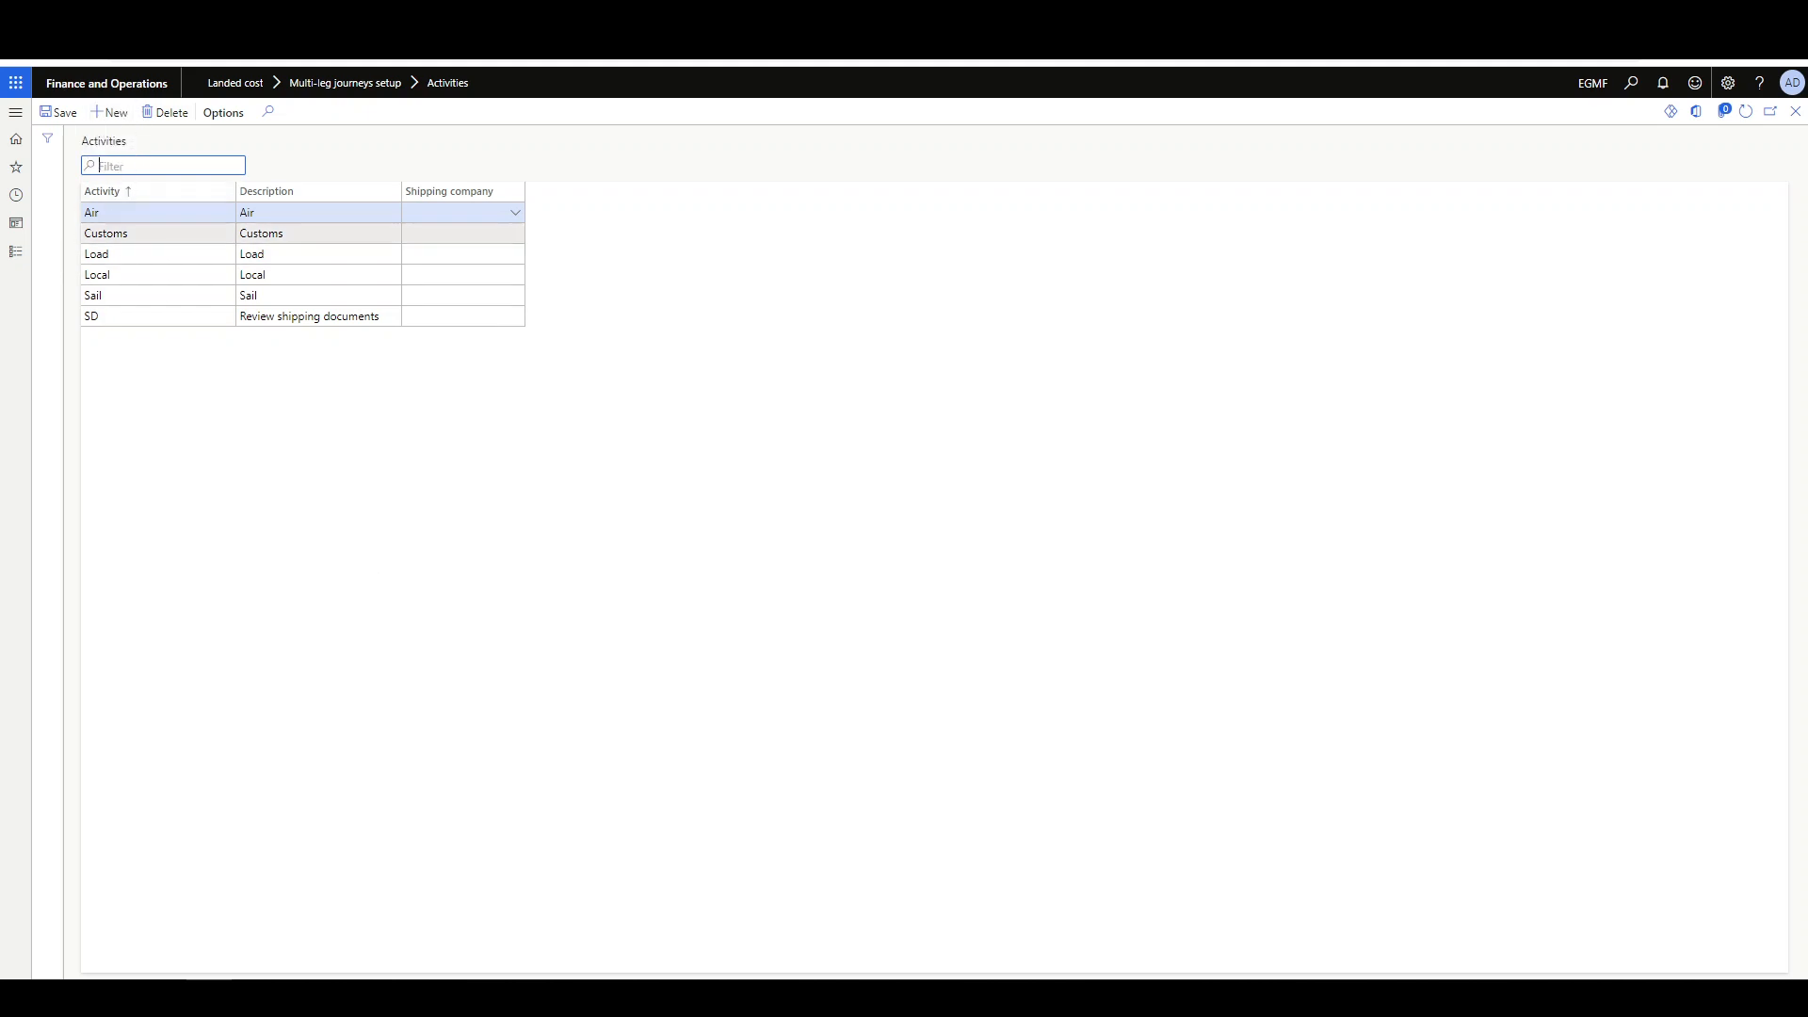
{"action": "left_click", "coordinate": [91, 193]}
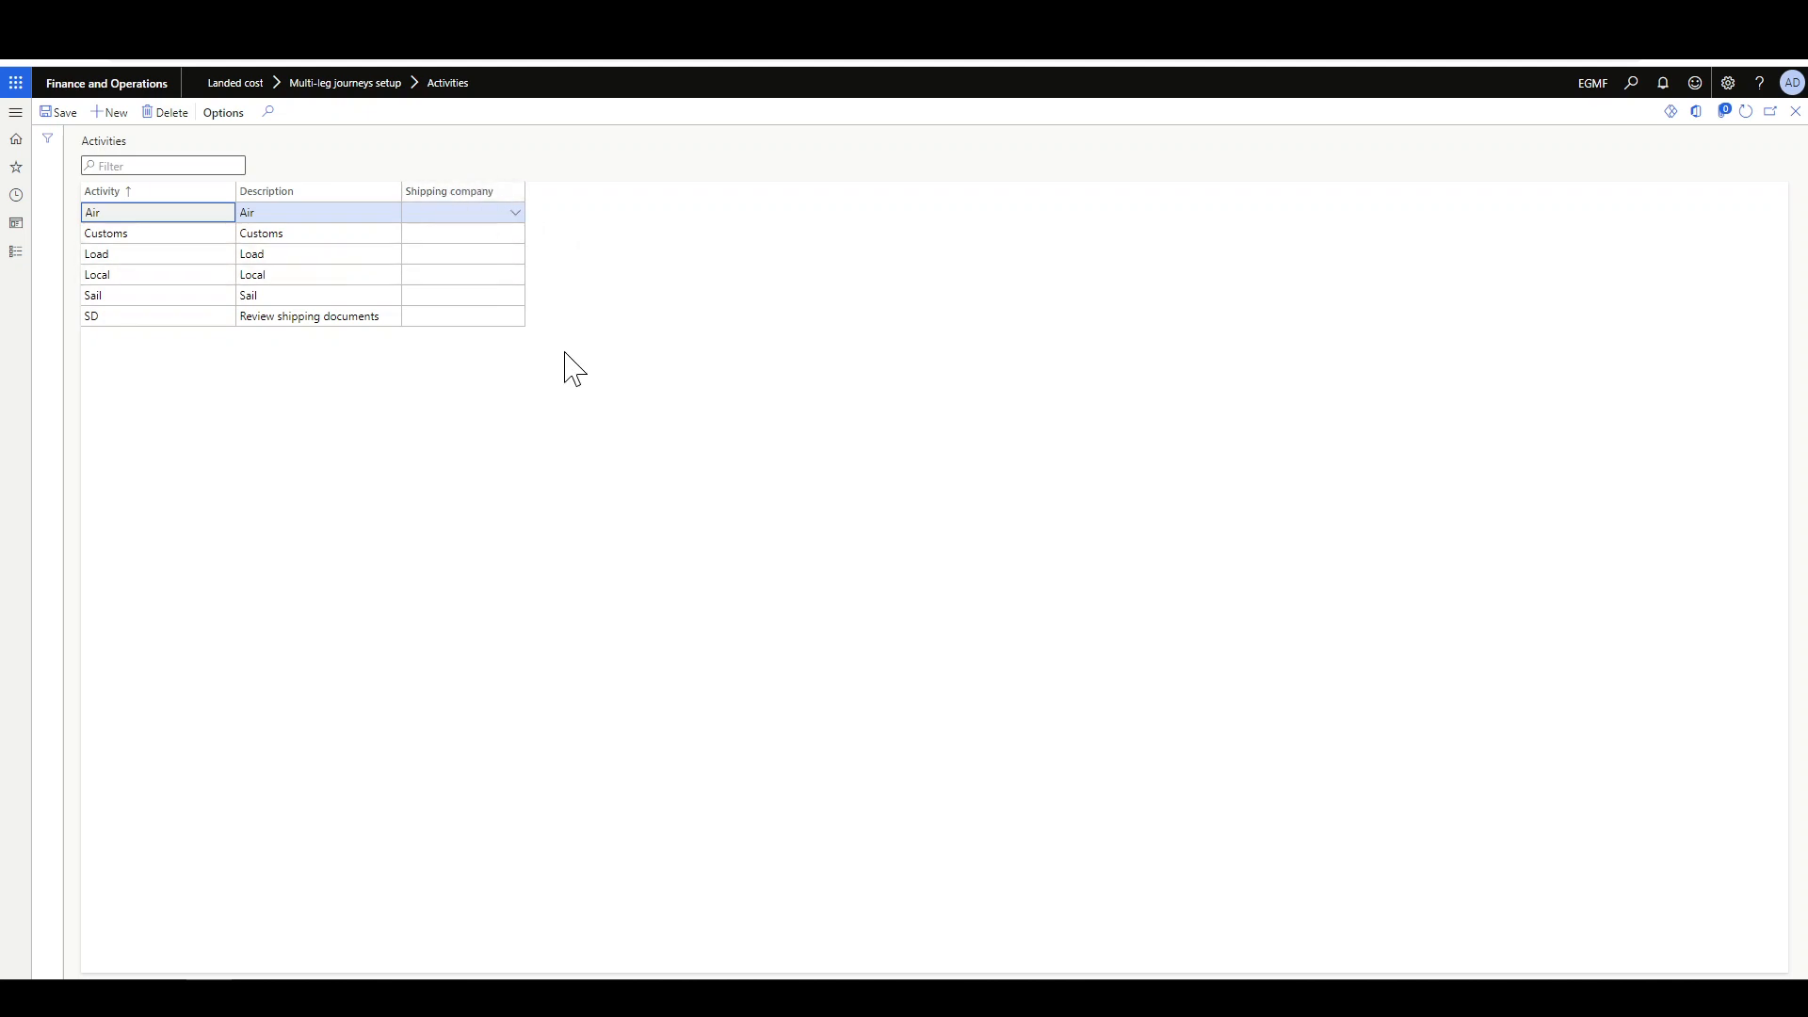
- Open the Journey templates page in the multi-leg journeys setup in edit mode and display the CNSHA-ALEX template
{"action": "left_click", "coordinate": [17, 268]}
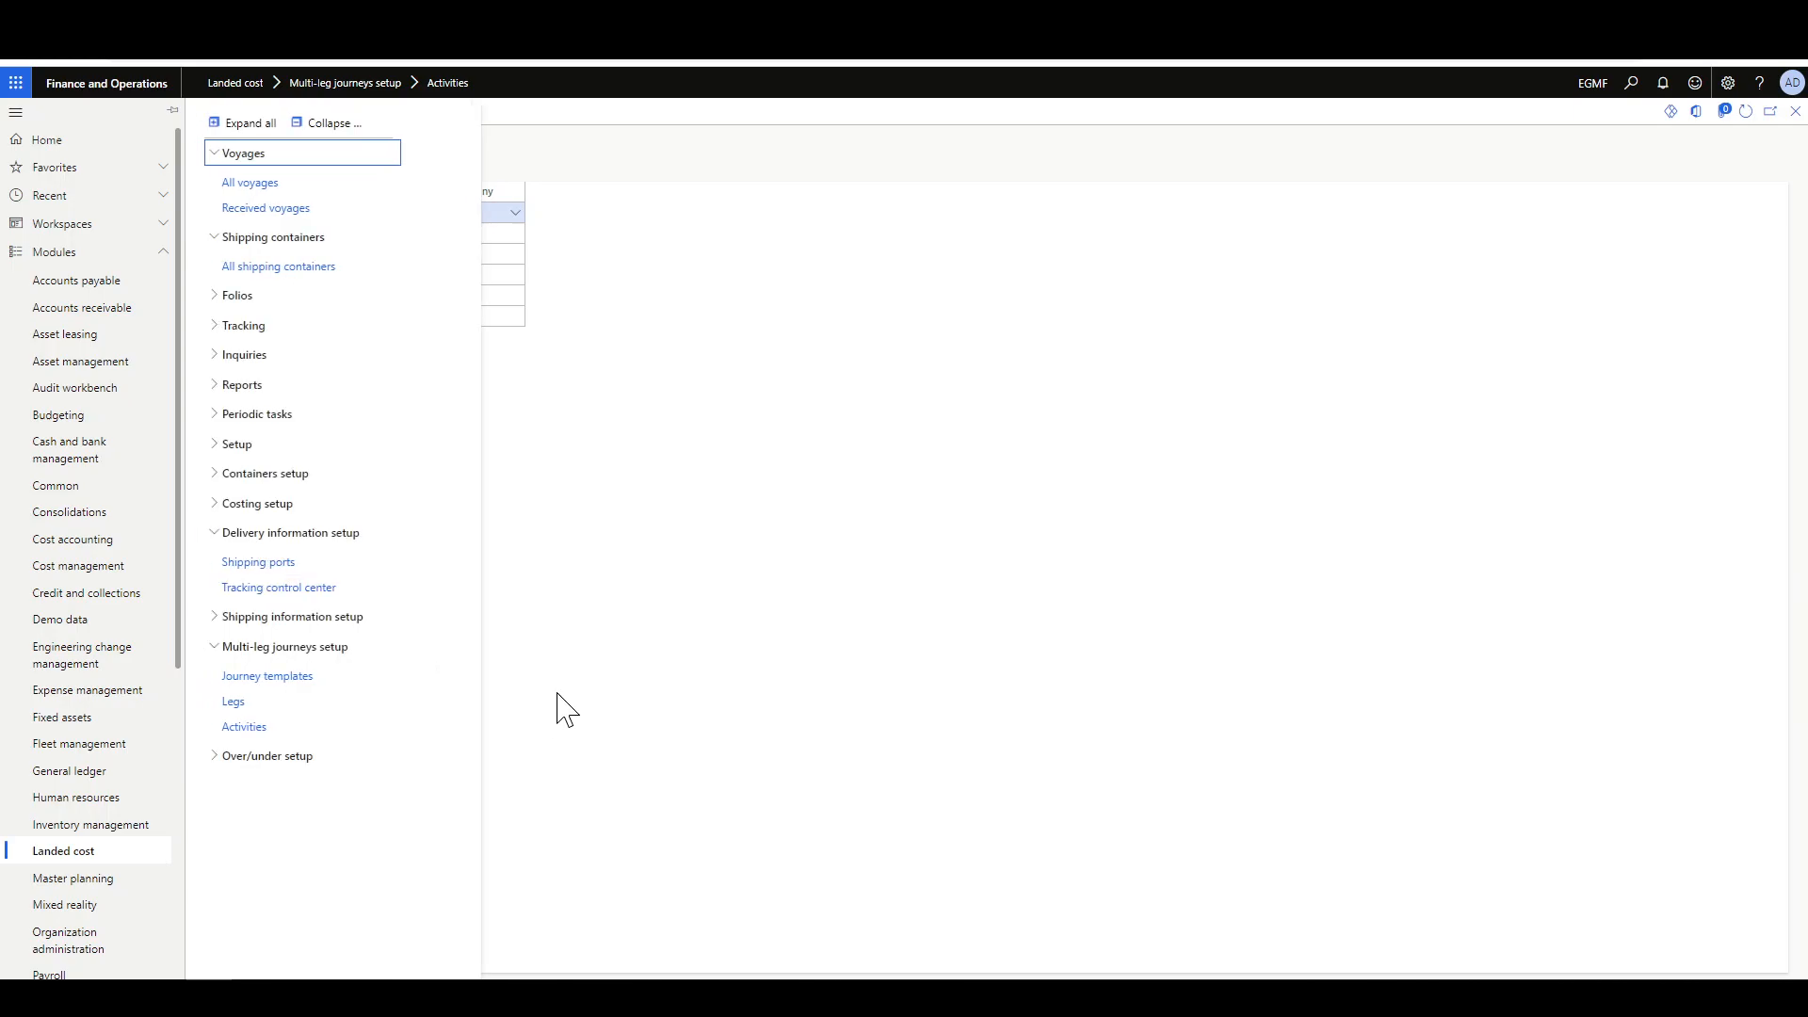
{"action": "left_click", "coordinate": [293, 686]}
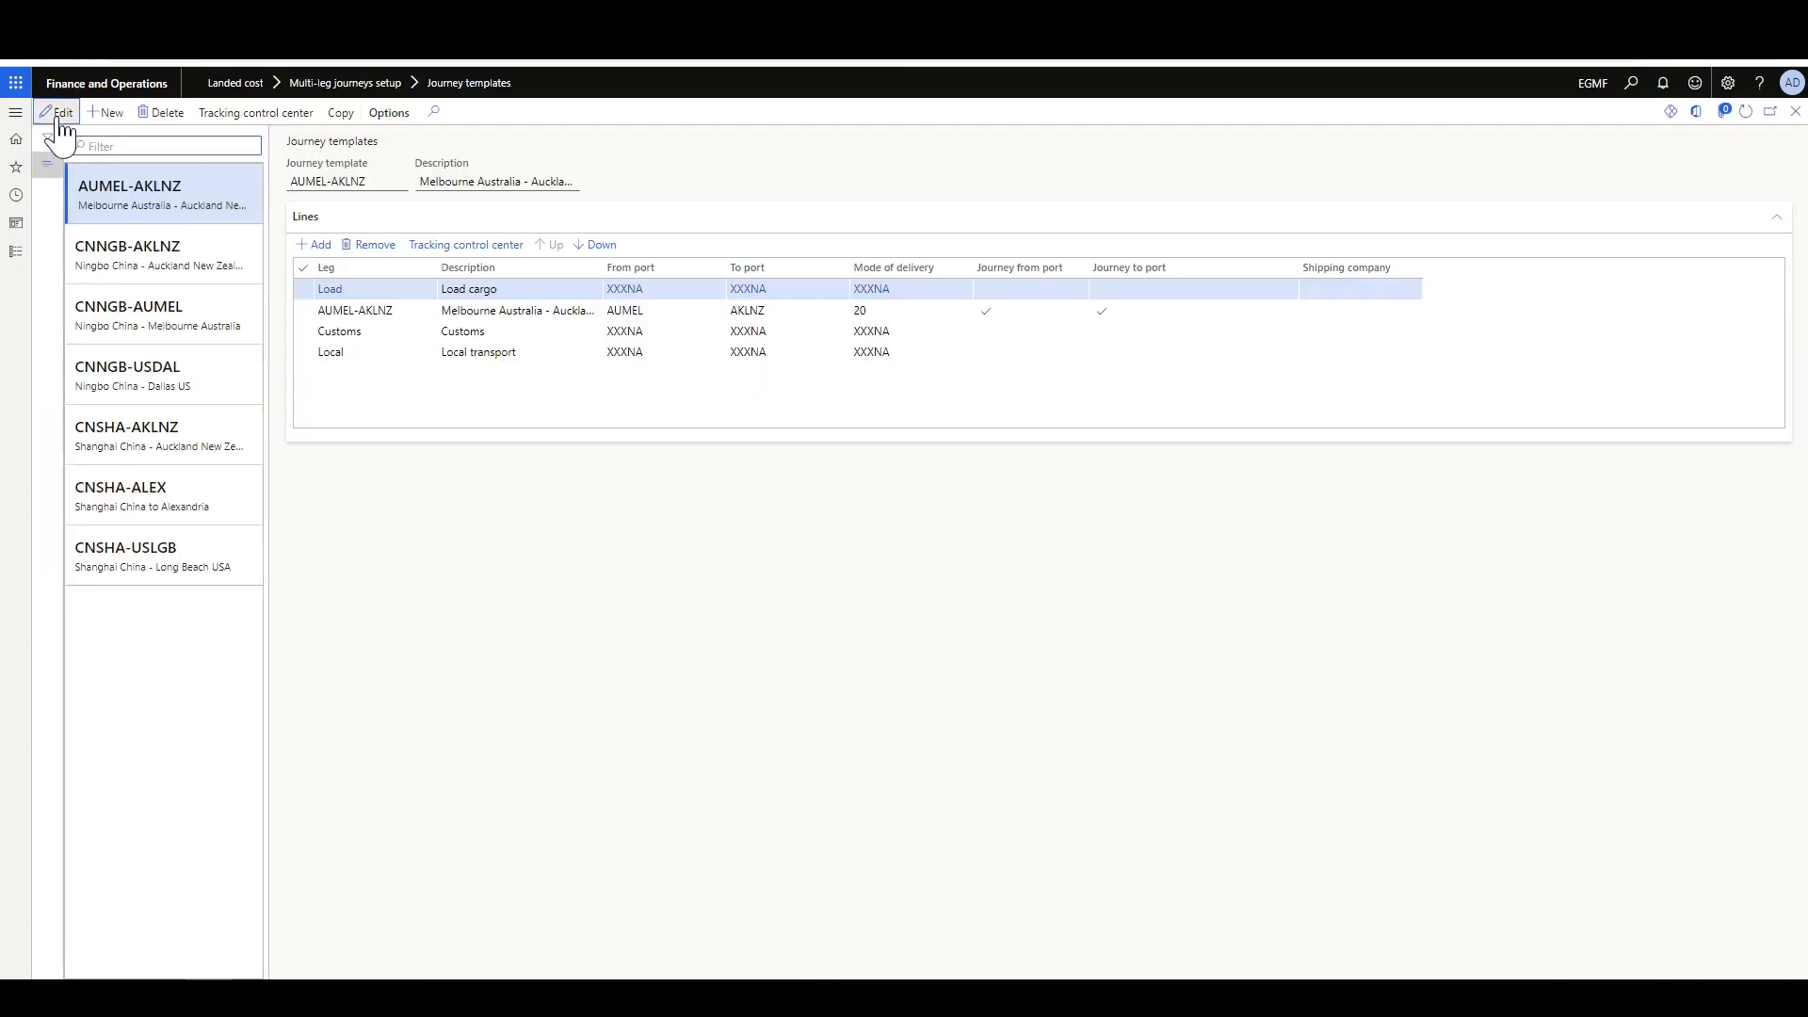
{"action": "left_click", "coordinate": [58, 115]}
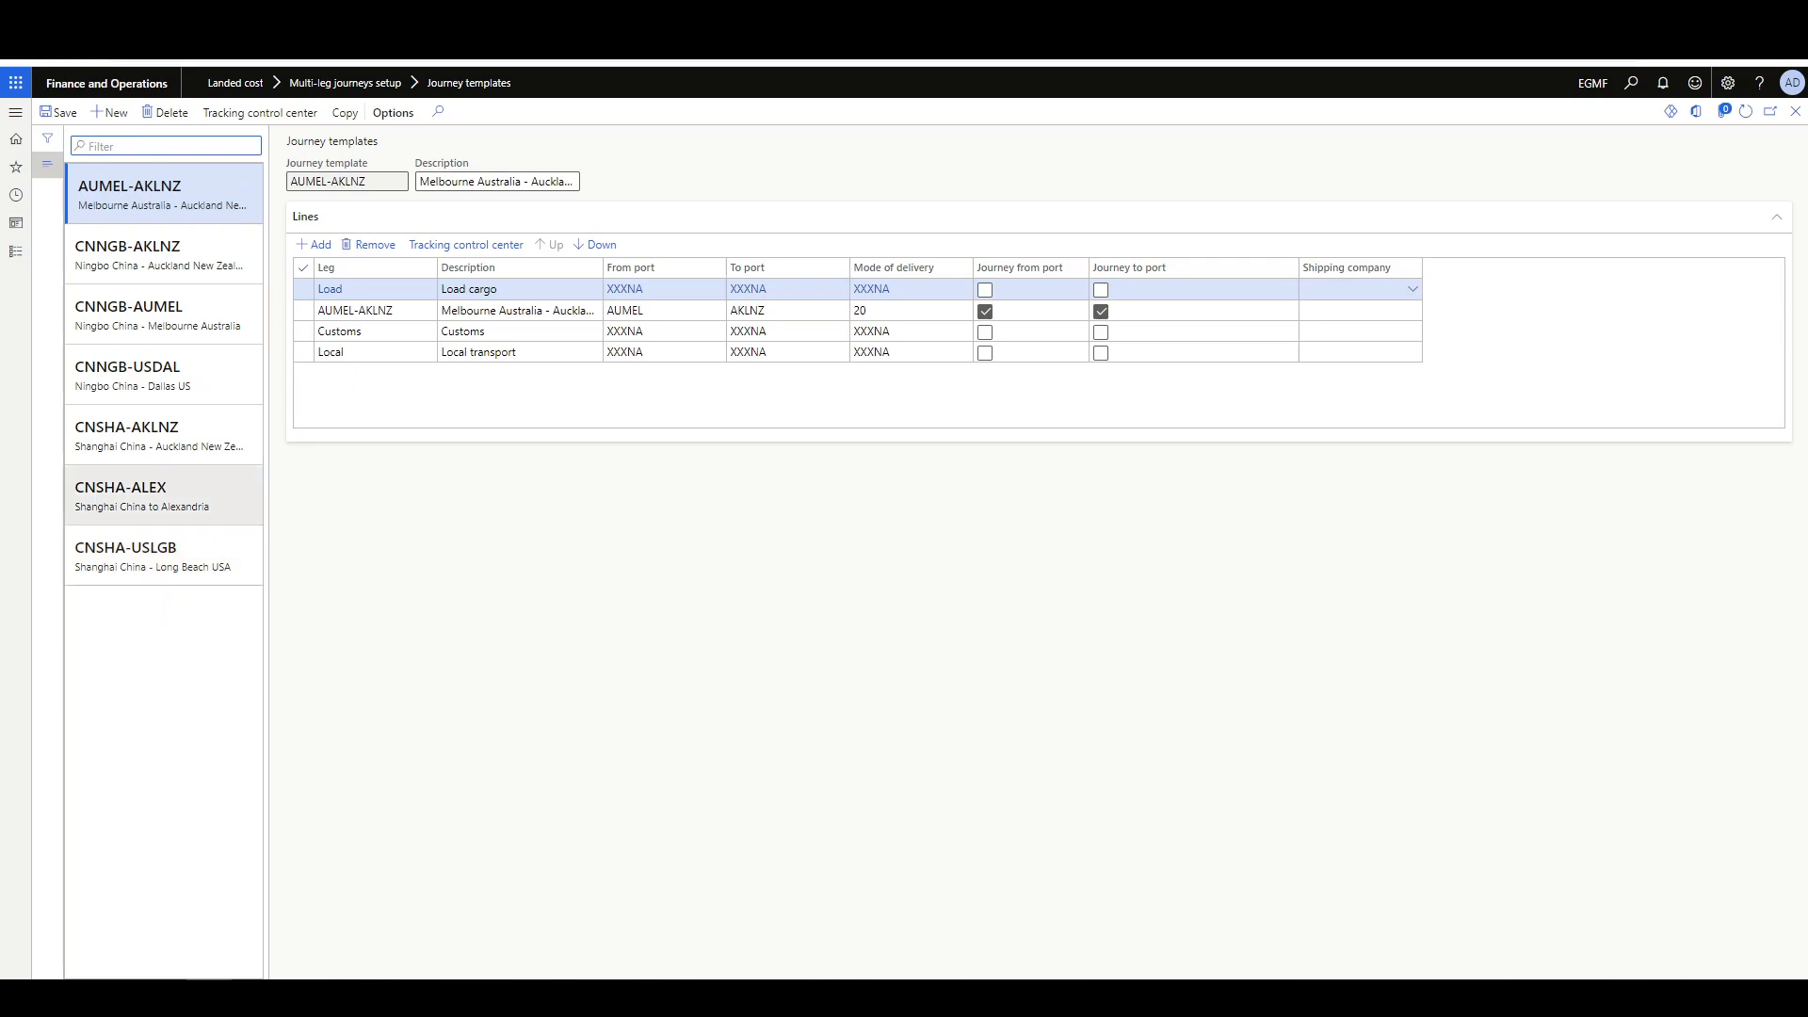
{"action": "left_click", "coordinate": [160, 499]}
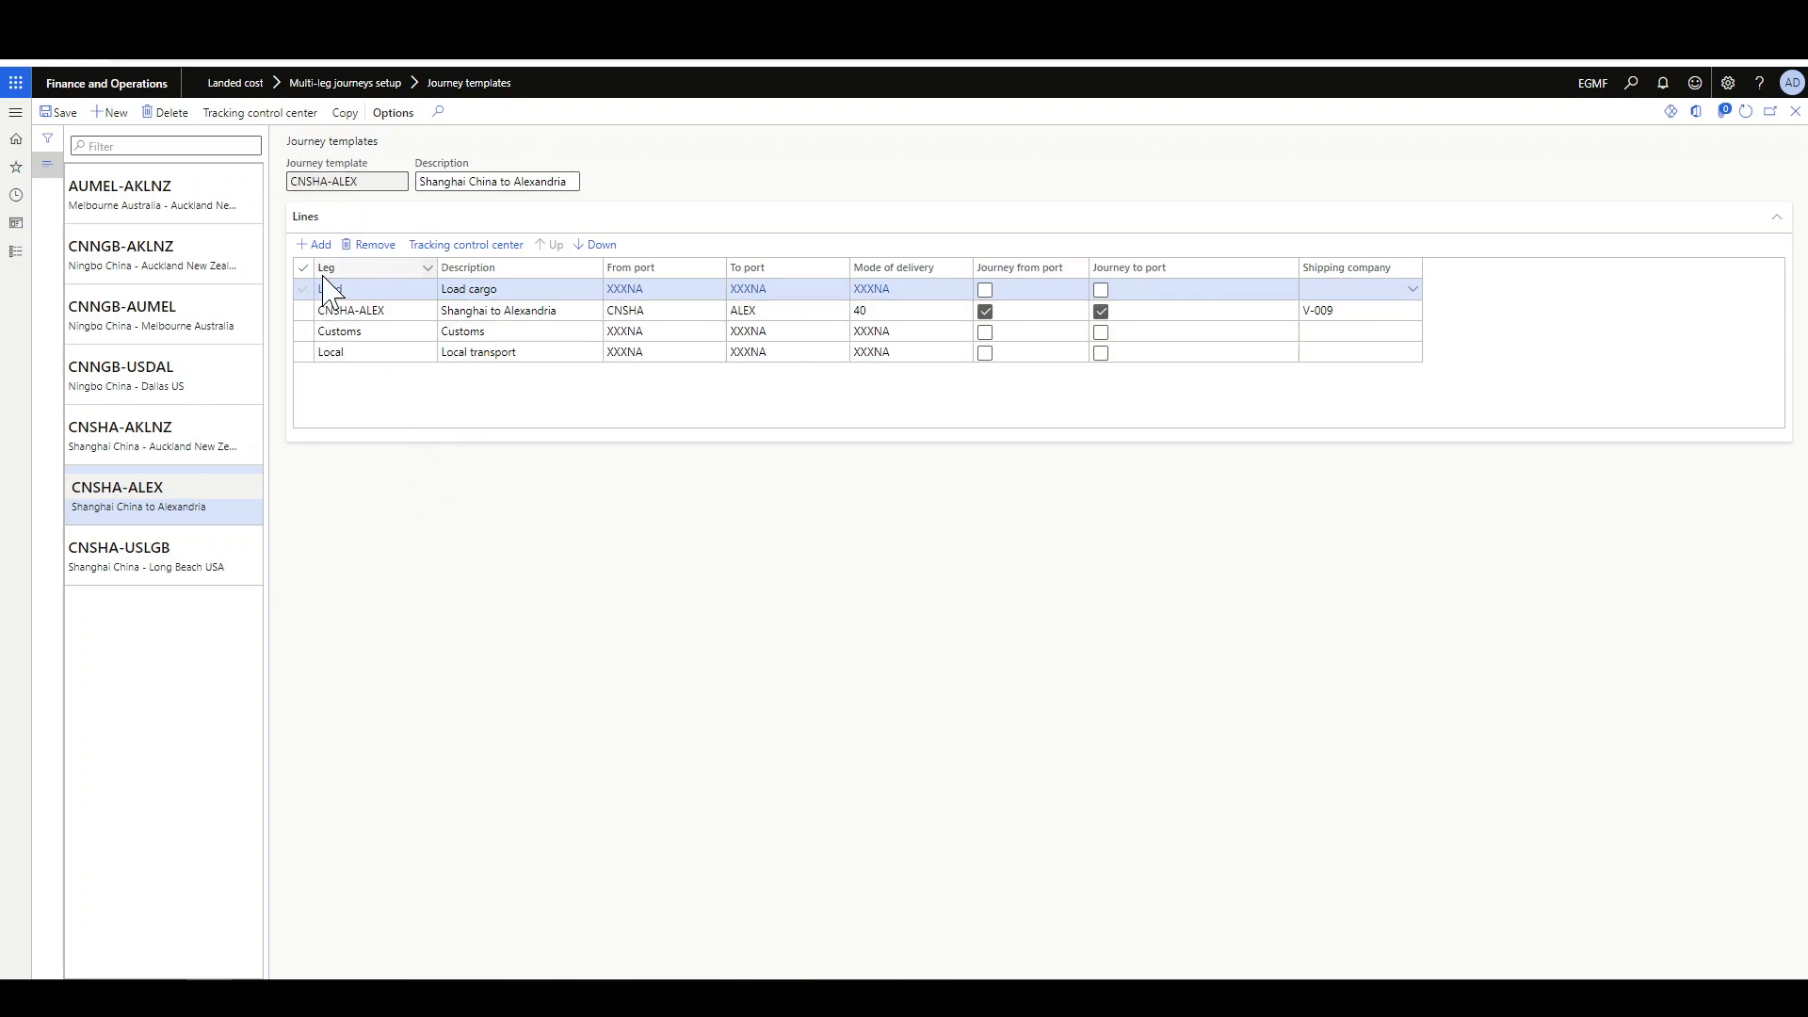
- Add a line with the AUMEL-AKLNZ leg to the CNSHA-ALEX journey template and remove it again
{"action": "left_click", "coordinate": [315, 244]}
{"action": "left_click", "coordinate": [427, 290]}
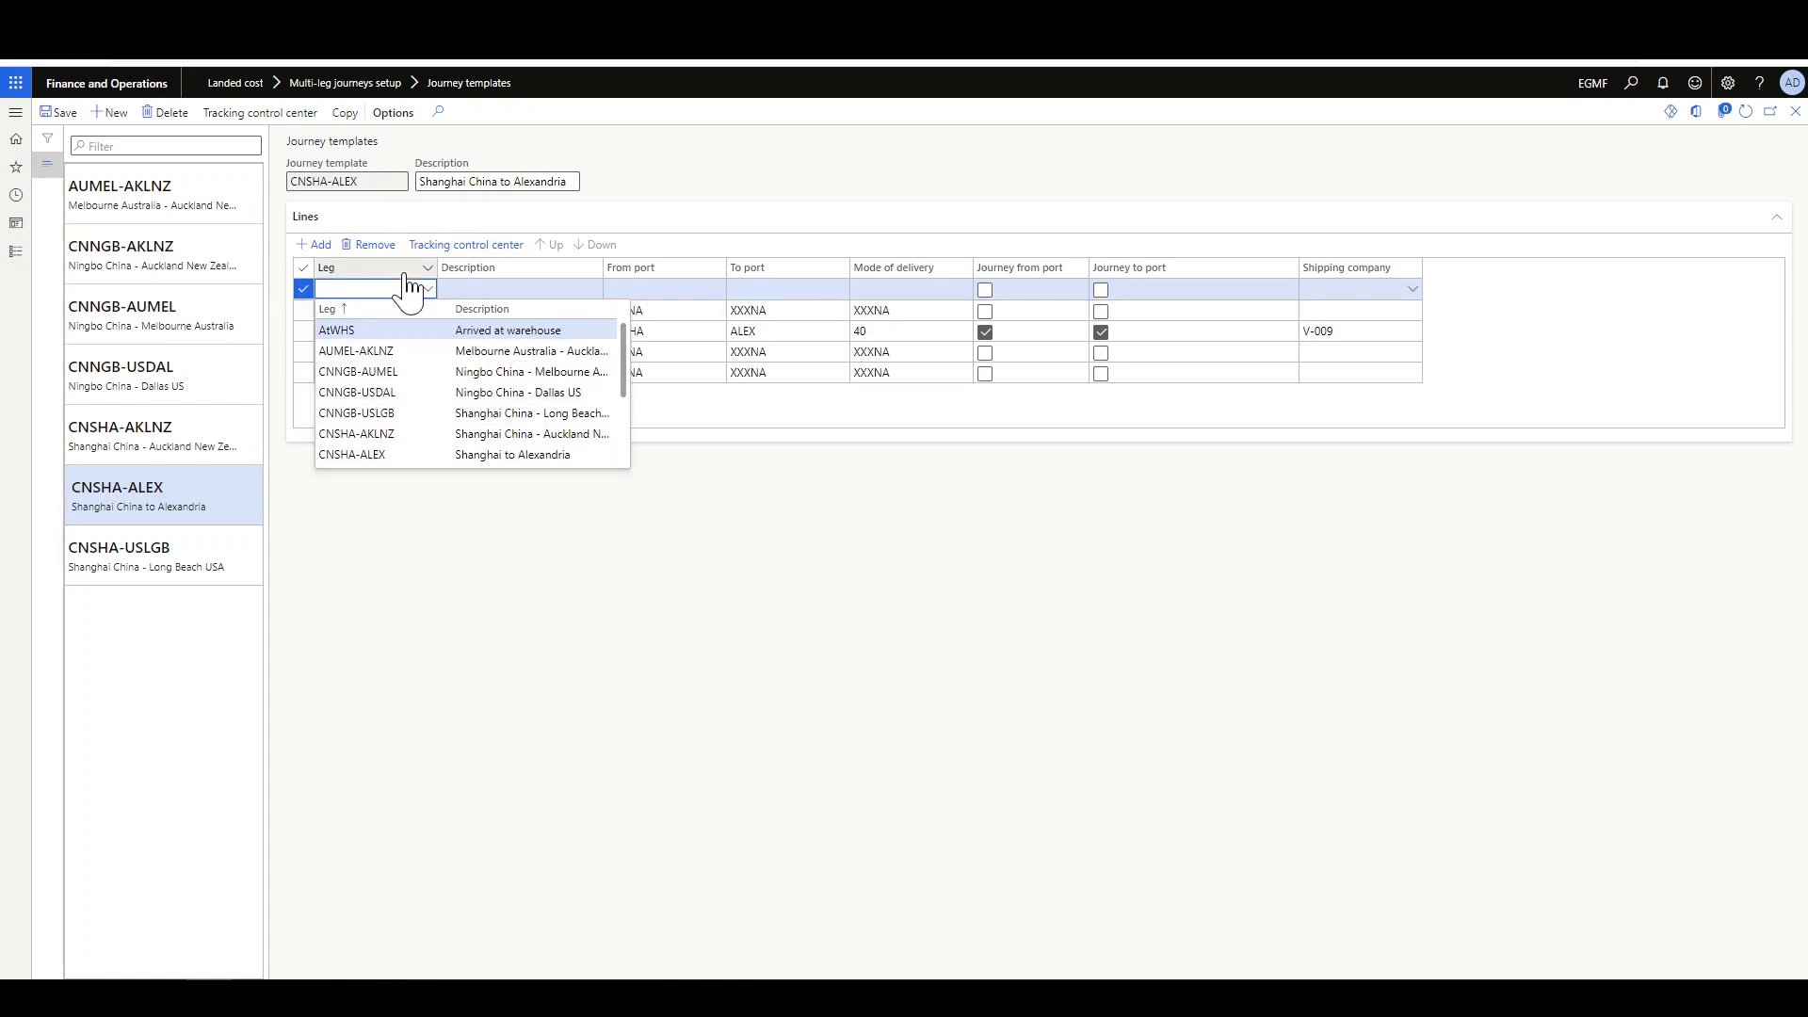
{"action": "scroll", "coordinate": [447, 400], "scroll_direction": "down", "scroll_amount": 3}
{"action": "scroll", "coordinate": [452, 405], "scroll_direction": "up", "scroll_amount": 3}
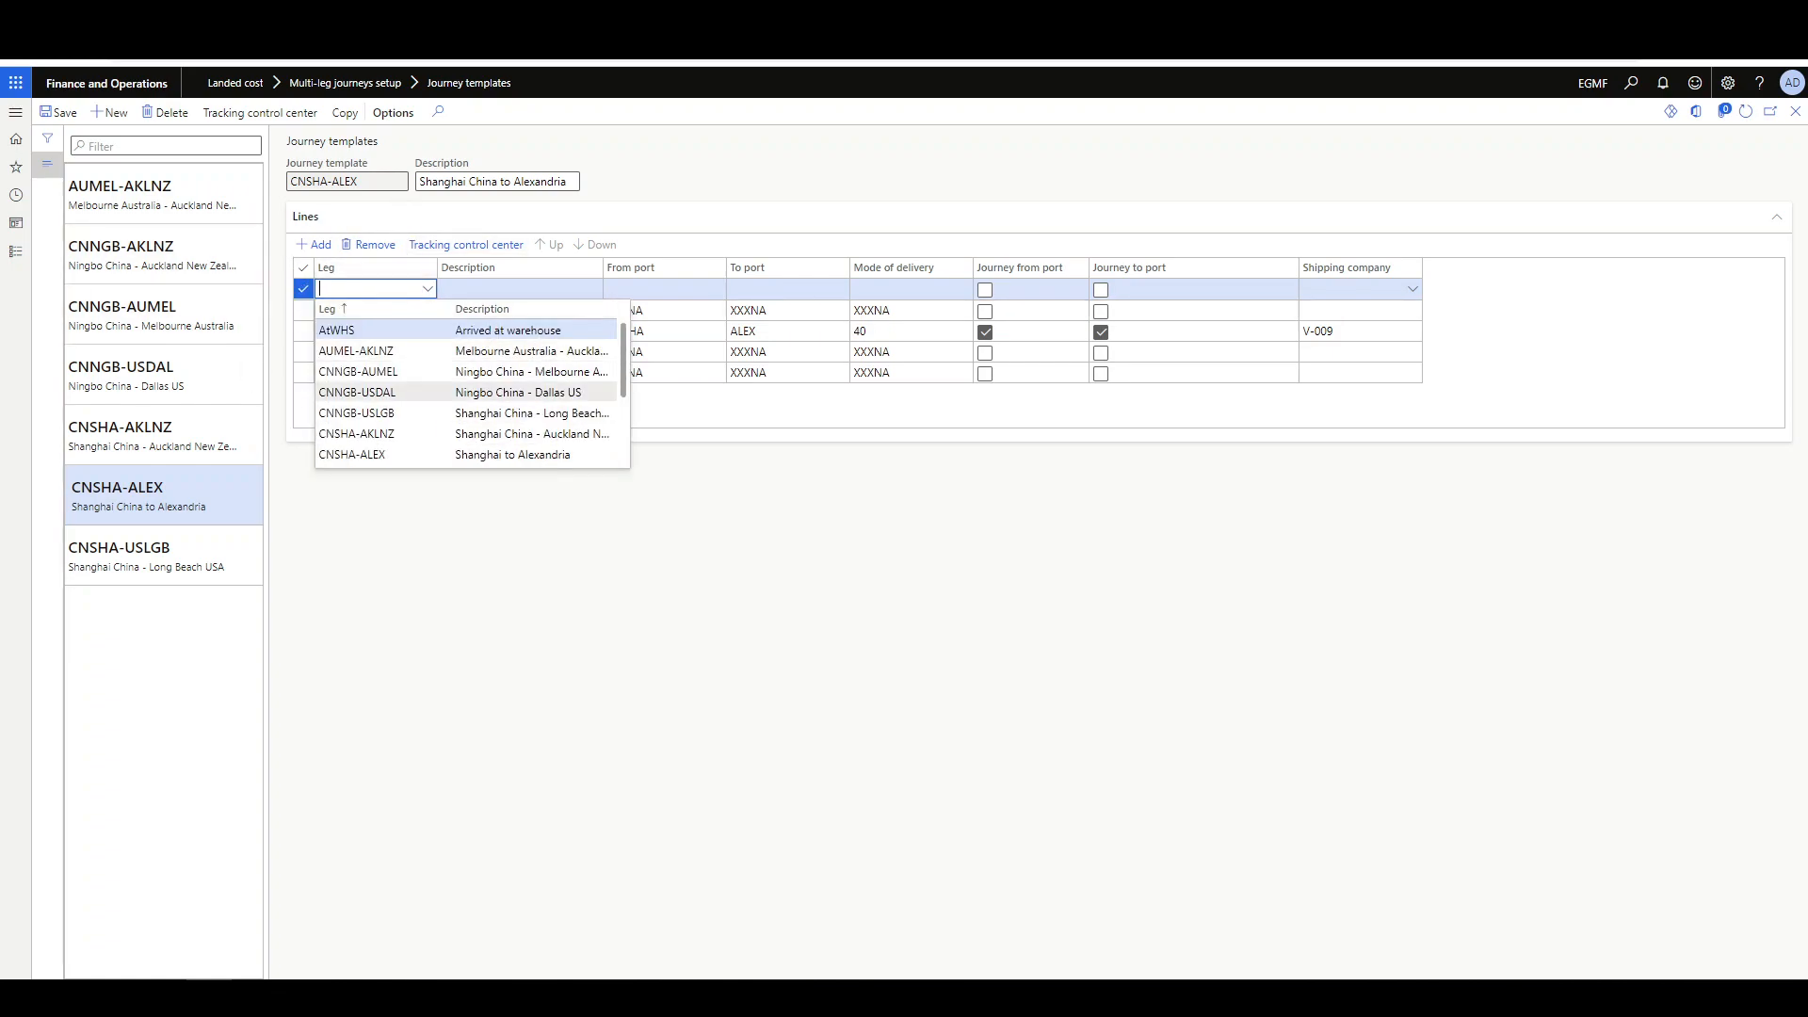
{"action": "left_click", "coordinate": [552, 352]}
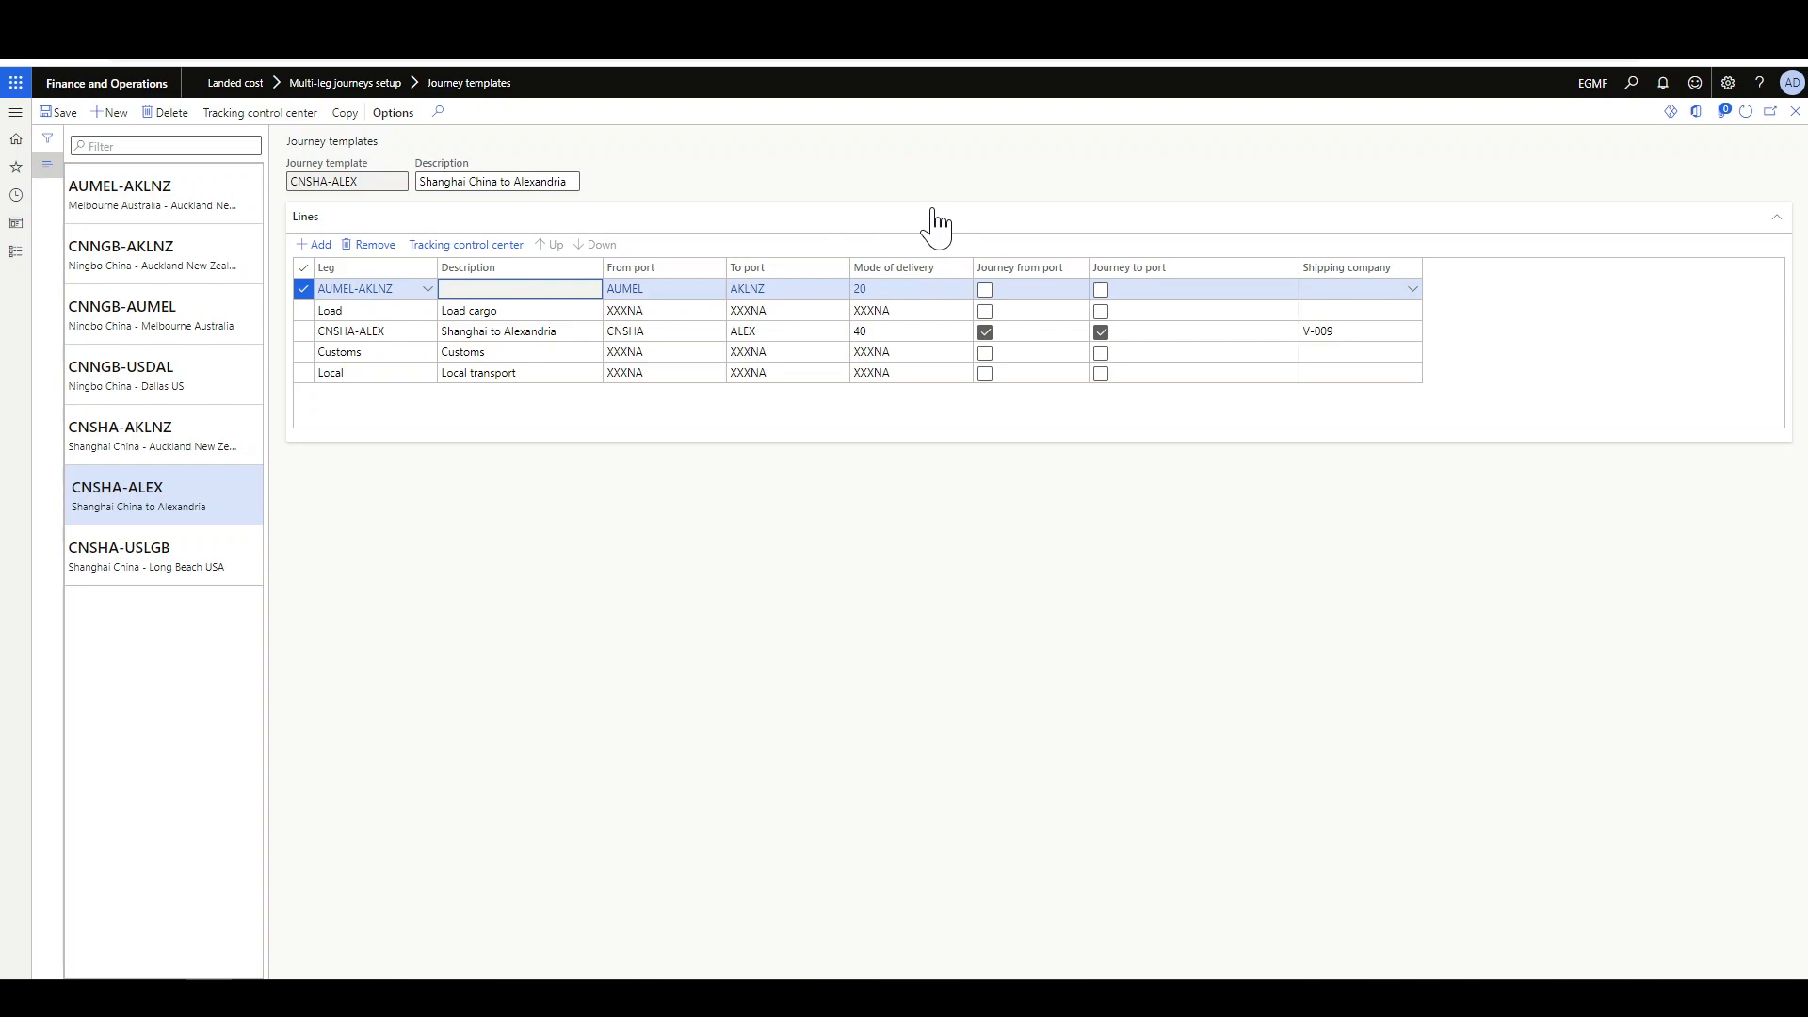
{"action": "left_click", "coordinate": [392, 248]}
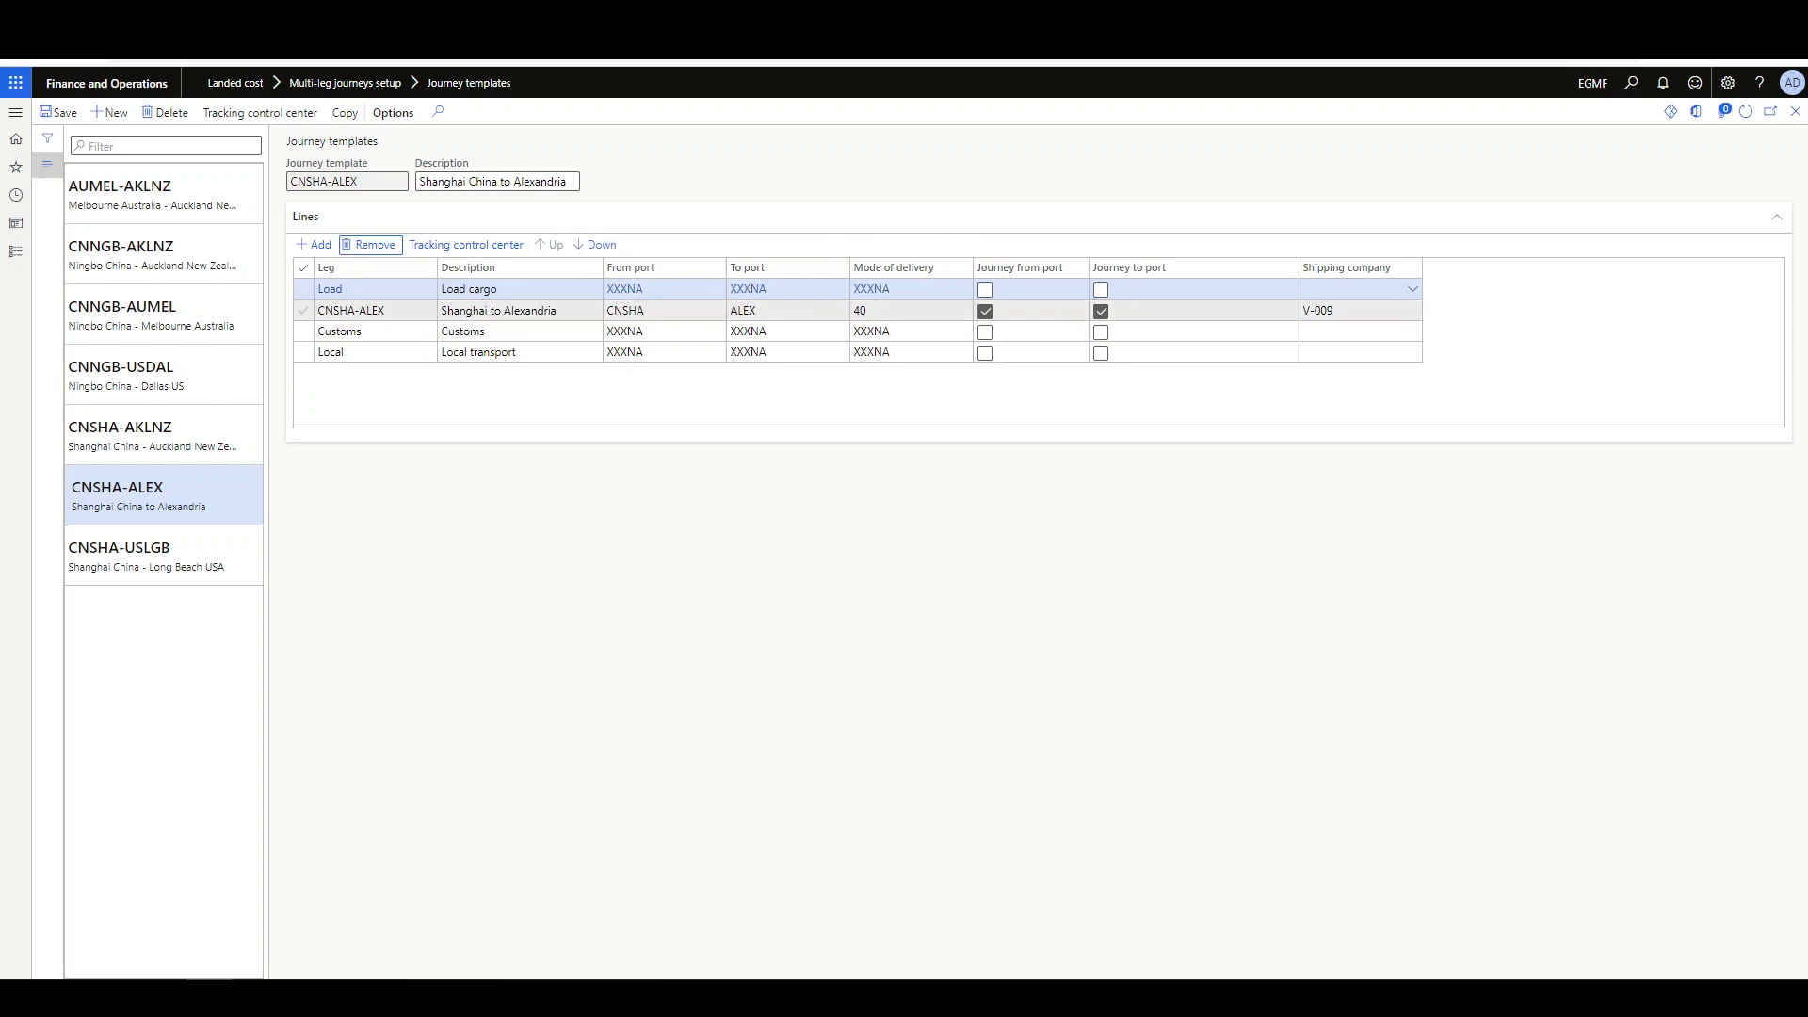
- Review the Load, CNSHA-ALEX, Customs and Local lines of the CNSHA-ALEX journey template one by one
{"action": "left_click", "coordinate": [403, 311]}
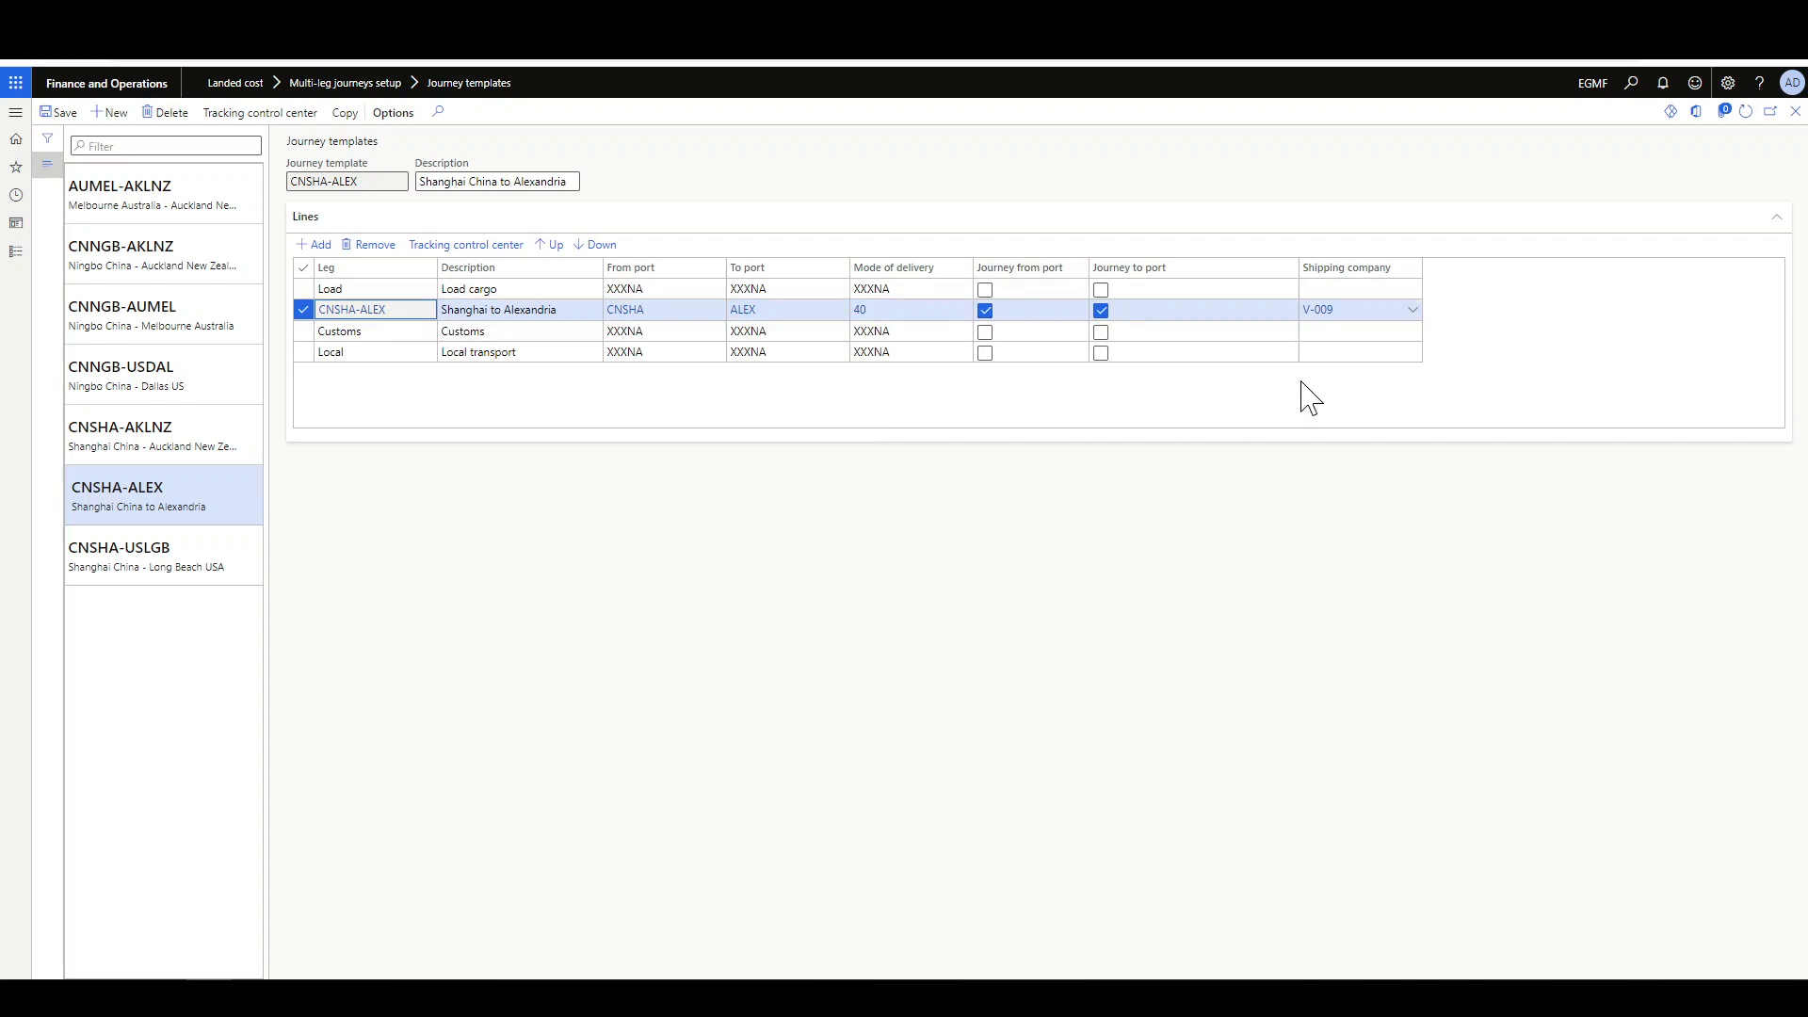
{"action": "left_click", "coordinate": [376, 289]}
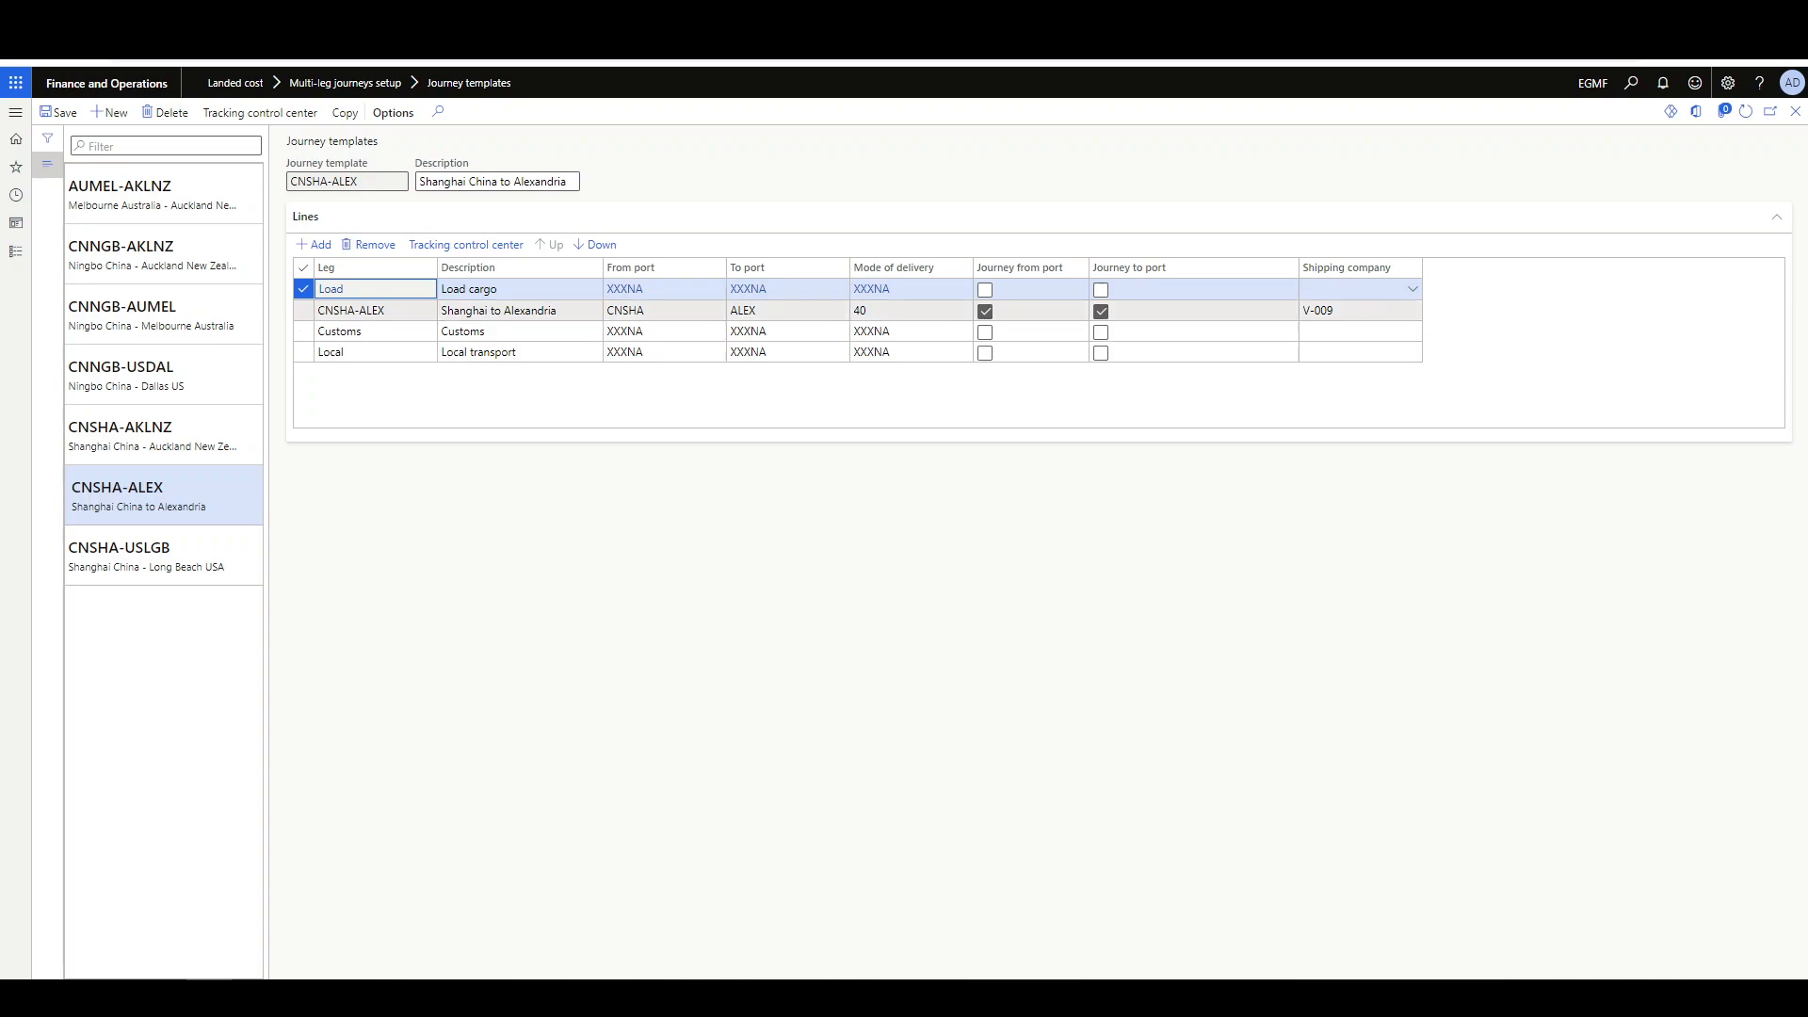
{"action": "left_click", "coordinate": [517, 310]}
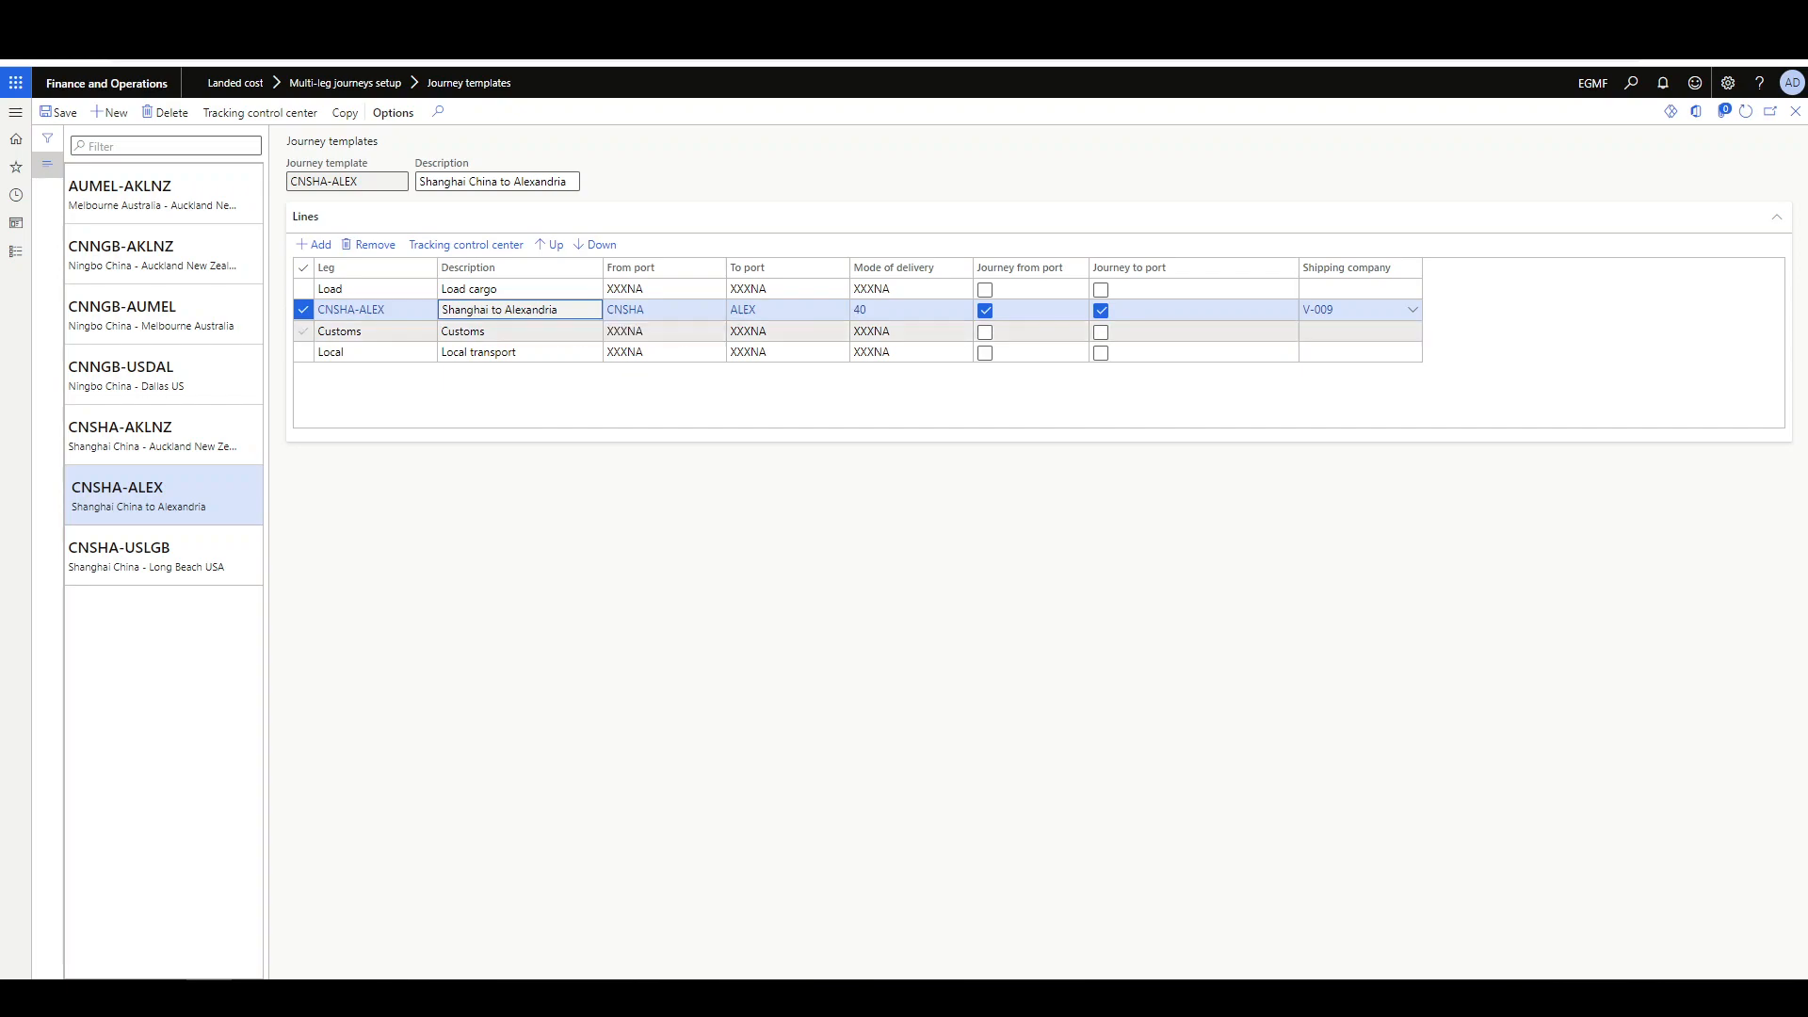
{"action": "left_click", "coordinate": [508, 330]}
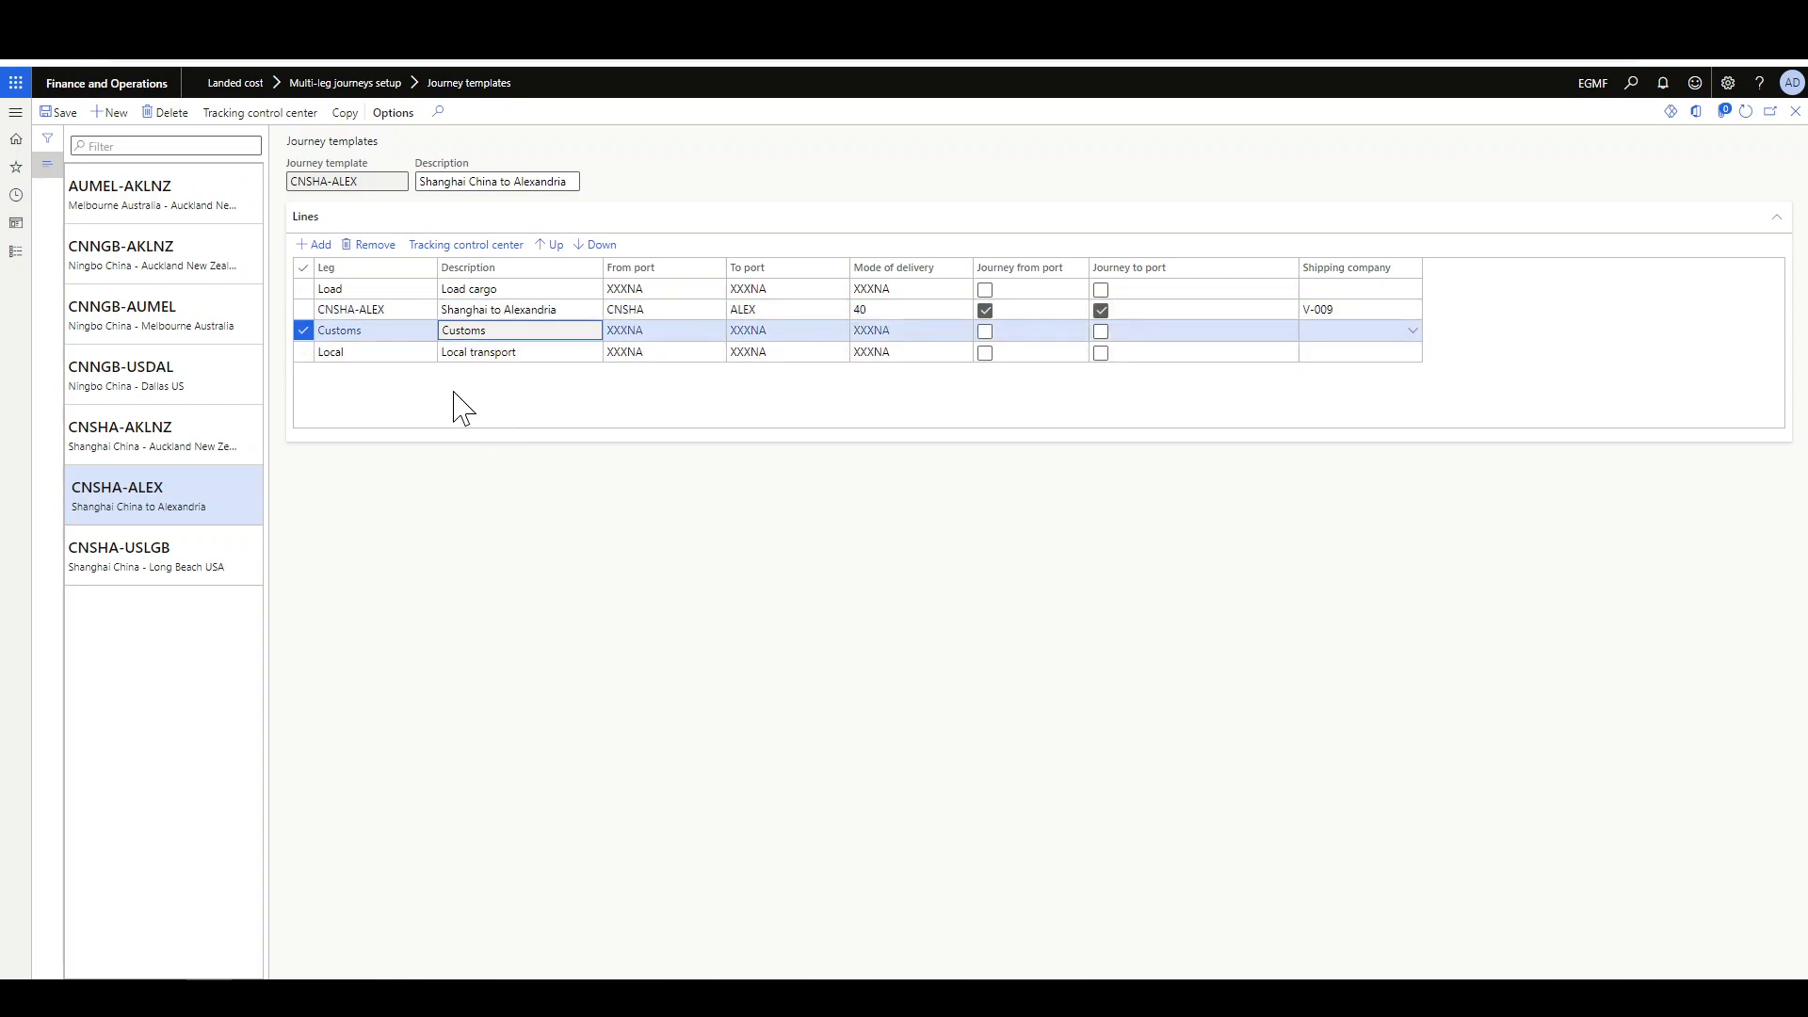
{"action": "left_click", "coordinate": [377, 351]}
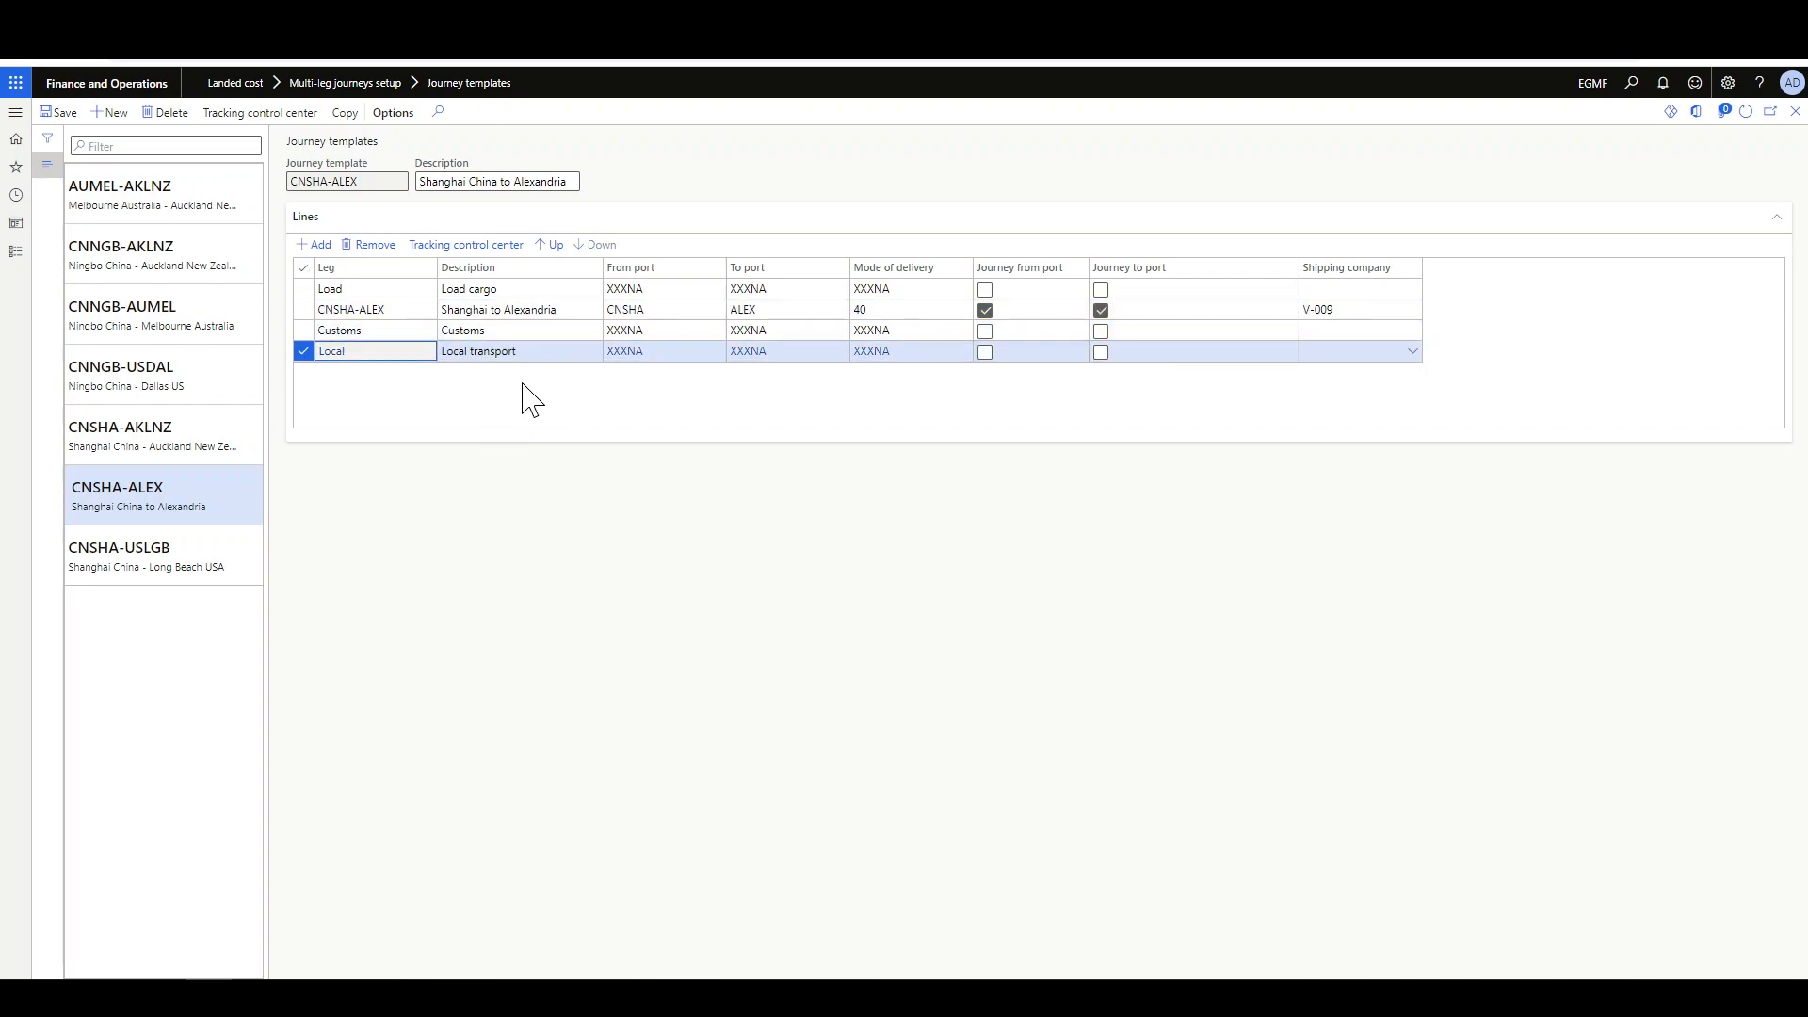
- Open the tracking control center for the CNSHA-ALEX leg line of the journey template
{"action": "left_click", "coordinate": [376, 289]}
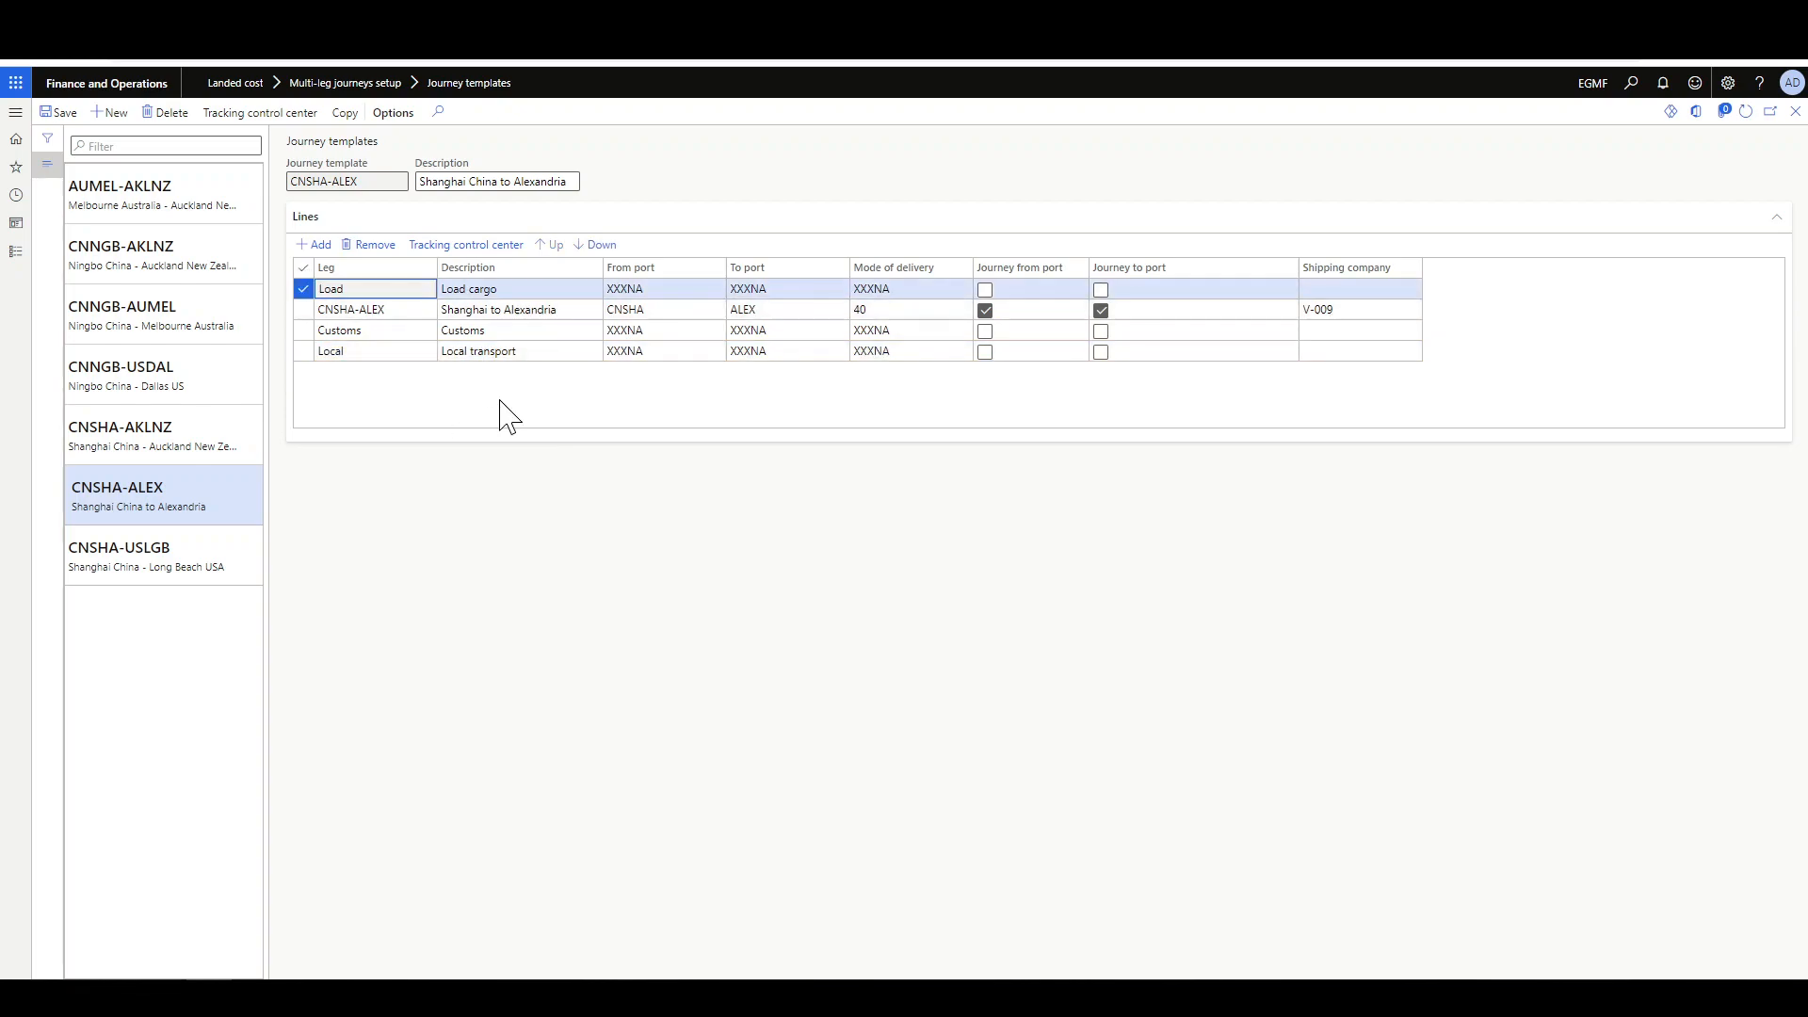
{"action": "key", "text": "Down"}
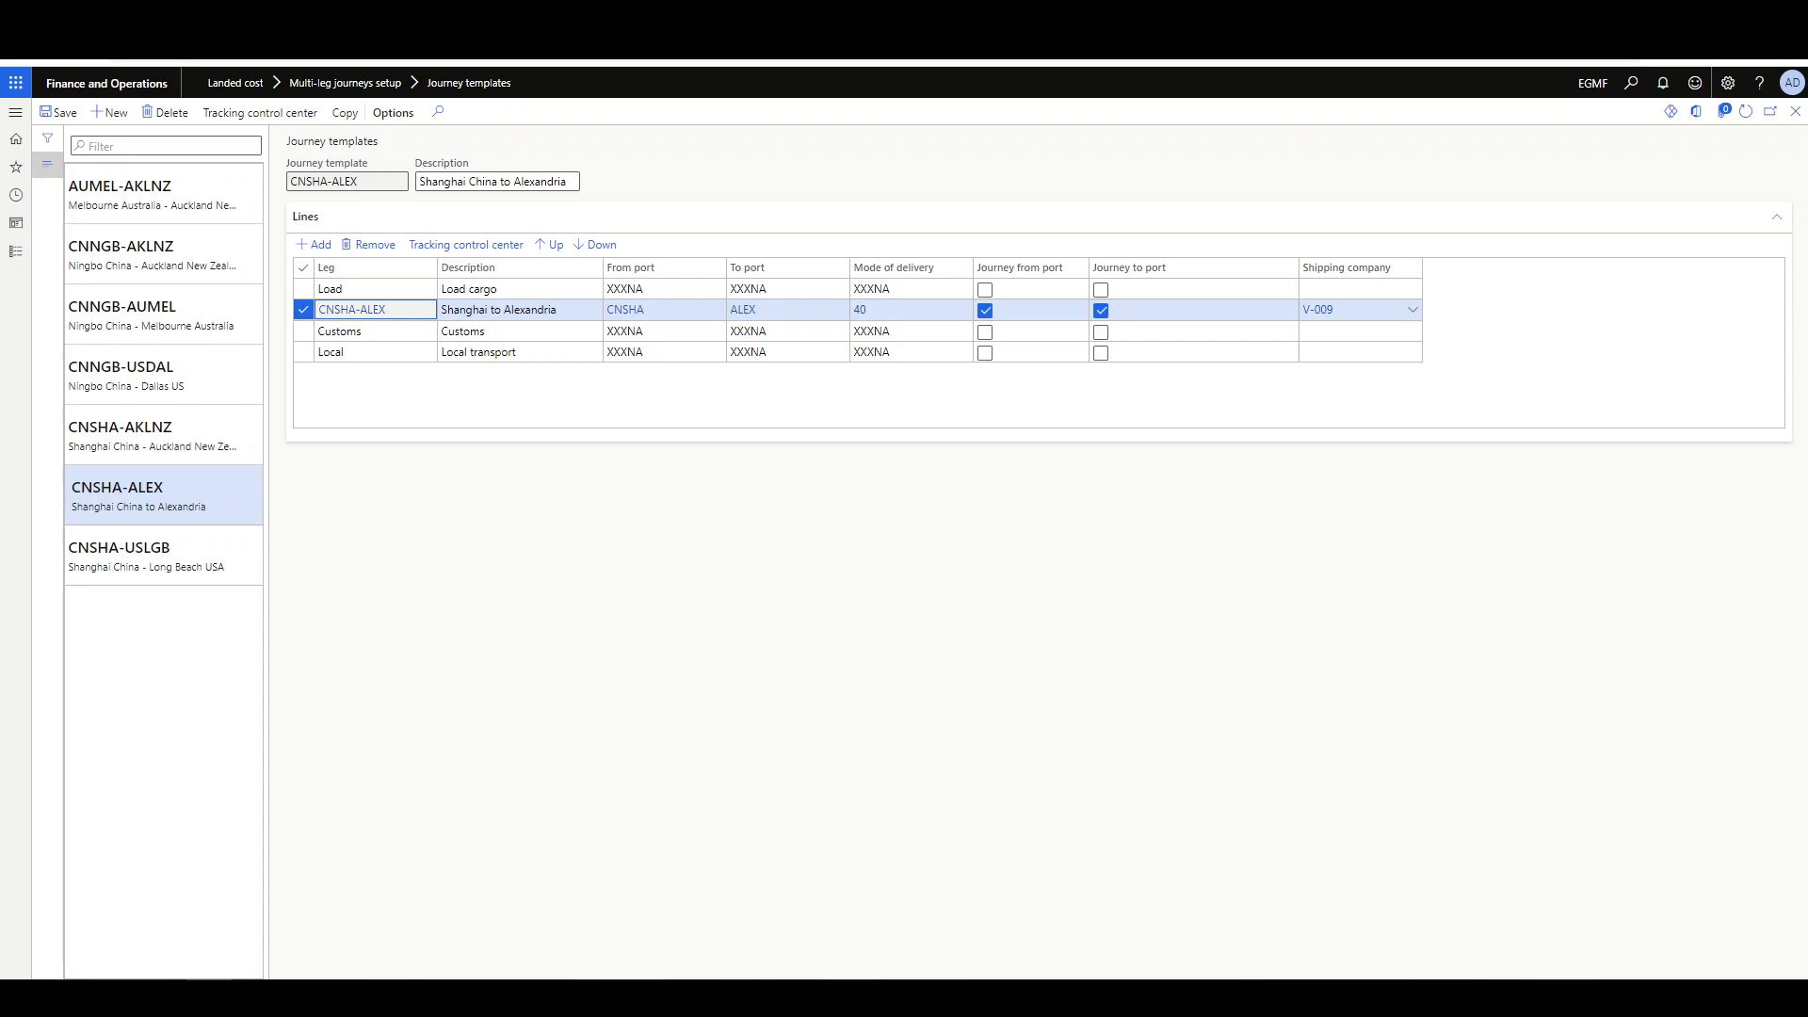
{"action": "key", "text": "alt+r"}
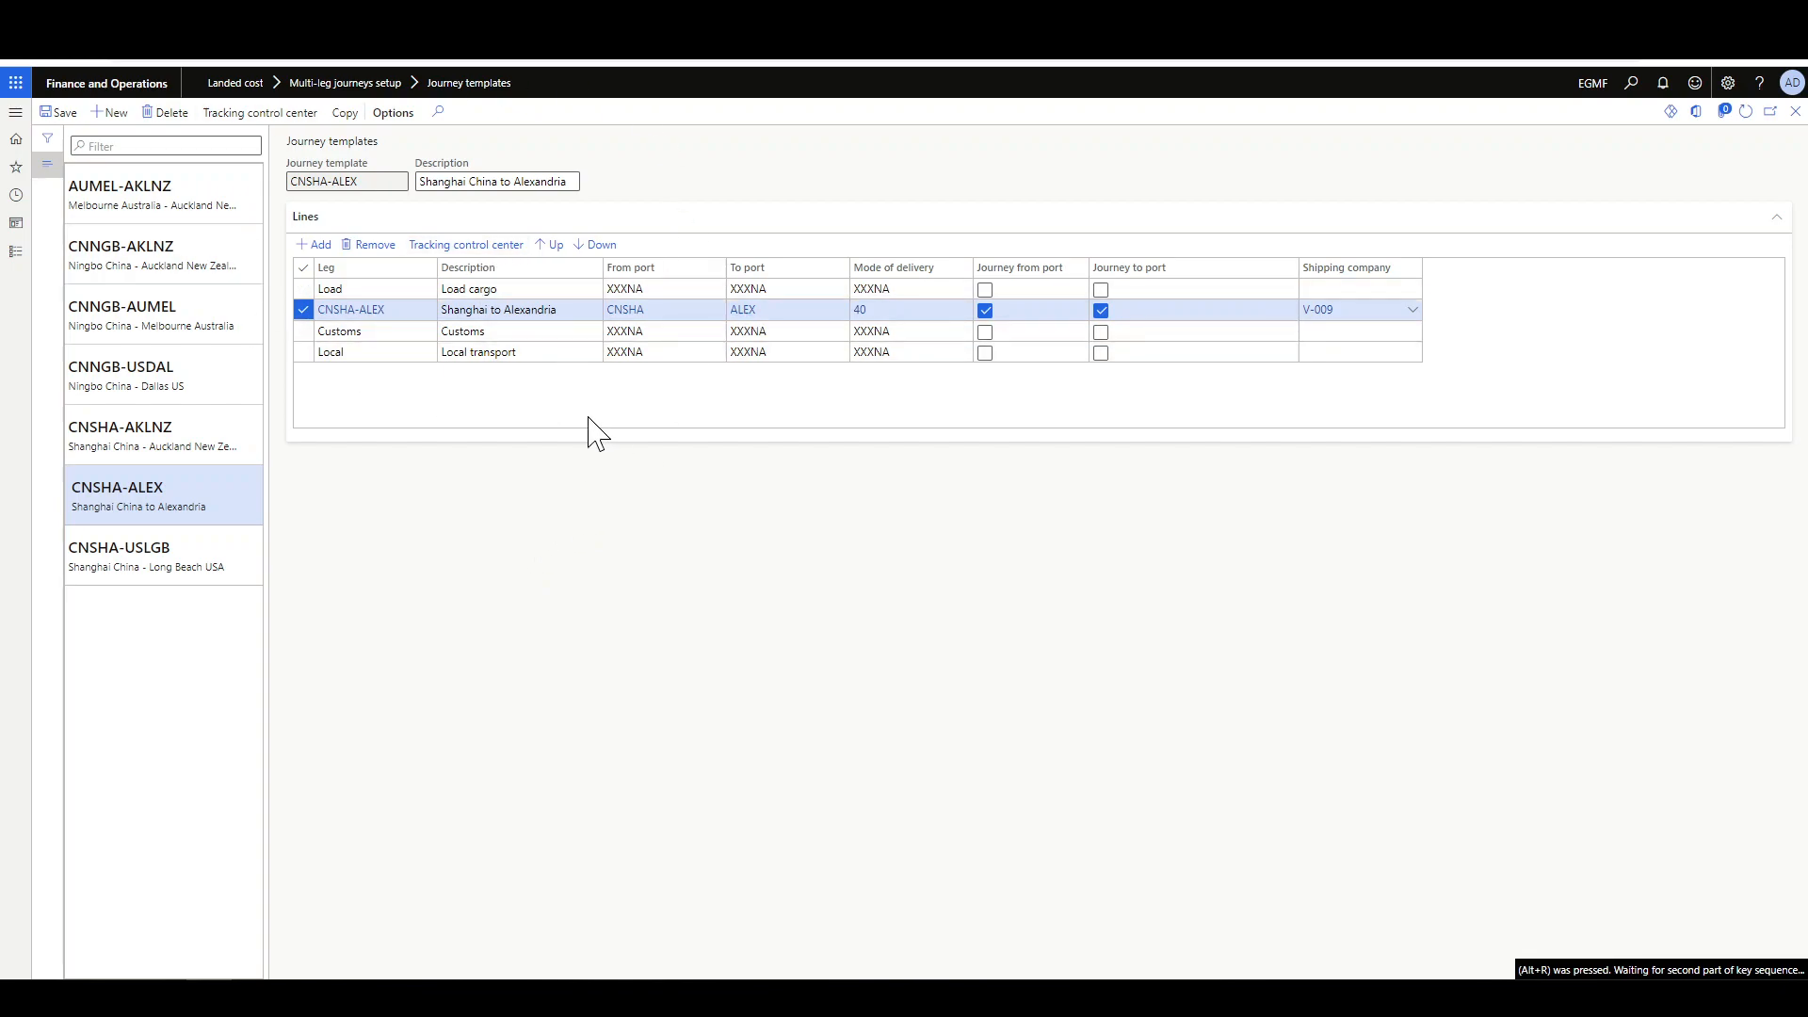
{"action": "left_click", "coordinate": [465, 243]}
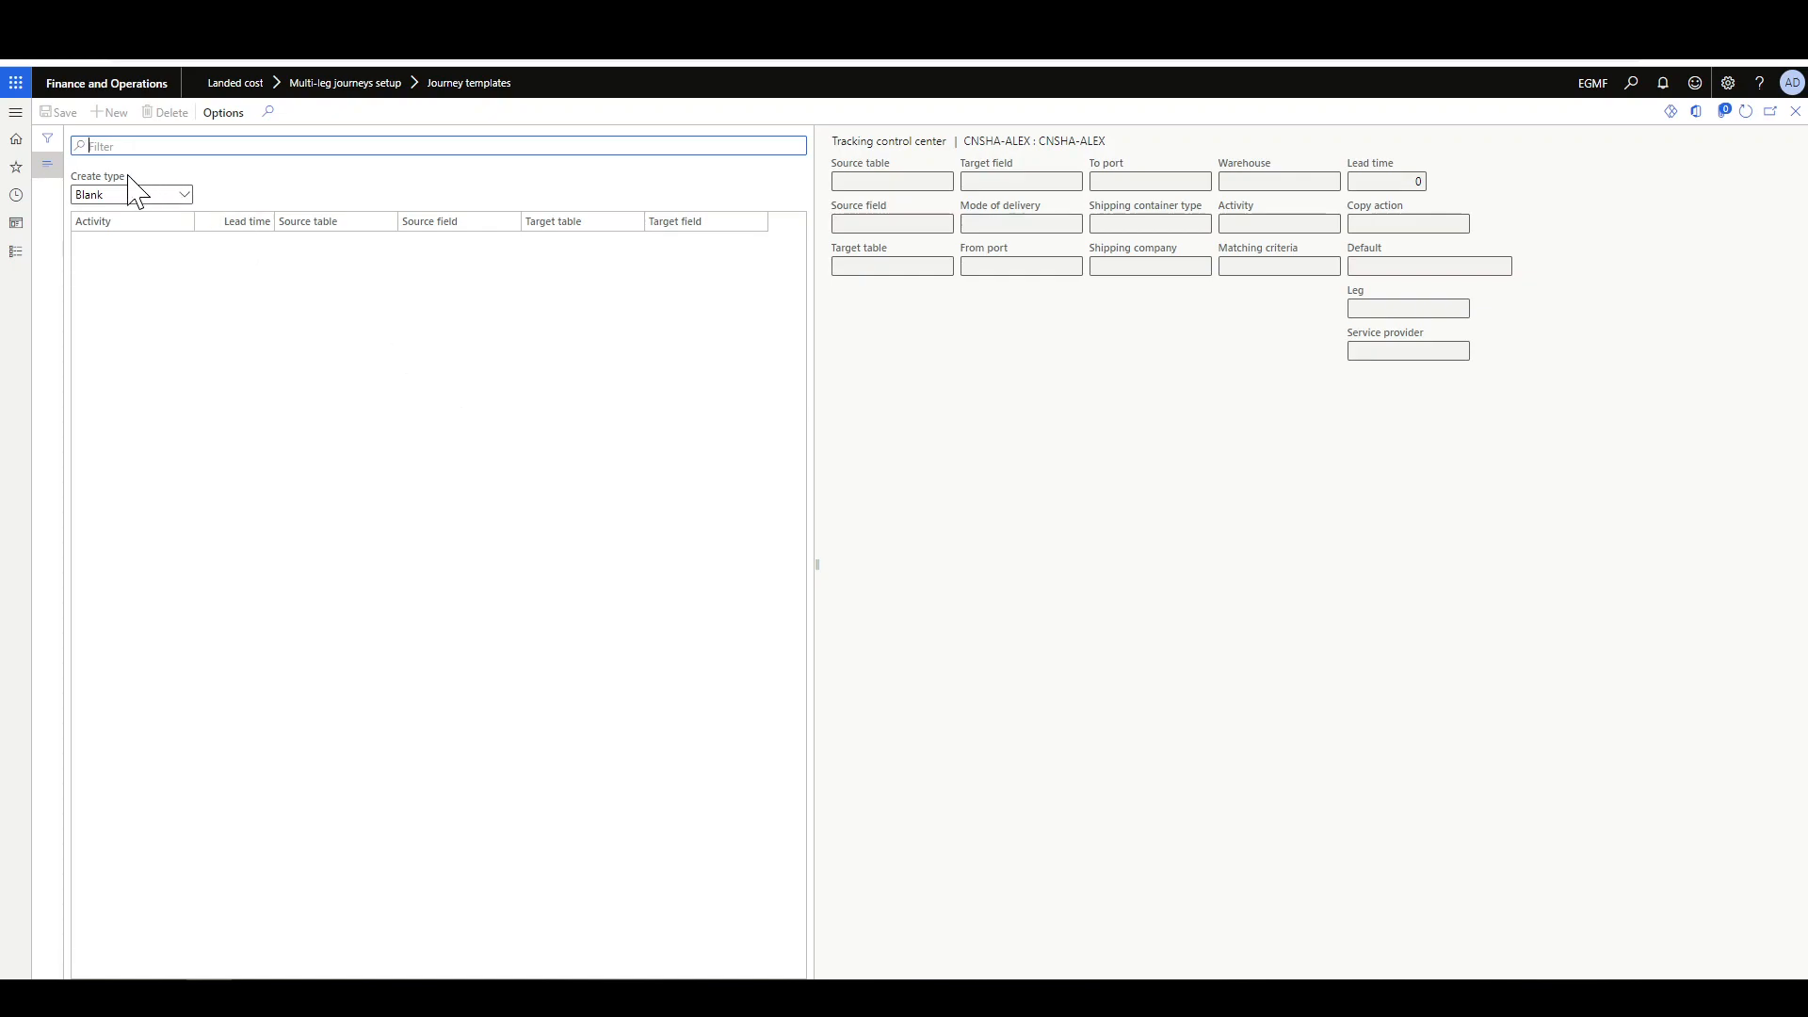
- Review the Lead time records and the Status update record in the CNSHA-ALEX leg's tracking control center, and return to the journey template
{"action": "left_click", "coordinate": [181, 196]}
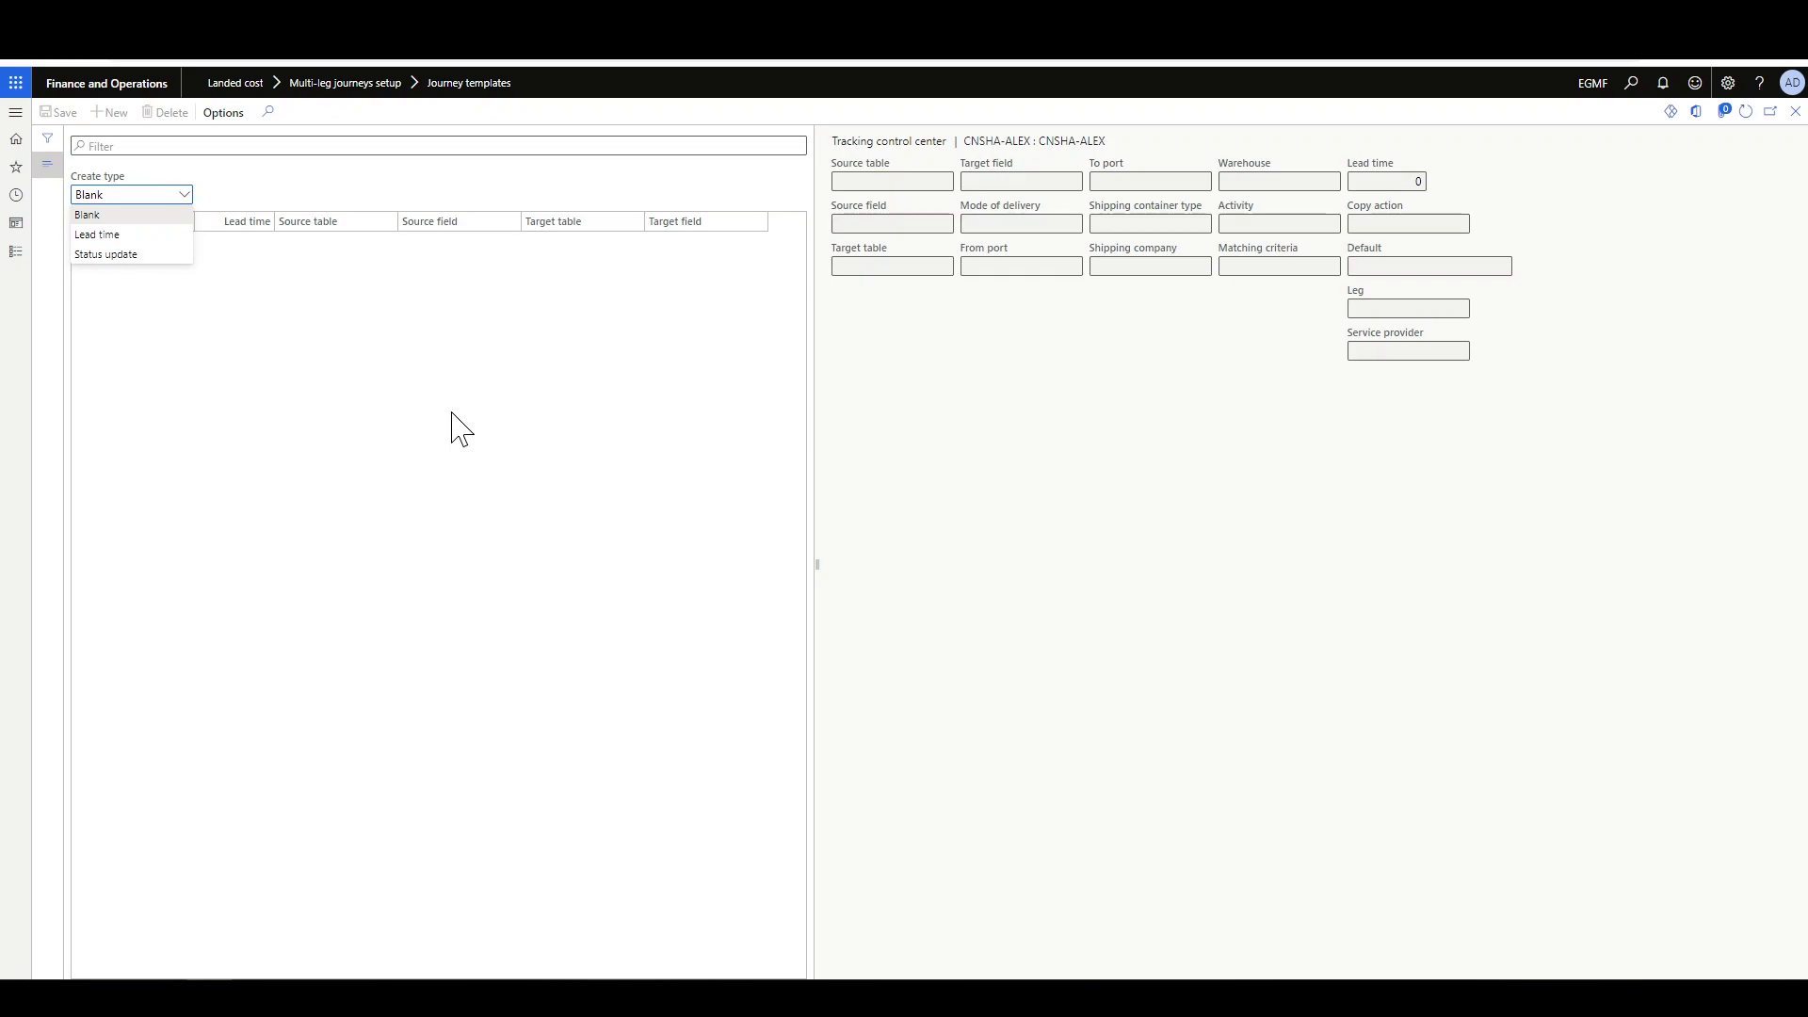
{"action": "left_click", "coordinate": [103, 238]}
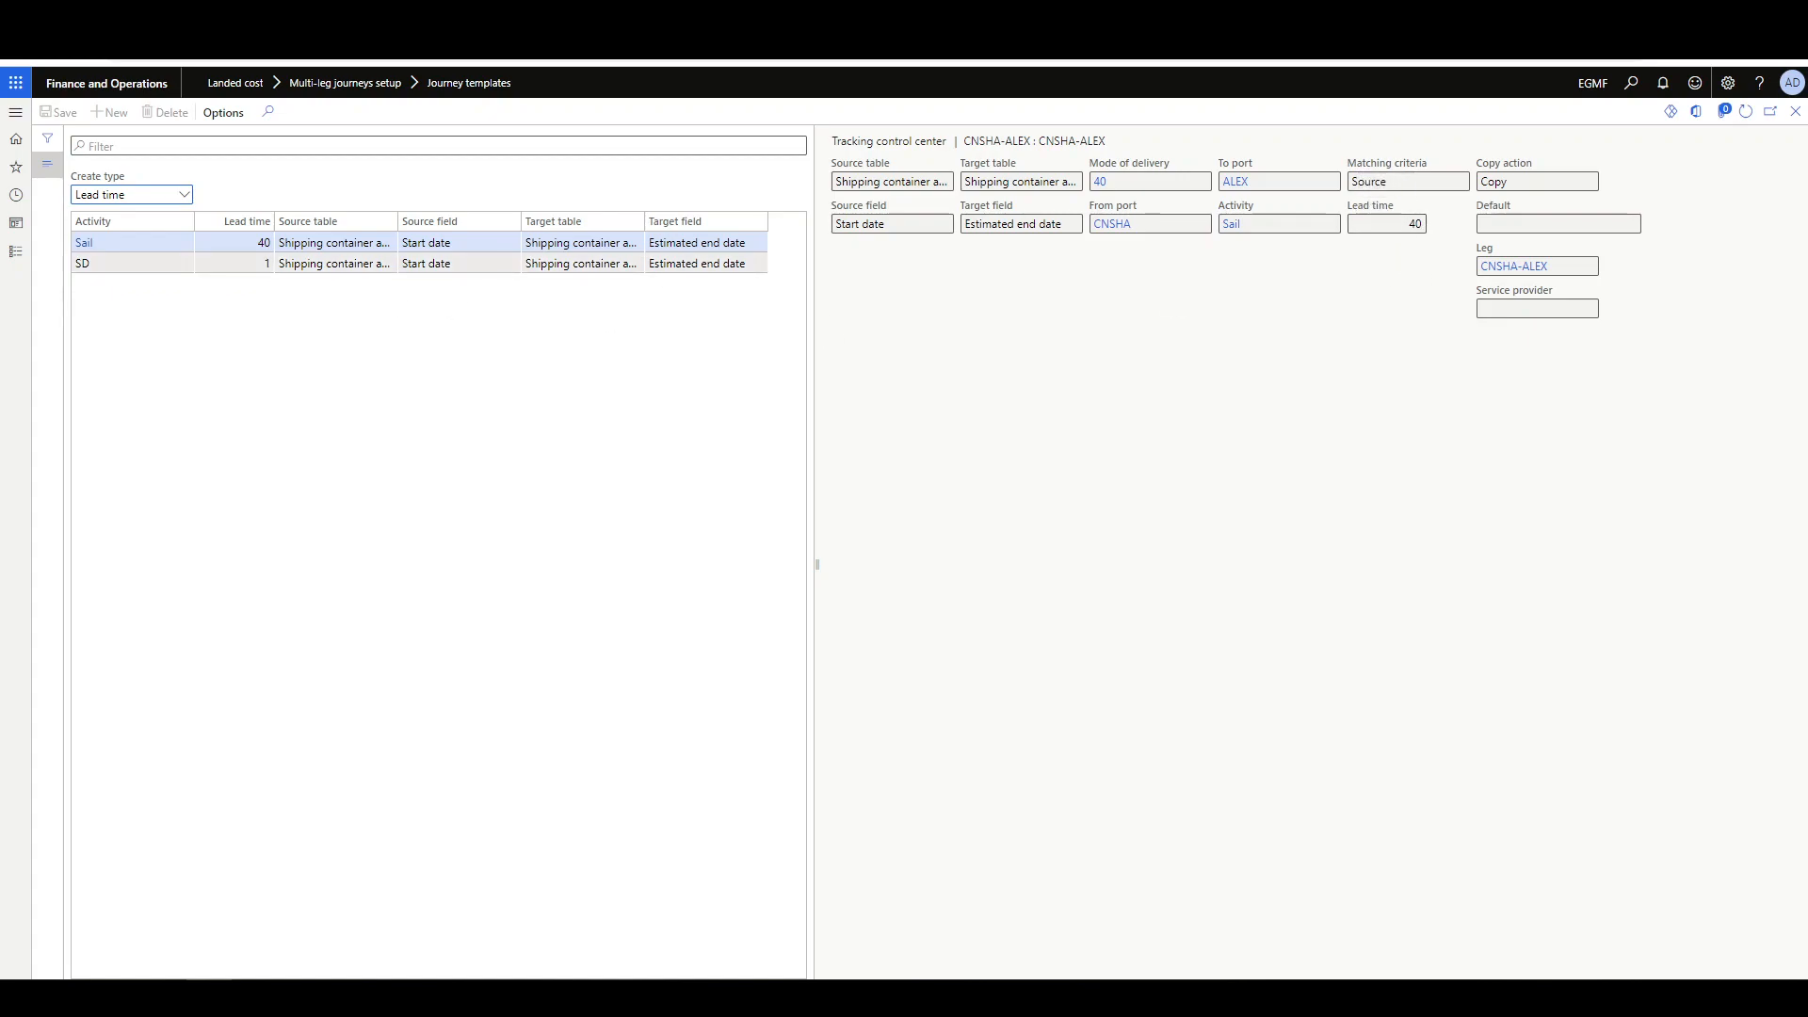
{"action": "left_click", "coordinate": [337, 264]}
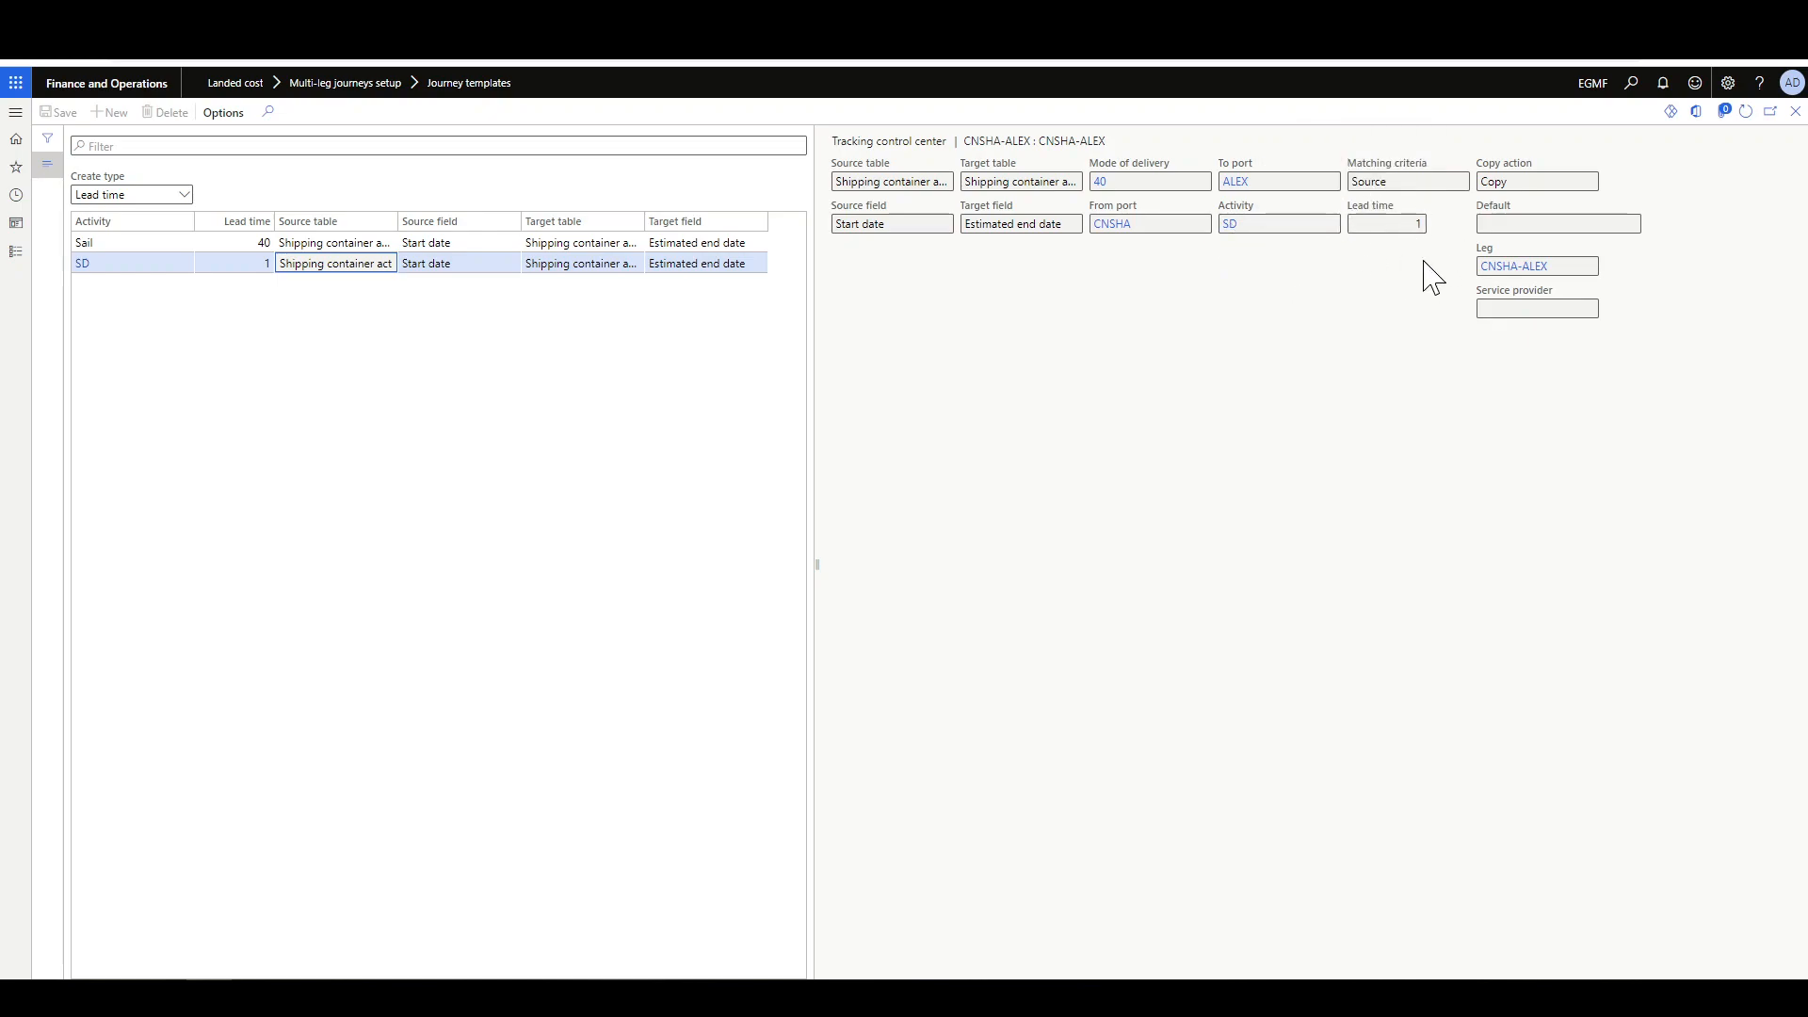
{"action": "left_click", "coordinate": [183, 200]}
{"action": "left_click", "coordinate": [110, 262]}
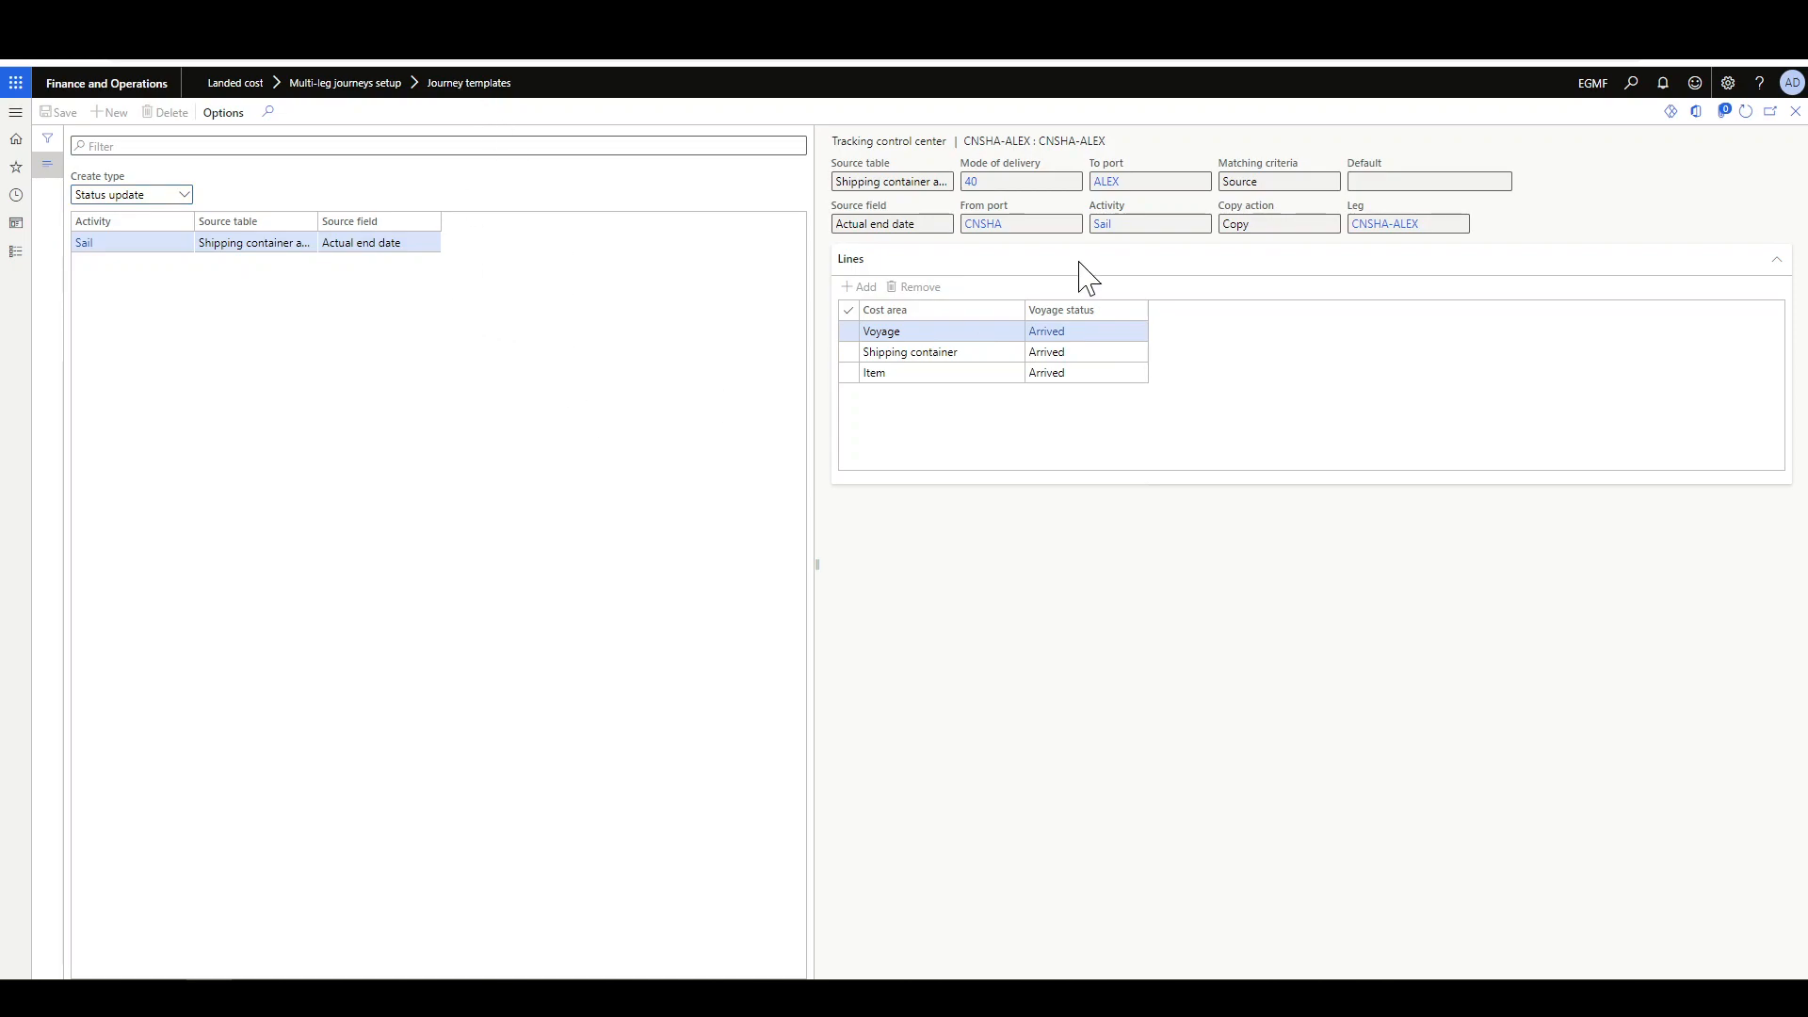
{"action": "left_click", "coordinate": [47, 165]}
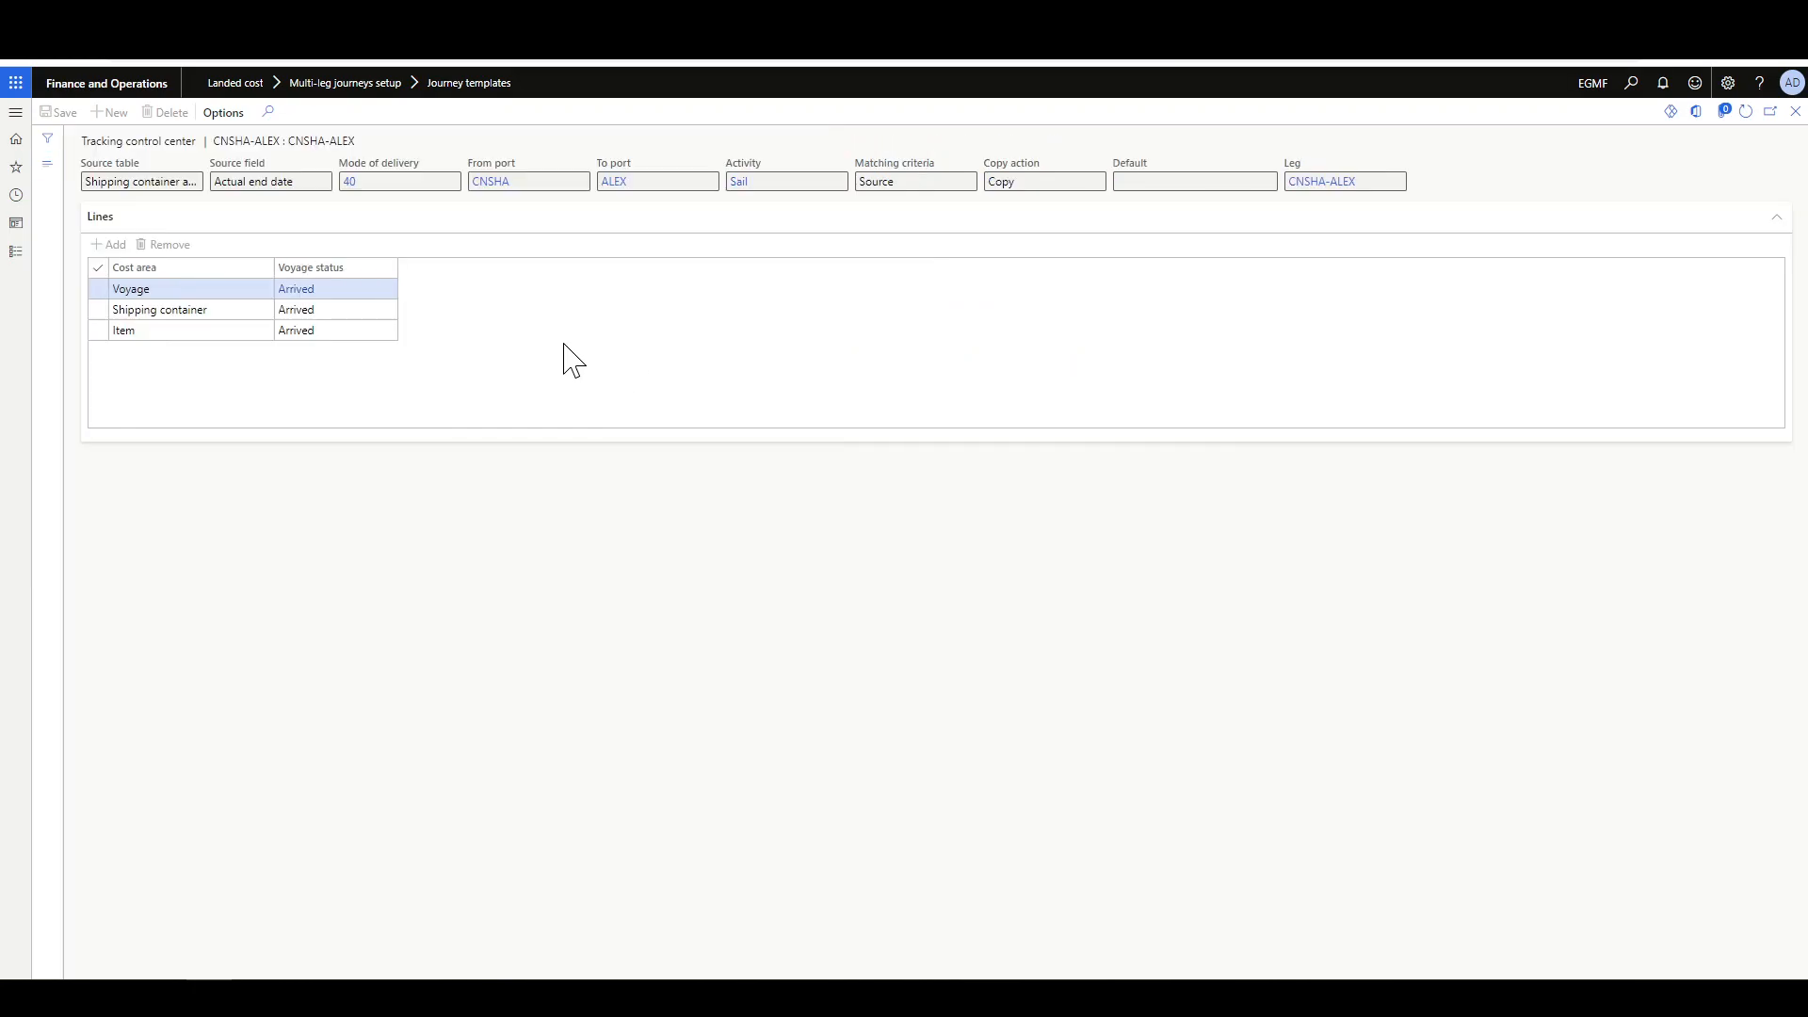
{"action": "key", "text": "Escape"}
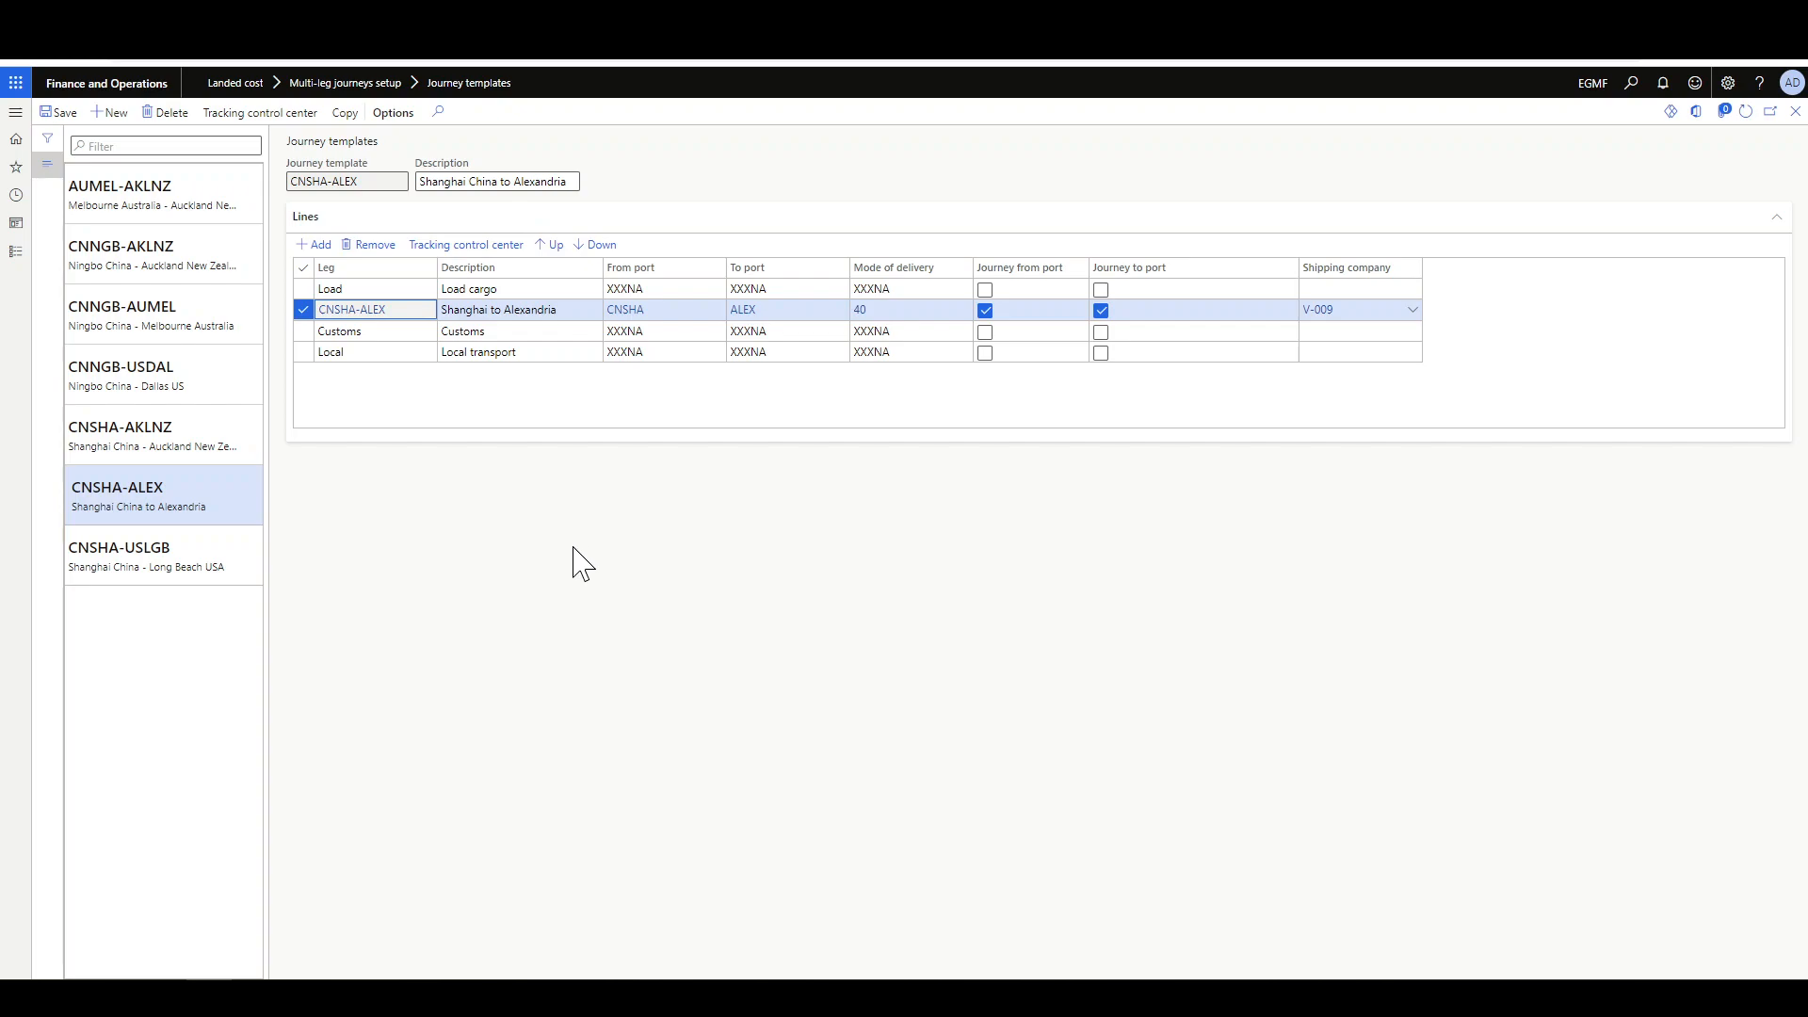
- Open the Voyage statuses page in the Landed cost setup
{"action": "left_click", "coordinate": [15, 111]}
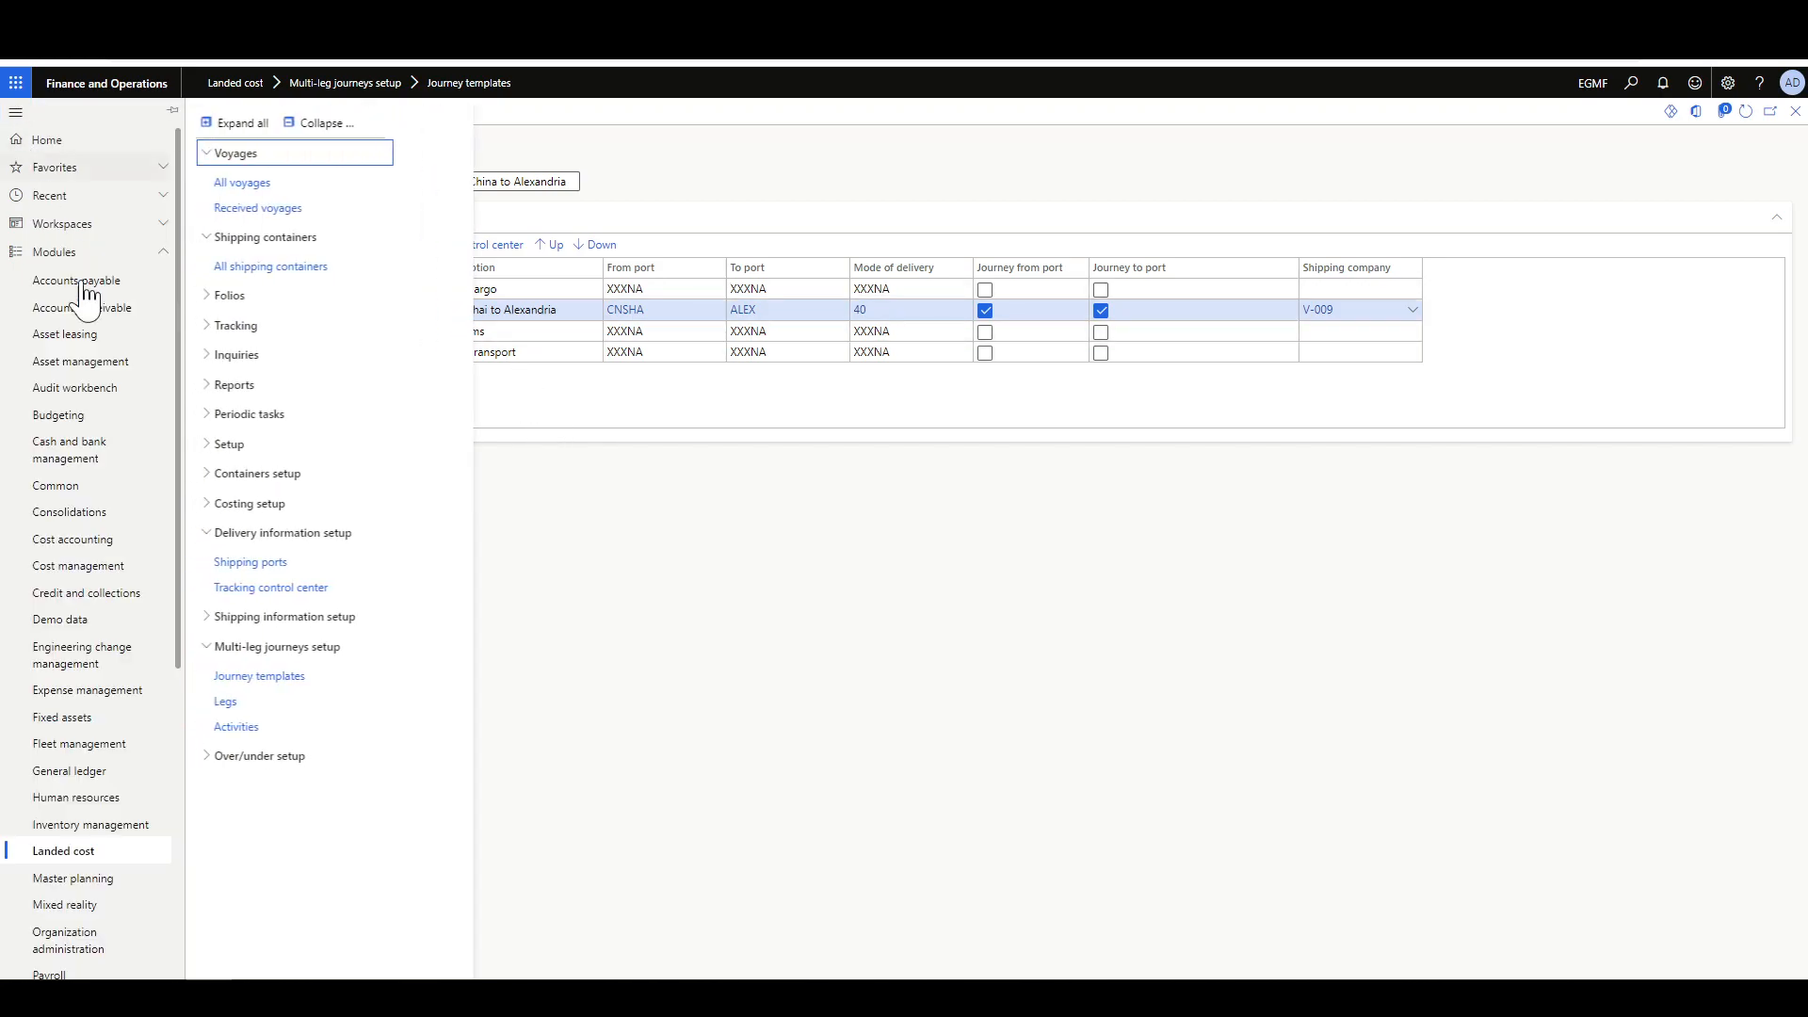
{"action": "scroll", "coordinate": [132, 565], "scroll_direction": "down", "scroll_amount": 5}
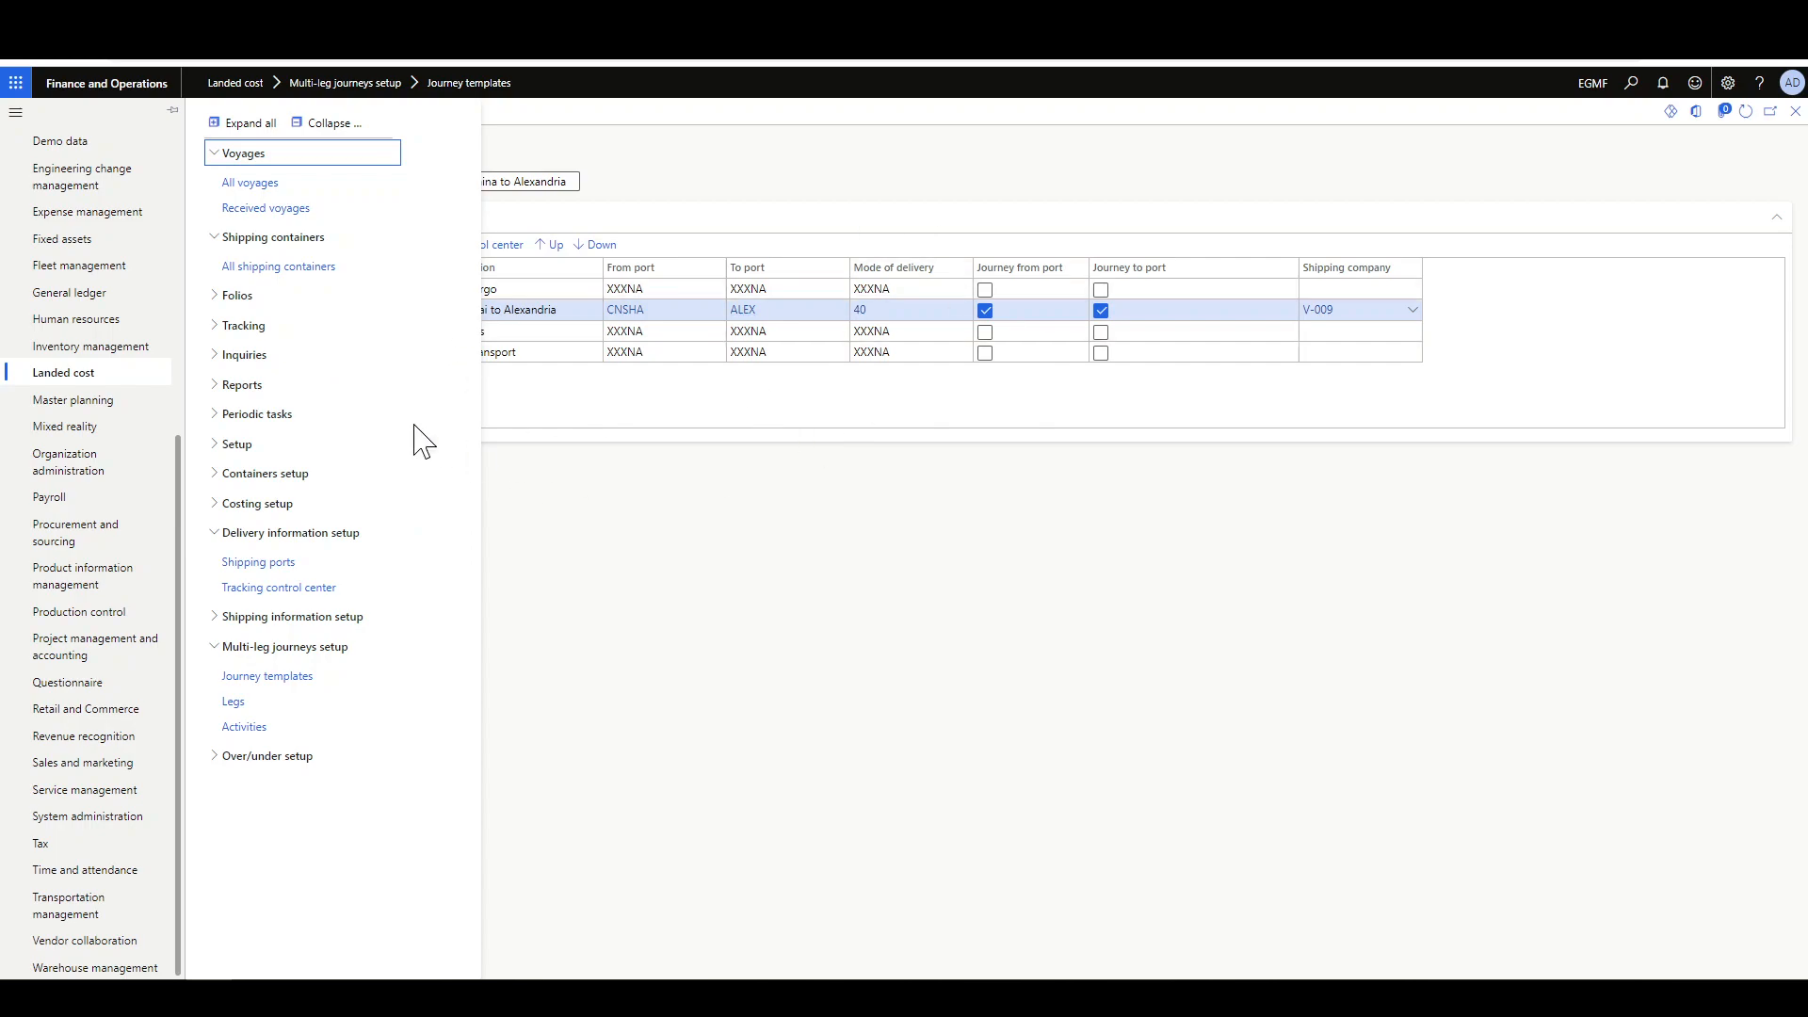
{"action": "left_click", "coordinate": [303, 443]}
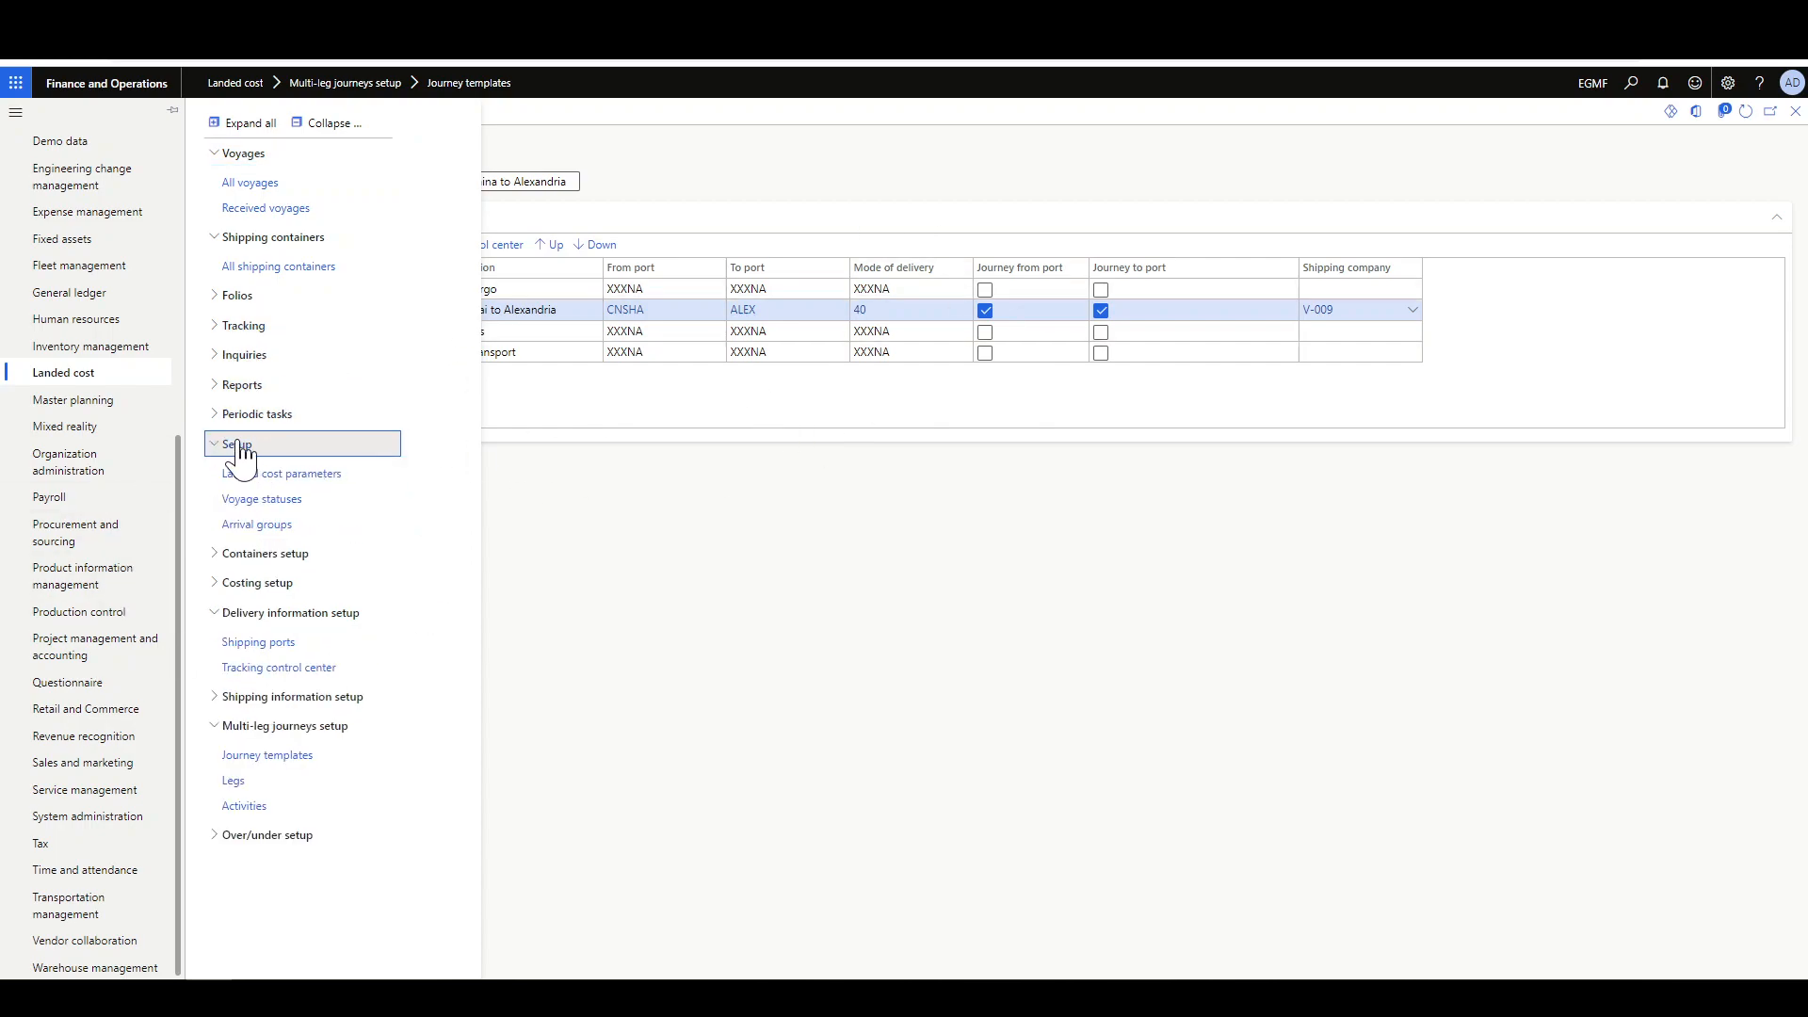
{"action": "left_click", "coordinate": [285, 501]}
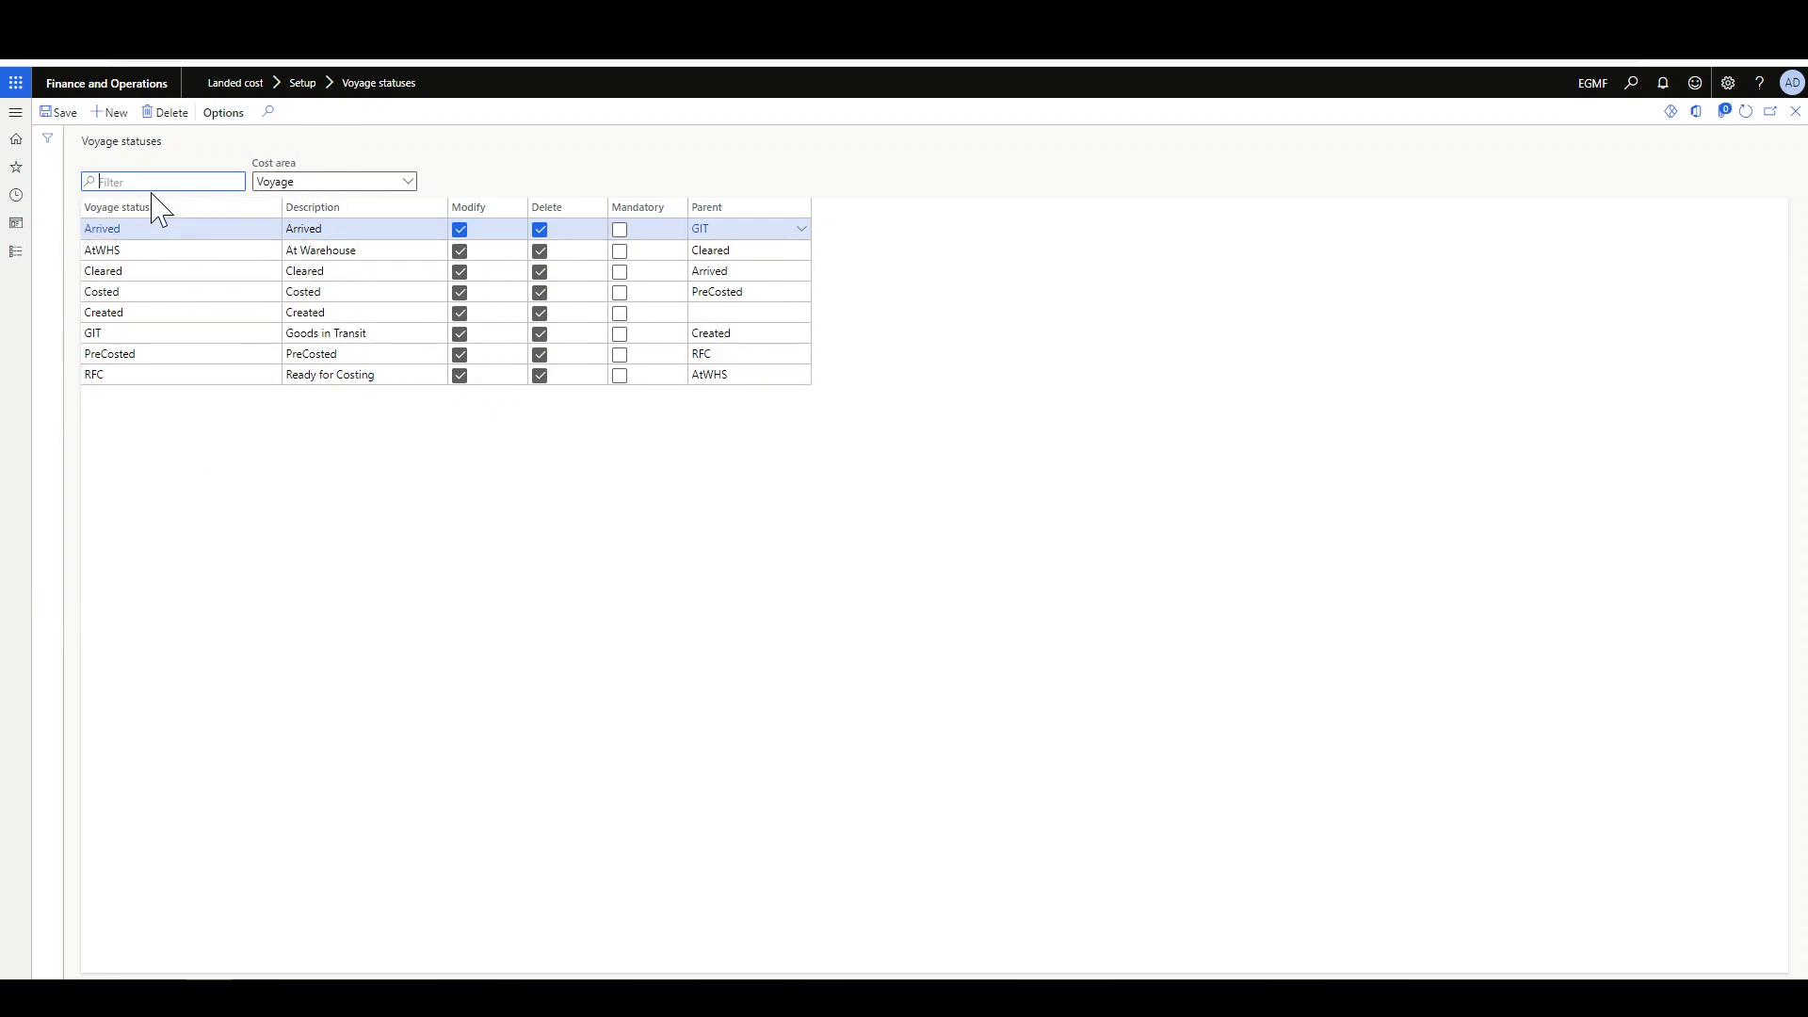
- Review the cost area options and the Created and GIT voyage statuses, including their parent statuses
{"action": "left_click", "coordinate": [408, 182]}
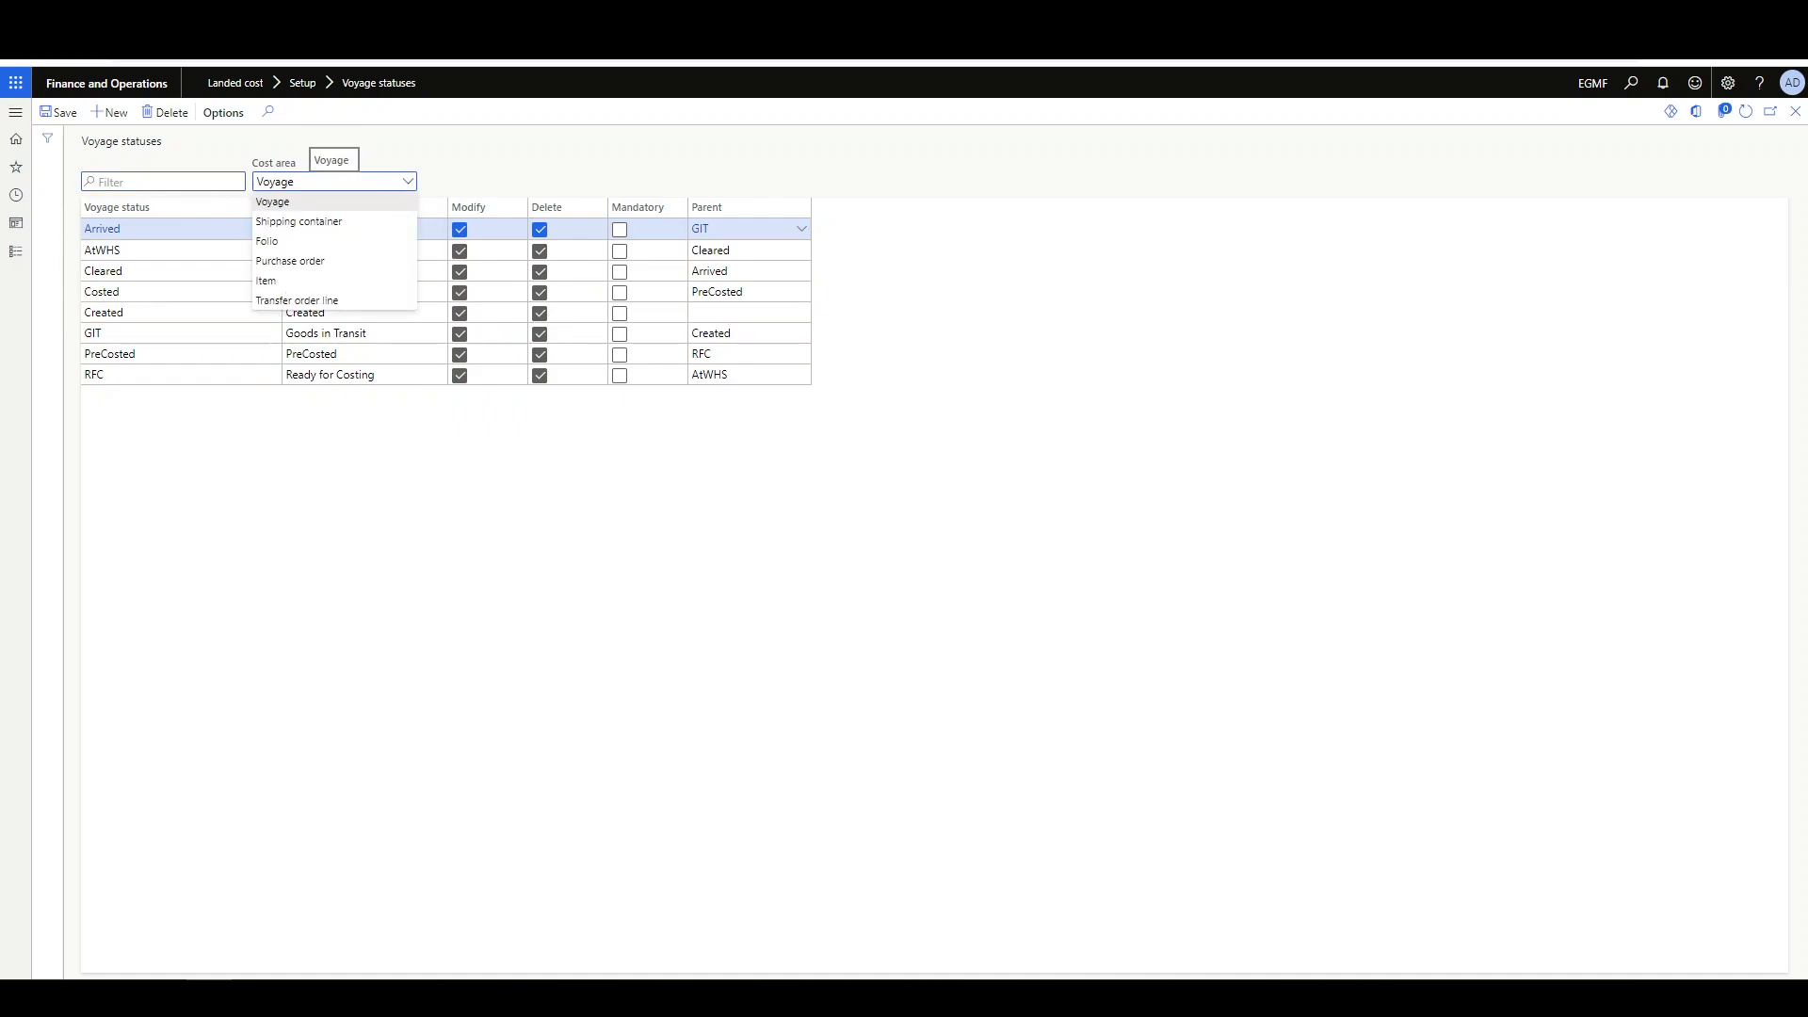
{"action": "left_click", "coordinate": [578, 587]}
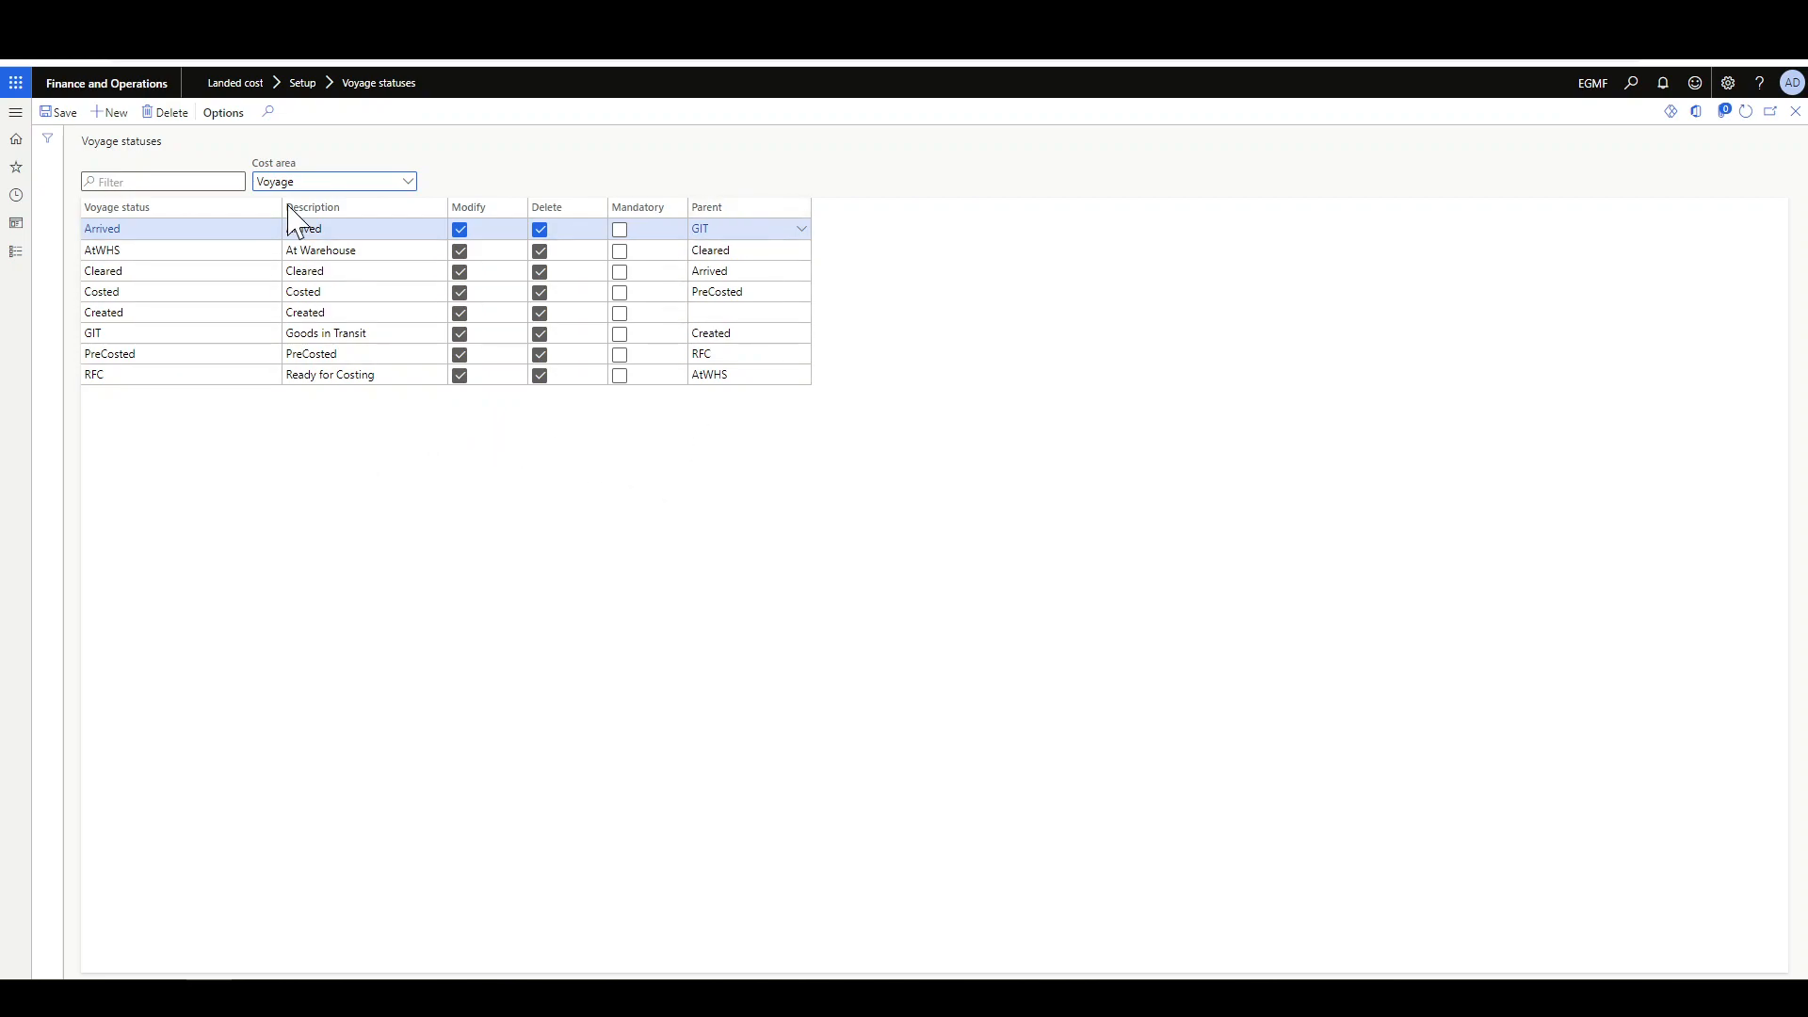
{"action": "left_click", "coordinate": [240, 312]}
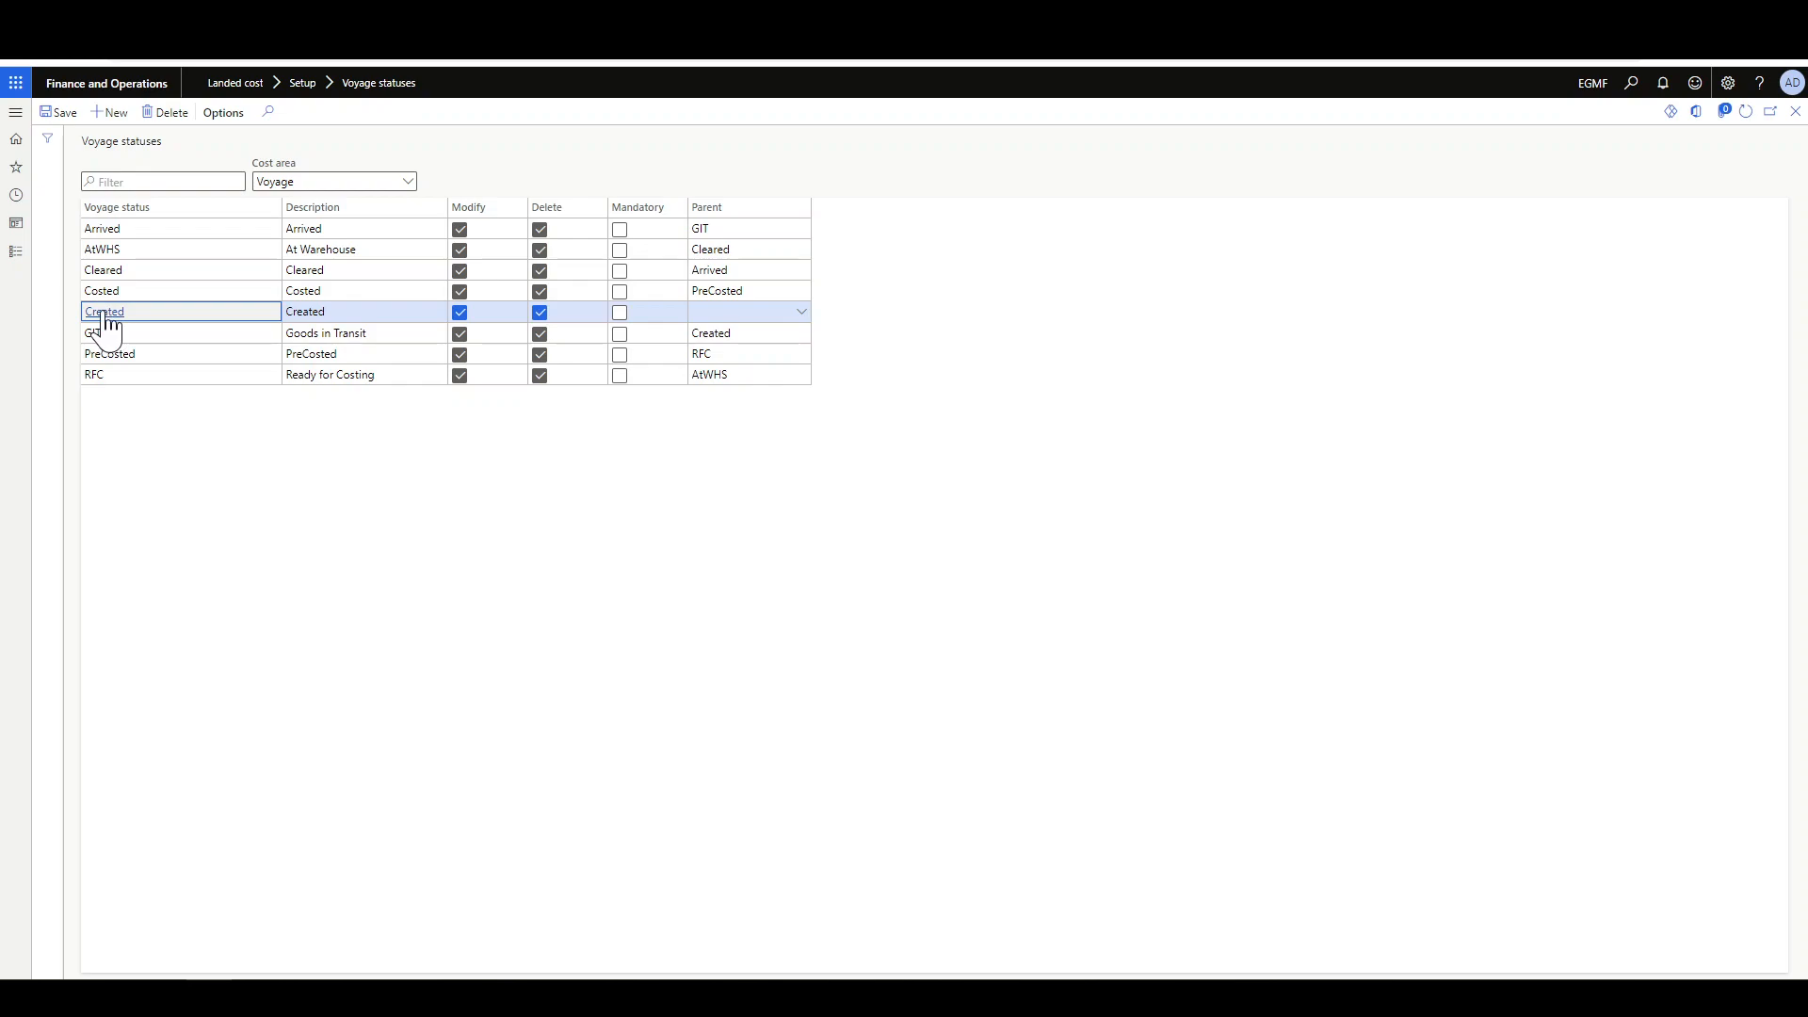
{"action": "key", "text": "Down"}
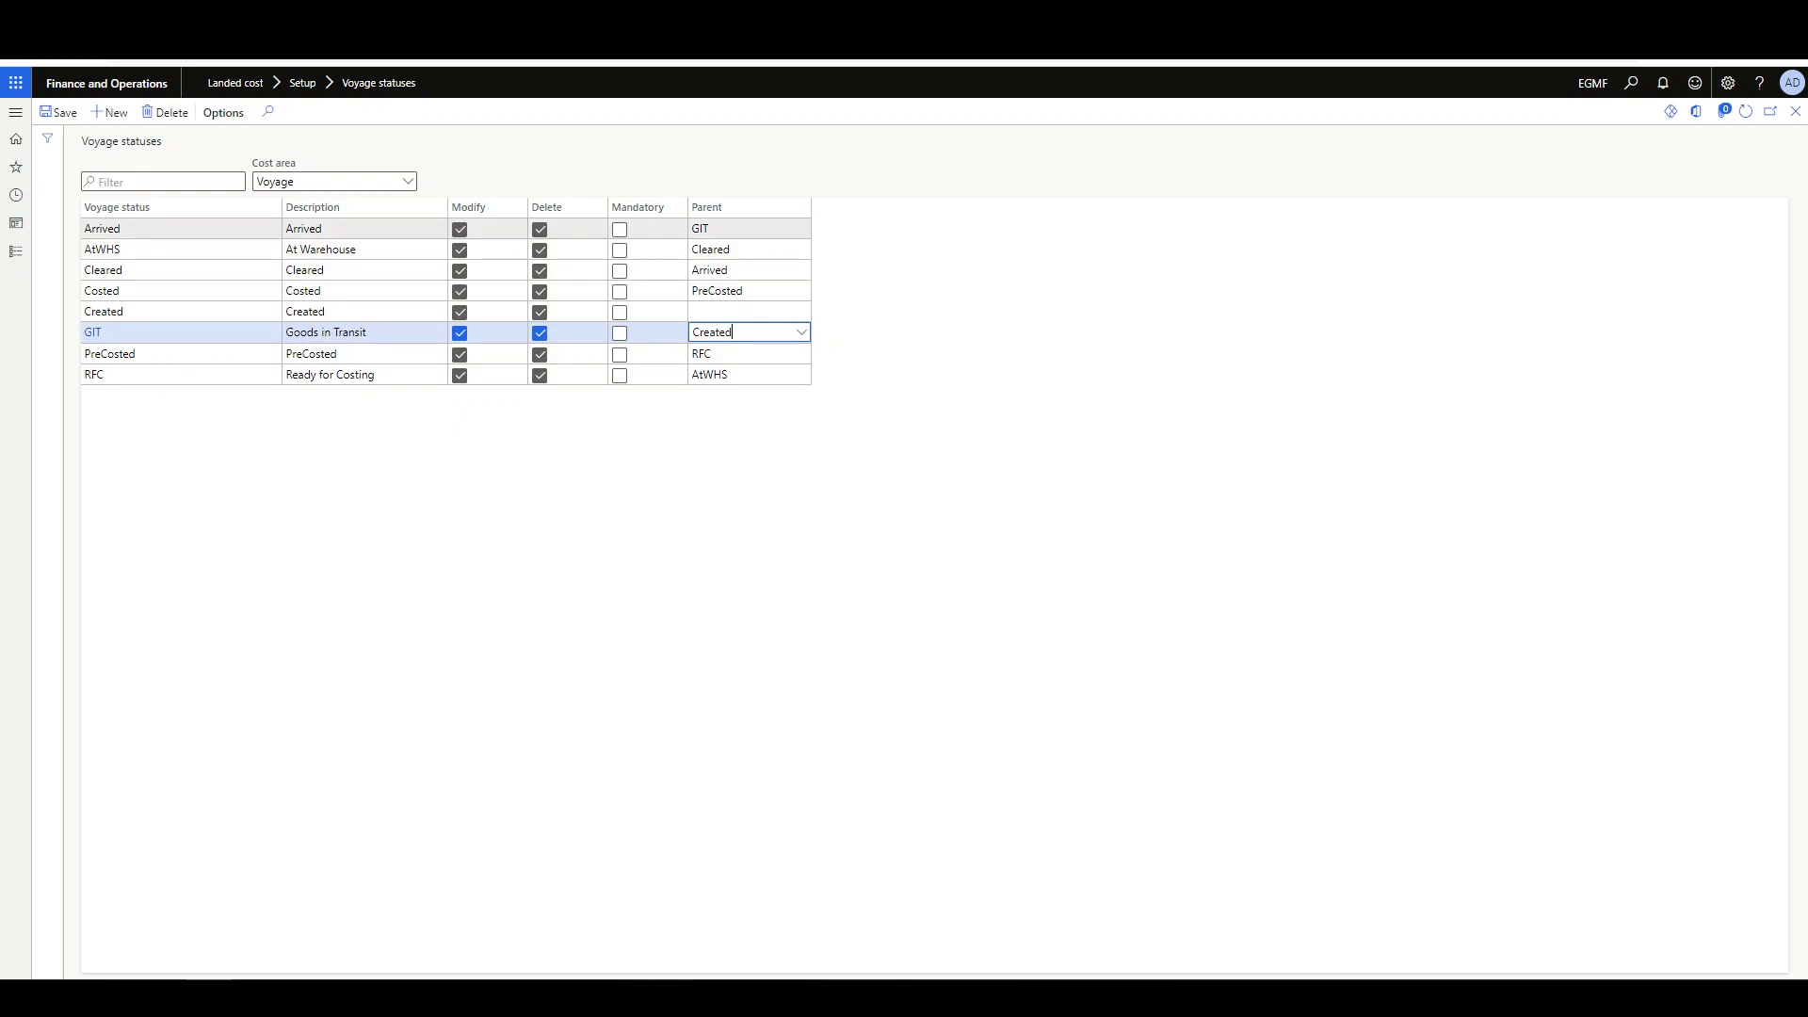
{"action": "left_click", "coordinate": [667, 507]}
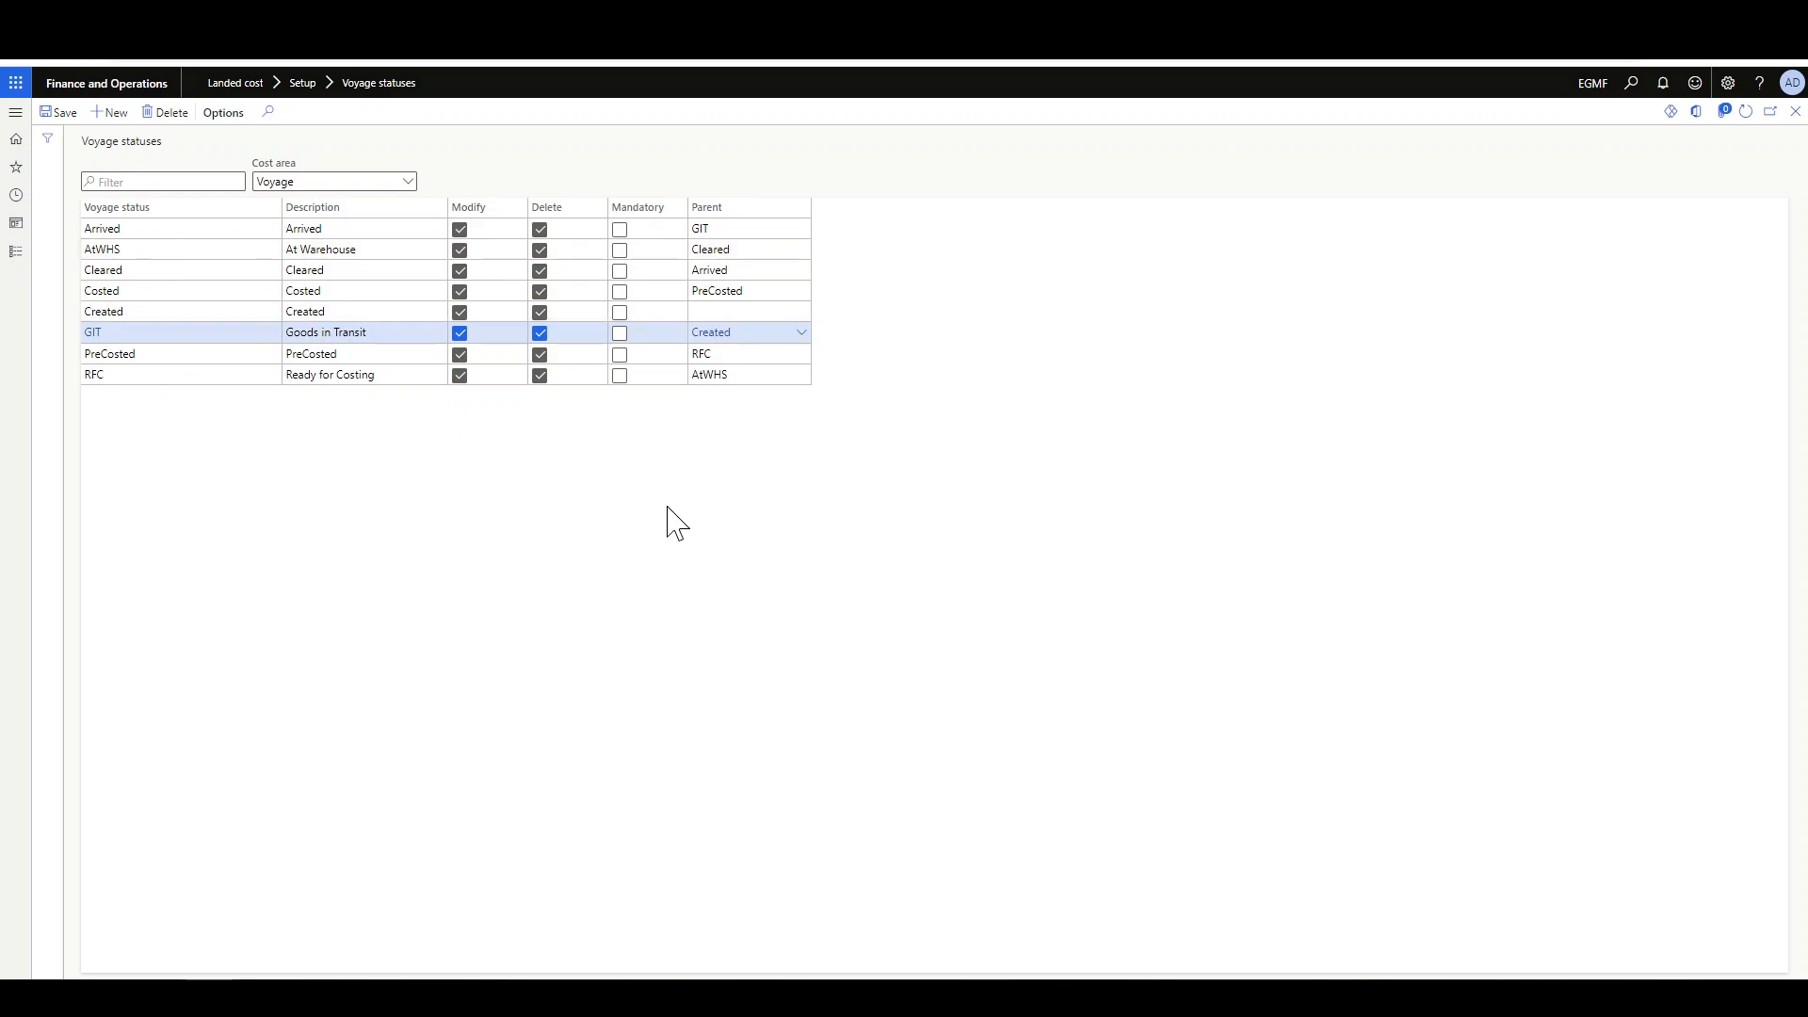
- Open the Tracking control center from Landed cost's delivery information setup
{"action": "left_click", "coordinate": [16, 138]}
{"action": "left_click", "coordinate": [16, 112]}
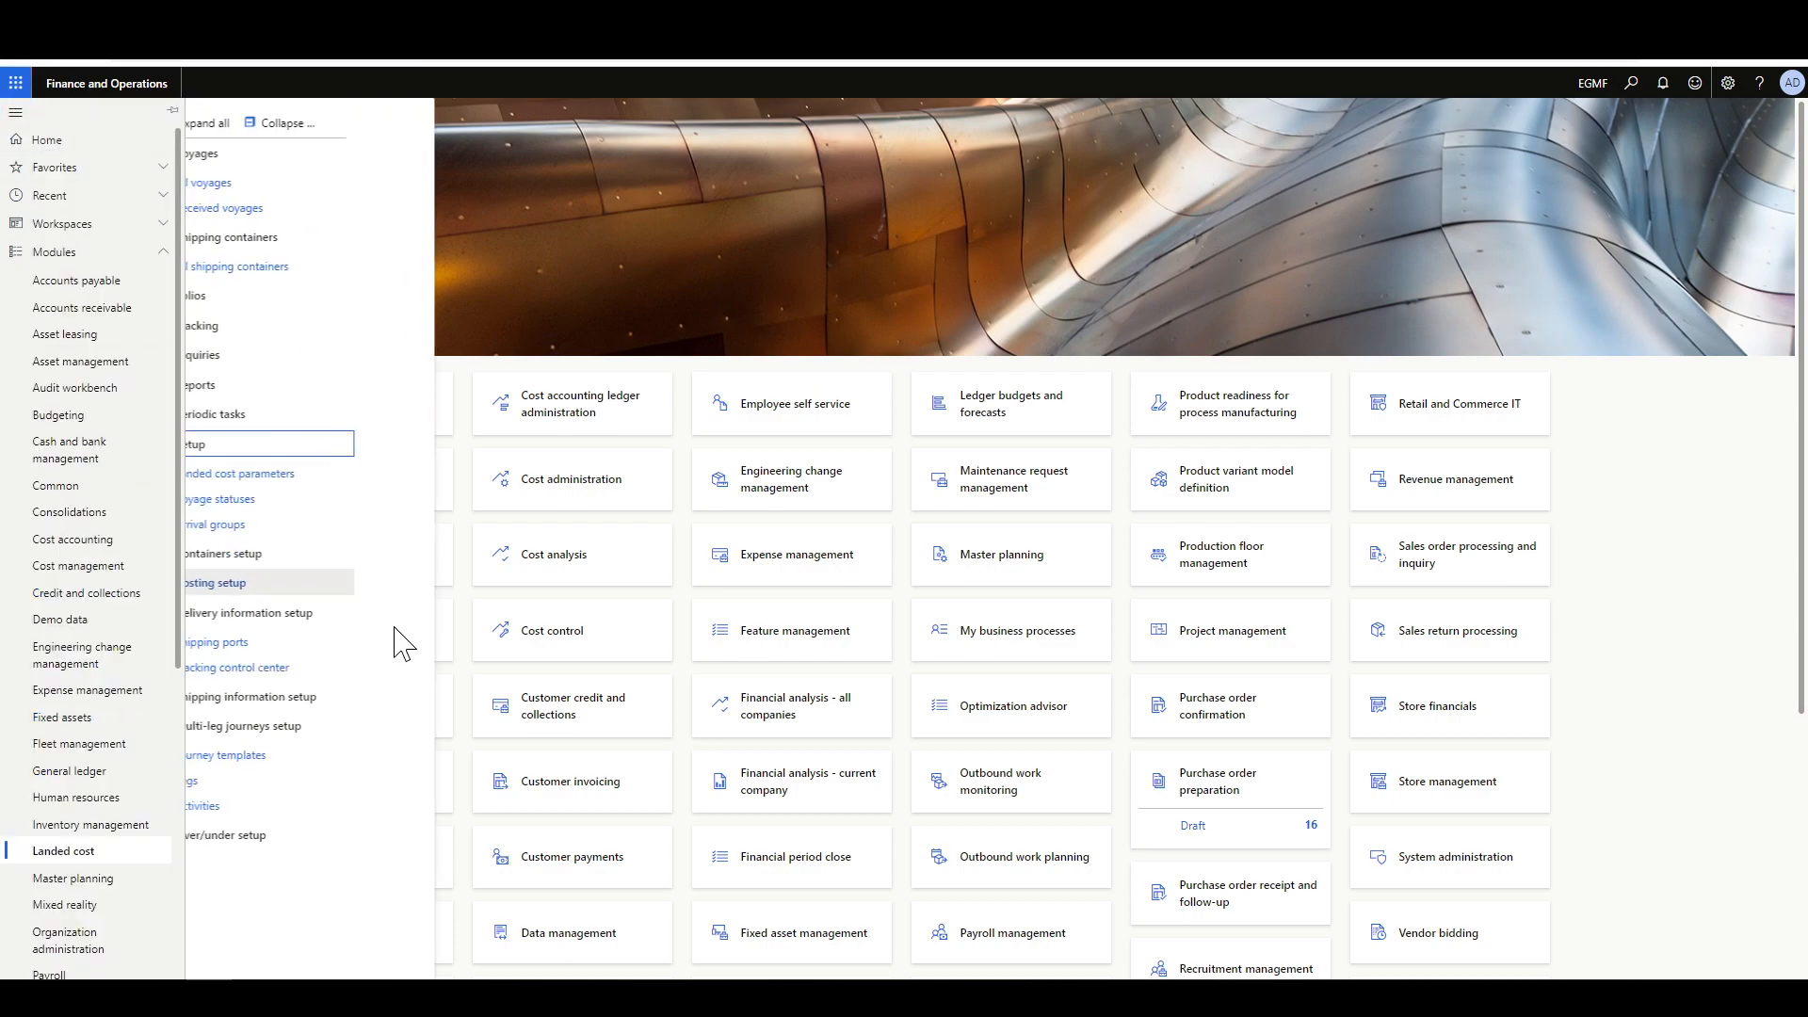
{"action": "left_click", "coordinate": [302, 671]}
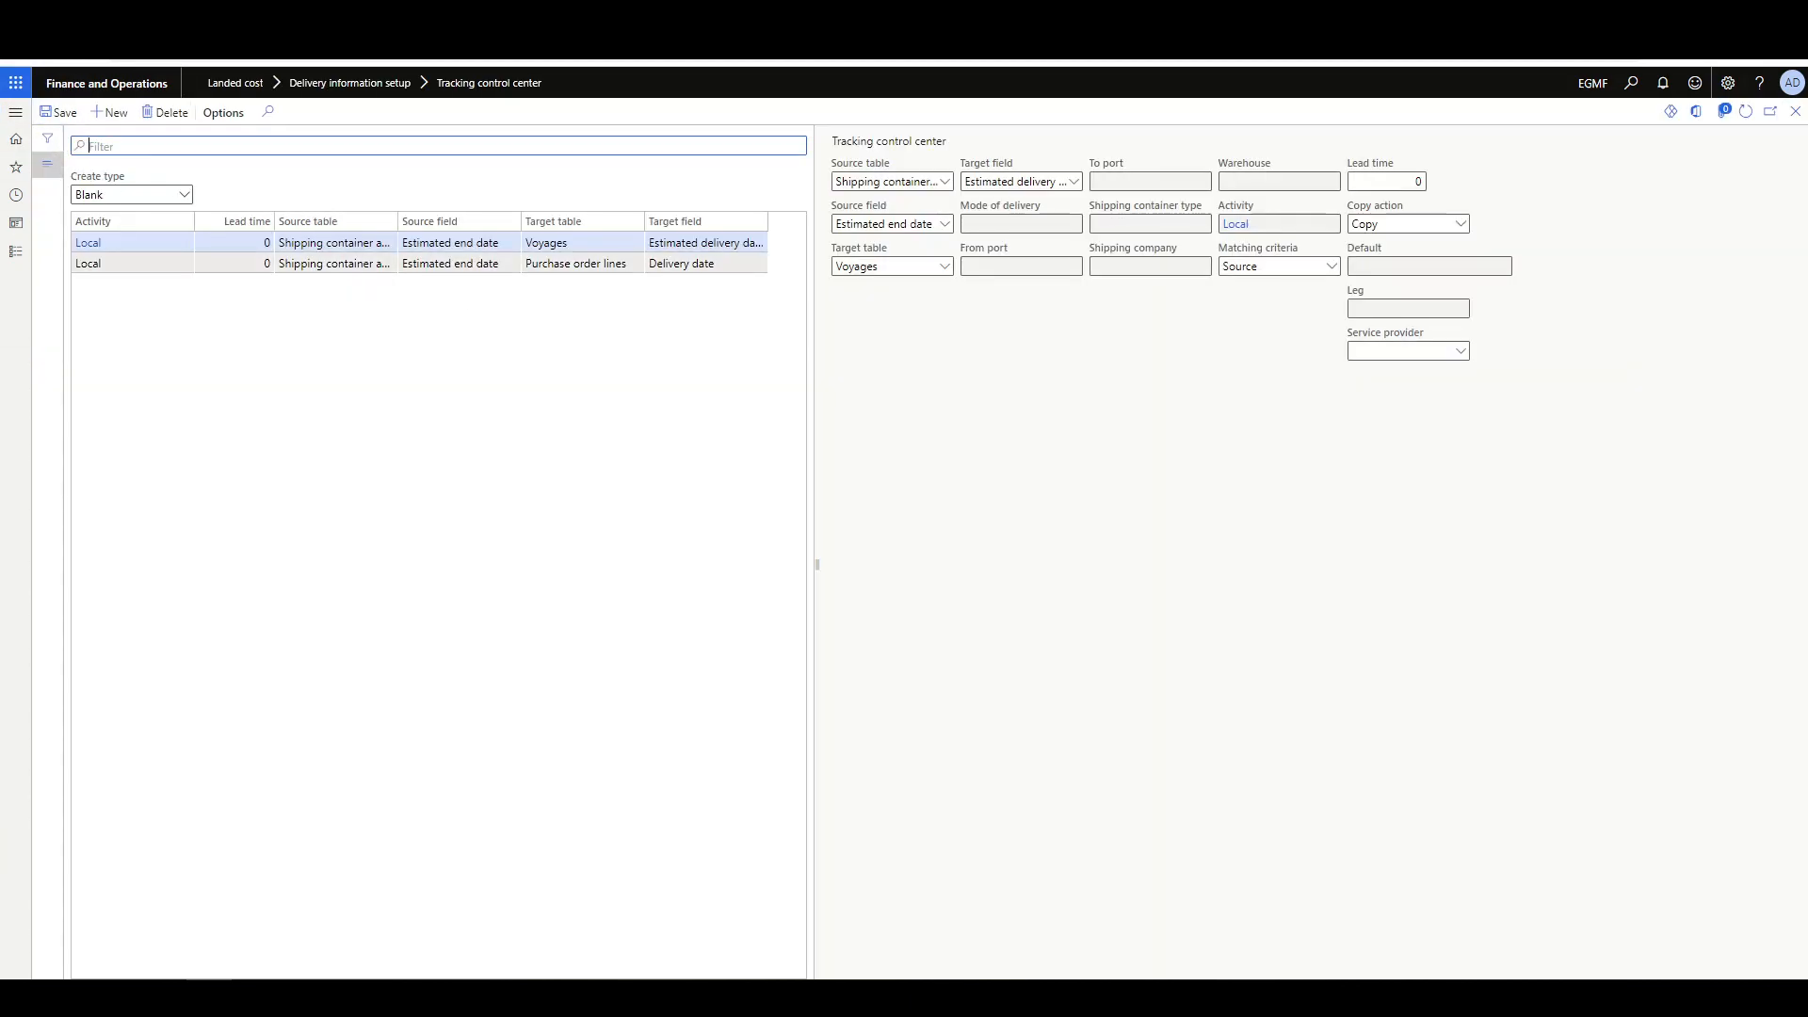
- Examine the source table and source field options of the Local activity record that targets the purchase order lines' delivery date
{"action": "left_click", "coordinate": [334, 264]}
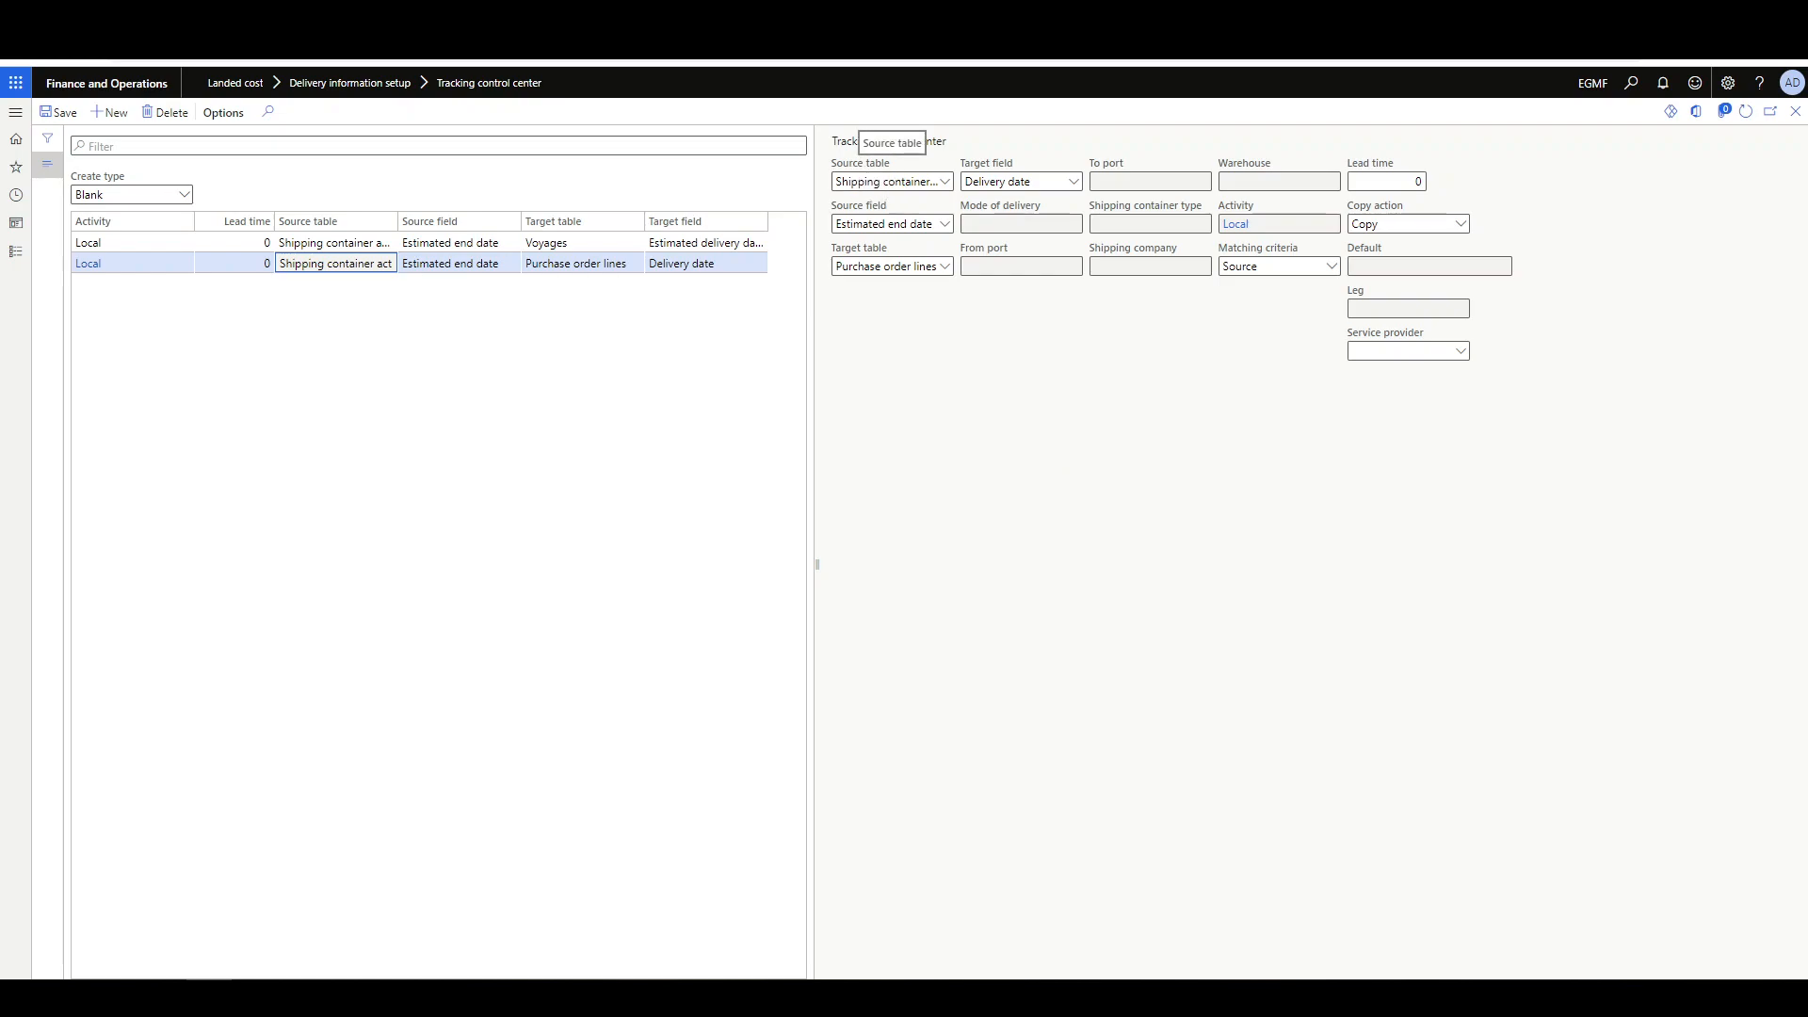
{"action": "left_click", "coordinate": [944, 180]}
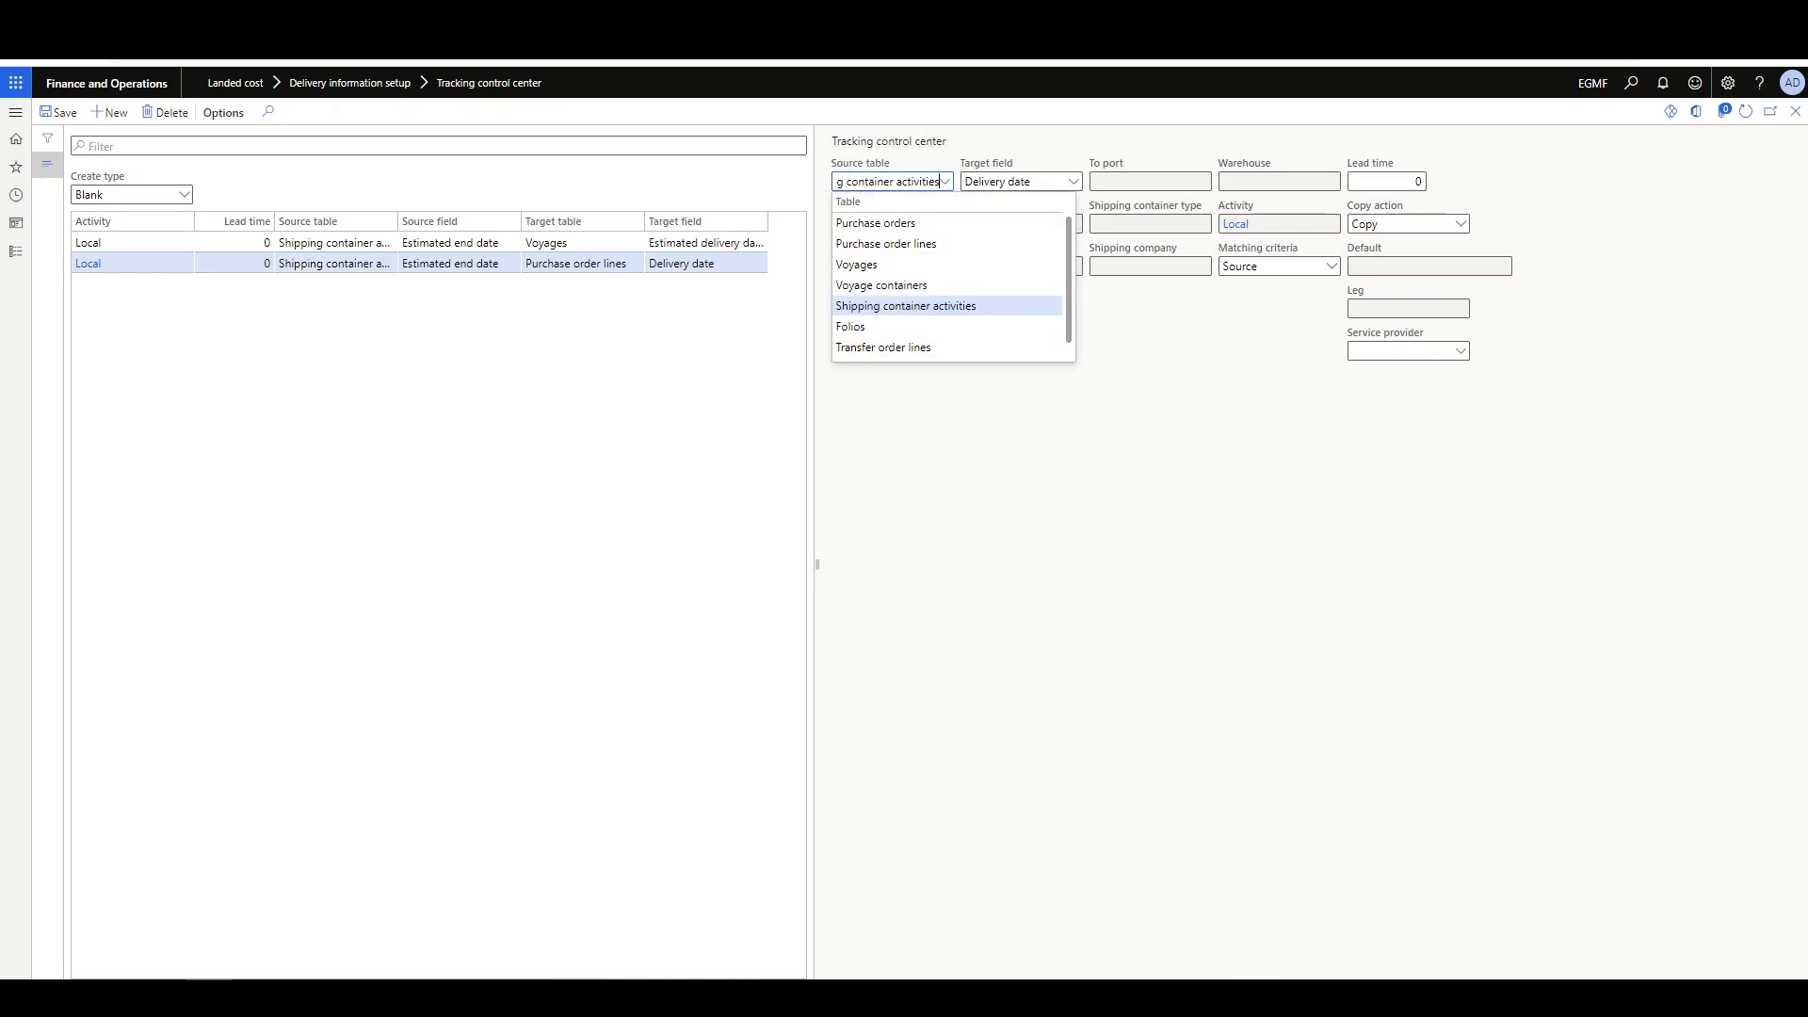
{"action": "left_click", "coordinate": [1051, 432]}
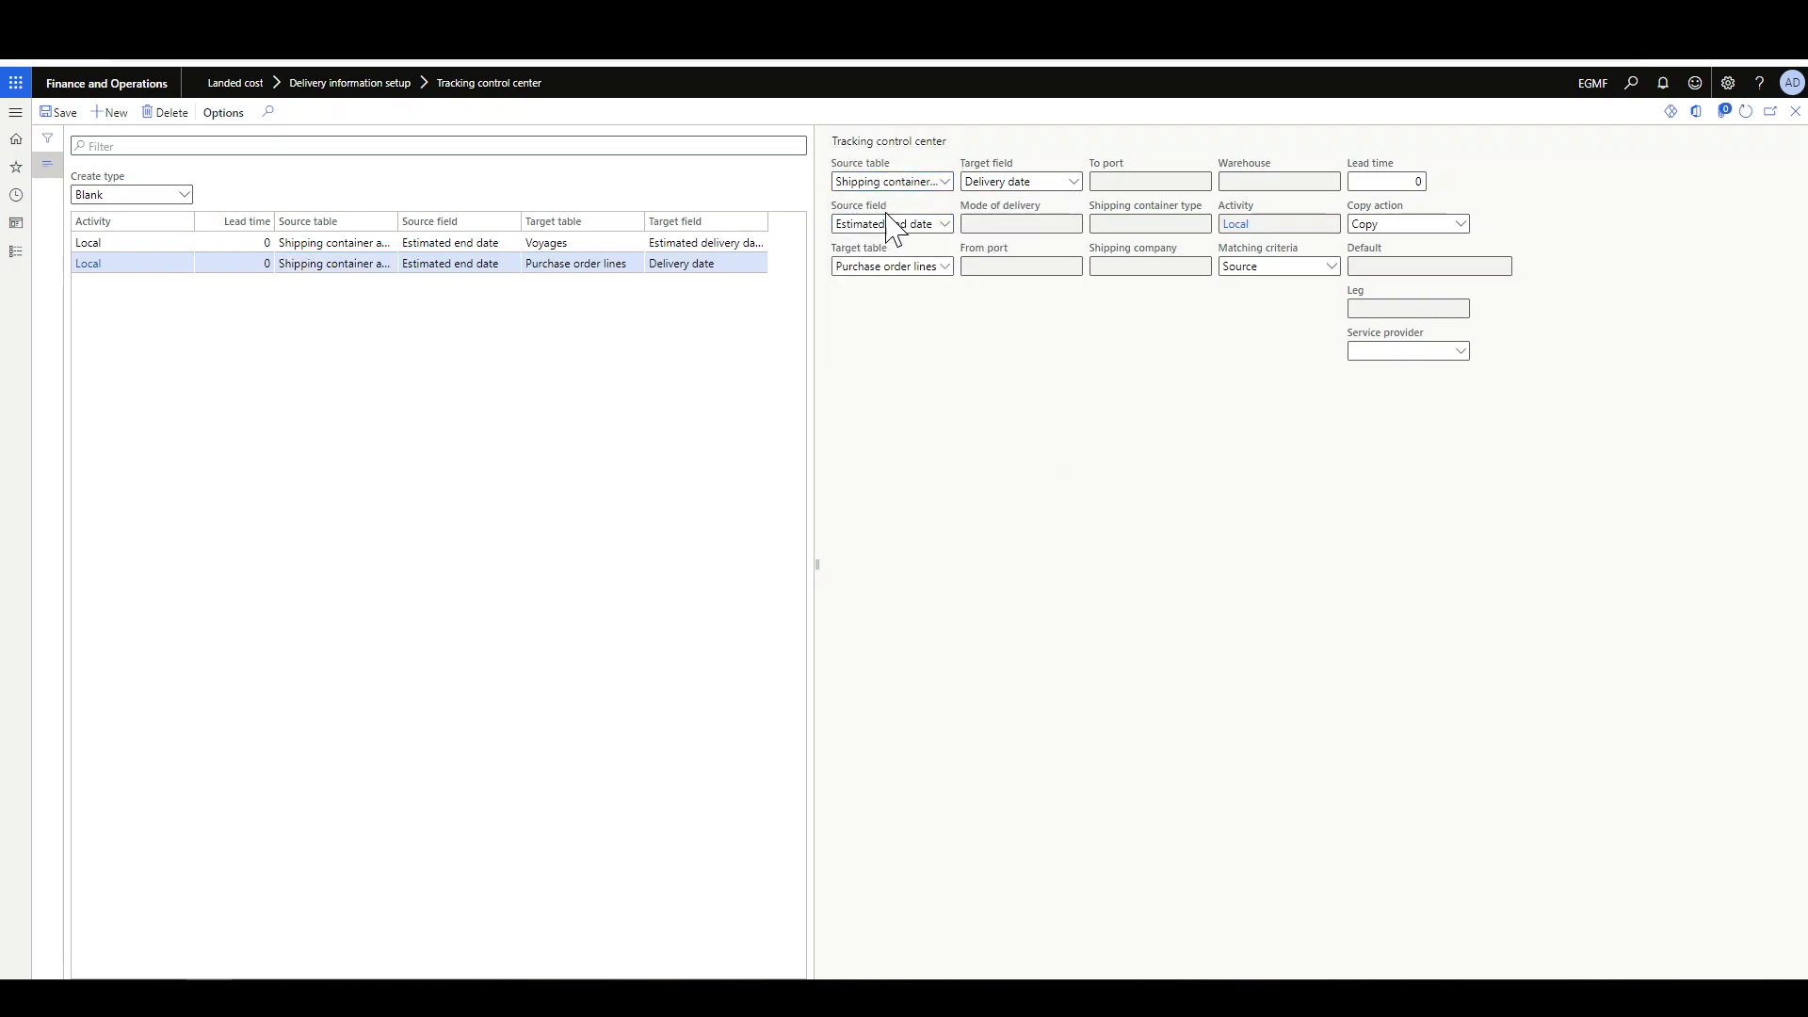
{"action": "left_click", "coordinate": [944, 224]}
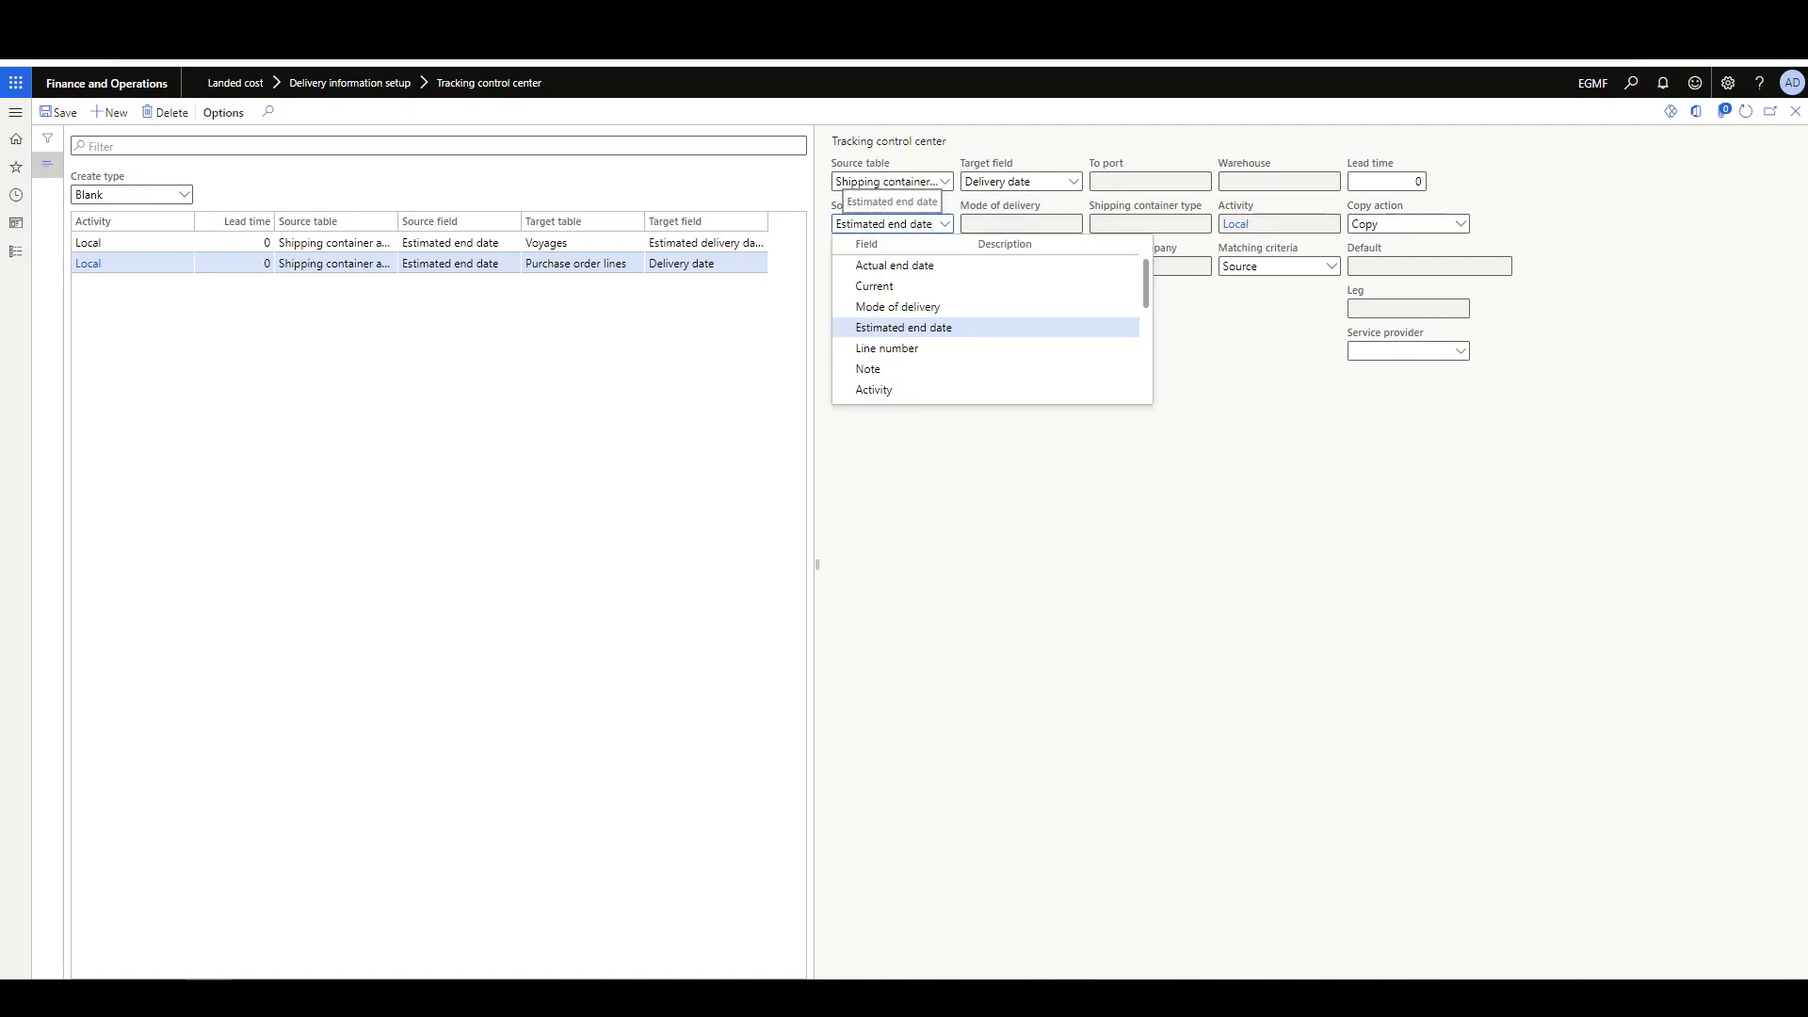
{"action": "left_click", "coordinate": [1124, 495]}
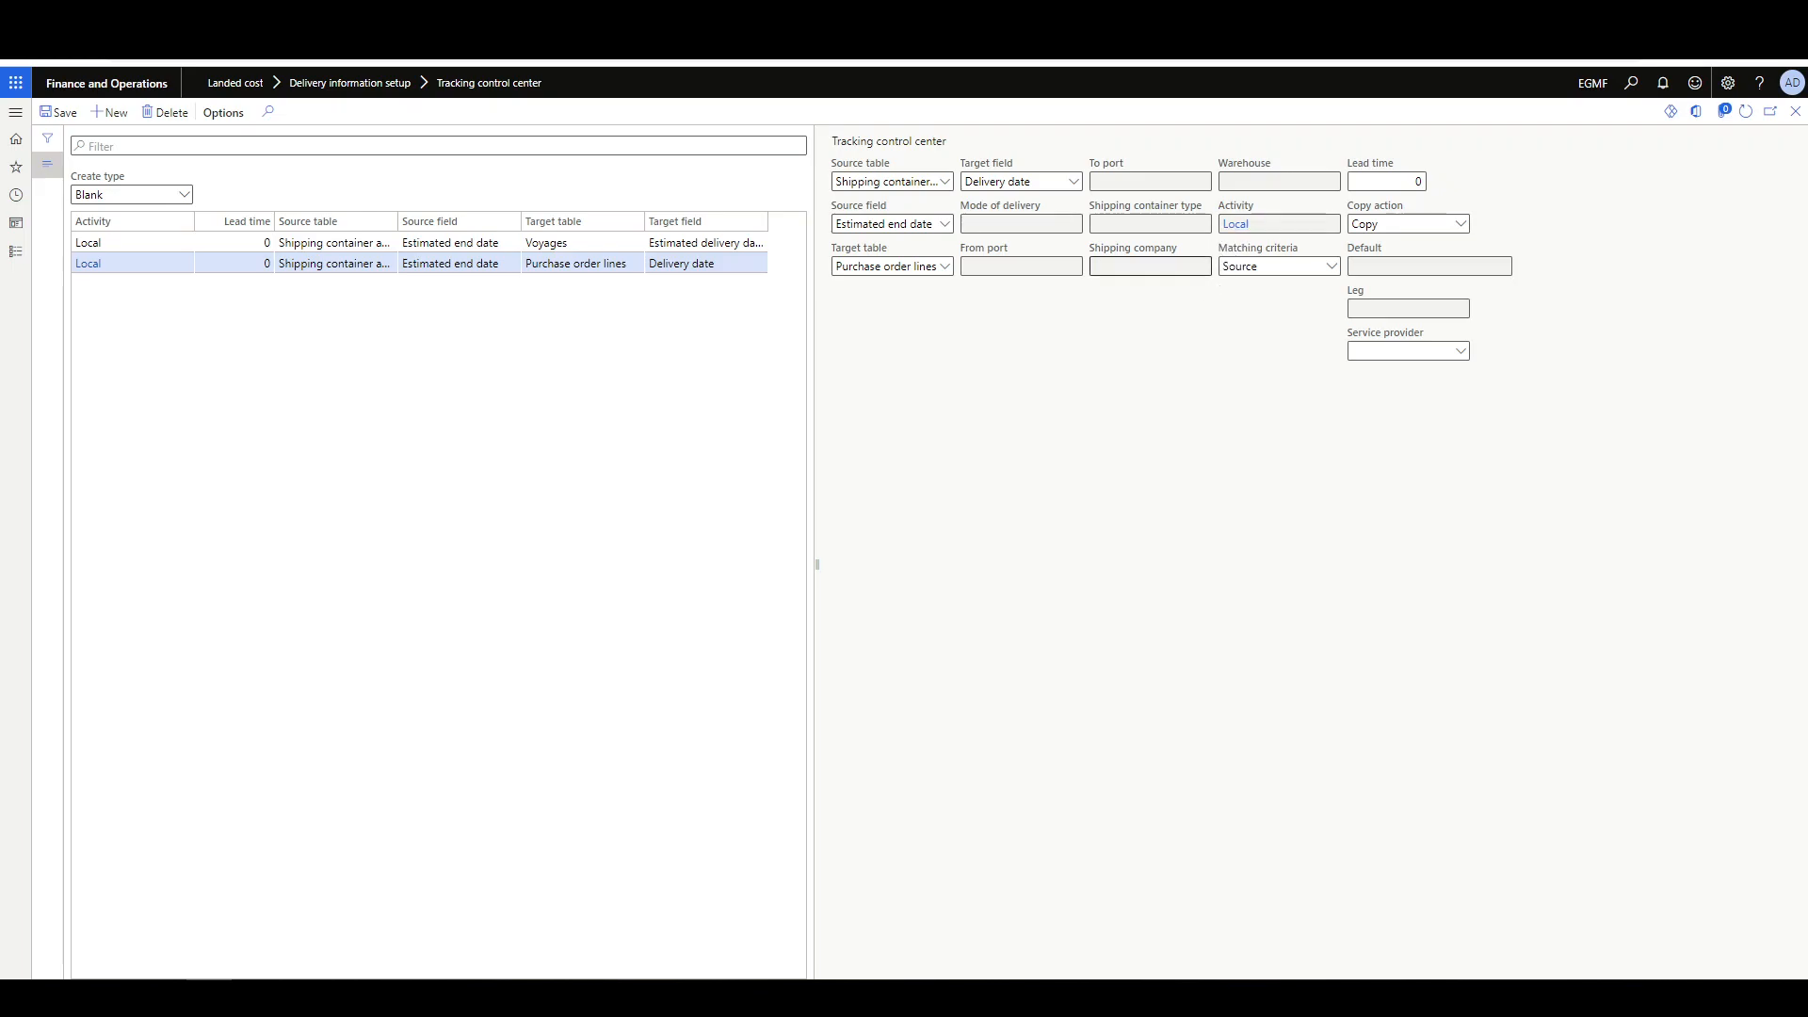
- Add a new tracking record of create type Lead time and assign it the AUMEL-AKLNZ leg
{"action": "left_click", "coordinate": [182, 194]}
{"action": "left_click", "coordinate": [141, 236]}
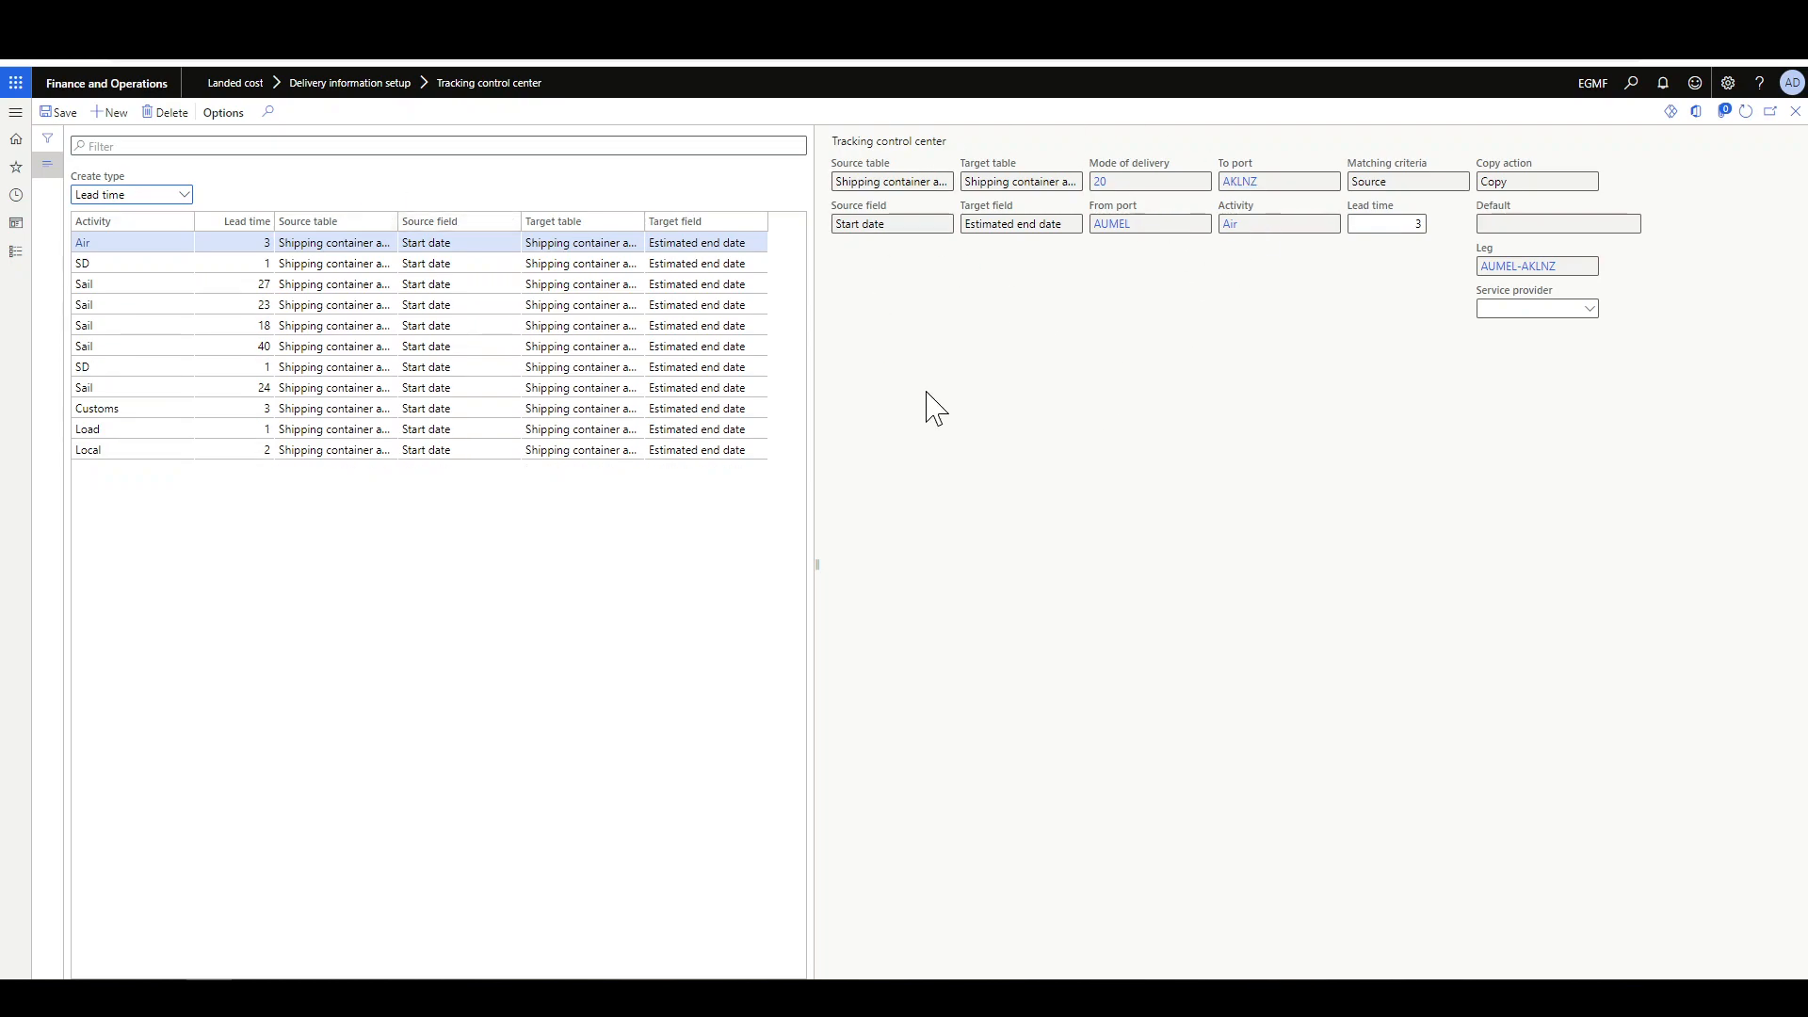
{"action": "left_click", "coordinate": [112, 114]}
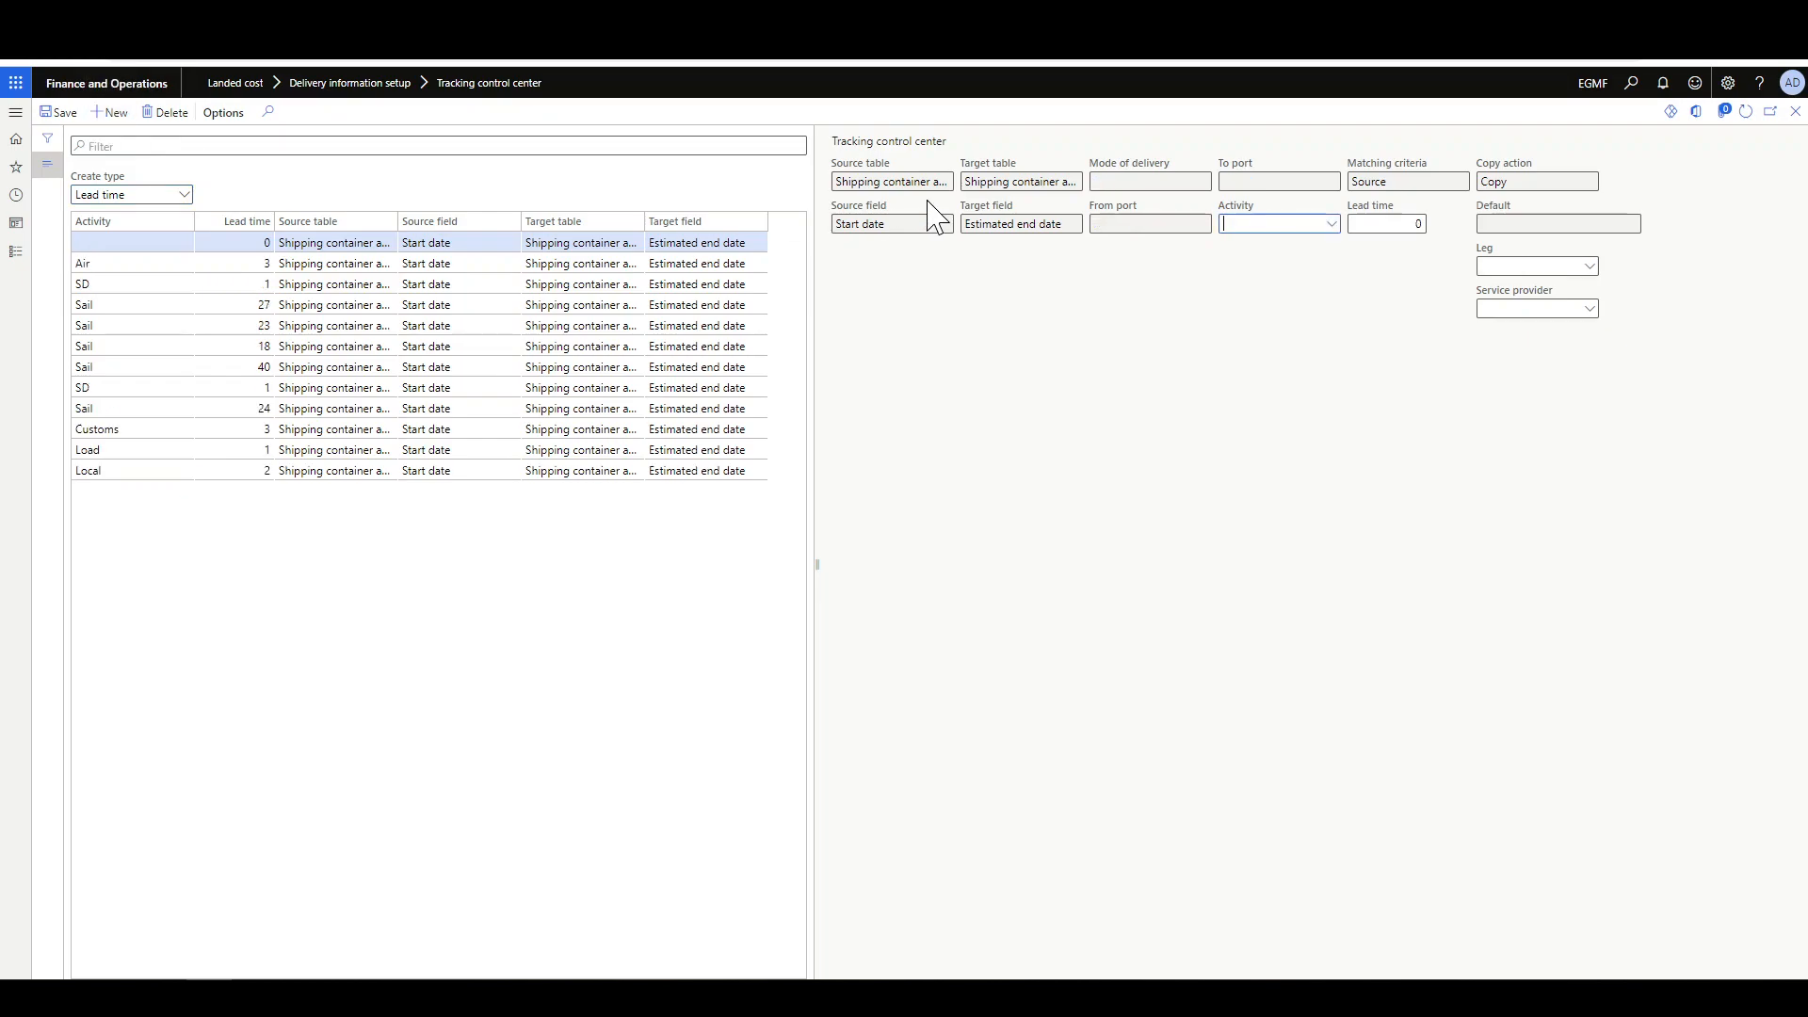
{"action": "left_click", "coordinate": [1588, 267]}
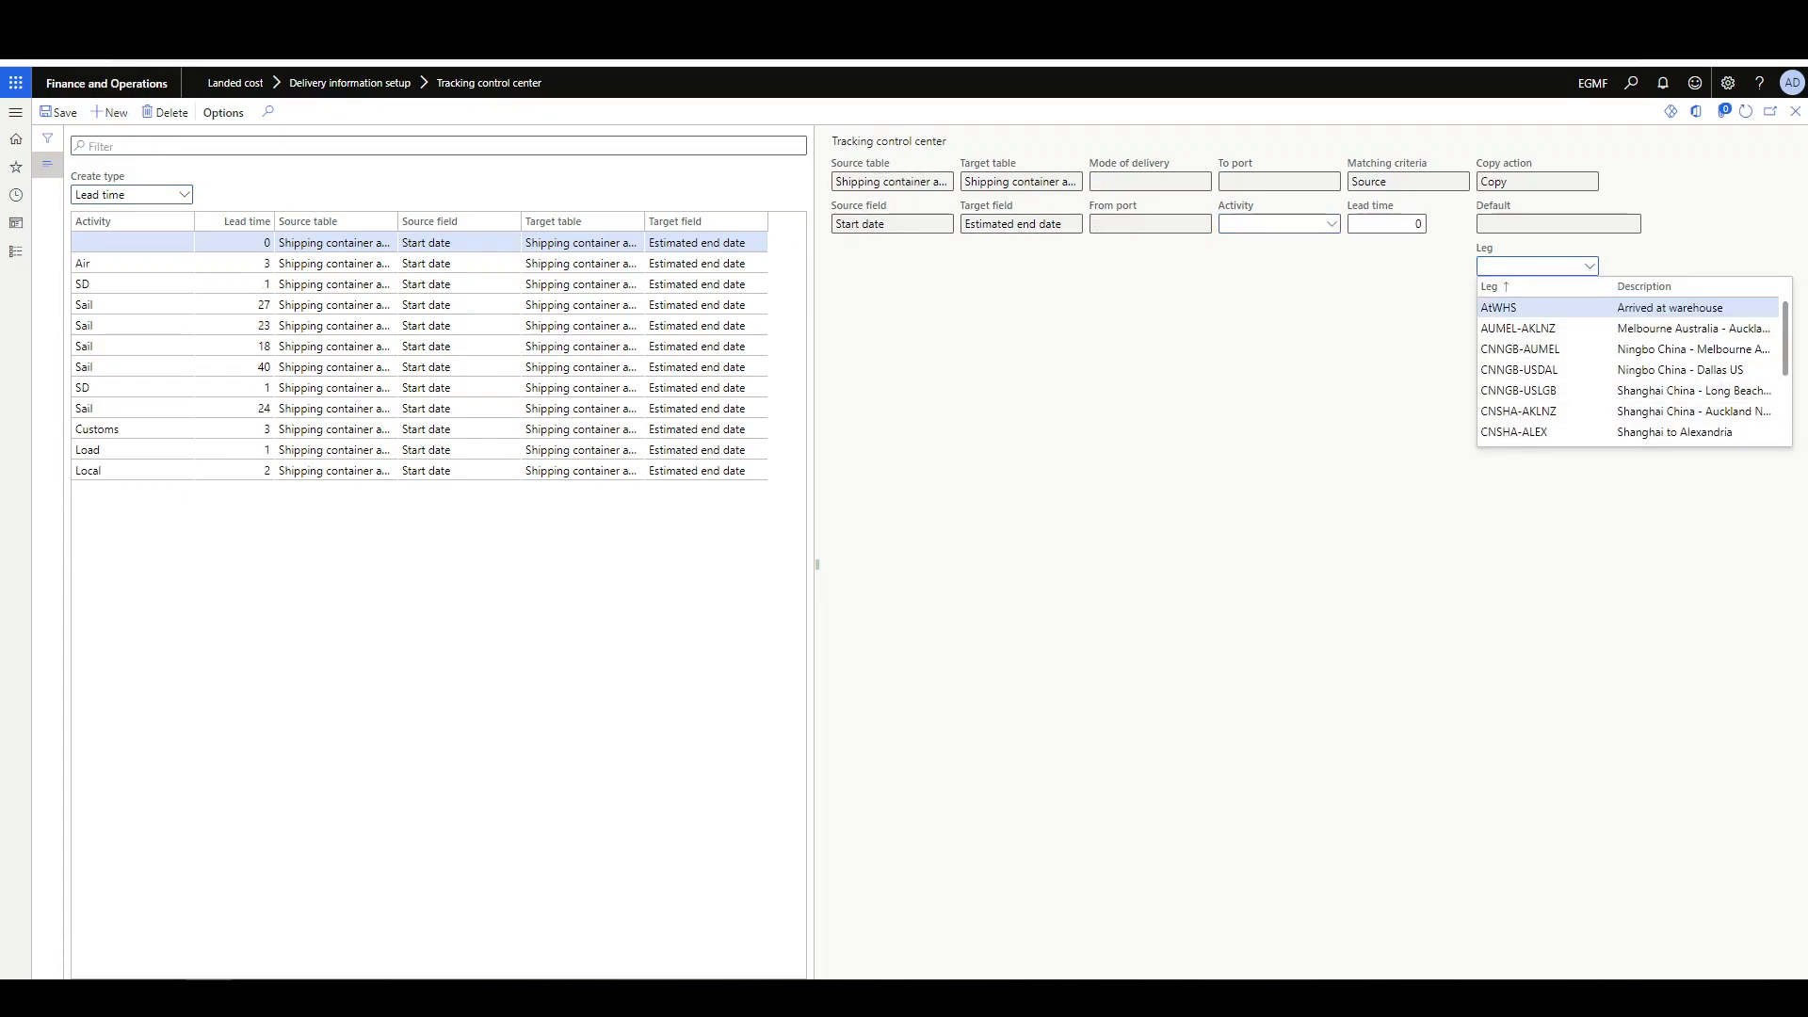
{"action": "scroll", "coordinate": [1629, 372], "scroll_direction": "down", "scroll_amount": 3}
{"action": "scroll", "coordinate": [1629, 372], "scroll_direction": "up", "scroll_amount": 3}
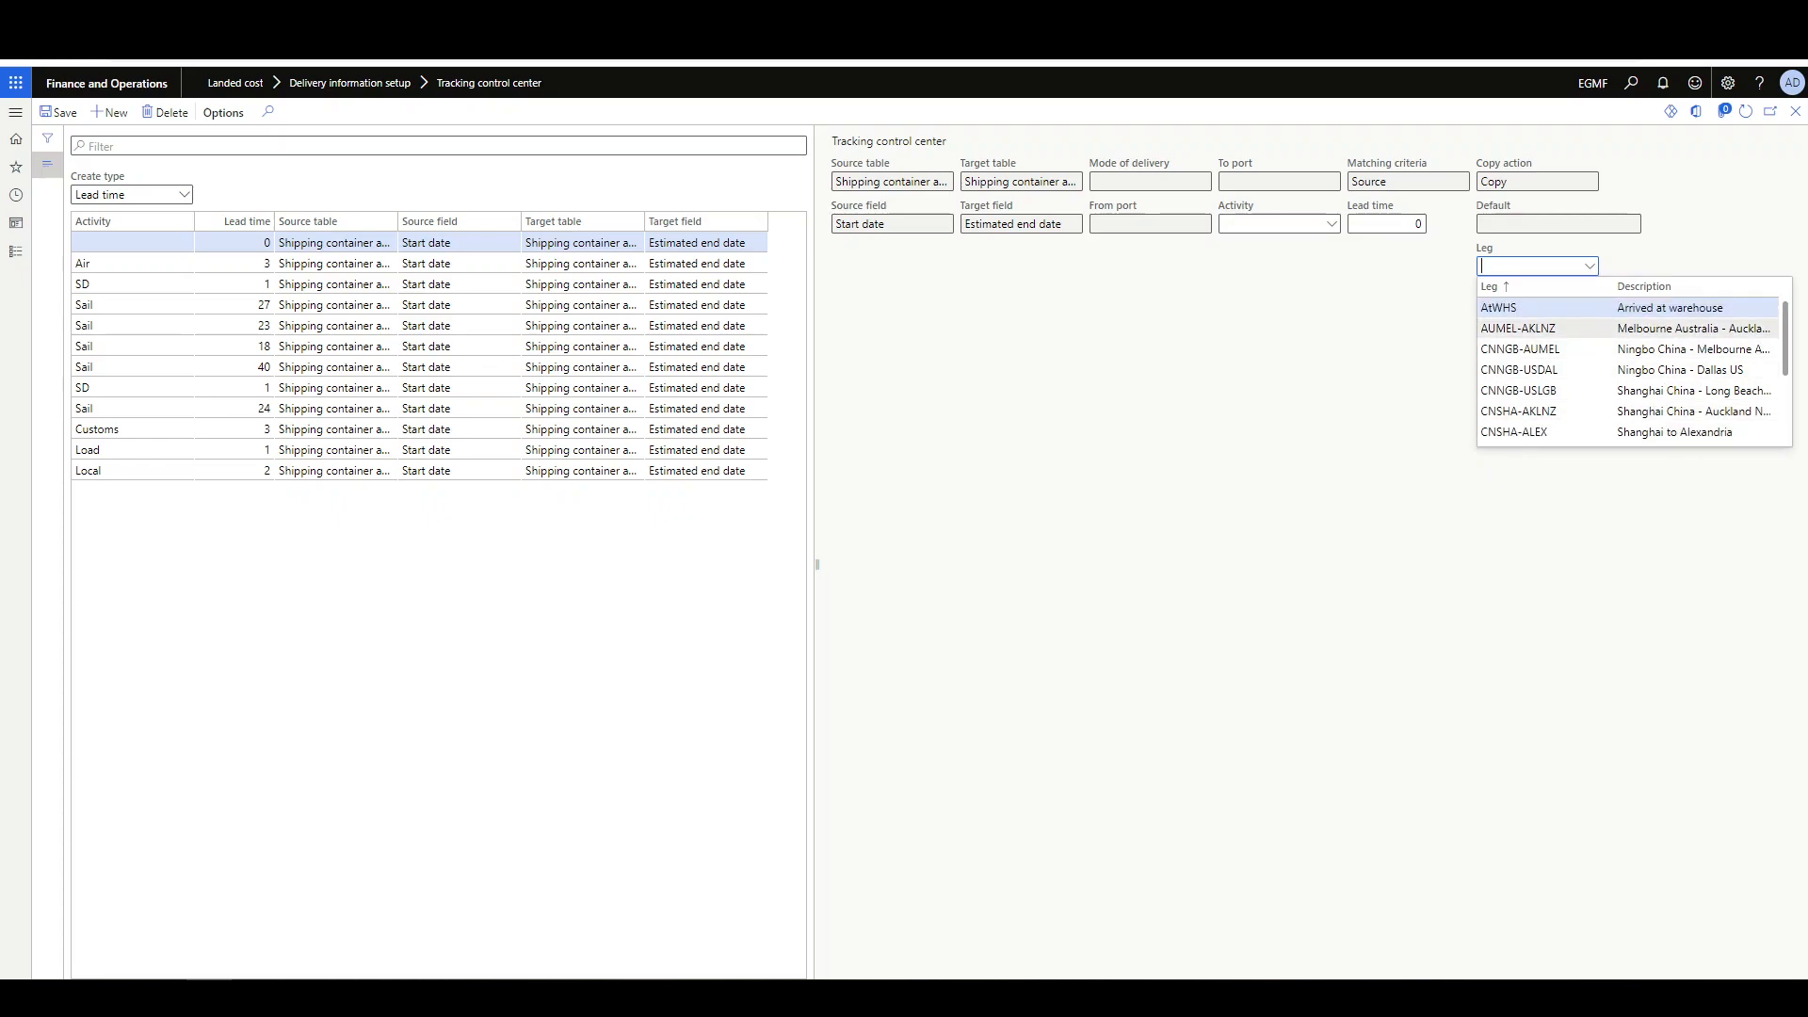
{"action": "left_click", "coordinate": [1517, 328]}
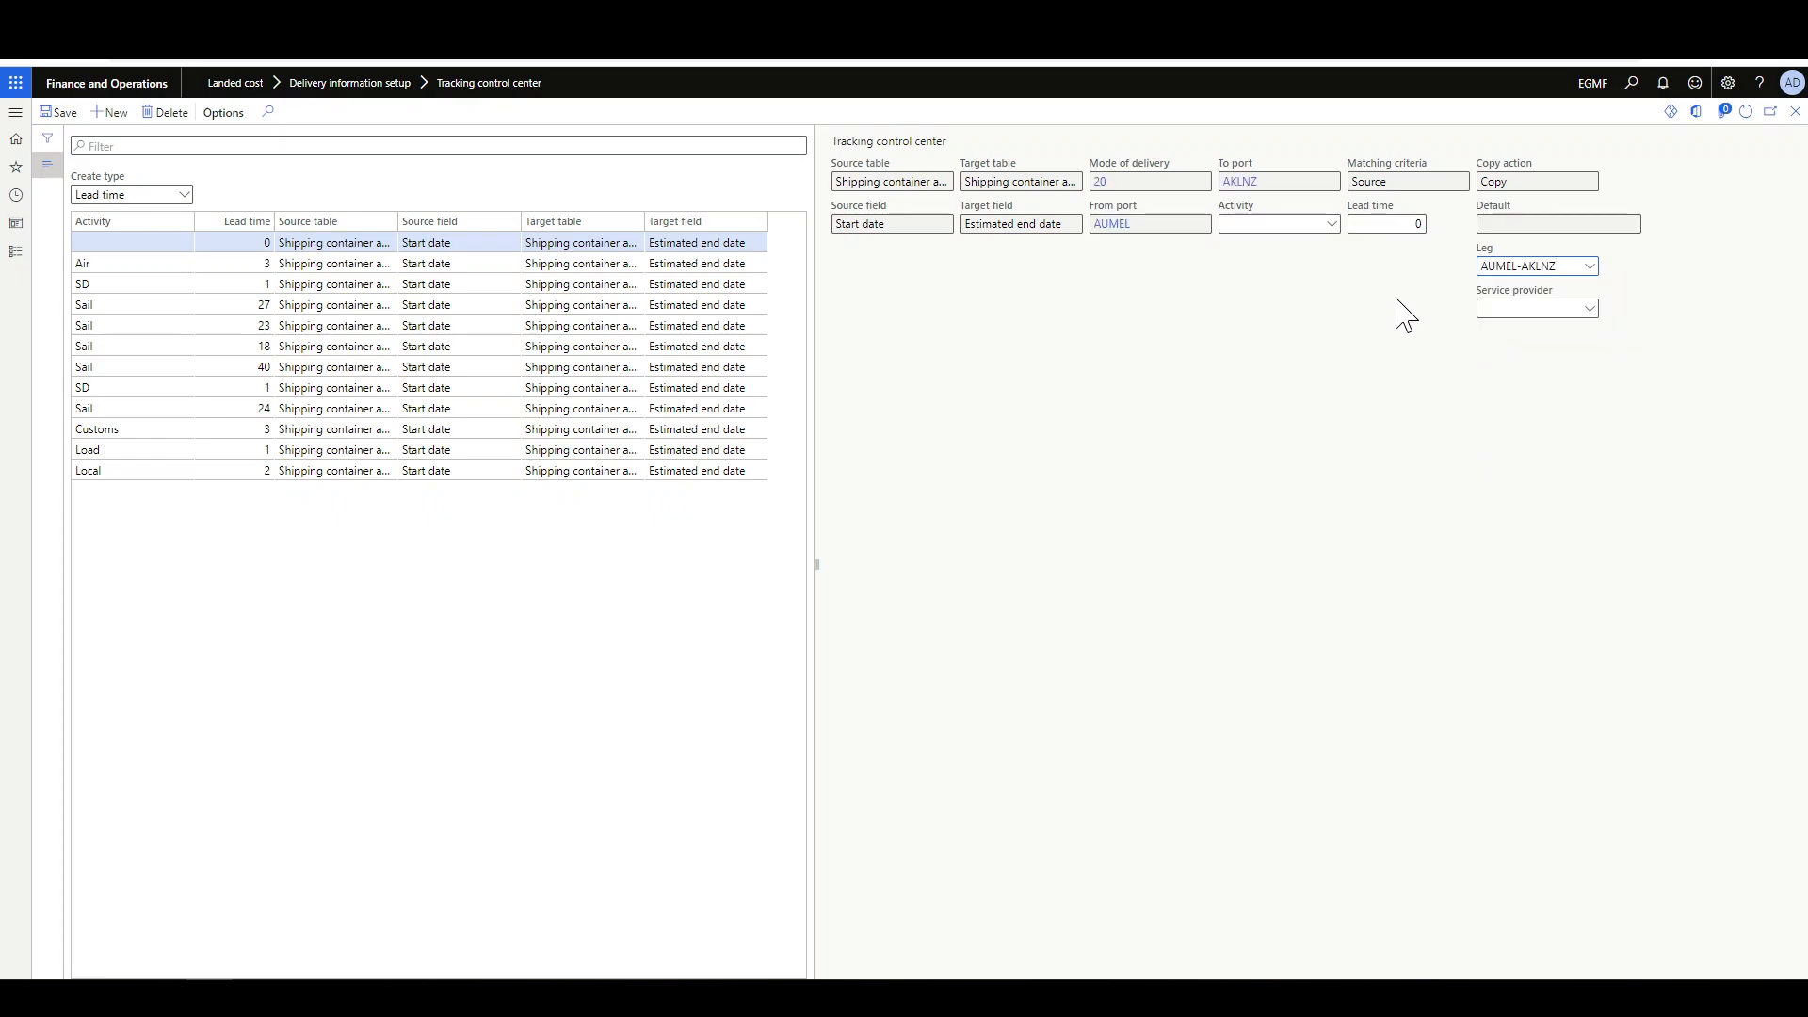
- Set the new AUMEL-AKLNZ record's activity to SD with a lead time of 2, and save it
{"action": "left_click", "coordinate": [1331, 224]}
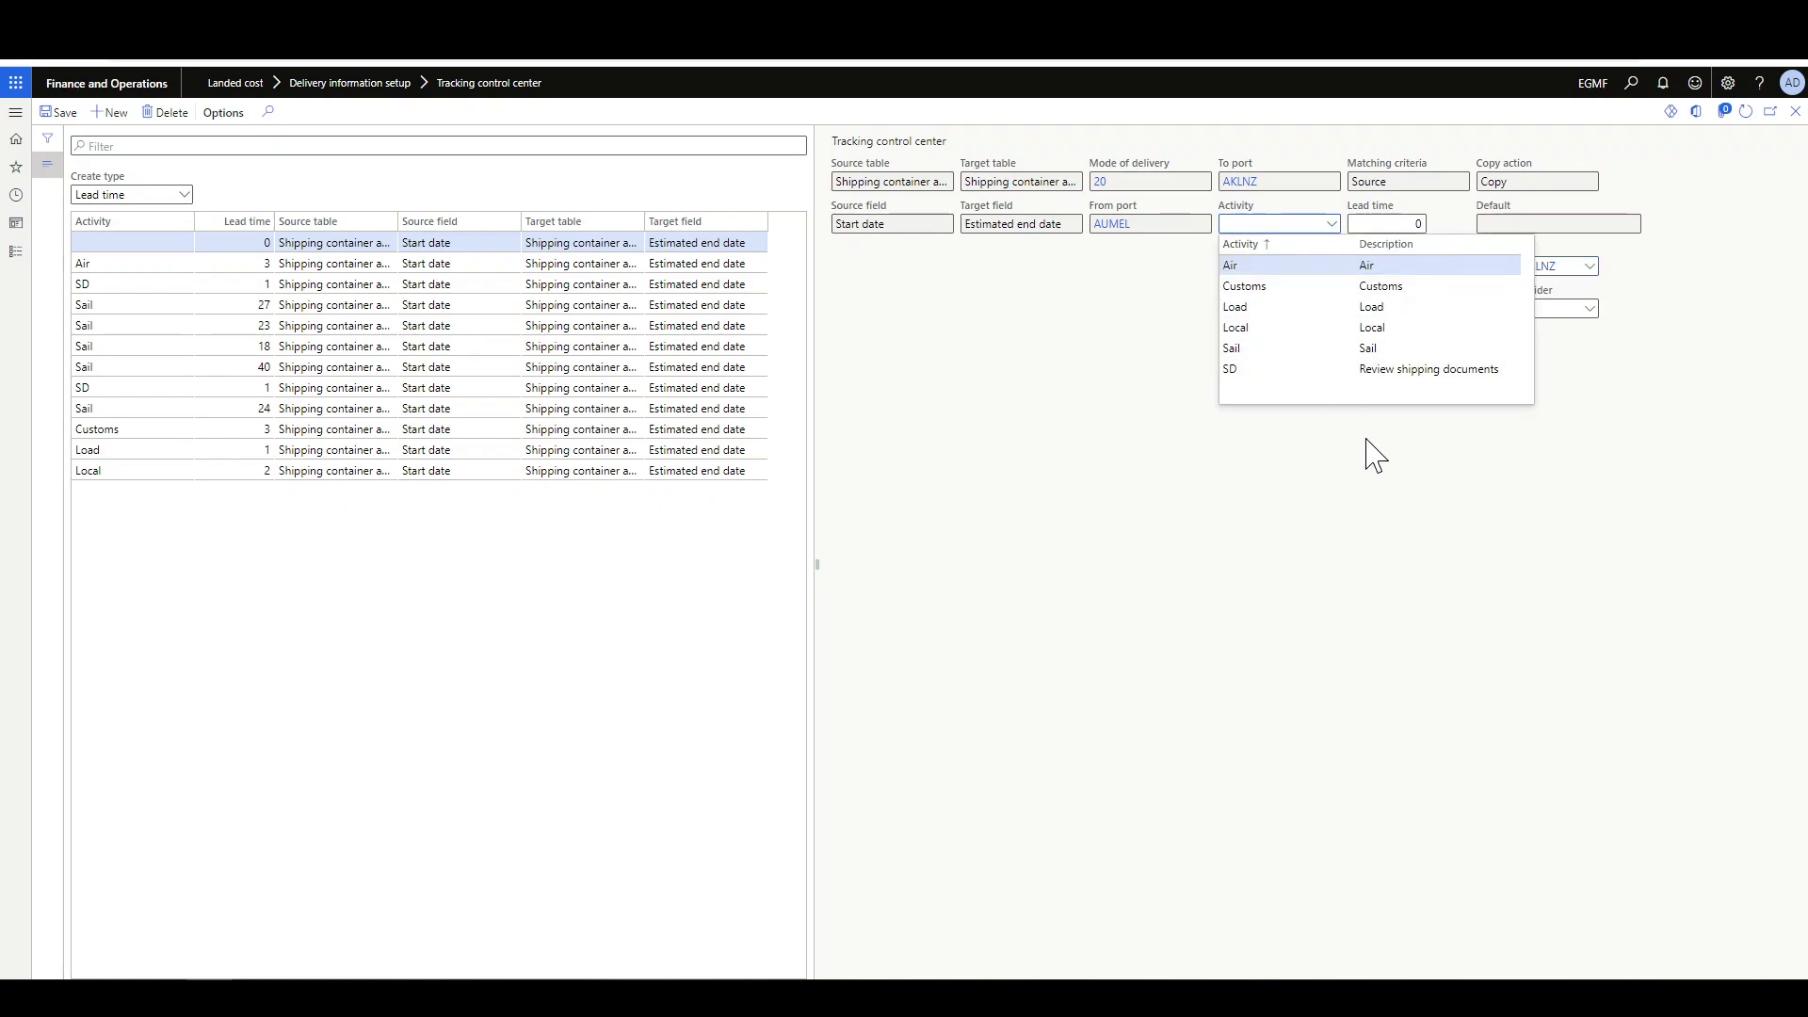
{"action": "left_click", "coordinate": [1431, 369]}
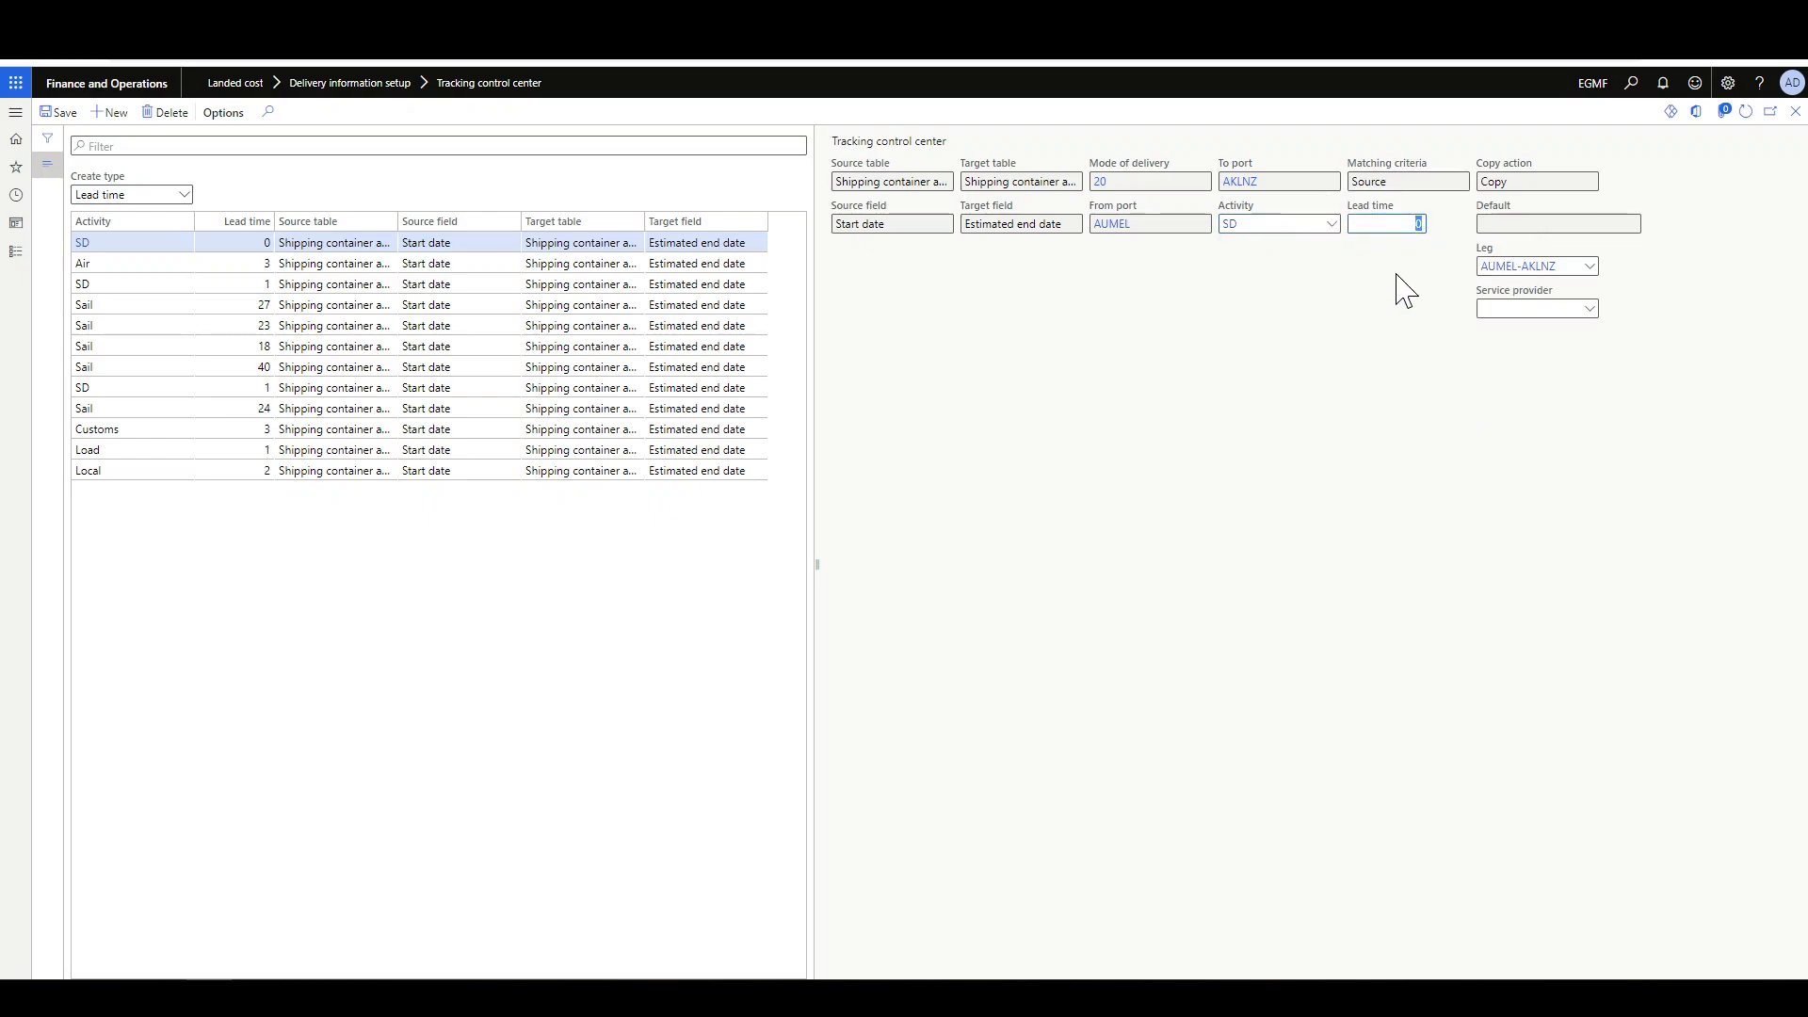
{"action": "type", "text": "2"}
{"action": "key", "text": "Tab"}
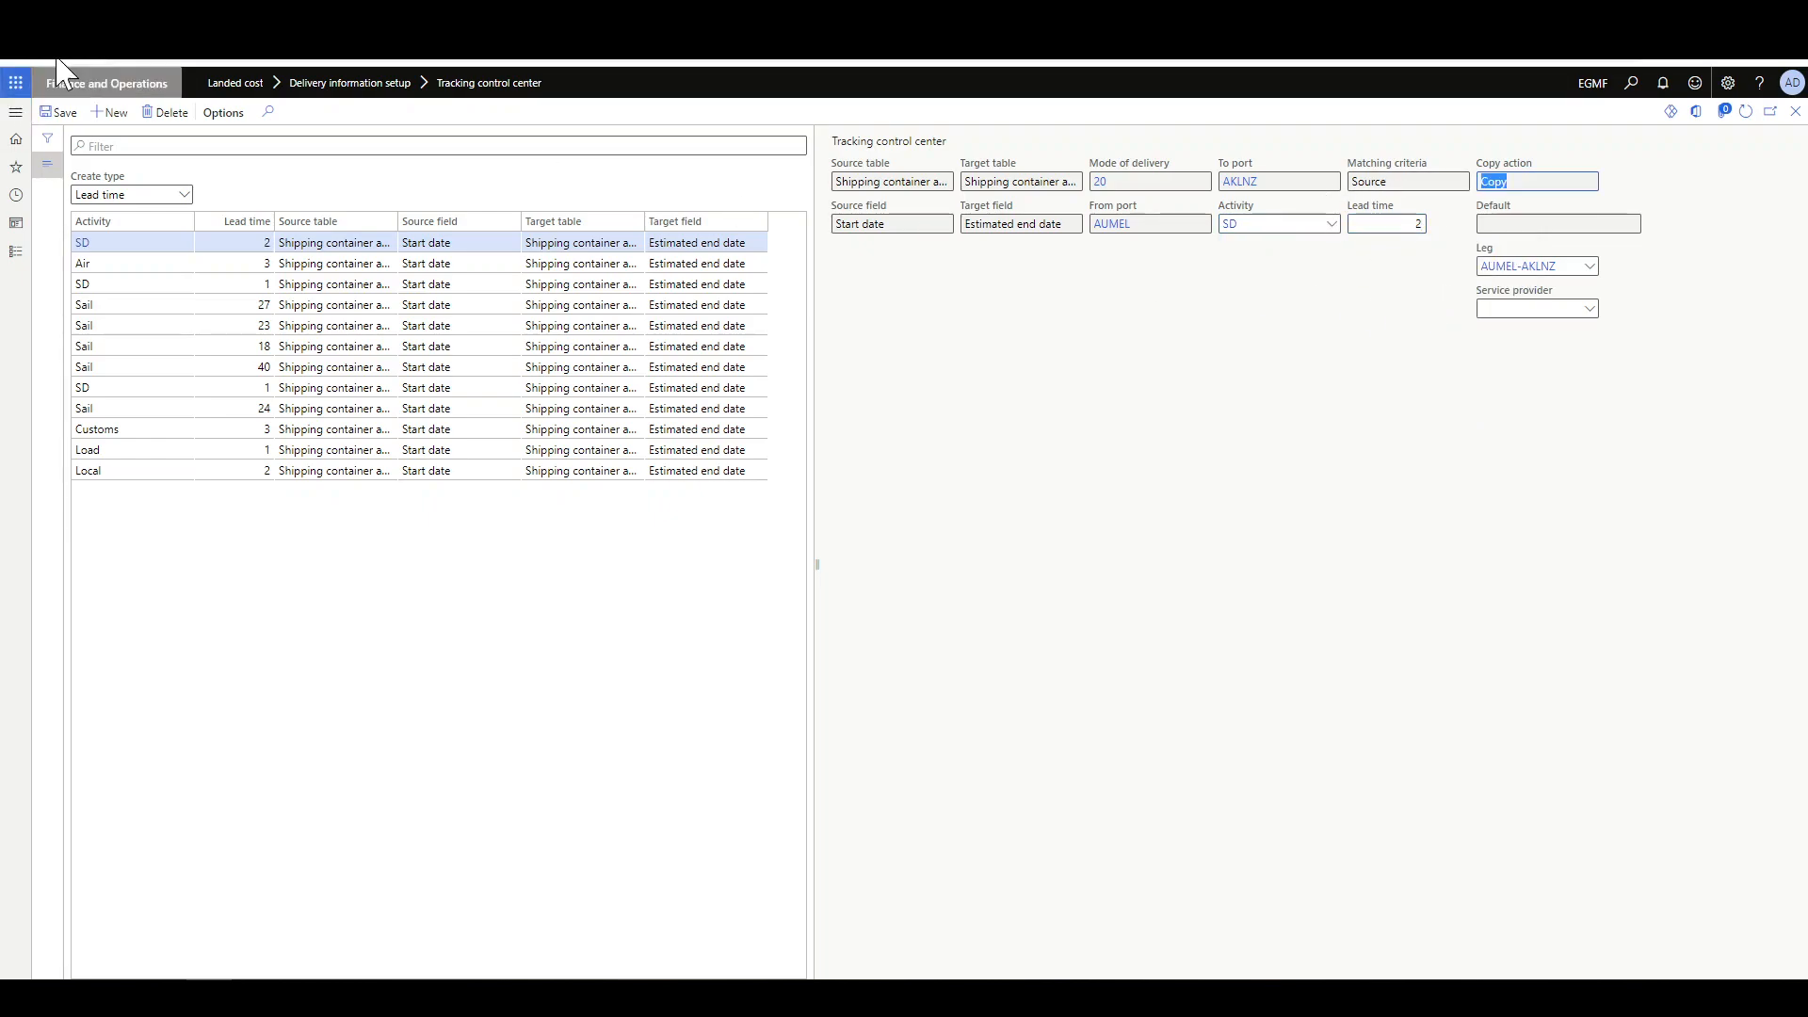
{"action": "left_click", "coordinate": [59, 112]}
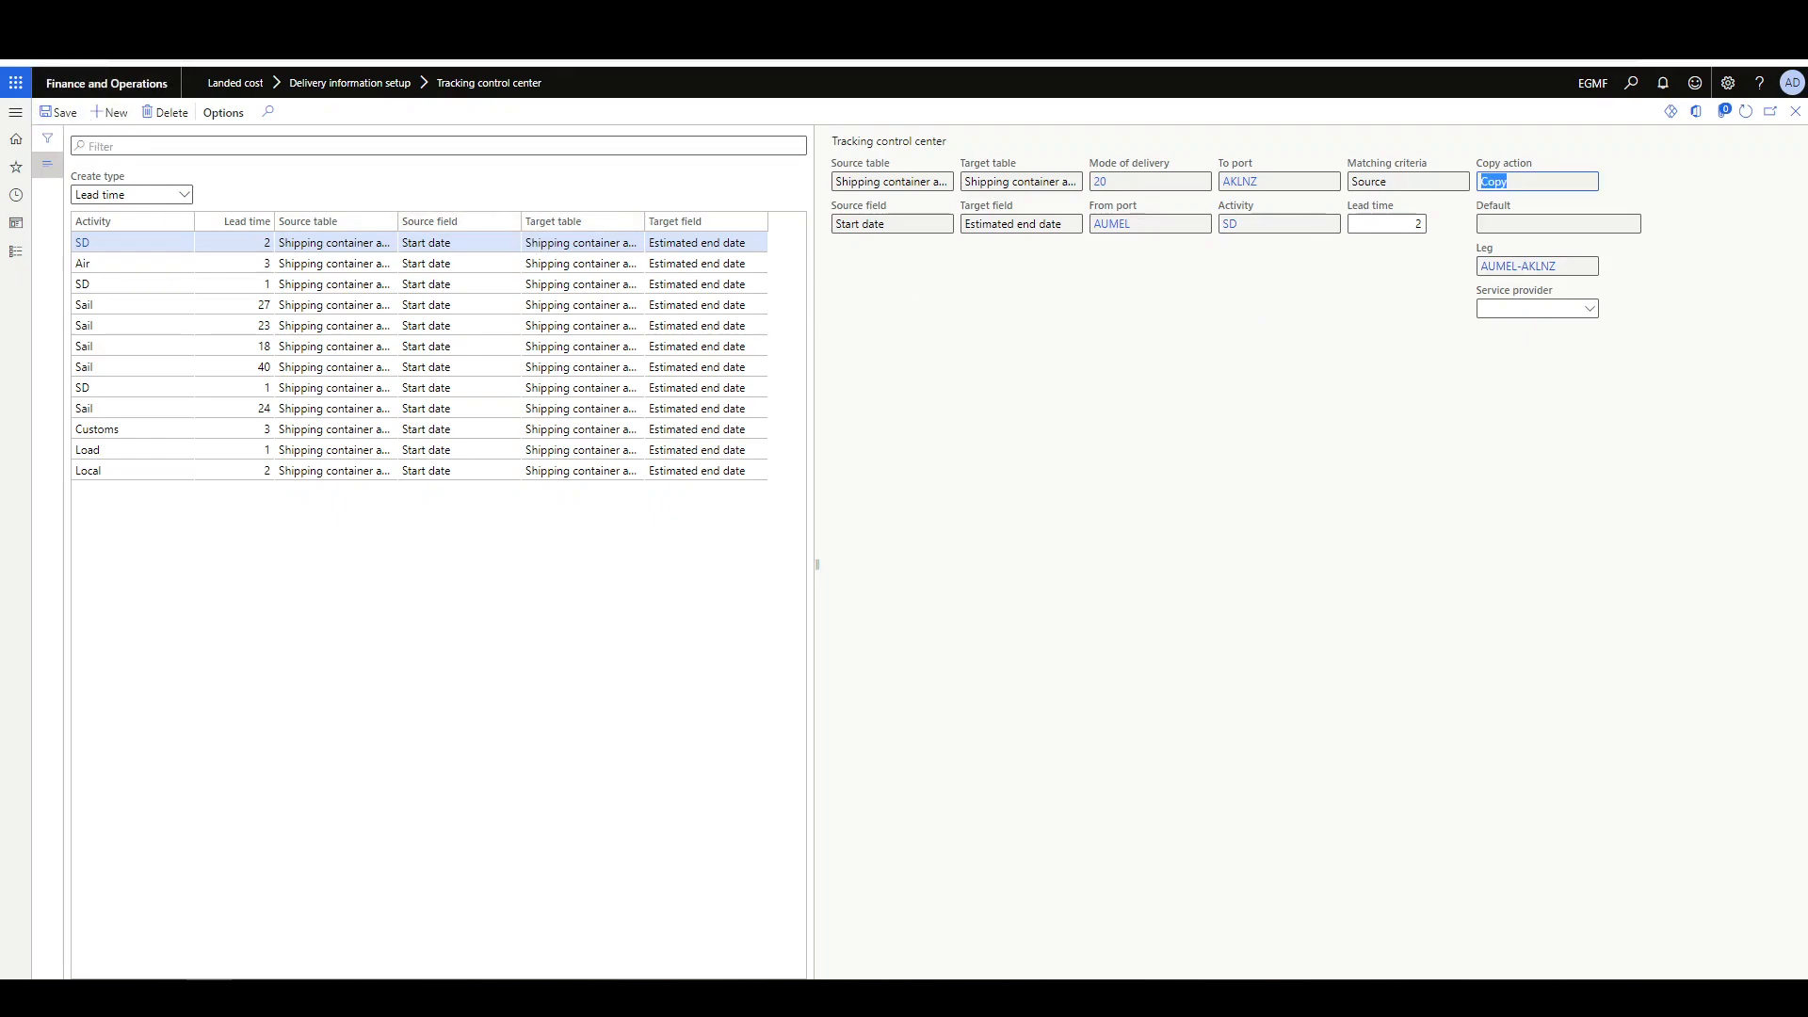
- Display the Status update records in the tracking control center and give the Air record's details more width
{"action": "left_click", "coordinate": [179, 195]}
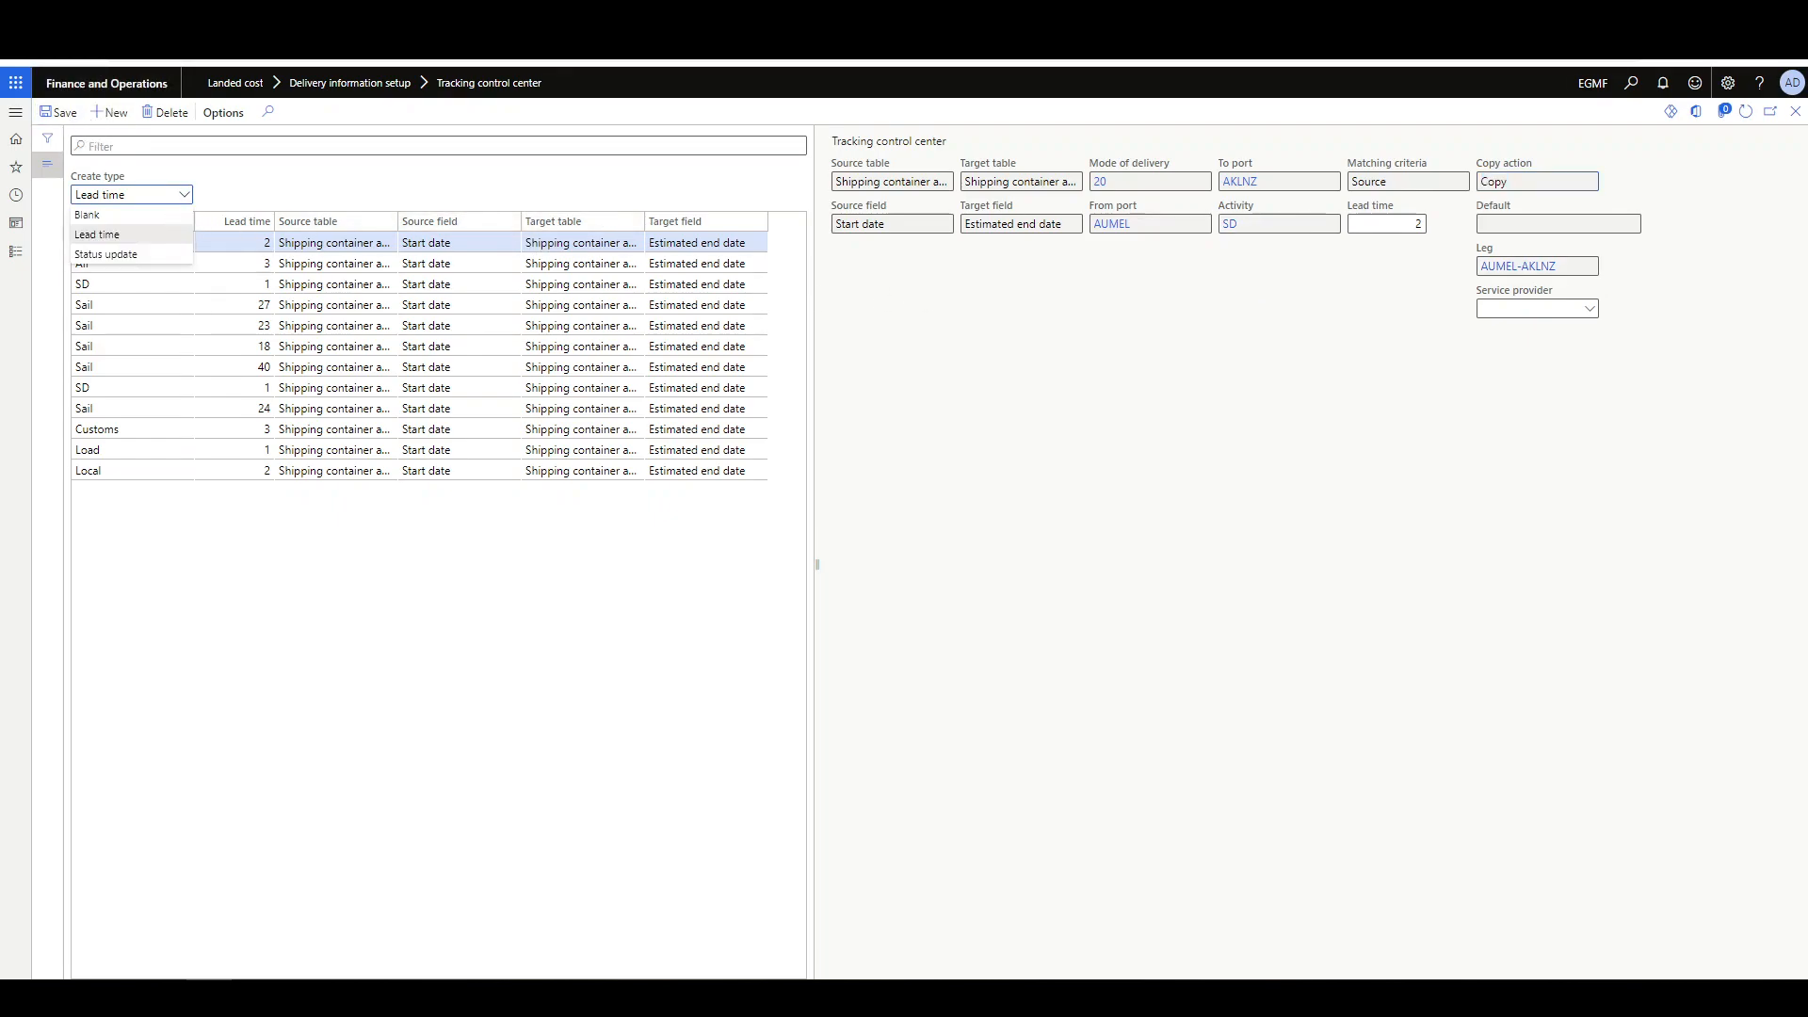
{"action": "left_click", "coordinate": [111, 254]}
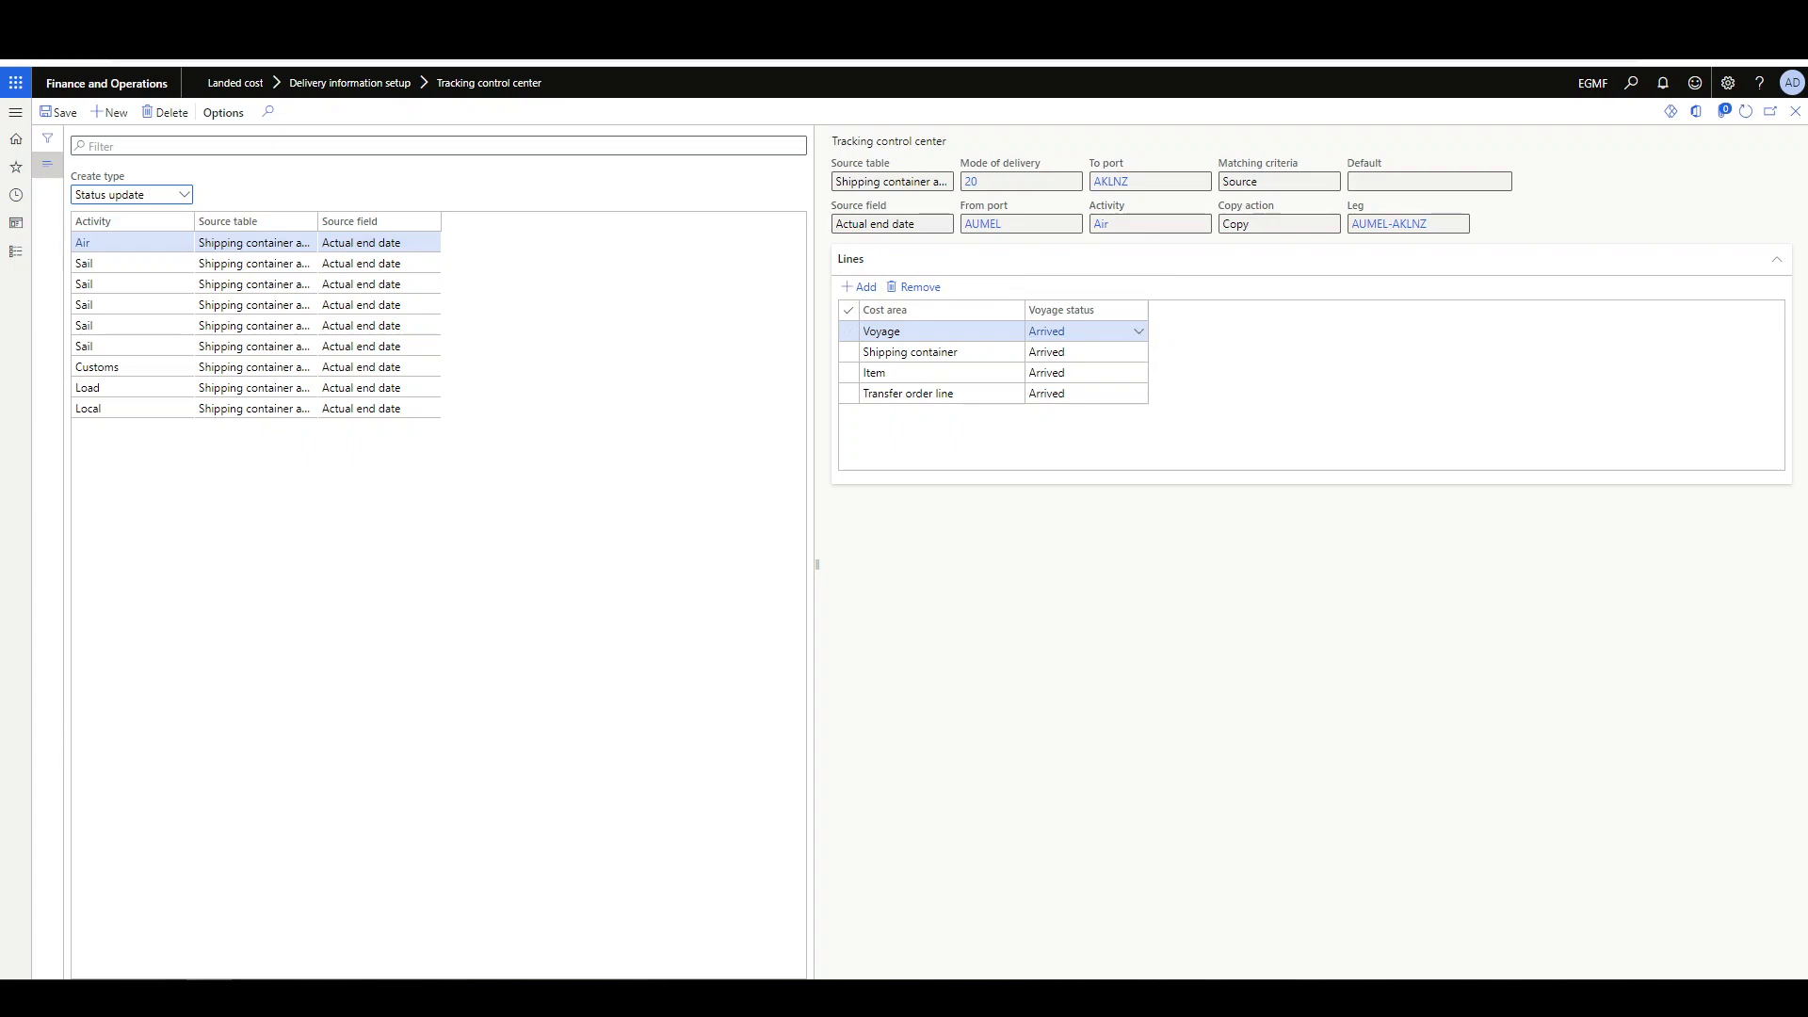
{"action": "left_click_drag", "start_coordinate": [816, 565], "coordinate": [621, 565]}
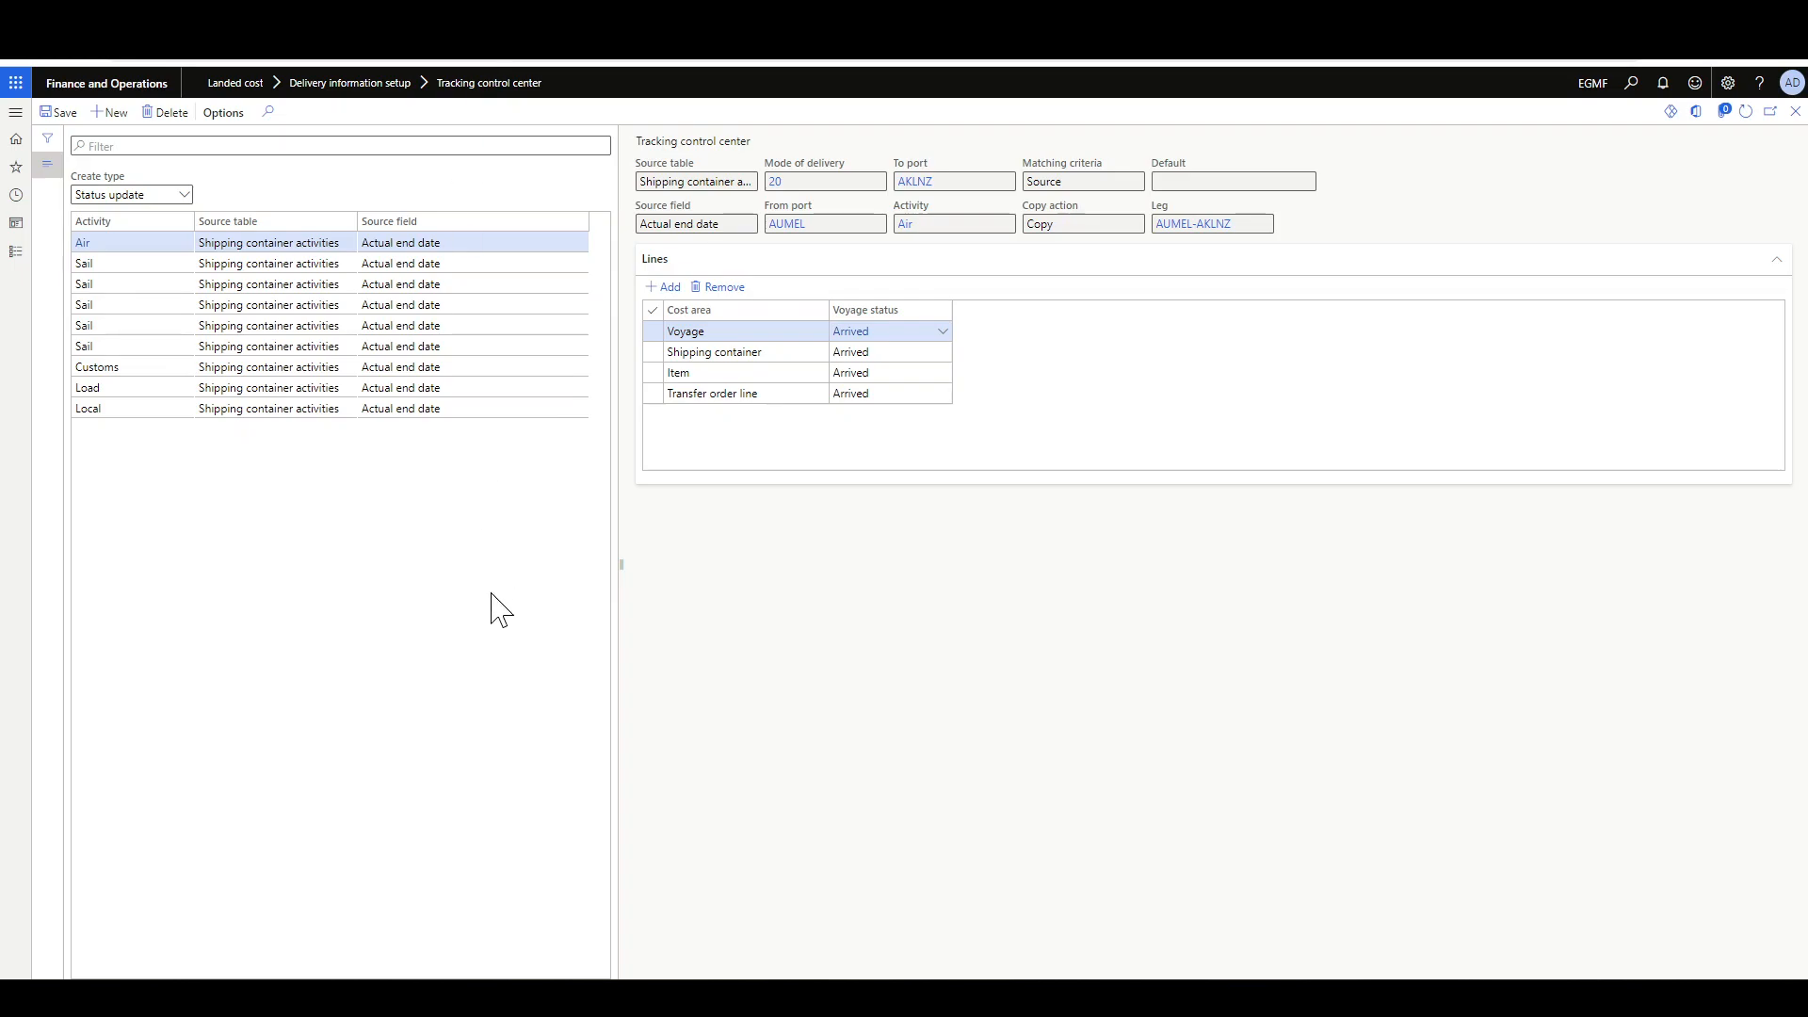
- Review the over/under tolerances and the item over/under tolerance groups, widening the tolerance group column to show its full heading
{"action": "left_click", "coordinate": [13, 254]}
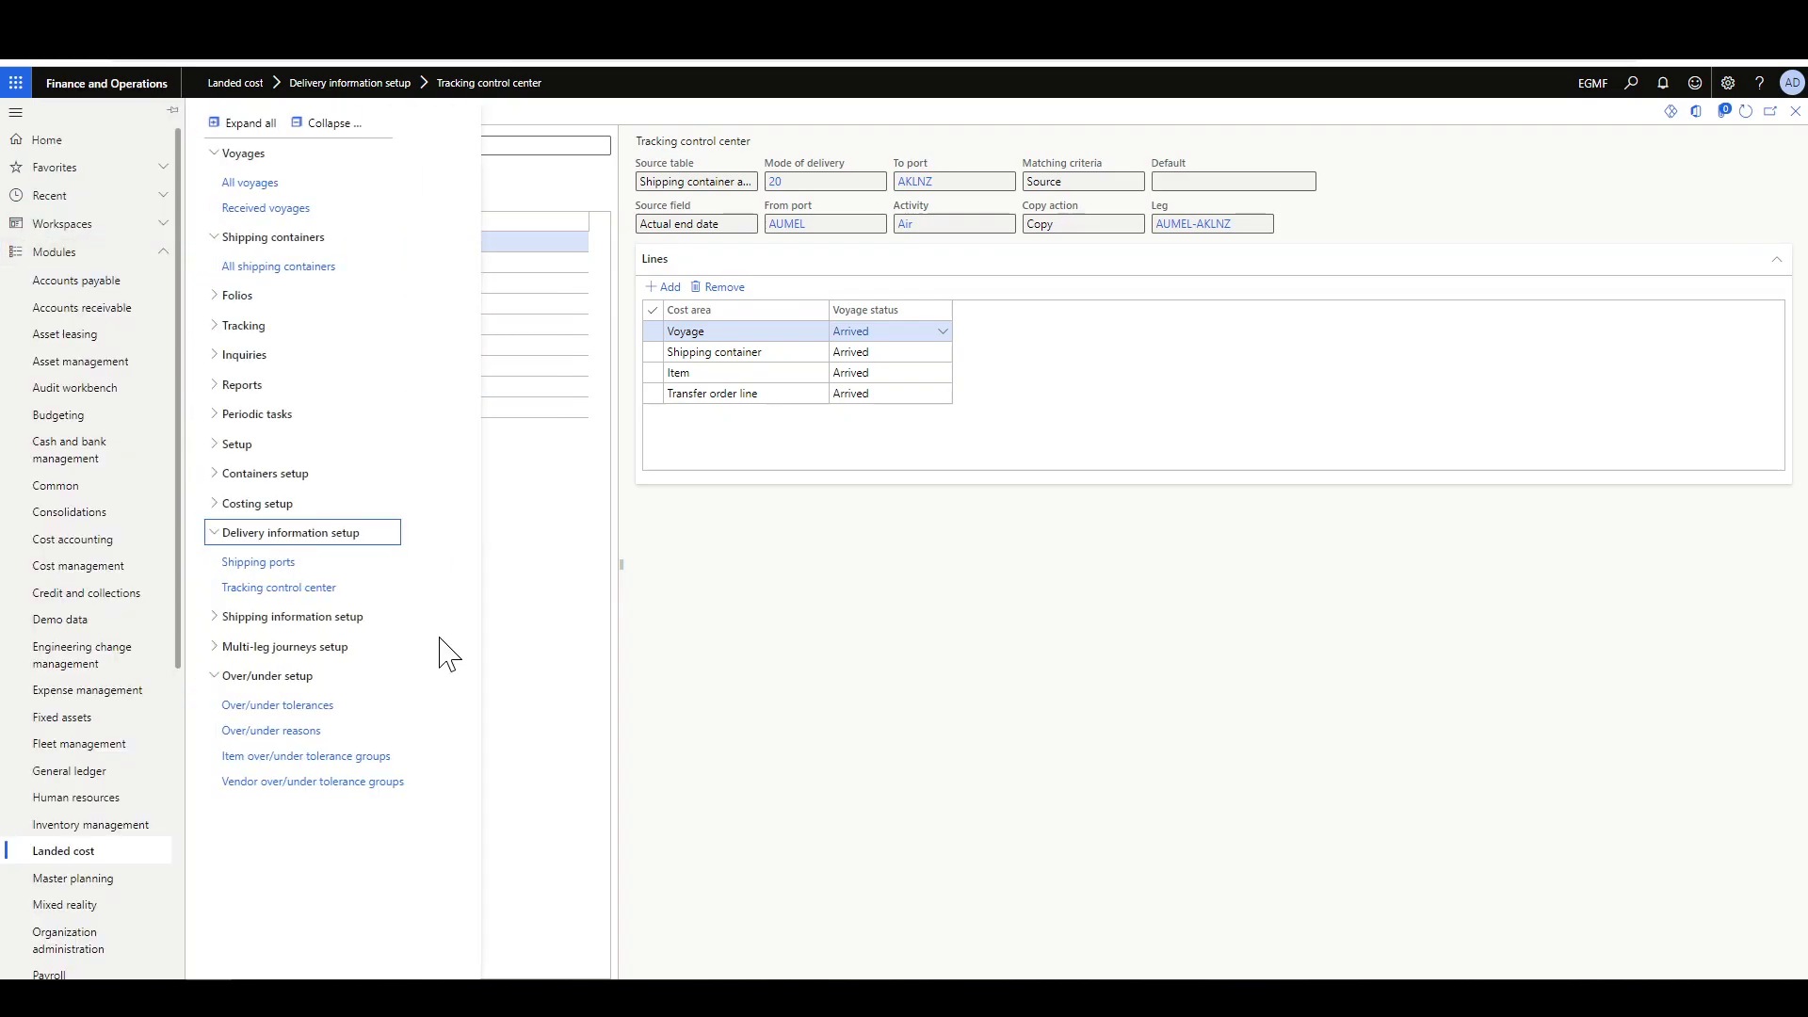
{"action": "left_click", "coordinate": [254, 708]}
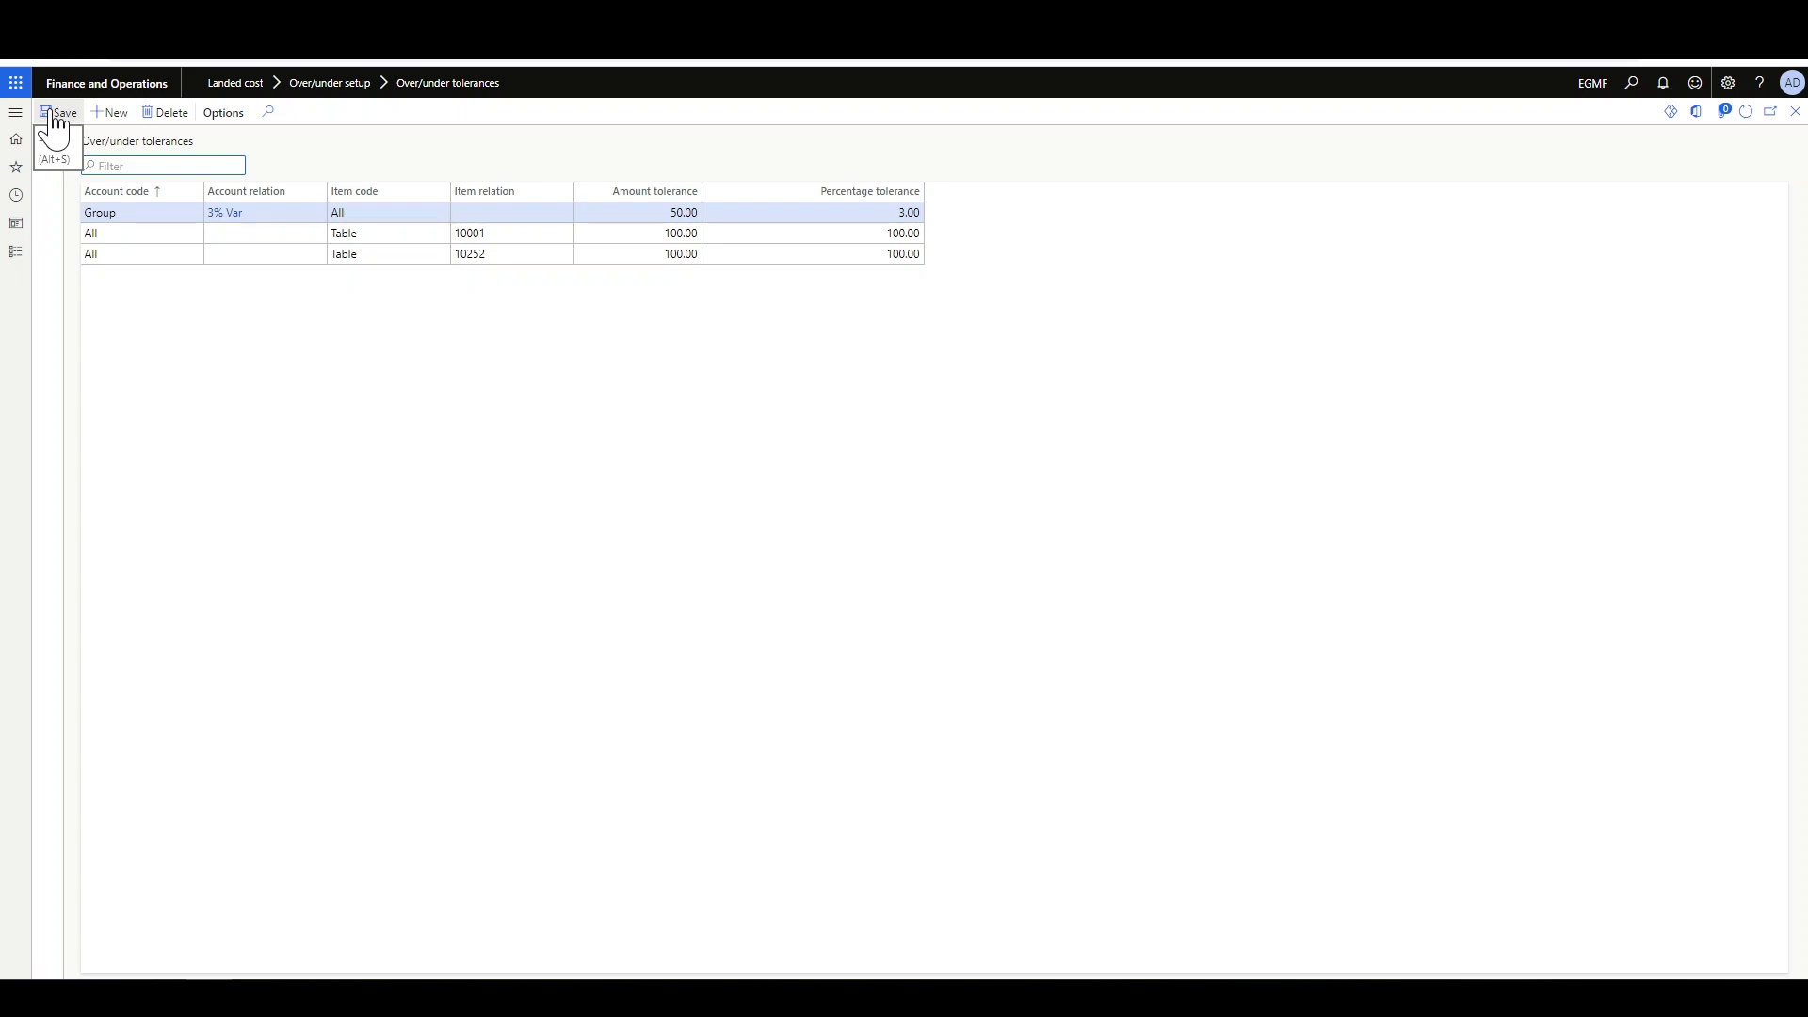
{"action": "left_click", "coordinate": [15, 253]}
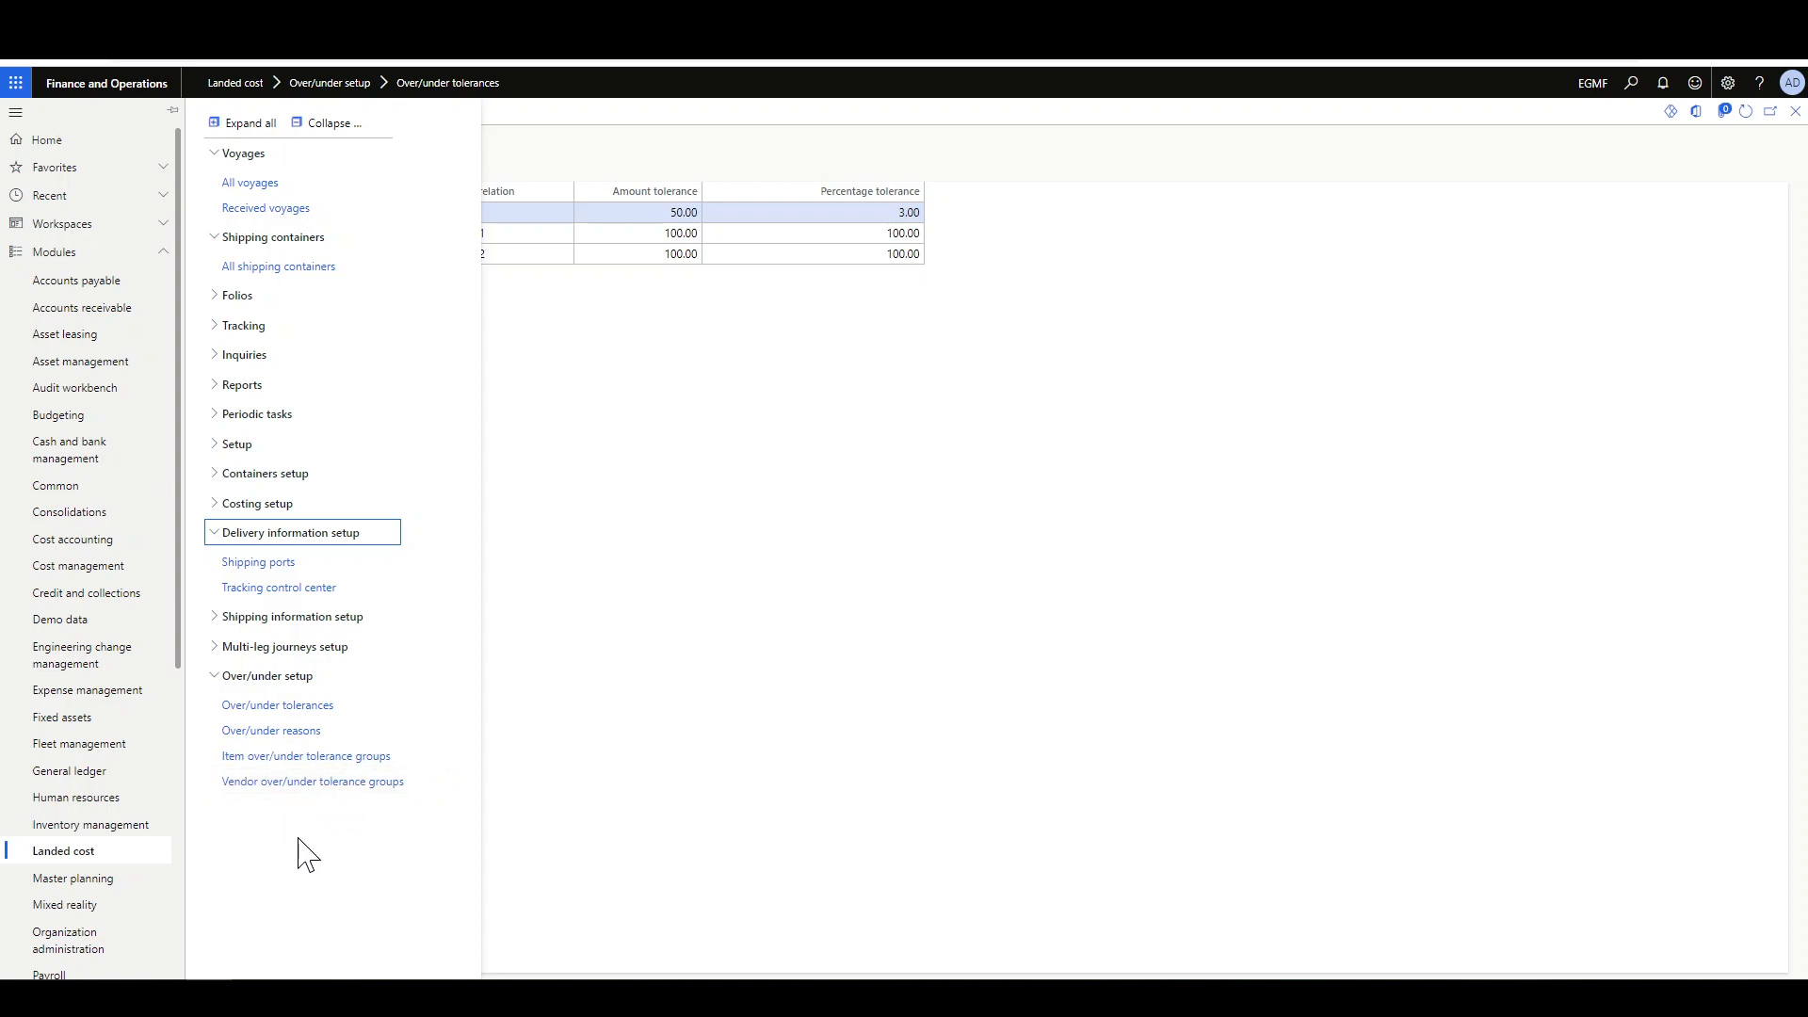
{"action": "left_click", "coordinate": [301, 755]}
{"action": "left_click", "coordinate": [66, 123]}
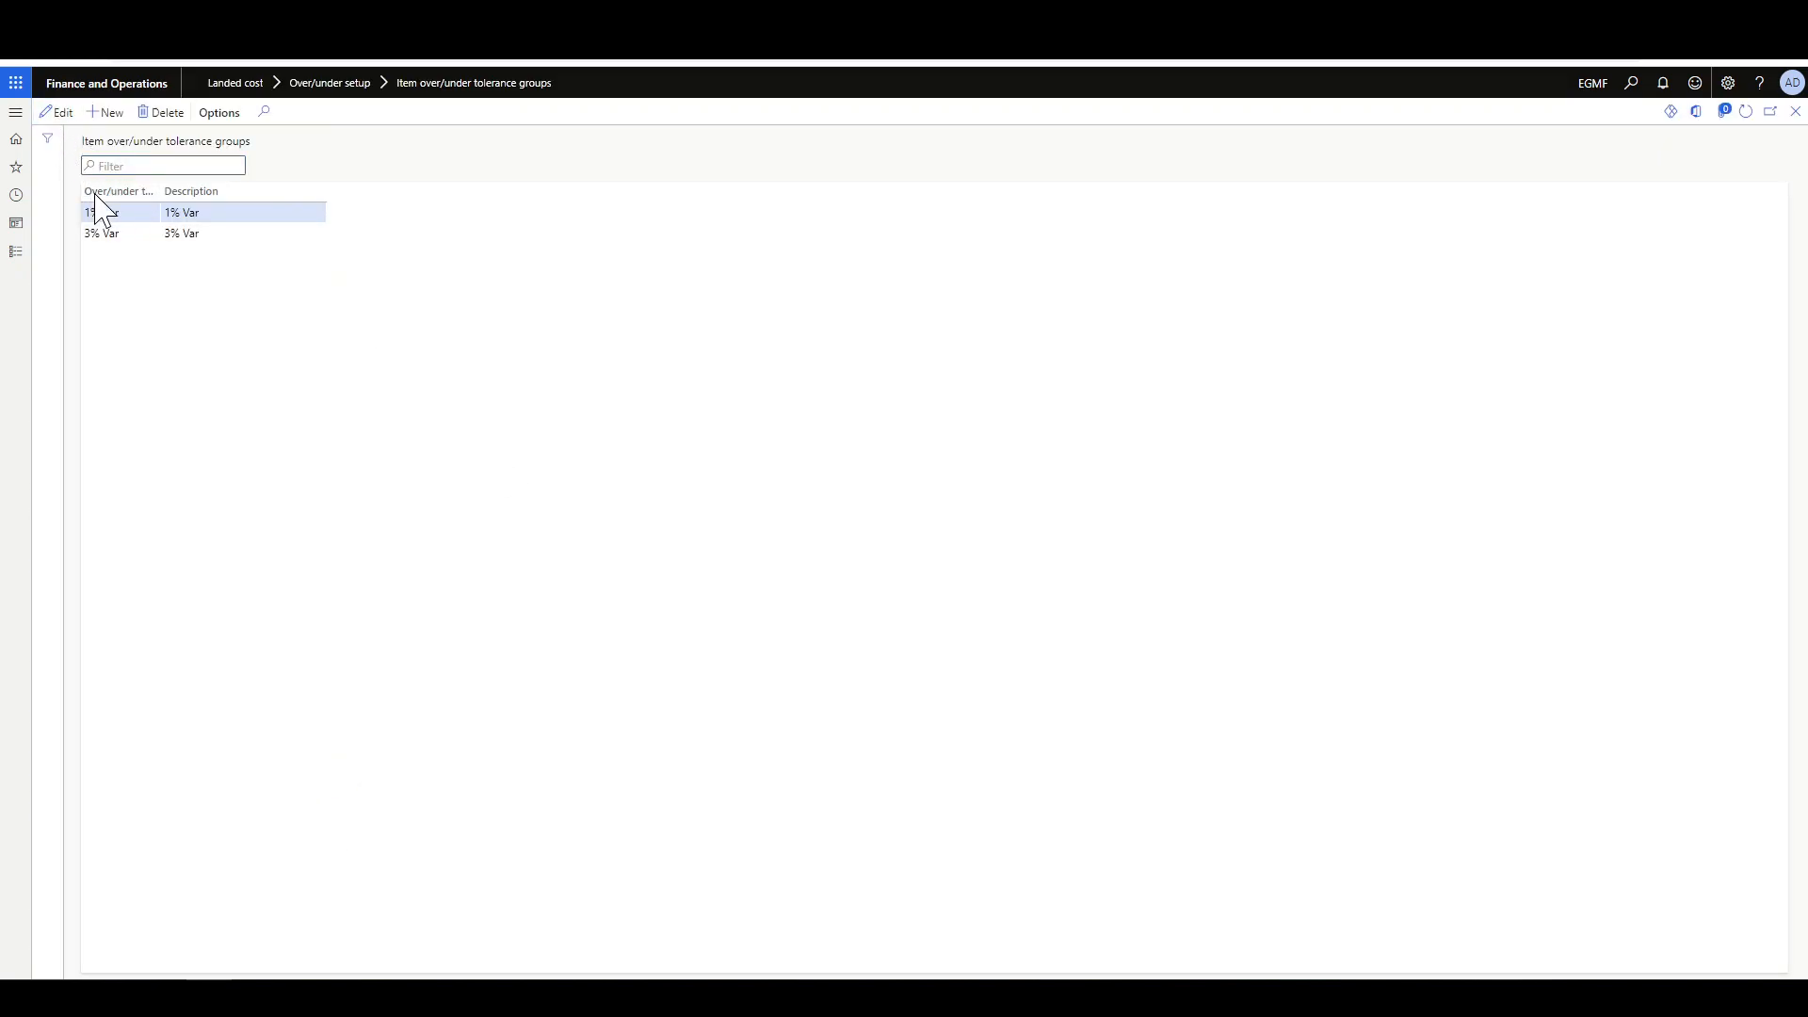
{"action": "left_click_drag", "start_coordinate": [159, 191], "coordinate": [285, 196]}
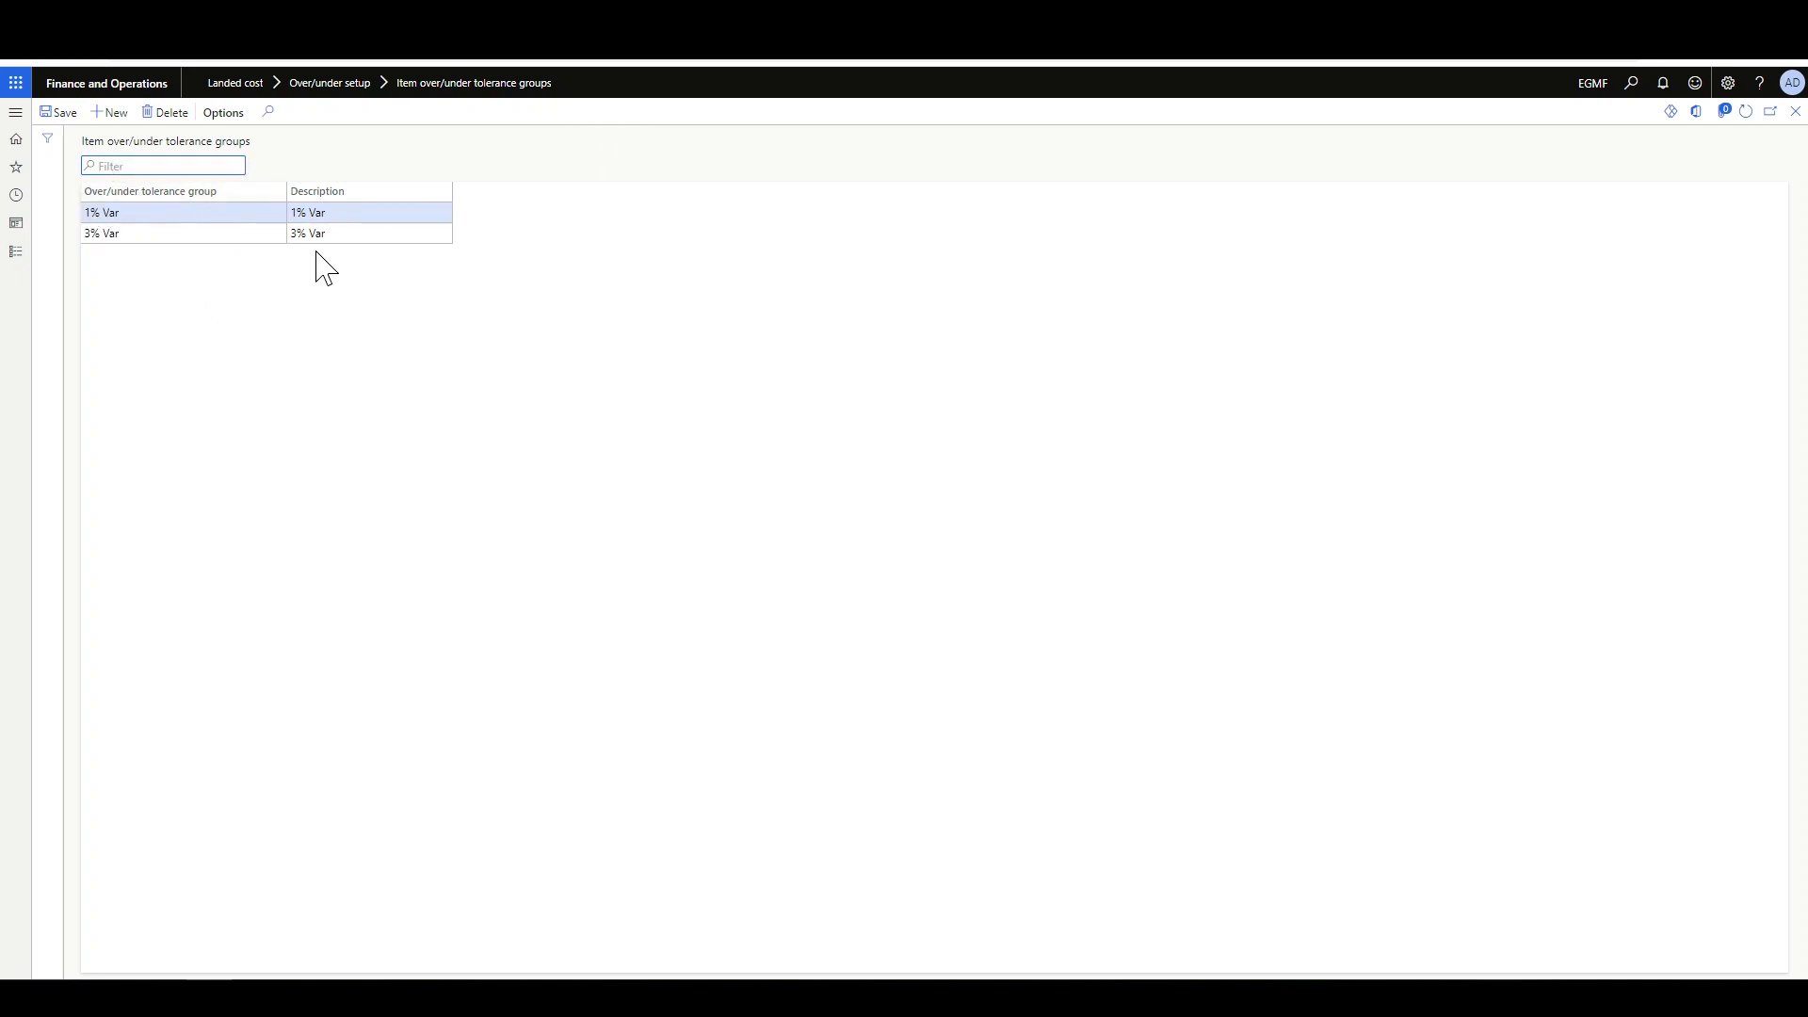
- Review the vendor over/under tolerance groups, and show the over/under reasons in edit mode
{"action": "left_click", "coordinate": [16, 251]}
{"action": "left_click", "coordinate": [295, 781]}
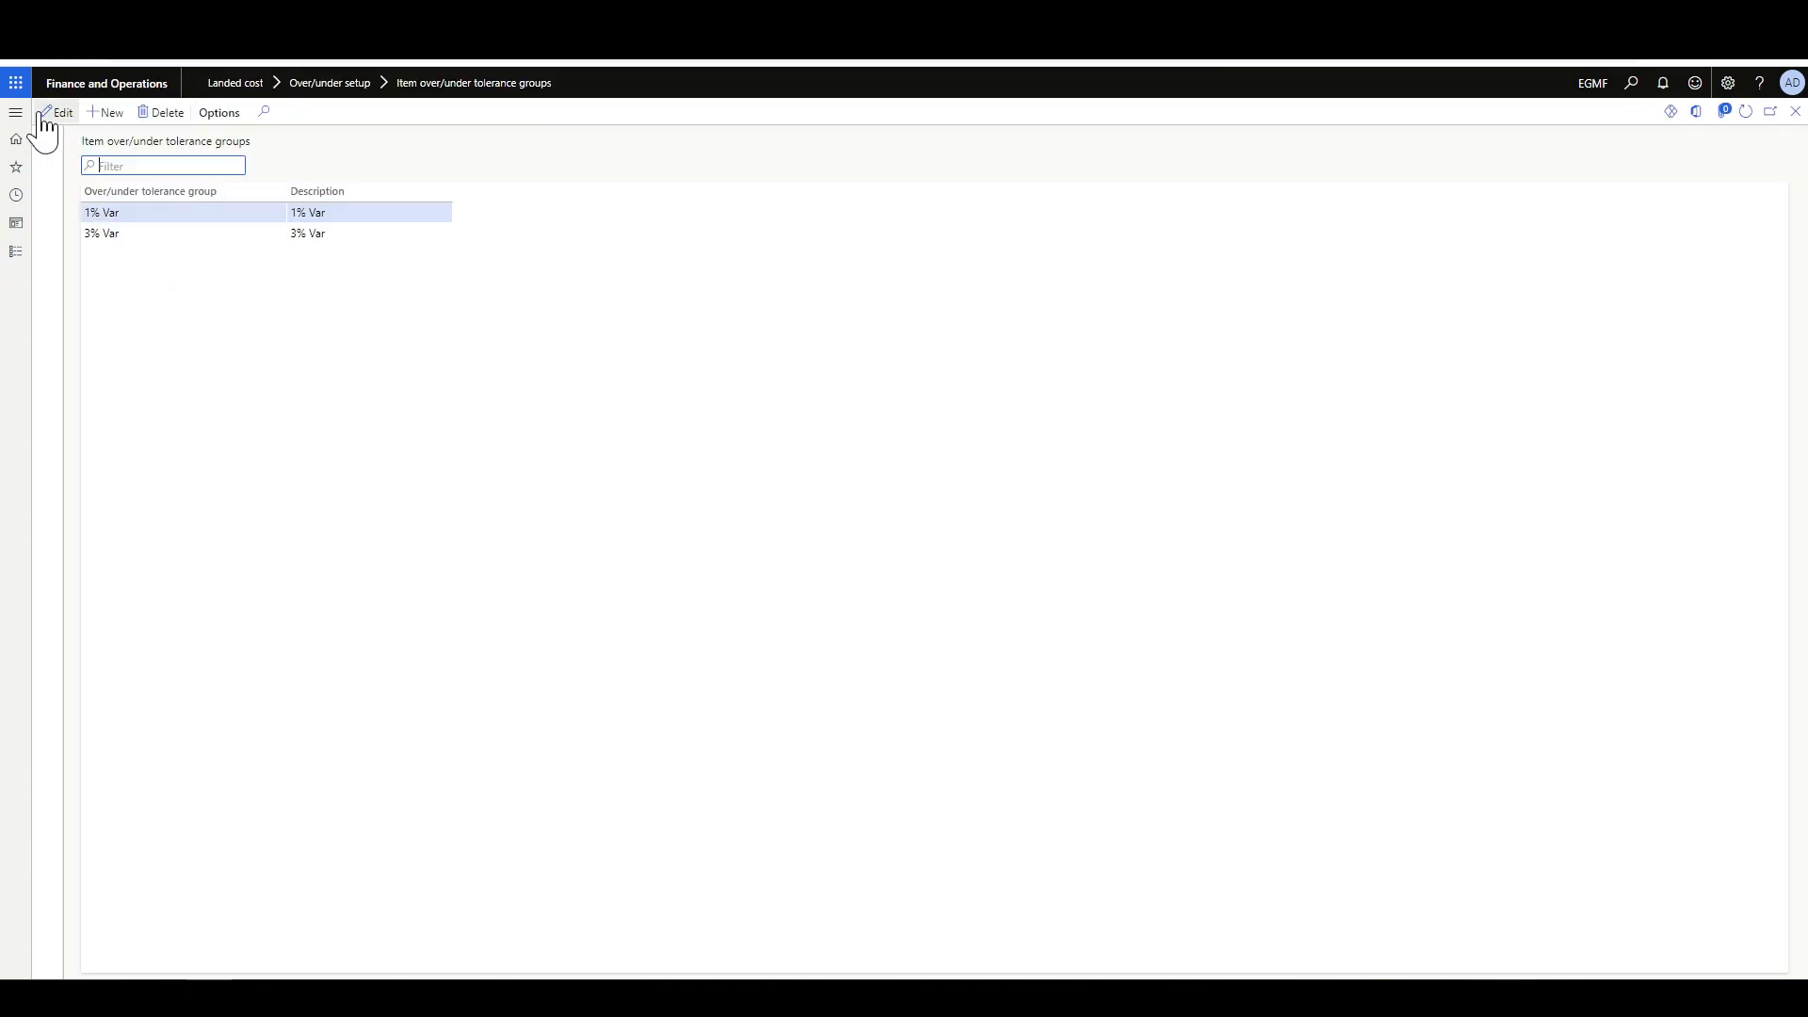
{"action": "left_click", "coordinate": [16, 251]}
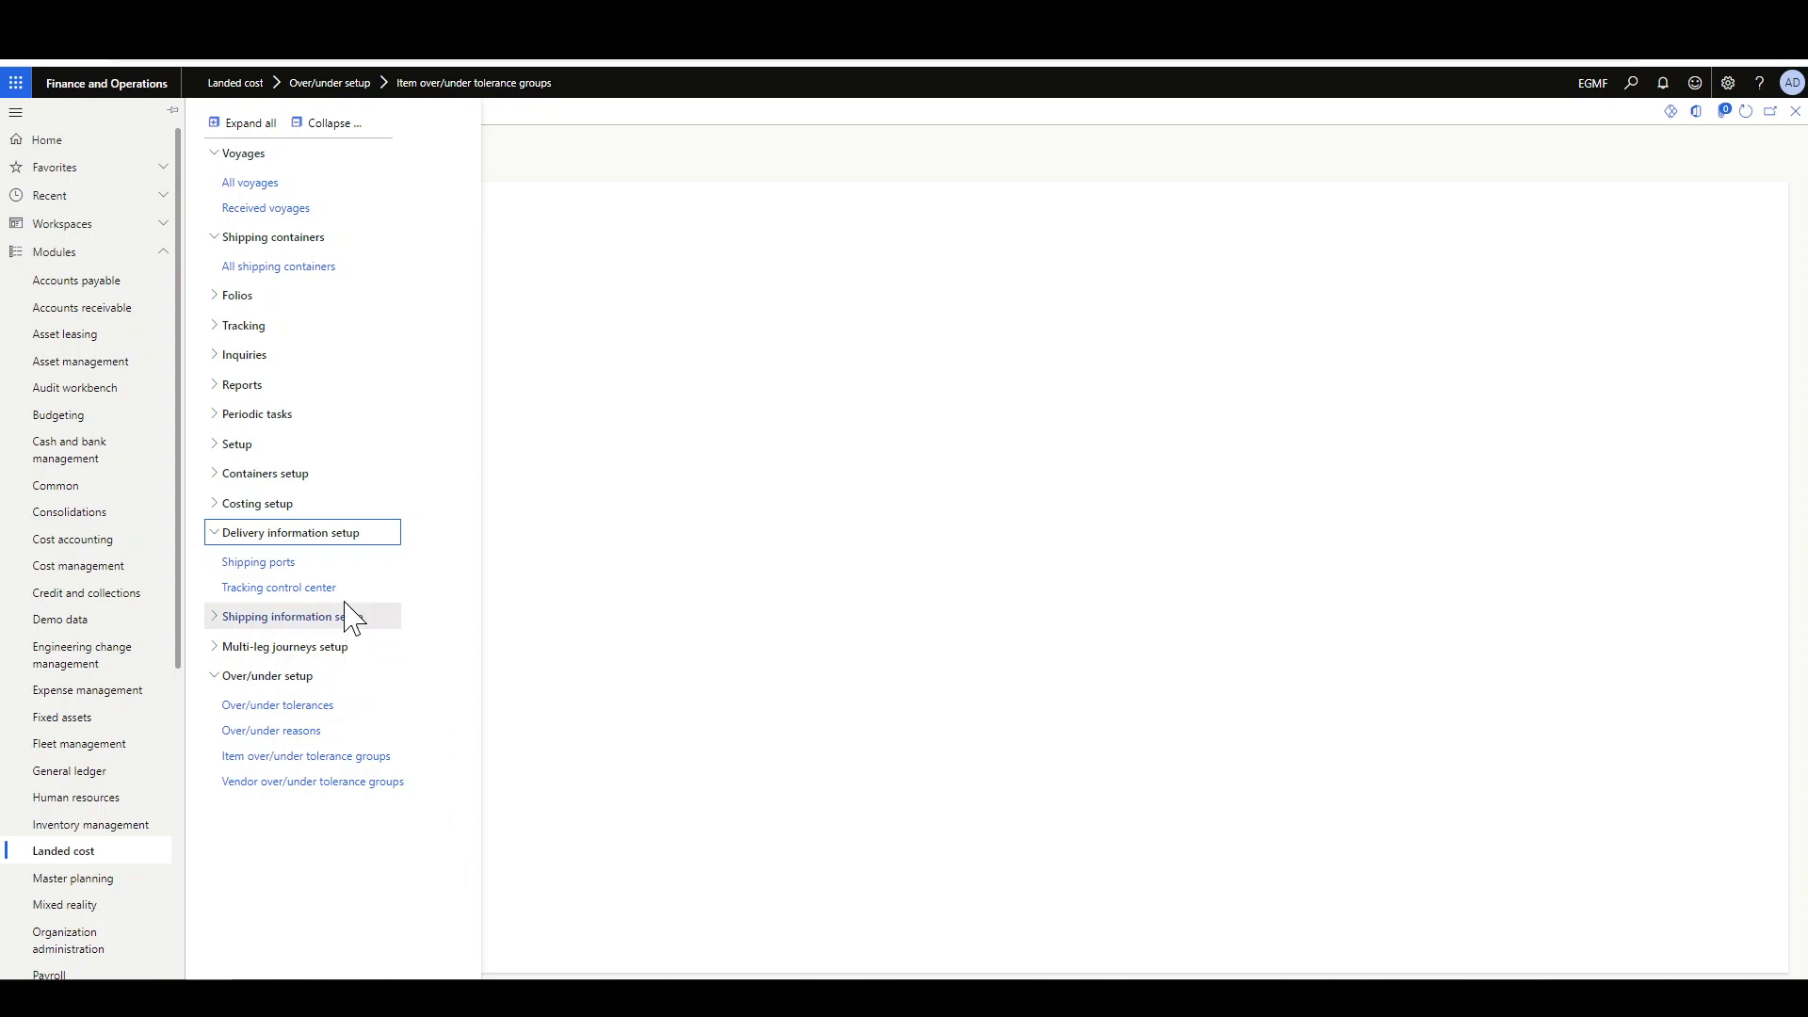
{"action": "left_click", "coordinate": [271, 730]}
{"action": "left_click", "coordinate": [59, 115]}
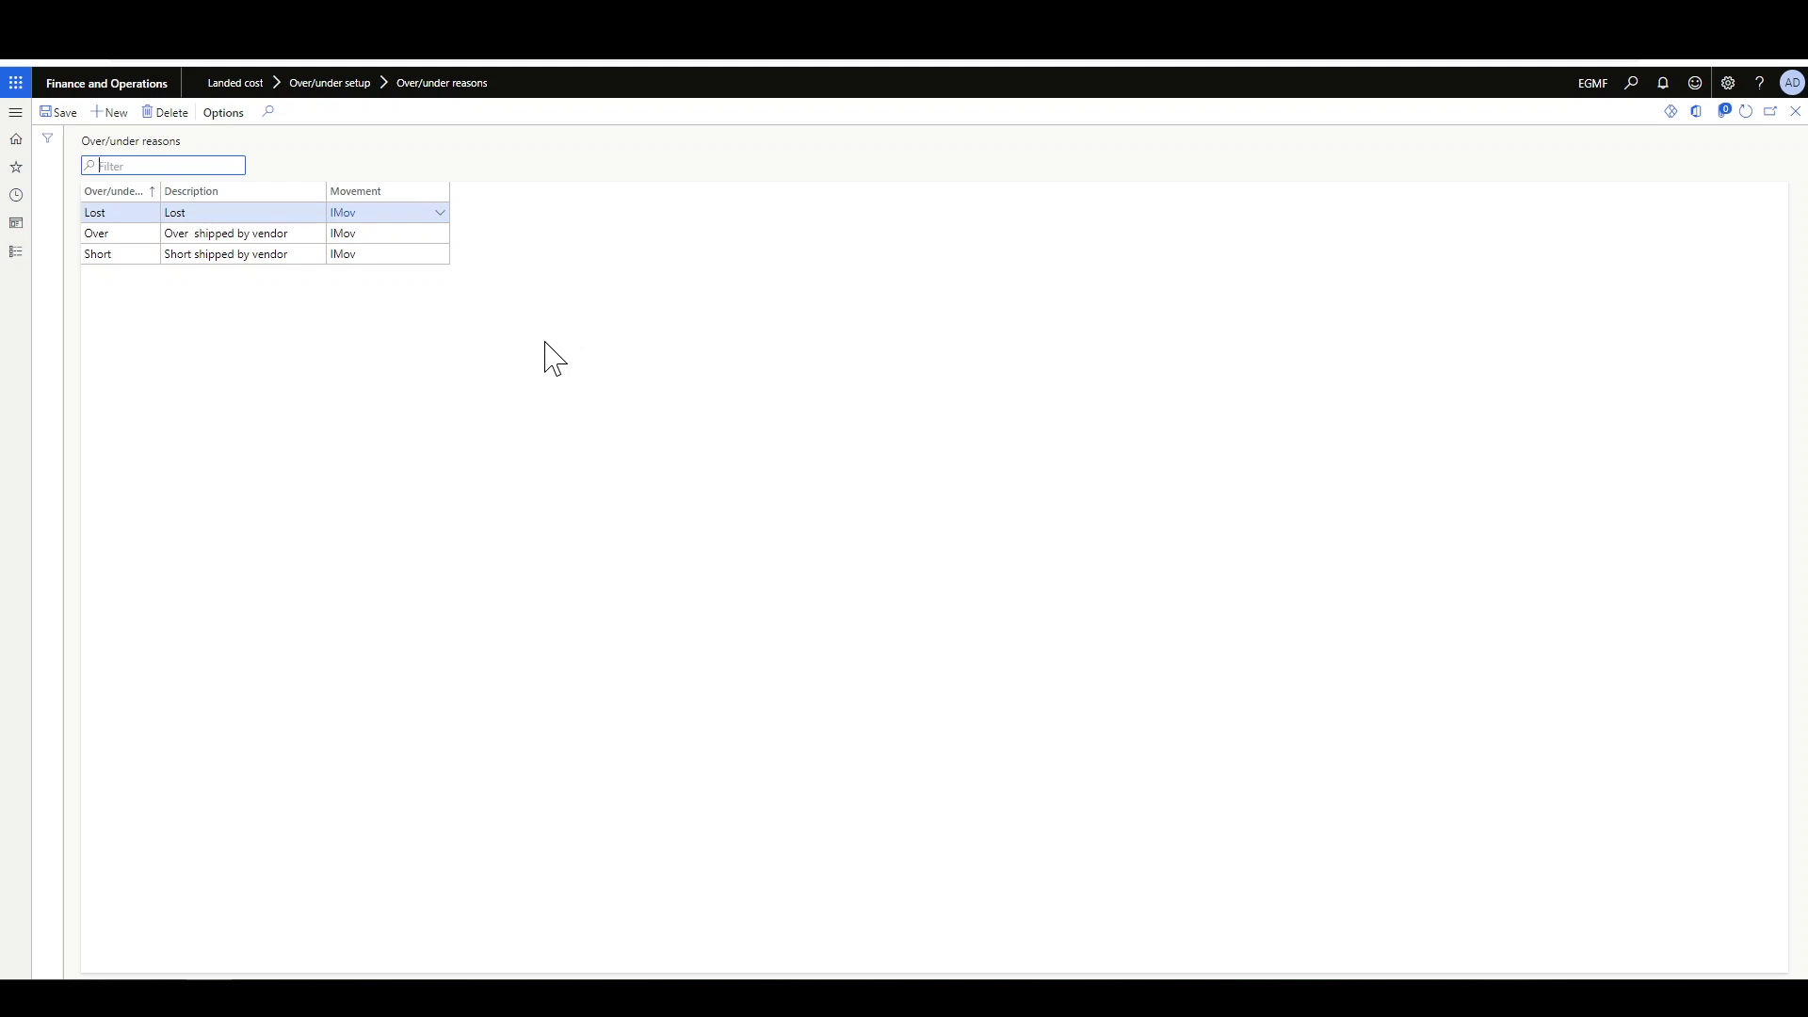
- Return to the over/under tolerances in edit mode and select the tolerance record for item 10252
{"action": "left_click", "coordinate": [16, 252]}
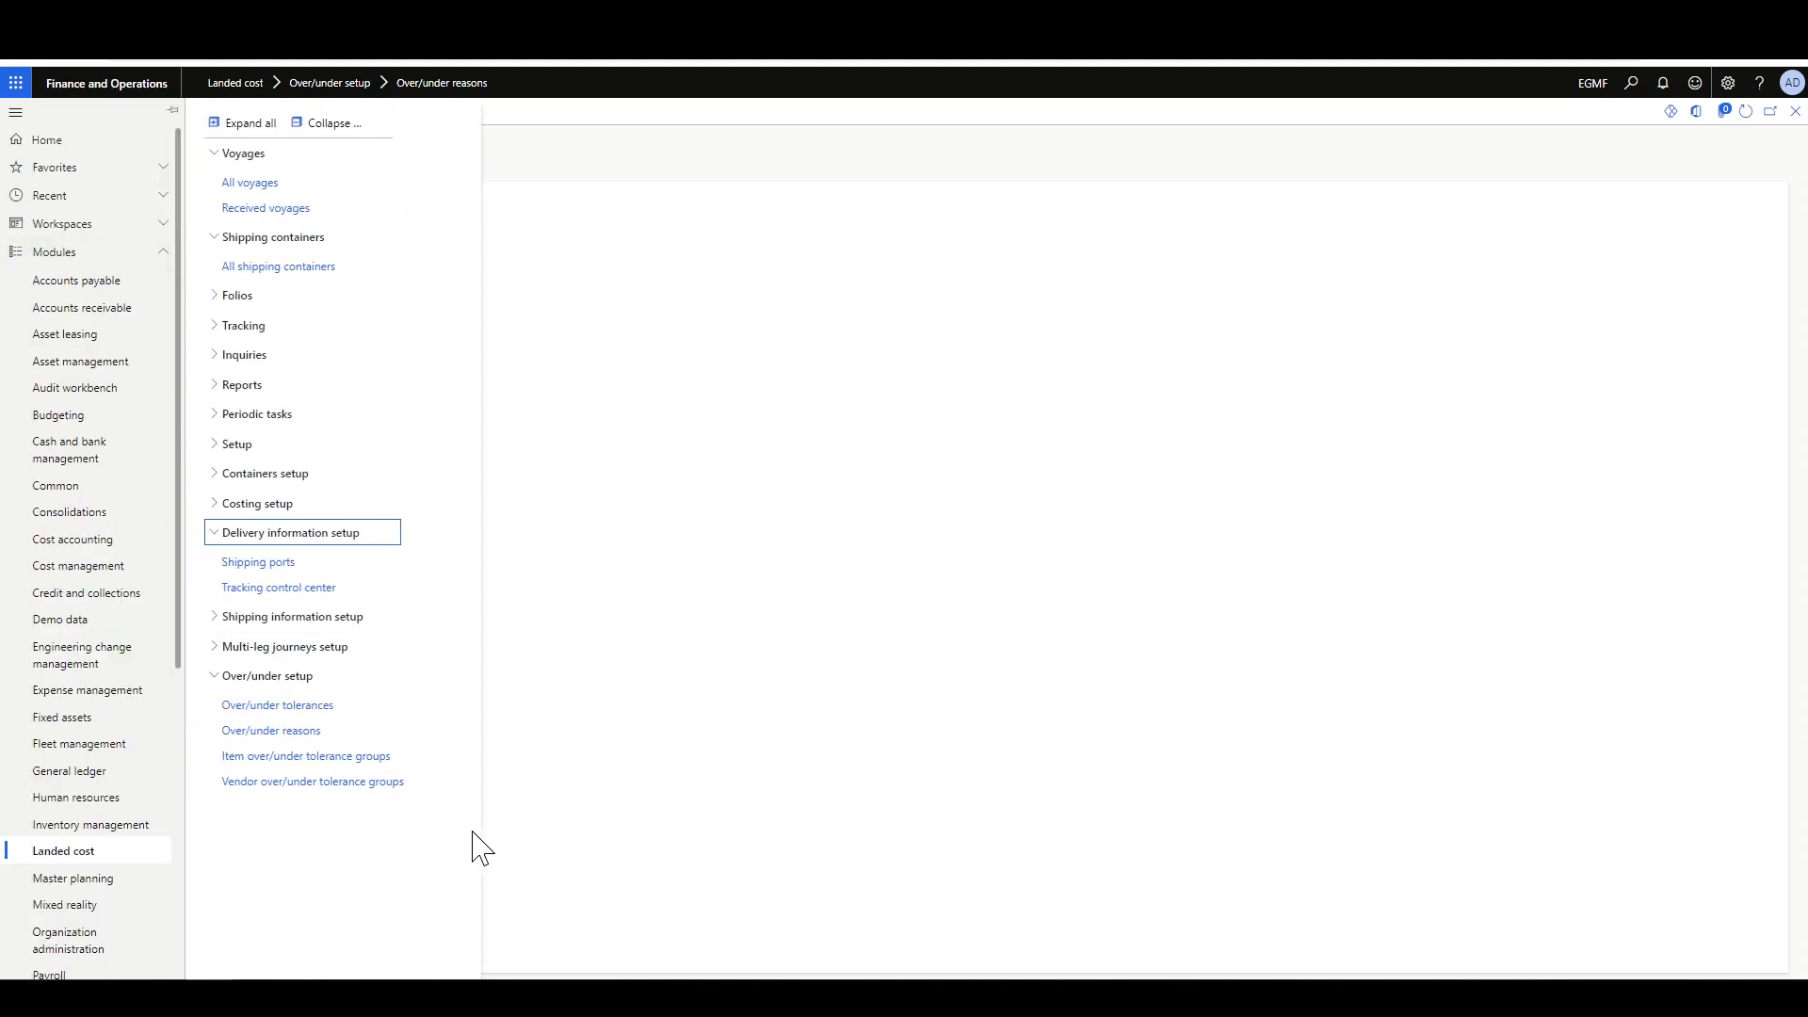
{"action": "left_click", "coordinate": [433, 704]}
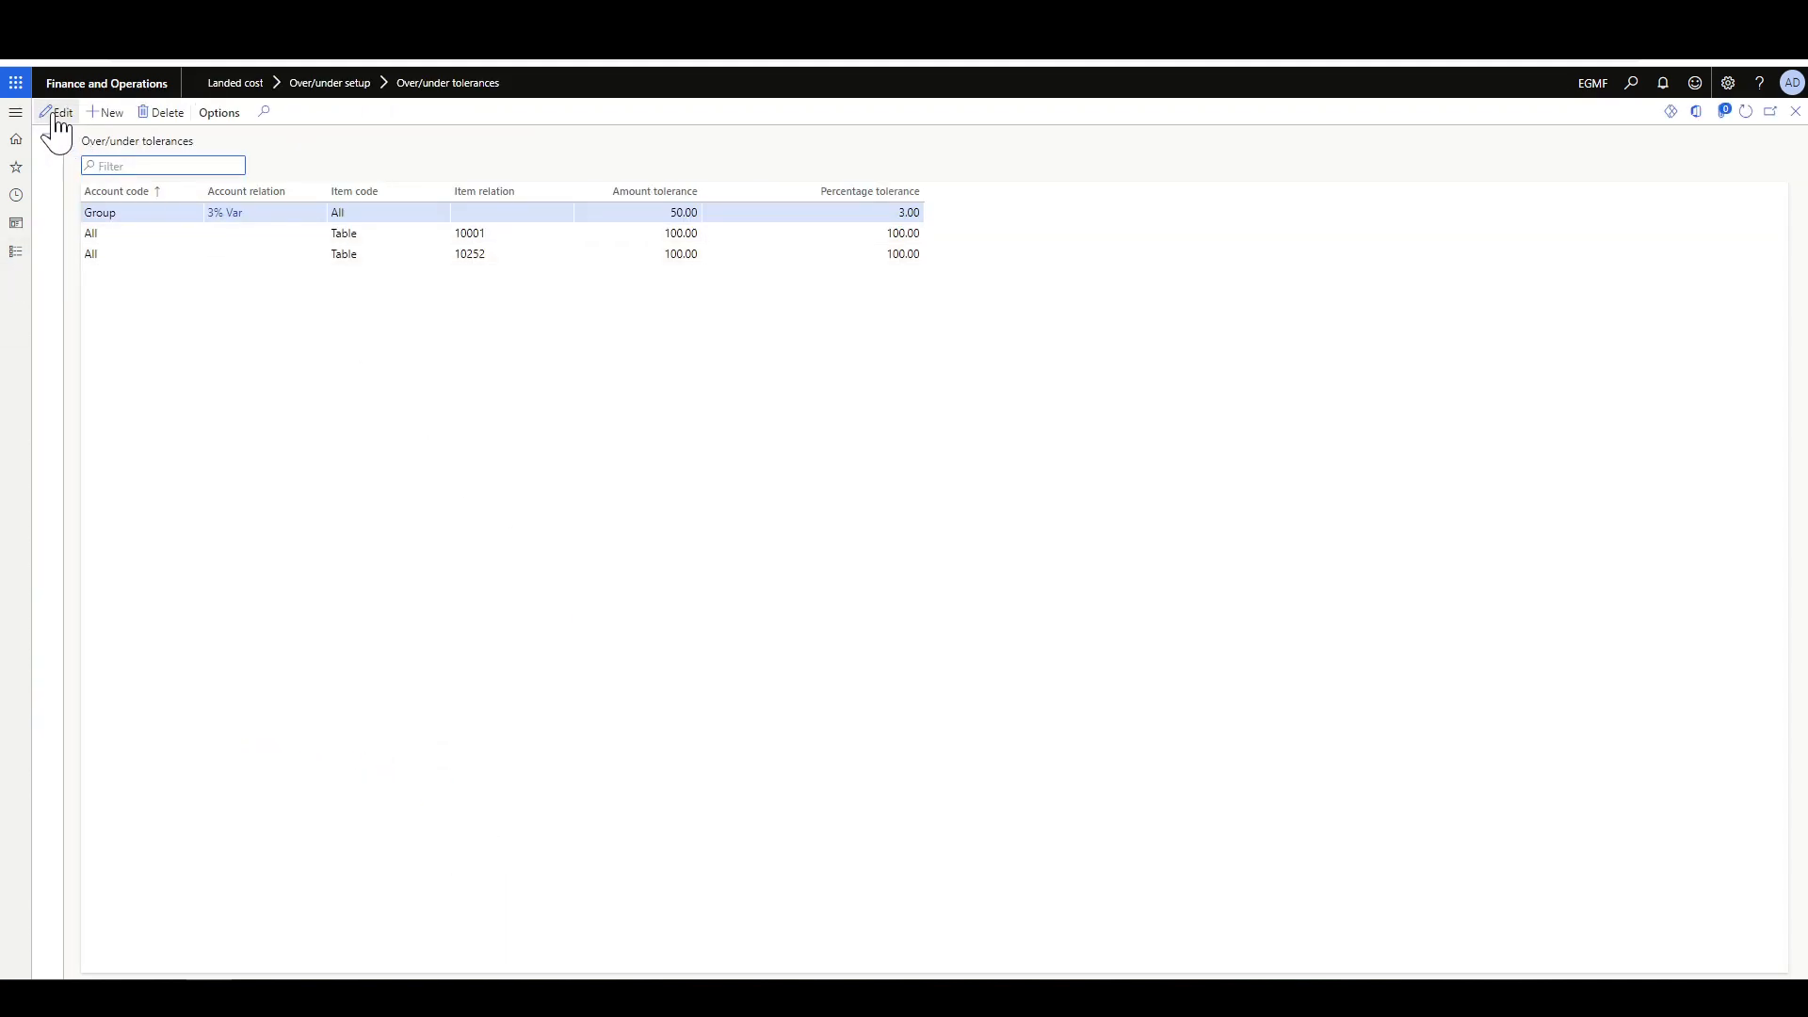
{"action": "left_click", "coordinate": [58, 118]}
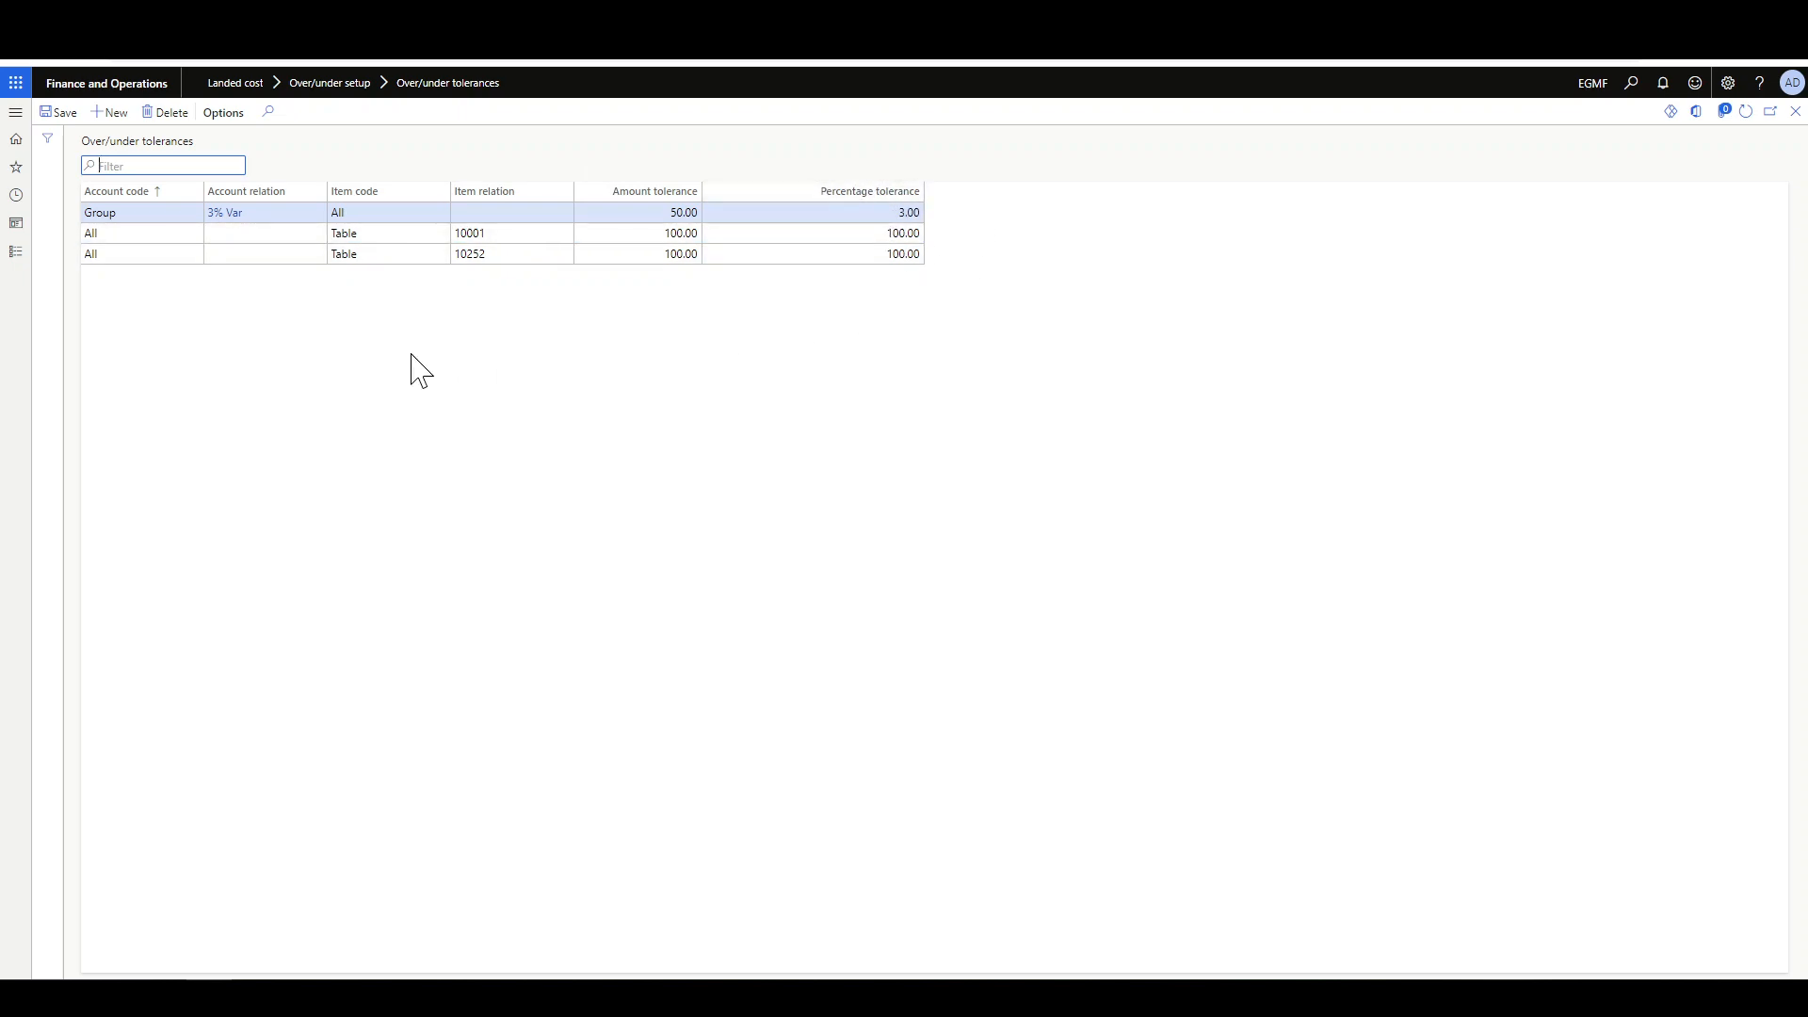
{"action": "left_click", "coordinate": [179, 256]}
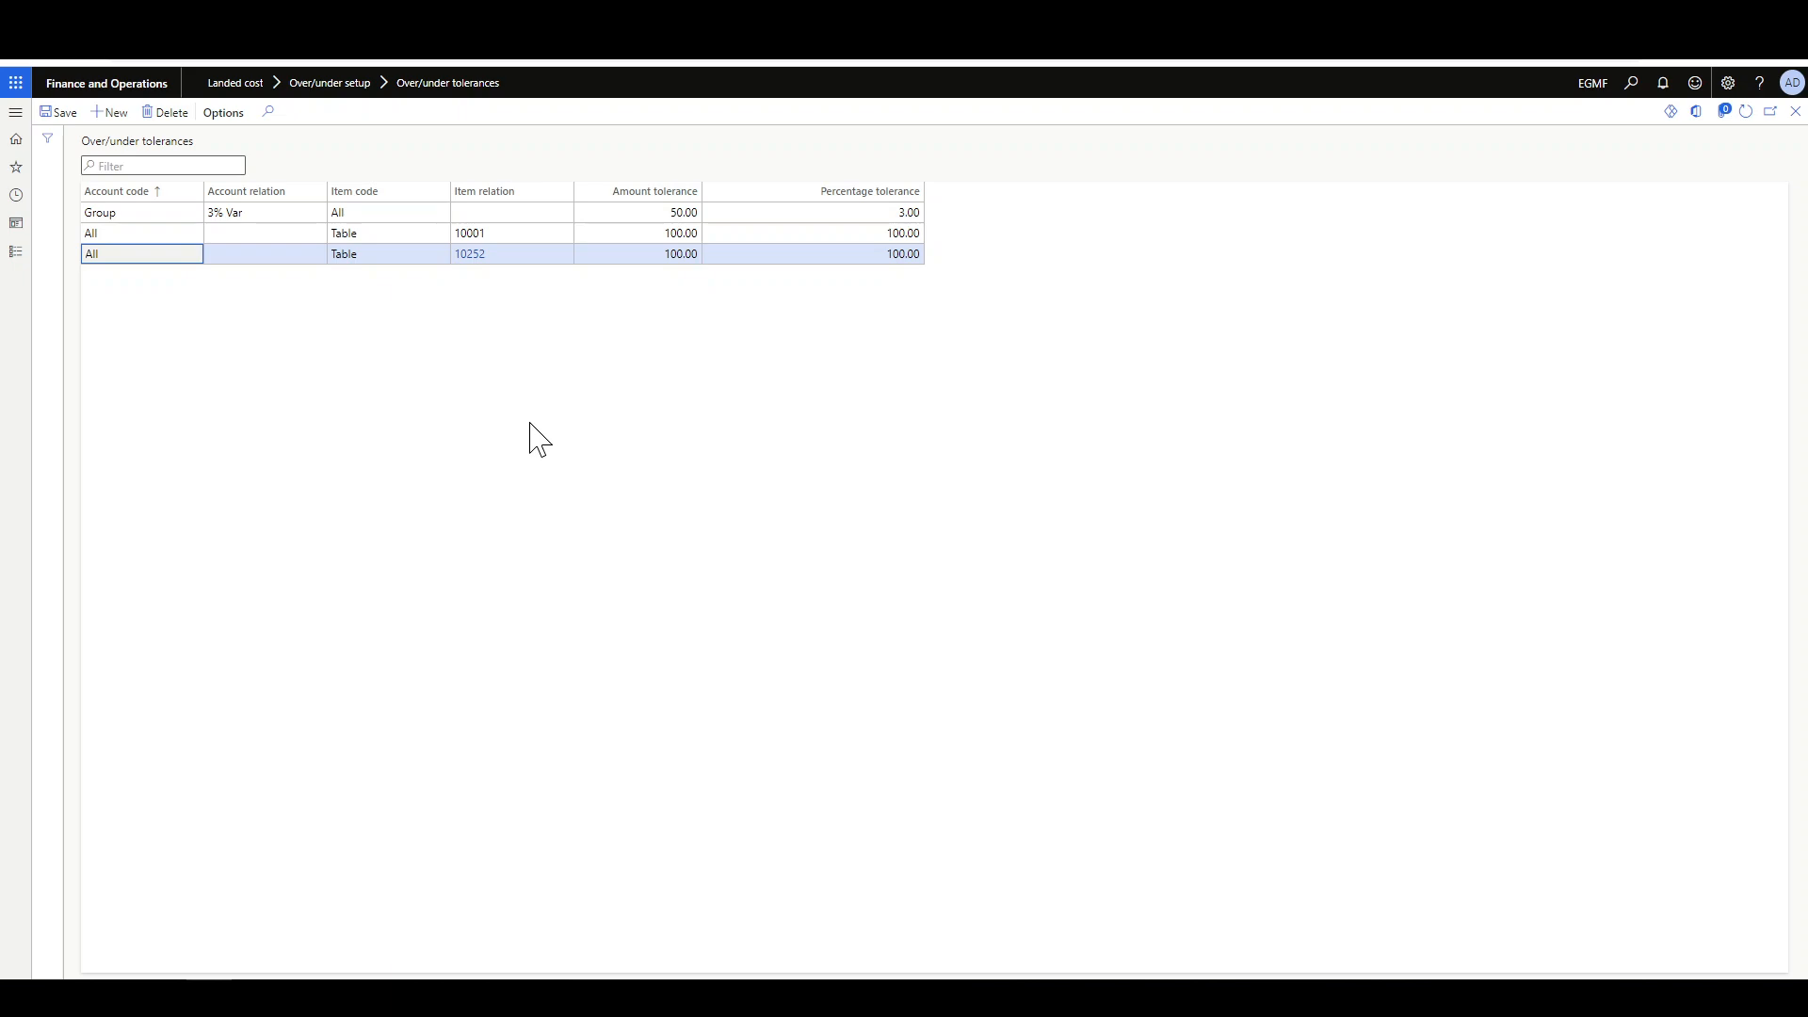
- Filter the warehouses by 10 and examine warehouse 10's Under delivery warehouse field in edit mode
{"action": "left_click", "coordinate": [321, 19]}
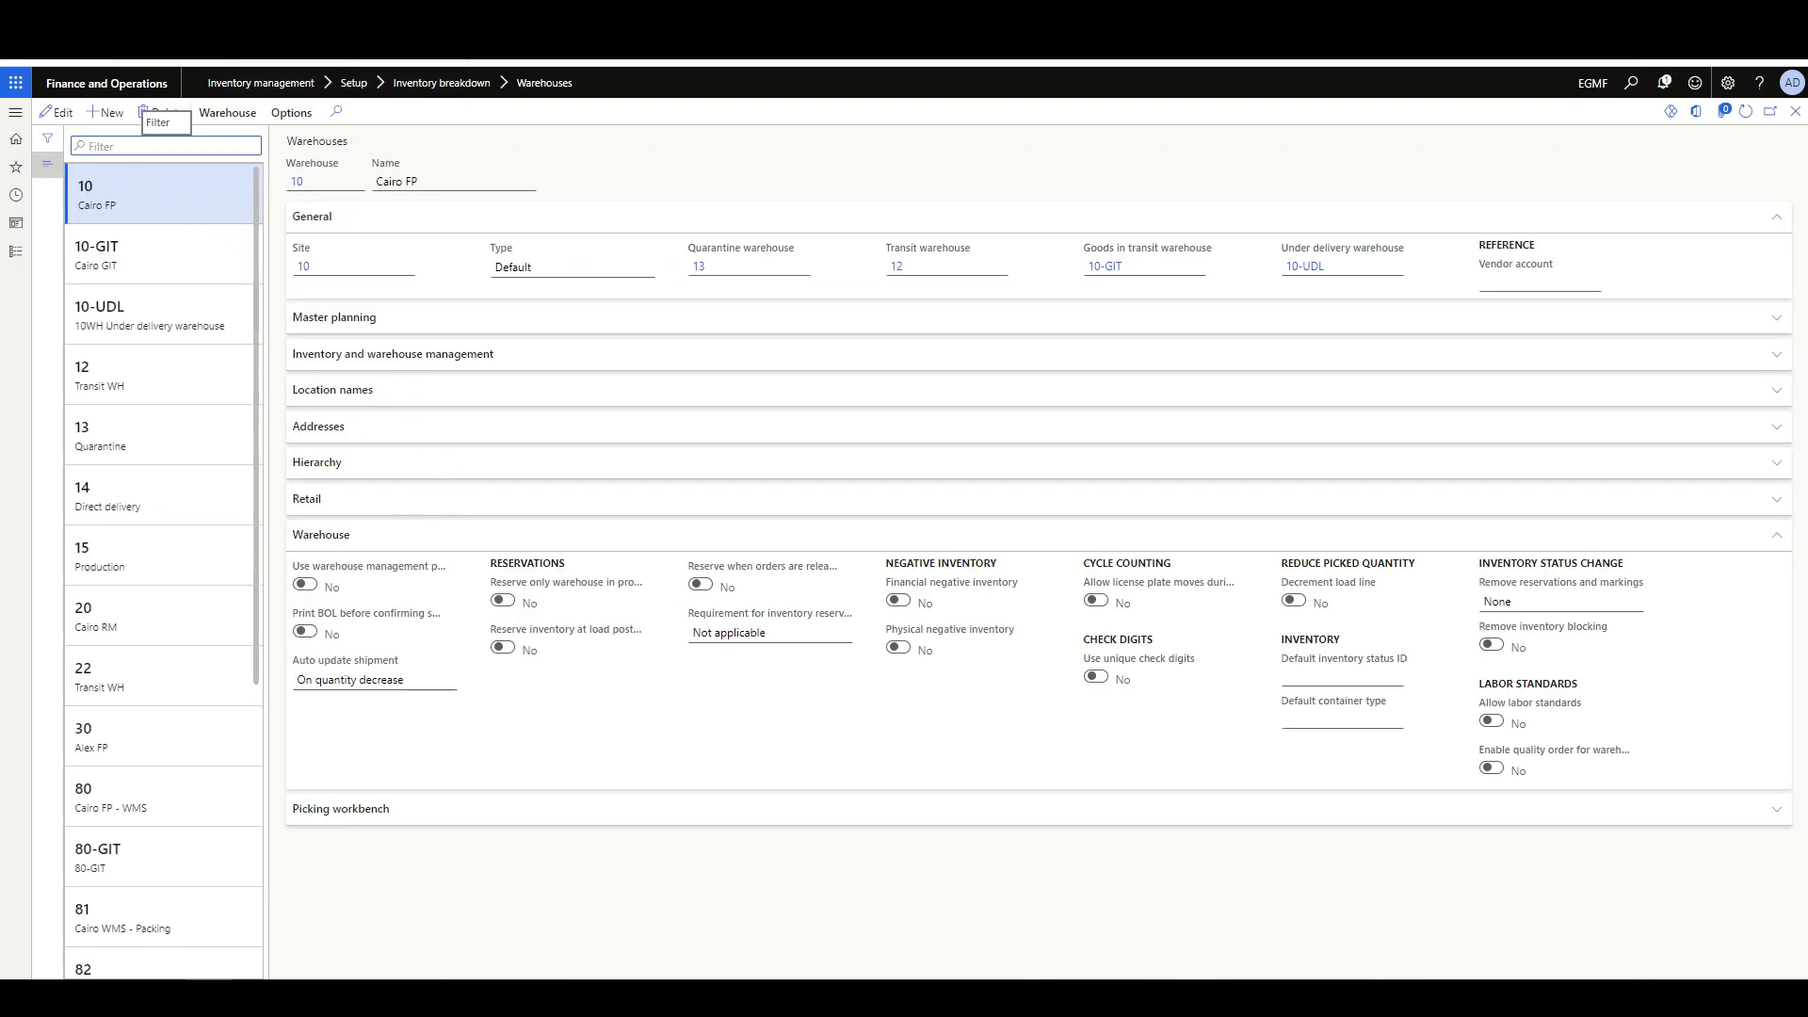
{"action": "type", "text": "10"}
{"action": "key", "text": "Return"}
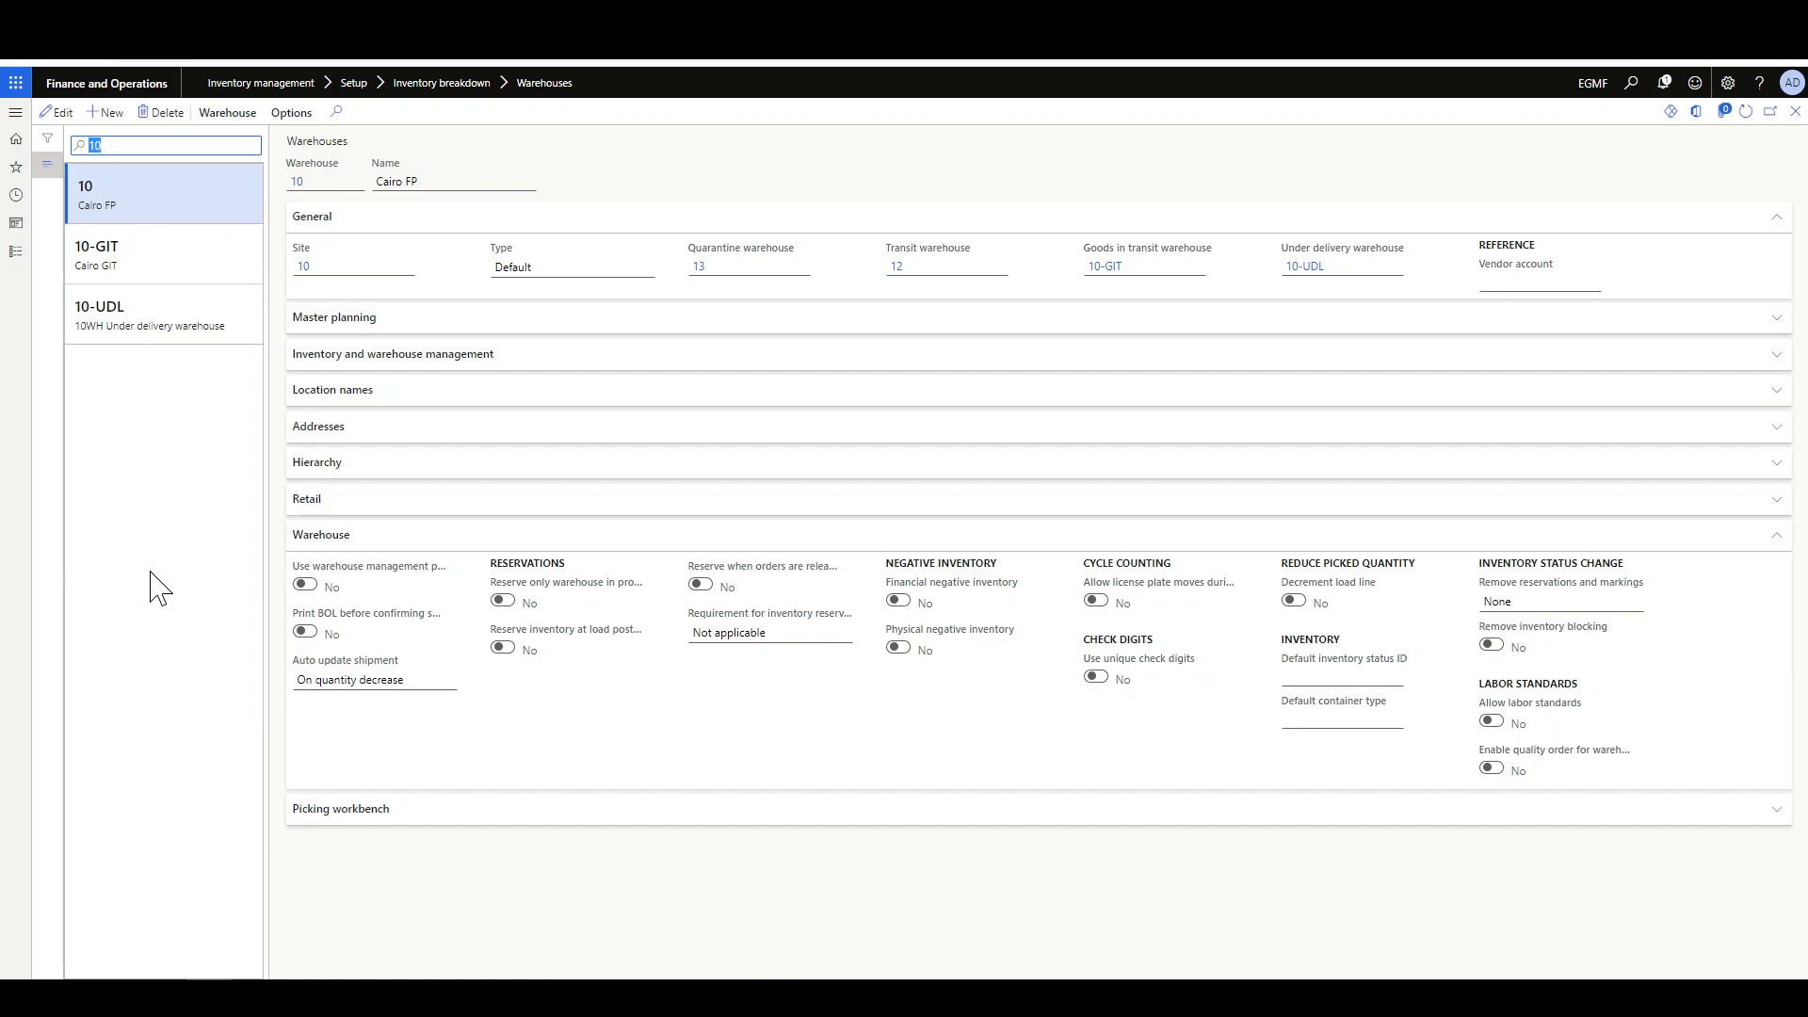
{"action": "left_click", "coordinate": [62, 113]}
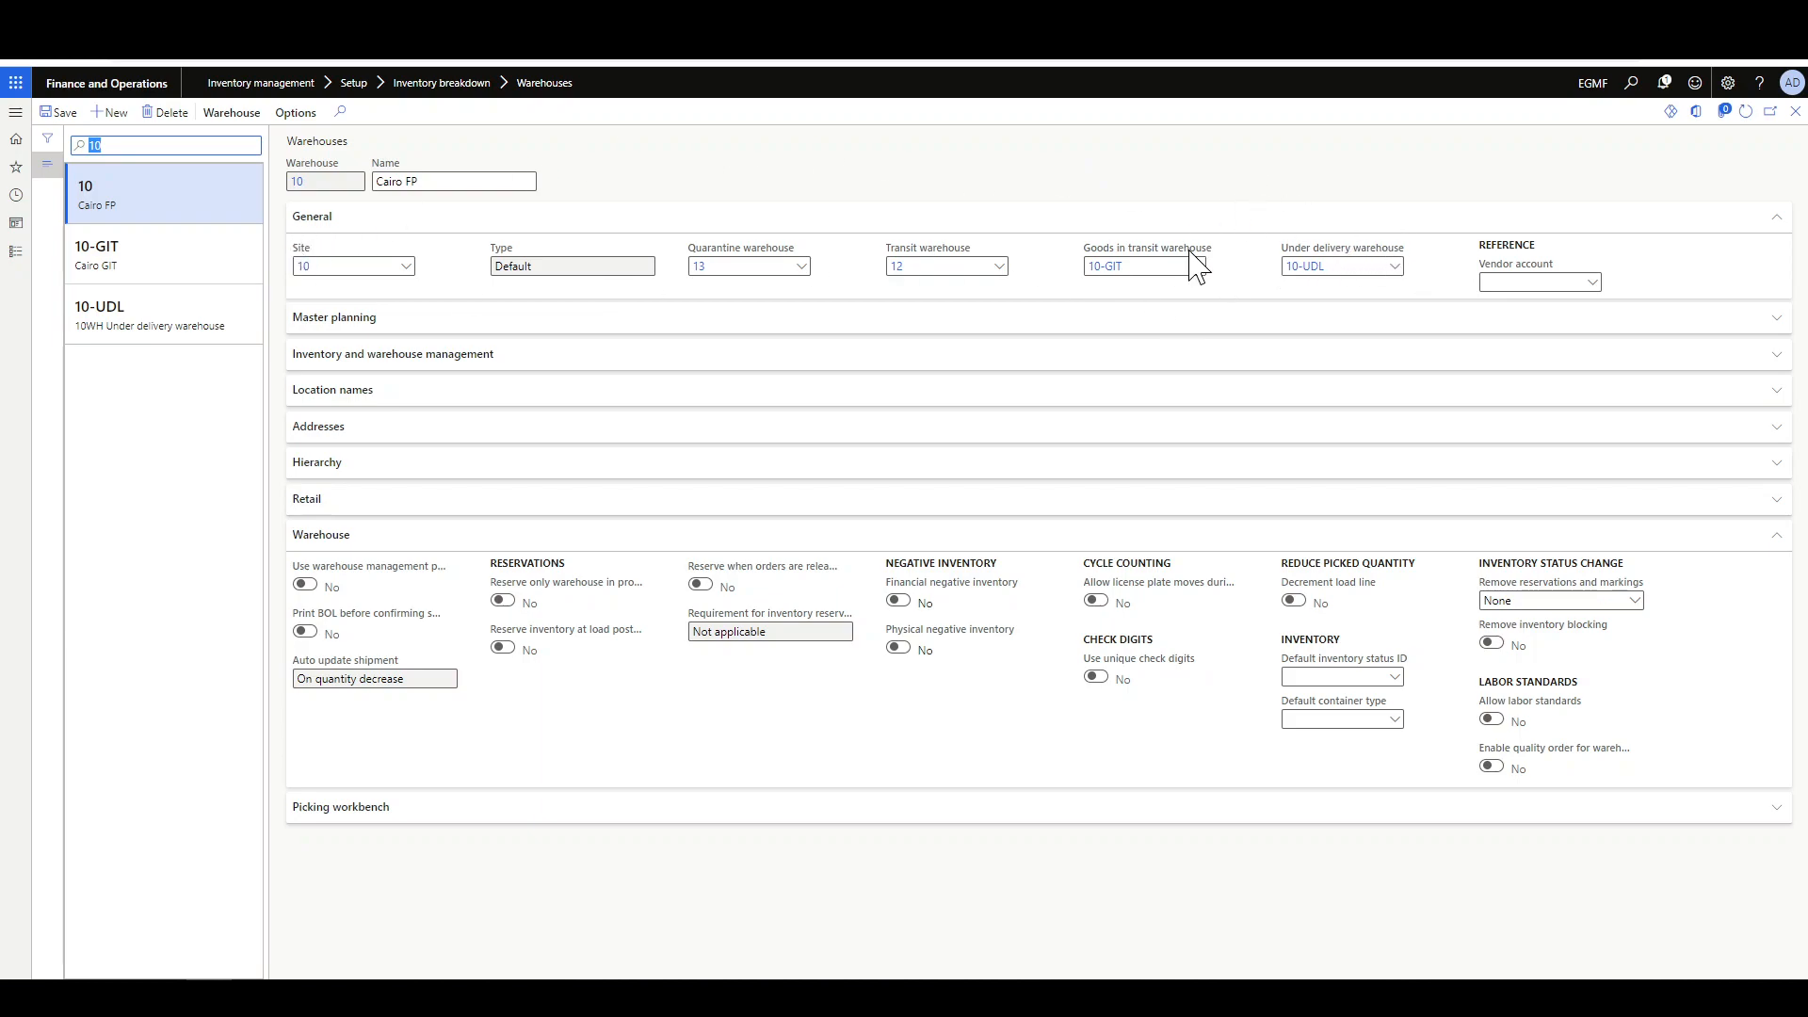
{"action": "triple_click", "coordinate": [1329, 249]}
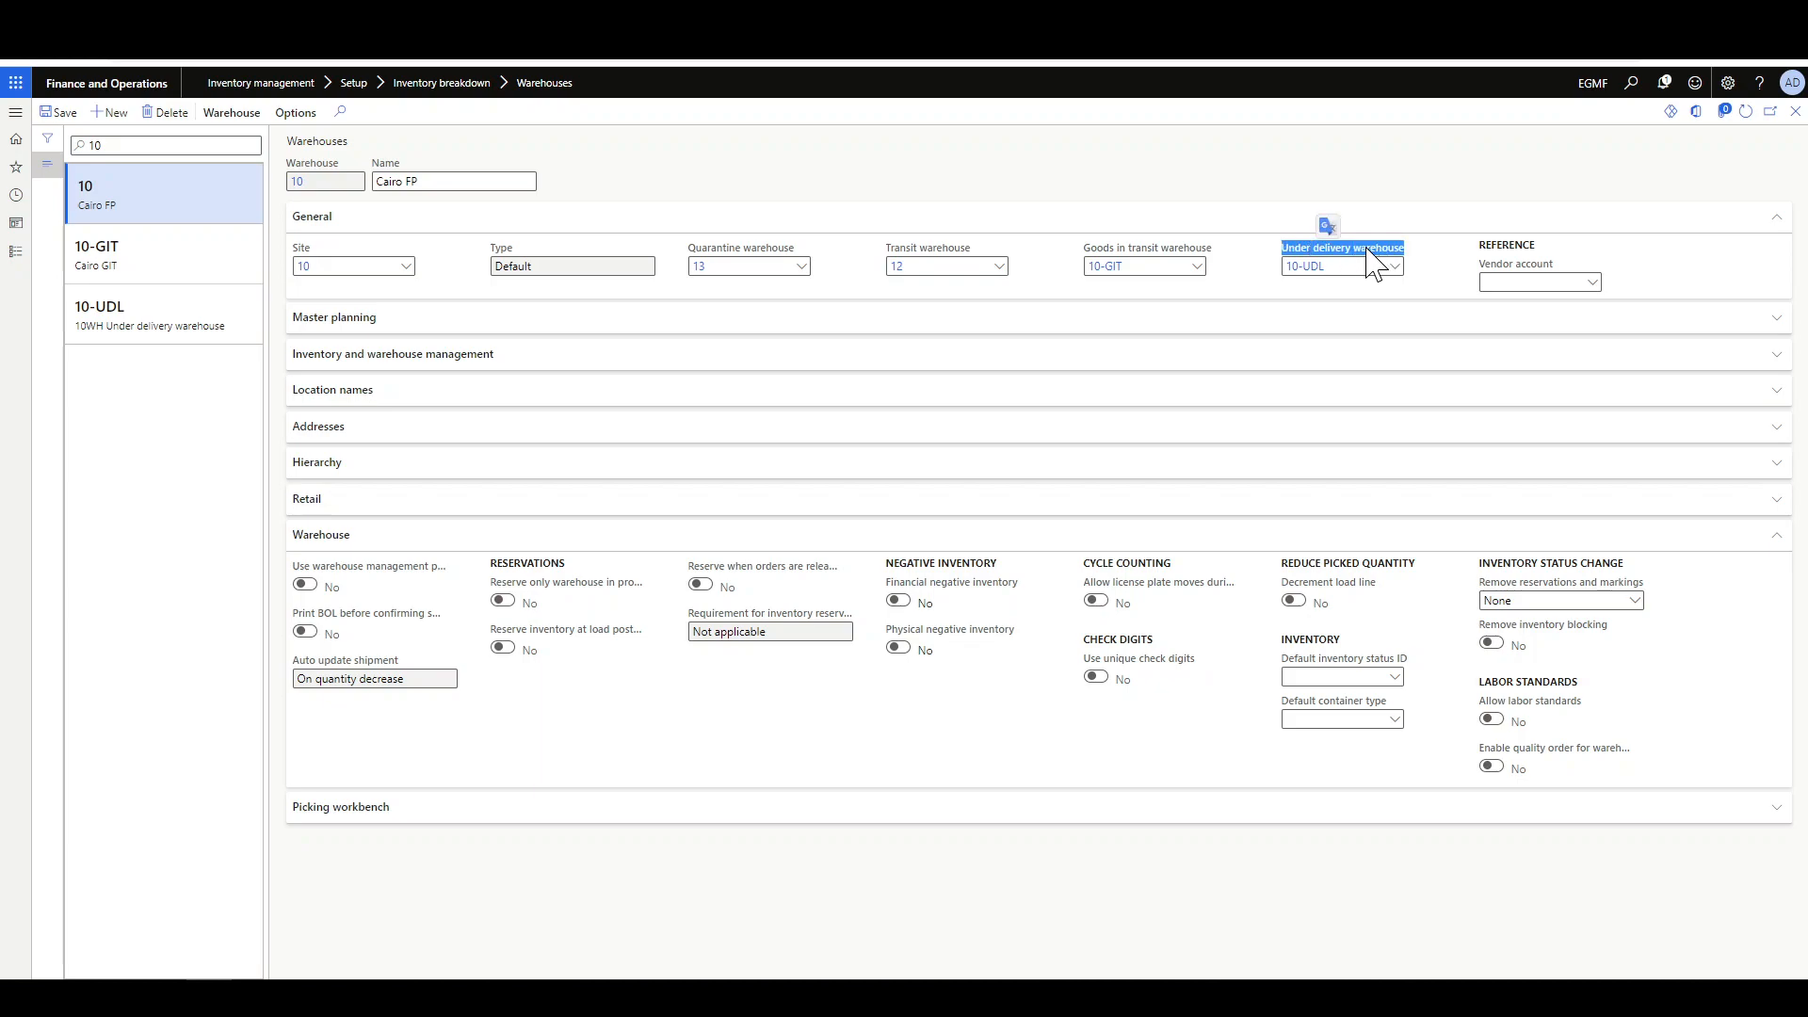
{"action": "left_click", "coordinate": [1364, 248]}
- Examine the types of the 10-GIT and 10-UDL warehouses linked to warehouse 10, and return to warehouse 10
{"action": "left_click", "coordinate": [170, 247]}
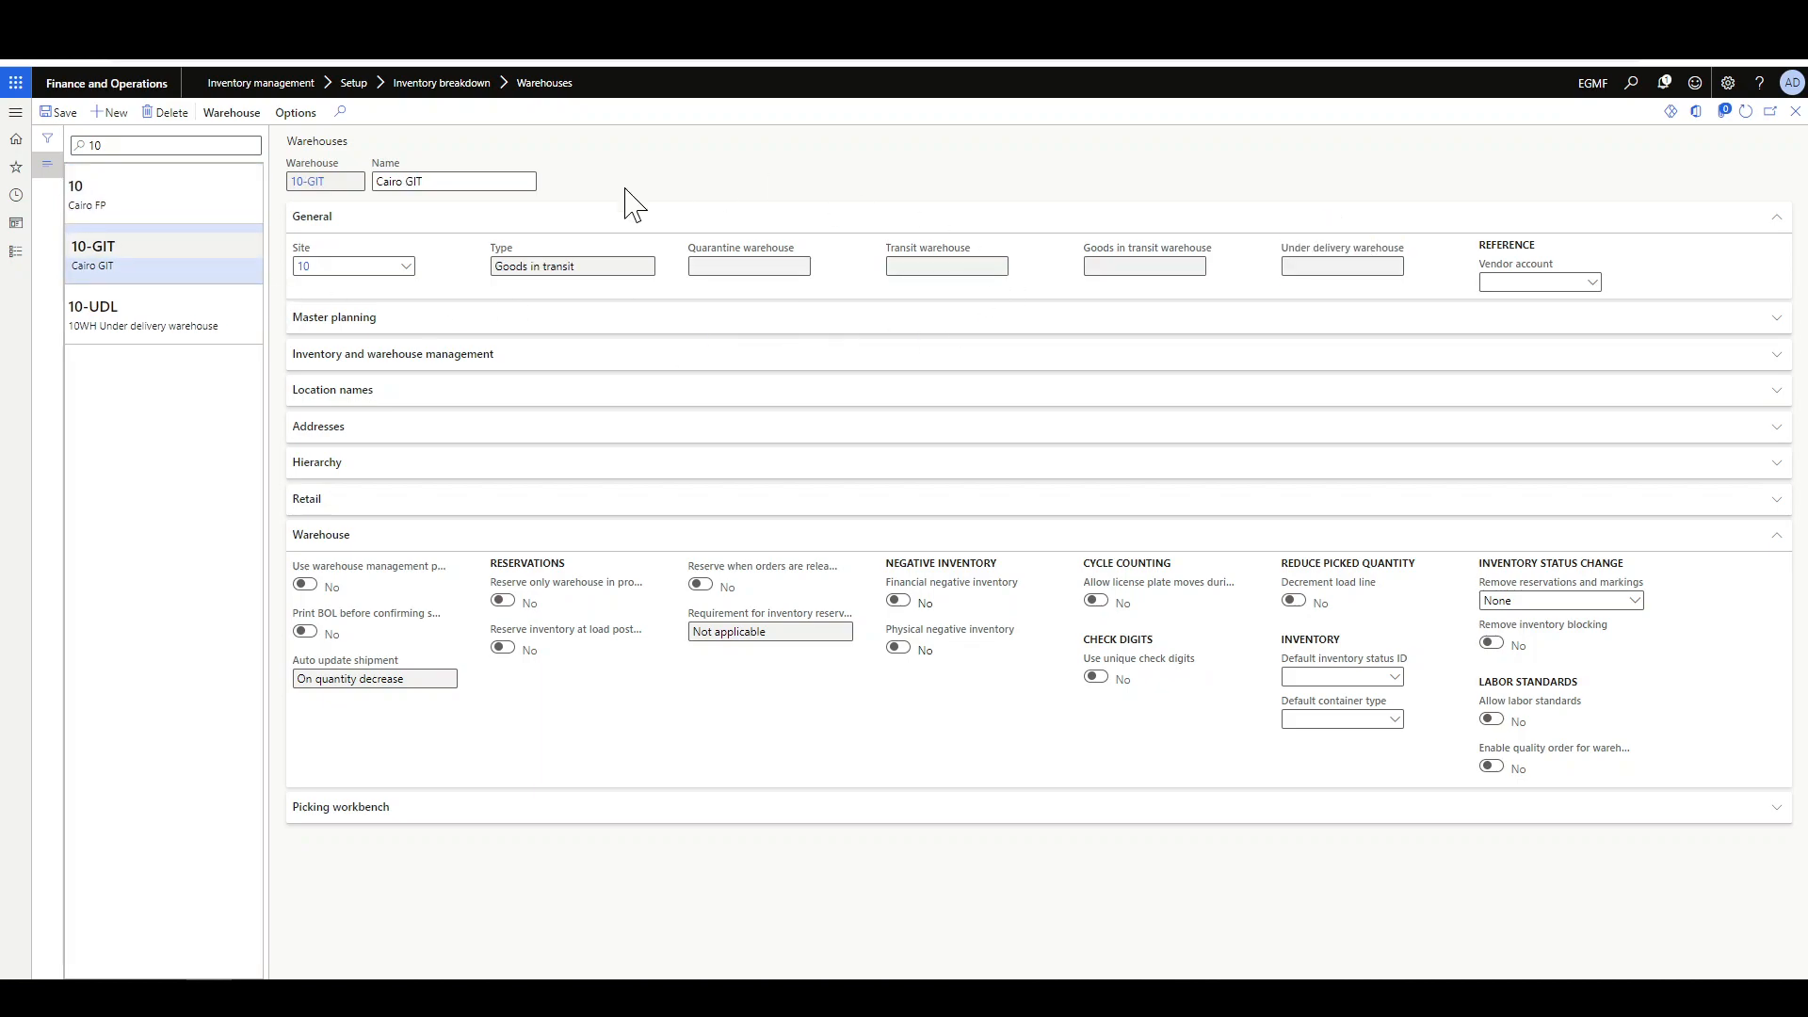
{"action": "left_click", "coordinate": [169, 307]}
{"action": "left_click", "coordinate": [162, 205]}
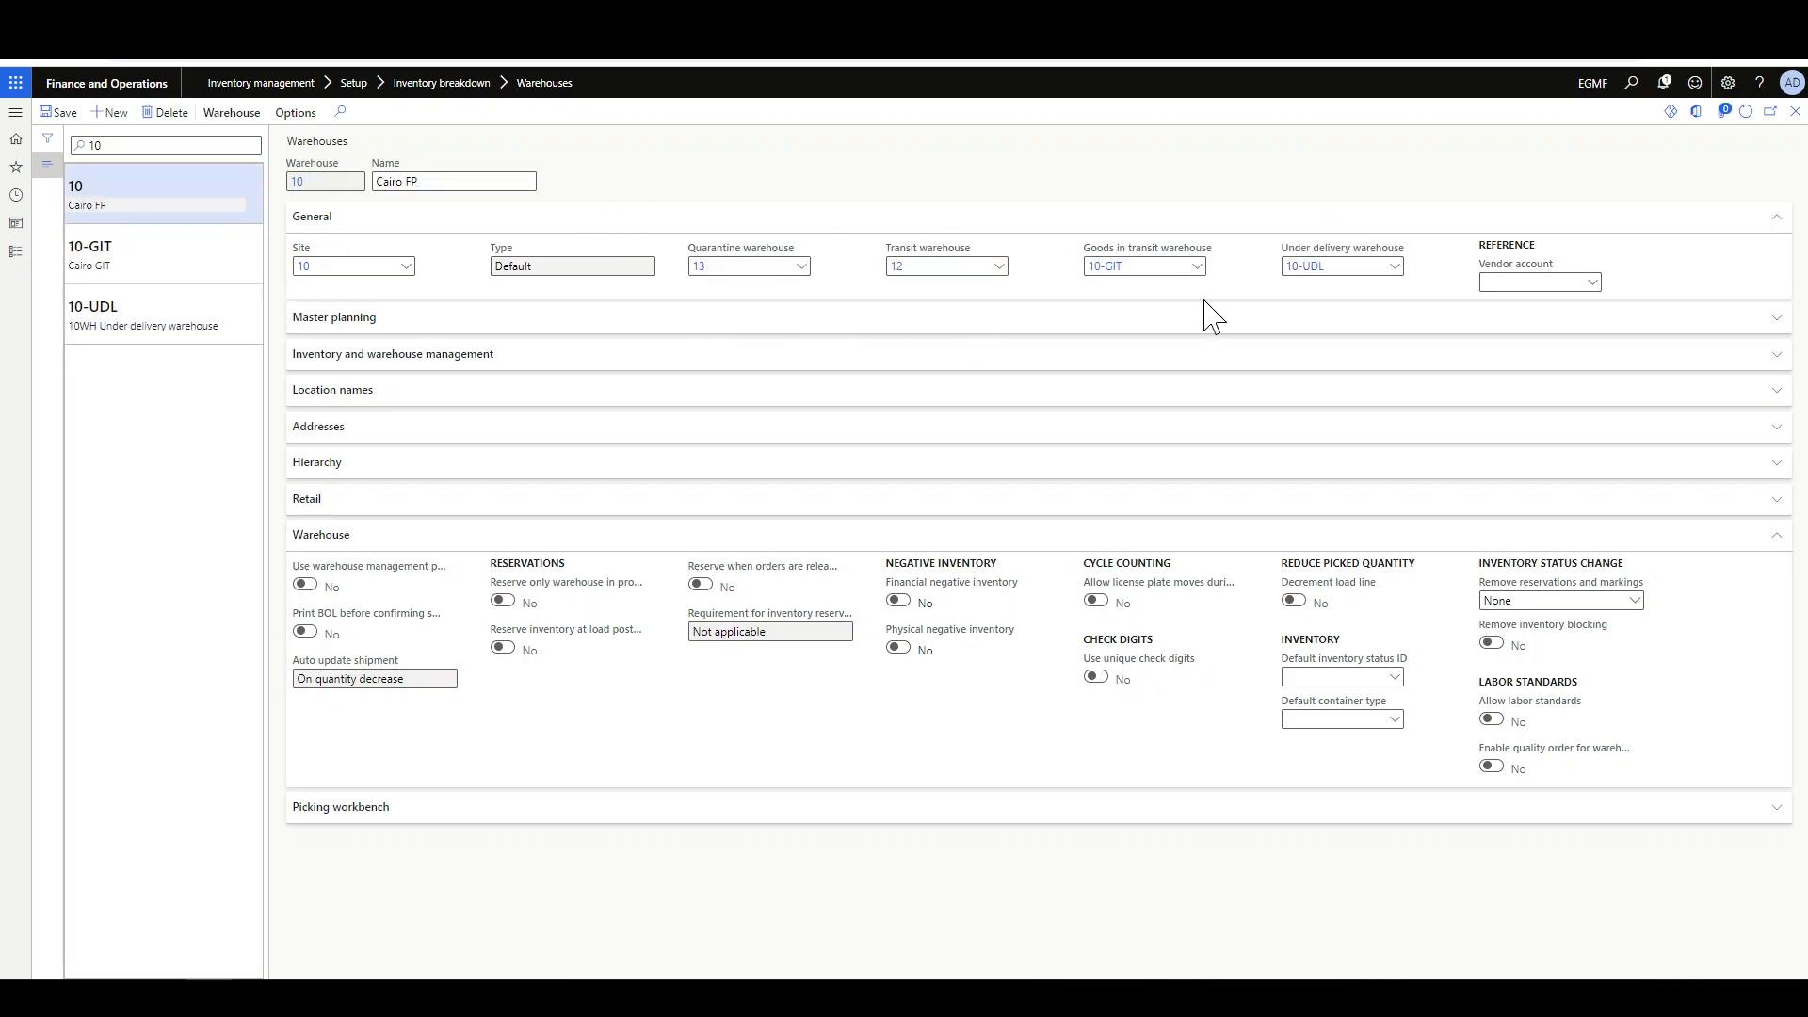
{"action": "left_click", "coordinate": [1106, 267]}
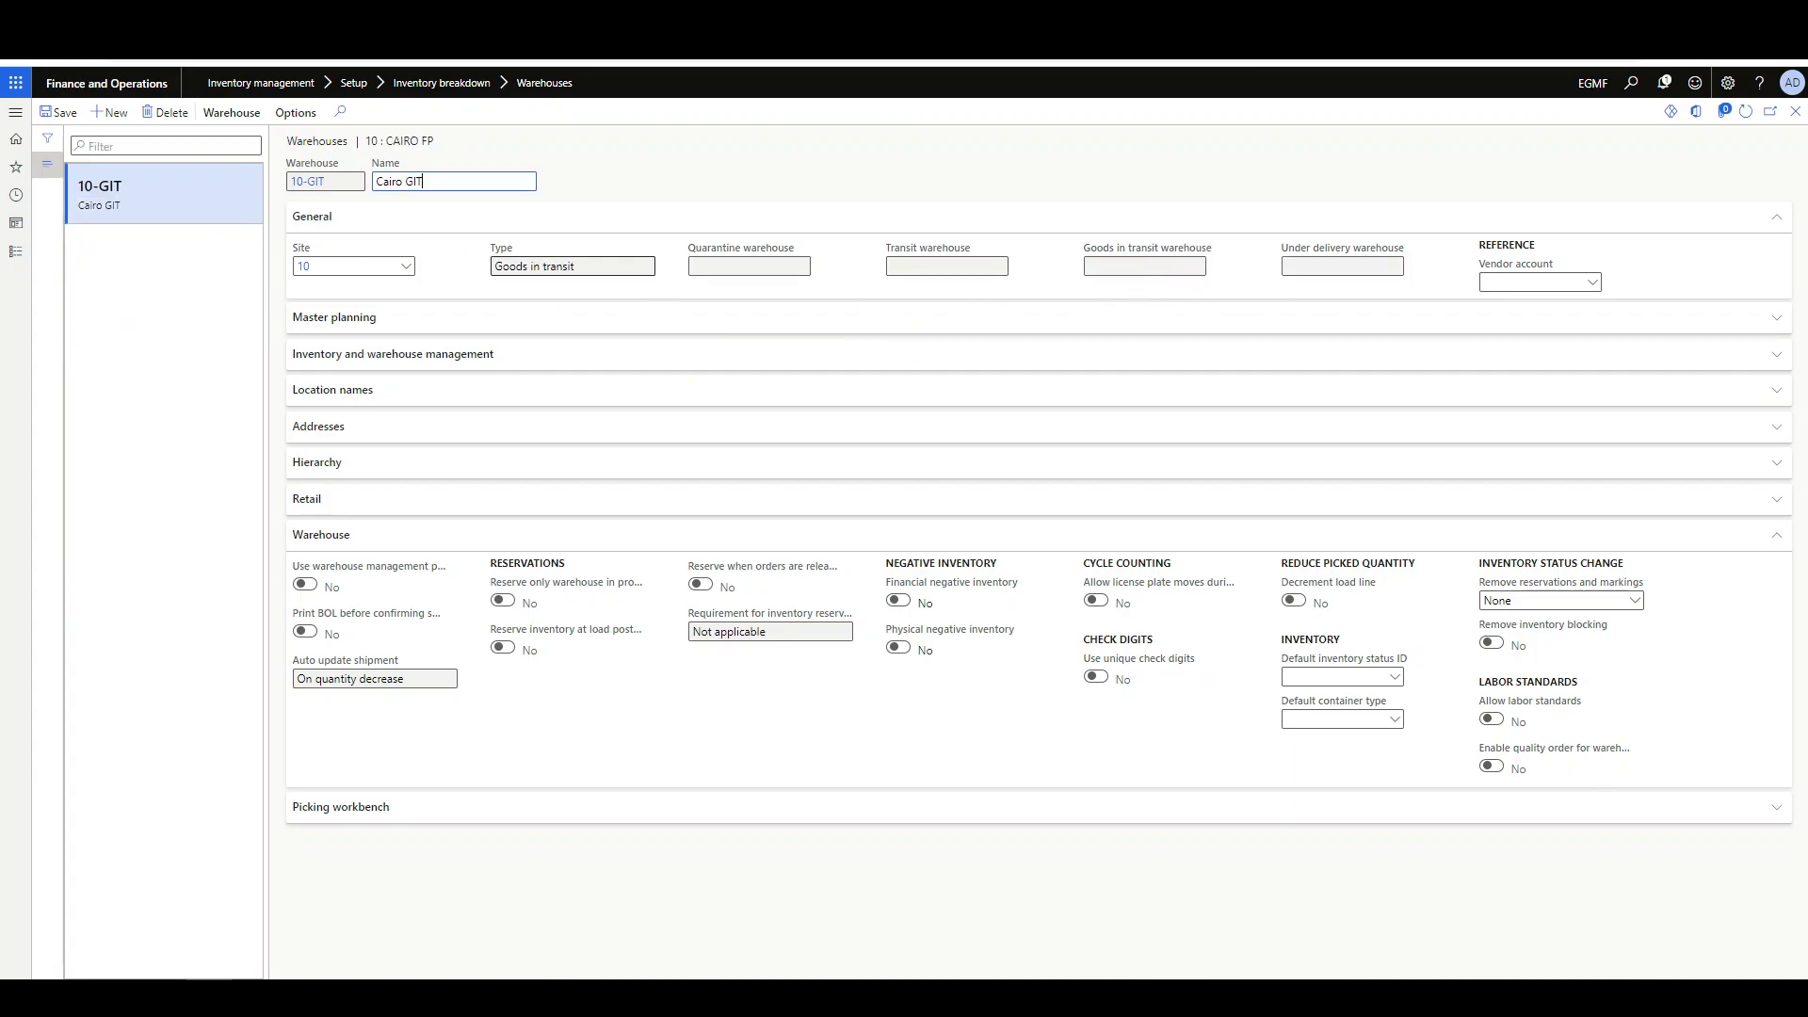
{"action": "key", "text": "Escape"}
{"action": "left_click", "coordinate": [108, 310]}
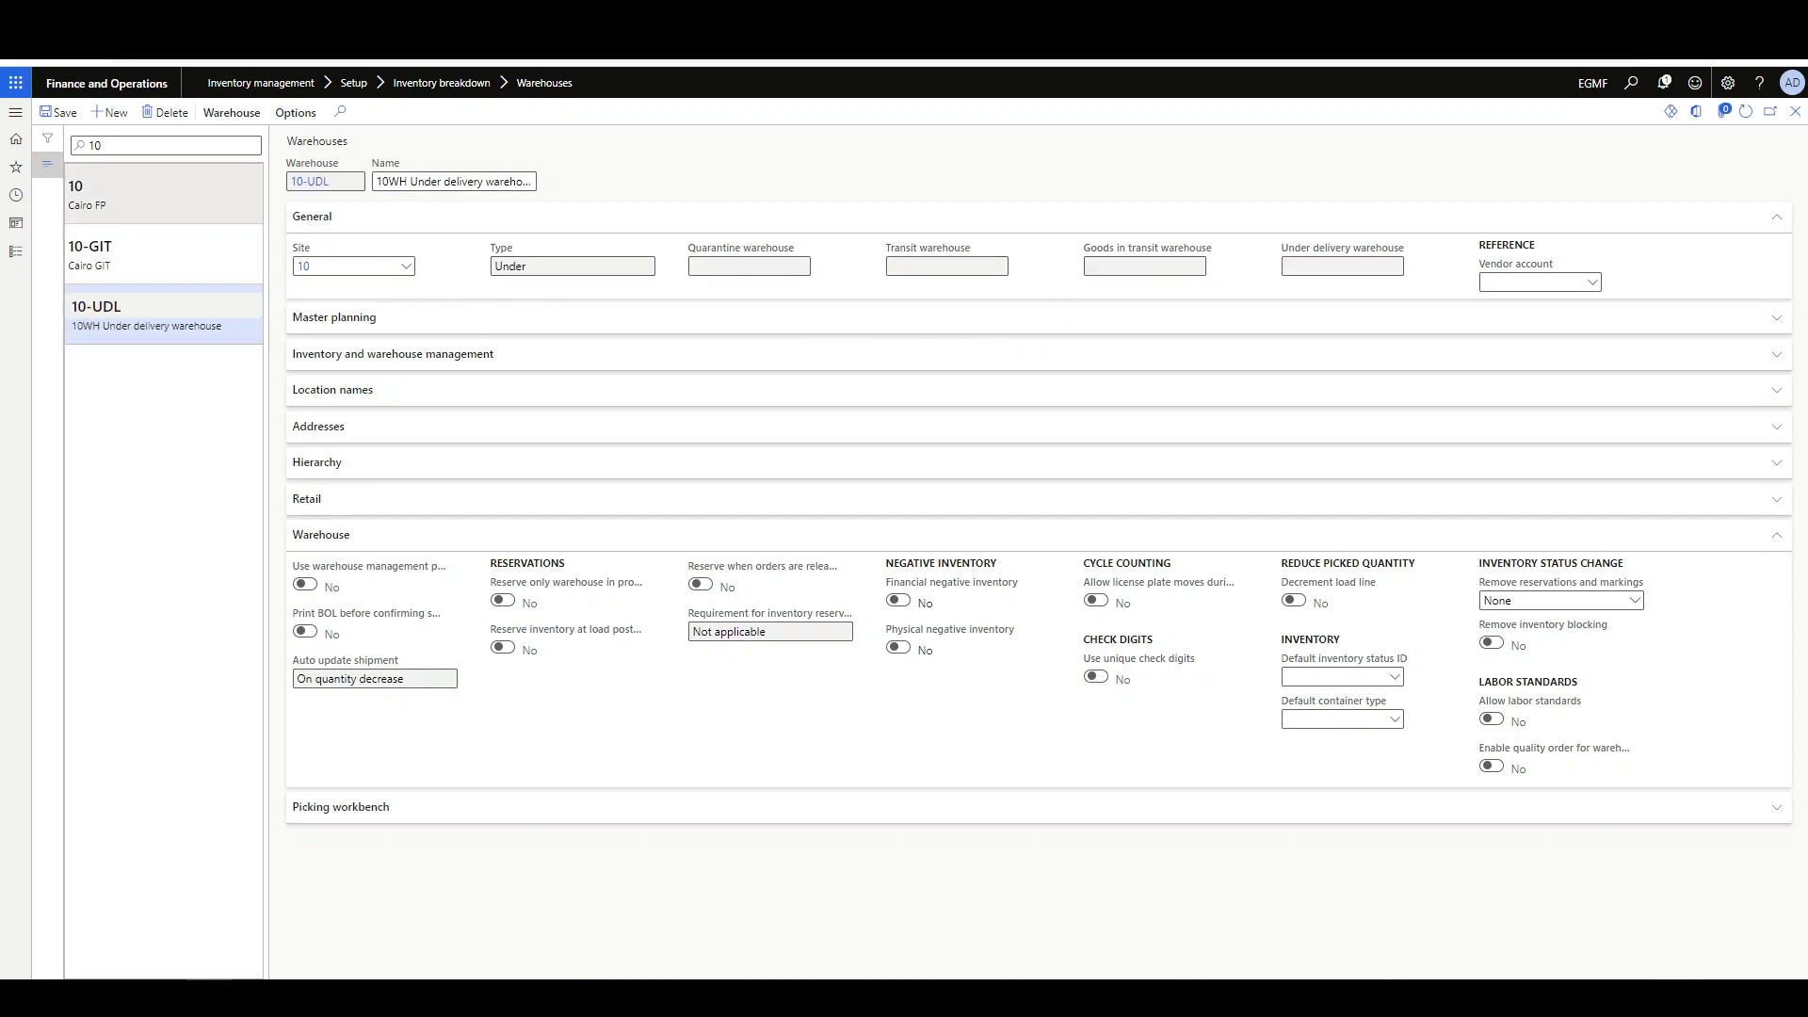
{"action": "left_click", "coordinate": [103, 195]}
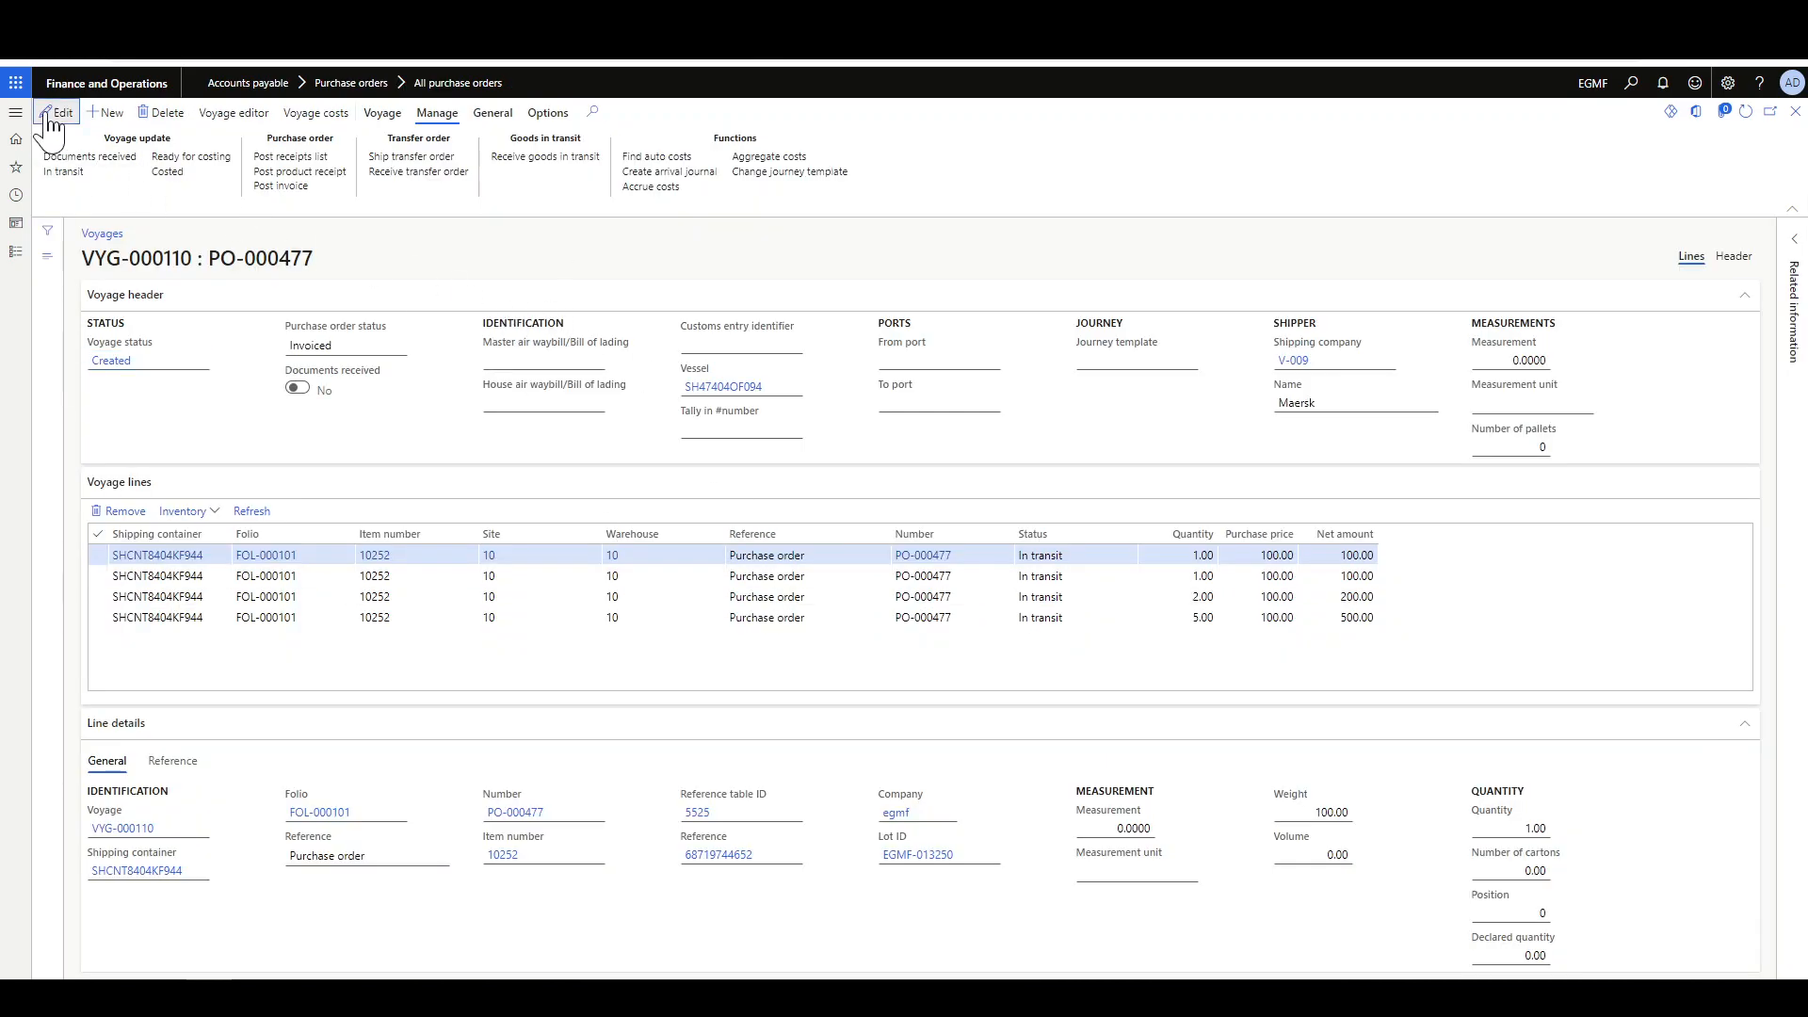
- Put voyage VYG-000110 in edit mode and start receiving its goods in transit with the quantity 5.00 line selected
{"action": "left_click", "coordinate": [54, 113]}
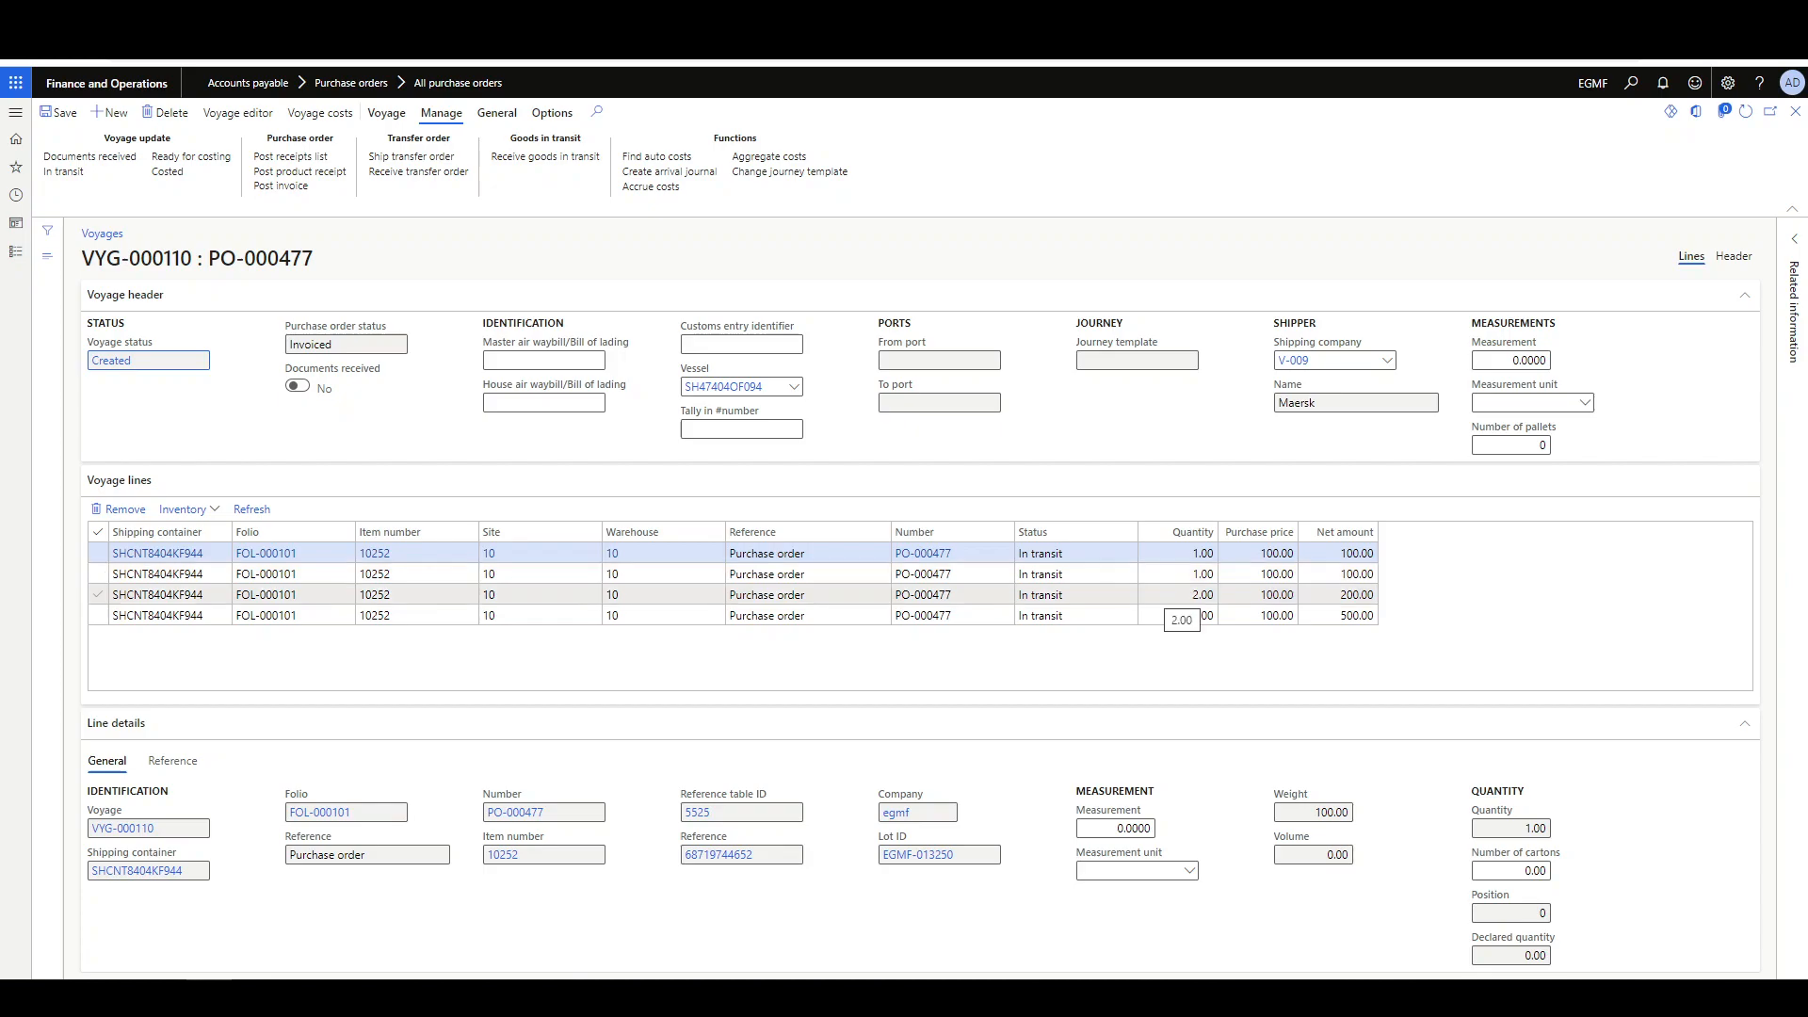
{"action": "left_click", "coordinate": [388, 617]}
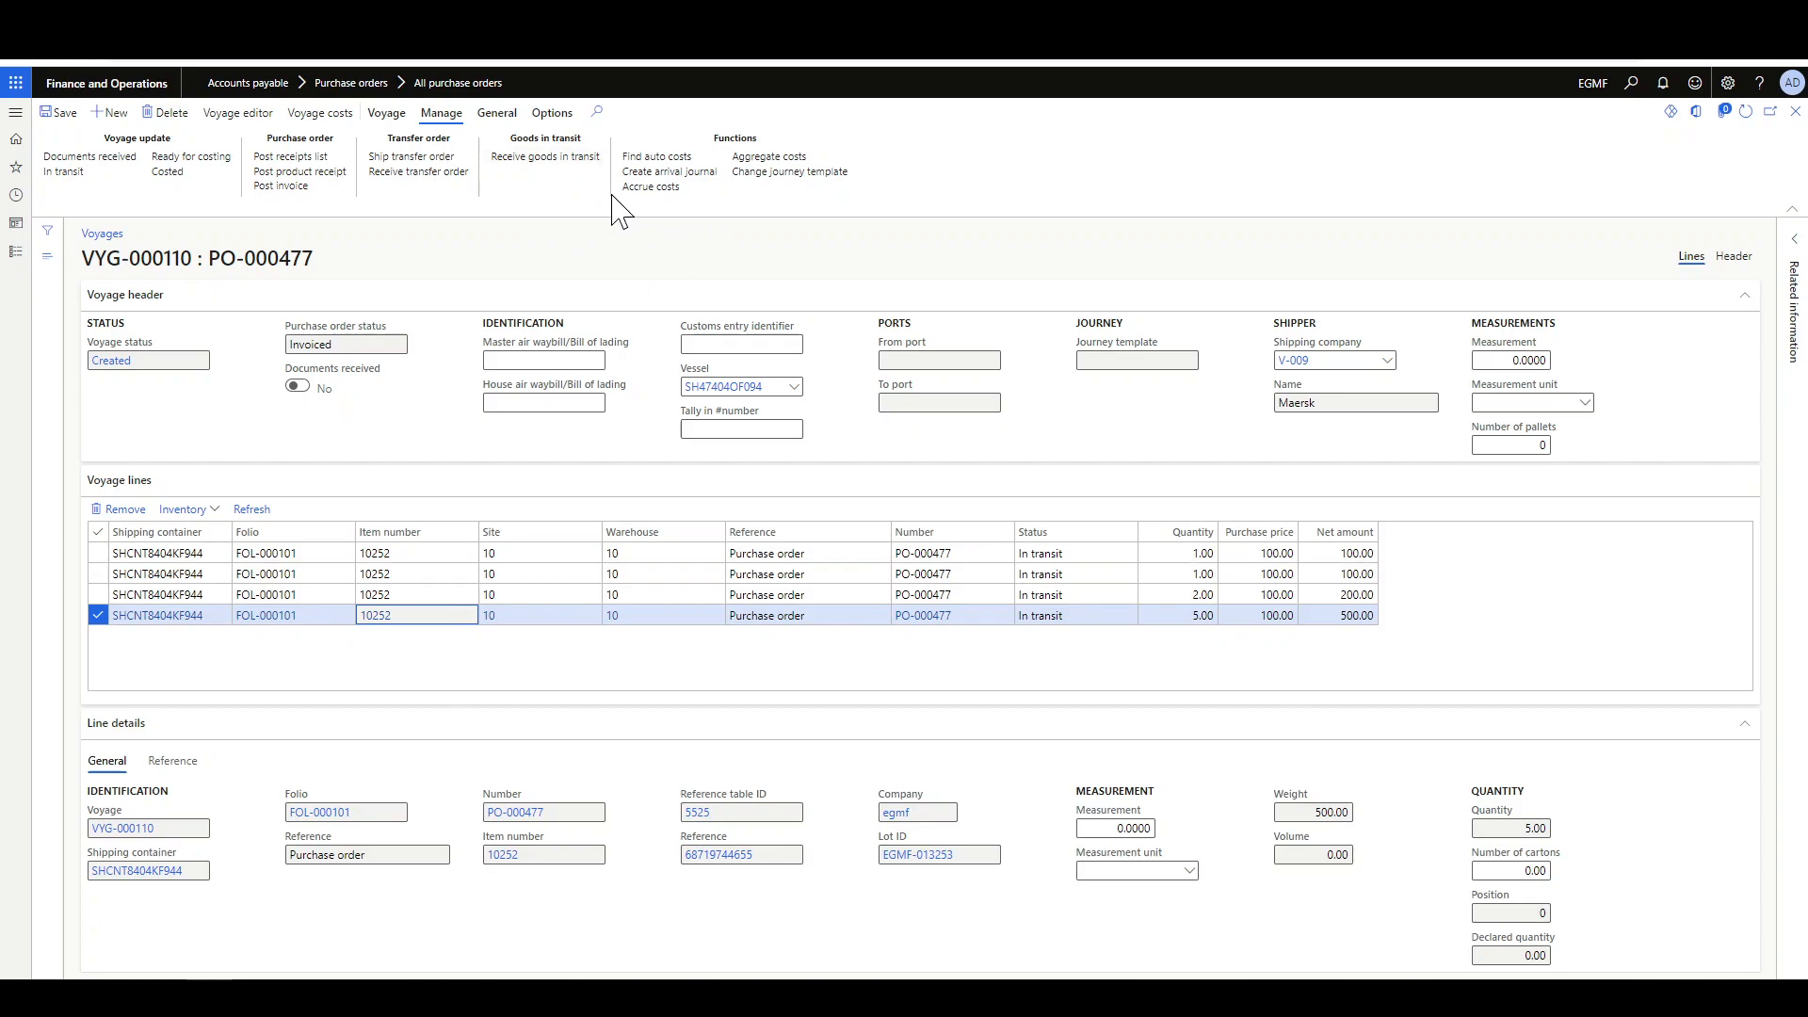
{"action": "left_click", "coordinate": [545, 156]}
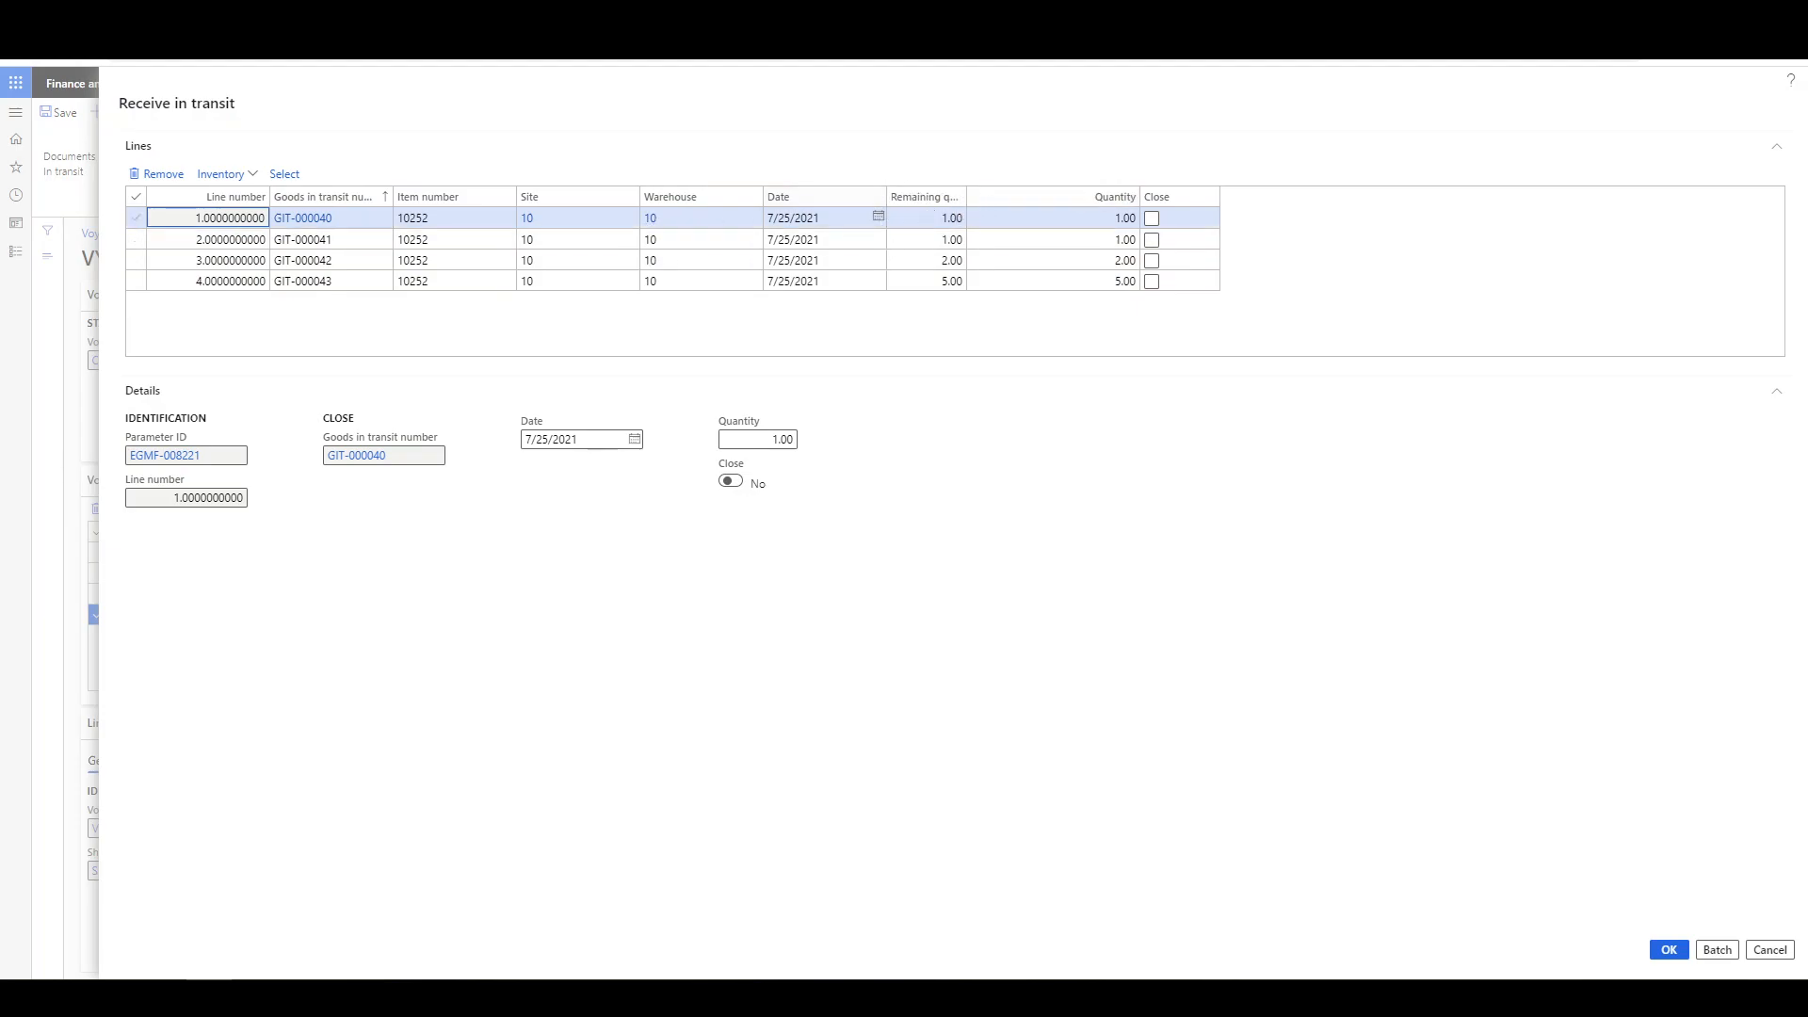
- Set the Receive in transit quantities to 2 on line 1 and 5 on line 2
{"action": "key", "text": "Tab"}
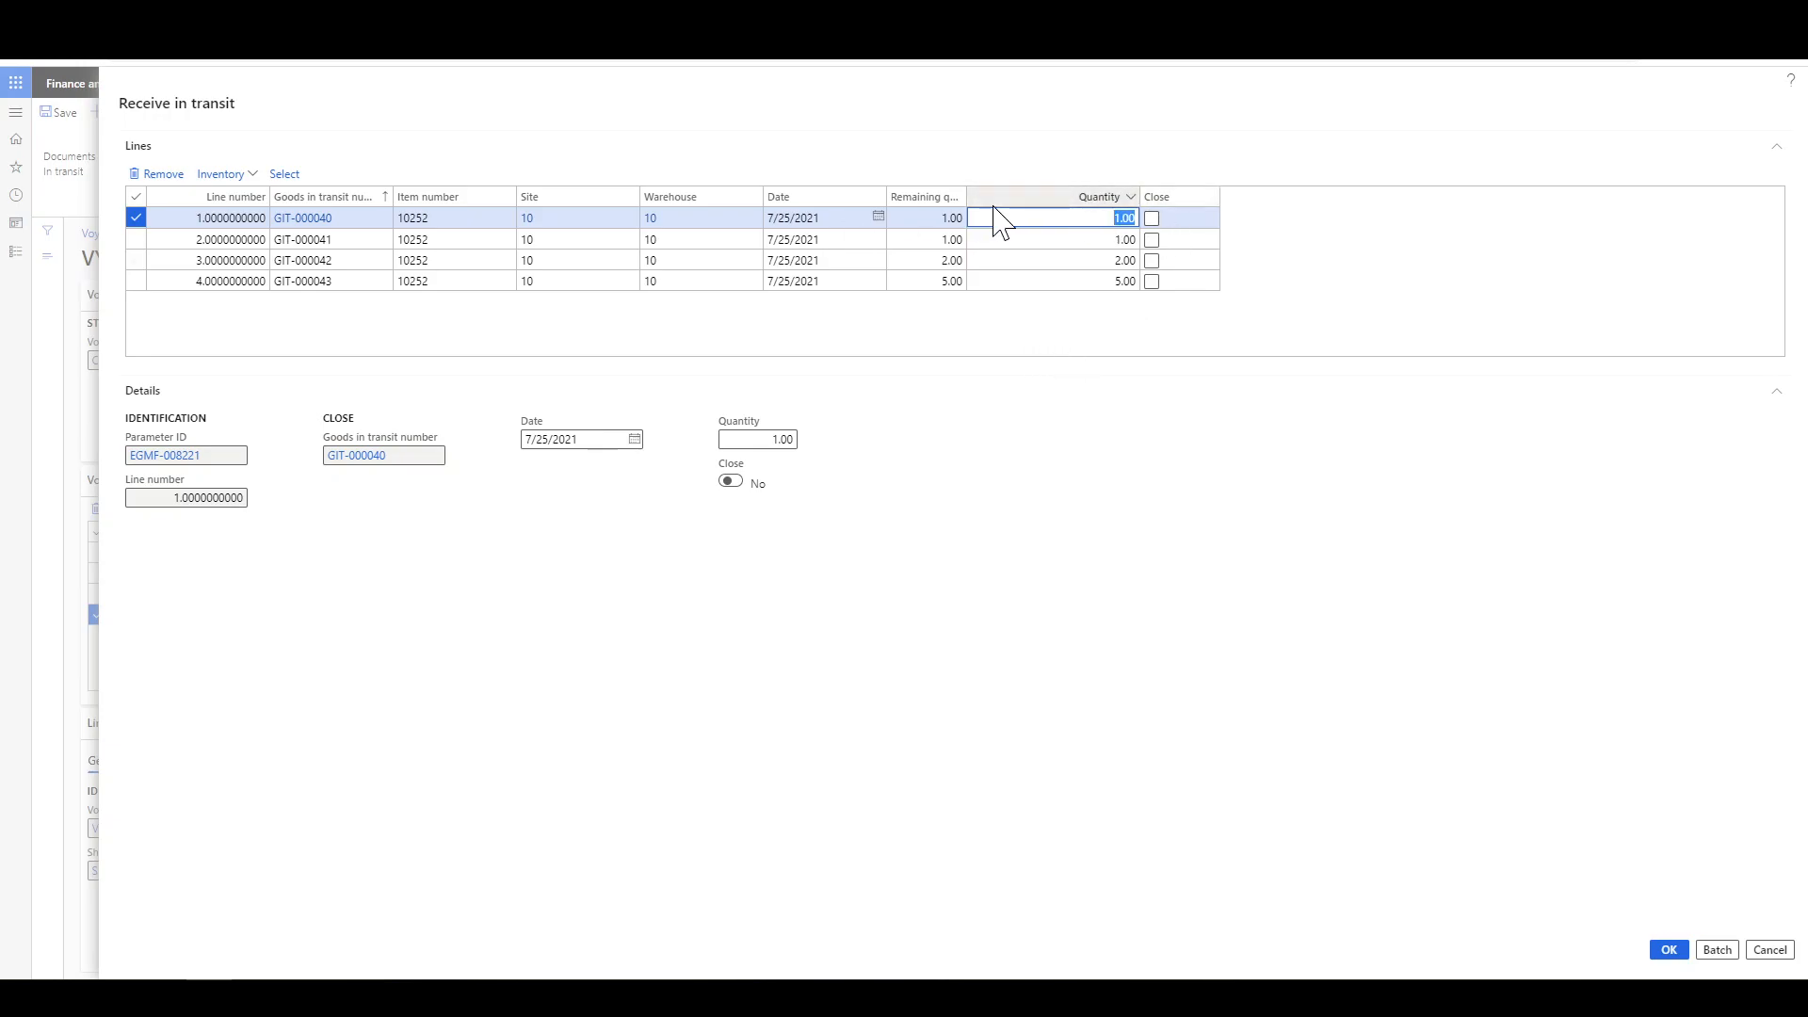
{"action": "type", "text": "2"}
{"action": "key", "text": "Down"}
{"action": "key", "text": "Up"}
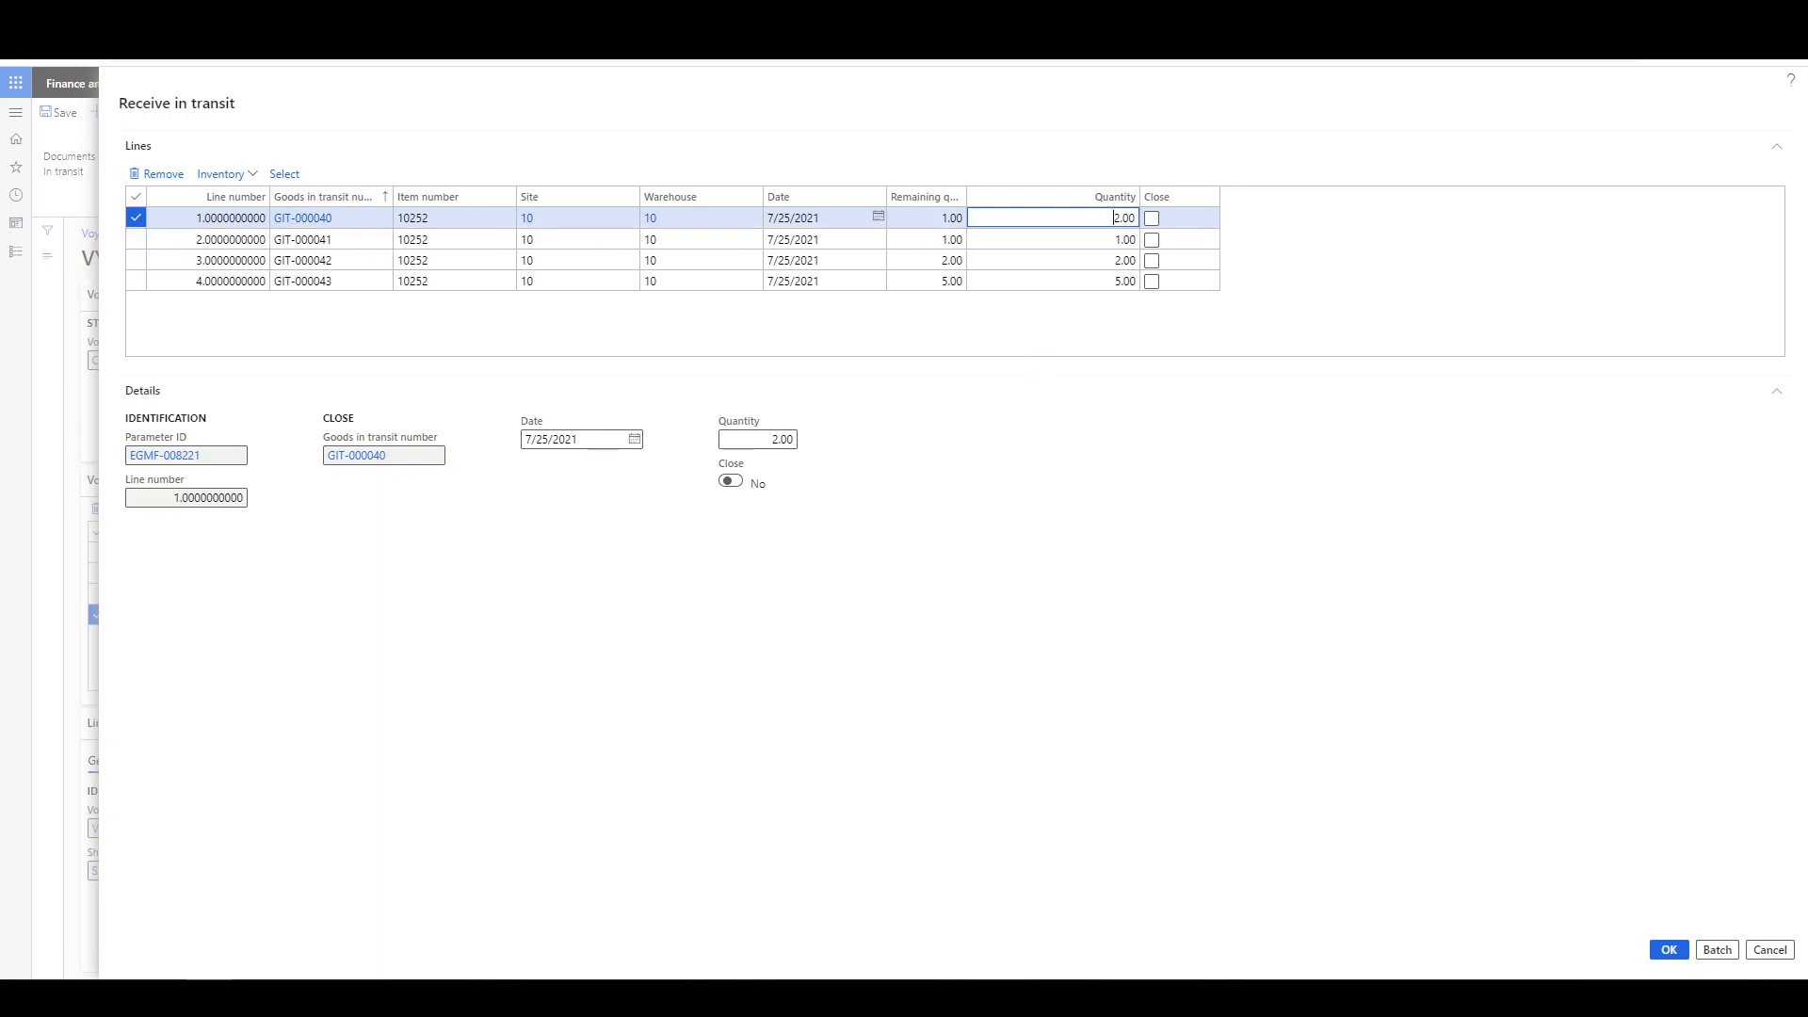
{"action": "key", "text": "Down"}
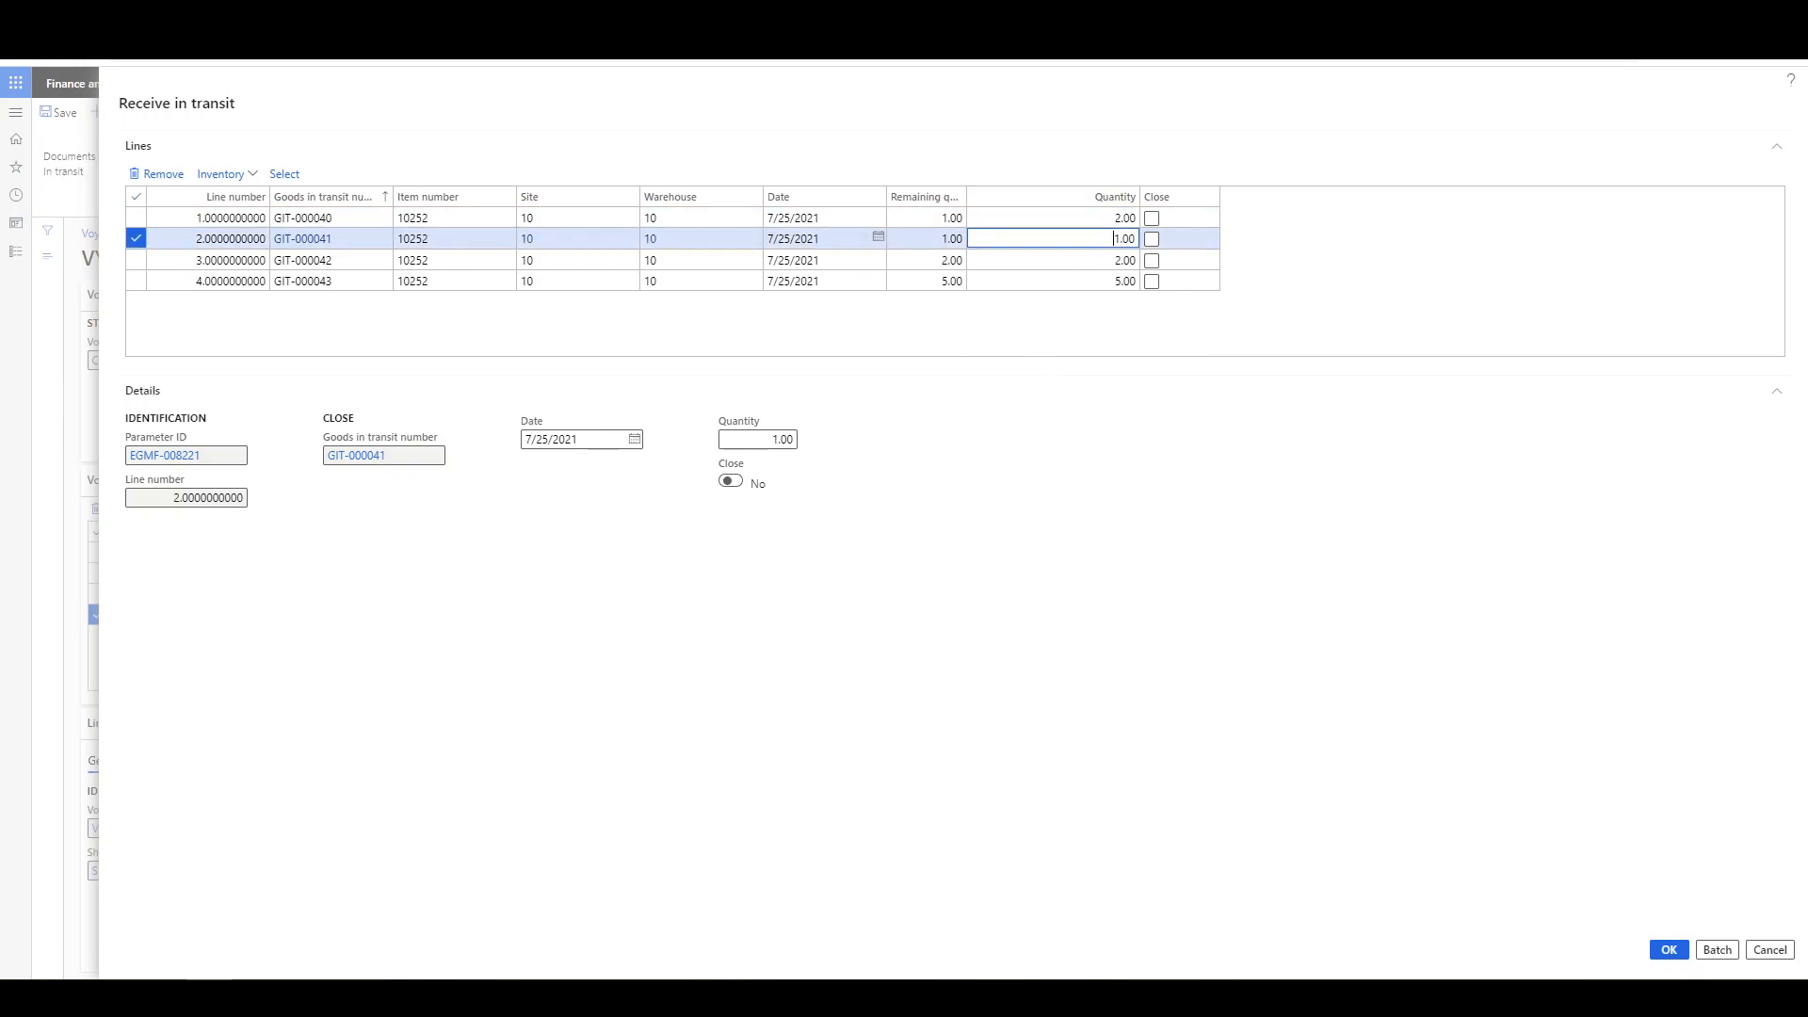
{"action": "left_click", "coordinate": [965, 357]}
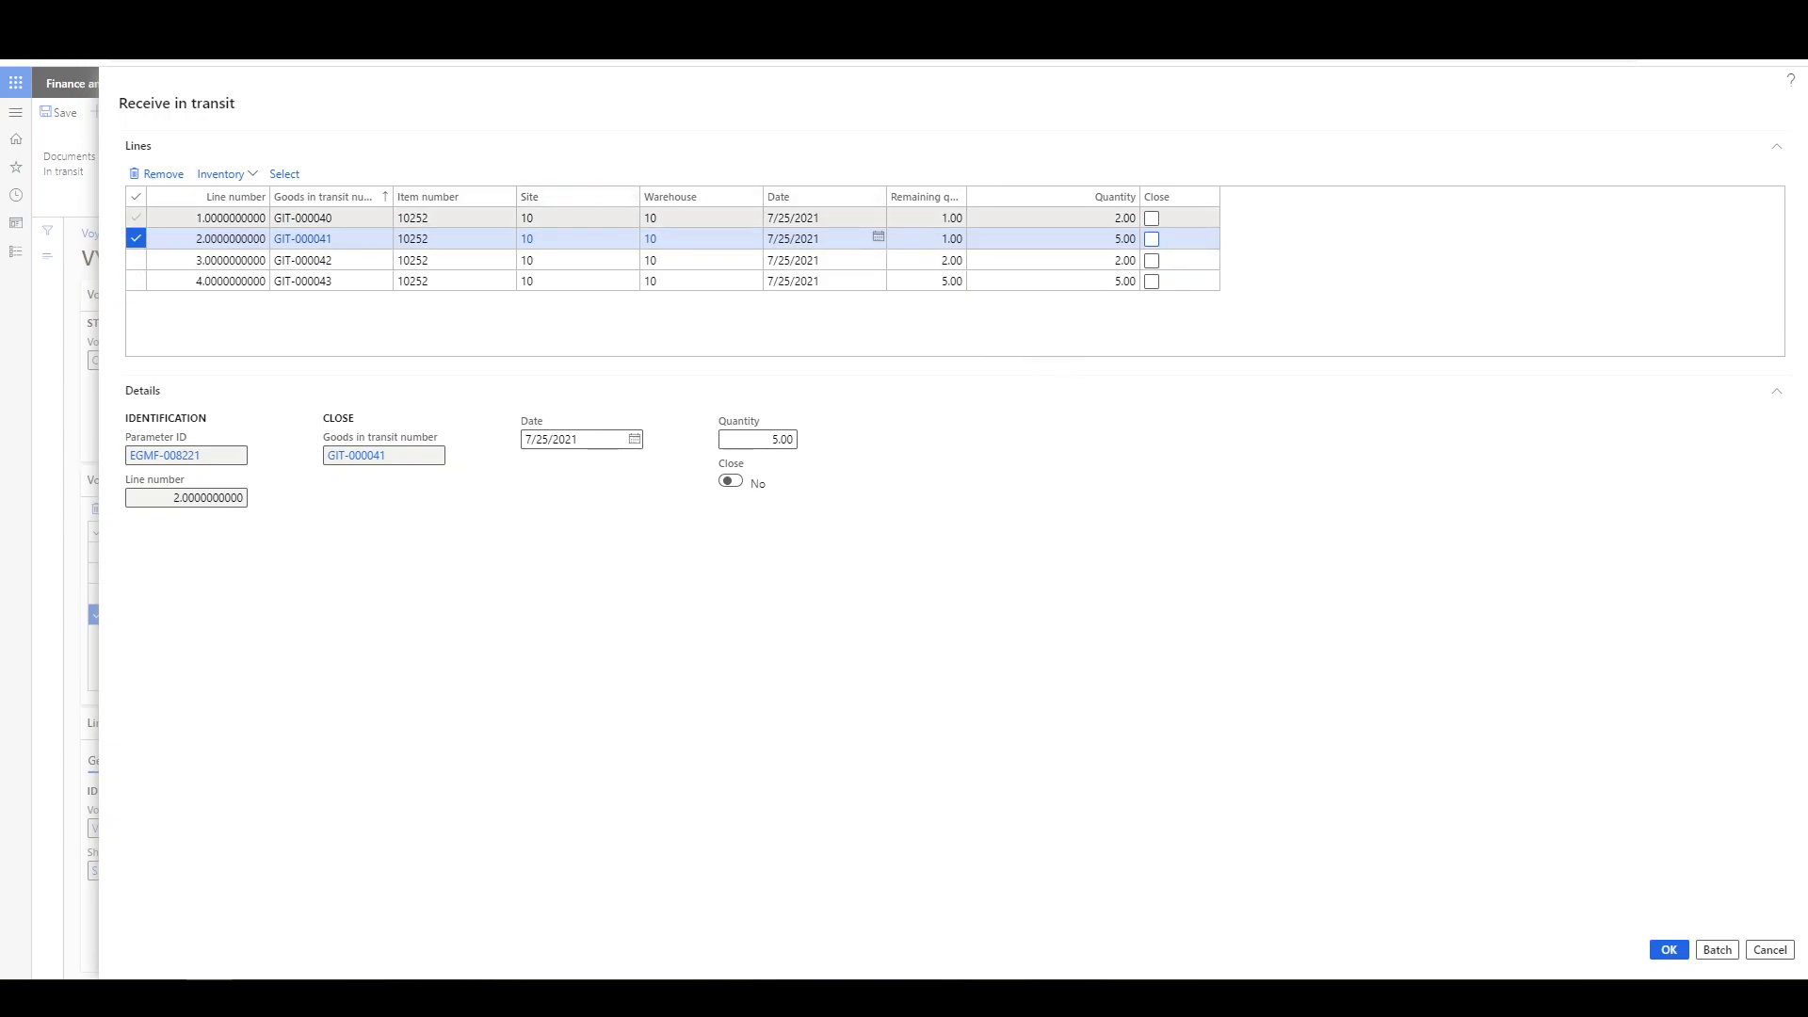
- Set the receiving quantity of line 3 to 1 and mark that line as Close
{"action": "left_click", "coordinate": [320, 258]}
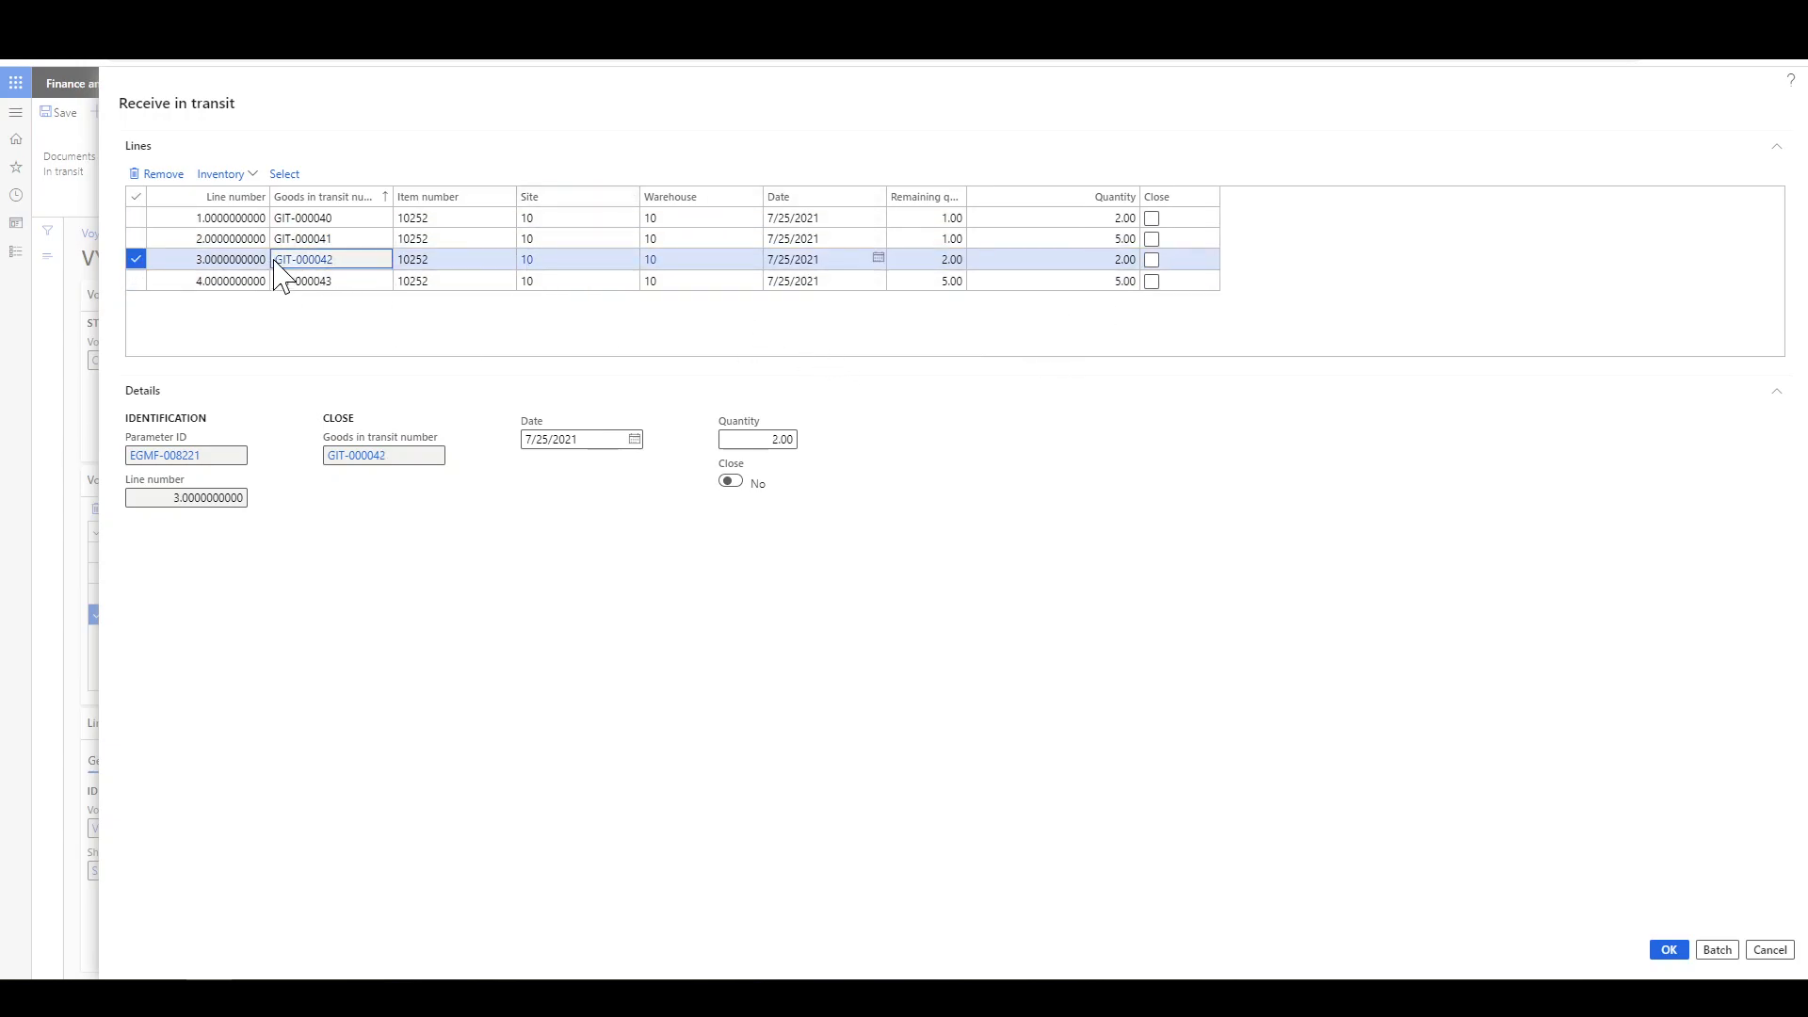
{"action": "left_click", "coordinate": [1116, 259]}
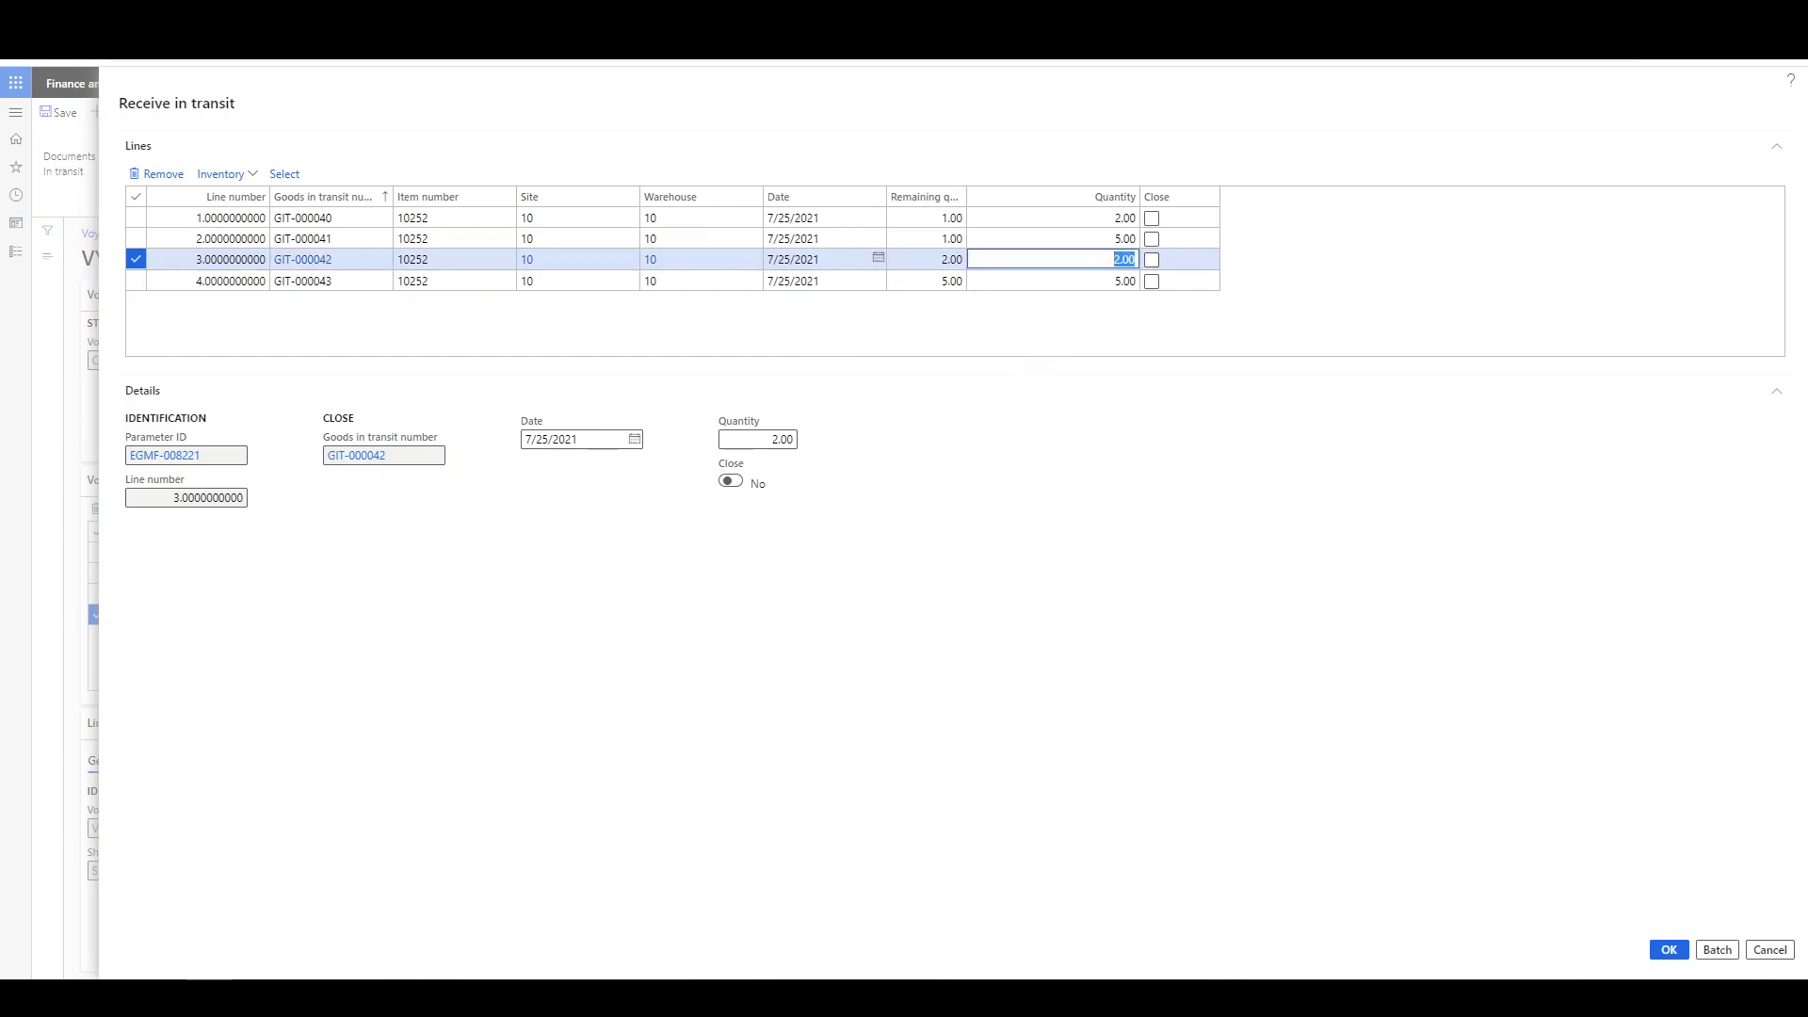
{"action": "type", "text": "1"}
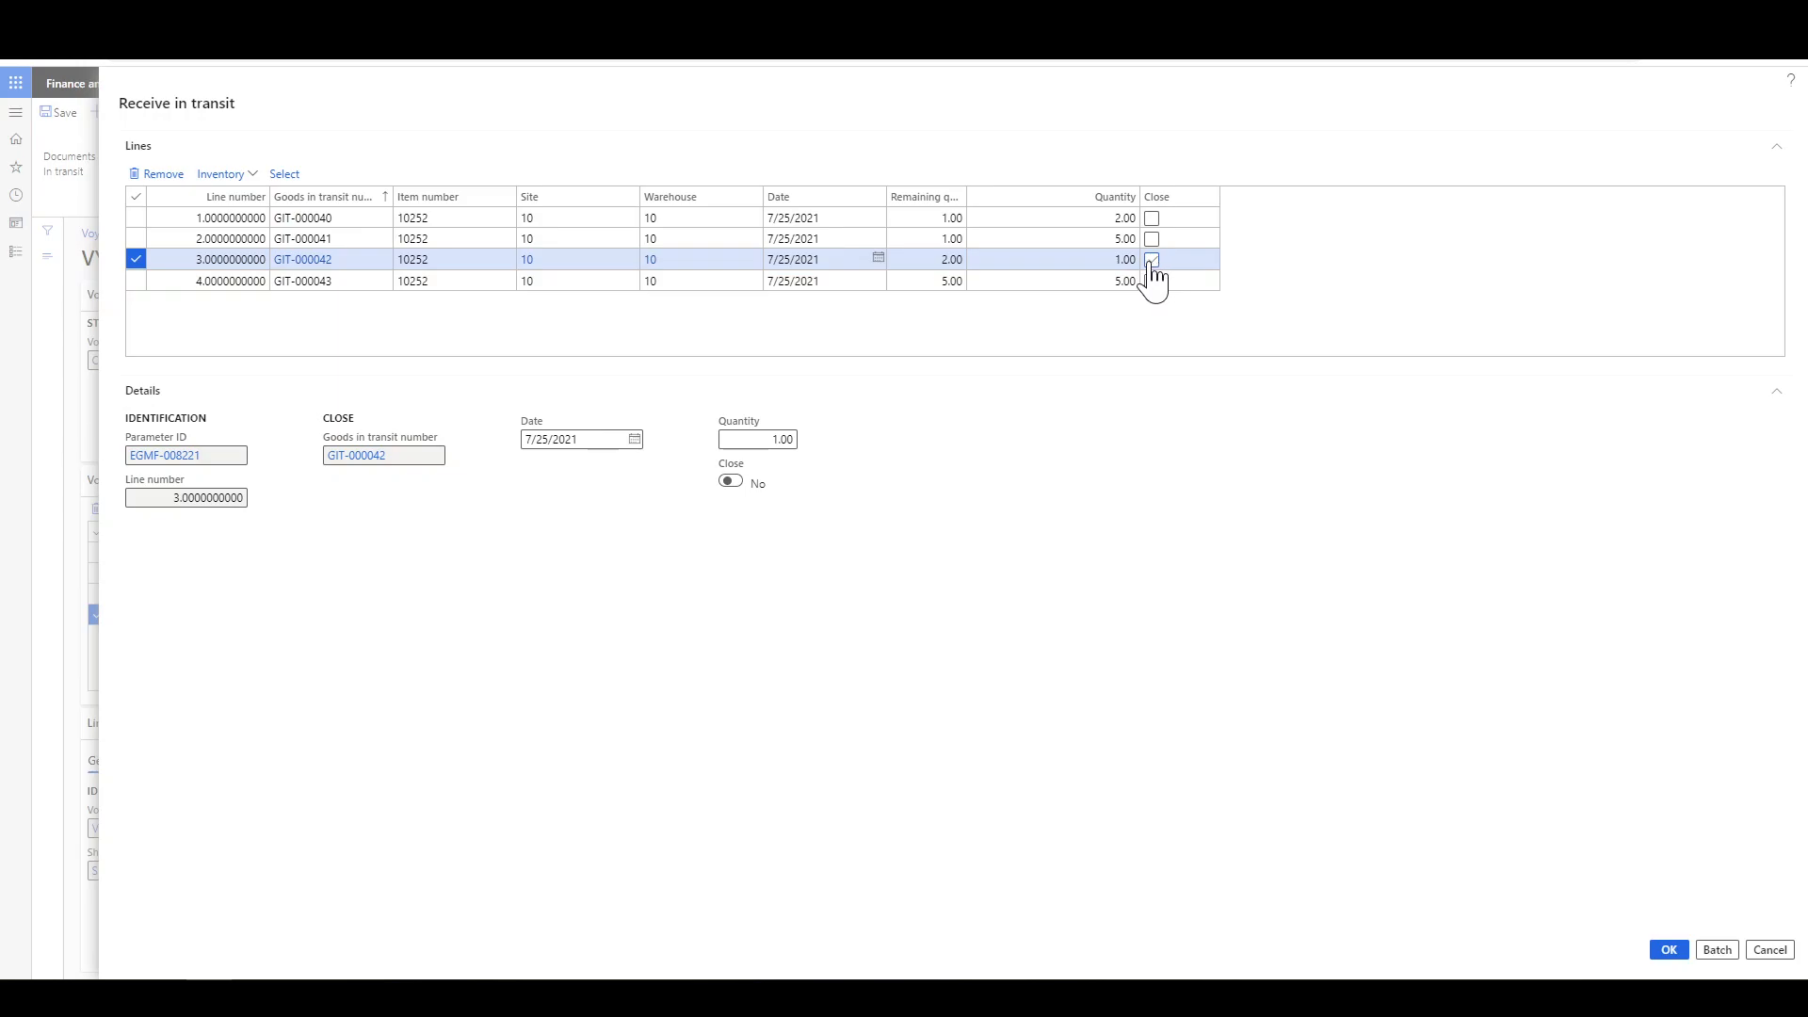
{"action": "left_click", "coordinate": [1151, 260]}
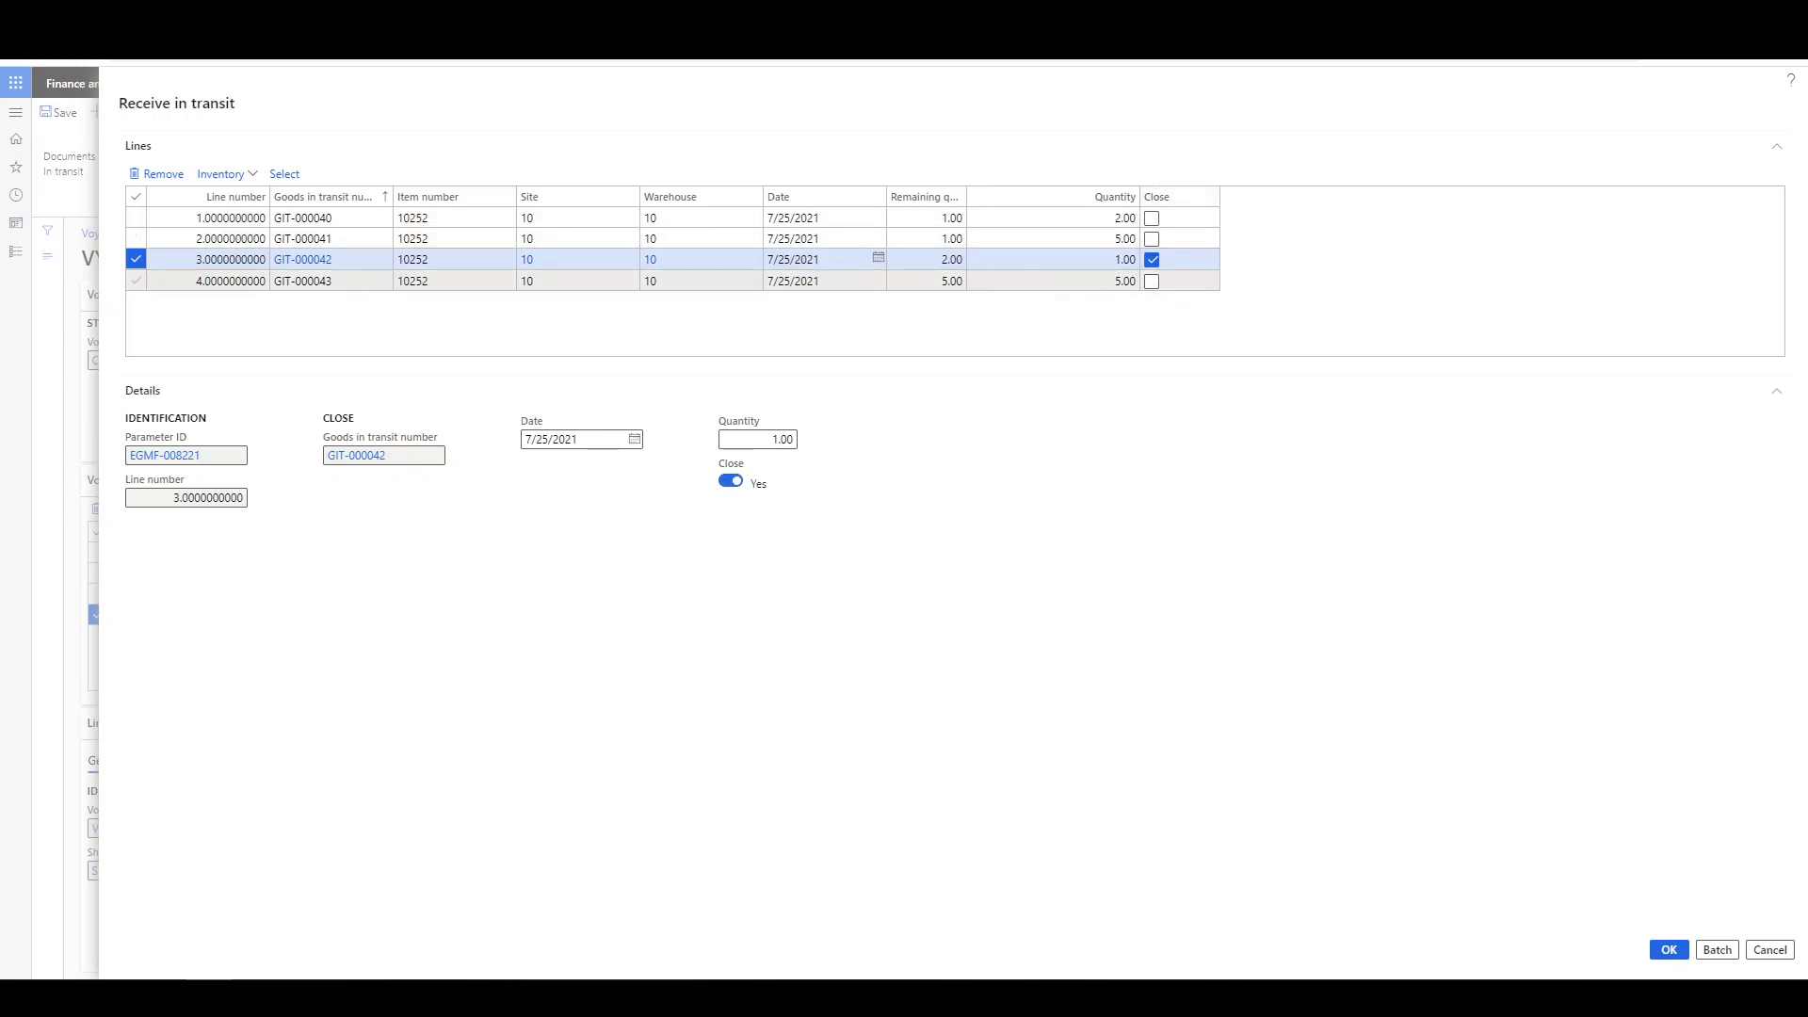
- Set the receiving quantity of line 4 to 1 and mark that line as Close
{"action": "left_click", "coordinate": [328, 281]}
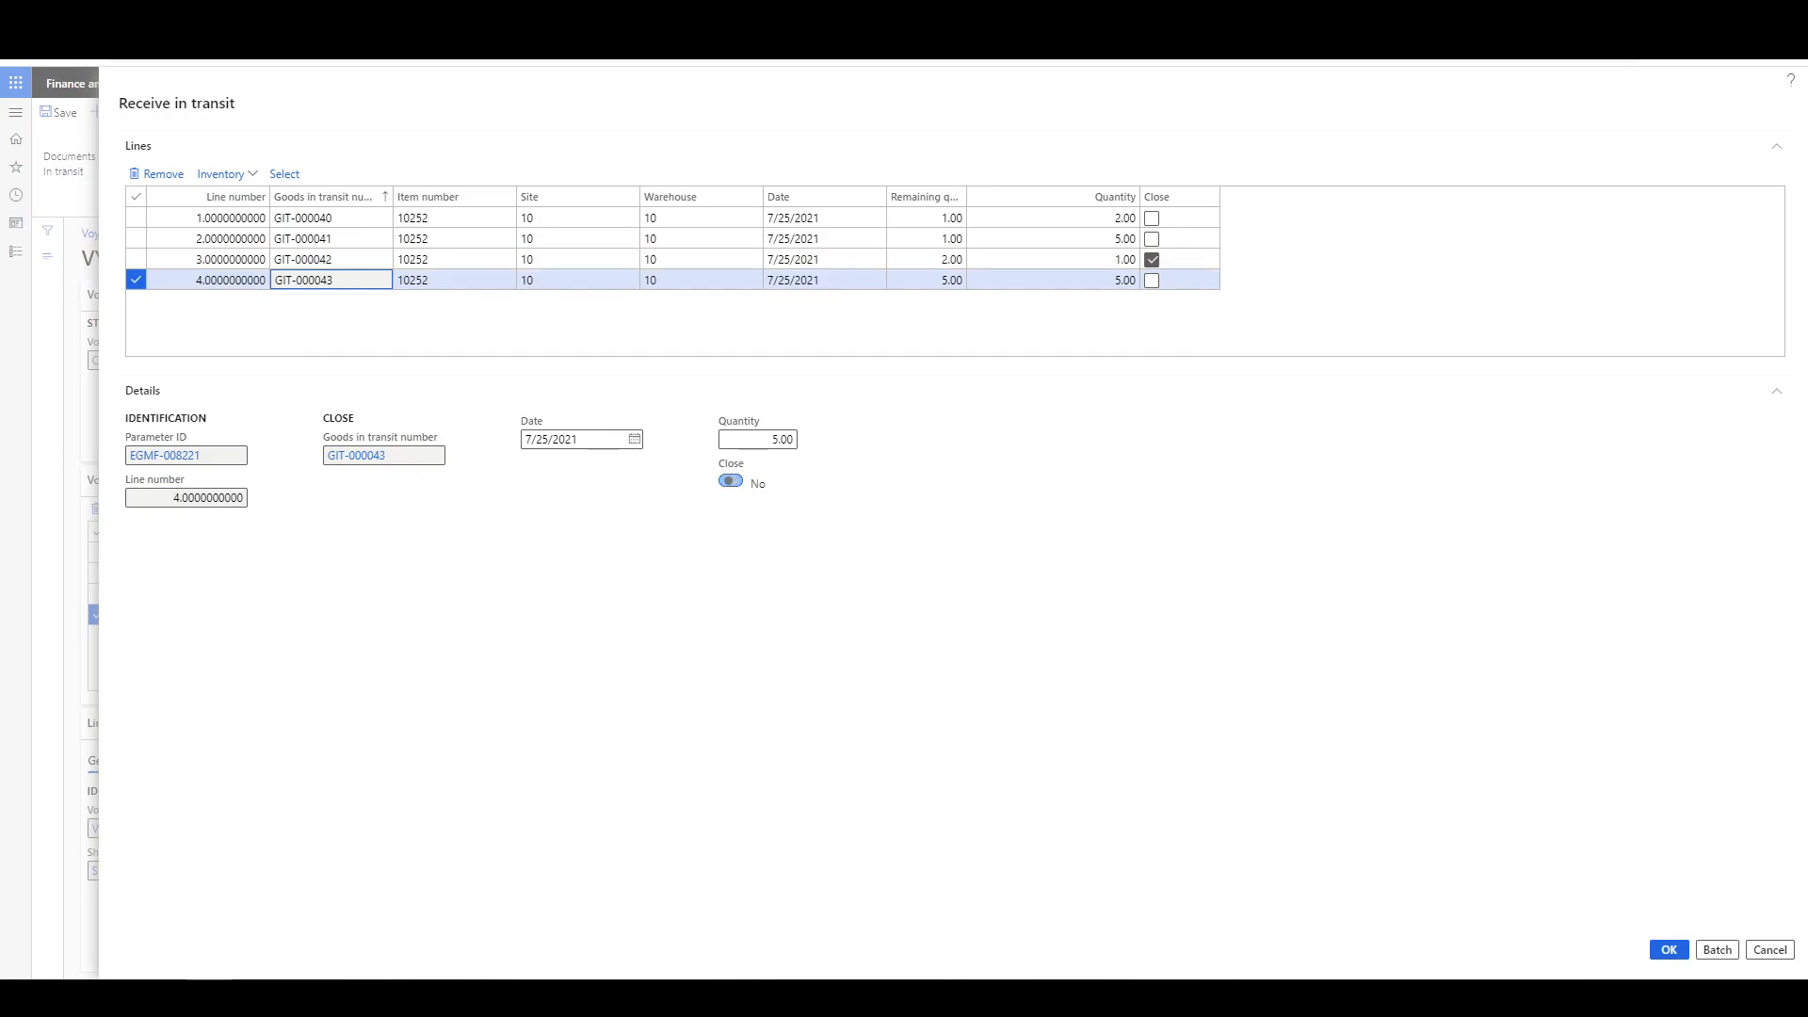
{"action": "left_click", "coordinate": [1121, 280]}
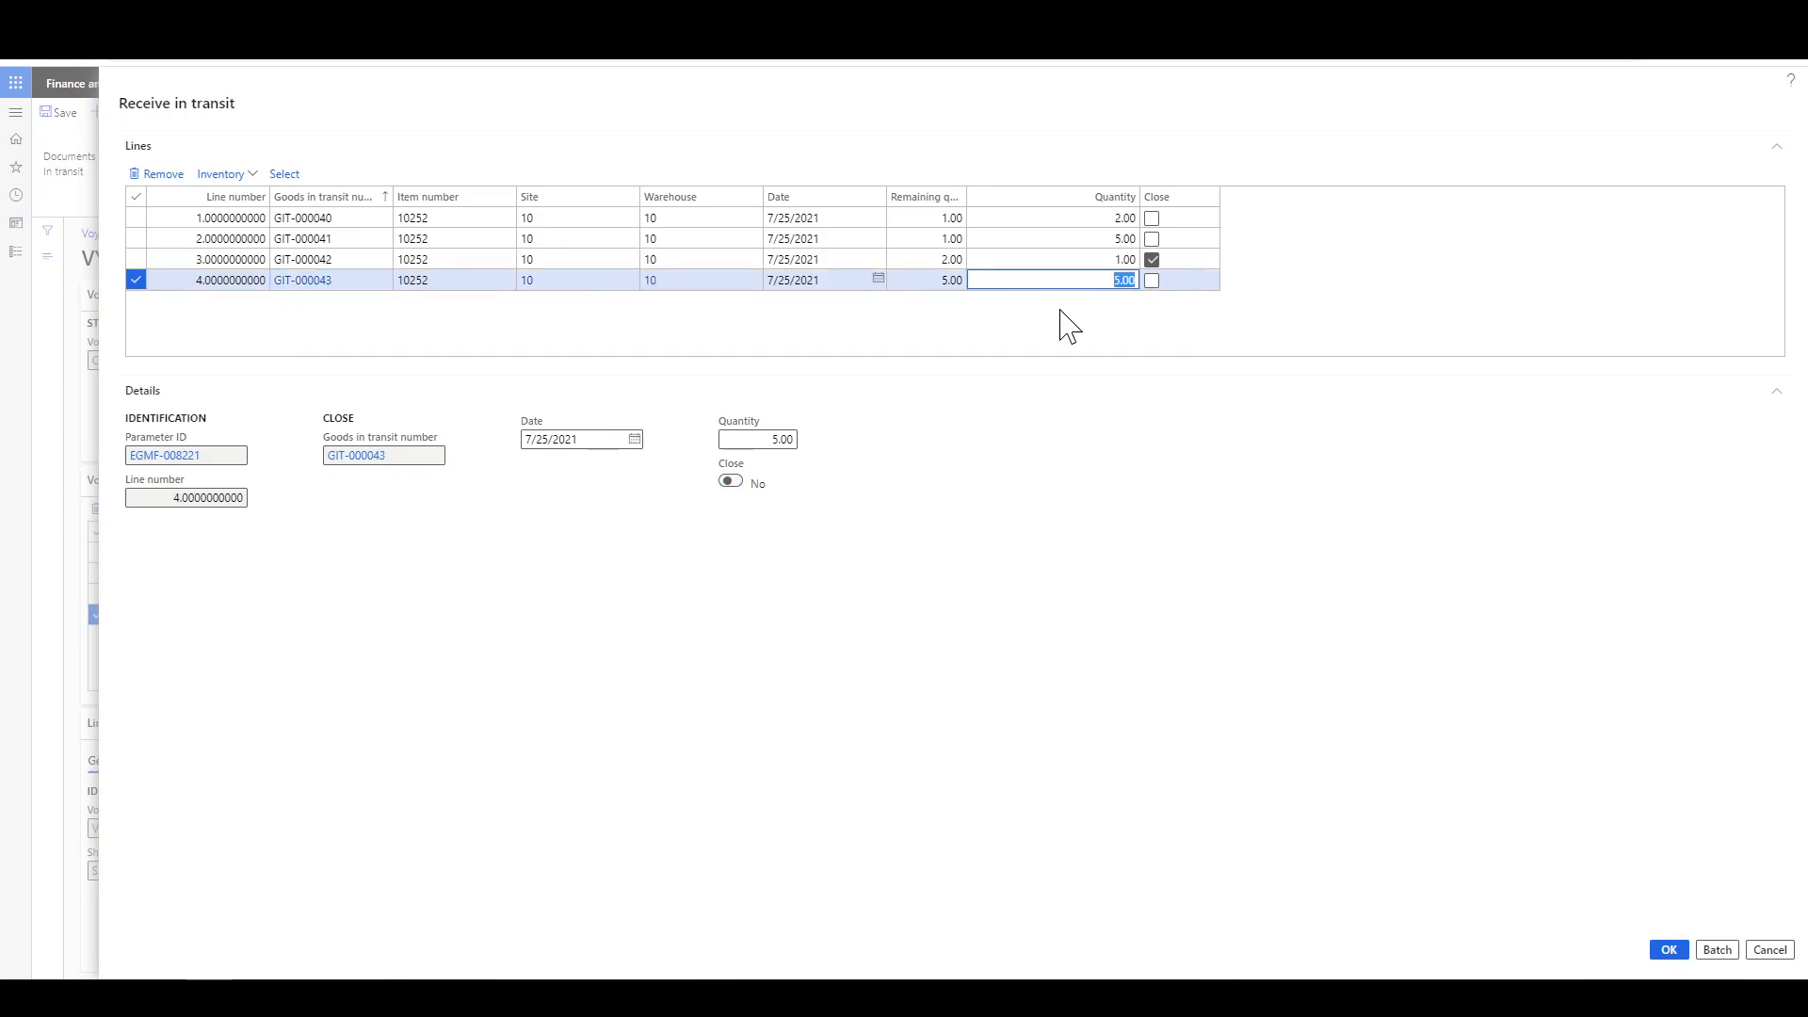
{"action": "type", "text": "1"}
{"action": "left_click", "coordinate": [1150, 281]}
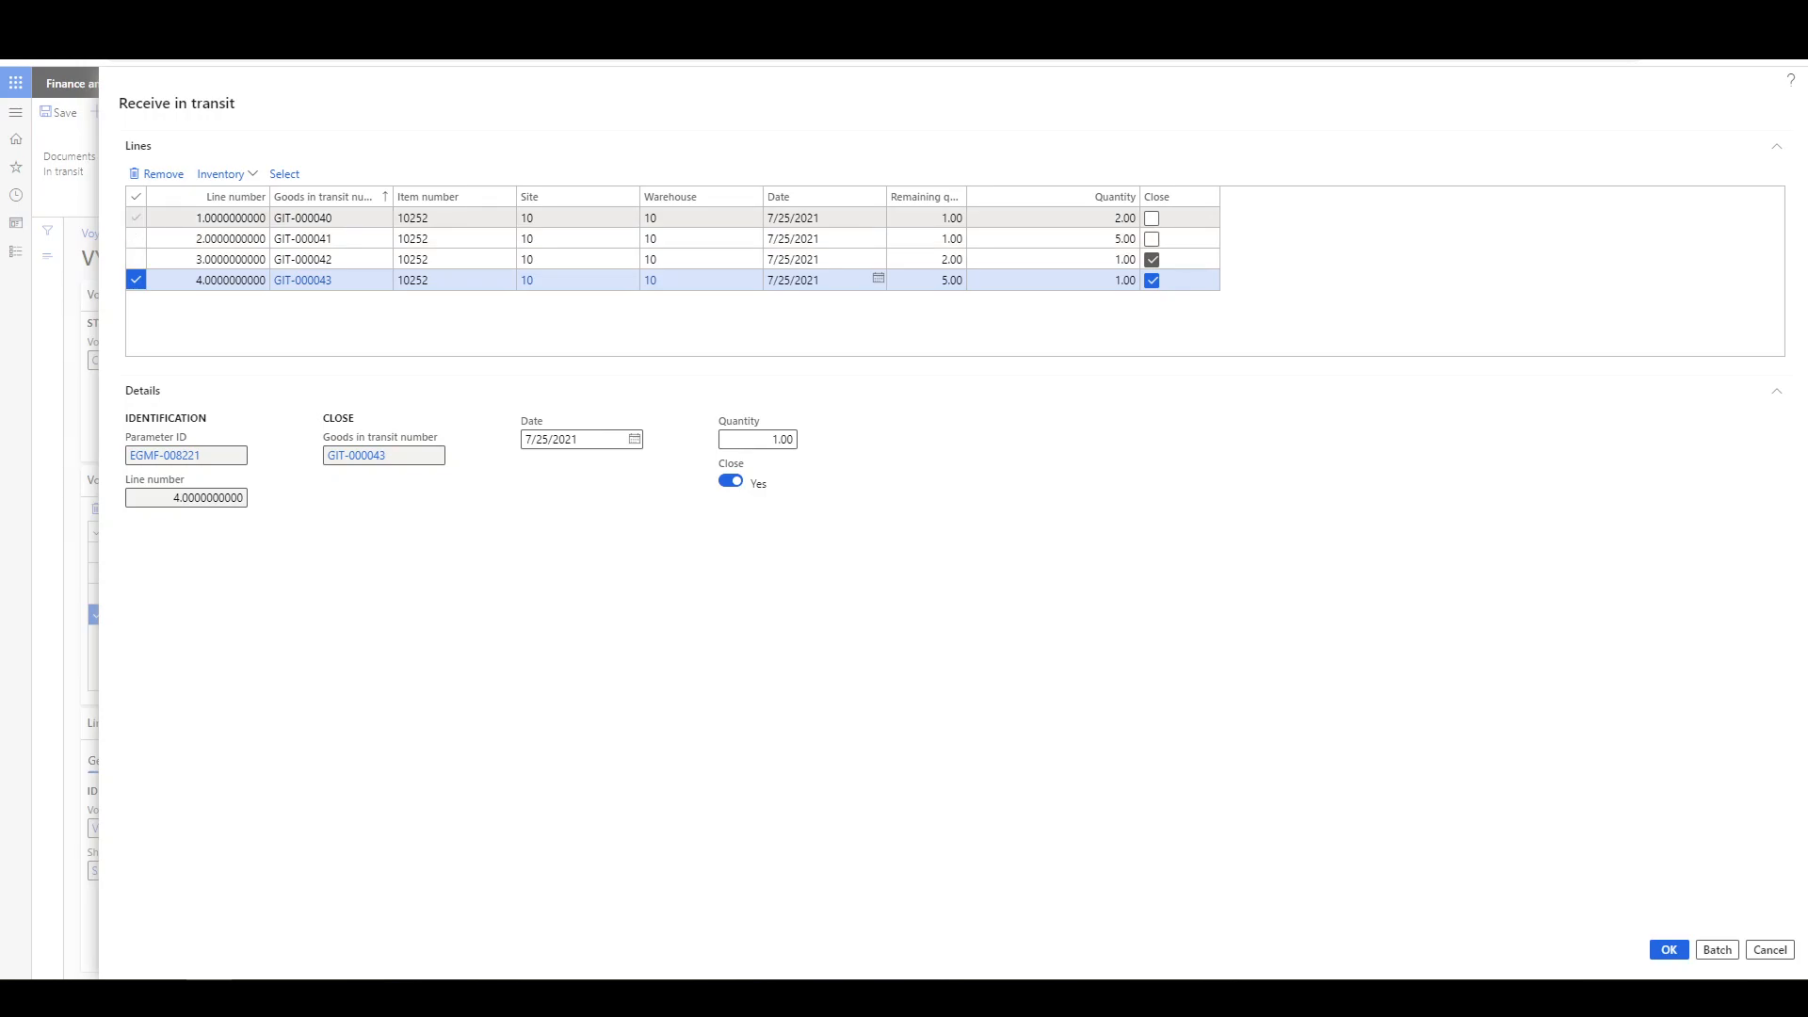
- Check the quantities on the four Receive in transit lines, post the receipt, and dismiss the posting message
{"action": "left_click", "coordinate": [1083, 217]}
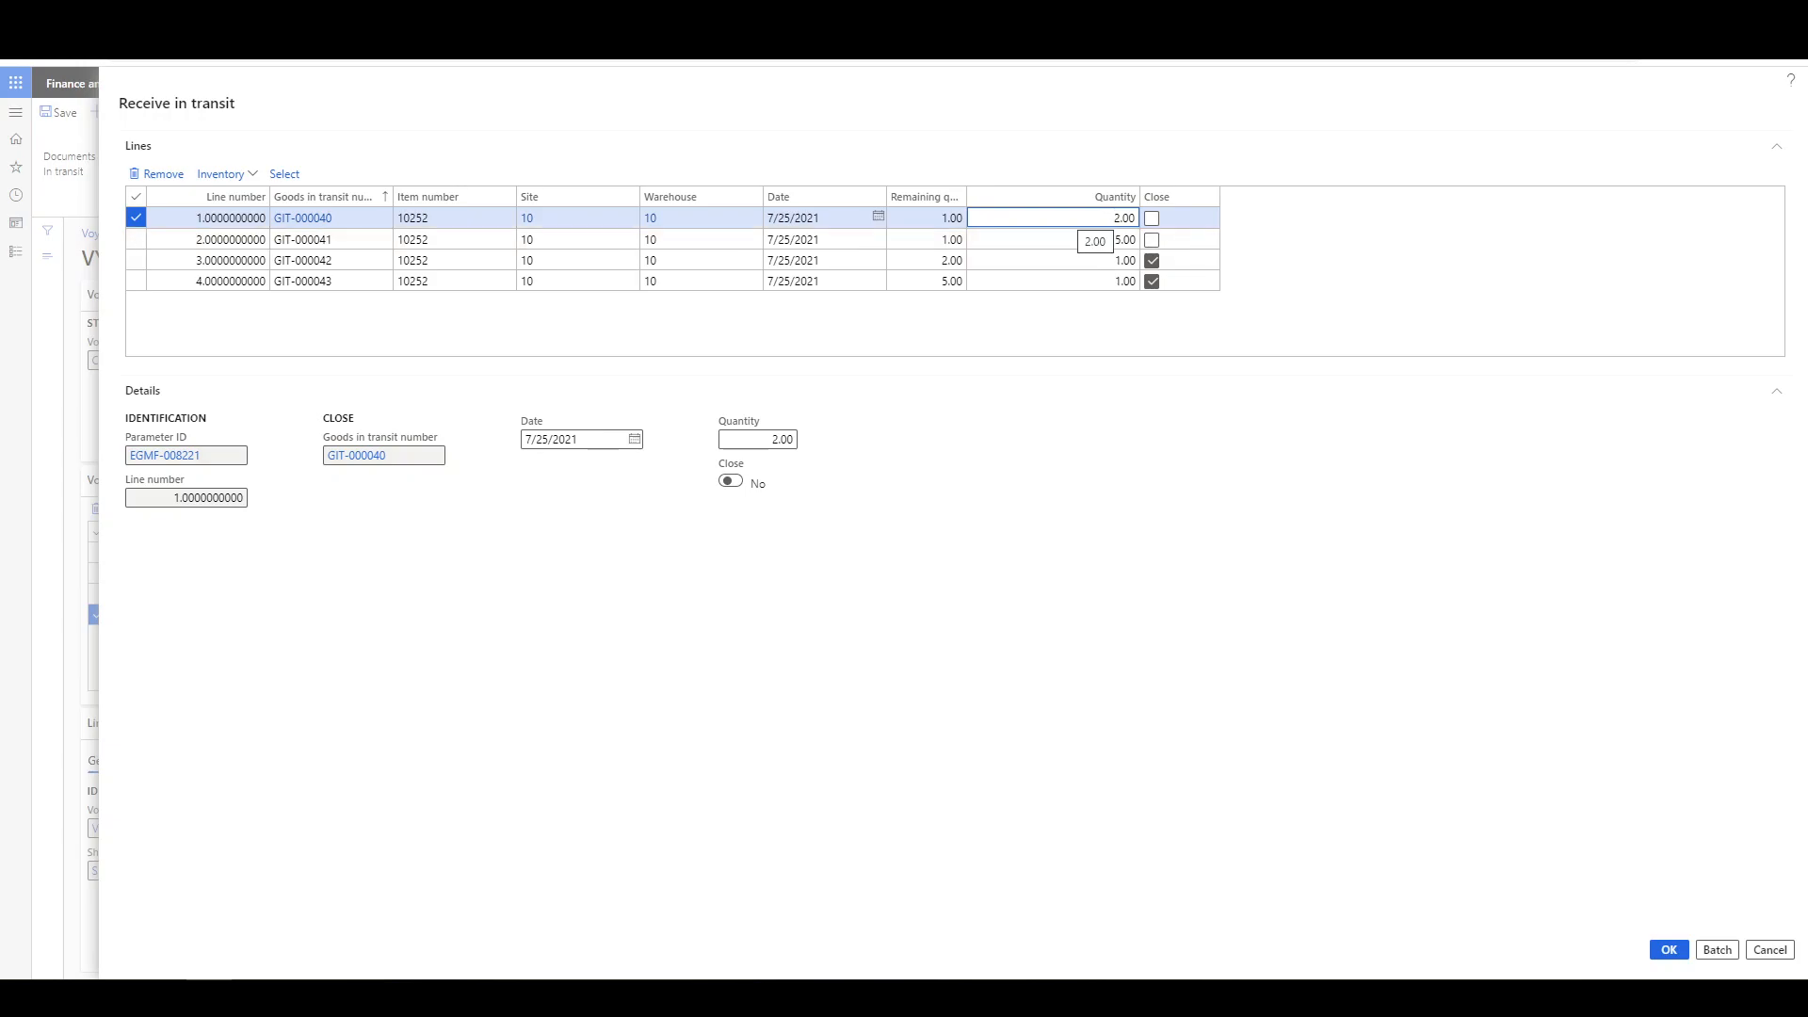
{"action": "key", "text": "Down"}
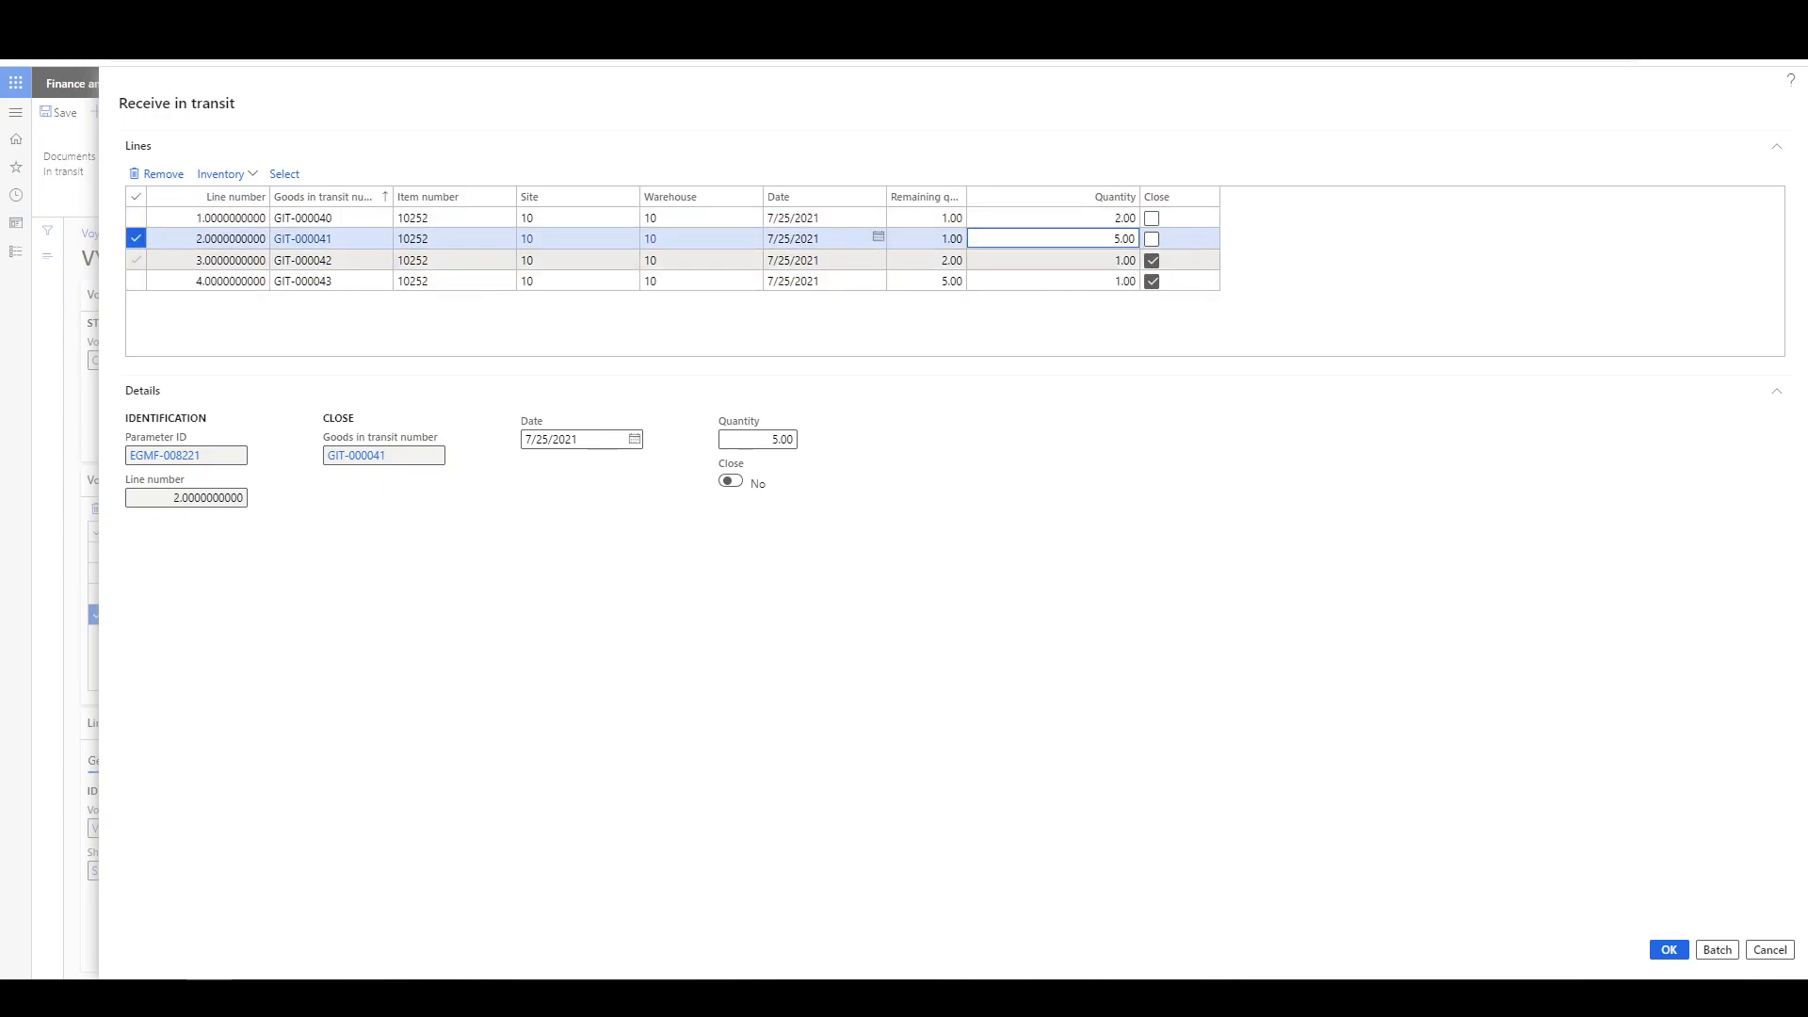
{"action": "left_click", "coordinate": [1037, 259]}
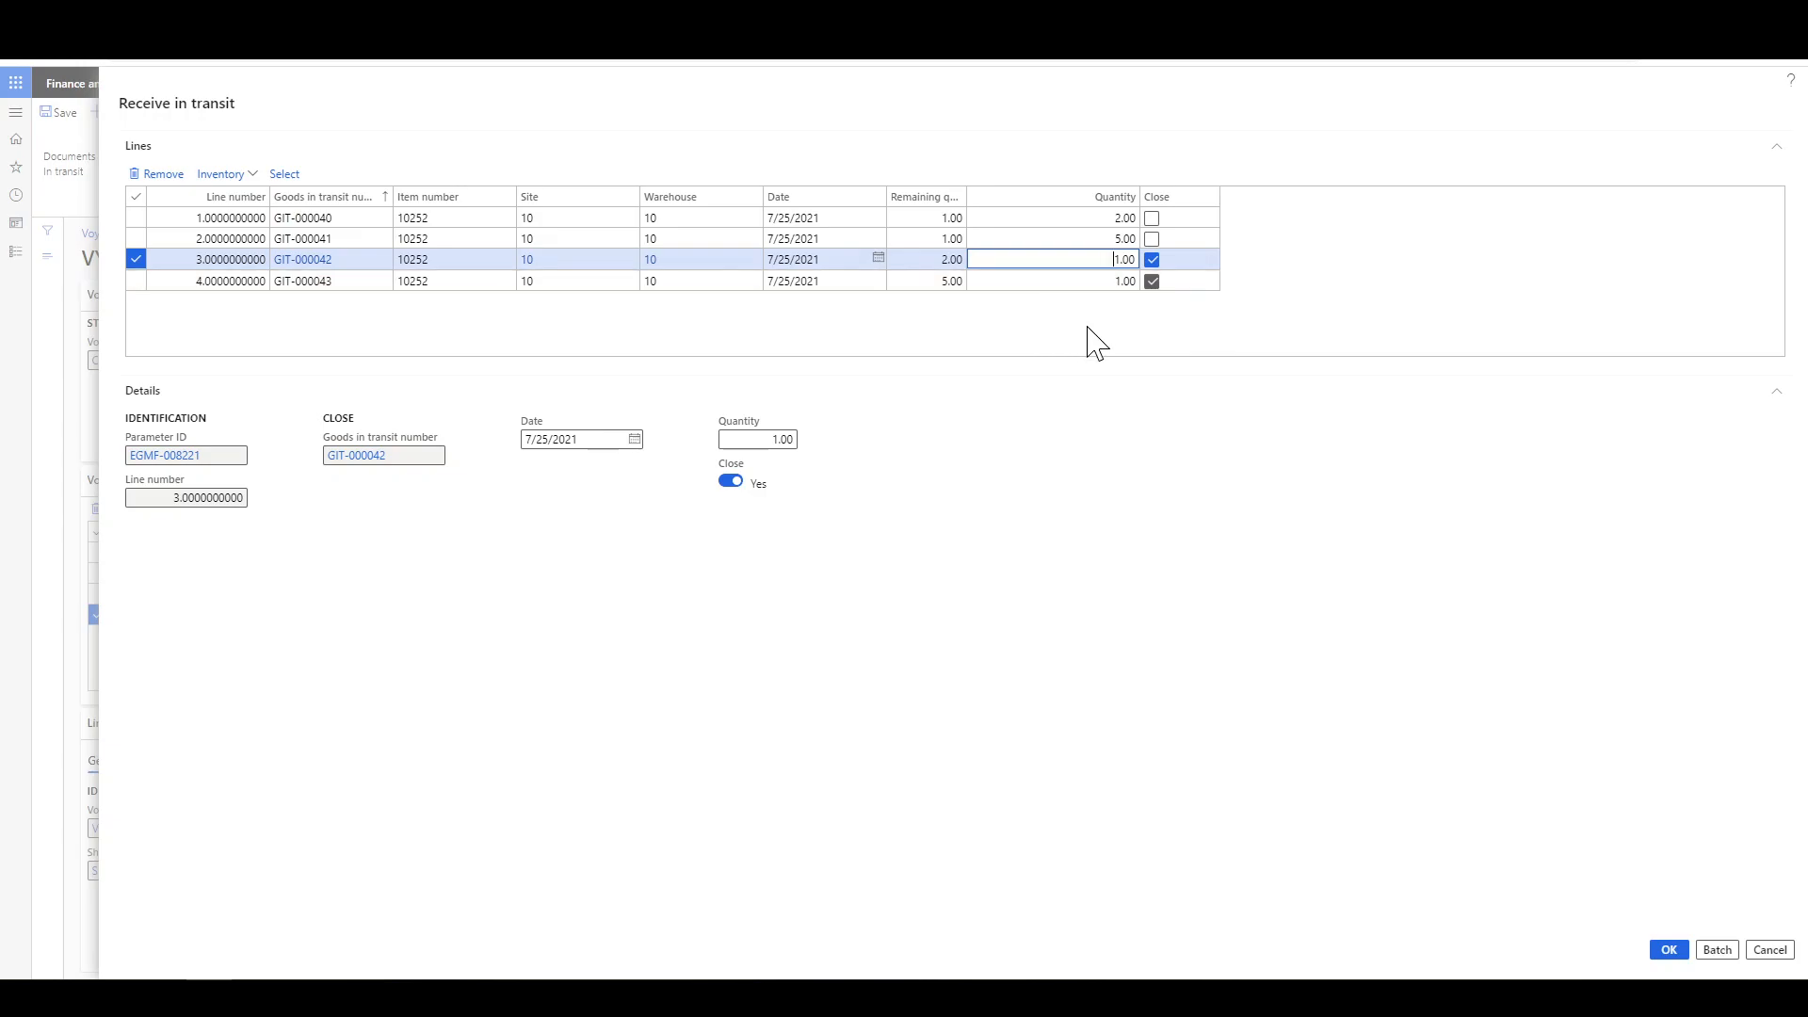
{"action": "left_click", "coordinate": [927, 280]}
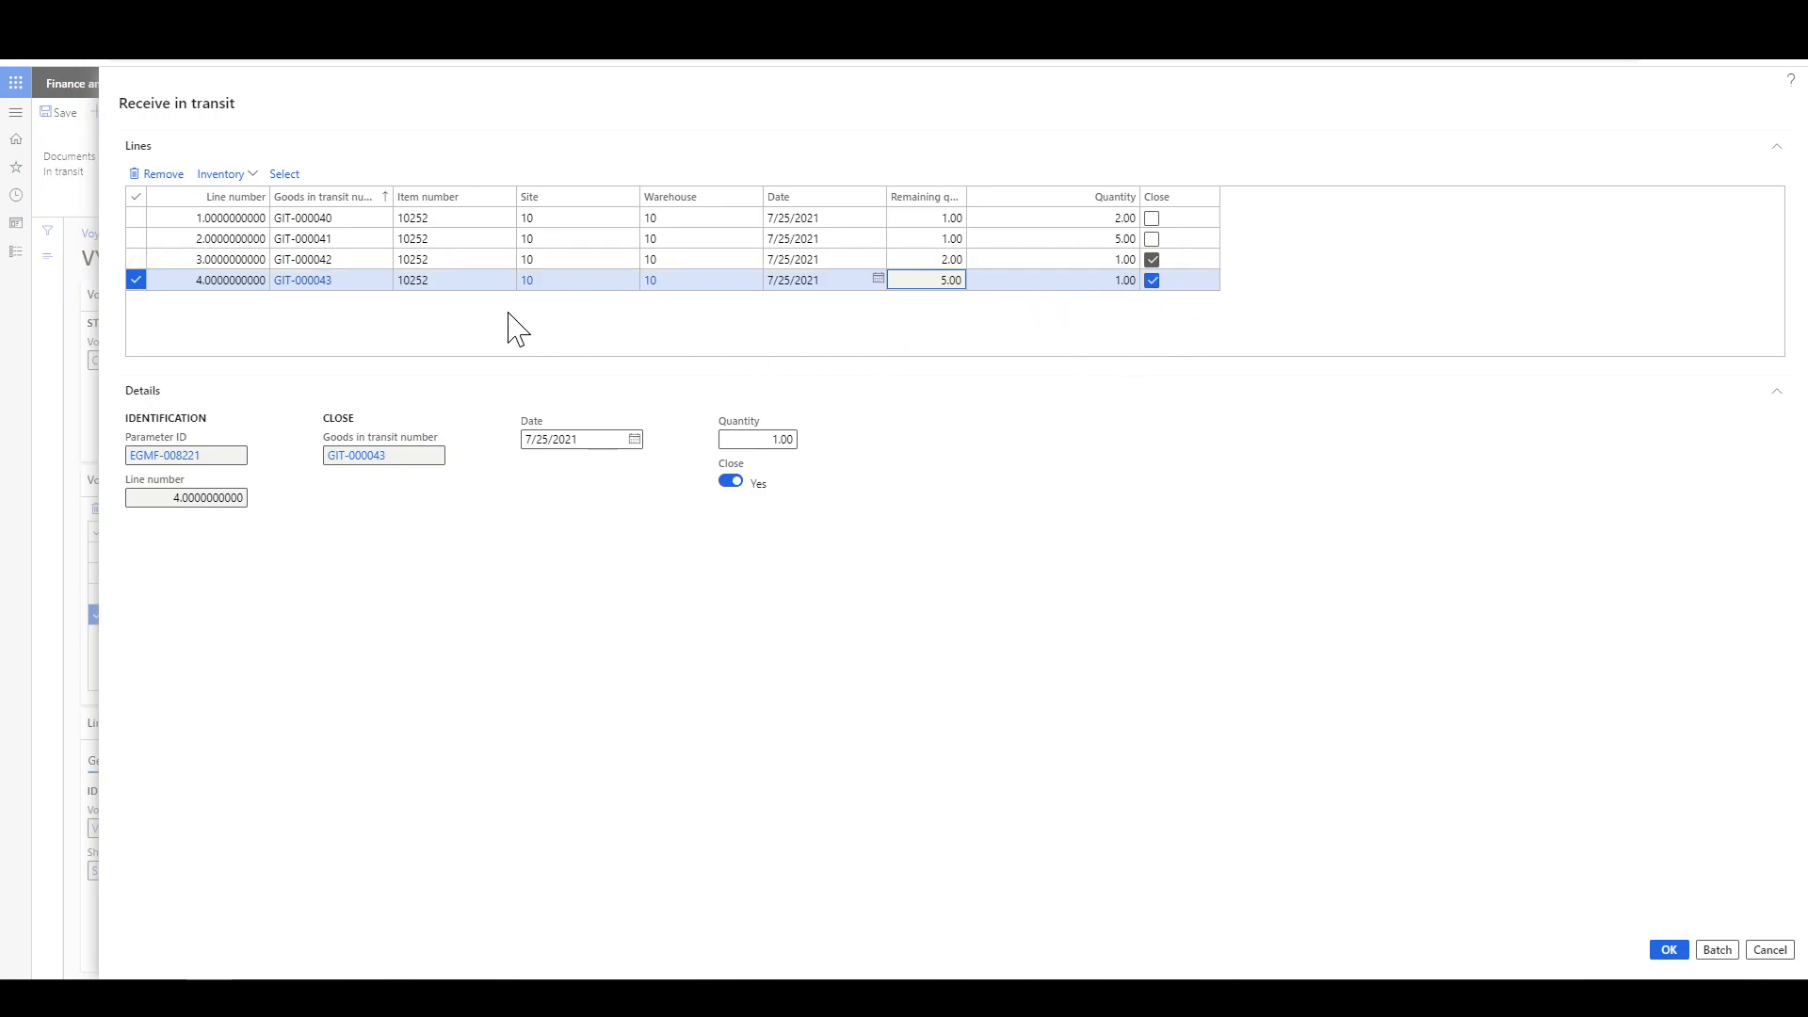
{"action": "left_click", "coordinate": [1670, 952]}
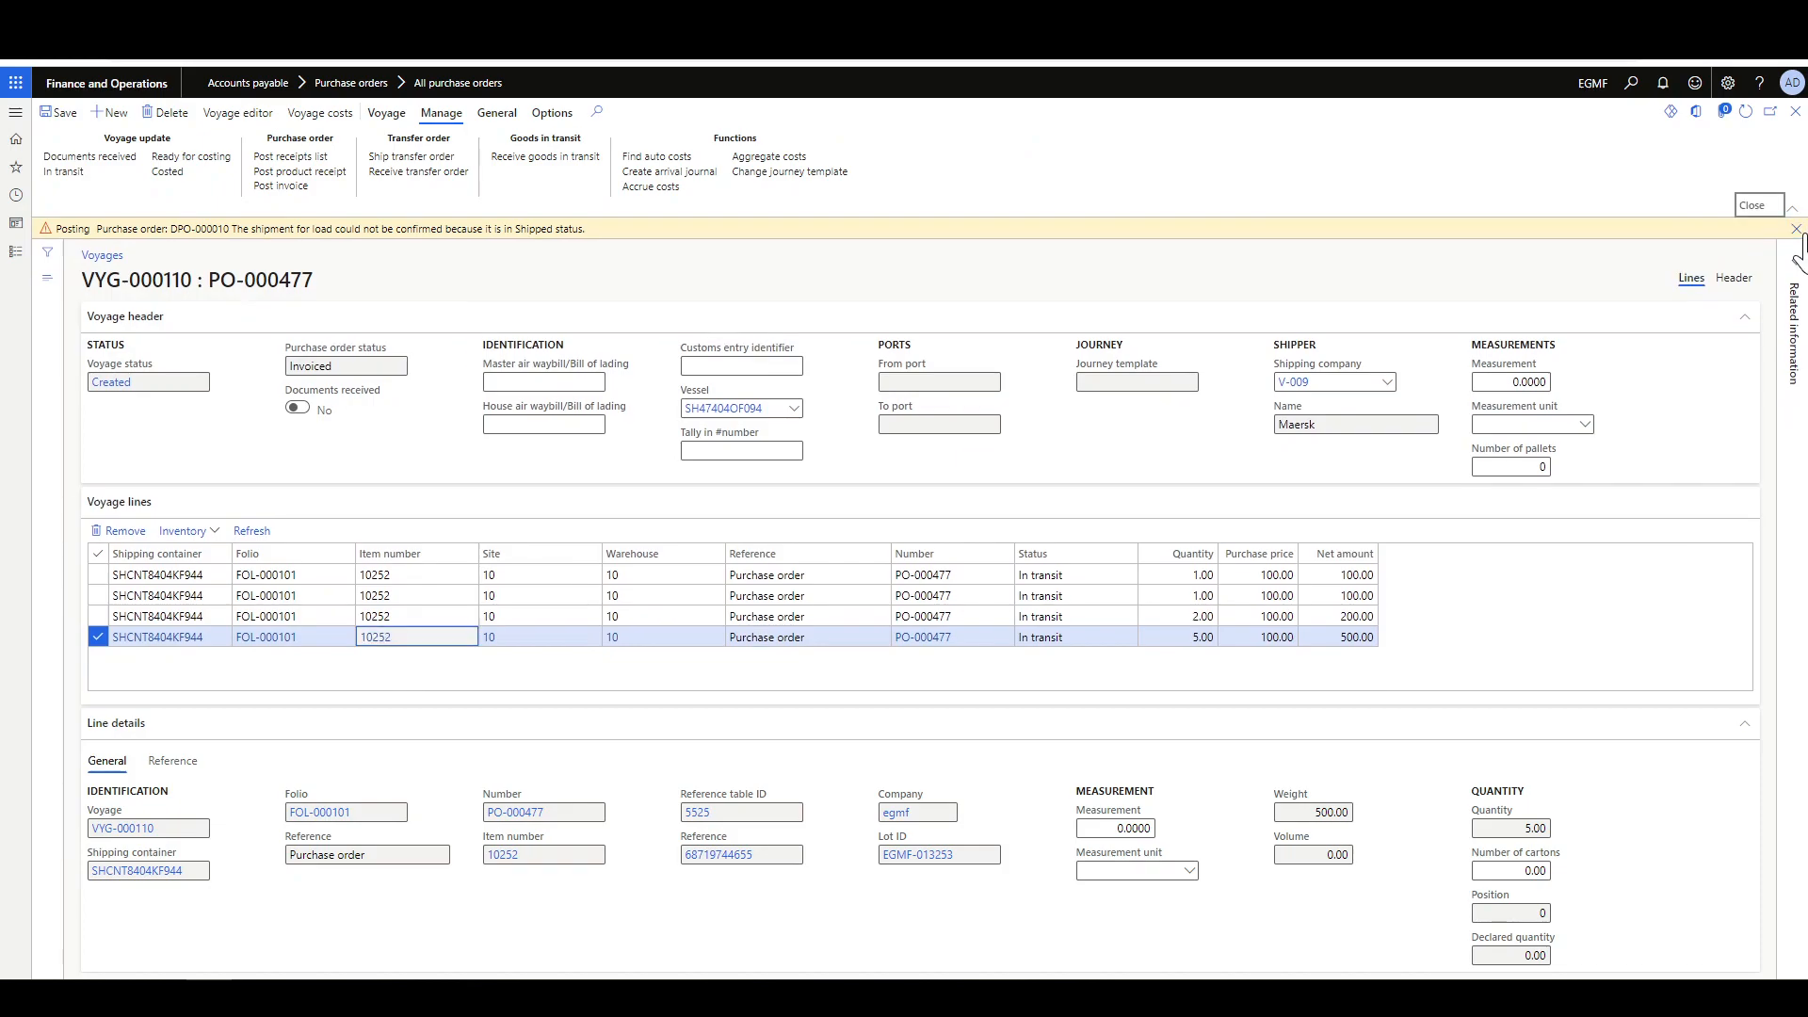
{"action": "left_click", "coordinate": [1796, 228]}
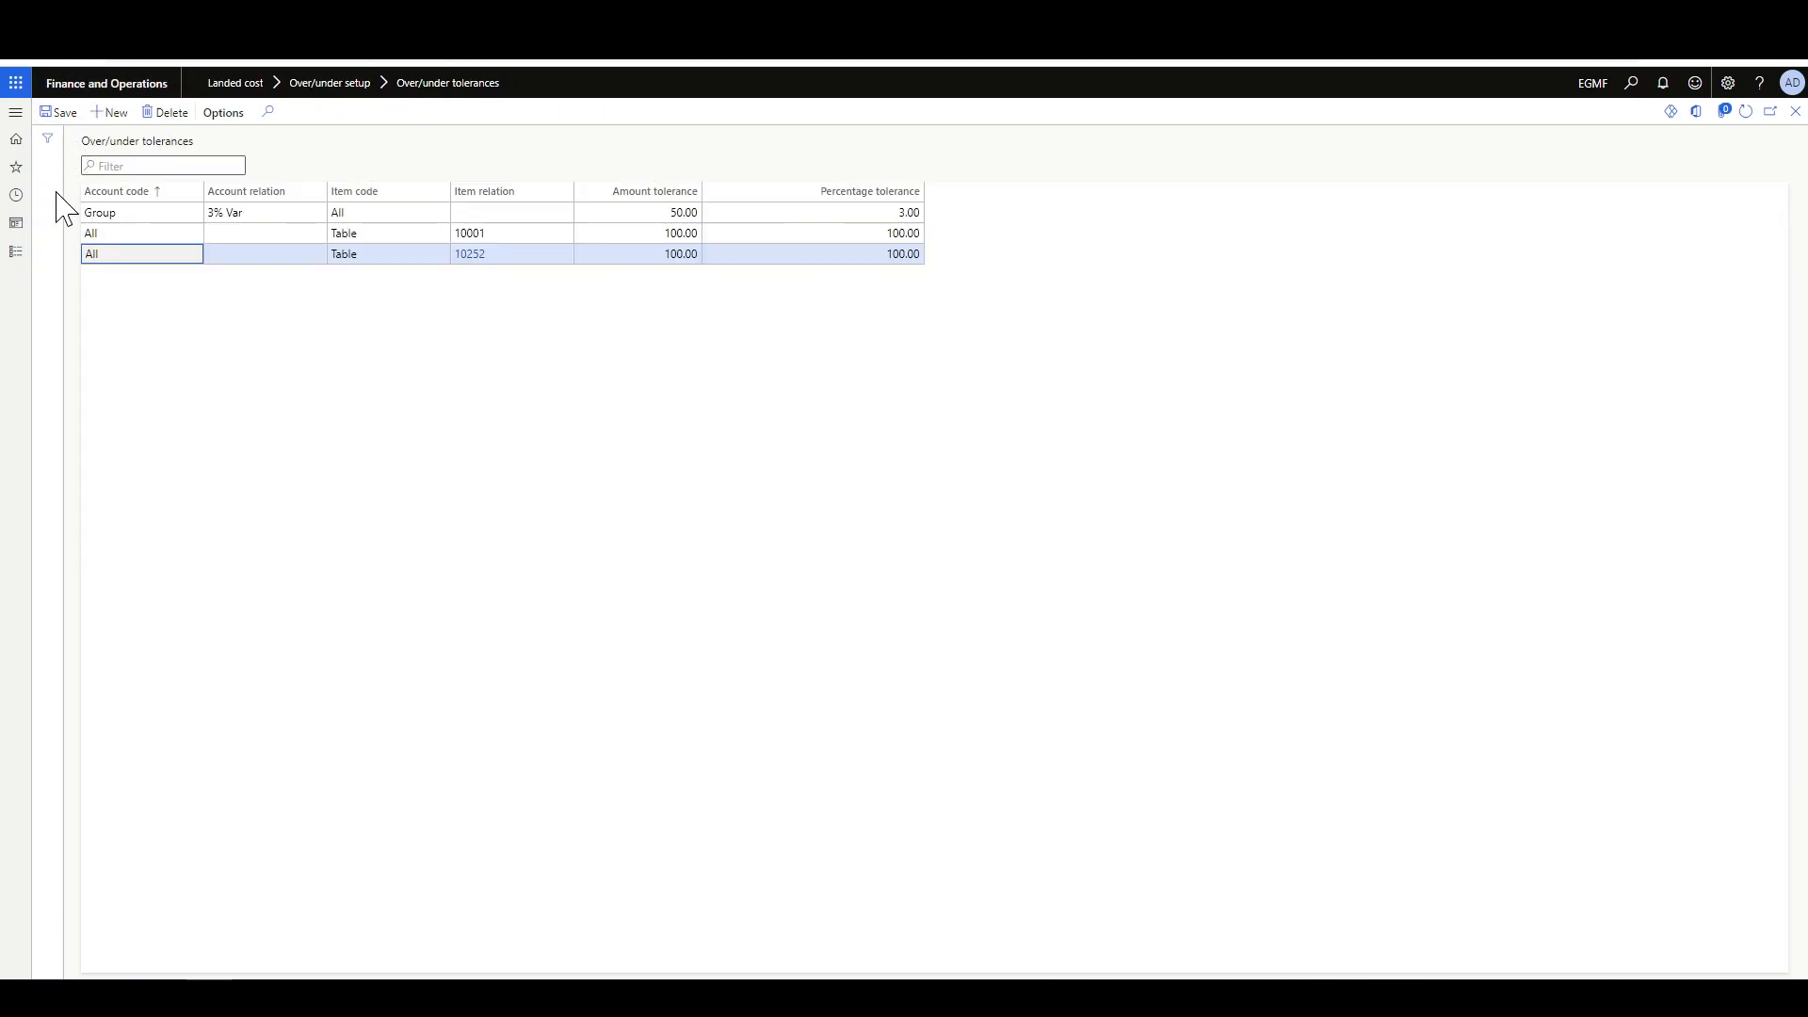
- Open the Over/under transactions inquiry in the Landed cost module
{"action": "left_click", "coordinate": [16, 252]}
{"action": "scroll", "coordinate": [89, 565], "scroll_direction": "down", "scroll_amount": 5}
{"action": "left_click", "coordinate": [63, 379]}
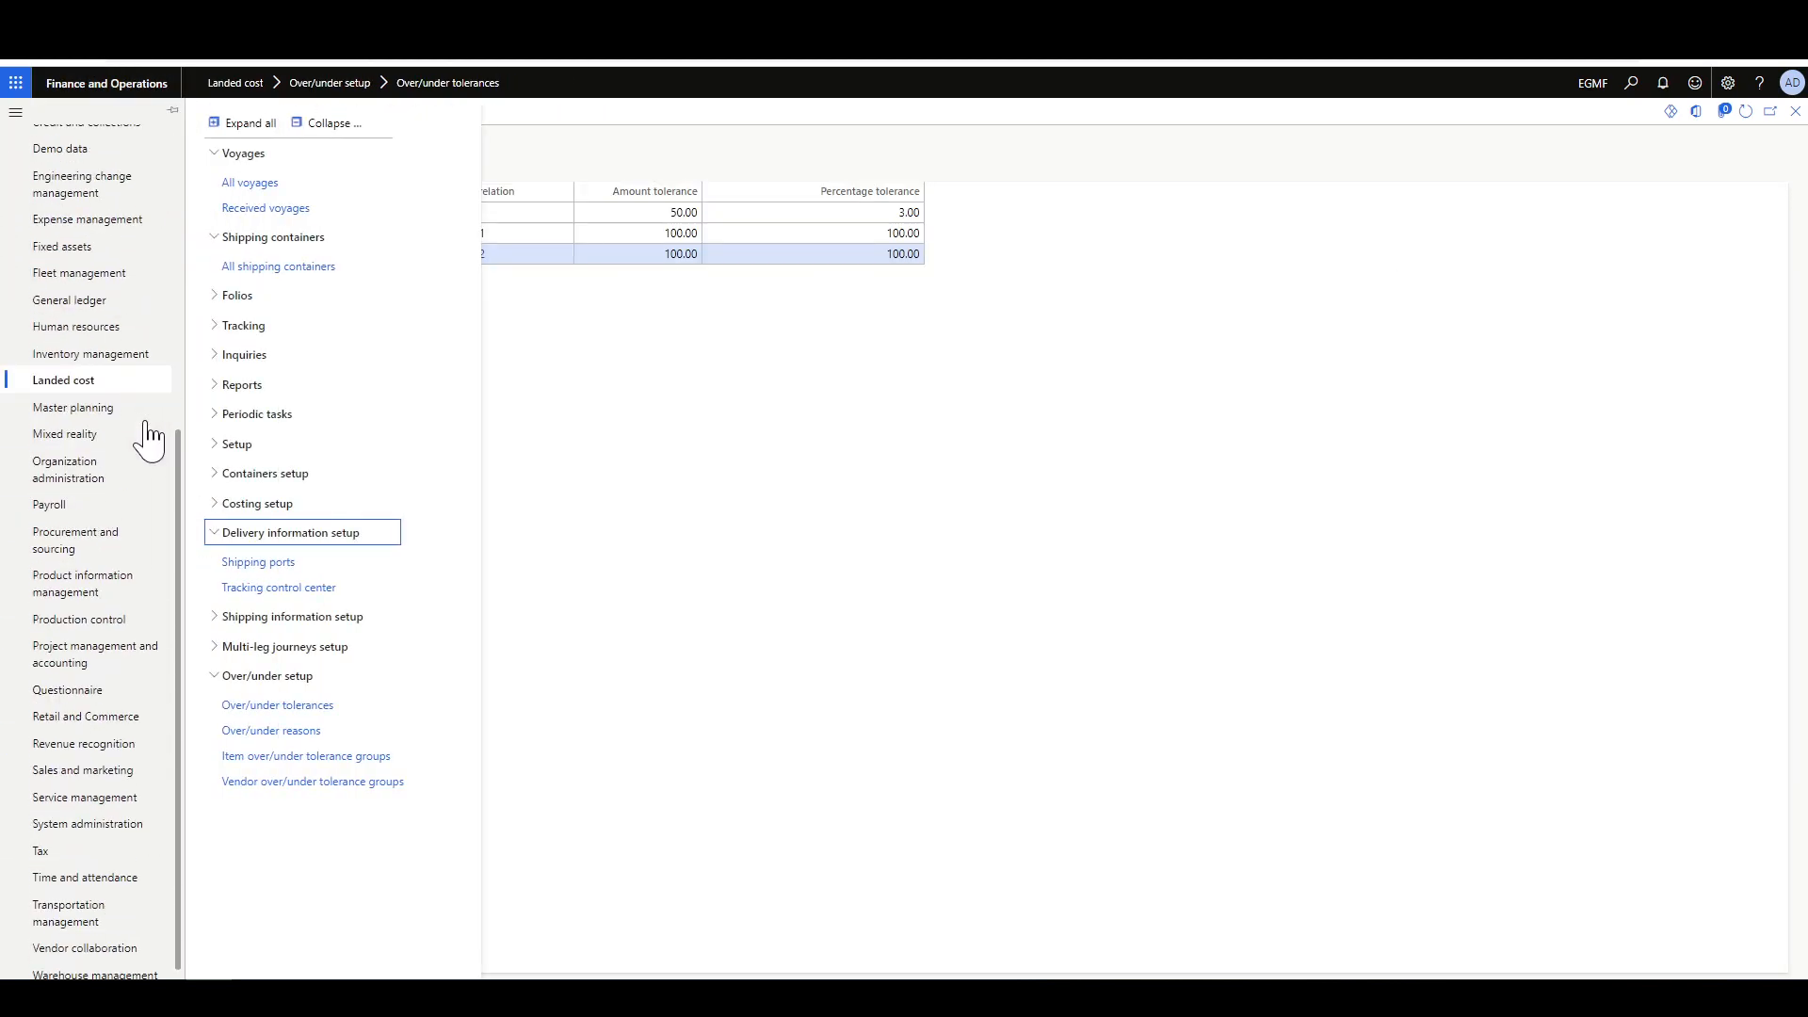
{"action": "left_click", "coordinate": [283, 359]}
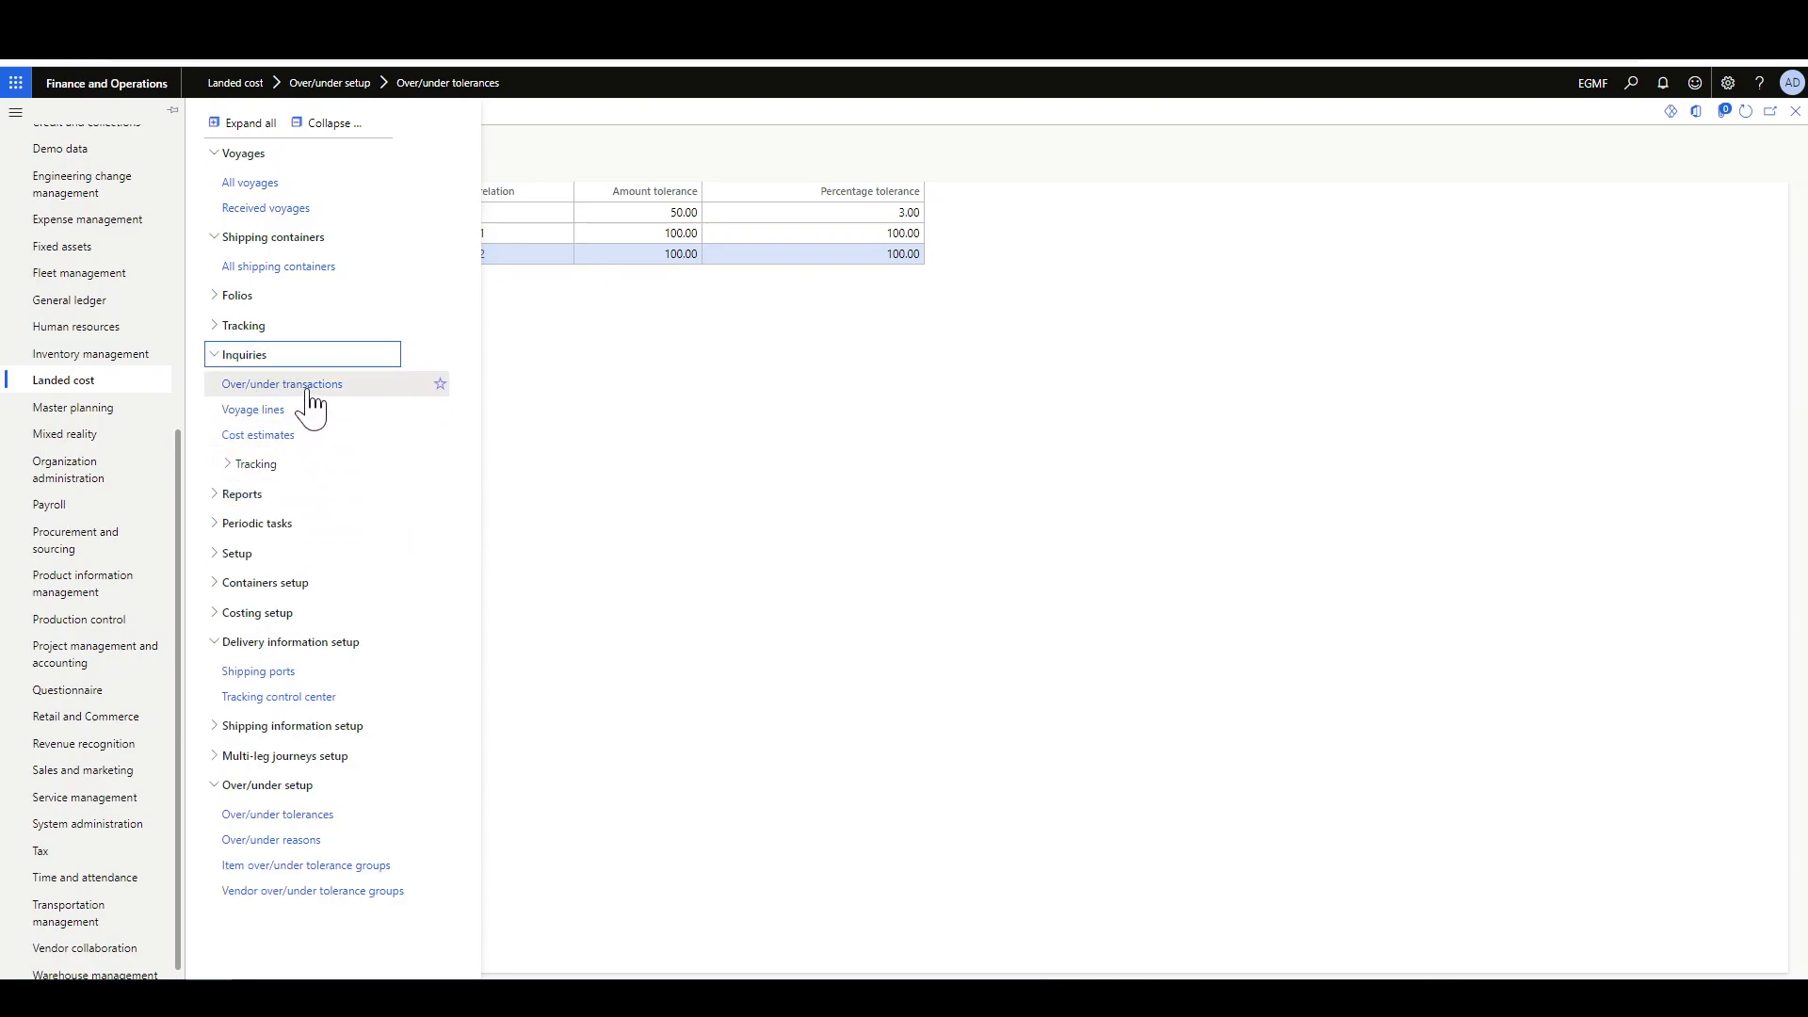
{"action": "left_click", "coordinate": [310, 385]}
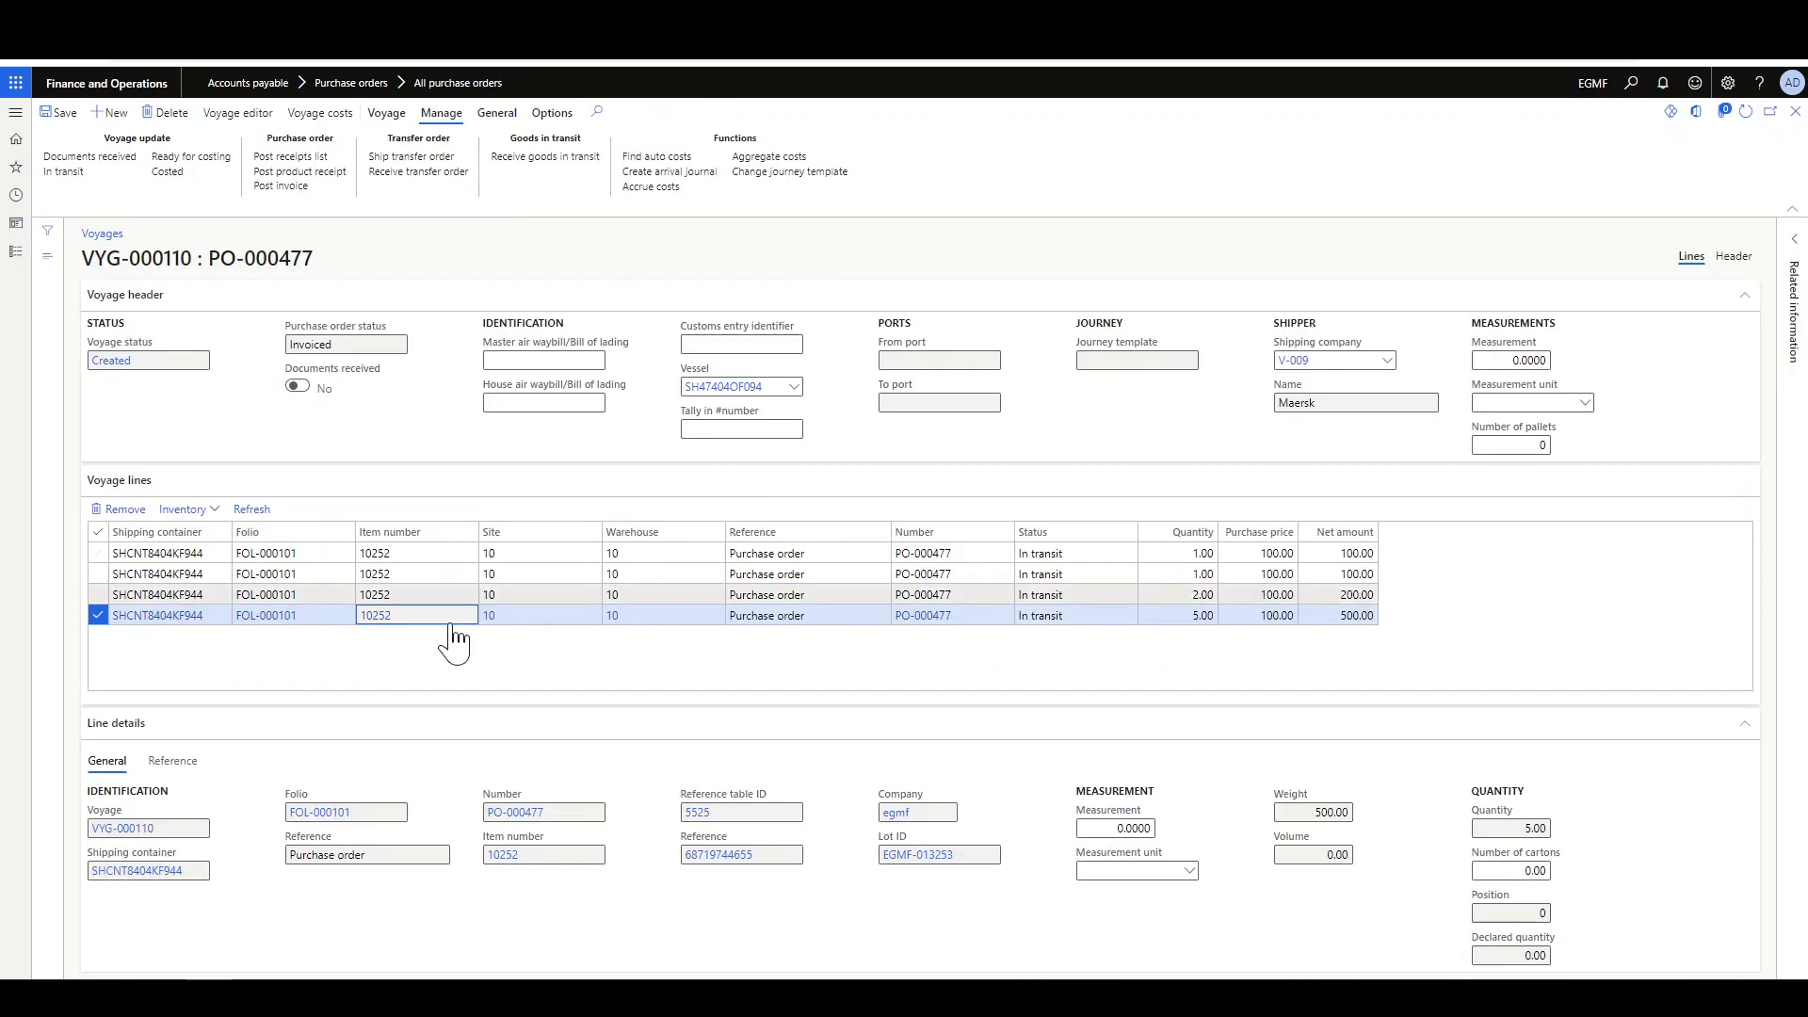
- Filter the over/under transactions by the voyage's purchase order number, PO-000477
{"action": "left_click", "coordinate": [493, 812]}
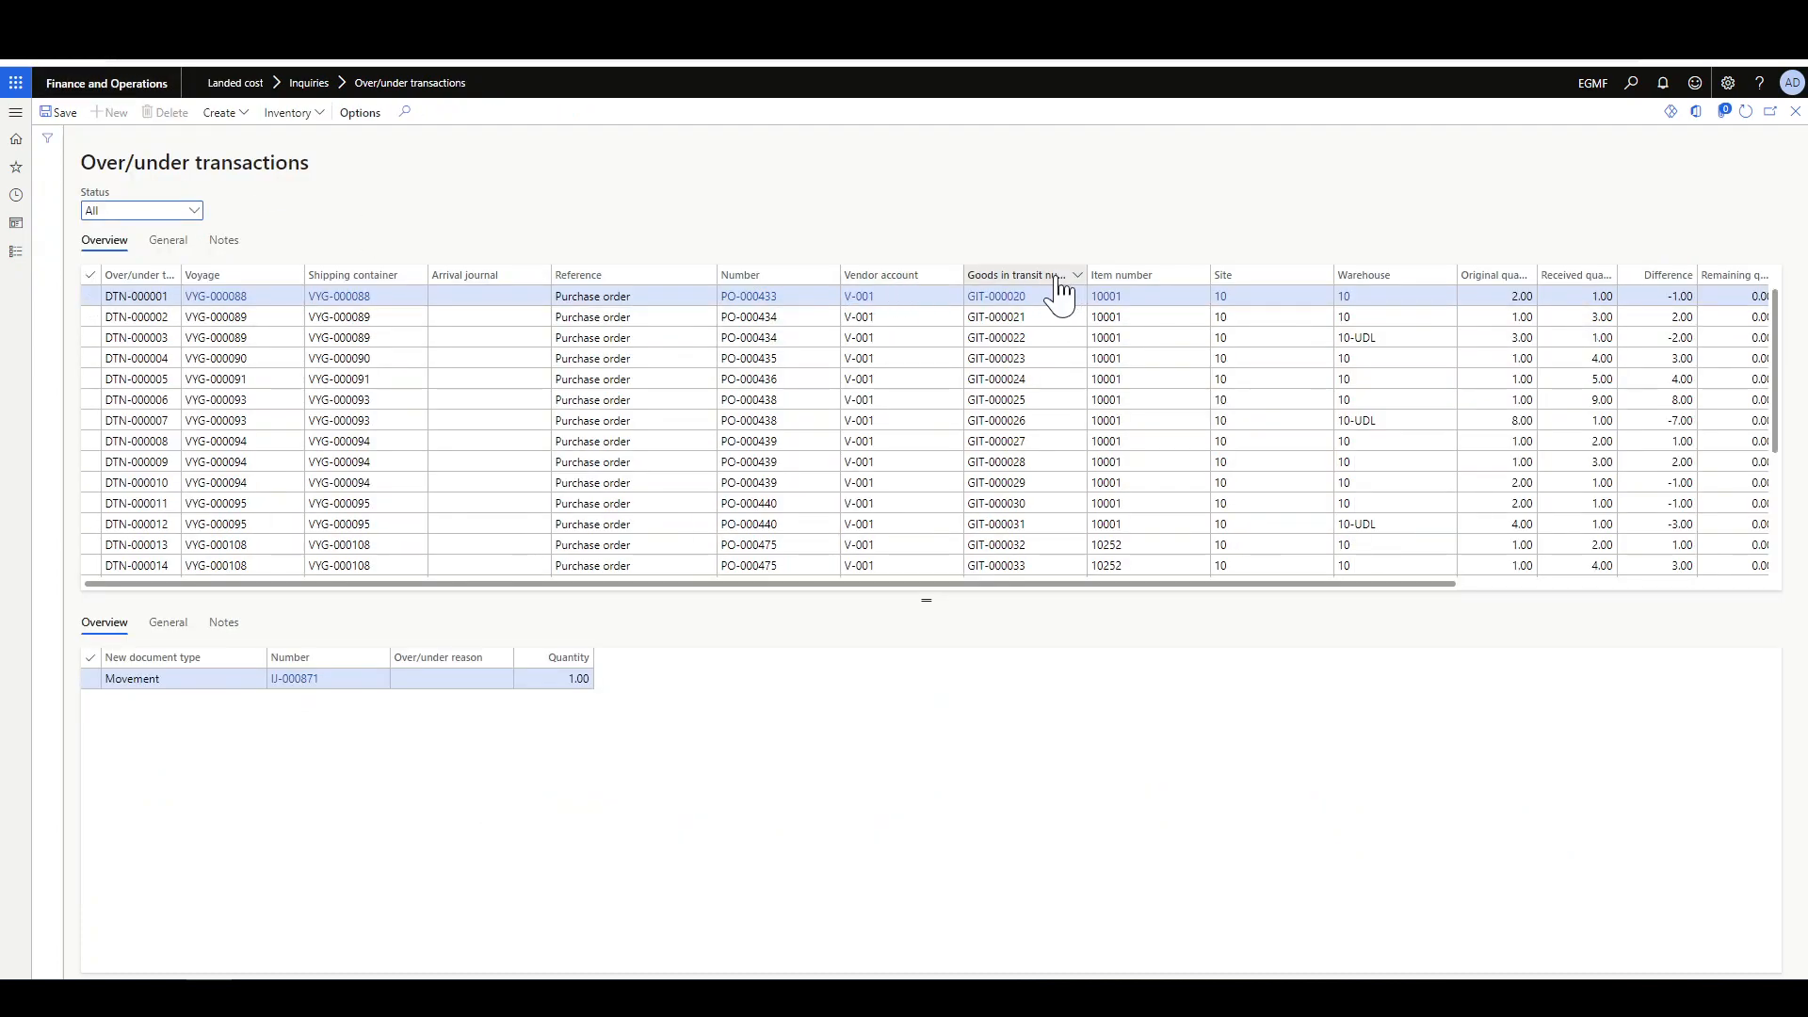
{"action": "left_click", "coordinate": [766, 280]}
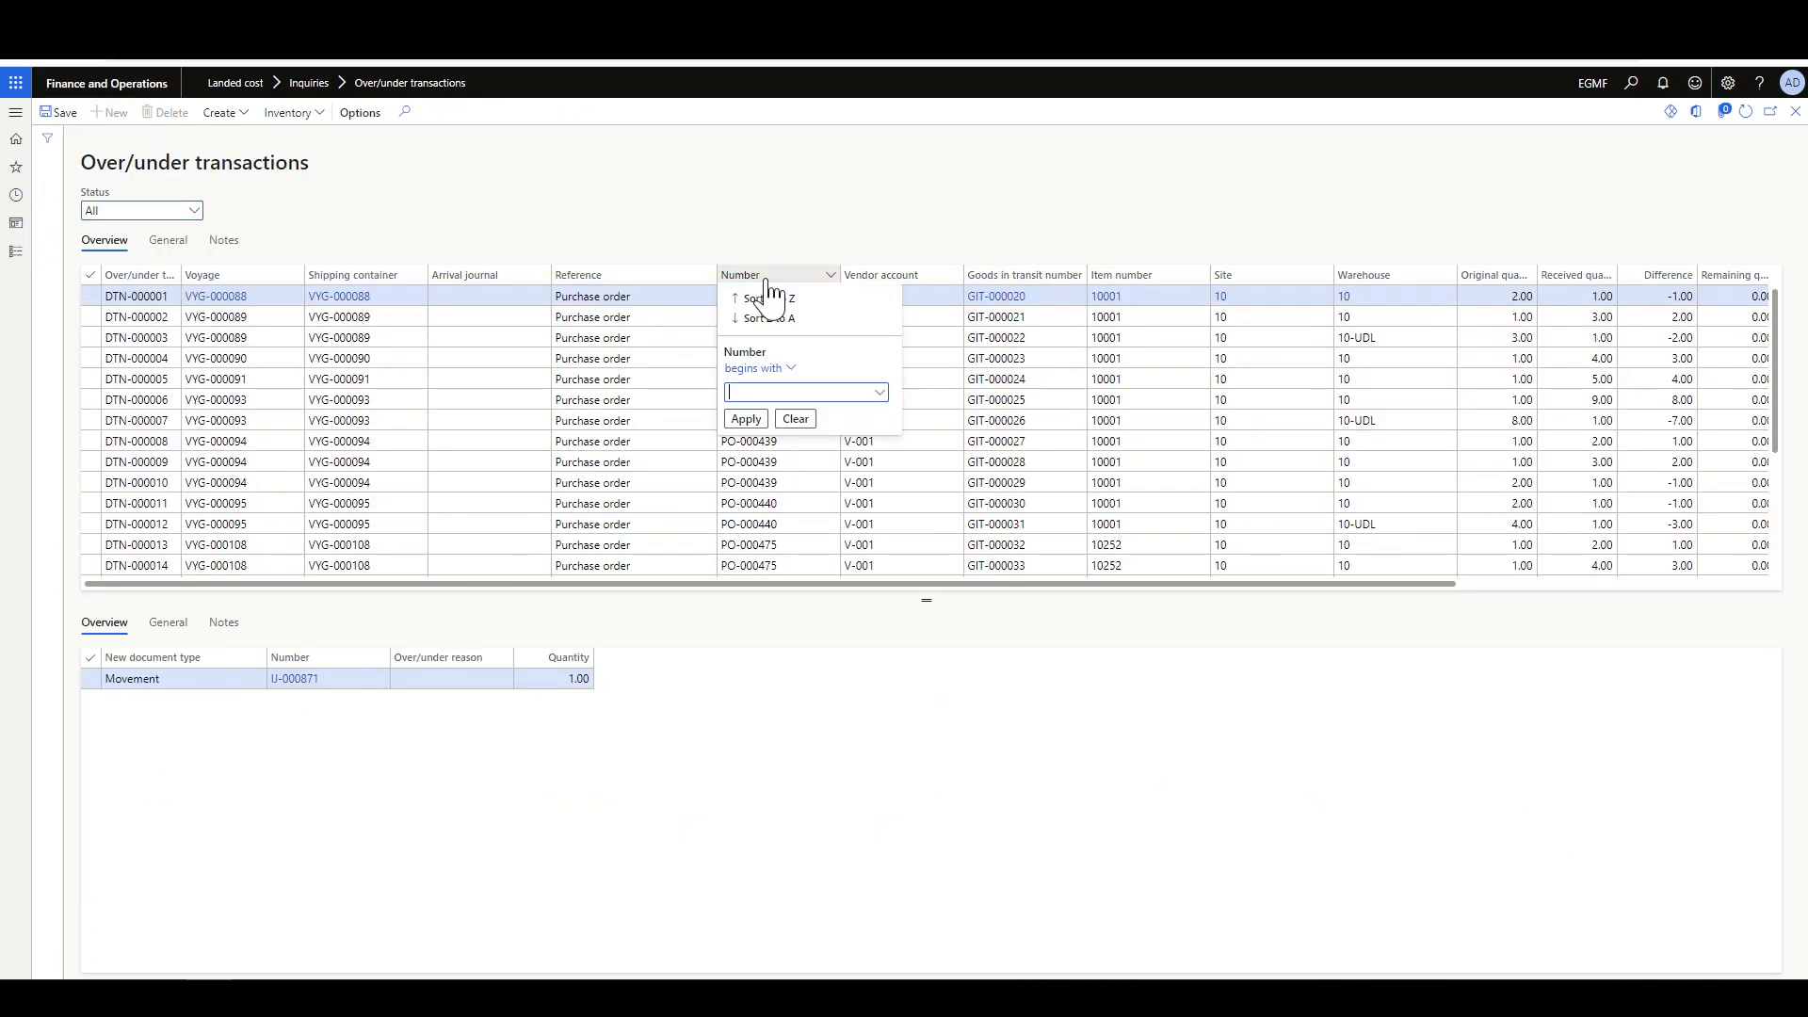
{"action": "left_click", "coordinate": [765, 280]}
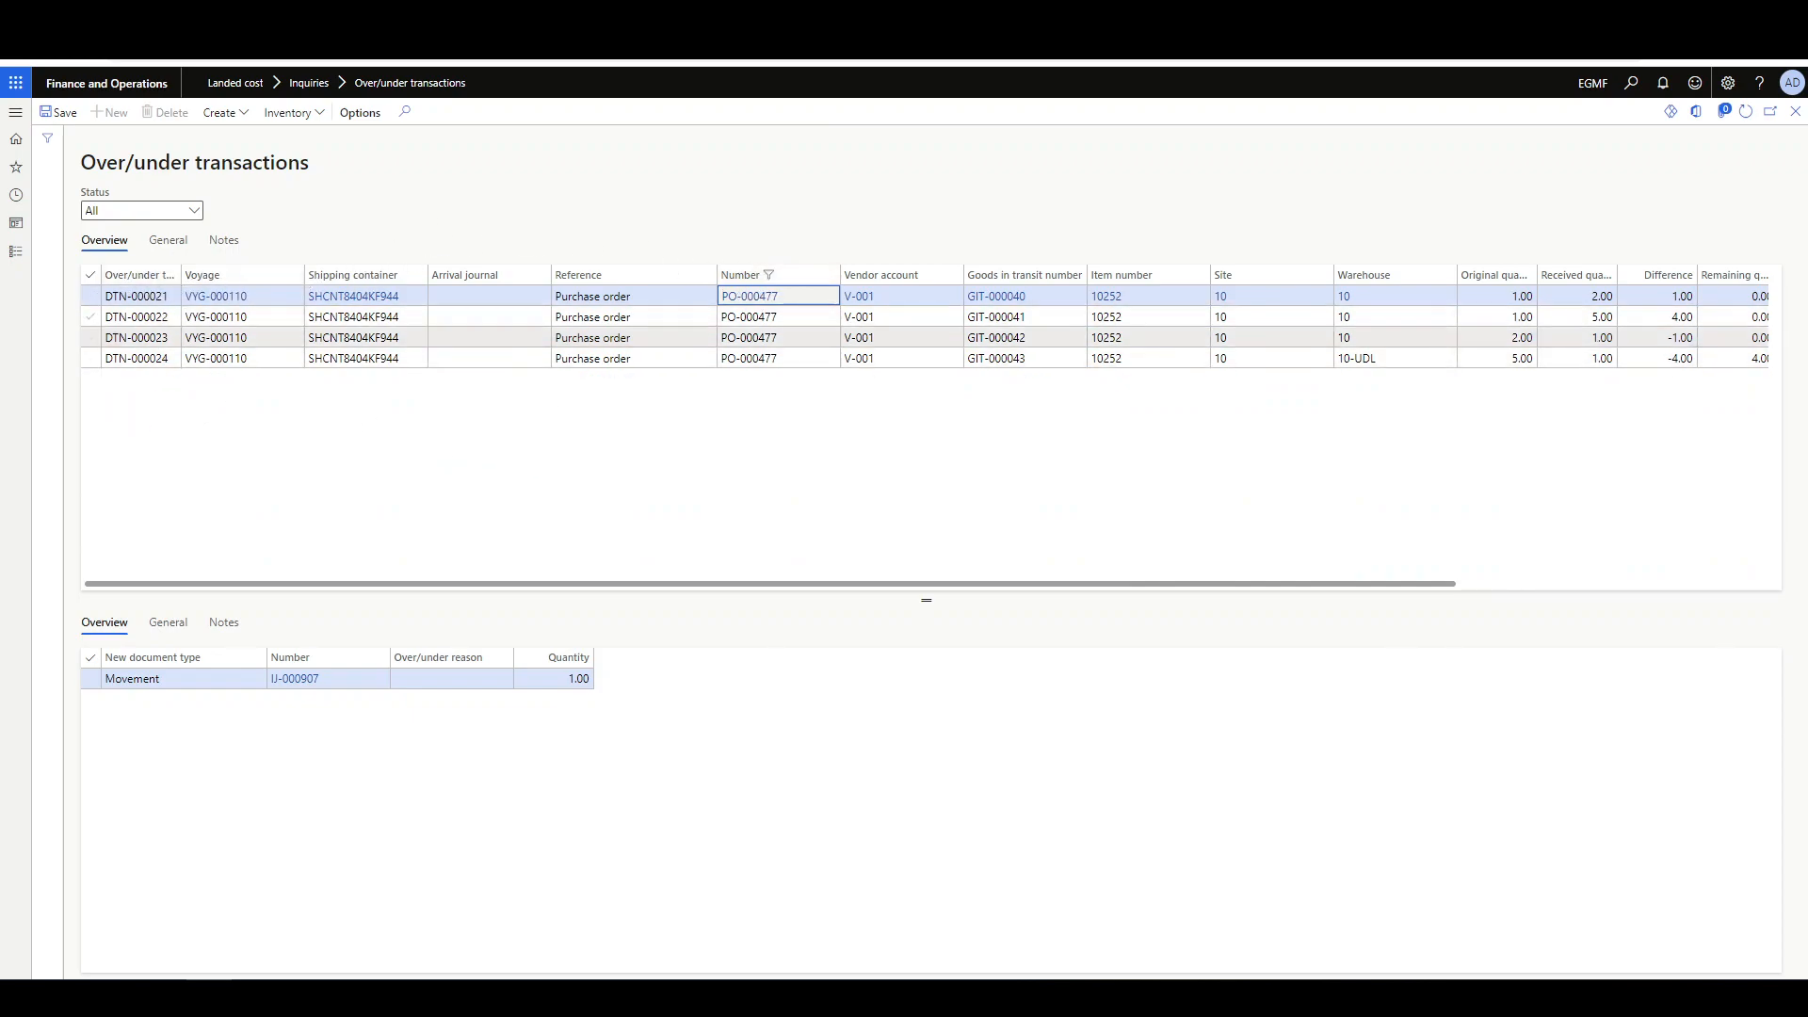
- Widen the over/under transaction number, Original quantity, Received quantity and Remaining quantity columns to show their full headings
{"action": "left_click_drag", "start_coordinate": [177, 274], "coordinate": [233, 274]}
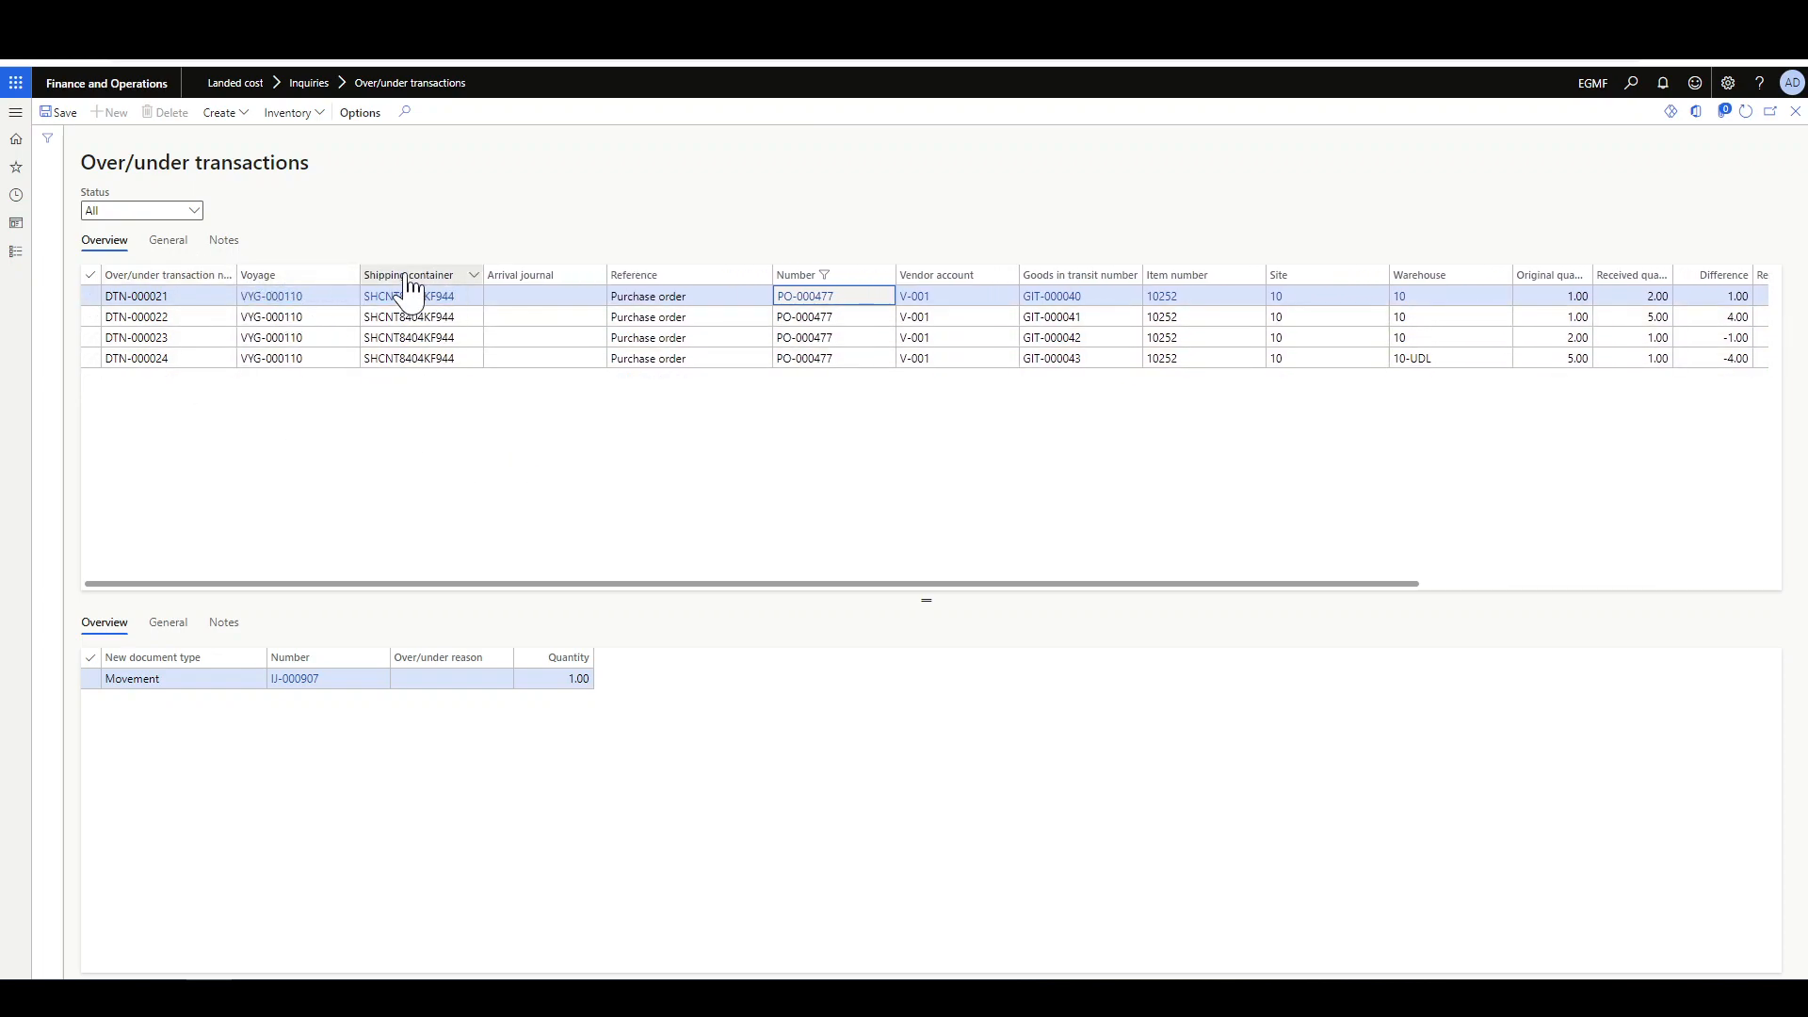
{"action": "left_click_drag", "start_coordinate": [763, 584], "coordinate": [880, 585]}
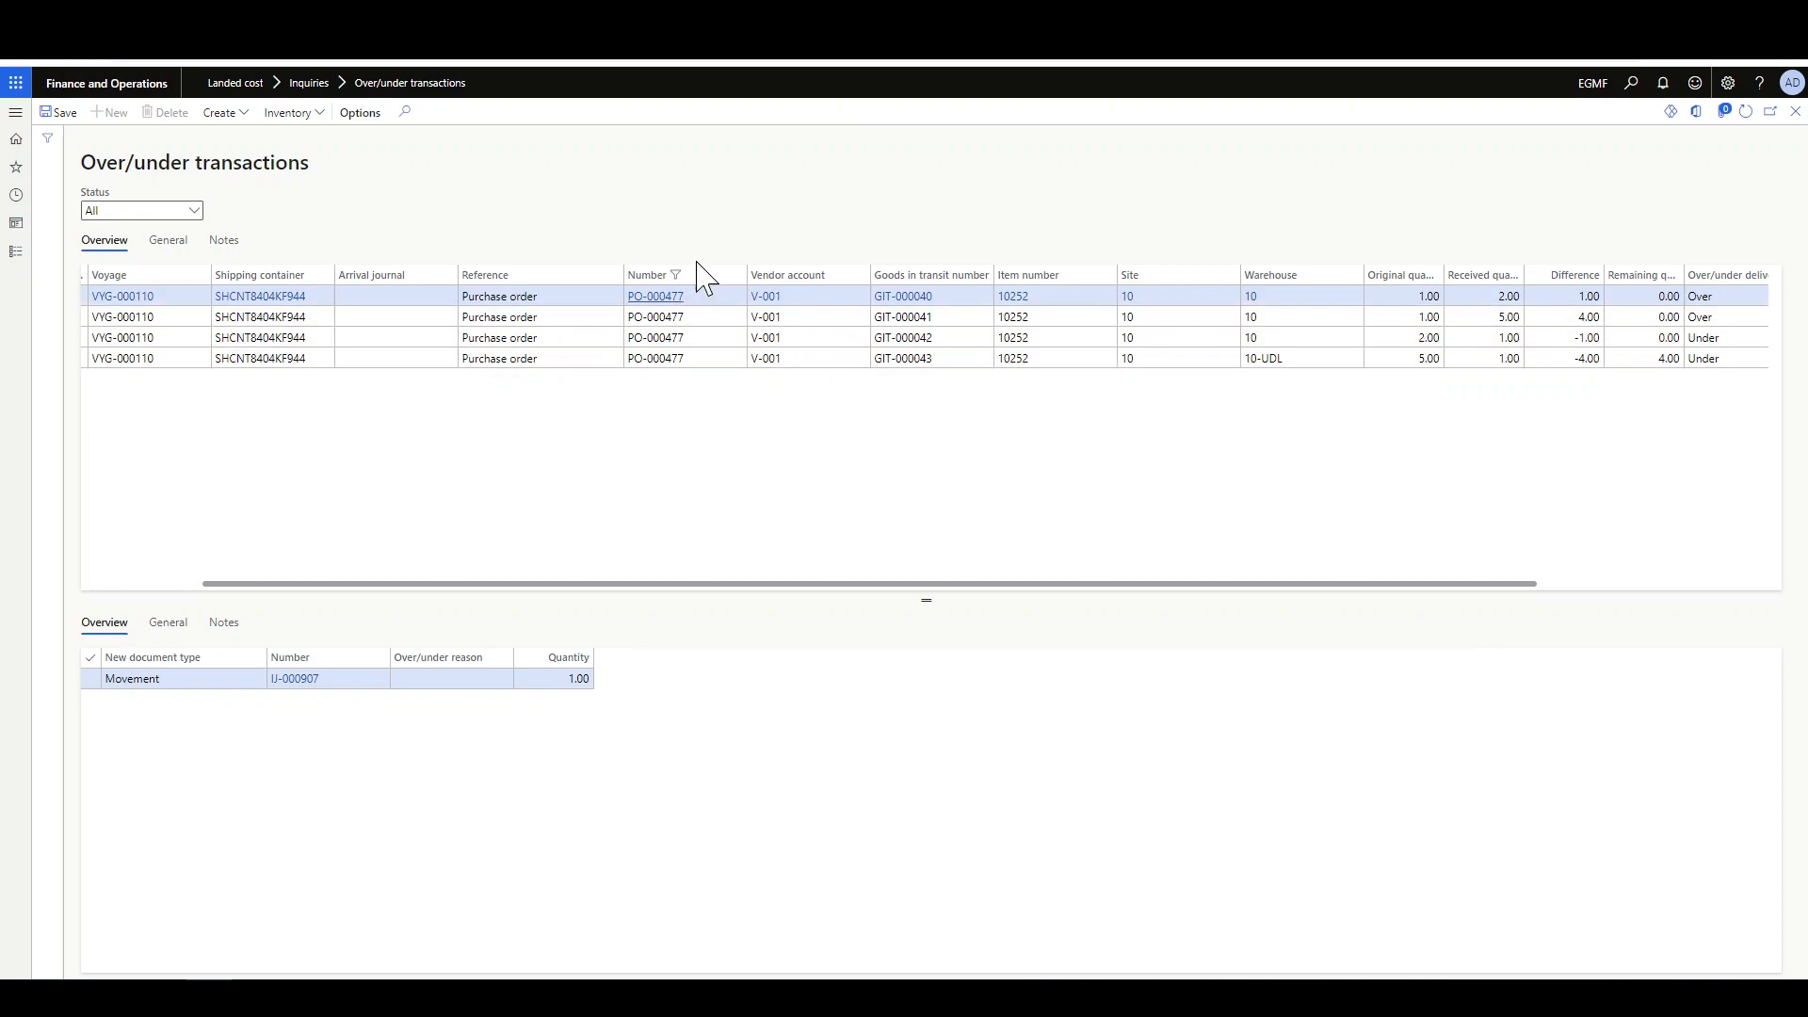
{"action": "left_click_drag", "start_coordinate": [1082, 586], "coordinate": [1311, 585]}
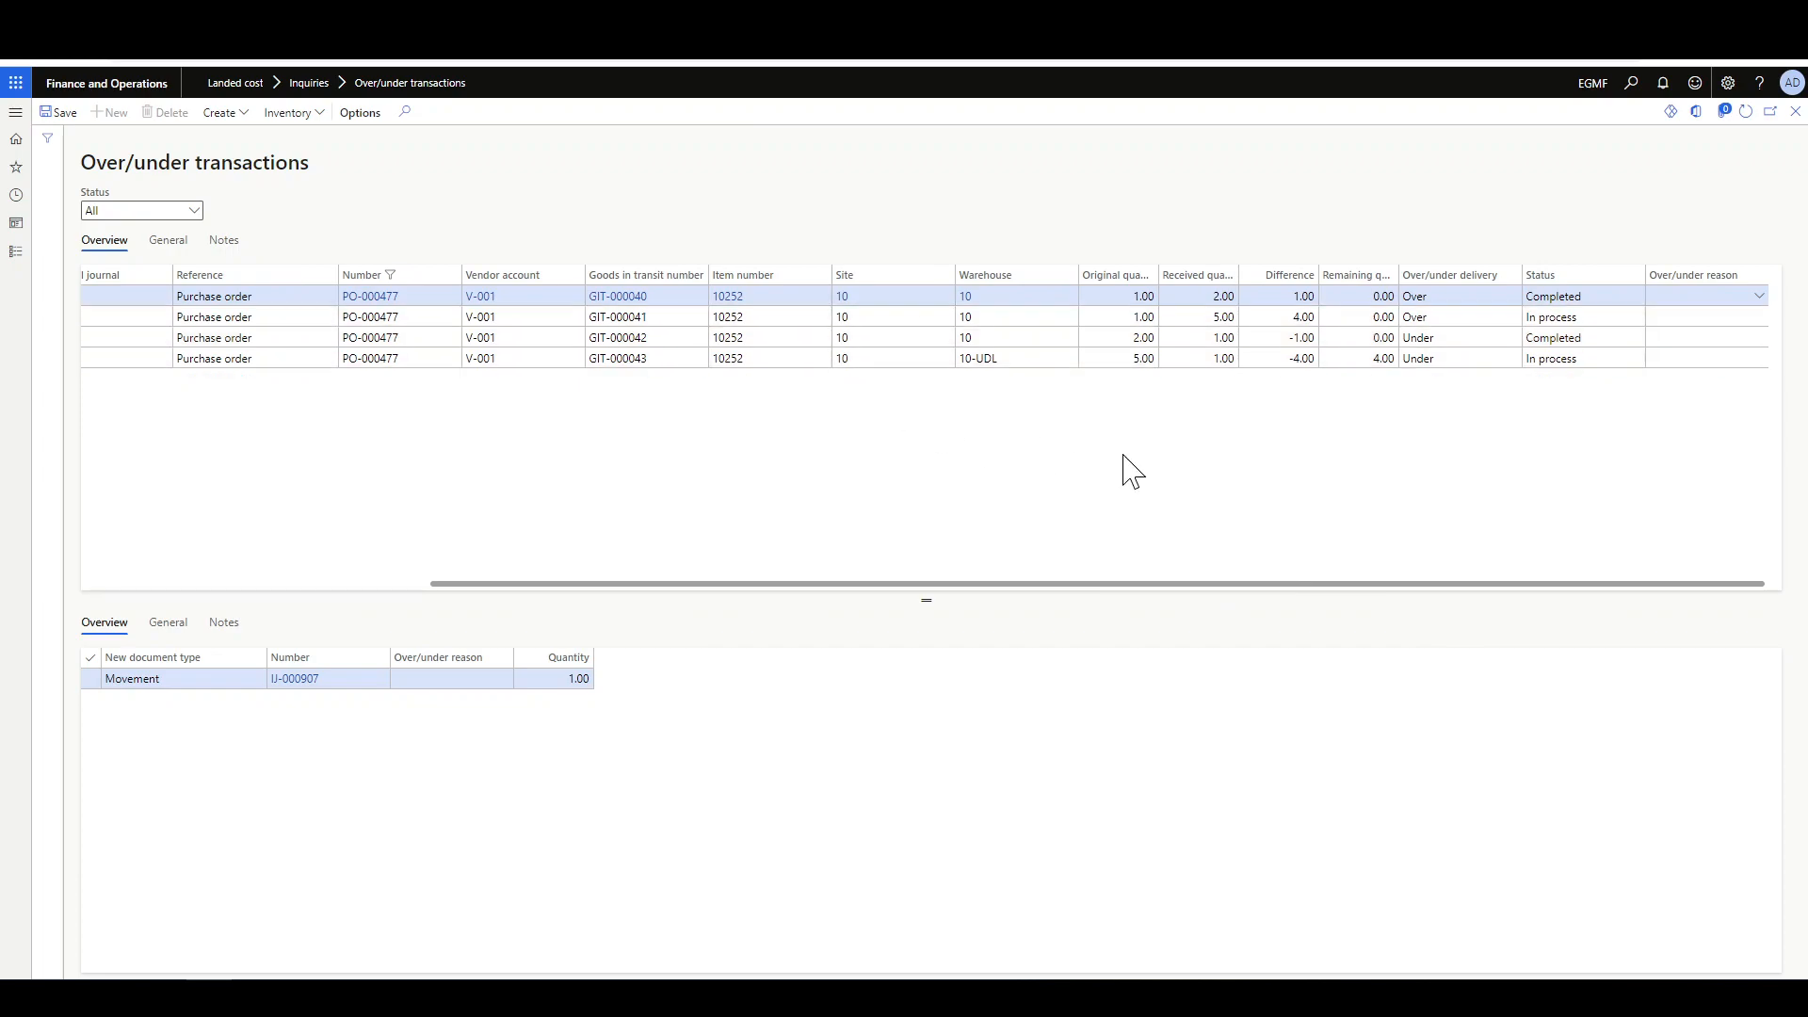
{"action": "left_click_drag", "start_coordinate": [1158, 274], "coordinate": [1196, 274]}
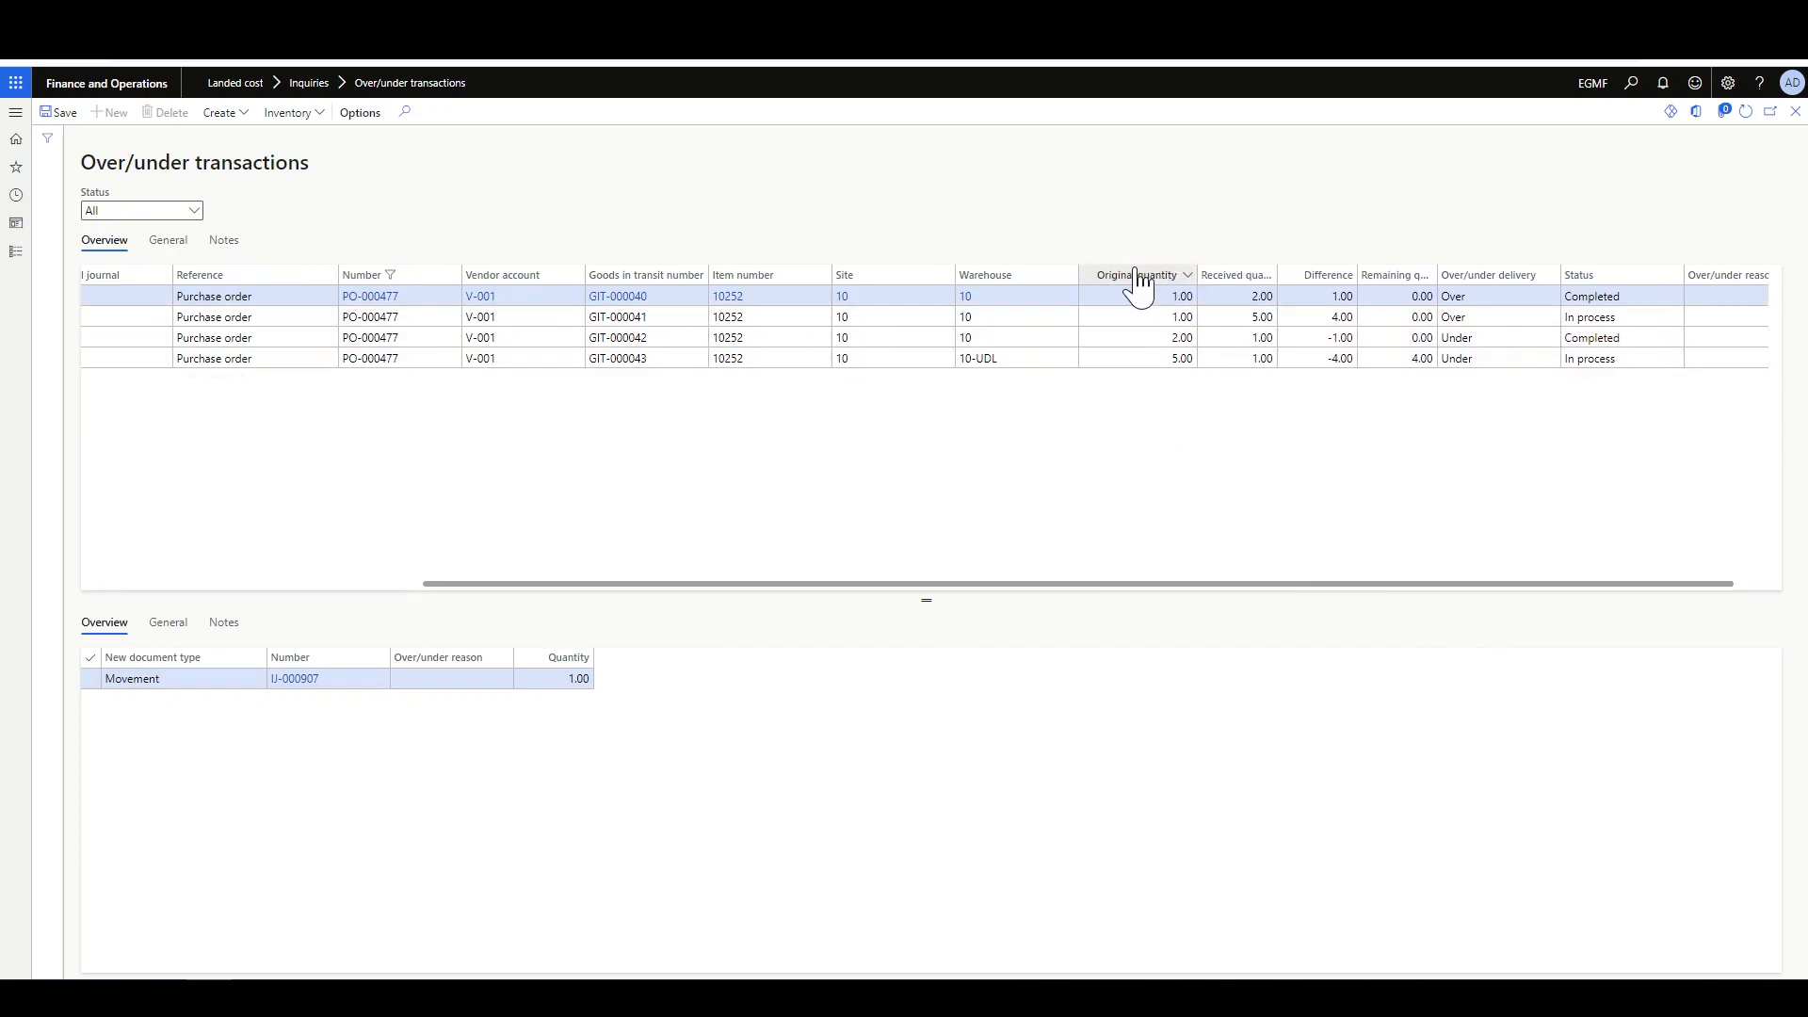
{"action": "left_click_drag", "start_coordinate": [1277, 273], "coordinate": [1315, 273]}
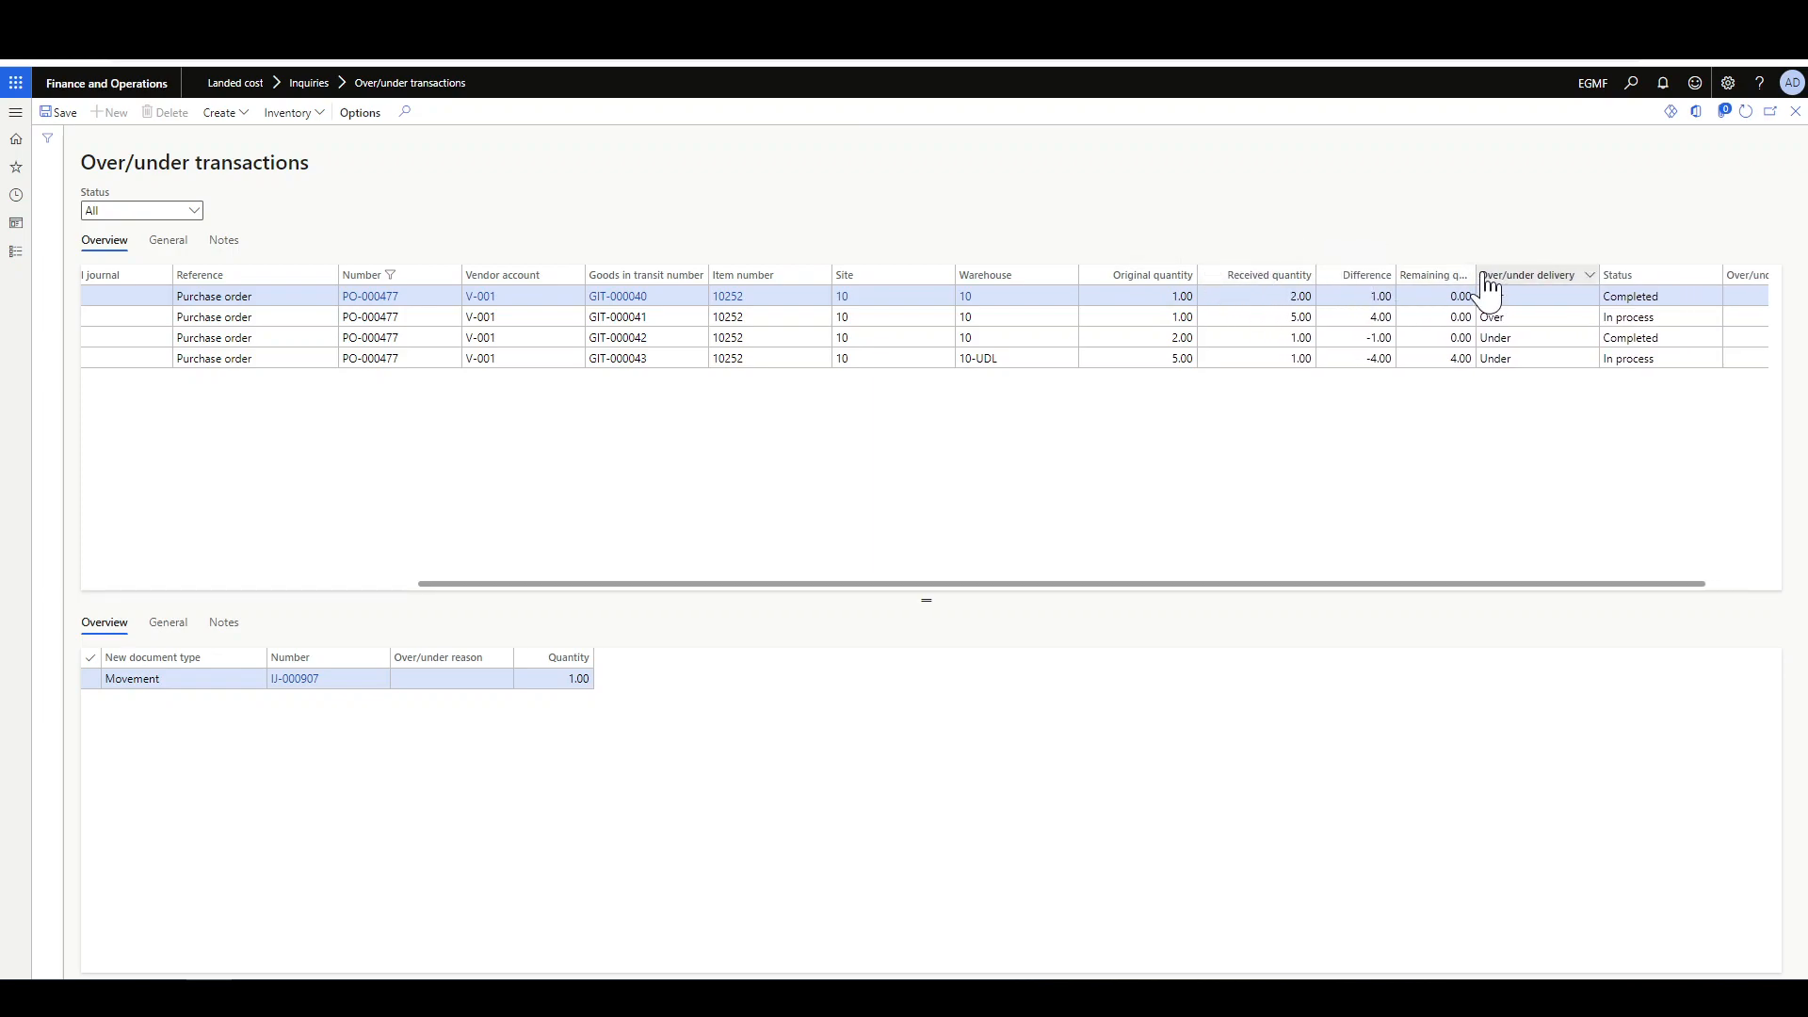
{"action": "left_click_drag", "start_coordinate": [1475, 274], "coordinate": [1541, 274]}
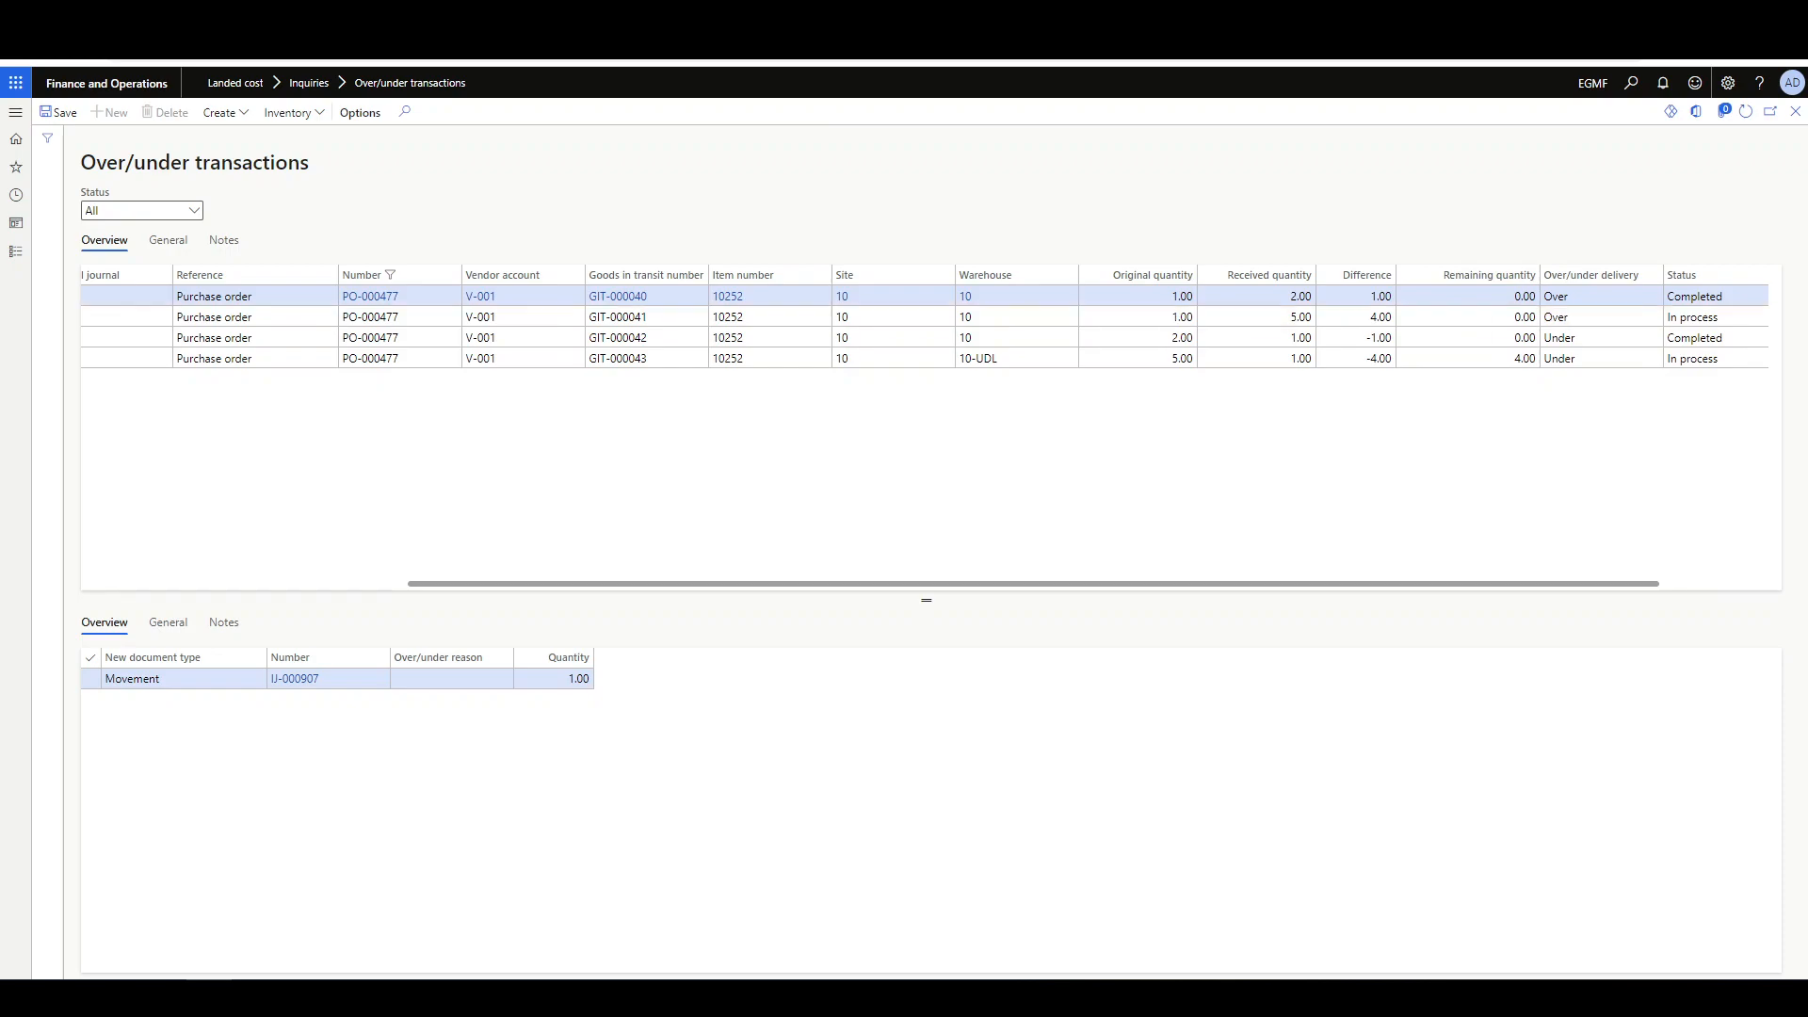
- Review the delivery type, status and related document of the transactions for GIT-000040, GIT-000041 and GIT-000042
{"action": "left_click", "coordinate": [1460, 296]}
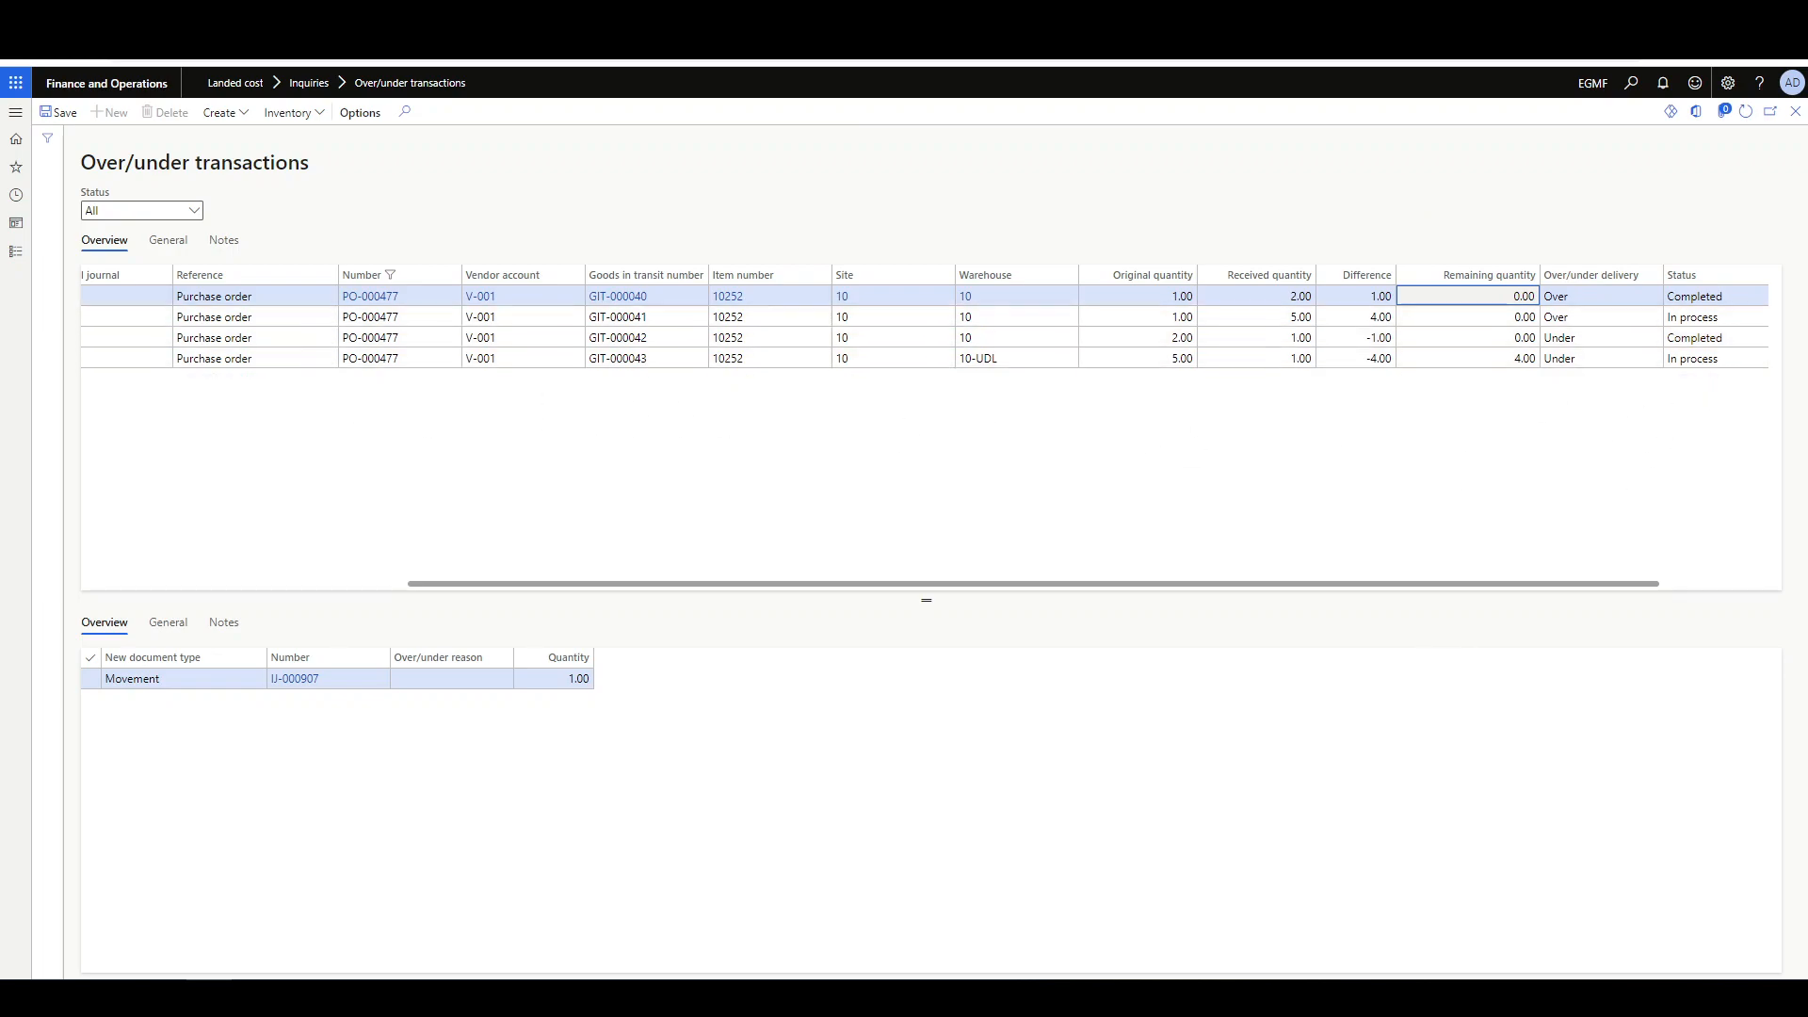
{"action": "left_click", "coordinate": [1602, 318]}
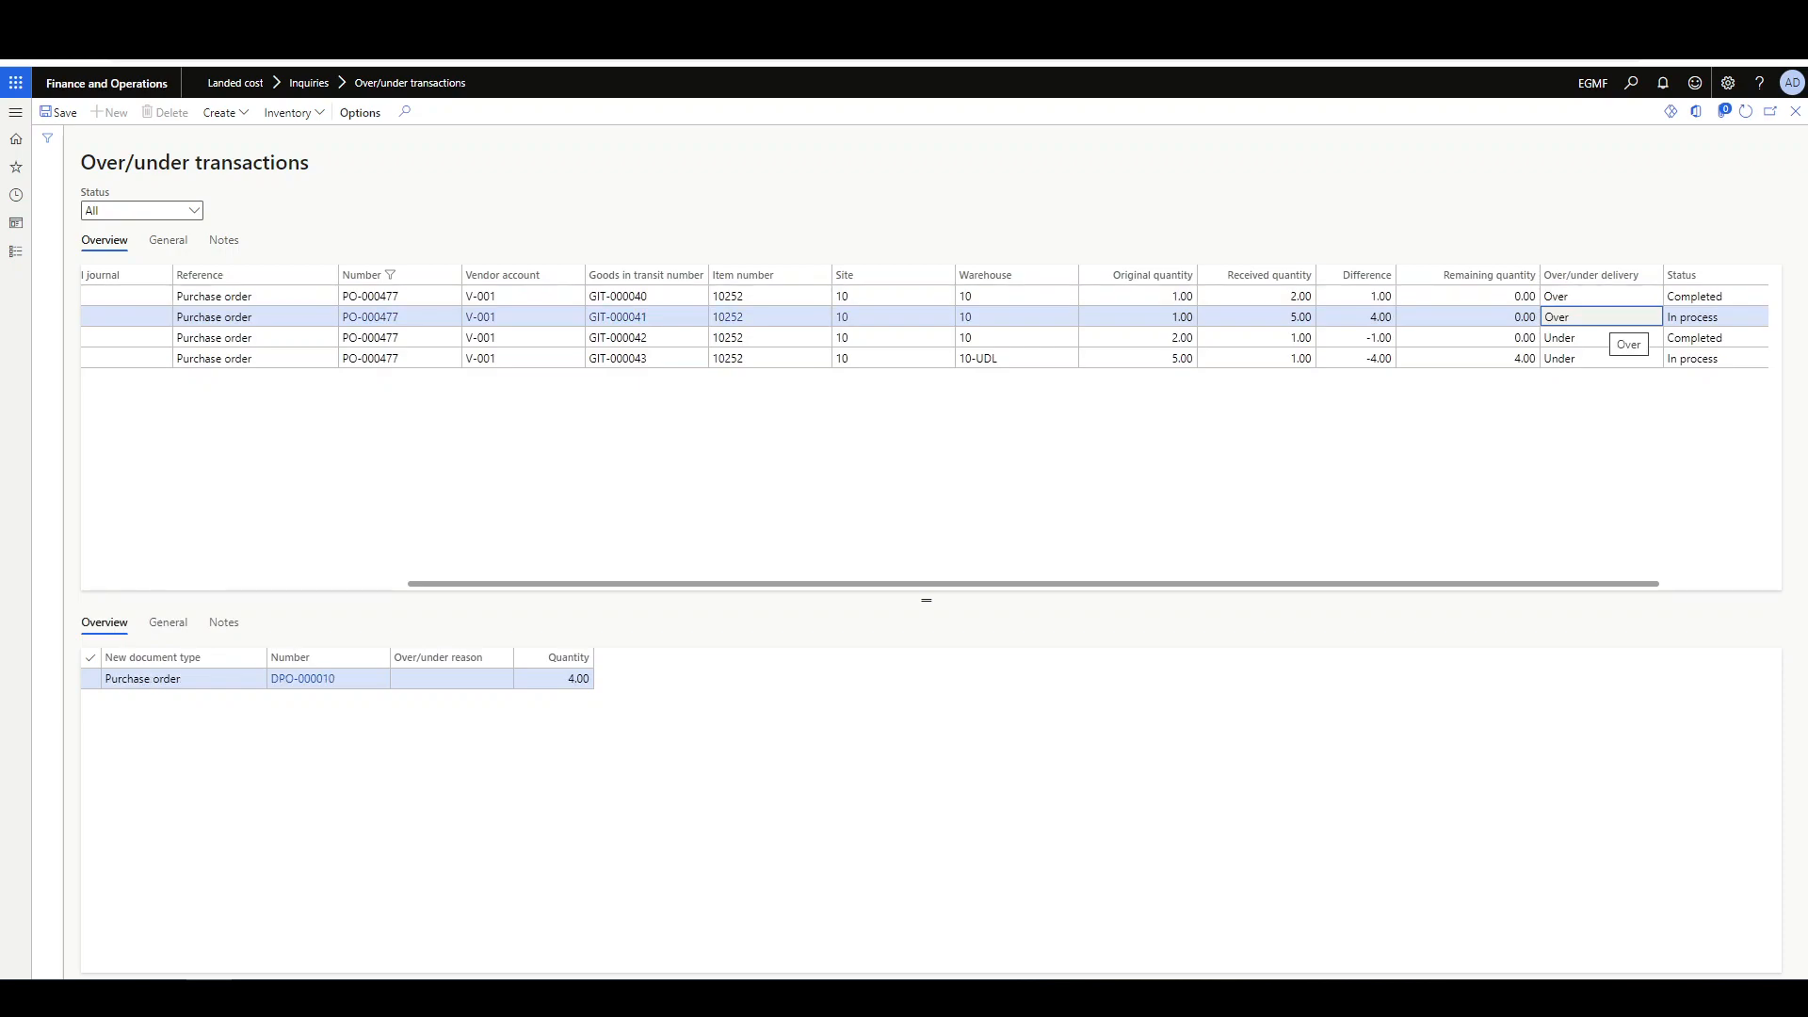
{"action": "left_click", "coordinate": [1600, 337]}
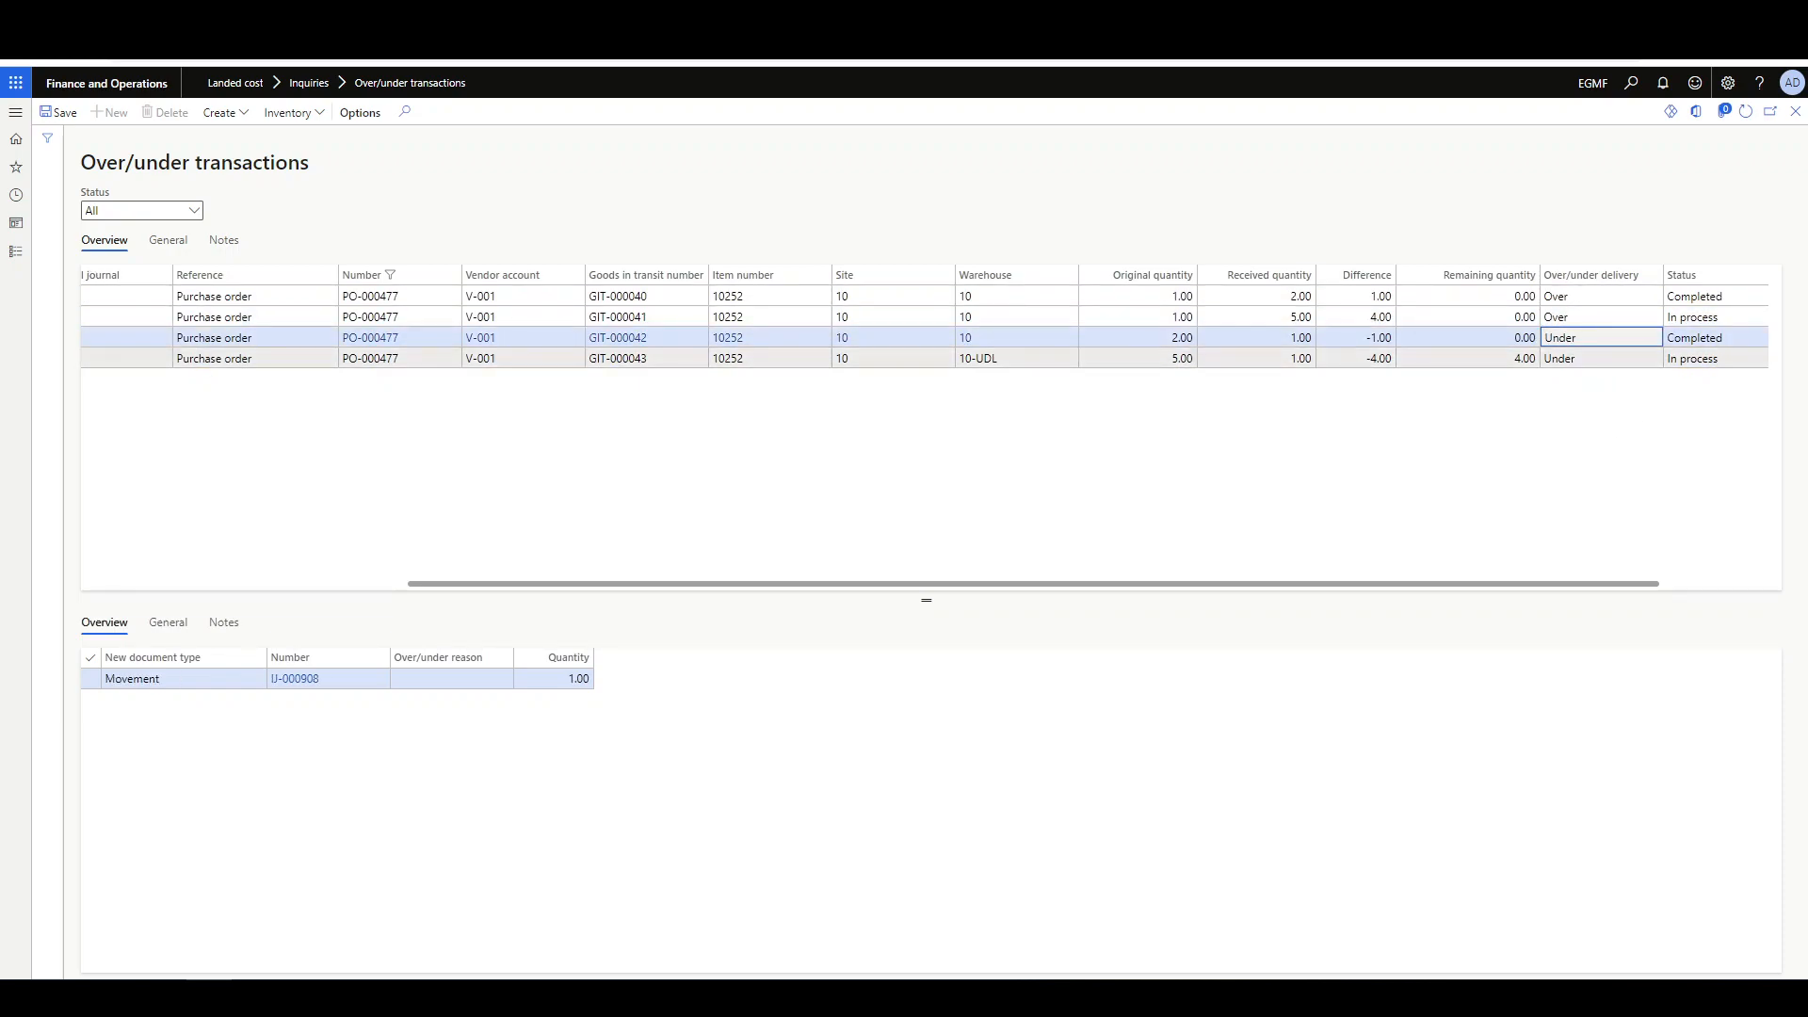
{"action": "scroll", "coordinate": [1688, 440], "scroll_direction": "right", "scroll_amount": 3}
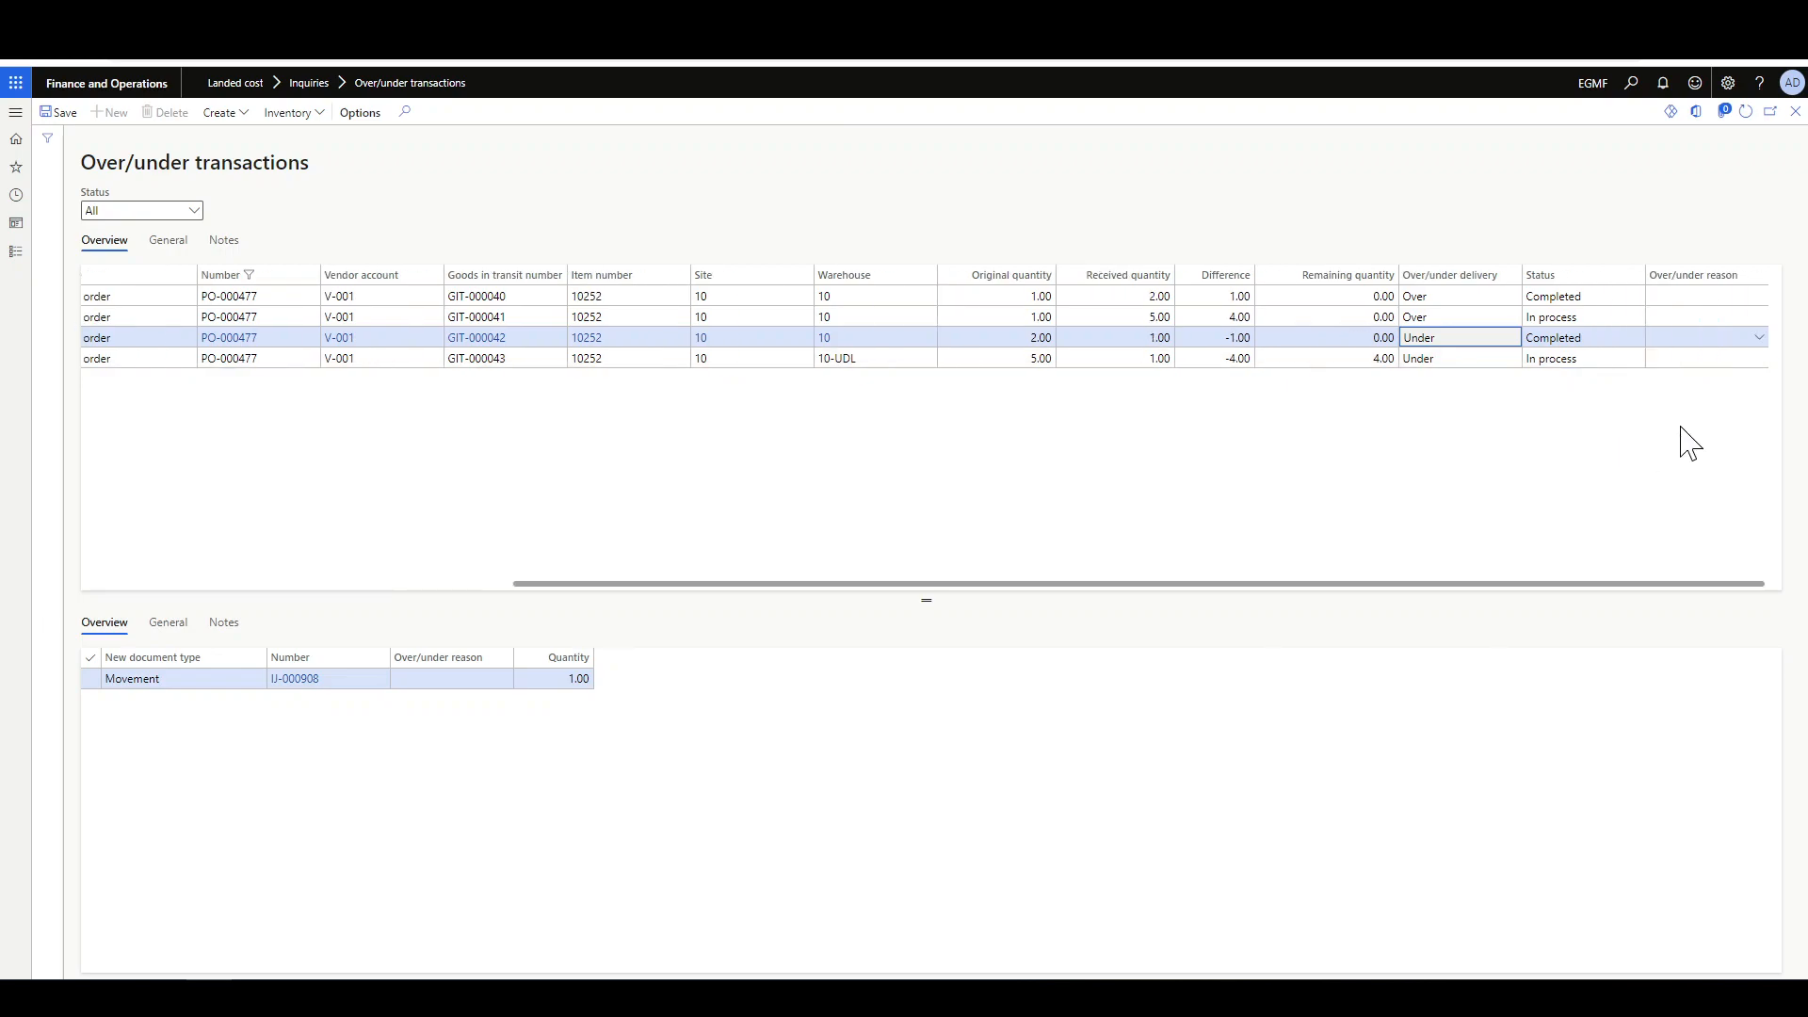
- Enlarge the related documents area and inspect the movement journals linked to GIT-000040 and GIT-000042
{"action": "left_click", "coordinate": [1558, 296]}
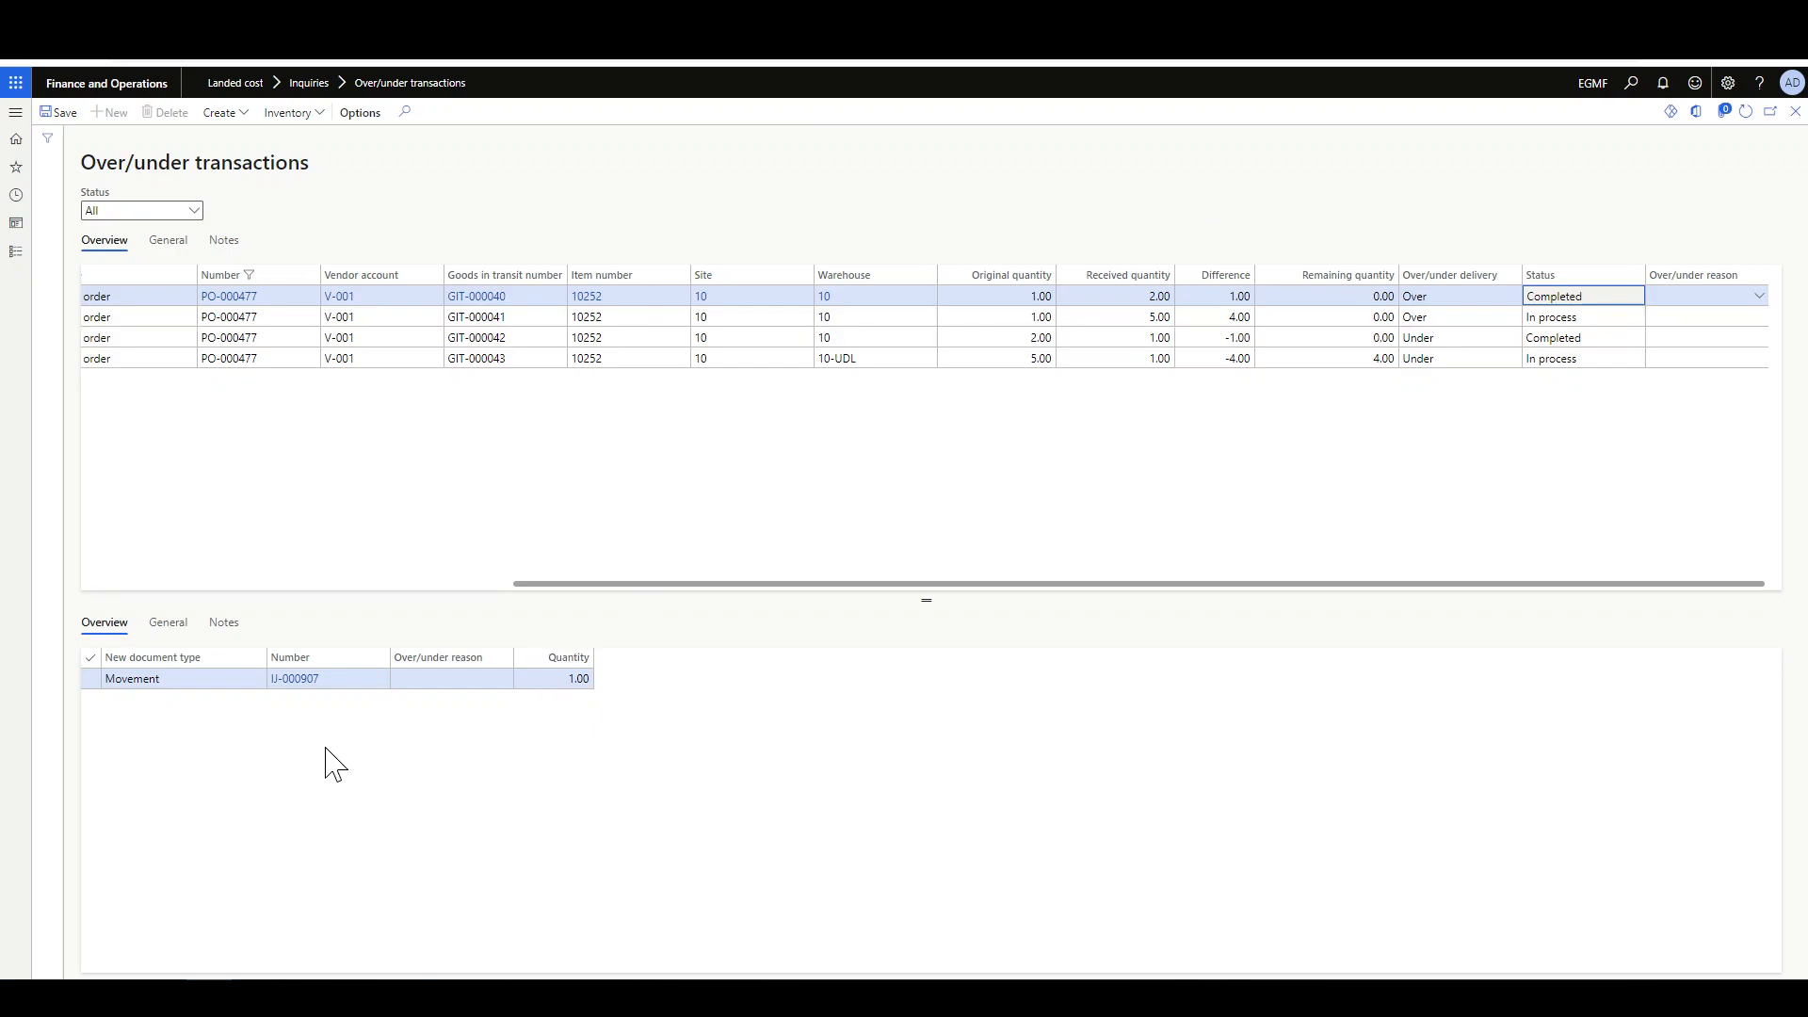
{"action": "left_click_drag", "start_coordinate": [927, 603], "coordinate": [929, 511]}
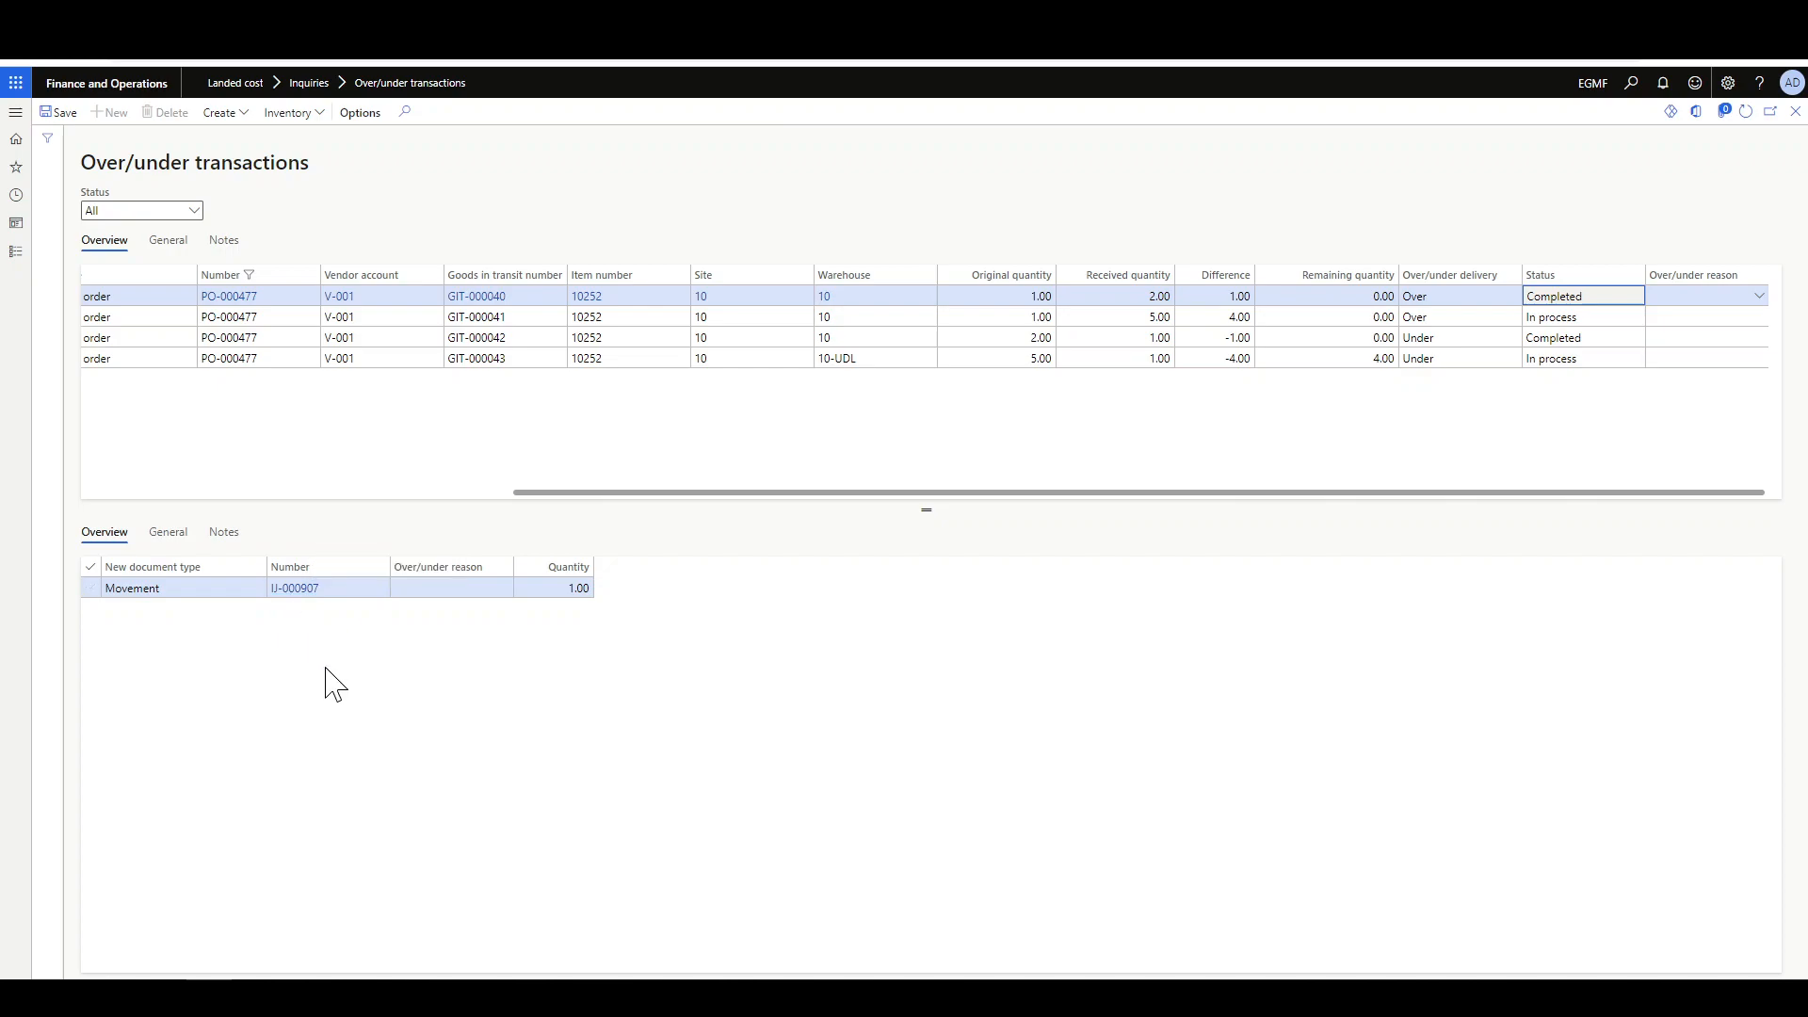
{"action": "left_click", "coordinate": [285, 589]}
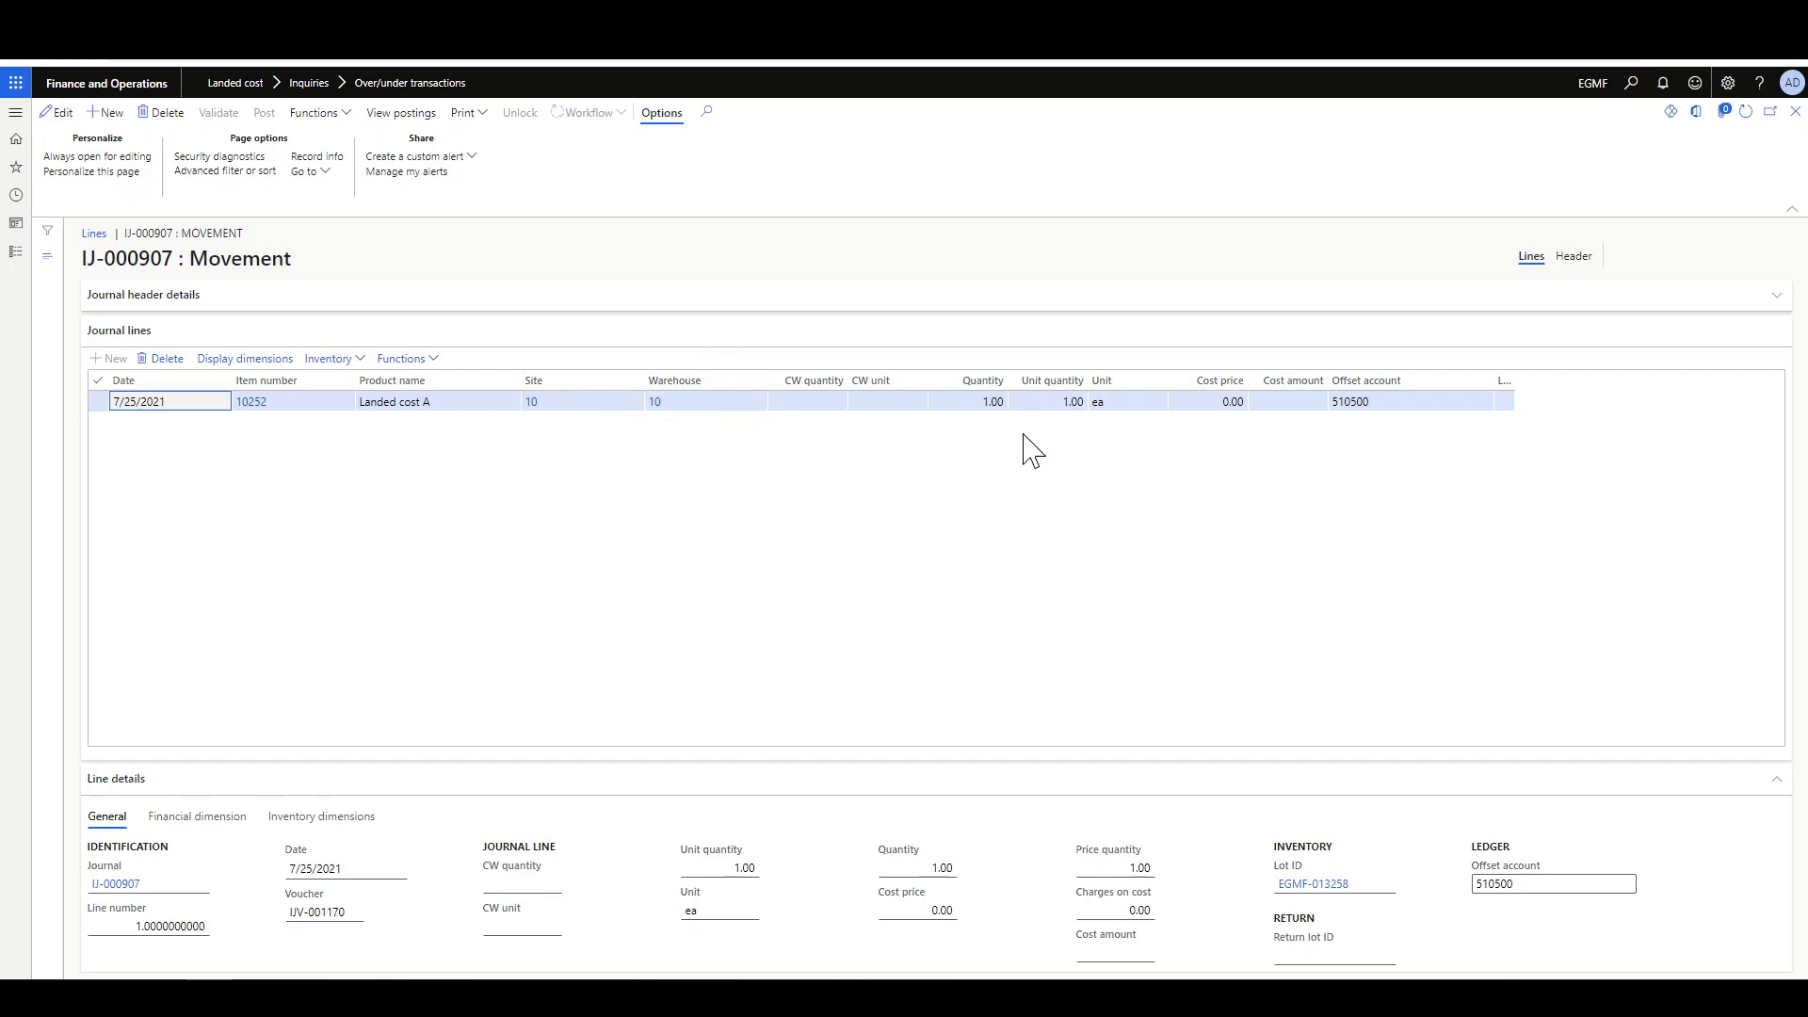
{"action": "key", "text": "Escape"}
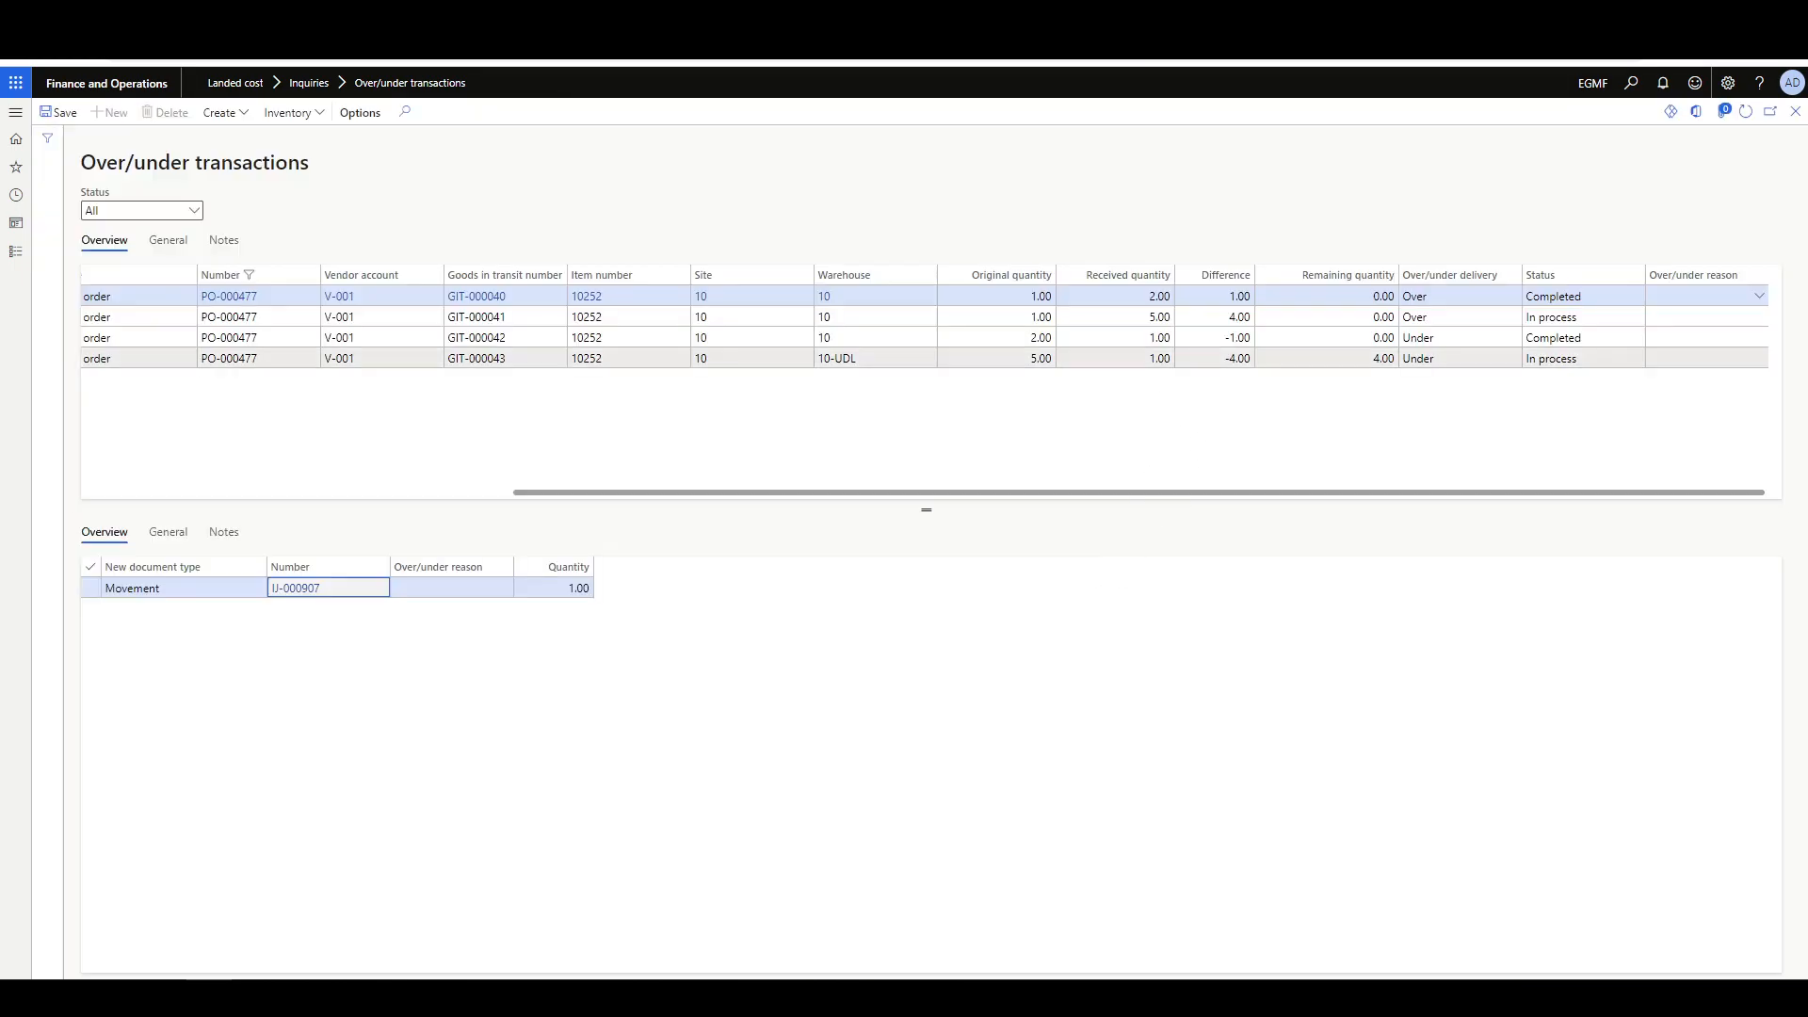
{"action": "left_click", "coordinate": [1114, 337]}
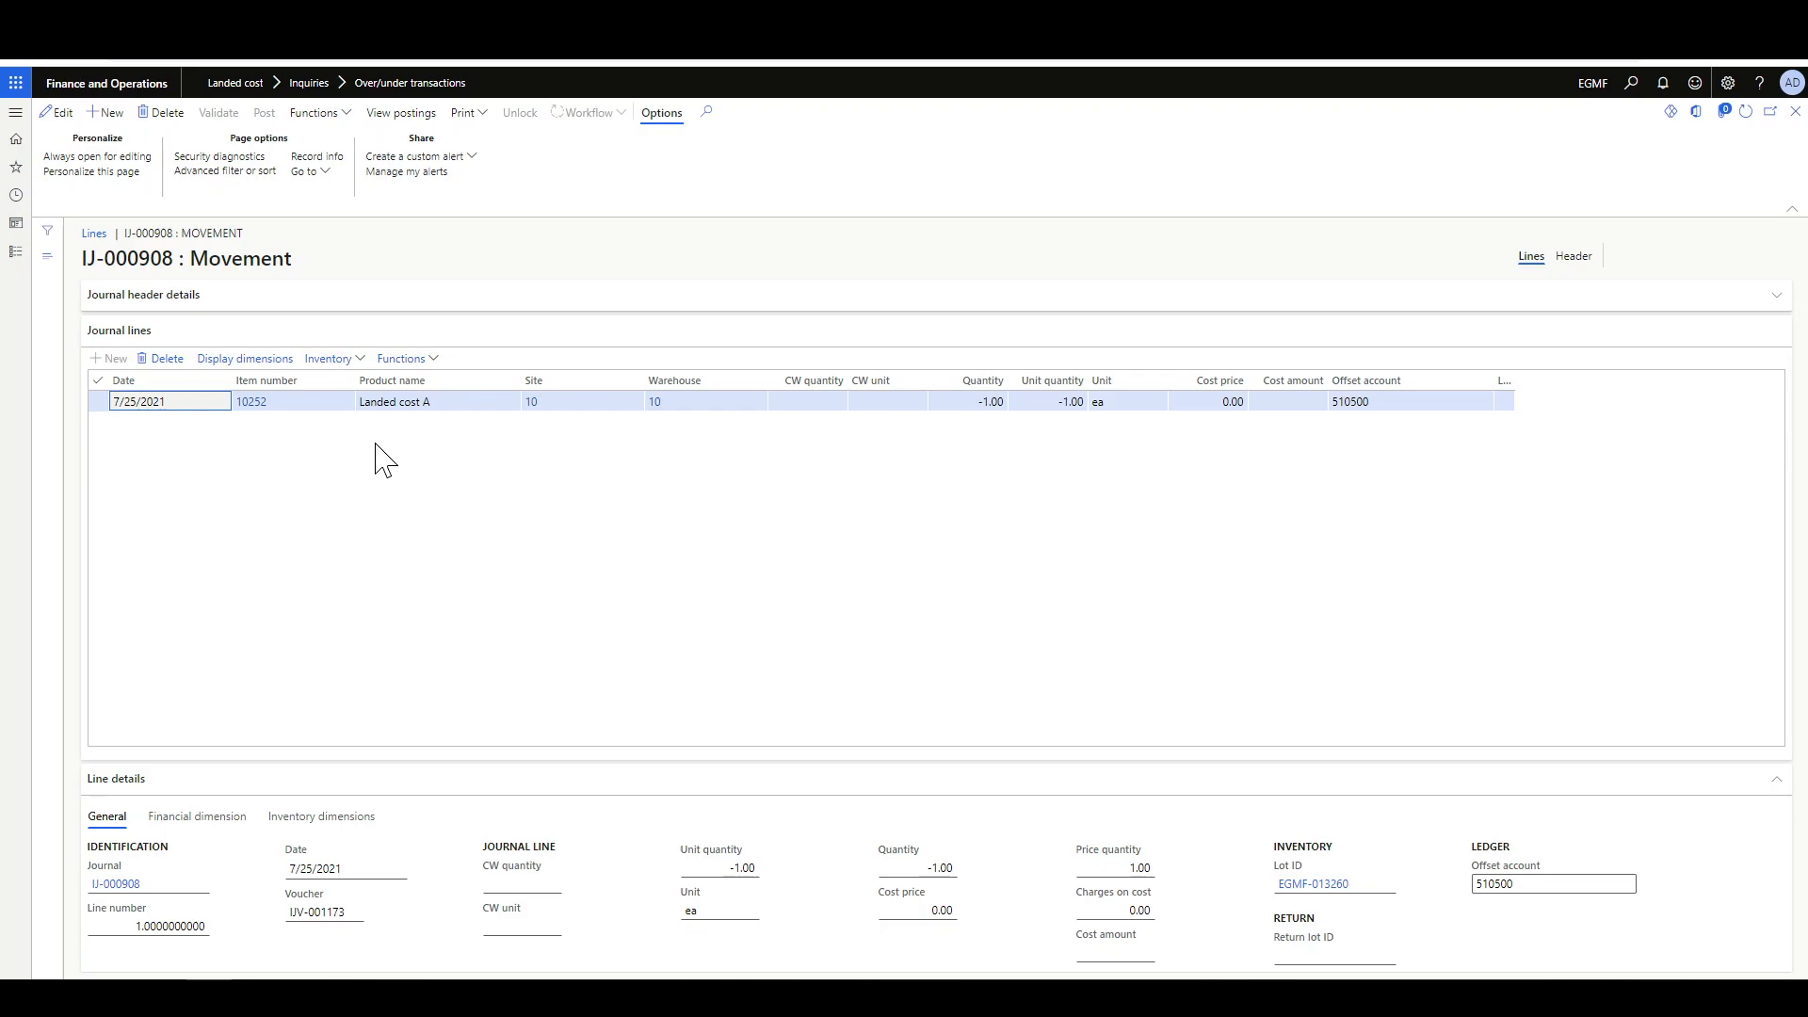
{"action": "key", "text": "Escape"}
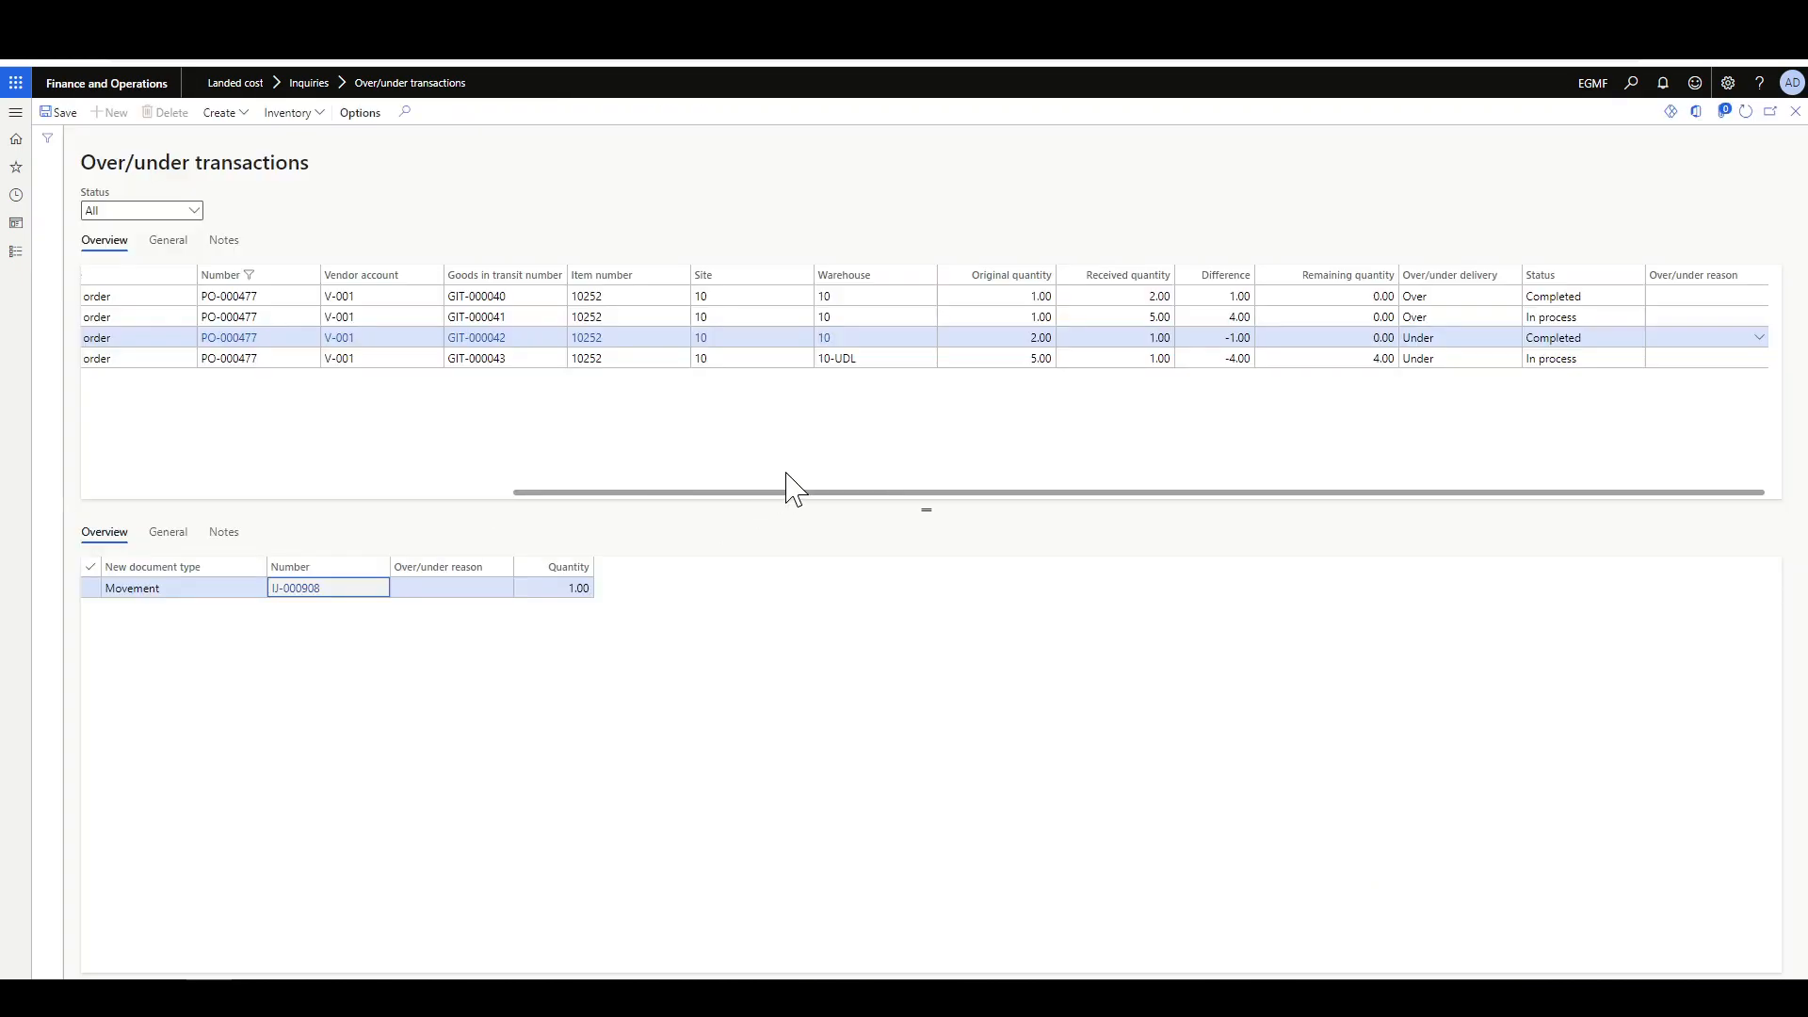
- Inspect purchase order DPO-000010, created for the over-delivered GIT-000041 transaction, and return to the over/under transactions
{"action": "left_click", "coordinate": [751, 316]}
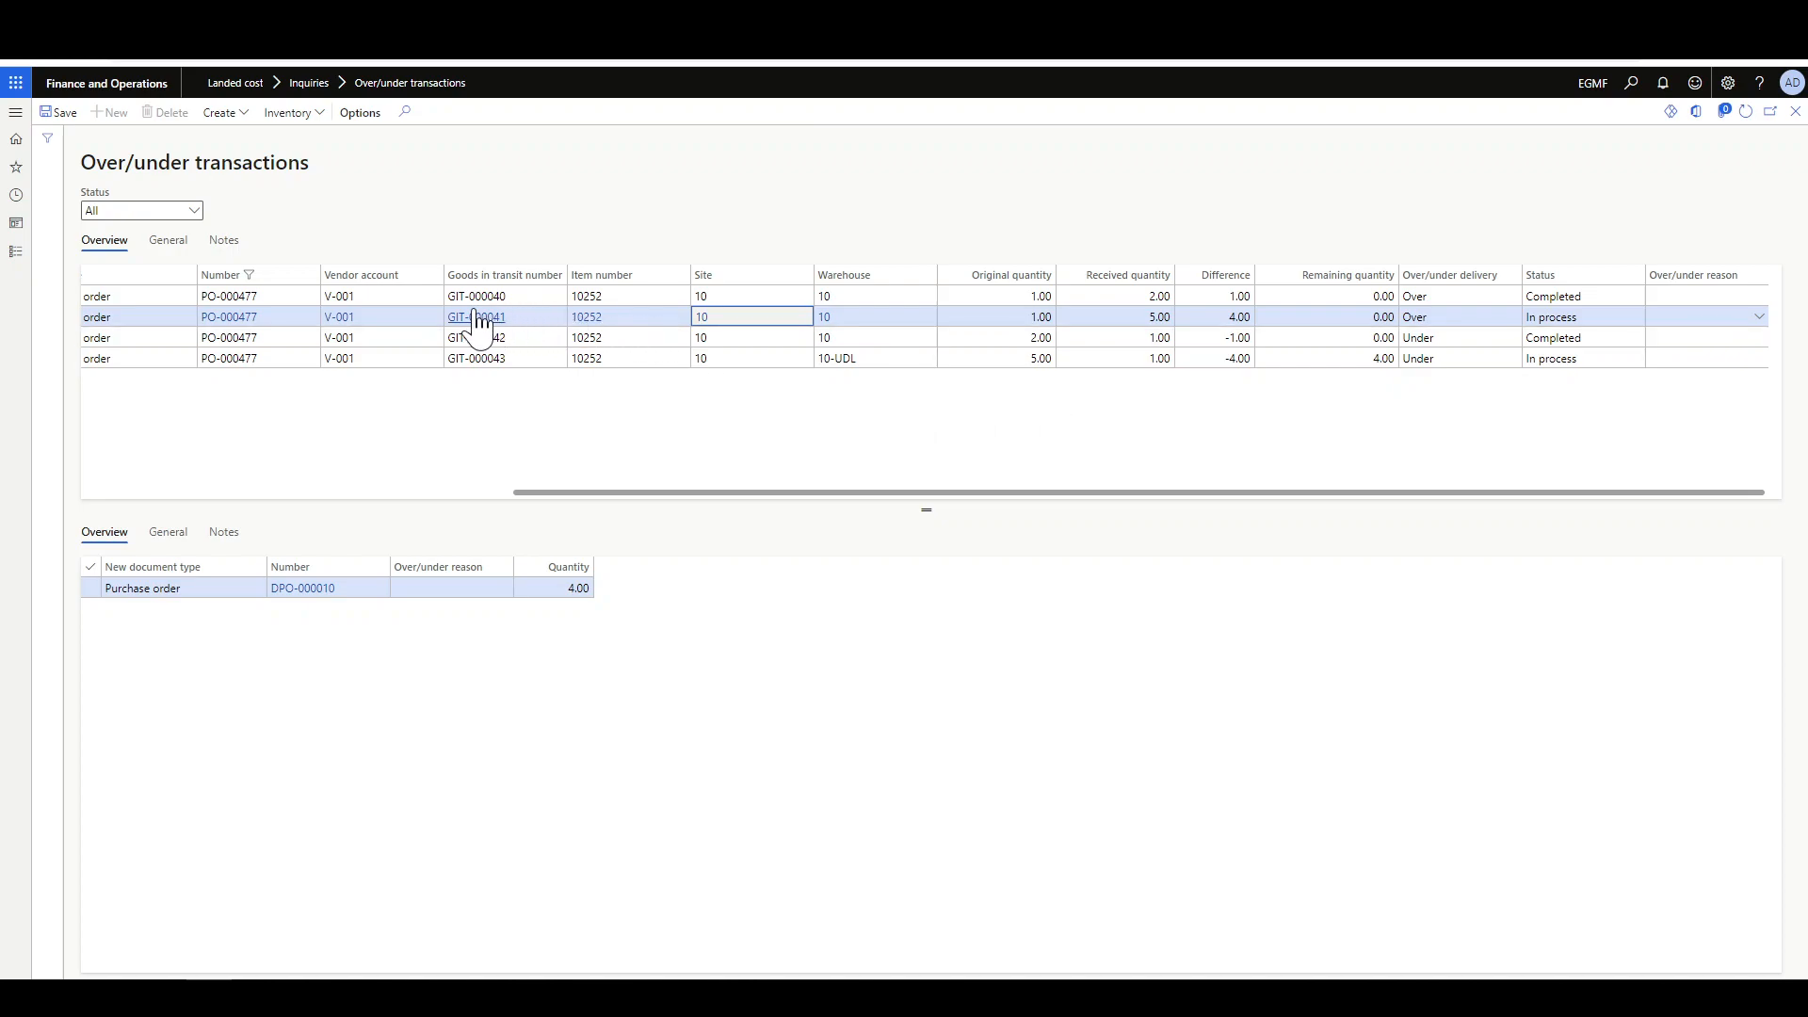
{"action": "scroll", "coordinate": [384, 401], "scroll_direction": "left", "scroll_amount": 5}
{"action": "scroll", "coordinate": [902, 426], "scroll_direction": "right", "scroll_amount": 5}
{"action": "left_click", "coordinate": [1115, 317]}
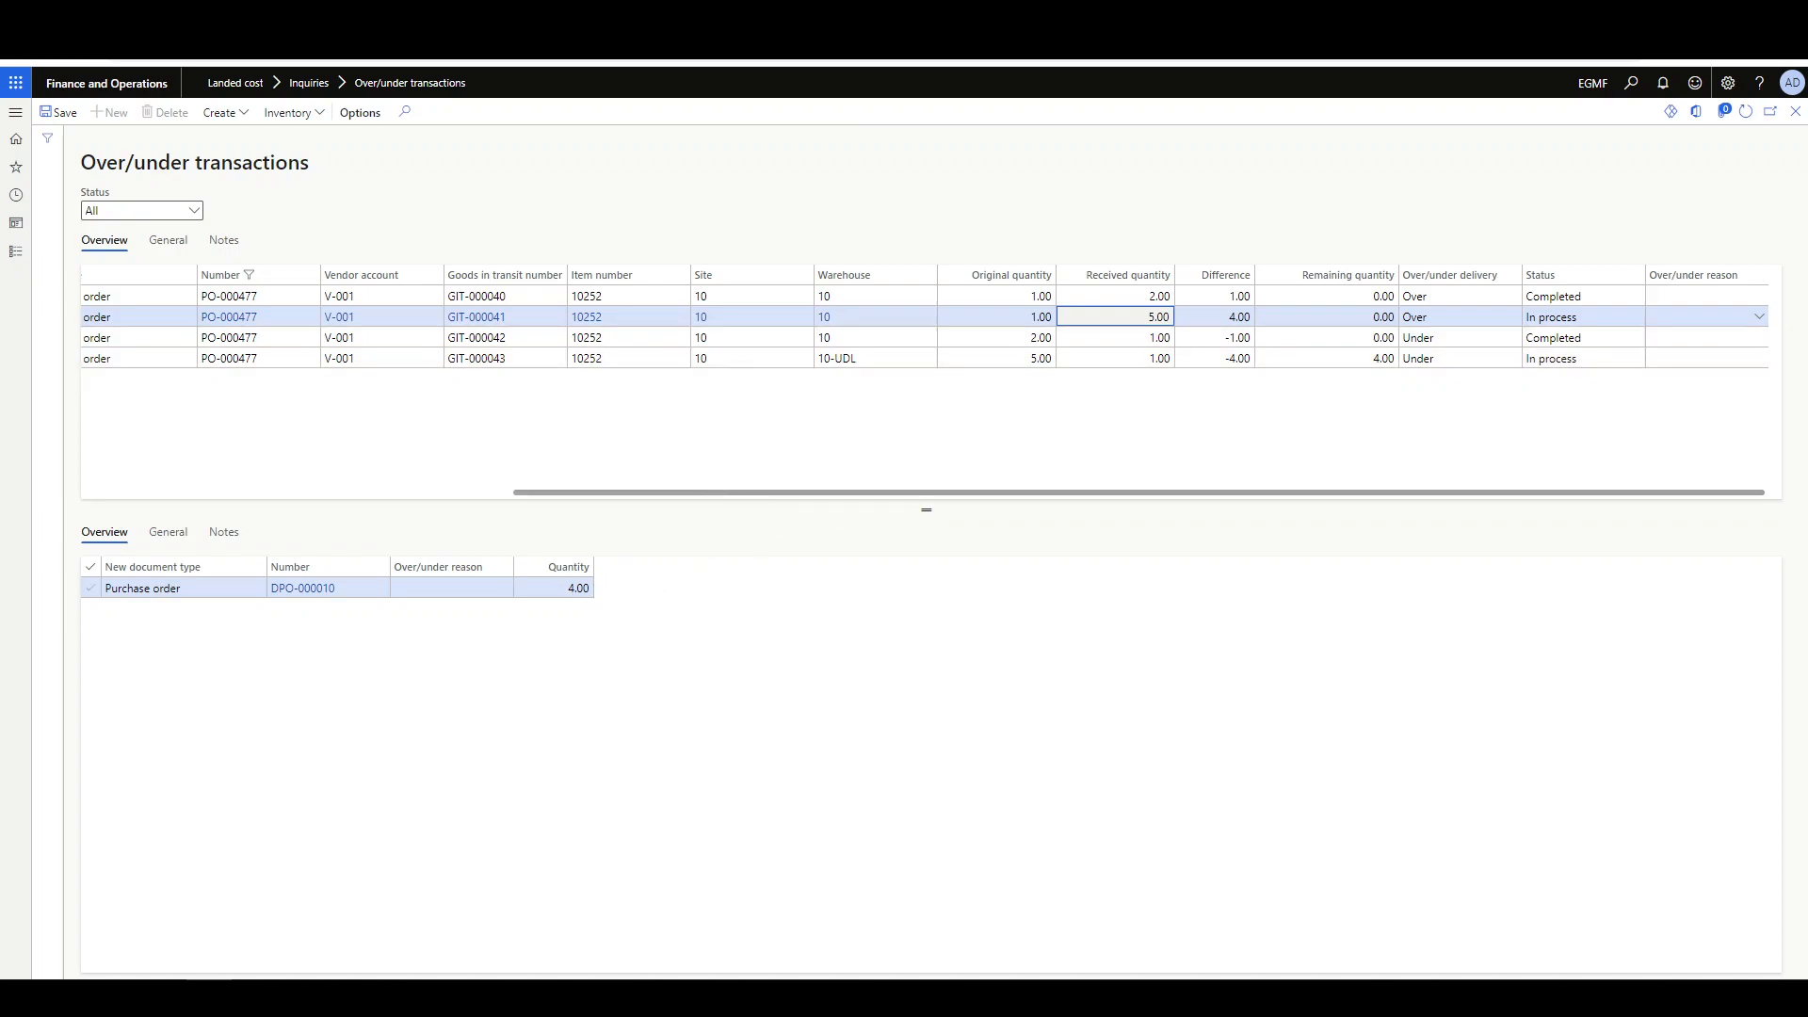
{"action": "left_click", "coordinate": [300, 590]}
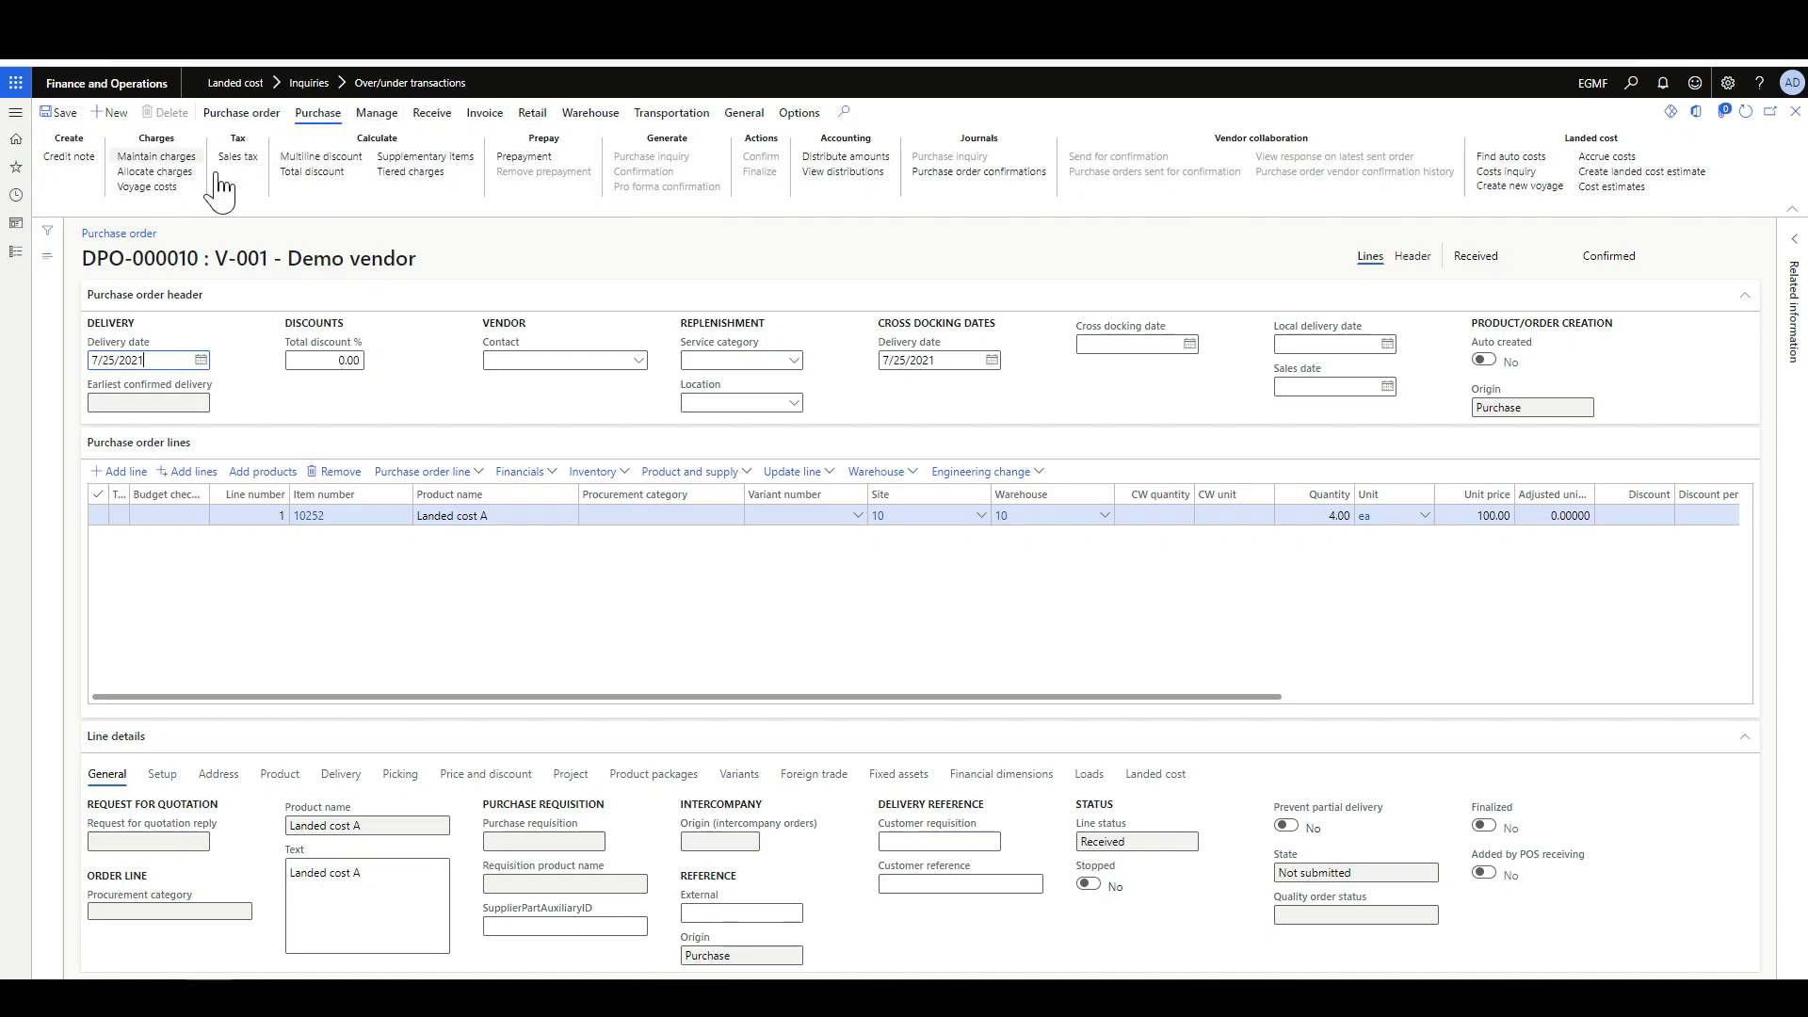
{"action": "key", "text": "Escape"}
- Set the over/under reason of the GIT-000043 transaction in warehouse 10-UDL to Short
{"action": "left_click", "coordinate": [1211, 359]}
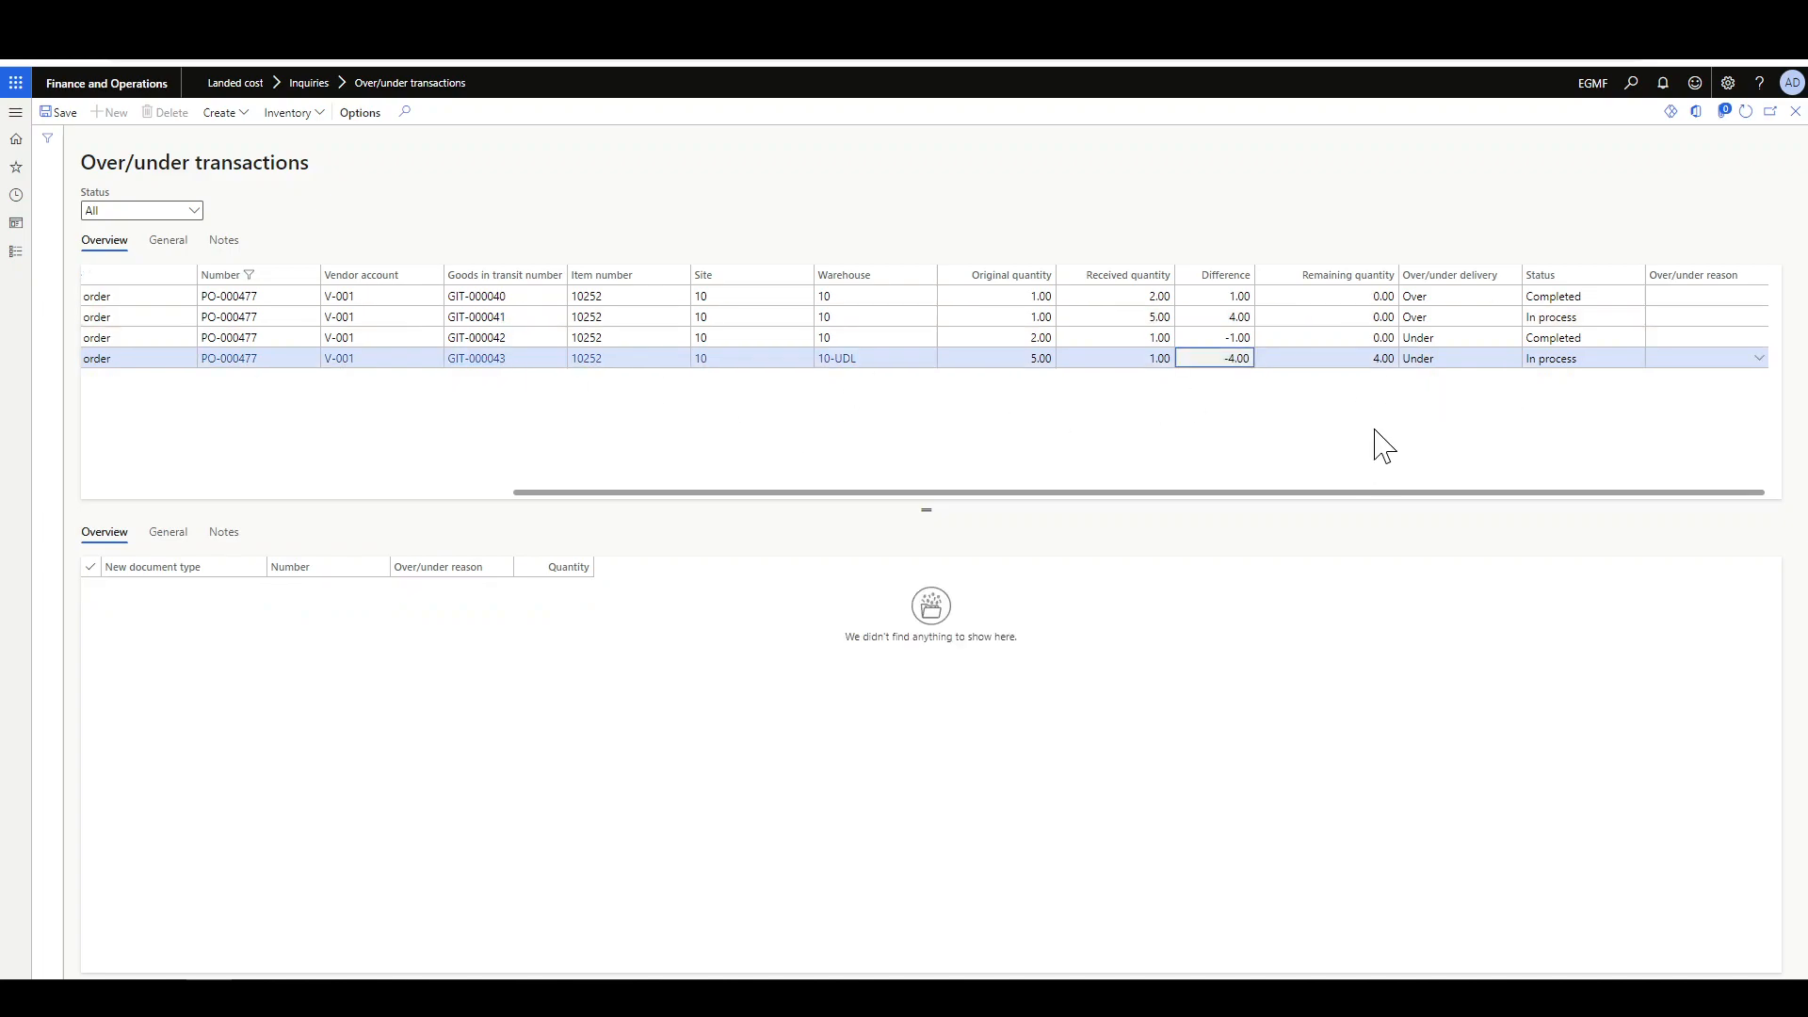
{"action": "left_click_drag", "start_coordinate": [1250, 359], "coordinate": [1221, 359]}
{"action": "left_click", "coordinate": [1759, 358]}
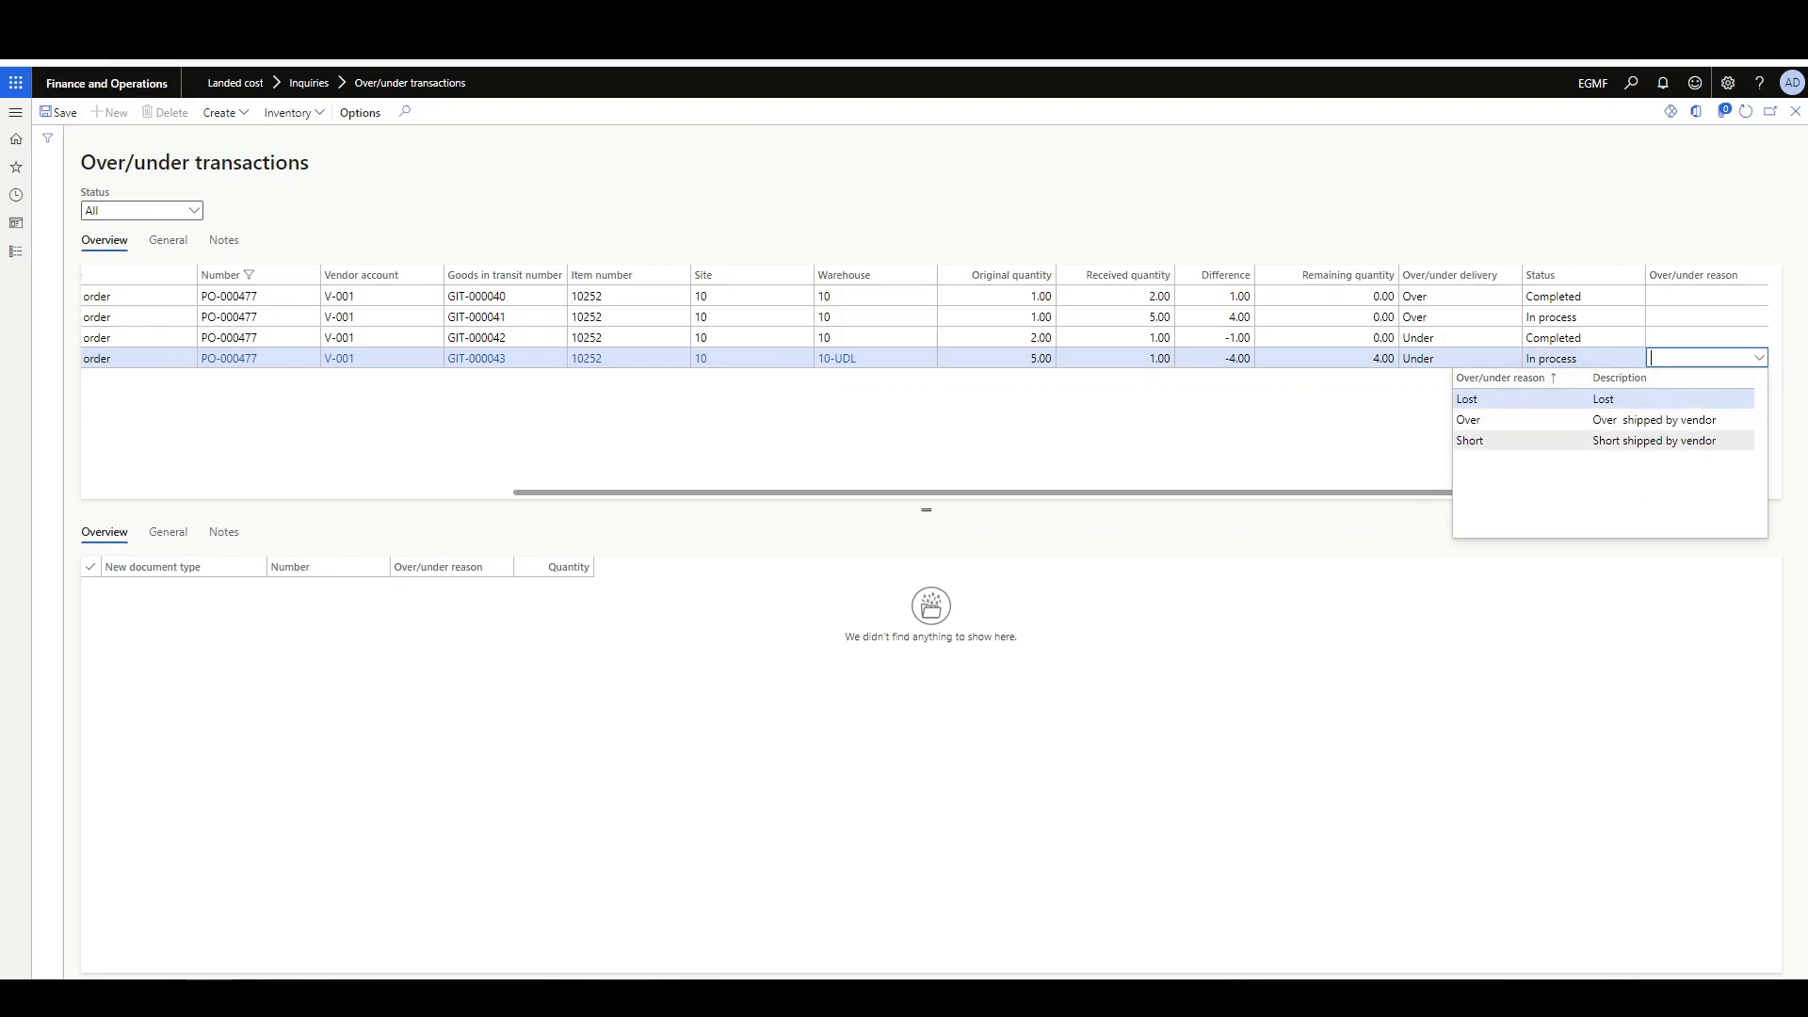
{"action": "left_click", "coordinate": [1655, 440]}
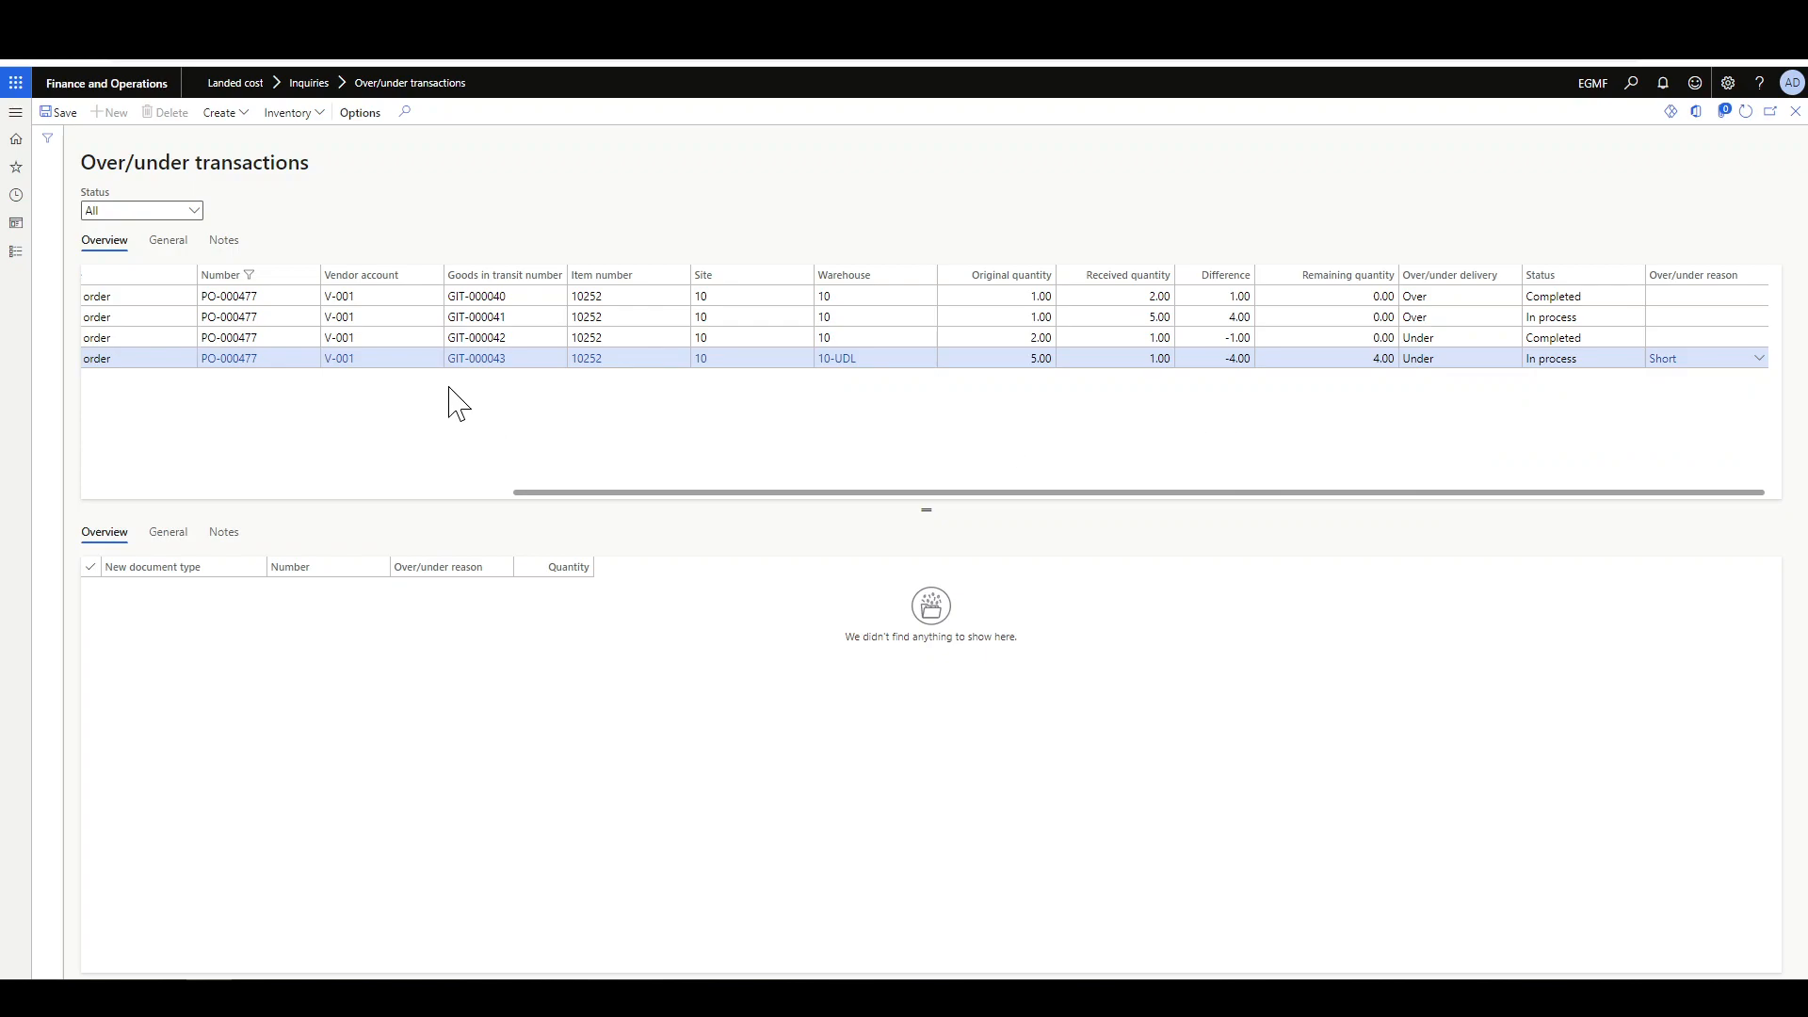
{"action": "scroll", "coordinate": [456, 387], "scroll_direction": "left", "scroll_amount": 10}
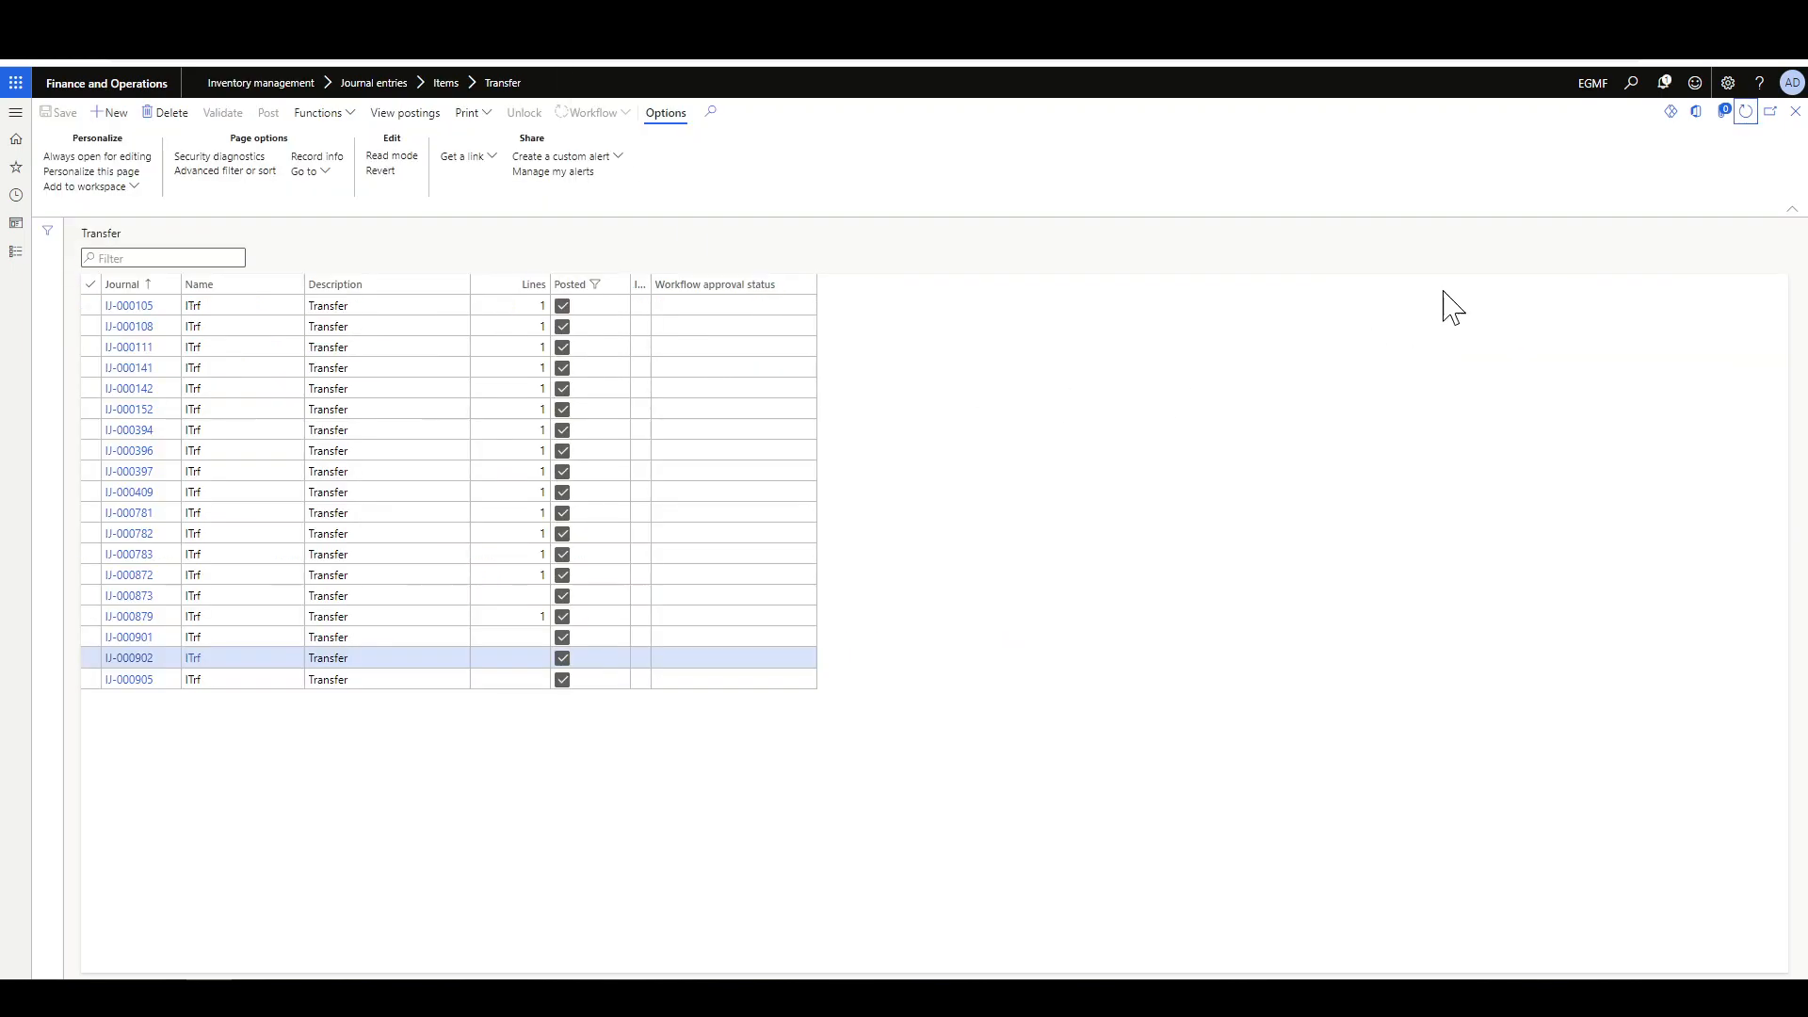
- Open the posted transfer journal IJ-000909 to inspect its contents
{"action": "left_click", "coordinate": [415, 700]}
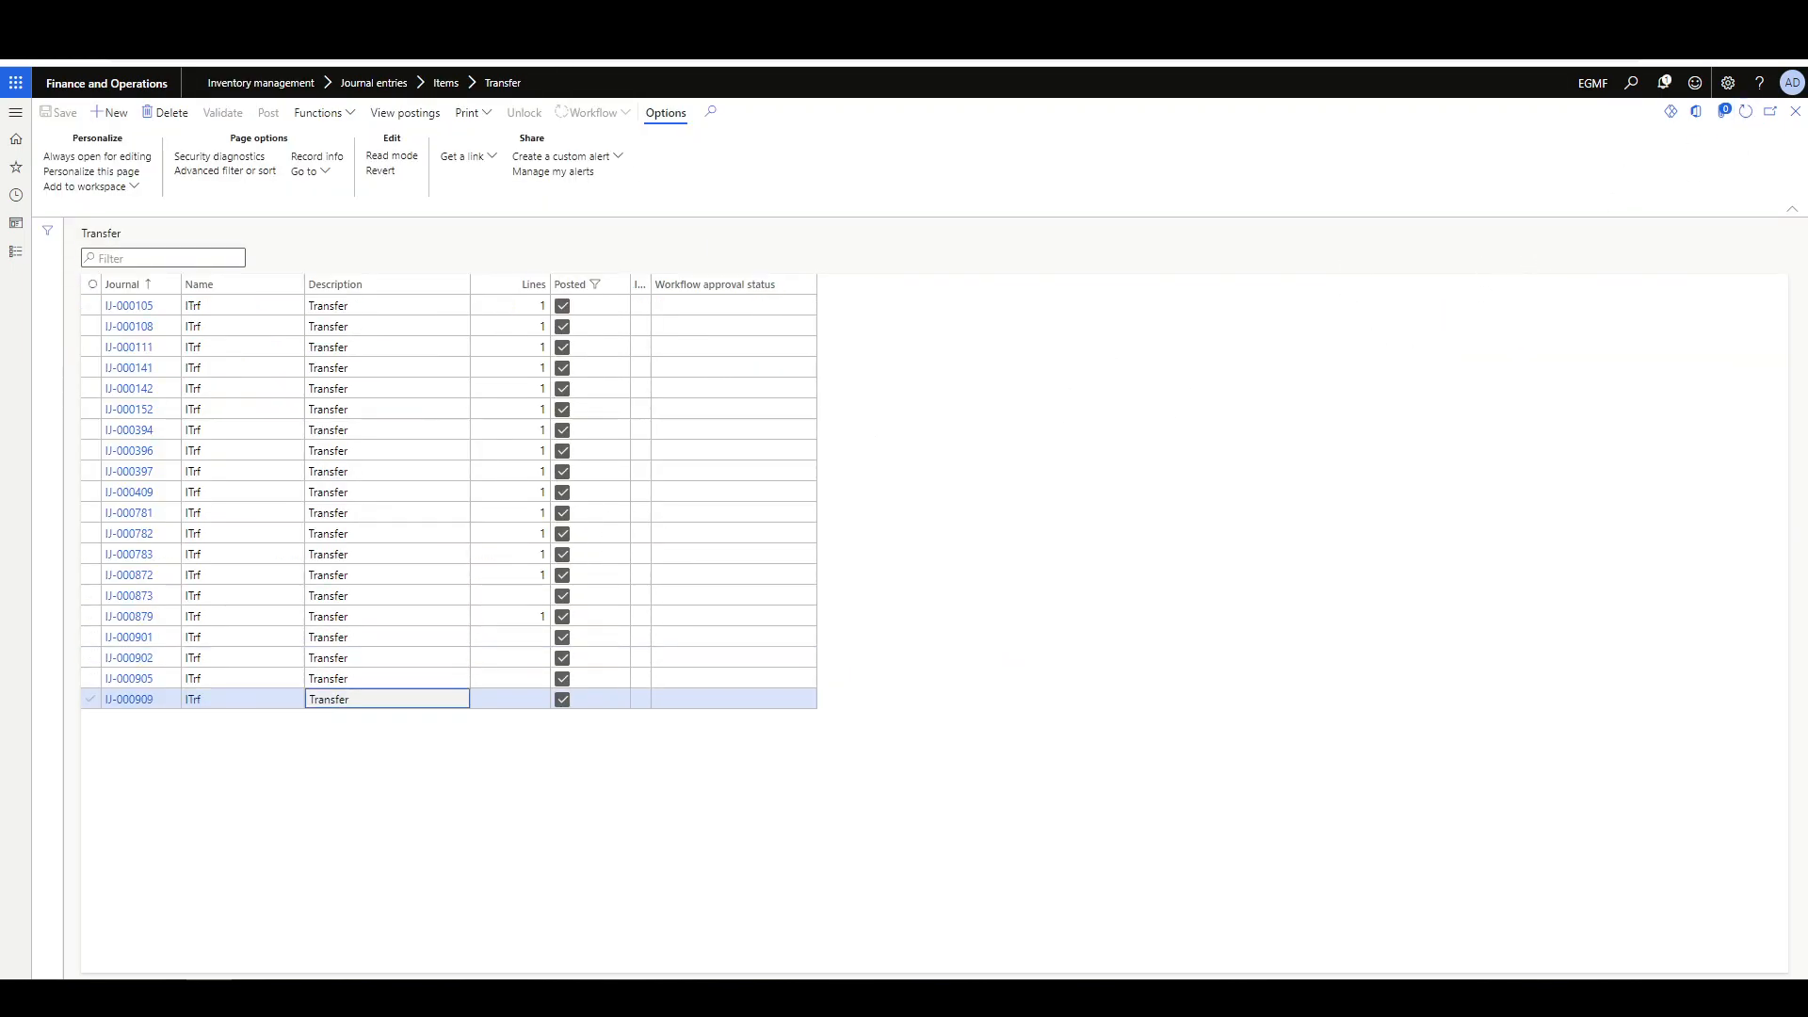
{"action": "left_click", "coordinate": [130, 702]}
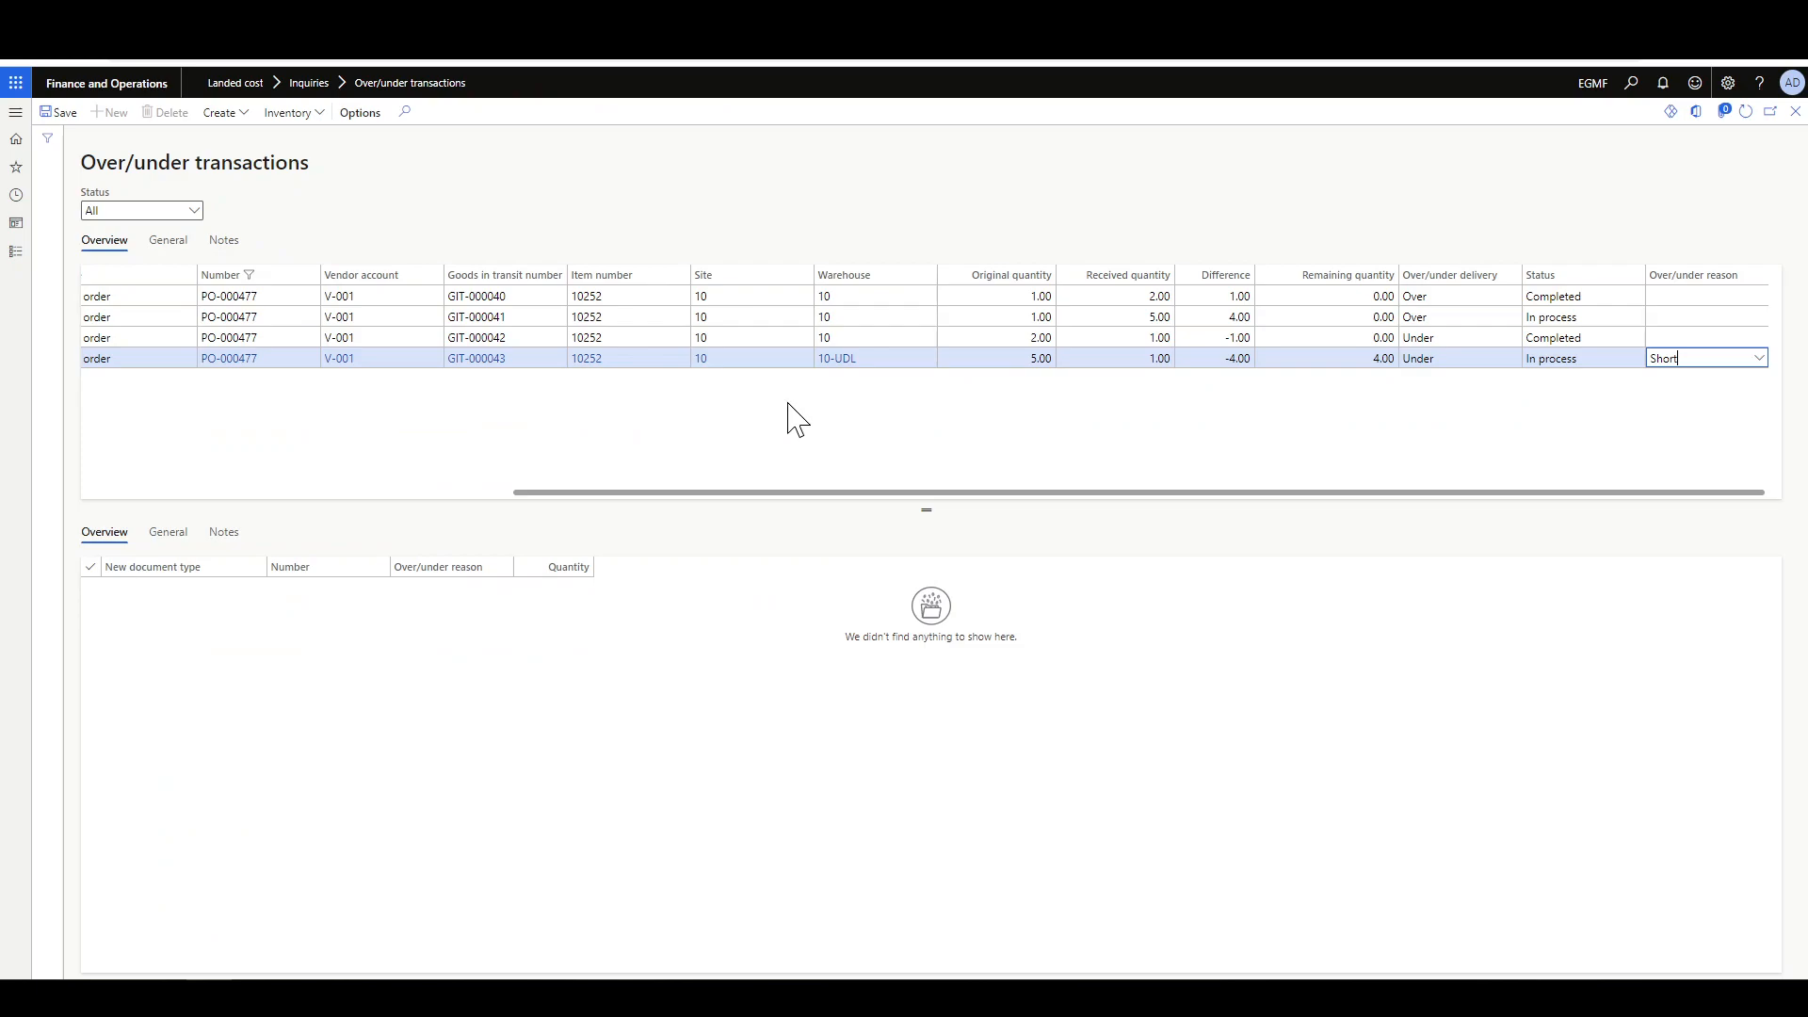
- Create a purchase order for quantity 4.00 from the under-delivered GIT-000043 transaction and inspect the resulting order
{"action": "left_click", "coordinate": [223, 113]}
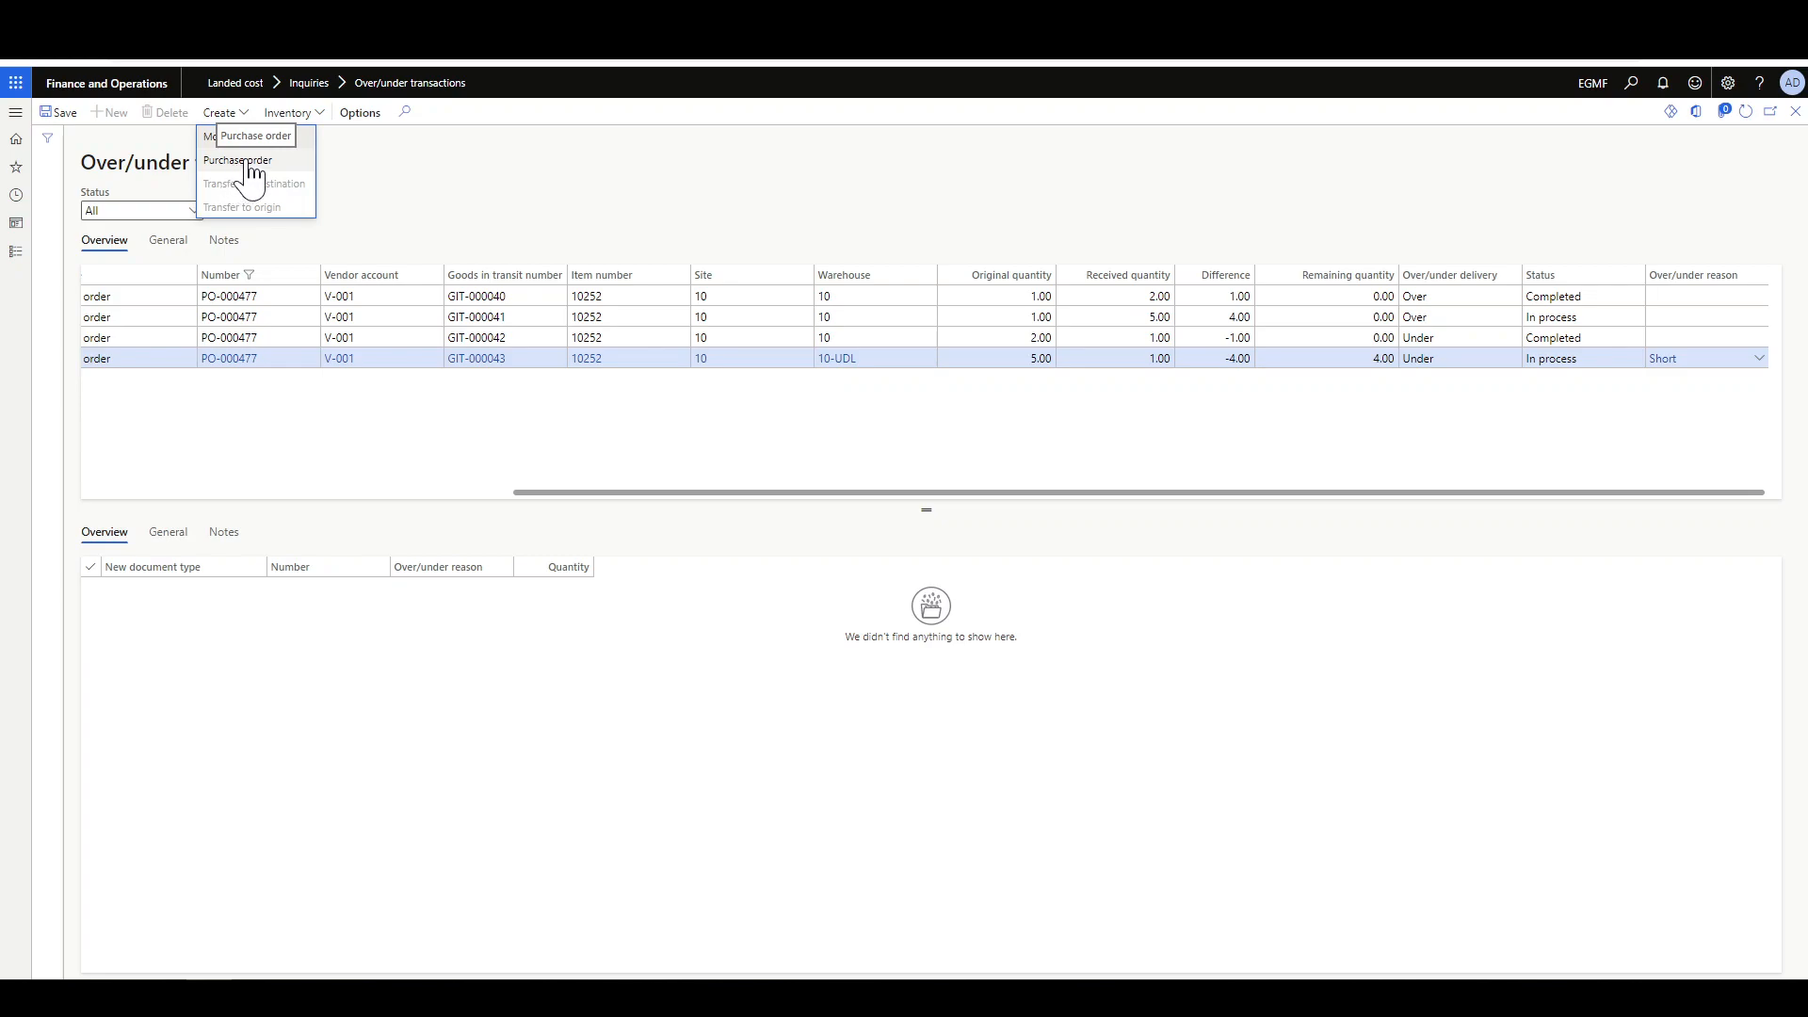
{"action": "left_click", "coordinate": [251, 164]}
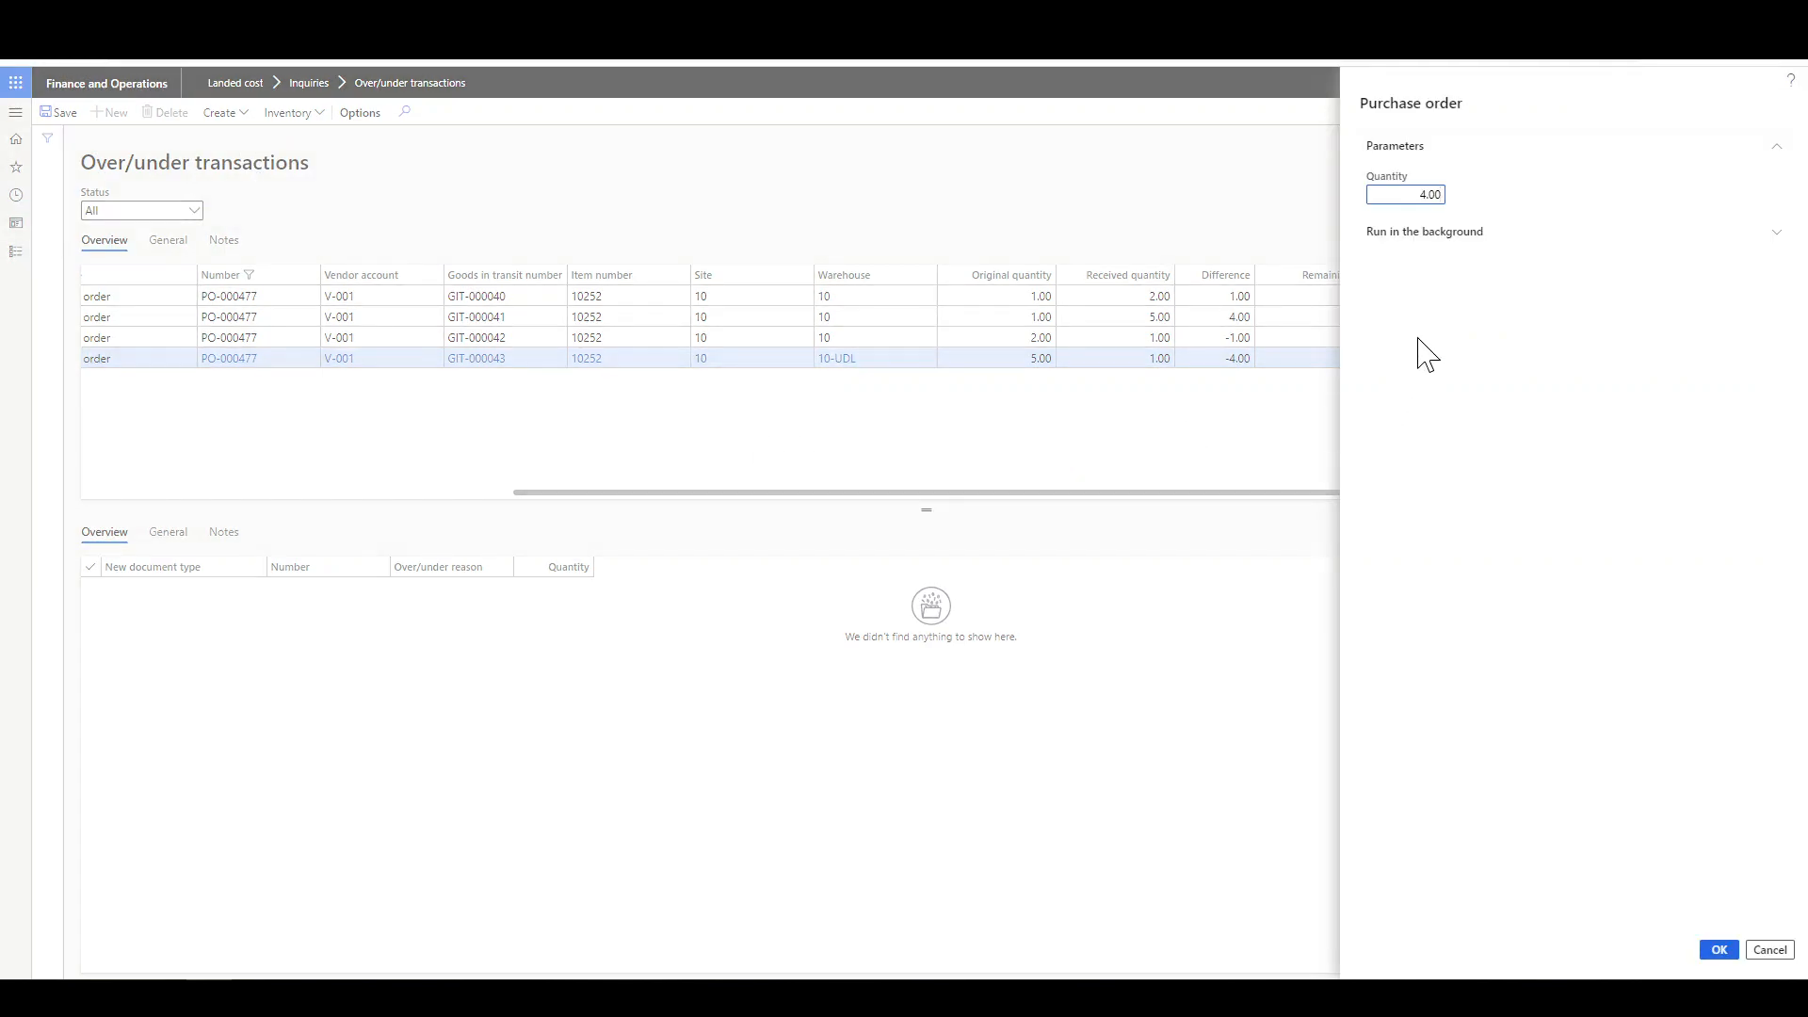
{"action": "left_click", "coordinate": [1719, 950]}
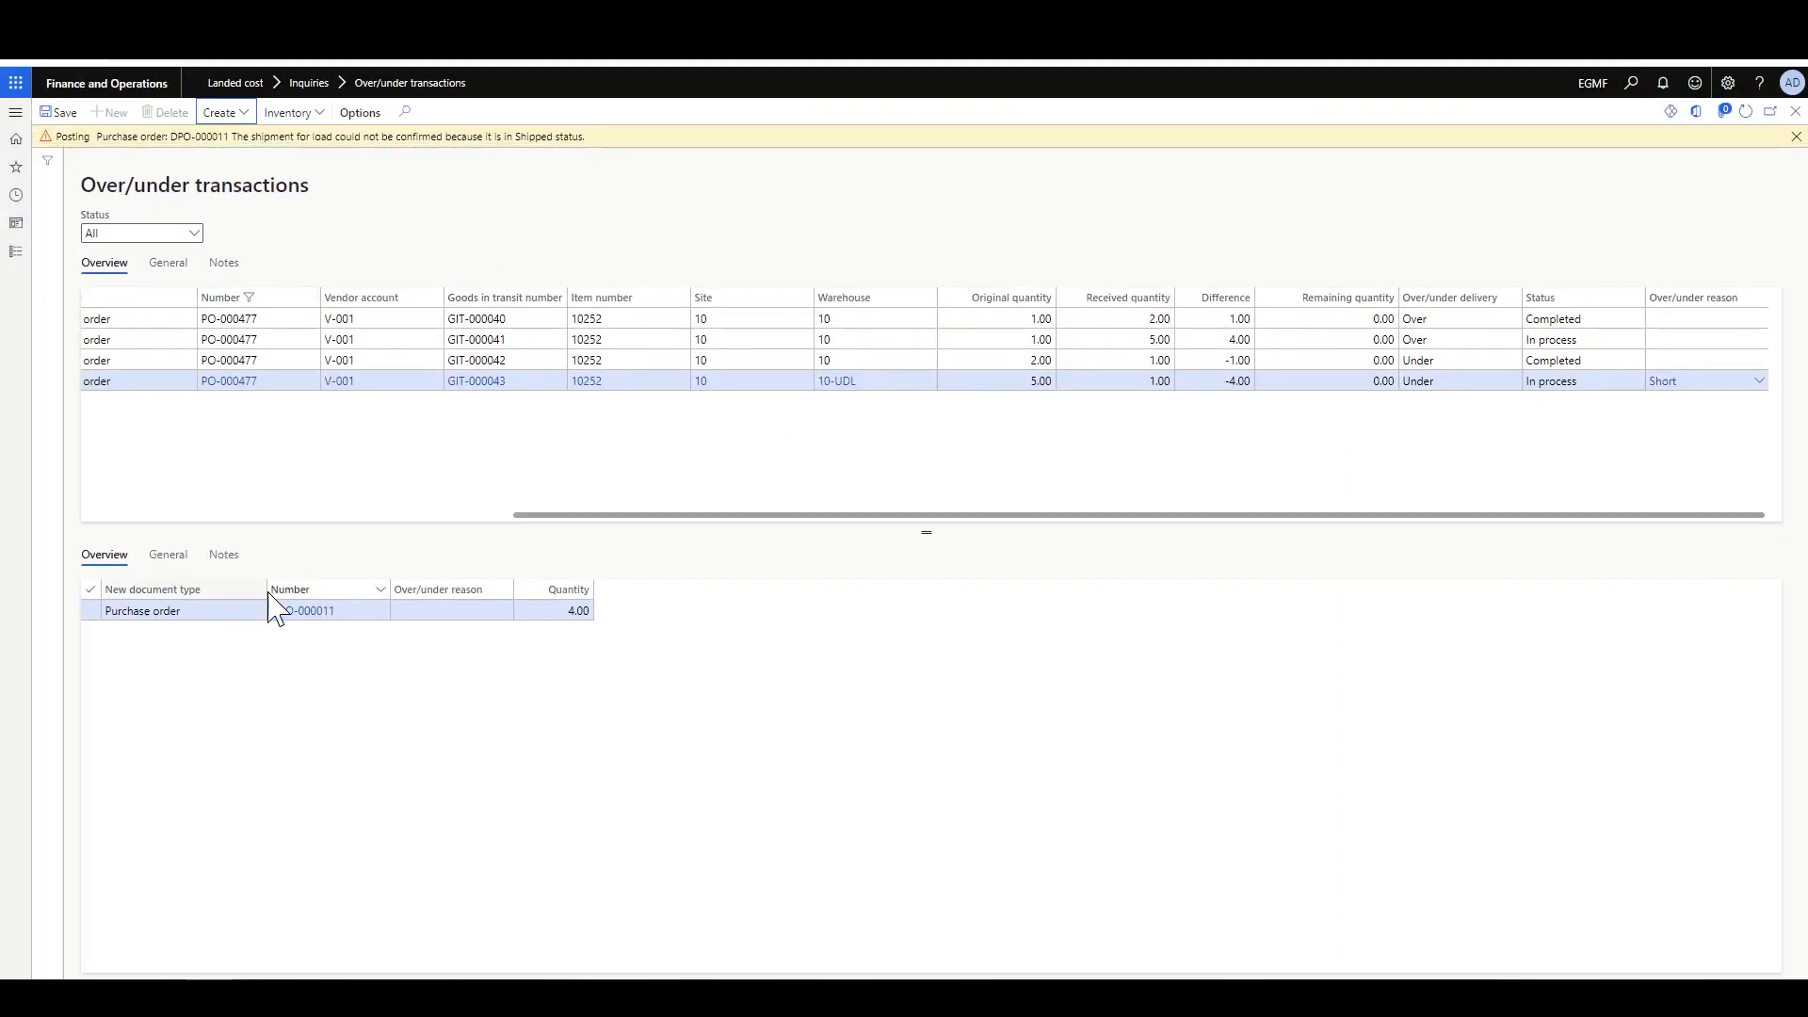
{"action": "left_click", "coordinate": [302, 611]}
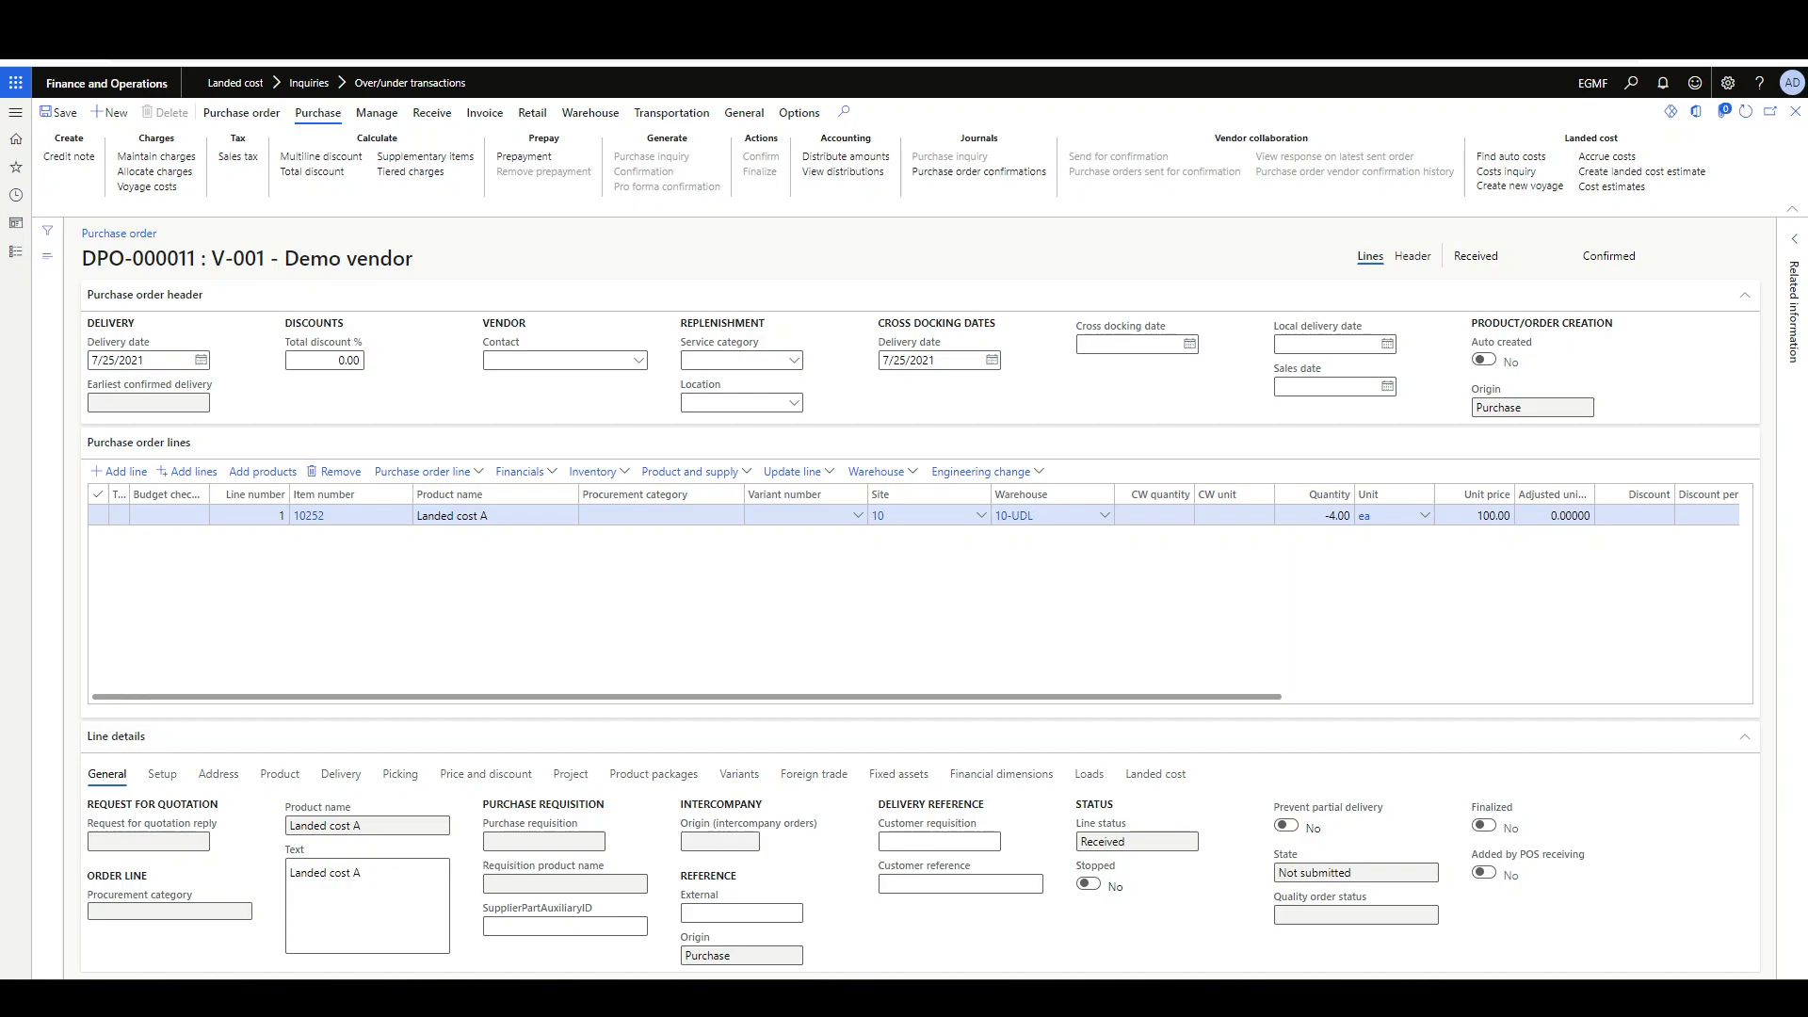
{"action": "key", "text": "alt+Left"}
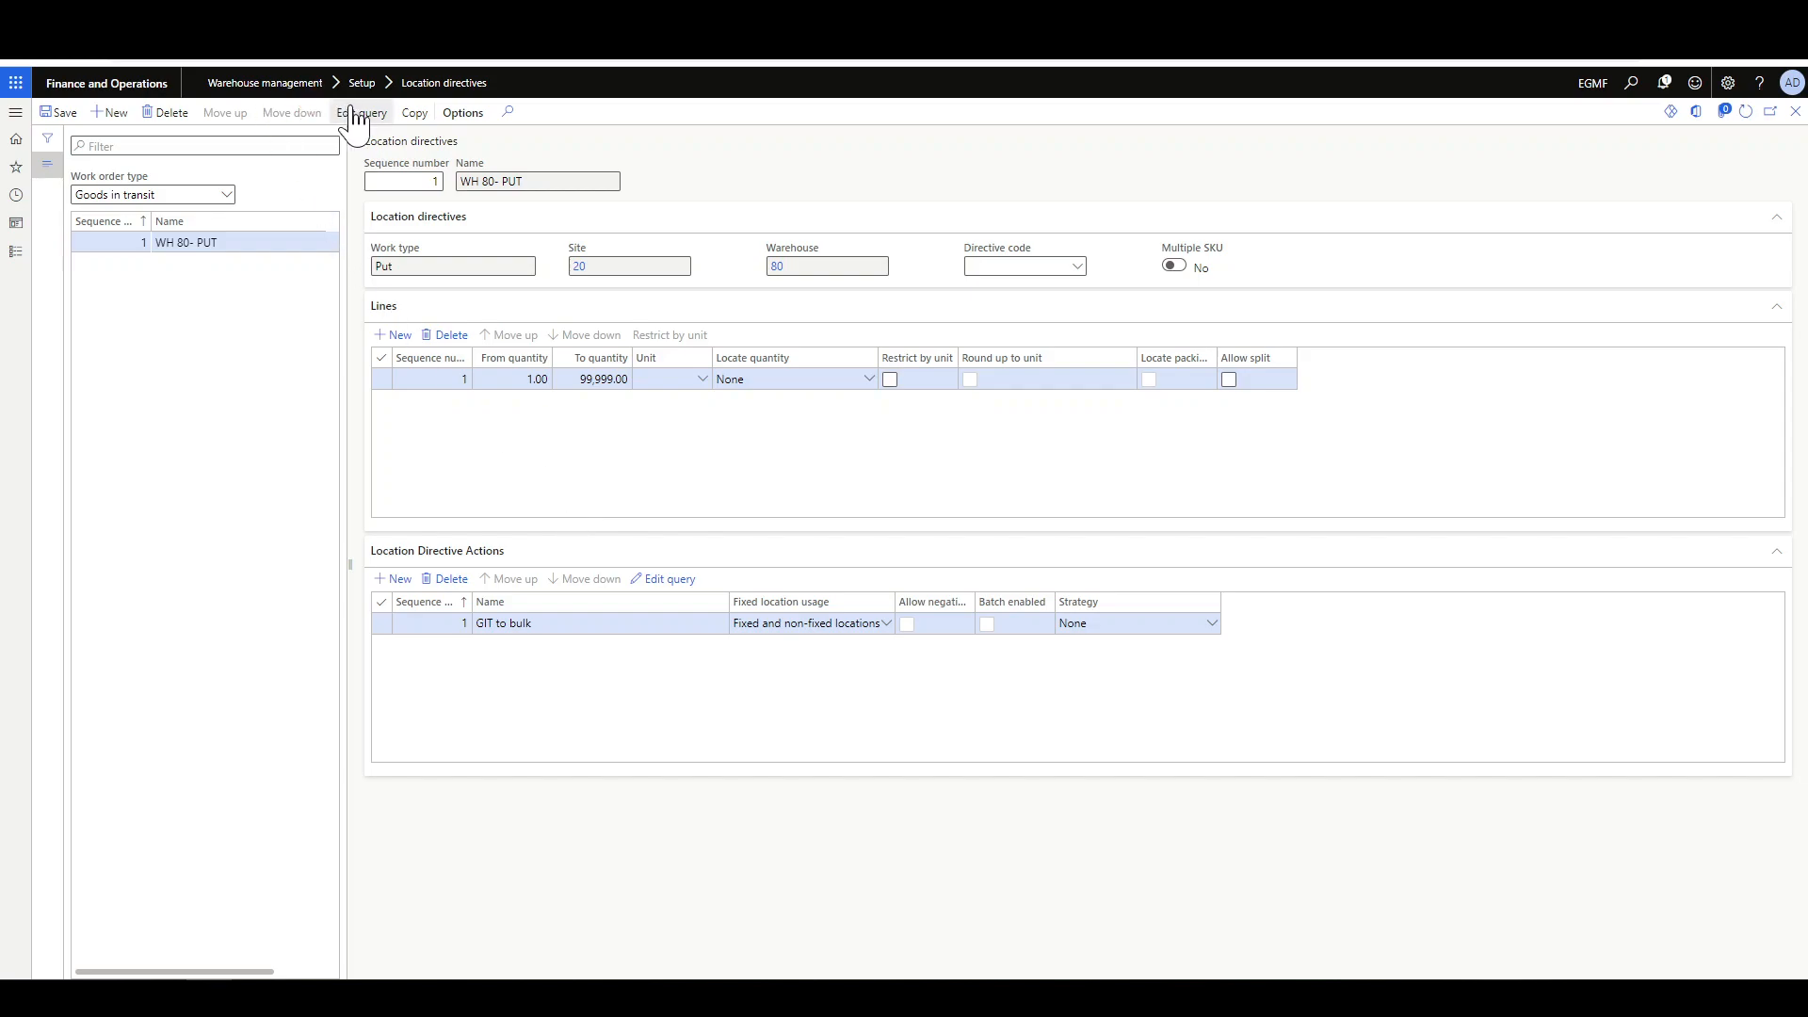
- Inspect the location query of the GIT to bulk directive action and the pick and put lines of work template WH 80- GIT
{"action": "left_click", "coordinate": [502, 623]}
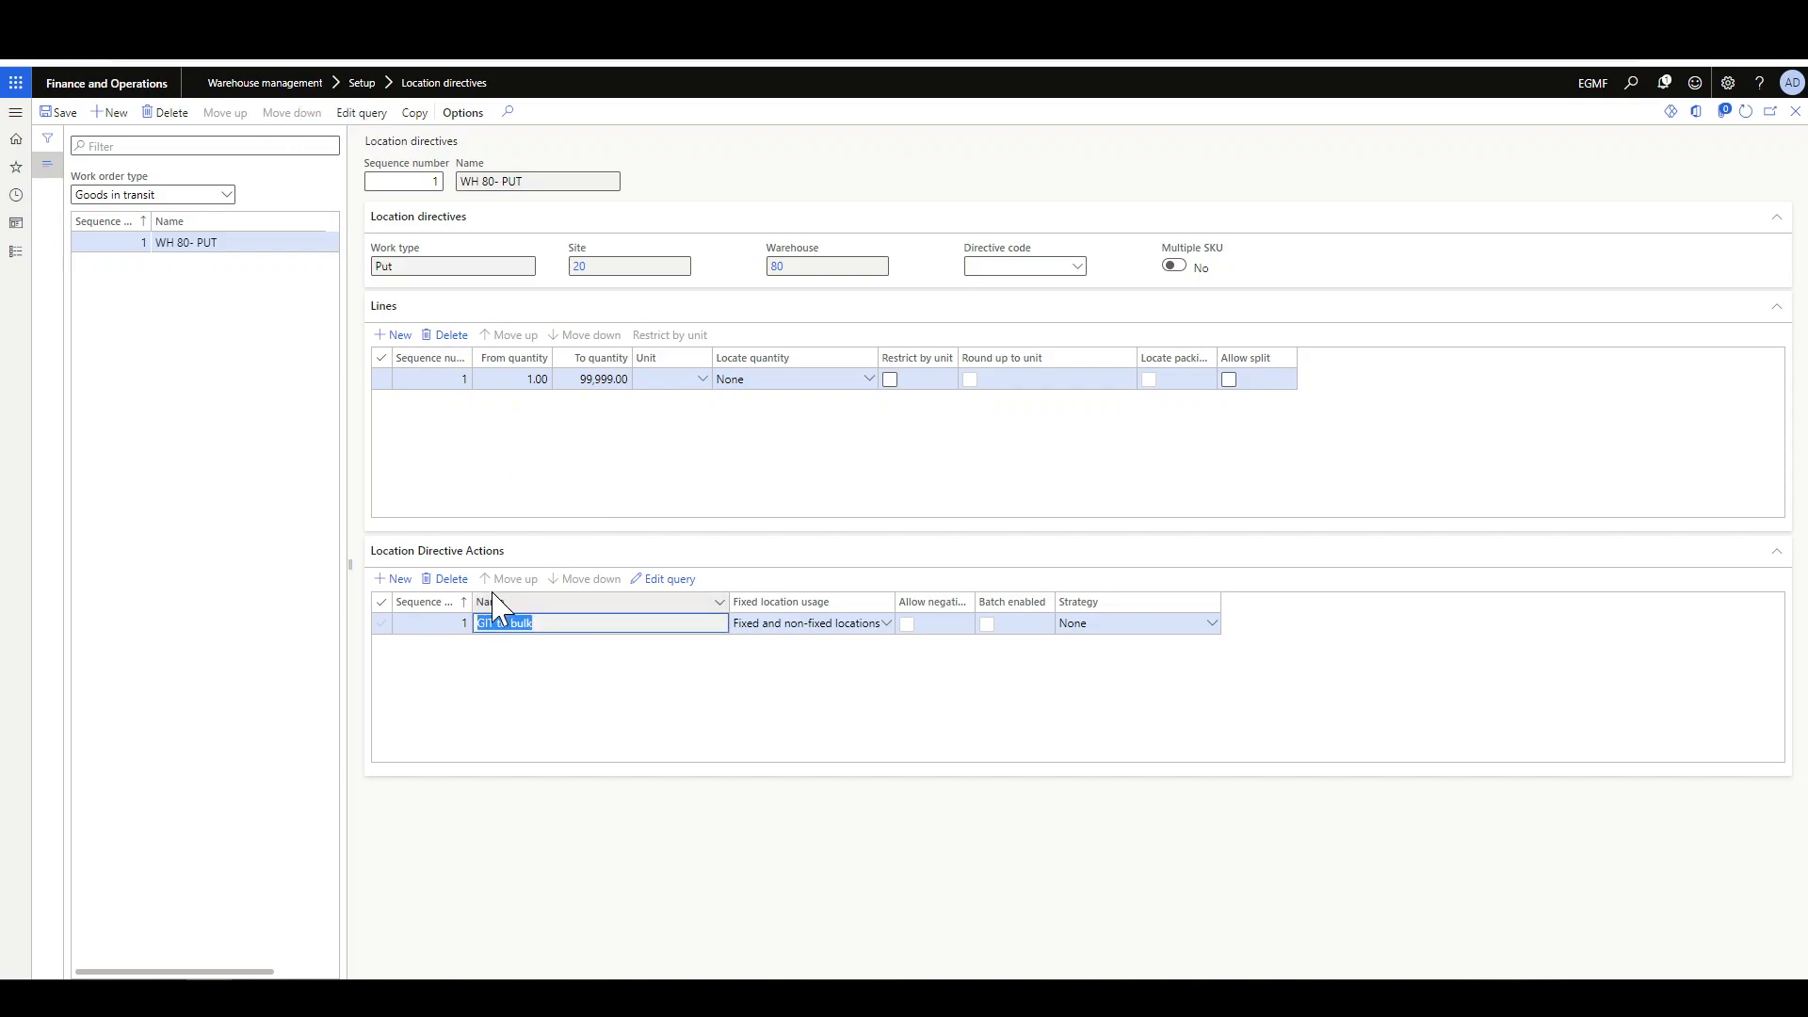
{"action": "left_click", "coordinate": [668, 582]}
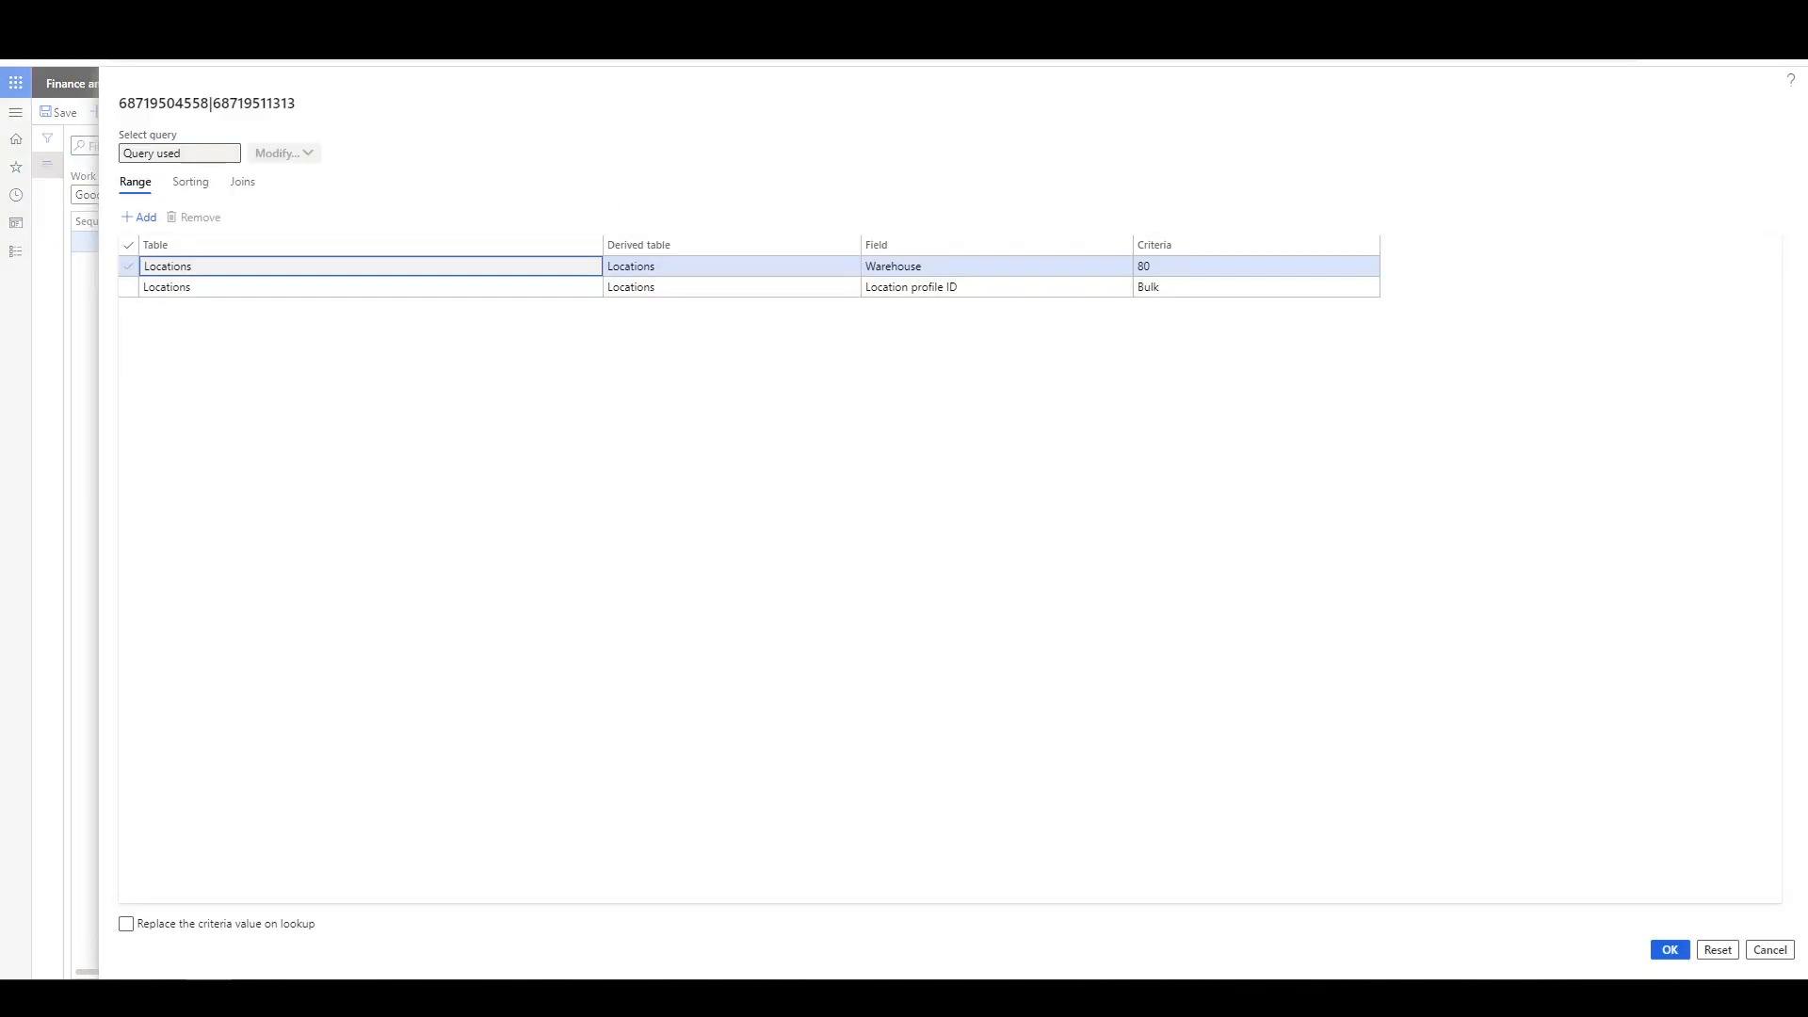
{"action": "key", "text": "Escape"}
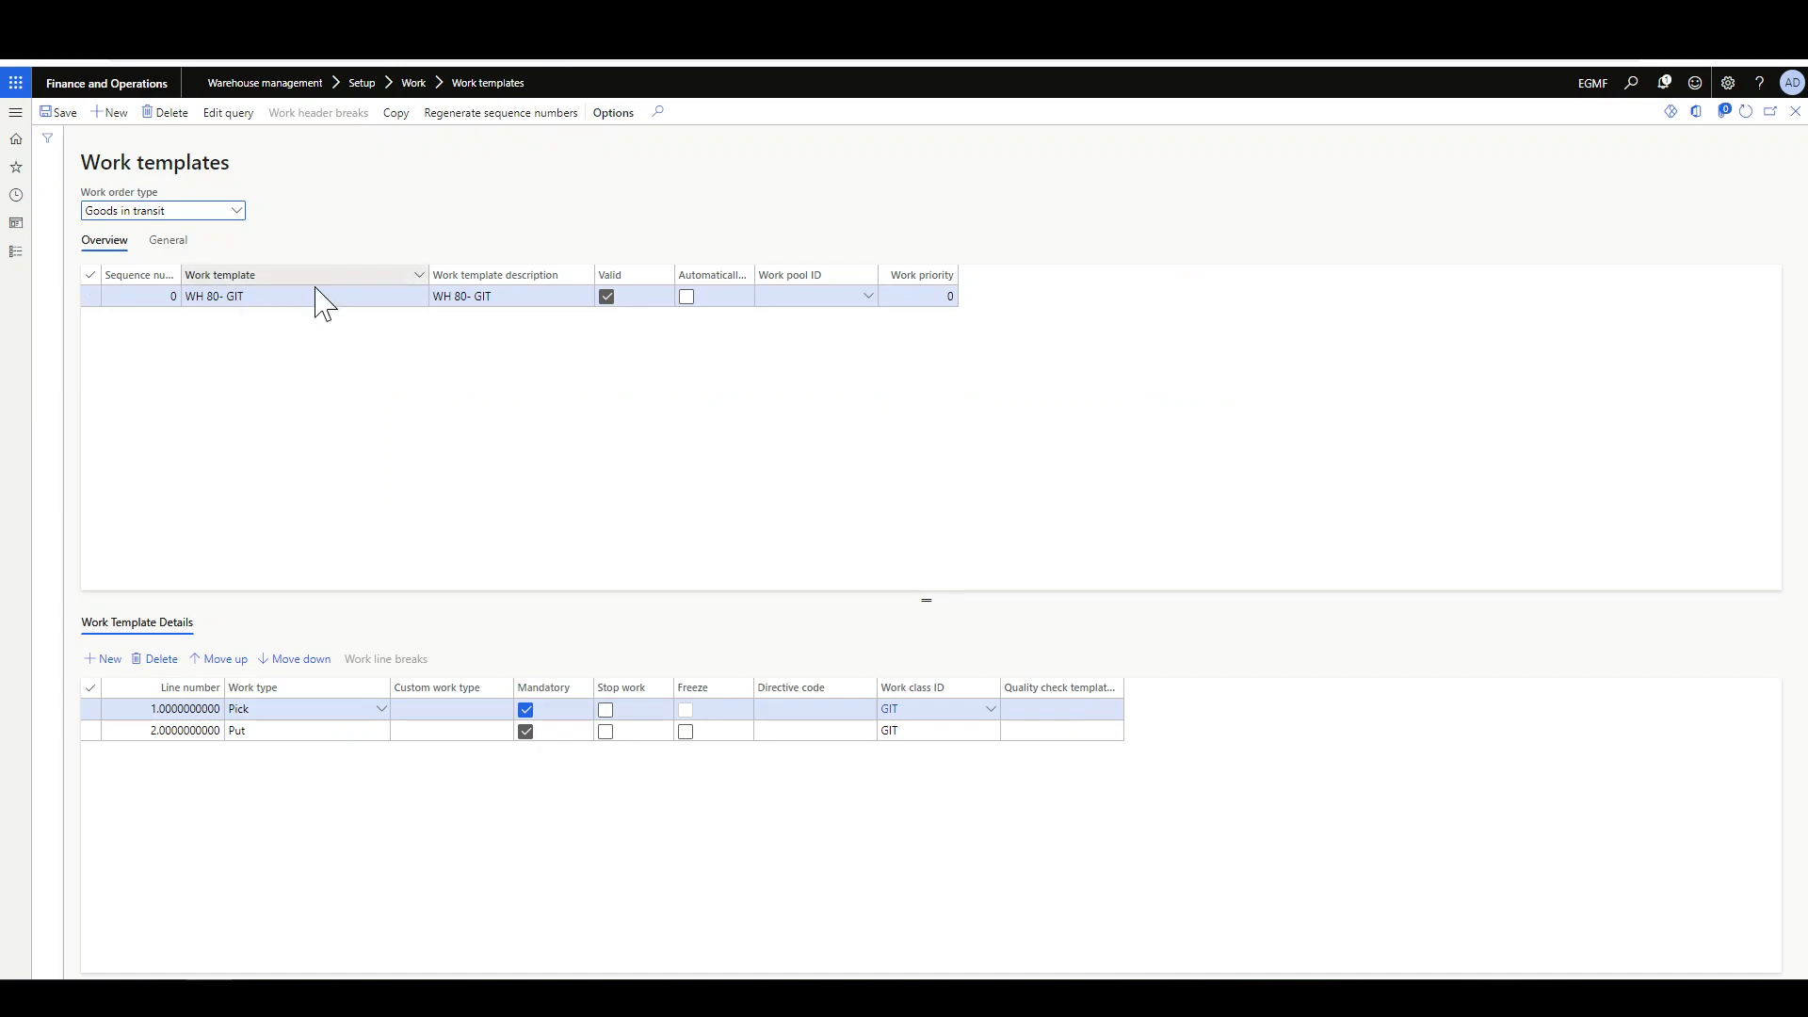
{"action": "left_click", "coordinate": [292, 295]}
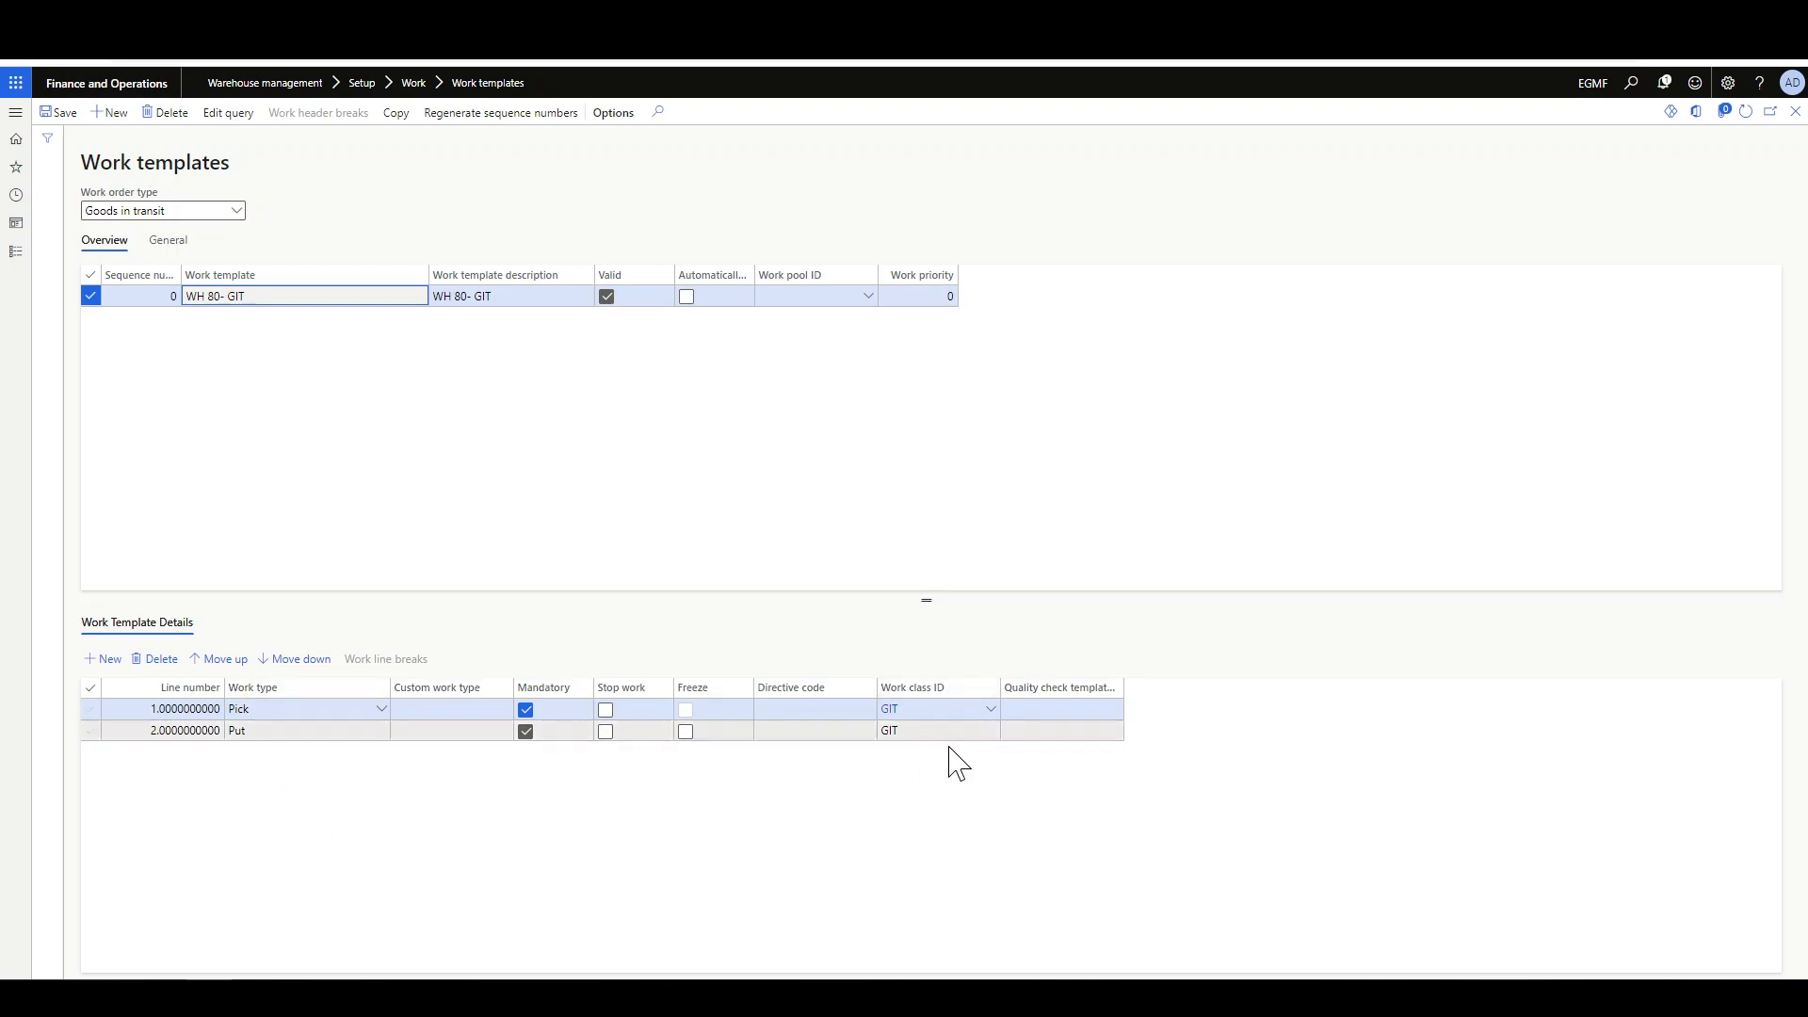
{"action": "left_click", "coordinate": [892, 731]}
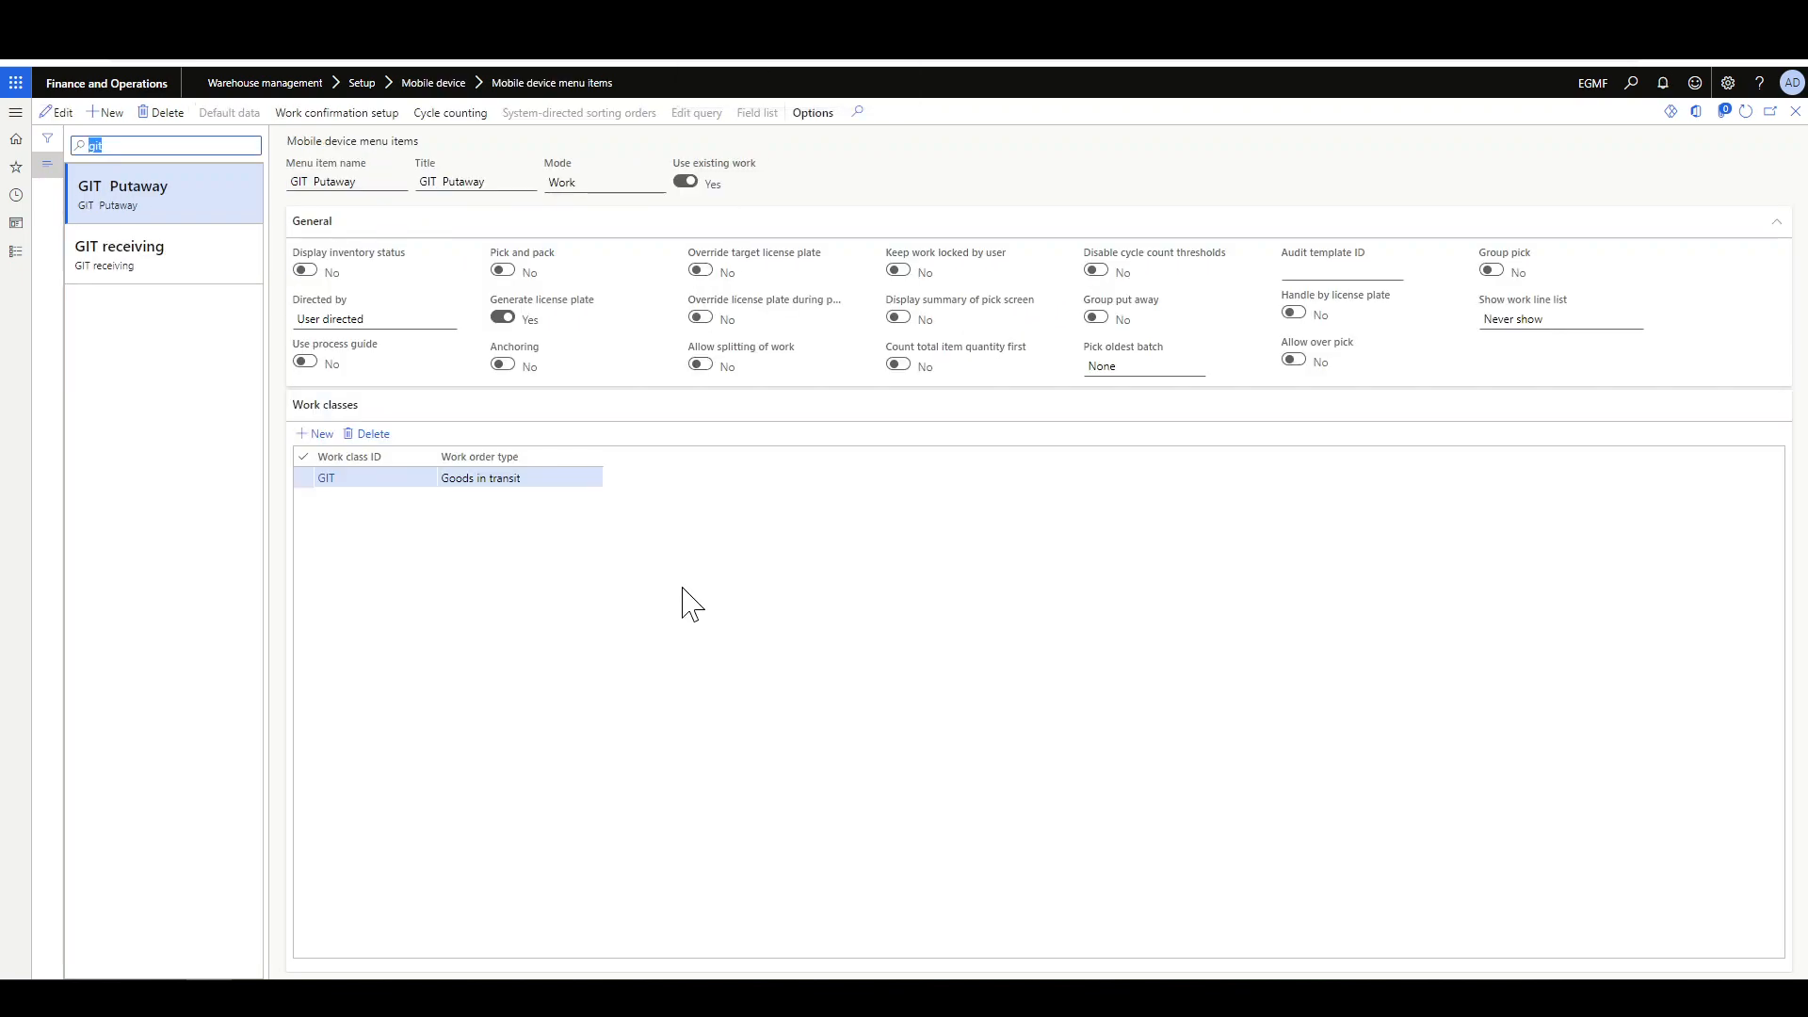
- Review the GIT receiving mobile device menu item's work creation process and work template settings, and return to the GIT Putaway item
{"action": "left_click", "coordinate": [146, 247]}
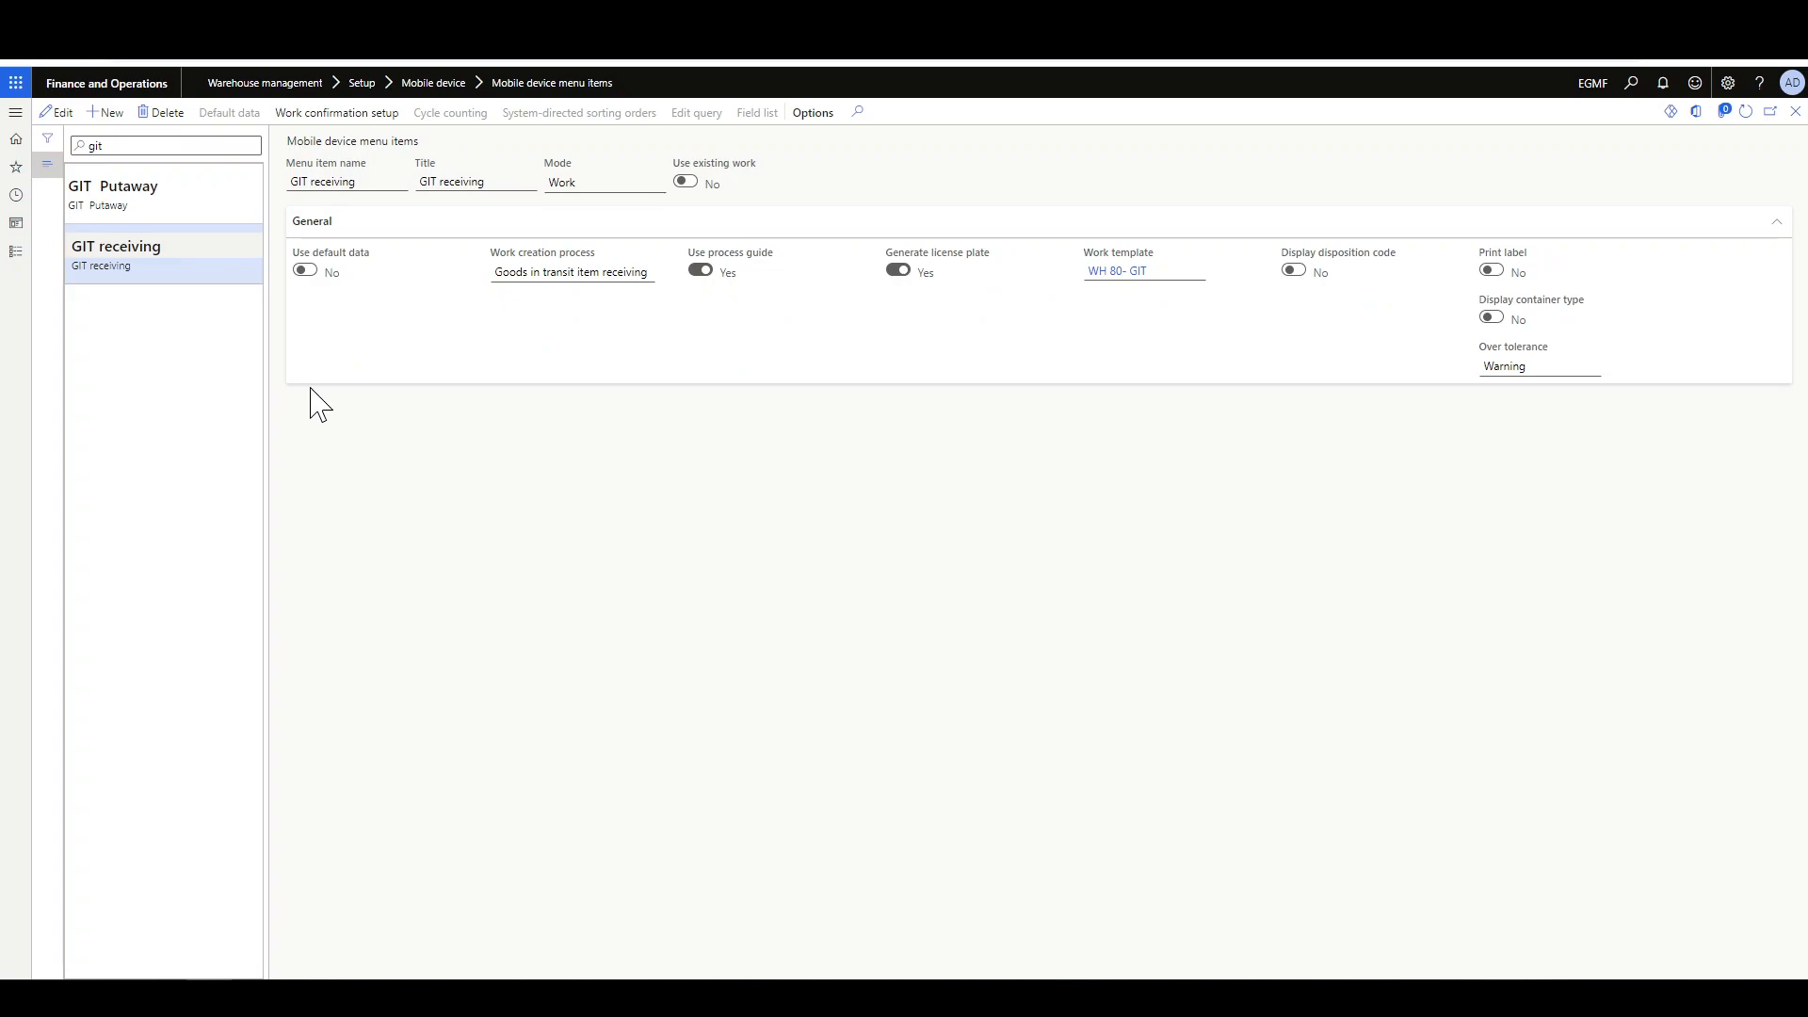
{"action": "left_click", "coordinate": [55, 112]}
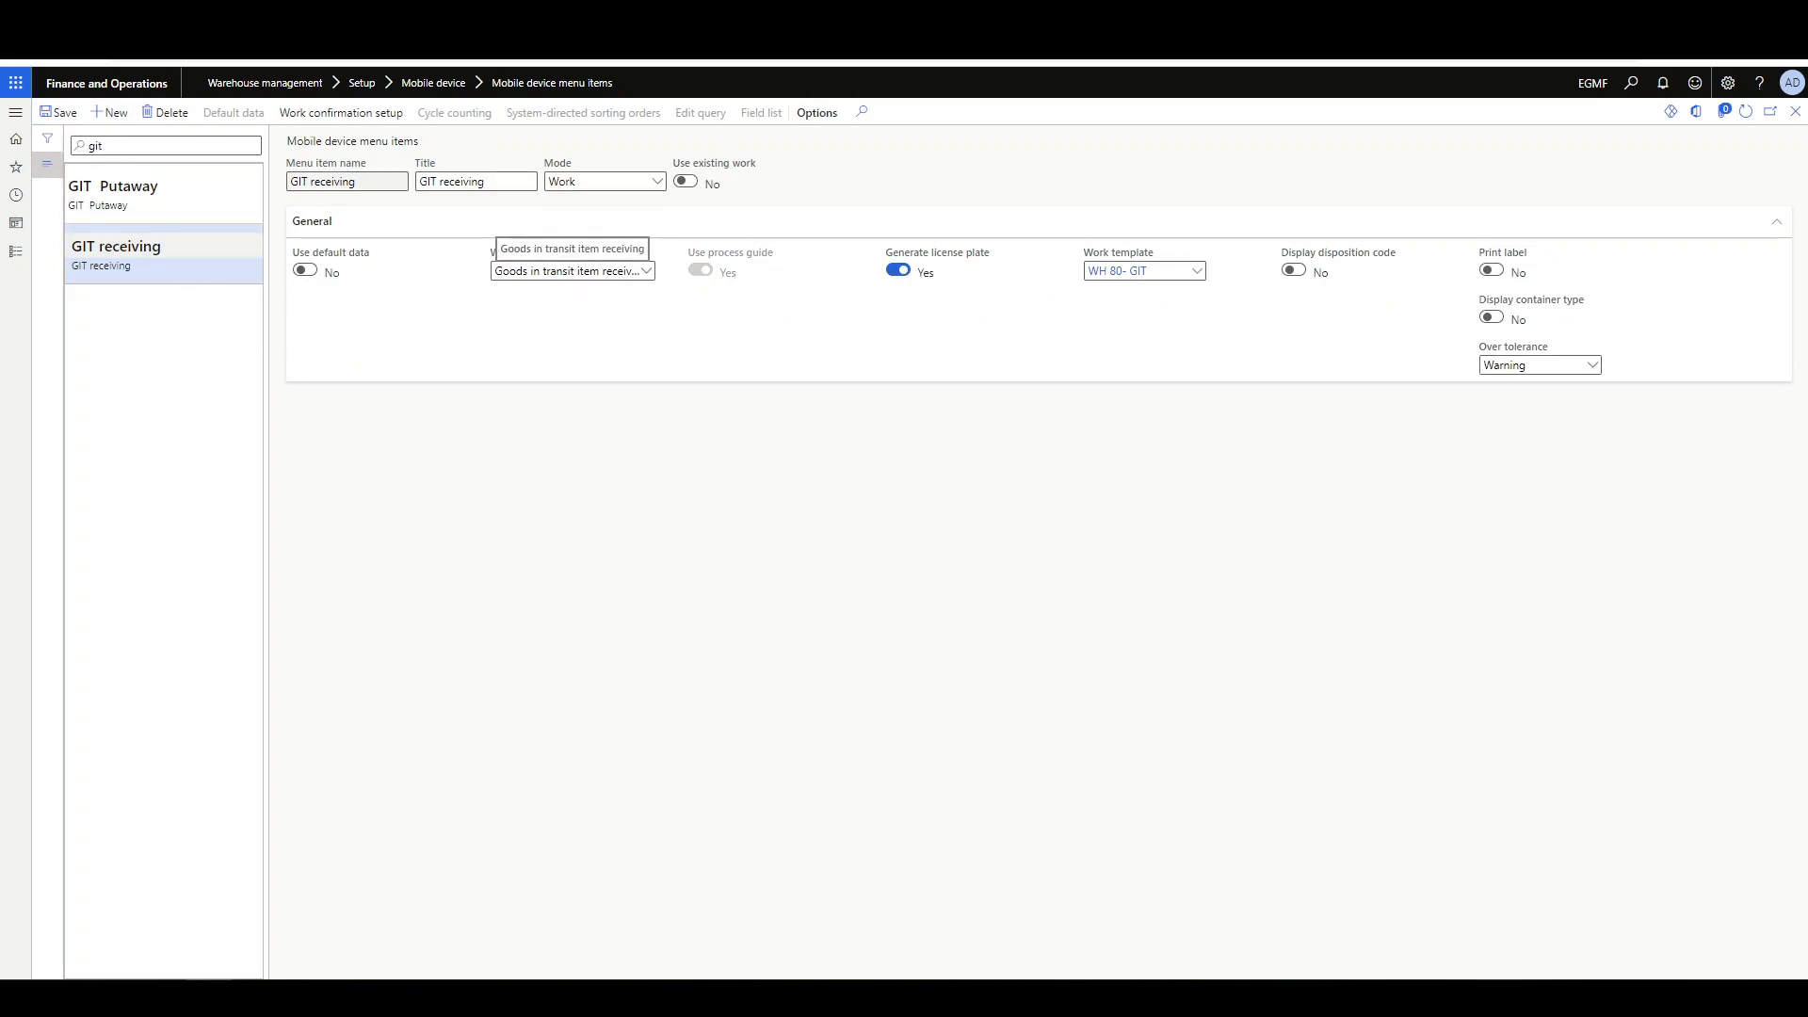
{"action": "left_click", "coordinate": [189, 193]}
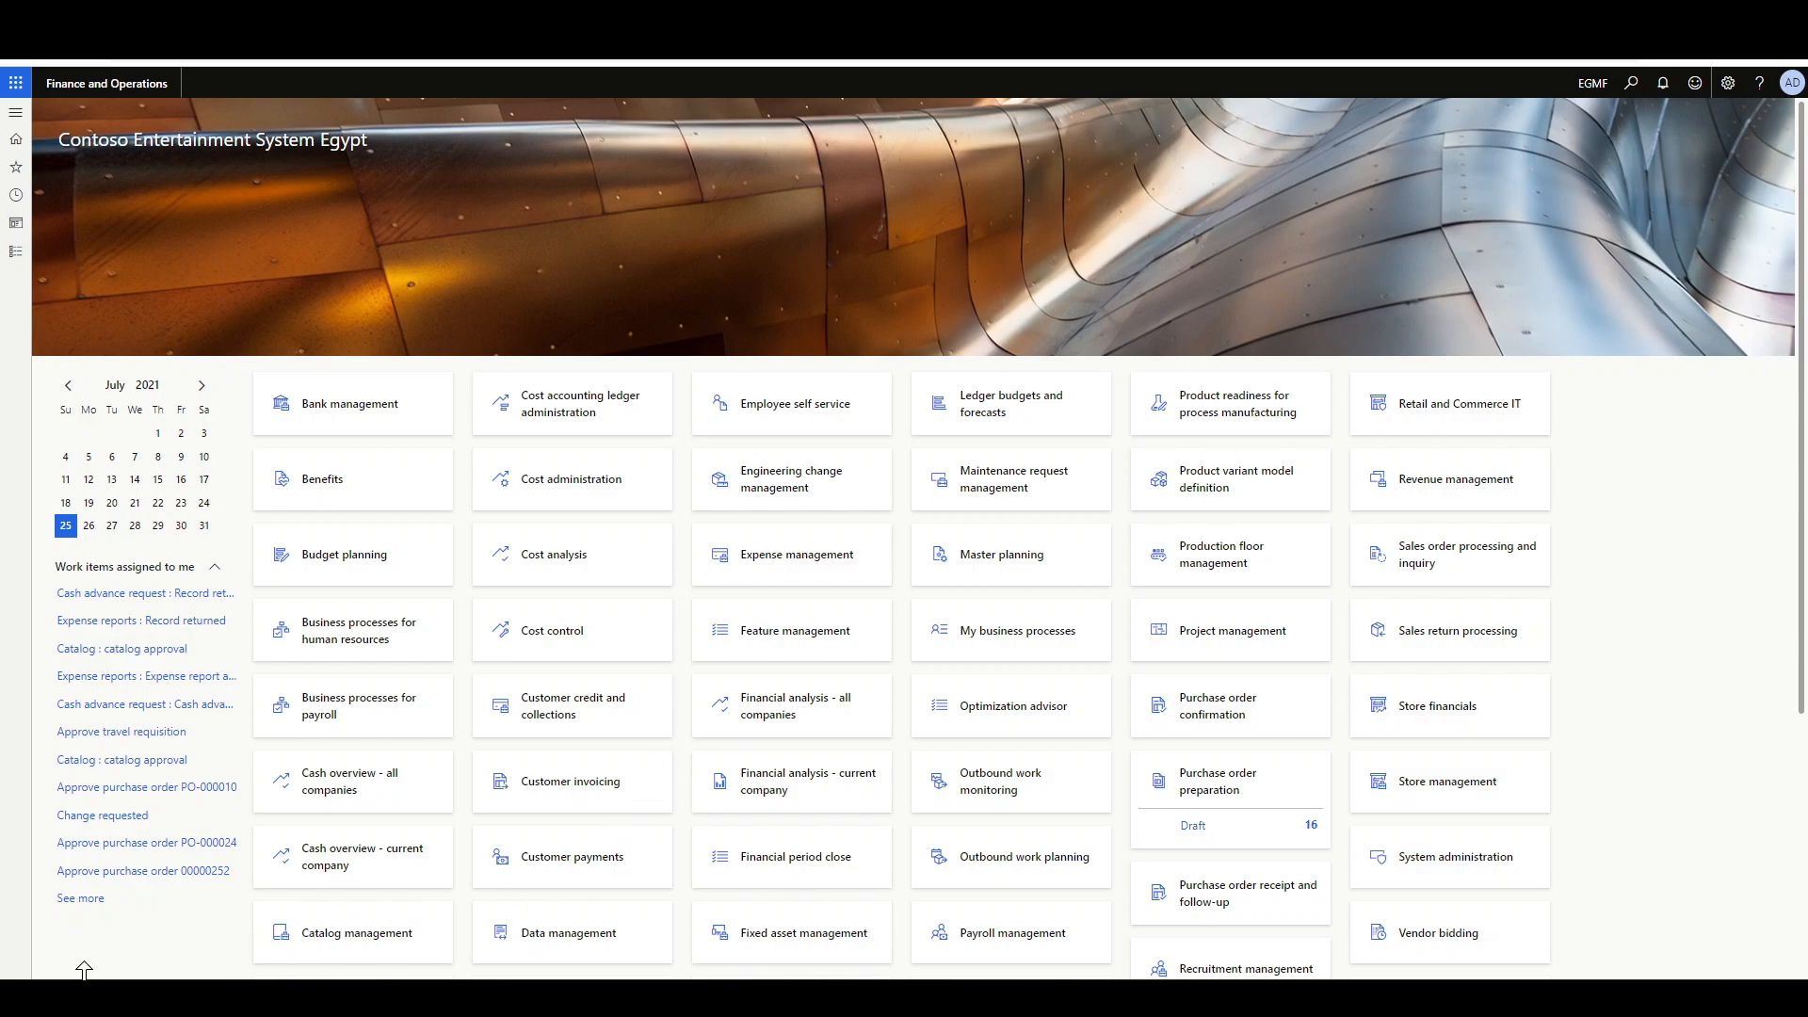
- Switch to File Explorer and look through the data files in the ITMData_Updated per oct 21 folder
{"action": "left_click", "coordinate": [80, 899]}
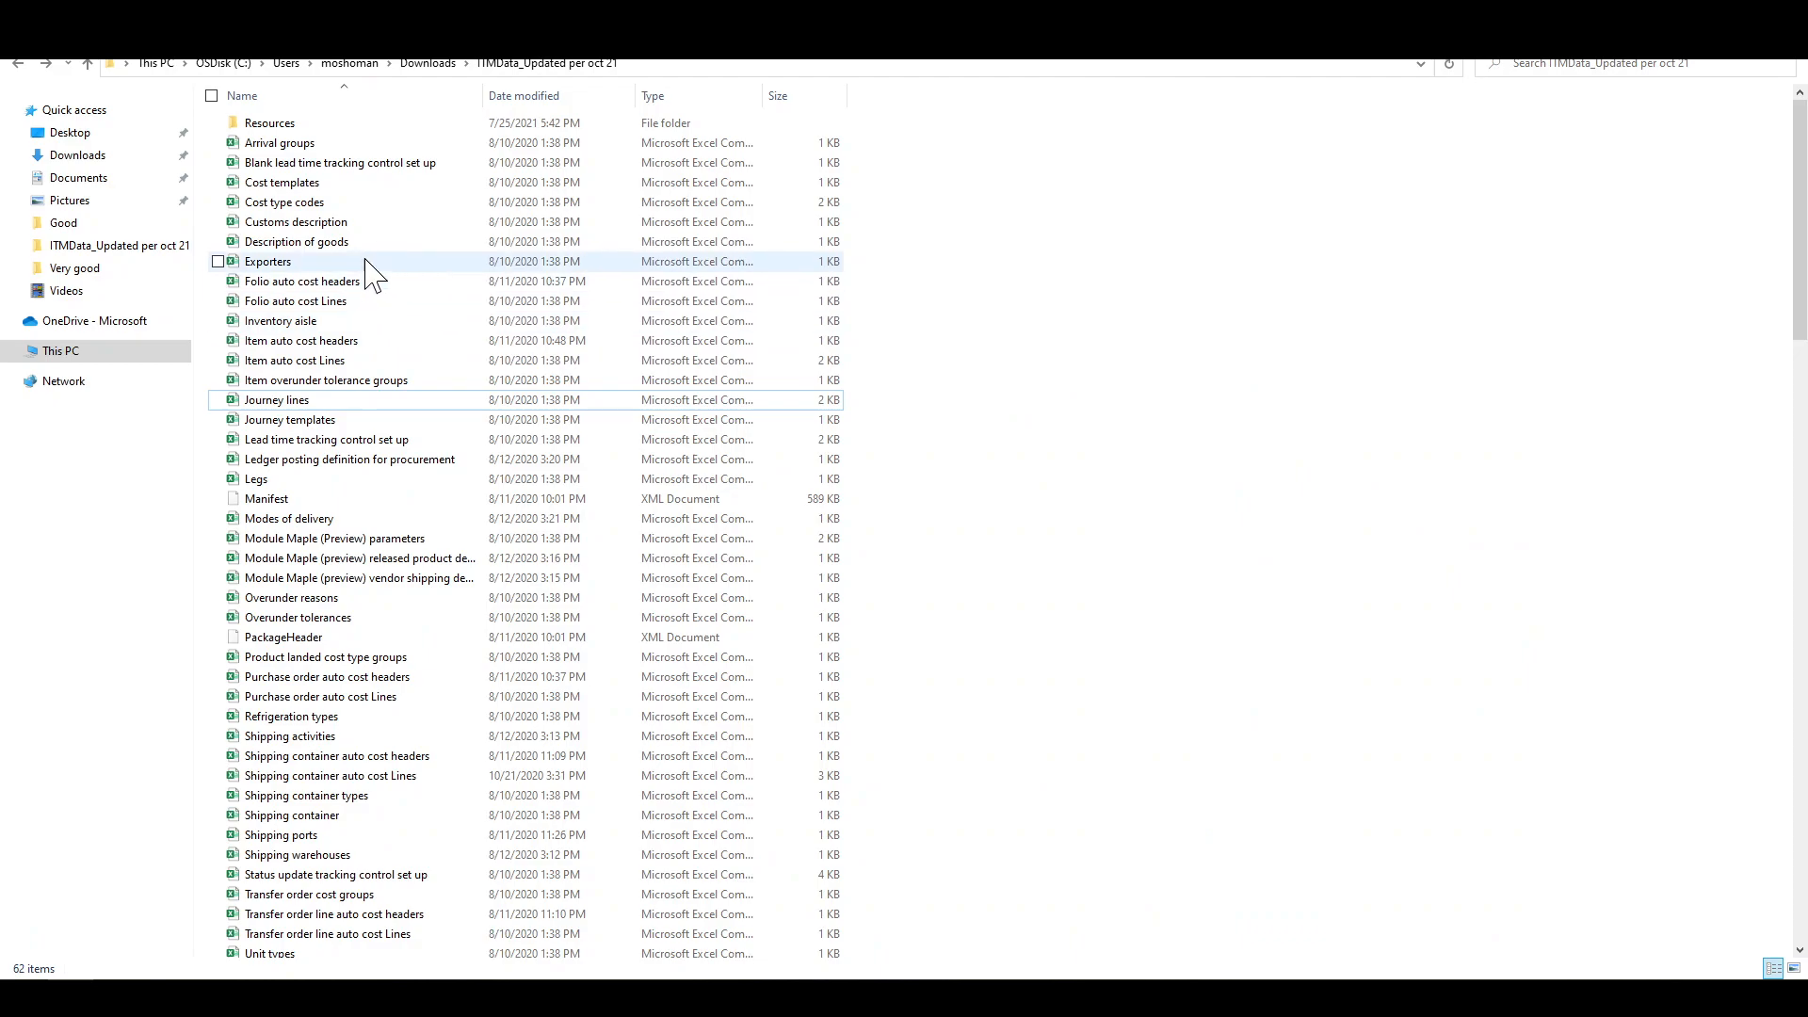
{"action": "scroll", "coordinate": [376, 579], "scroll_direction": "down", "scroll_amount": 7}
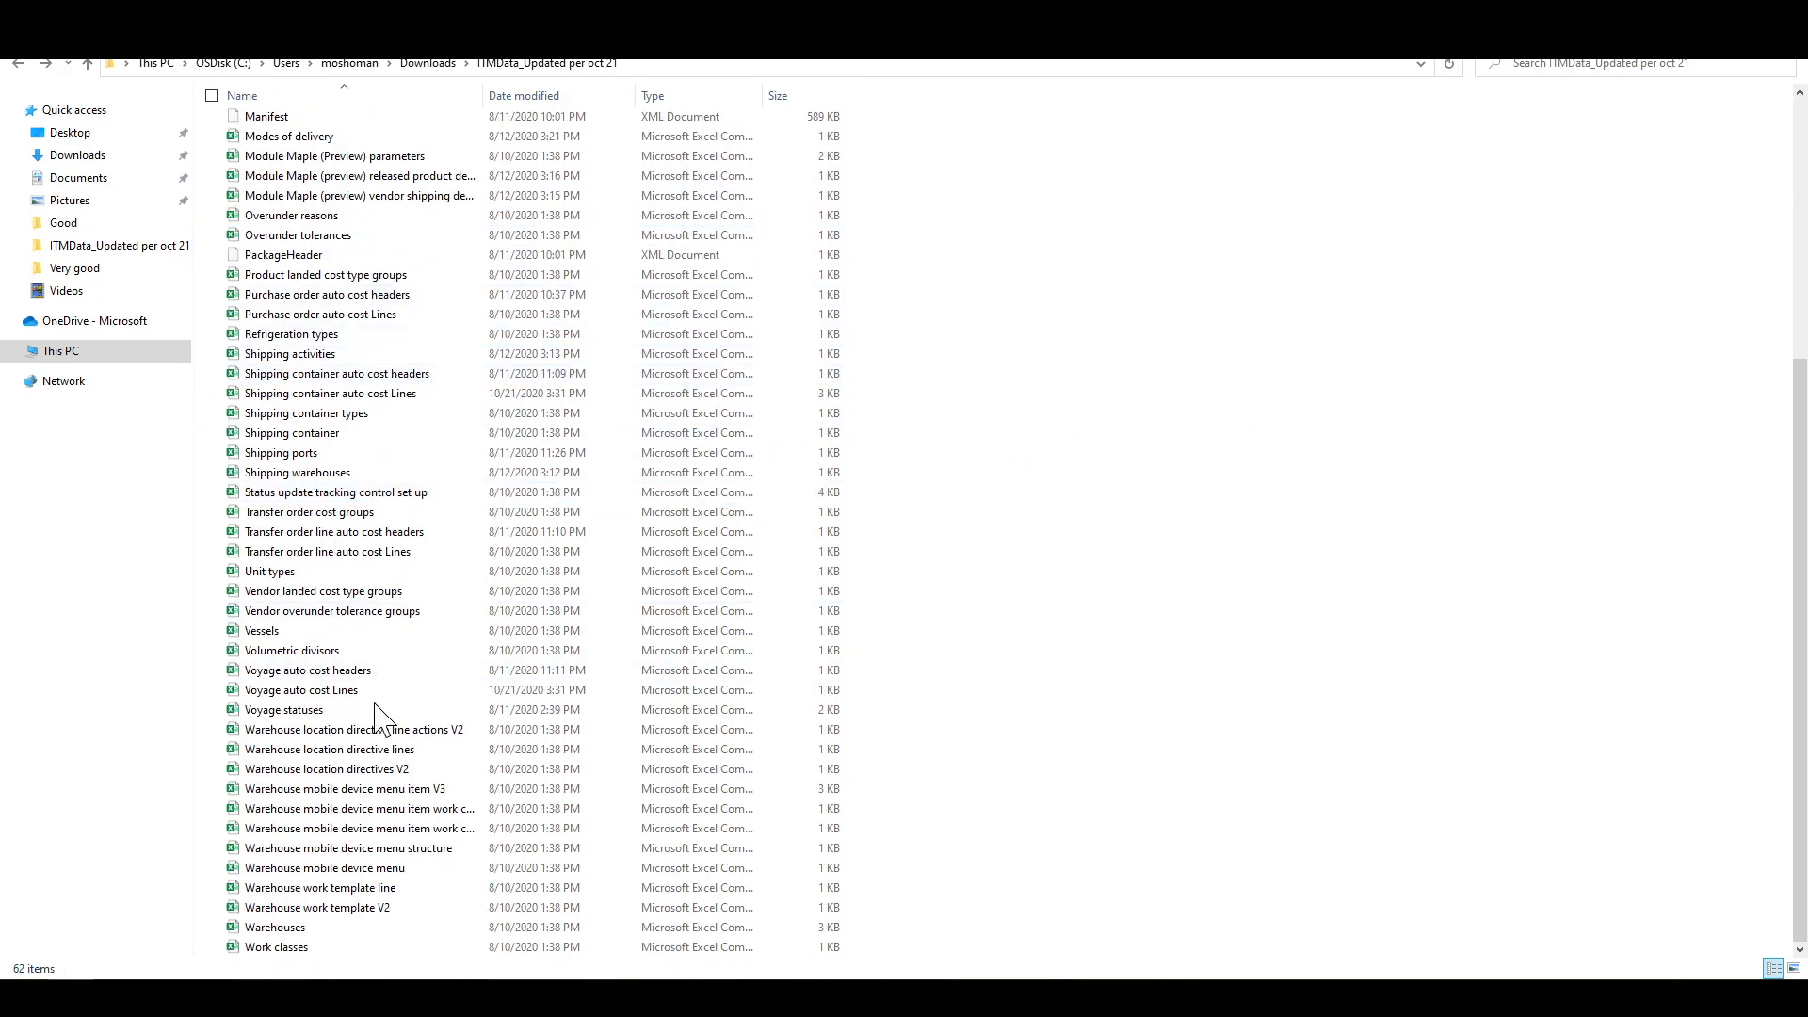
{"action": "scroll", "coordinate": [306, 508], "scroll_direction": "up", "scroll_amount": 7}
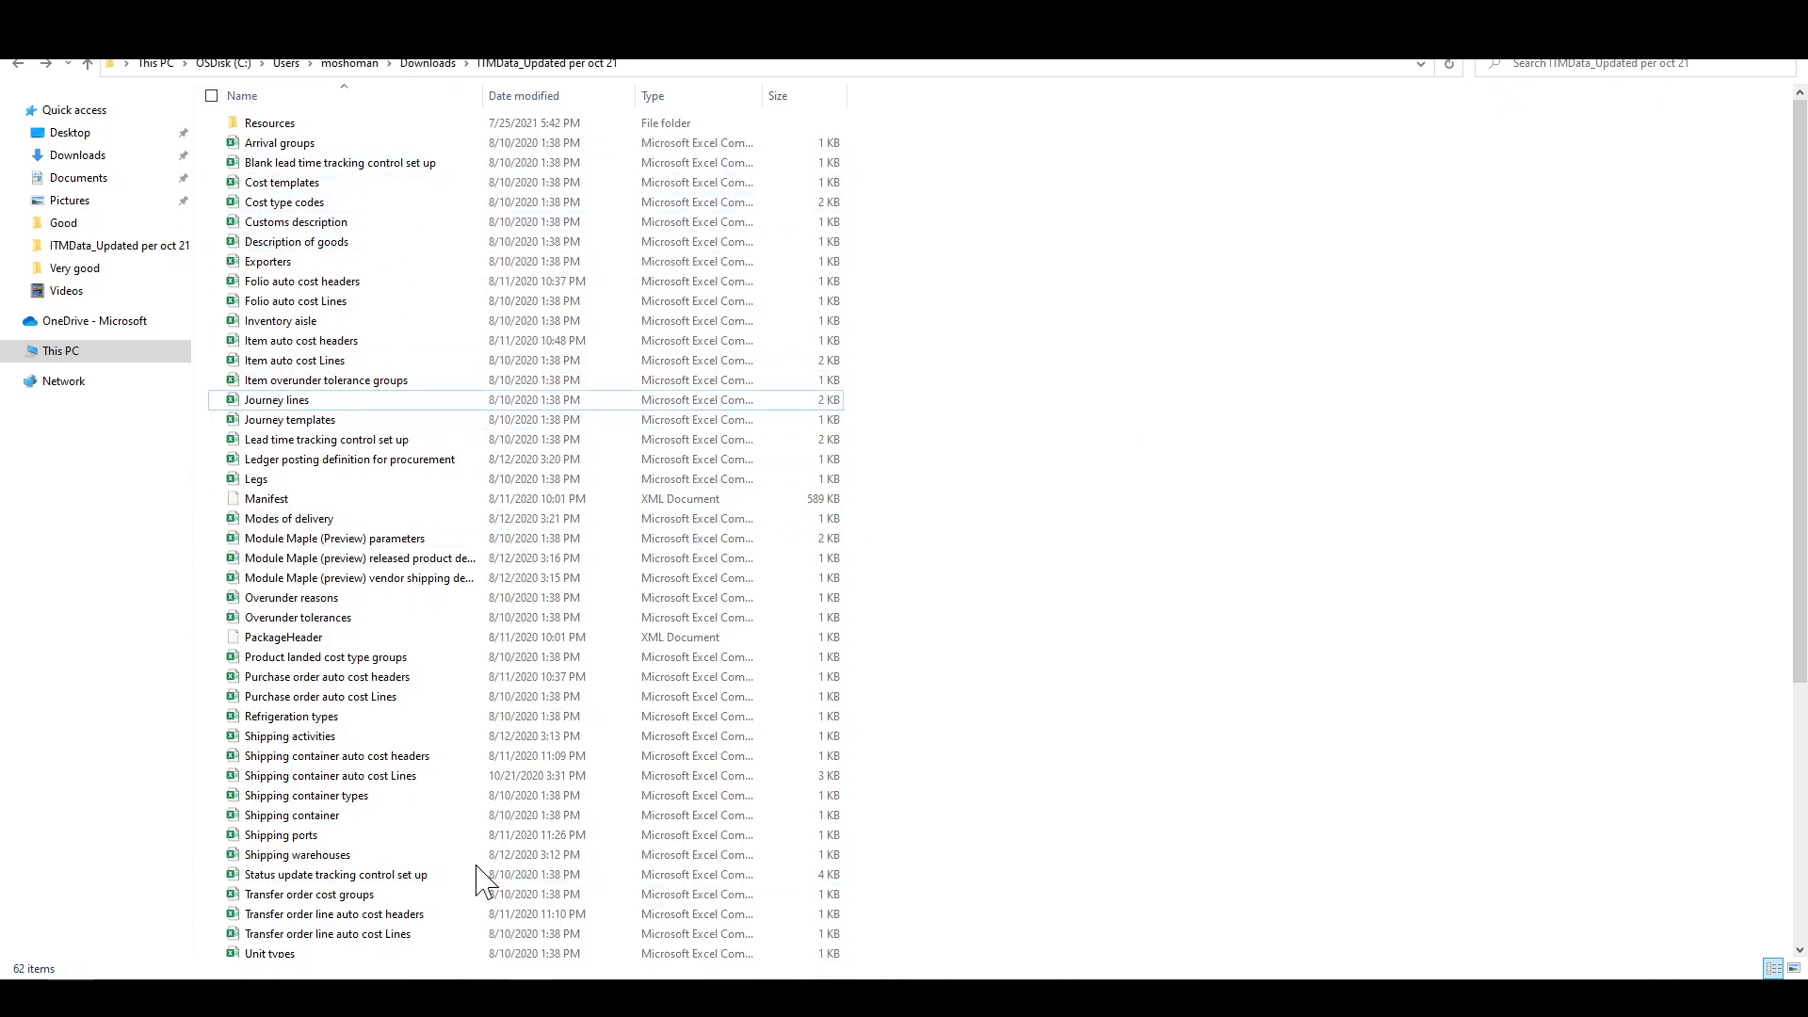
- Switch to the Cost type codes file in Excel and widen the COSTTYPEID and CREDITPOSTING columns to fit their contents
{"action": "mouse_move", "coordinate": [452, 952]}
{"action": "left_click", "coordinate": [406, 904]}
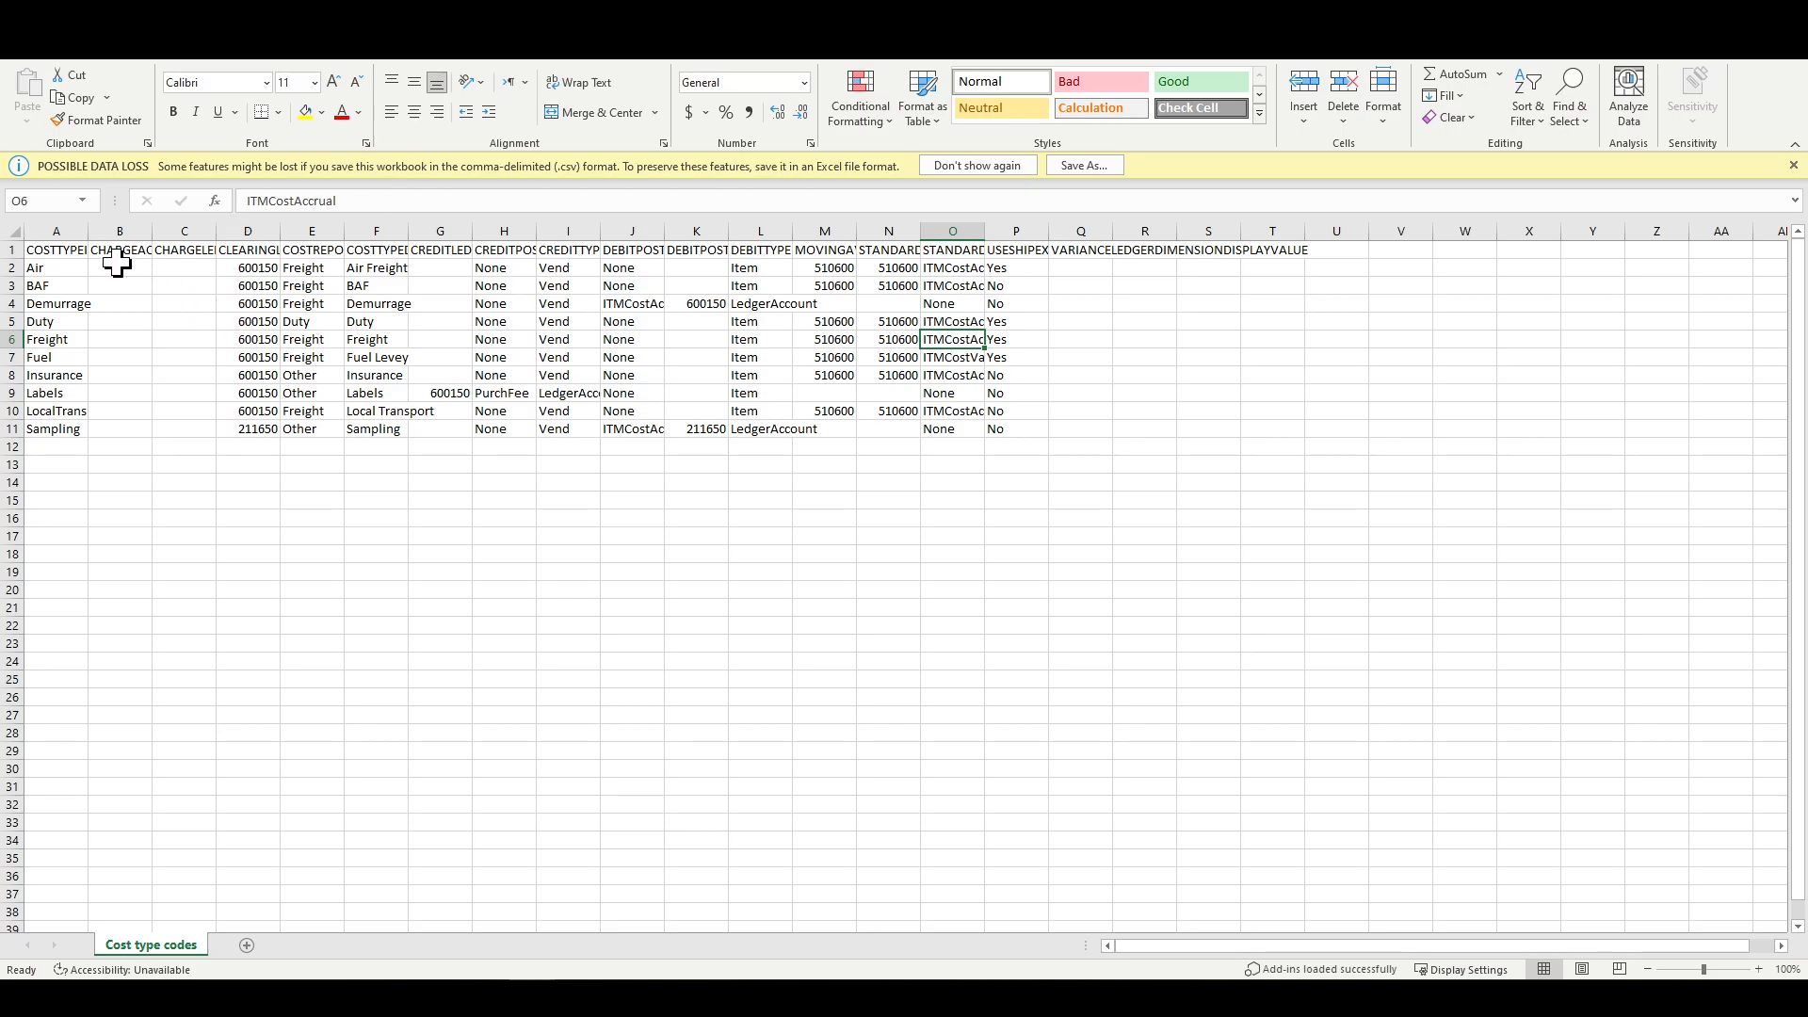
{"action": "double_click", "coordinate": [86, 232]}
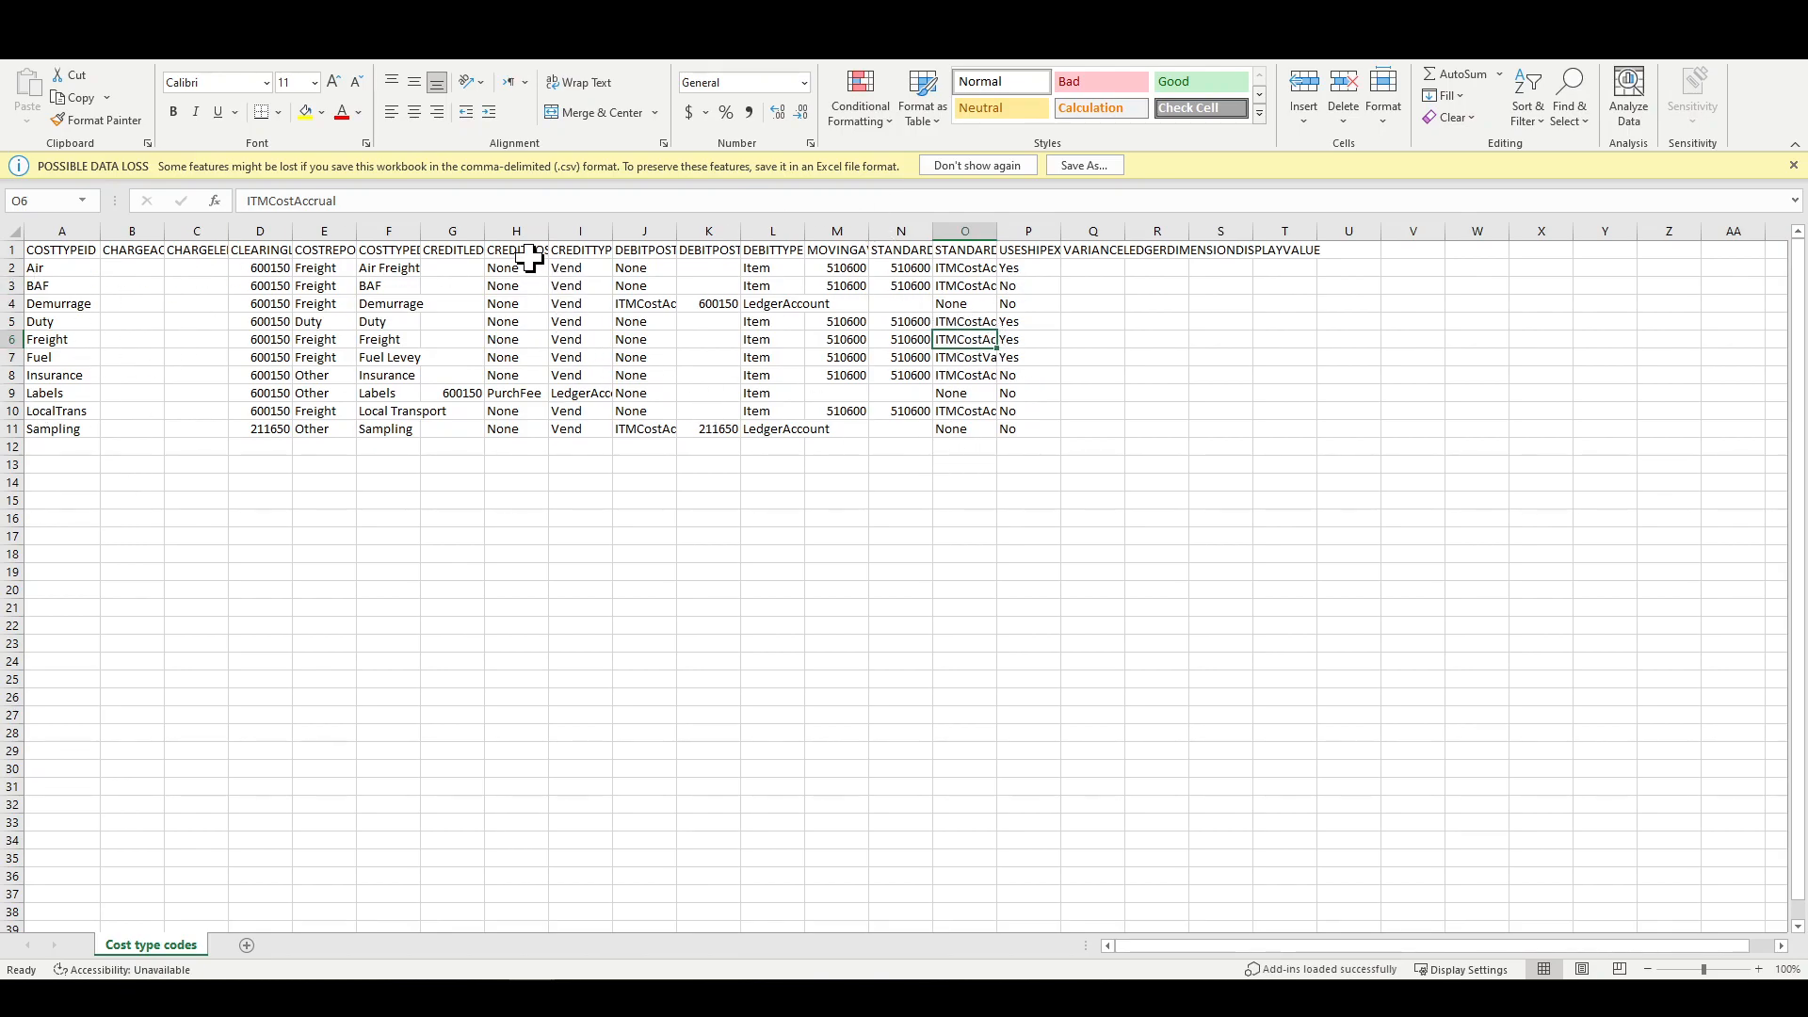
{"action": "double_click", "coordinate": [547, 230]}
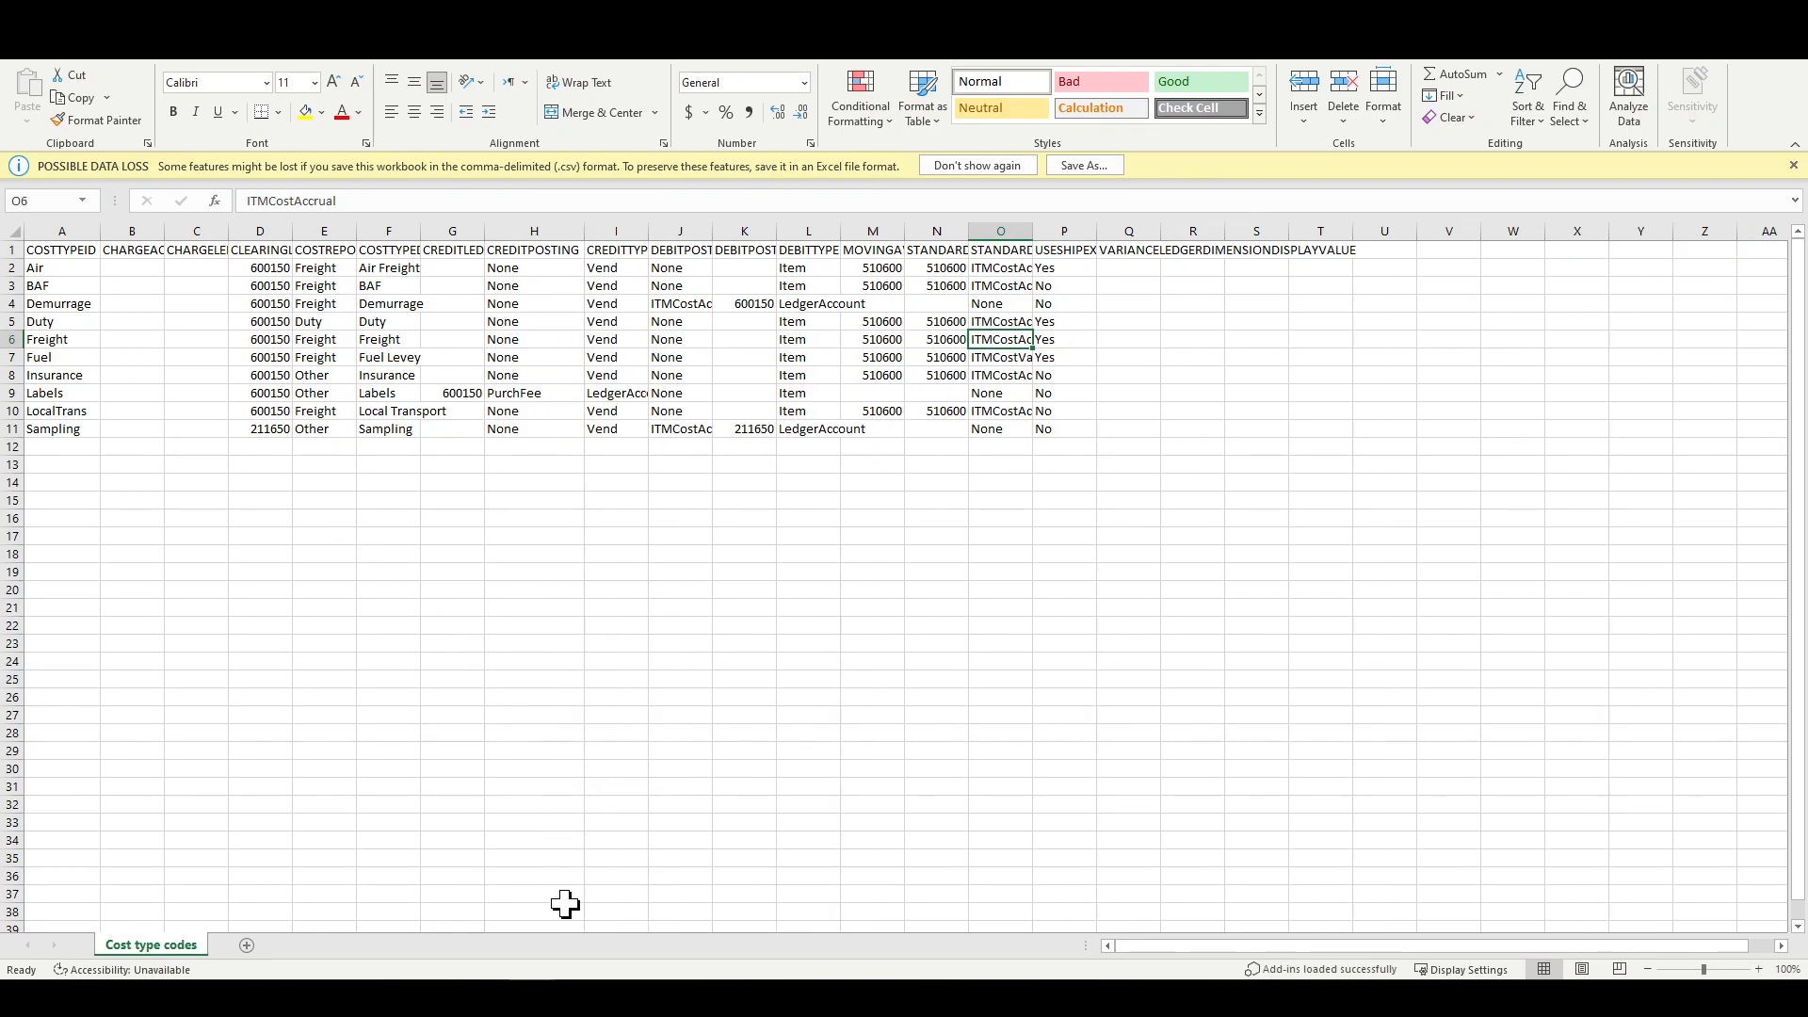
- Switch back to Finance and Operations and show the general setup pages of the Landed cost module
{"action": "left_click", "coordinate": [672, 931]}
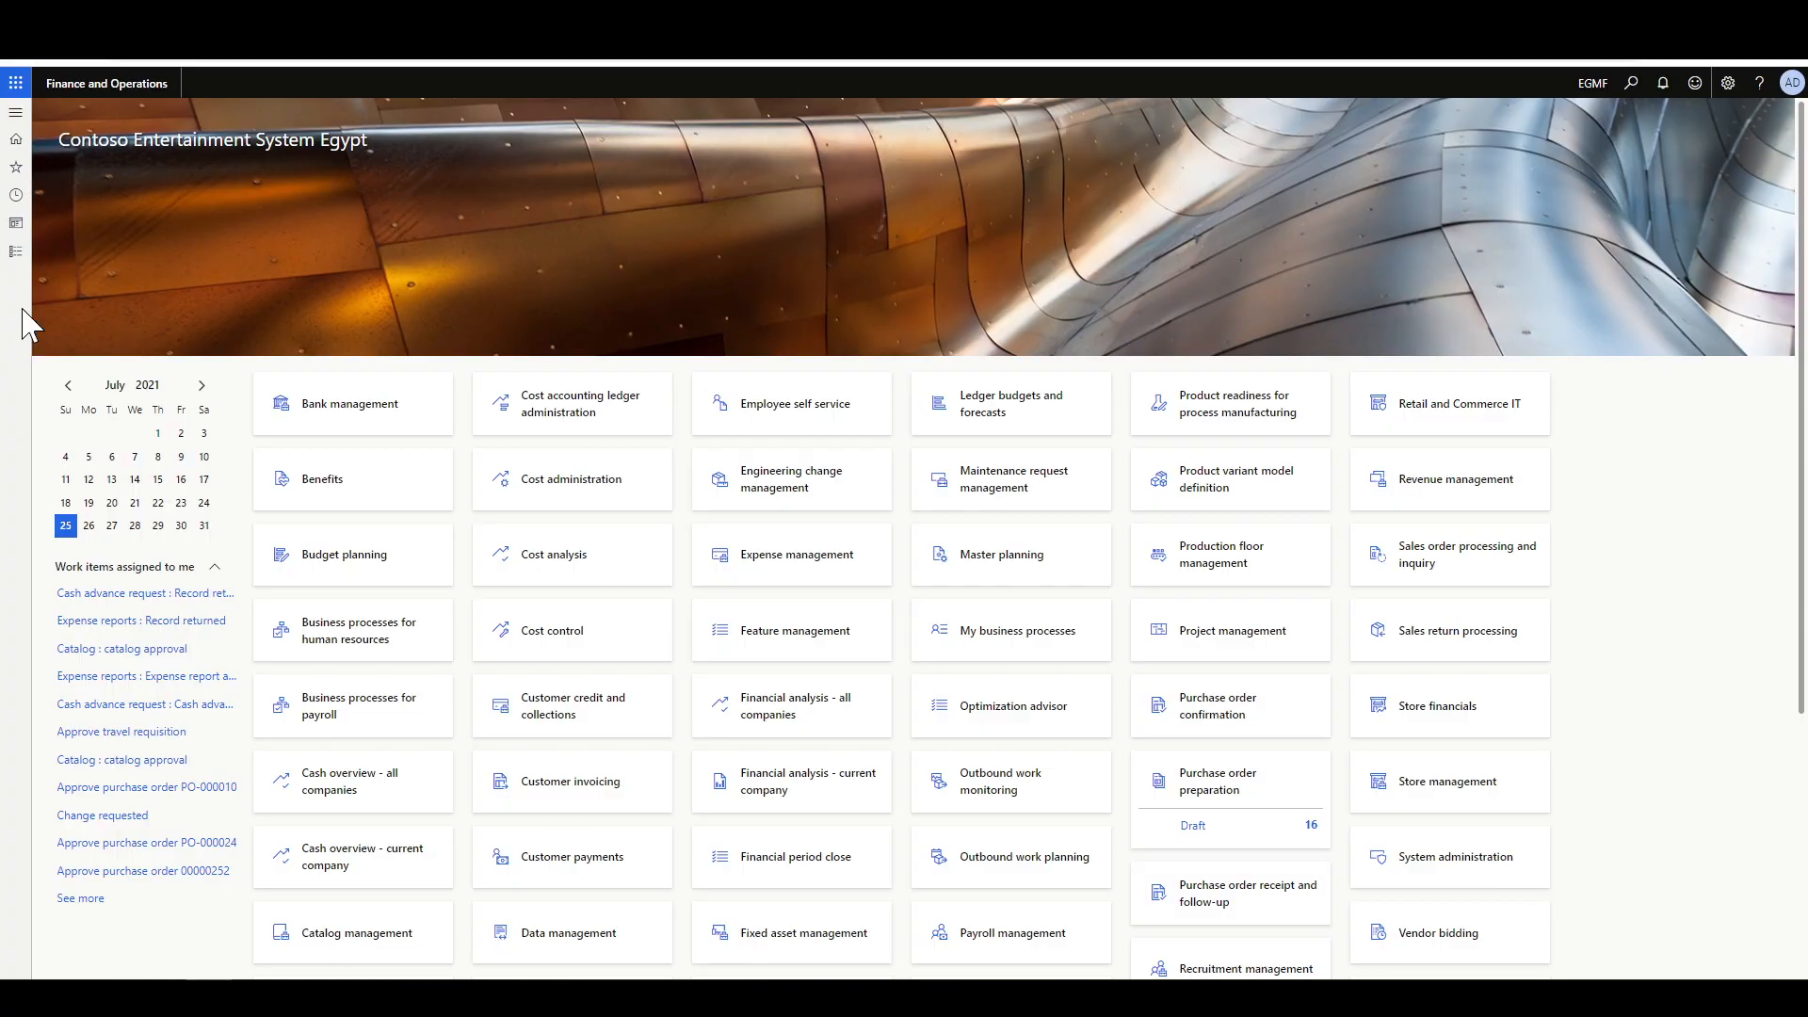
{"action": "left_click", "coordinate": [15, 251]}
{"action": "left_click", "coordinate": [273, 482]}
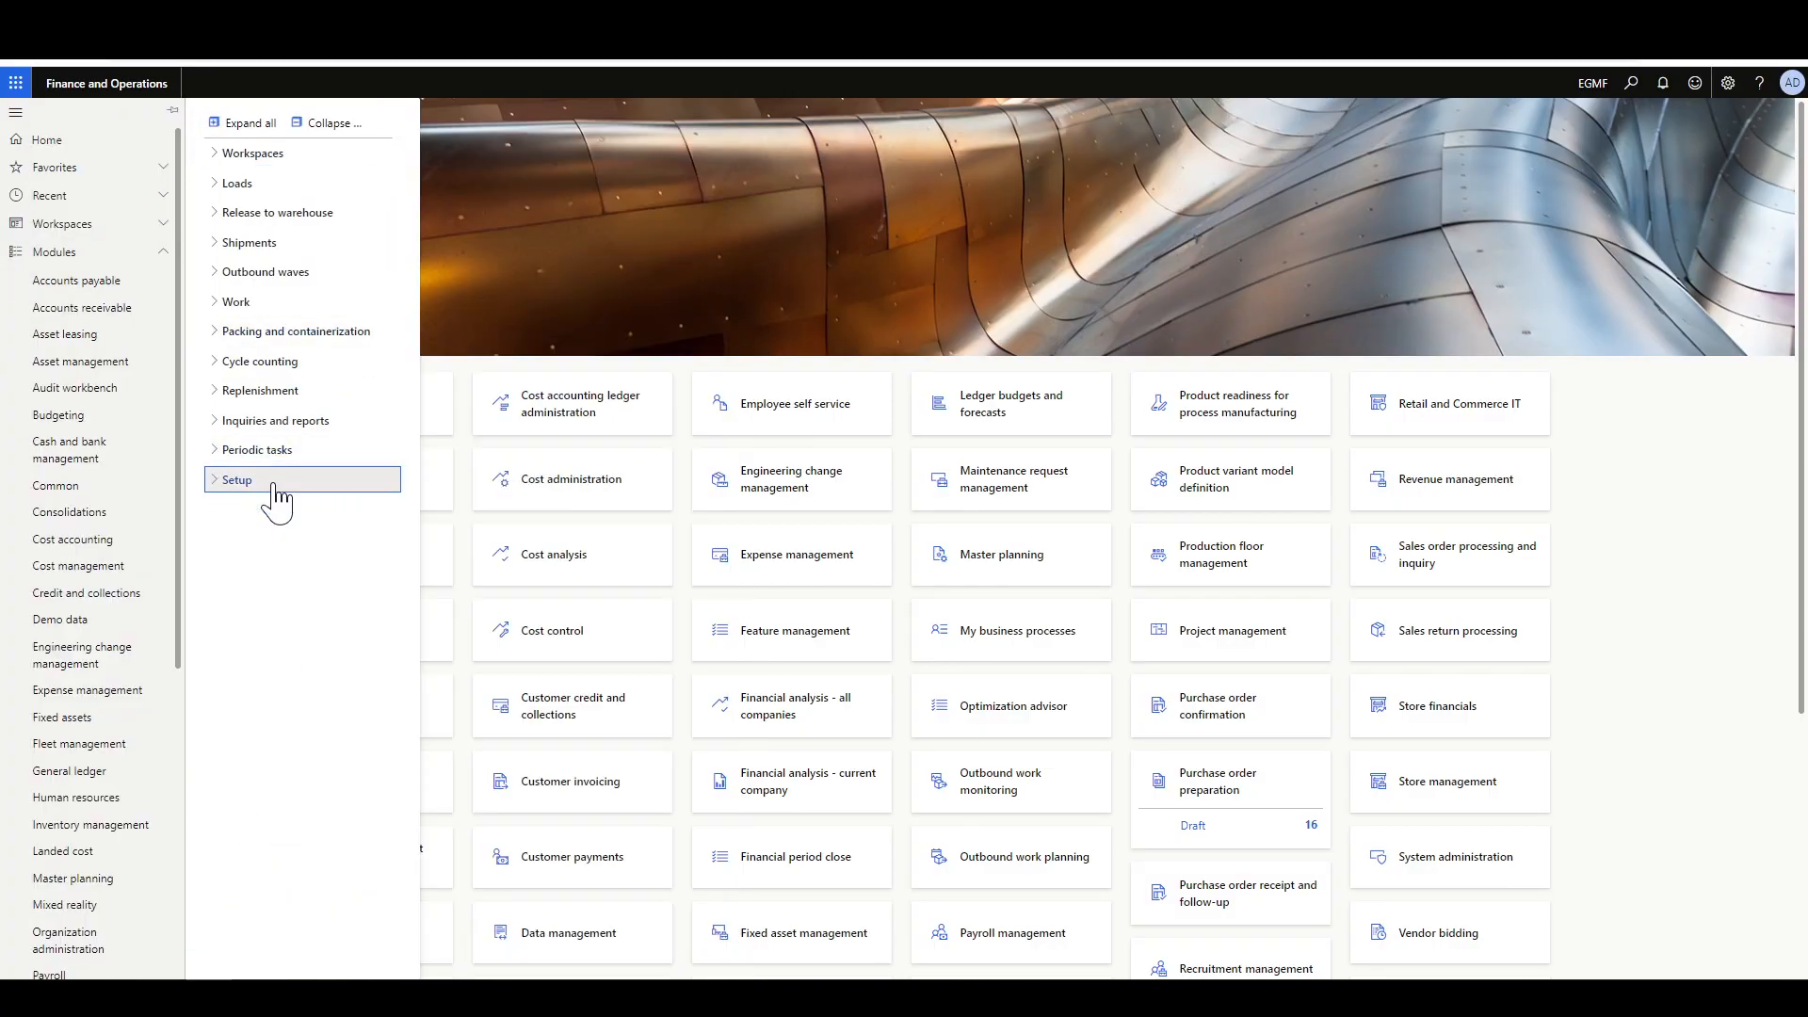
{"action": "scroll", "coordinate": [113, 452], "scroll_direction": "down", "scroll_amount": 5}
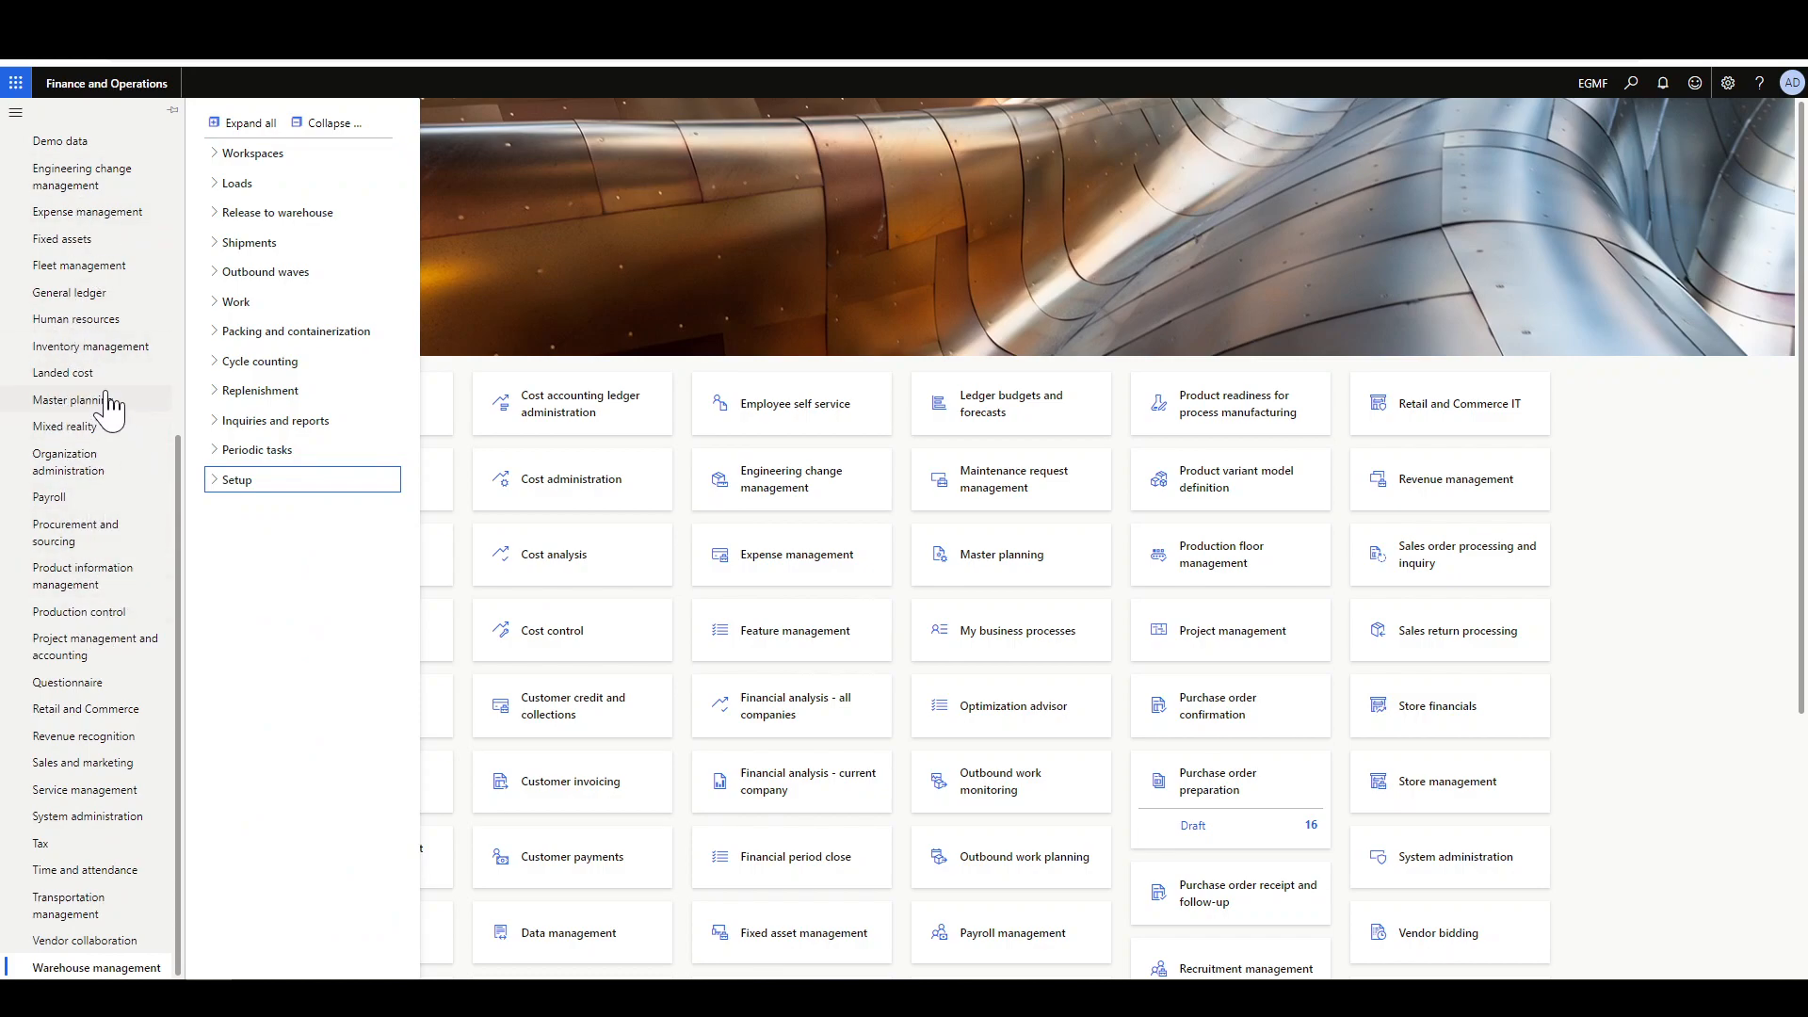
{"action": "left_click", "coordinate": [75, 372]}
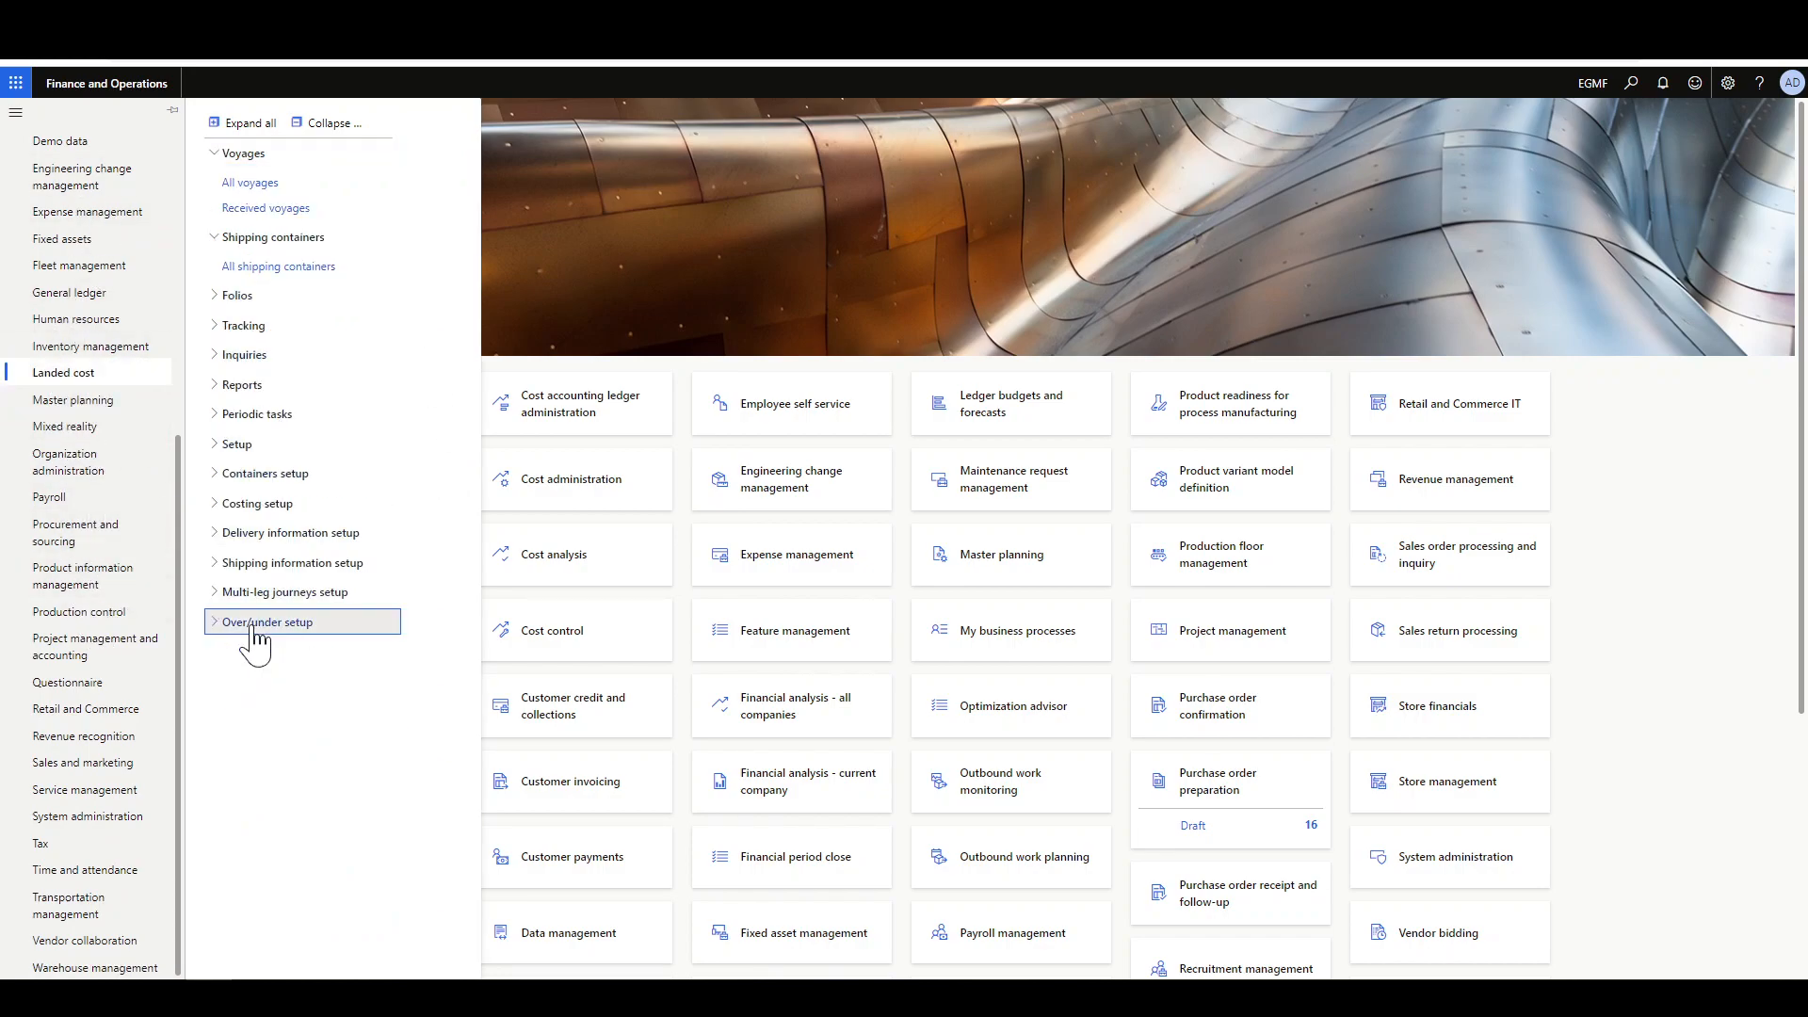
{"action": "left_click", "coordinate": [307, 448]}
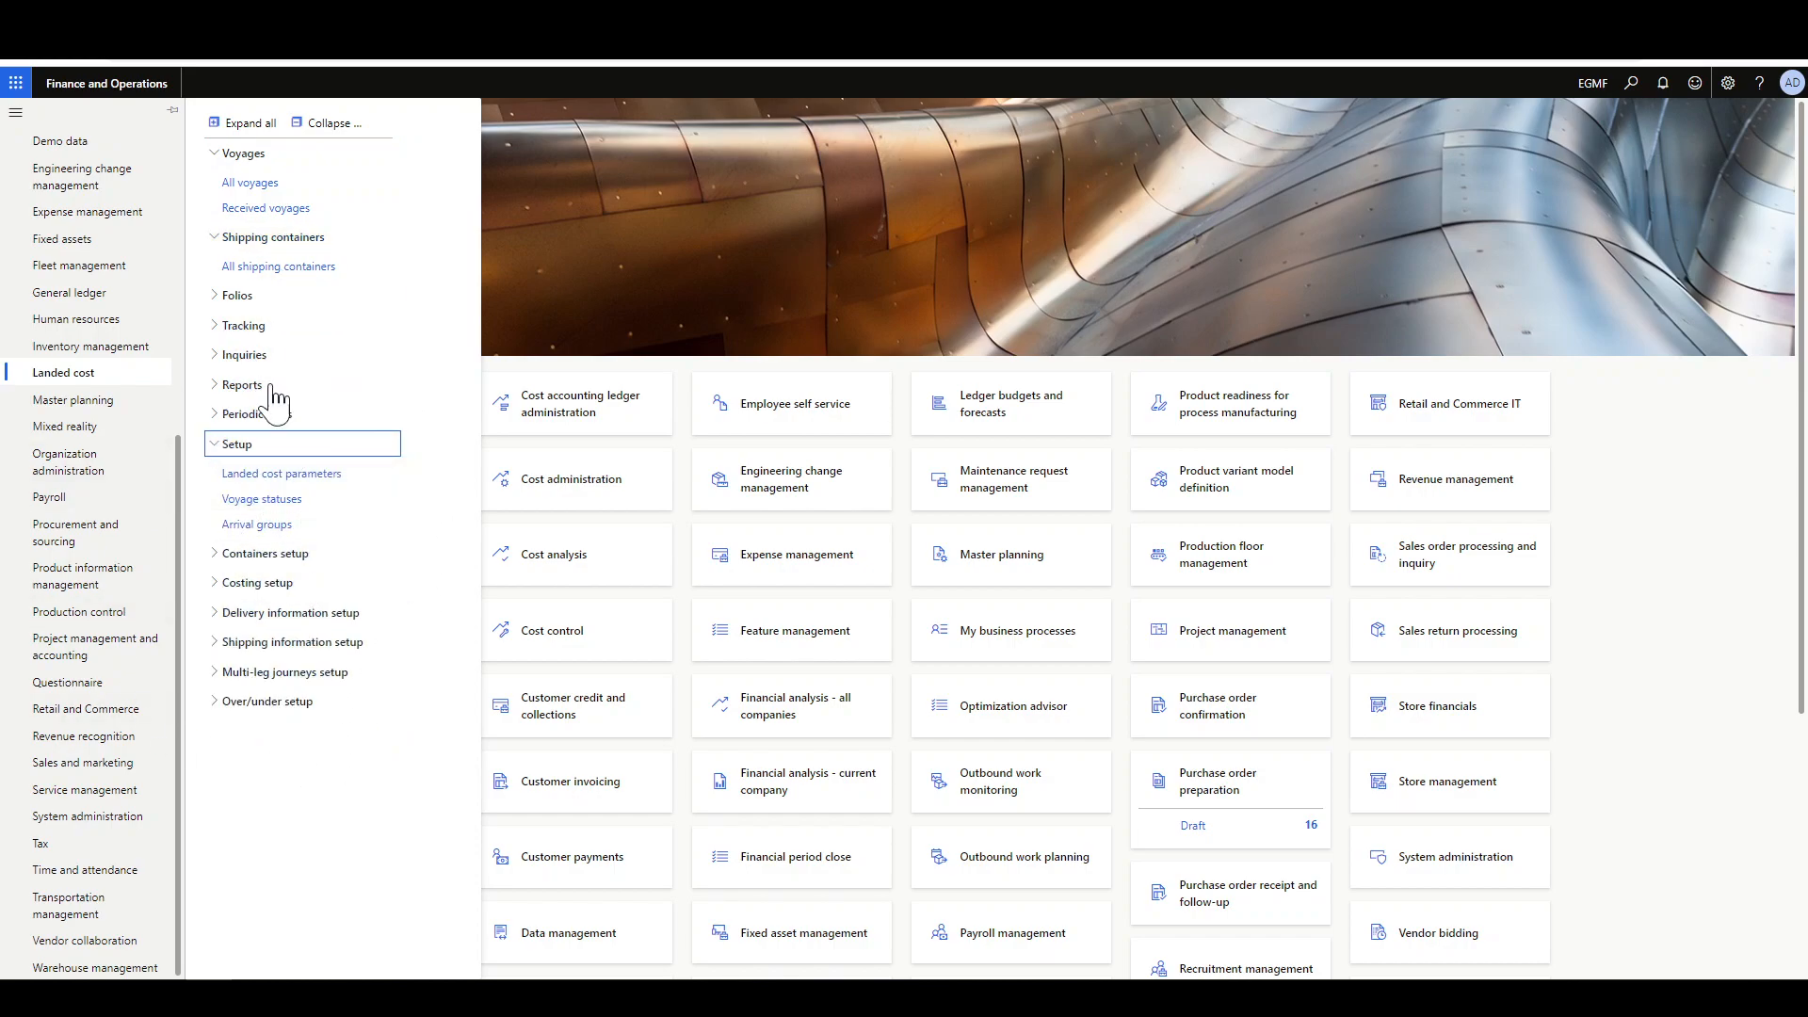
- Look through the pages for containers, costing, delivery information, shipping information, multi-leg journeys and over/under setup in the Landed cost module
{"action": "left_click", "coordinate": [273, 555]}
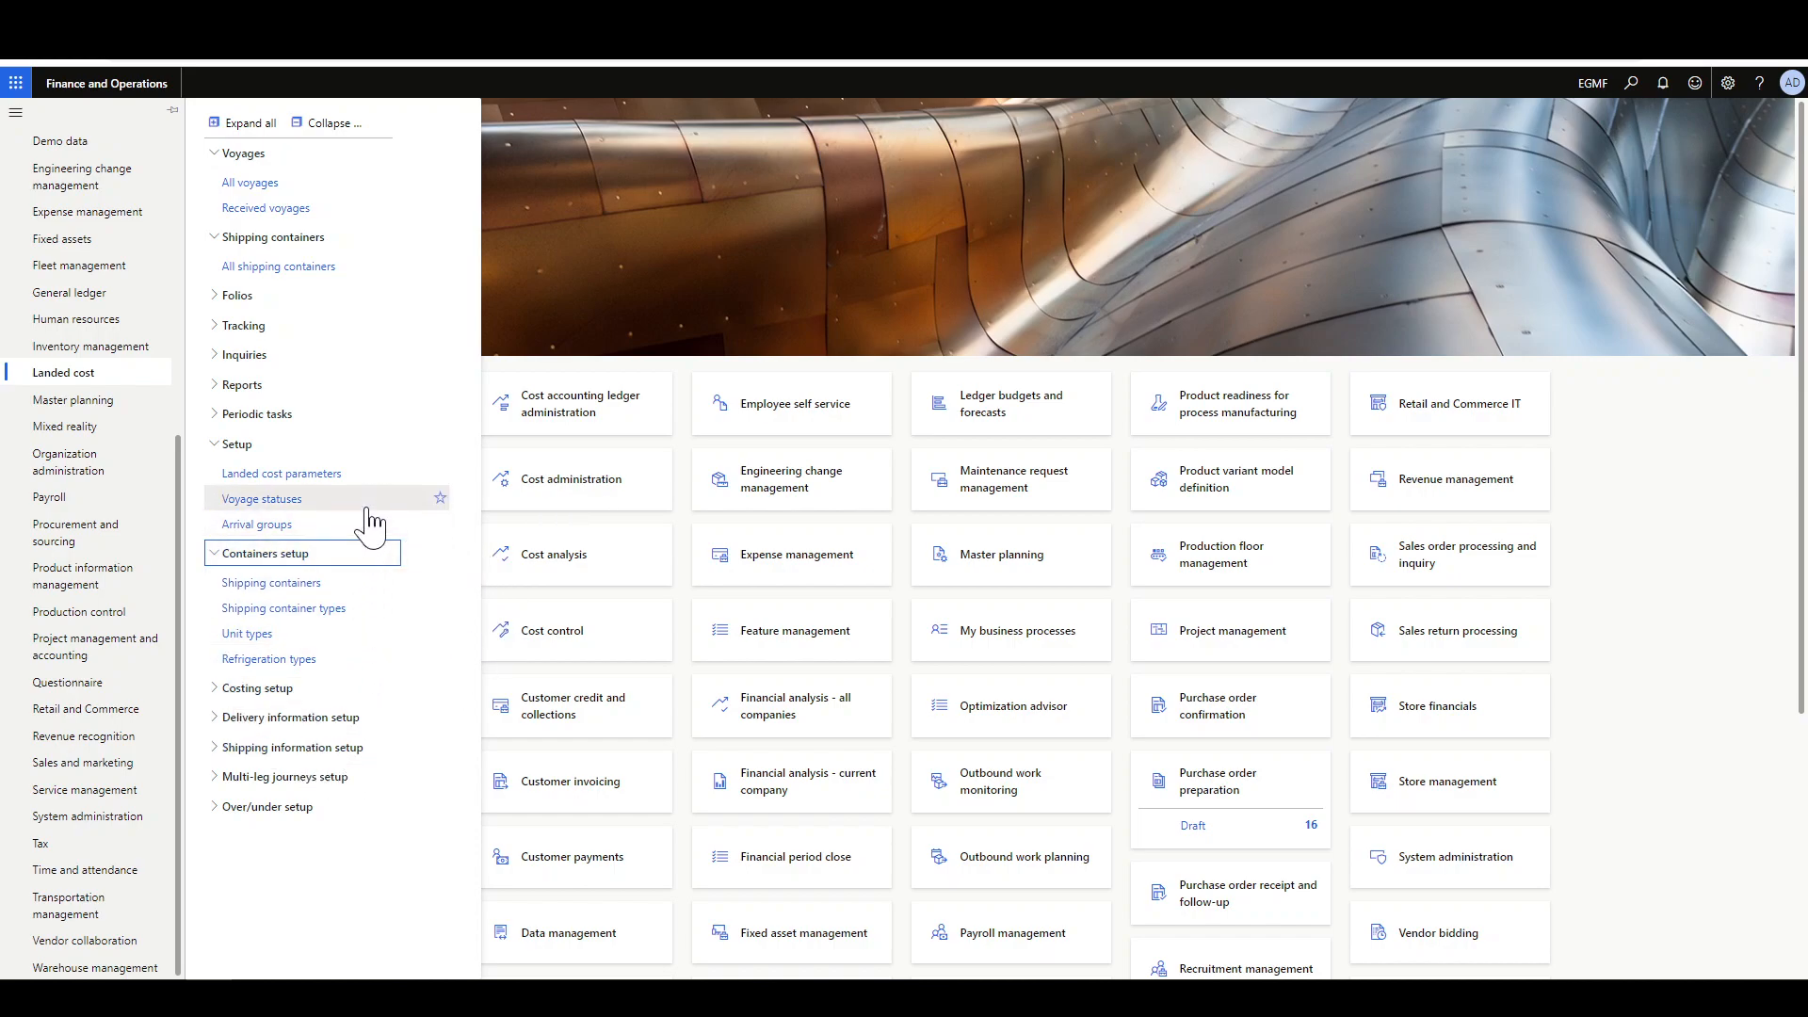
{"action": "left_click", "coordinate": [363, 692]}
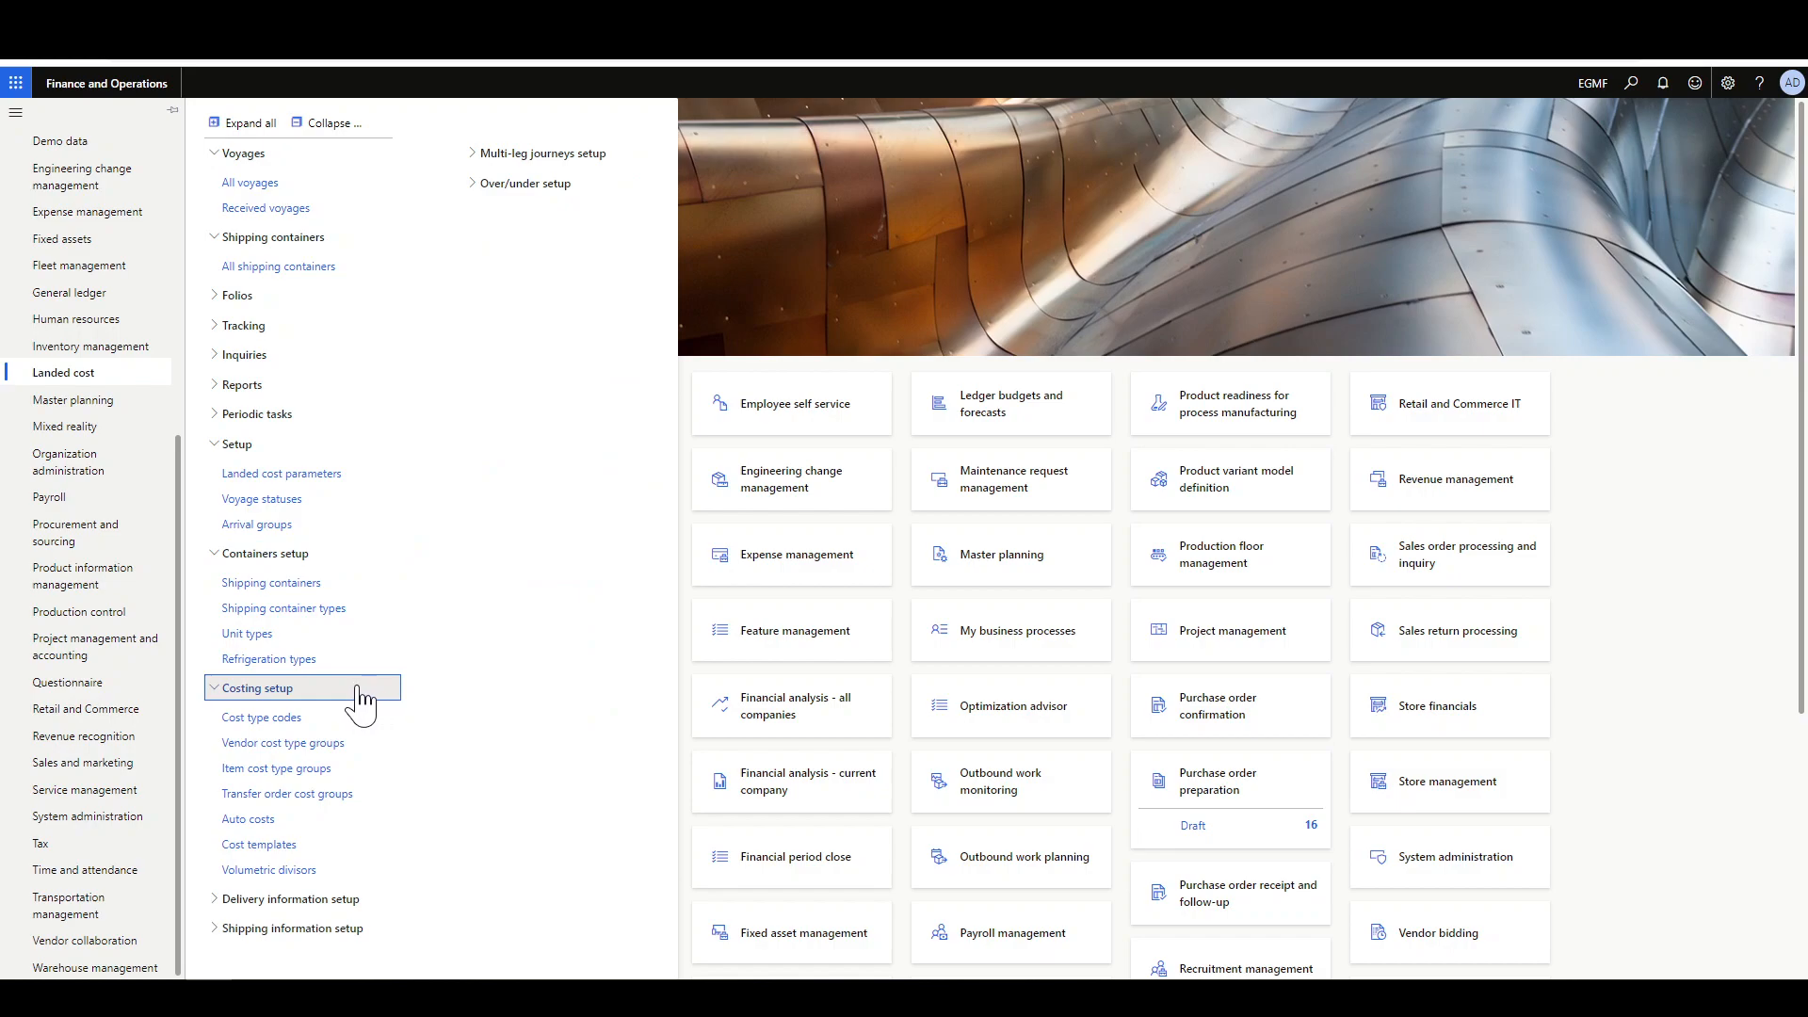
{"action": "left_click", "coordinate": [314, 904]}
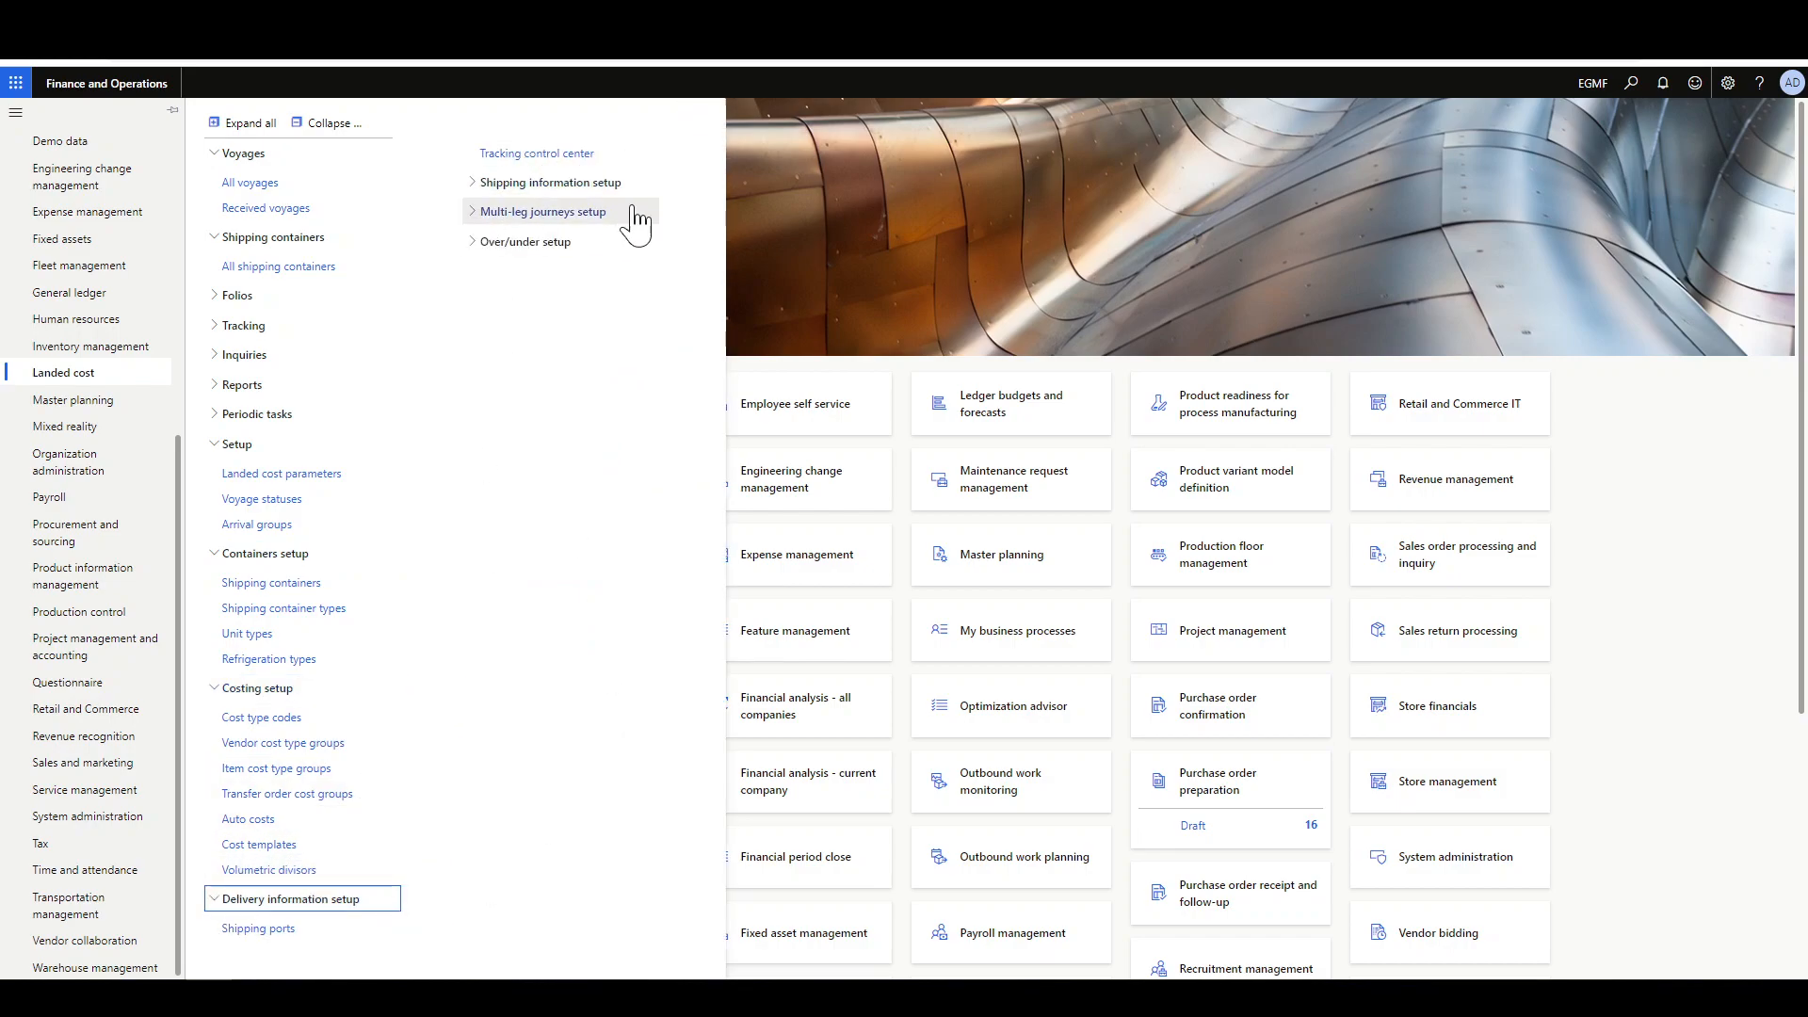
{"action": "left_click", "coordinate": [602, 182]}
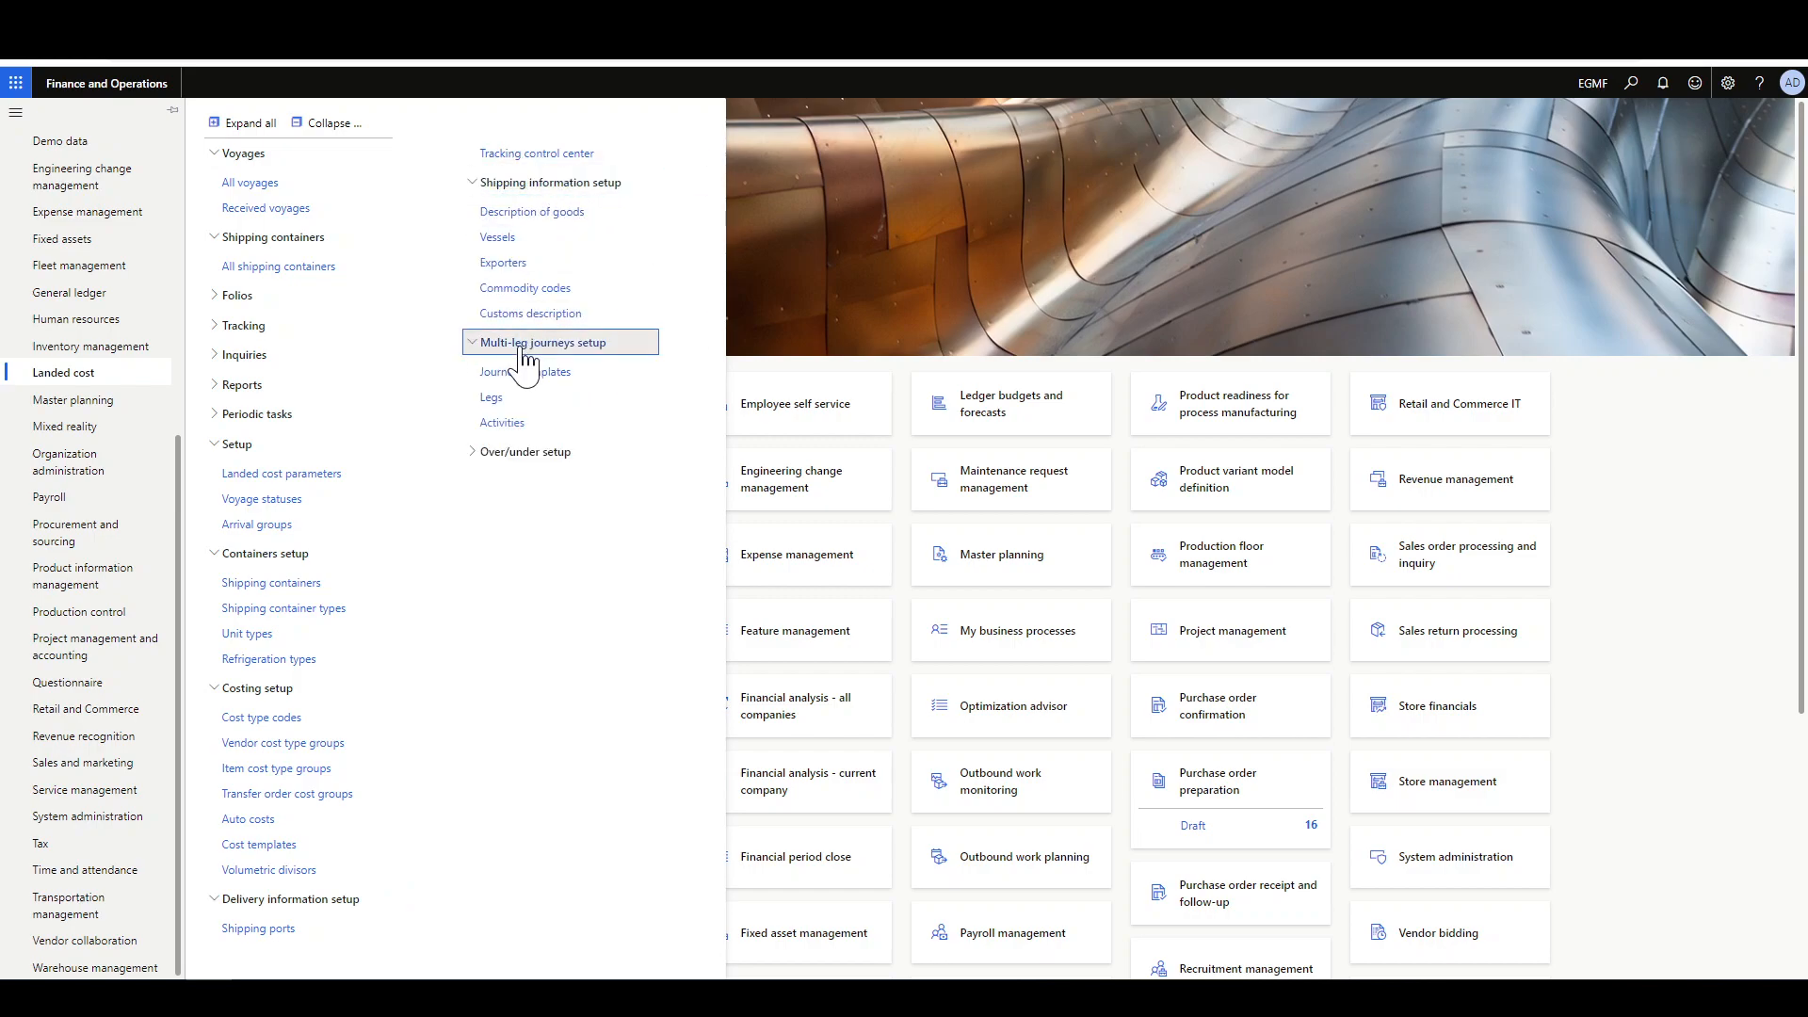
{"action": "left_click", "coordinate": [532, 344]}
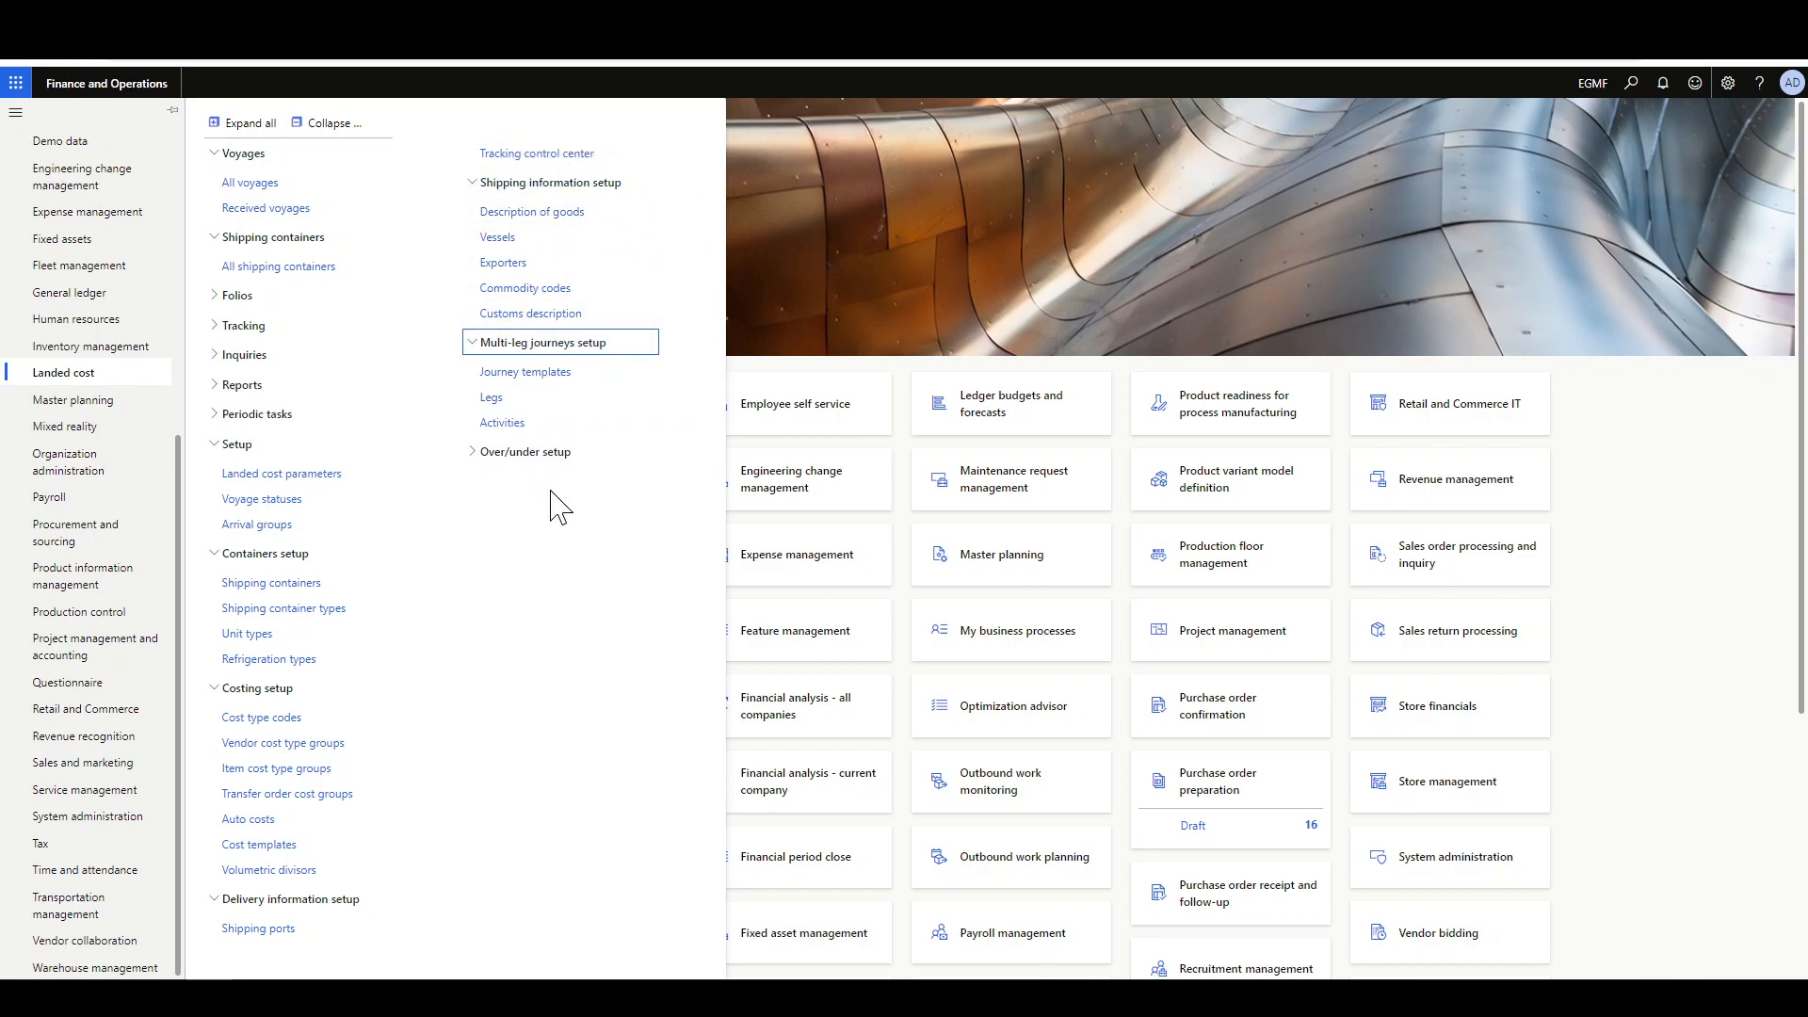
{"action": "left_click", "coordinate": [525, 451]}
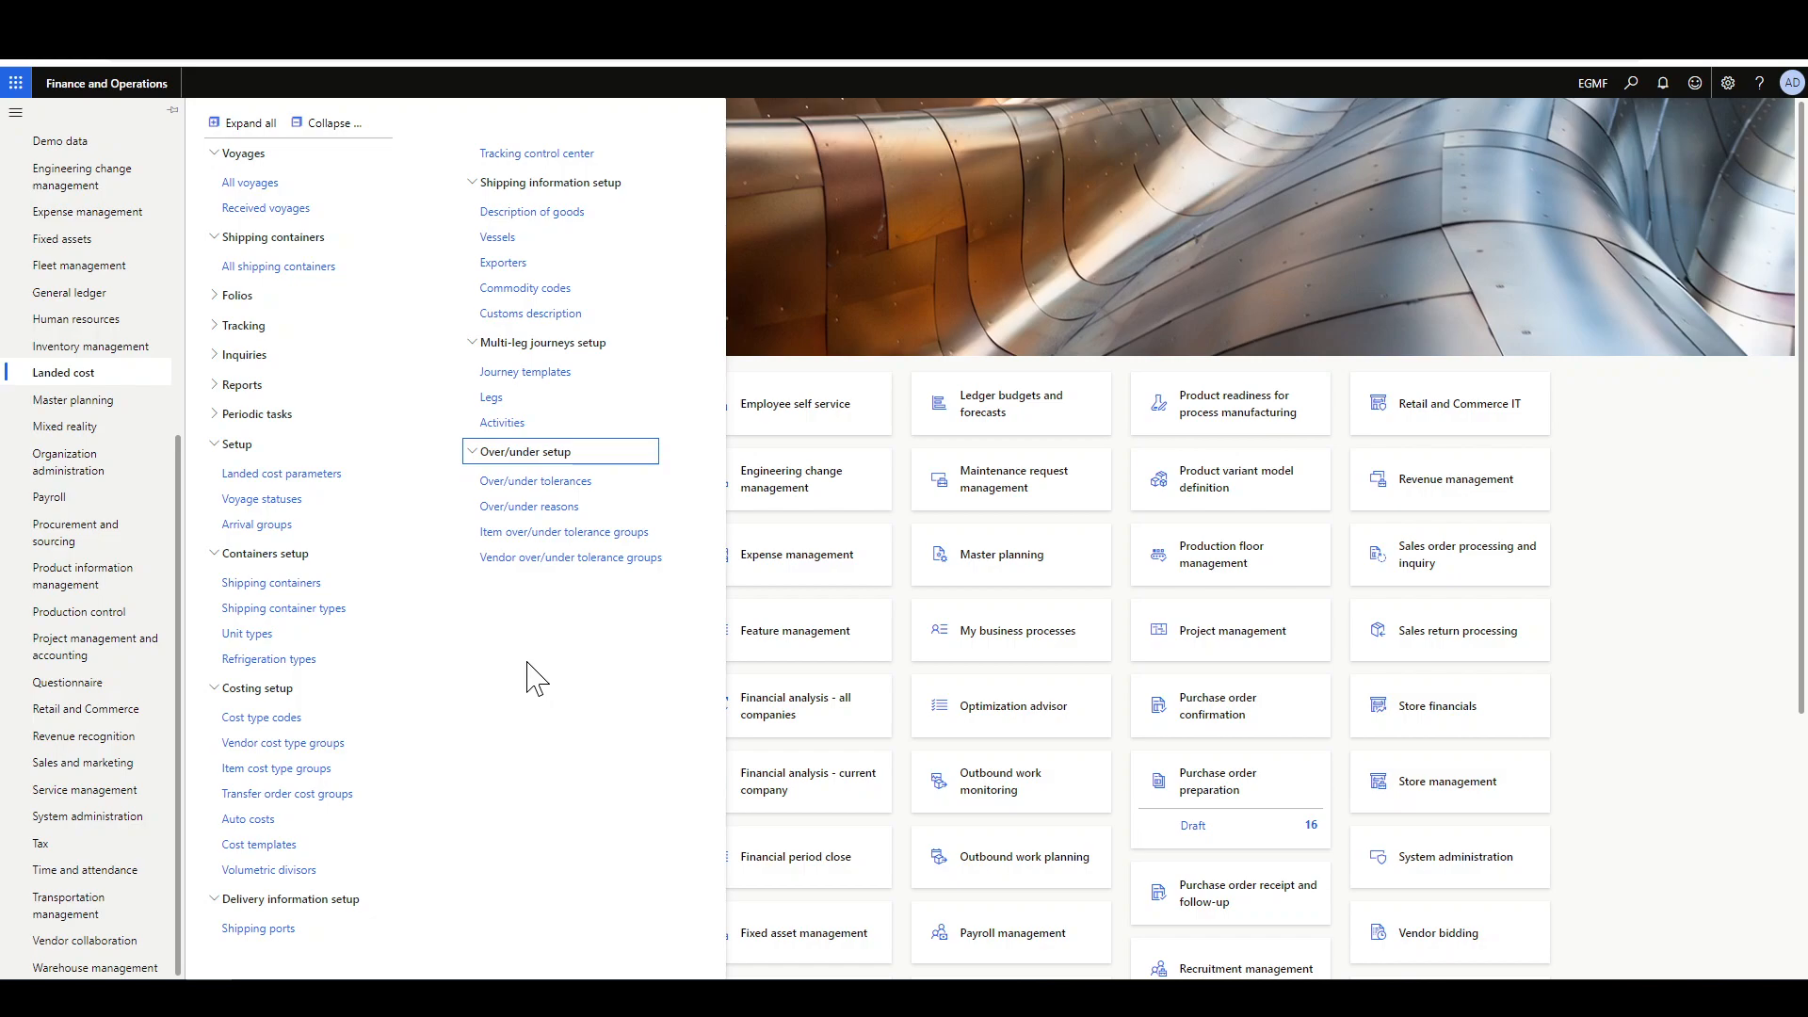
{"action": "left_click", "coordinate": [1080, 238]}
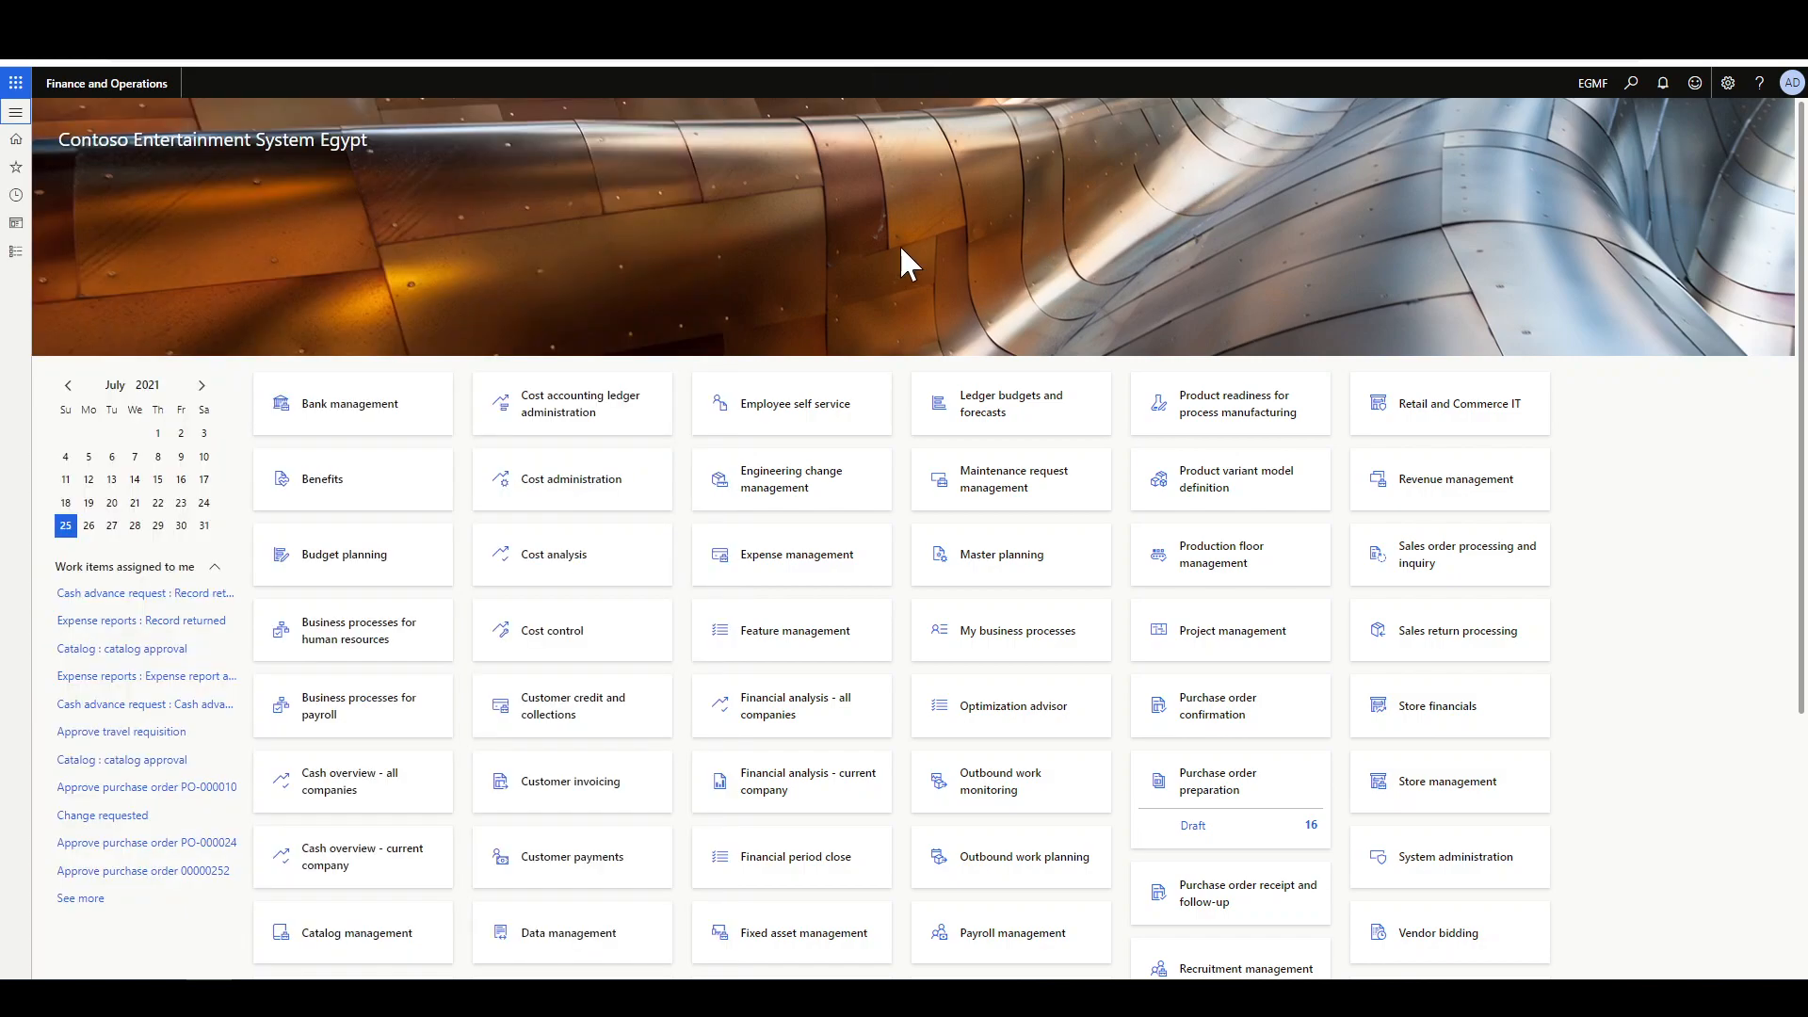